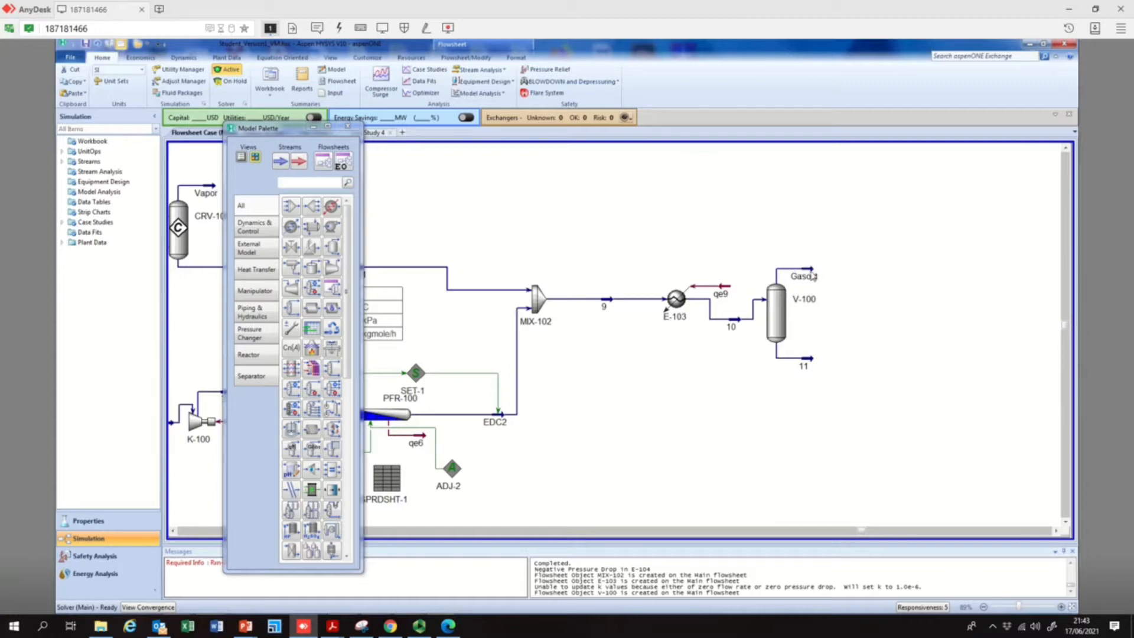
# Move the Model Palette aside to uncover the flowsheet area around reactor PFR-100 and stream EDC1
pyautogui.rightClick(813, 363)
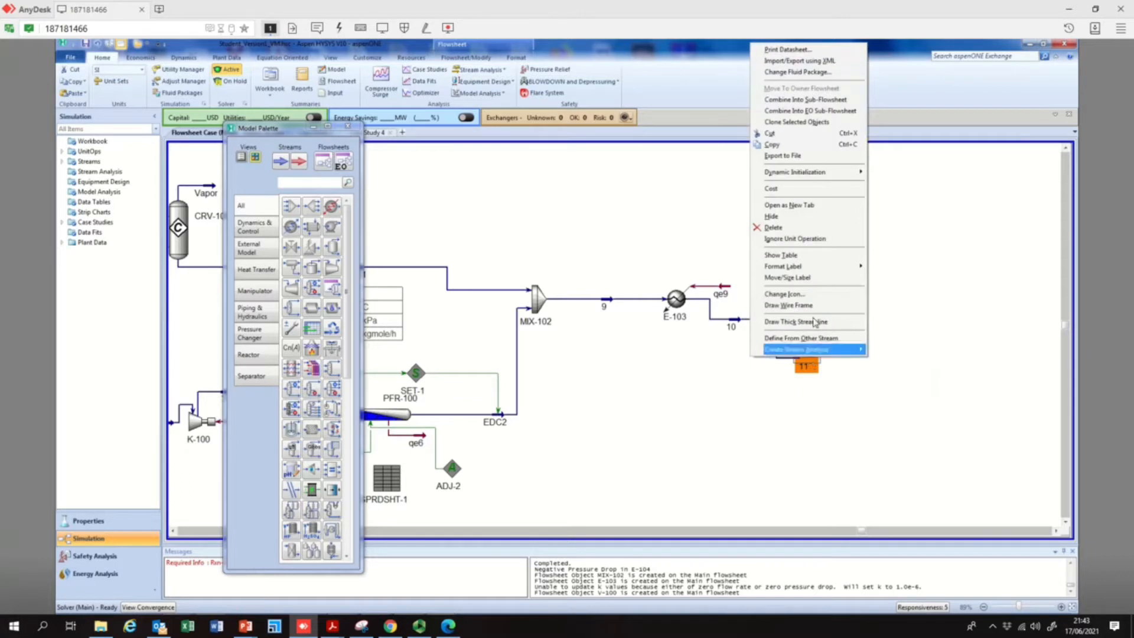
pyautogui.click(779, 389)
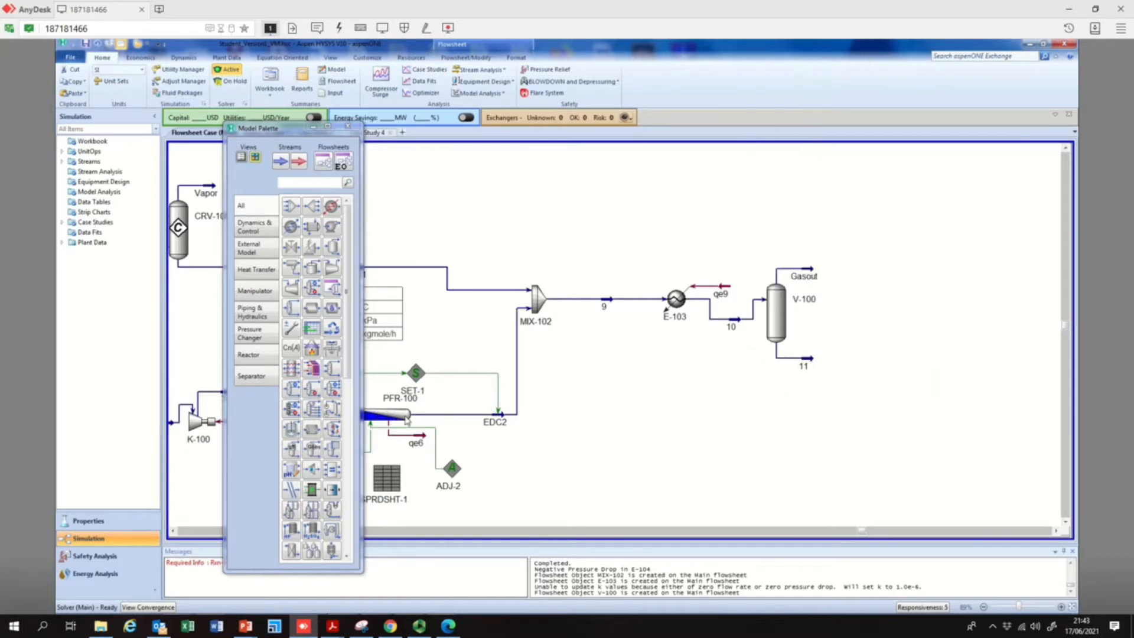
pyautogui.moveTo(241, 131); pyautogui.dragTo(81, 114)
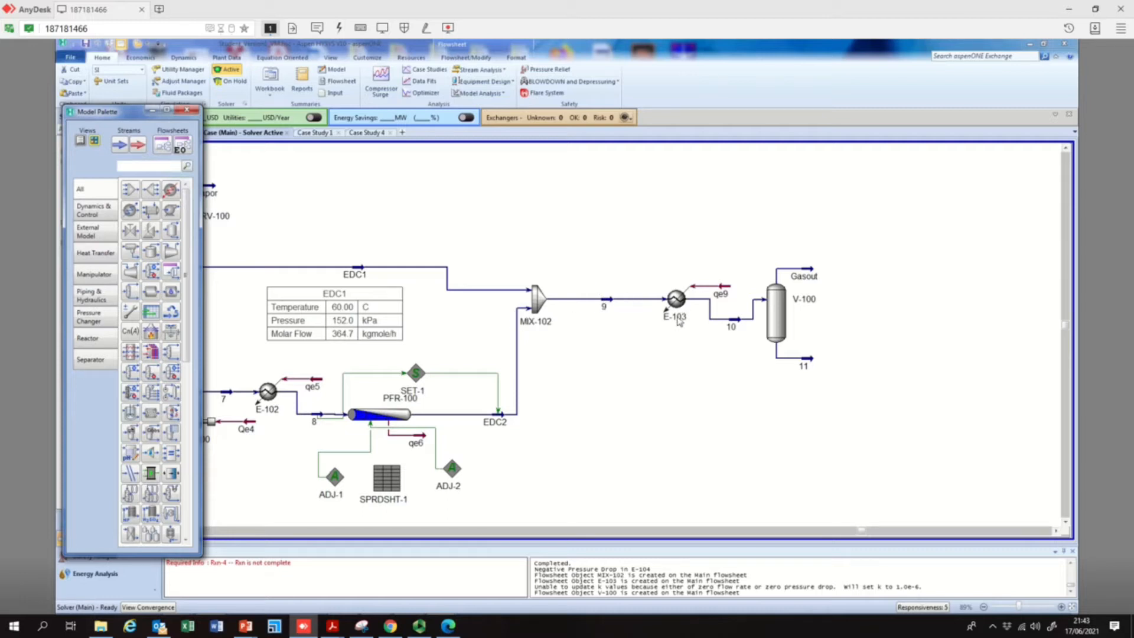
# Examine the temperature and pressure of mixer outlet stream 9, comparing them with mixer feeds EDC1 and EDC2 and stream 10
pyautogui.doubleClick(612, 305)
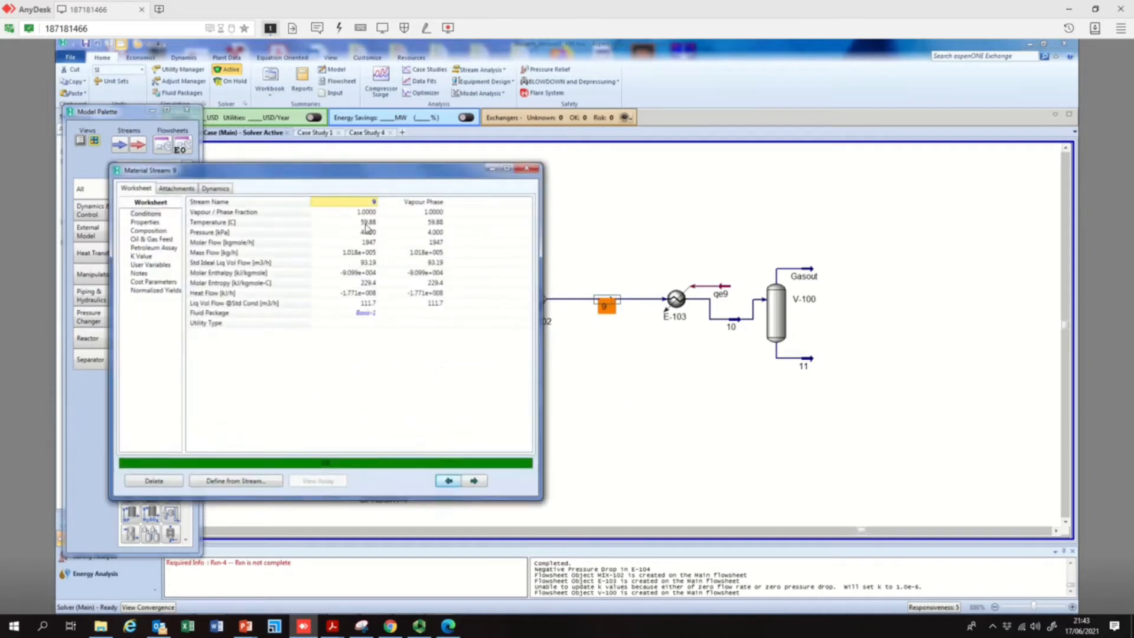
pyautogui.moveTo(367, 228)
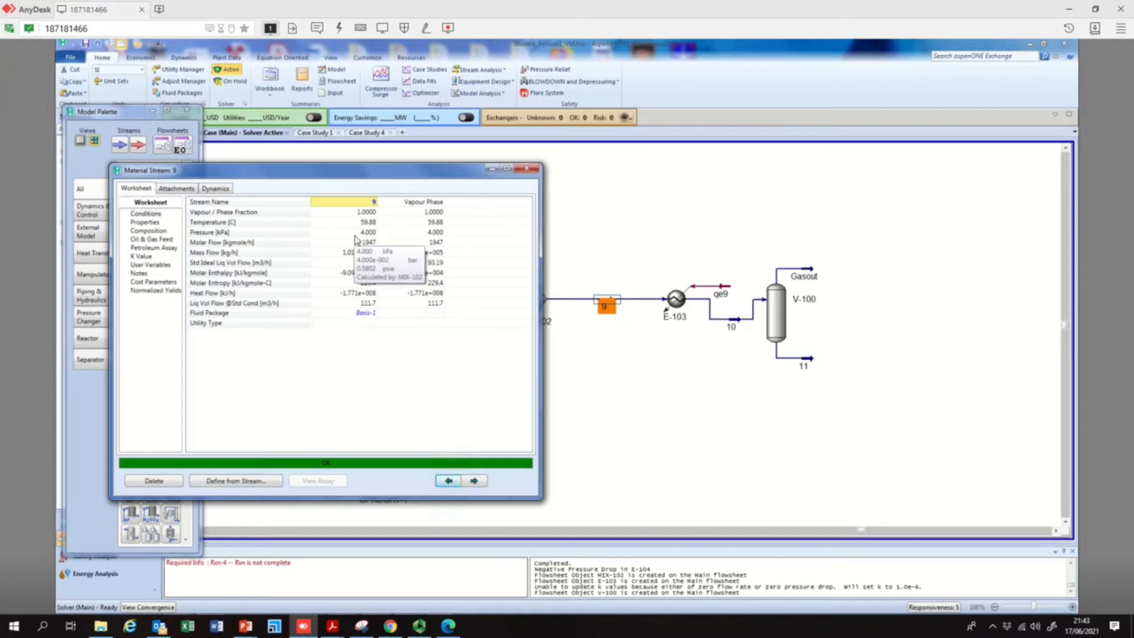
pyautogui.click(526, 169)
pyautogui.moveTo(517, 338)
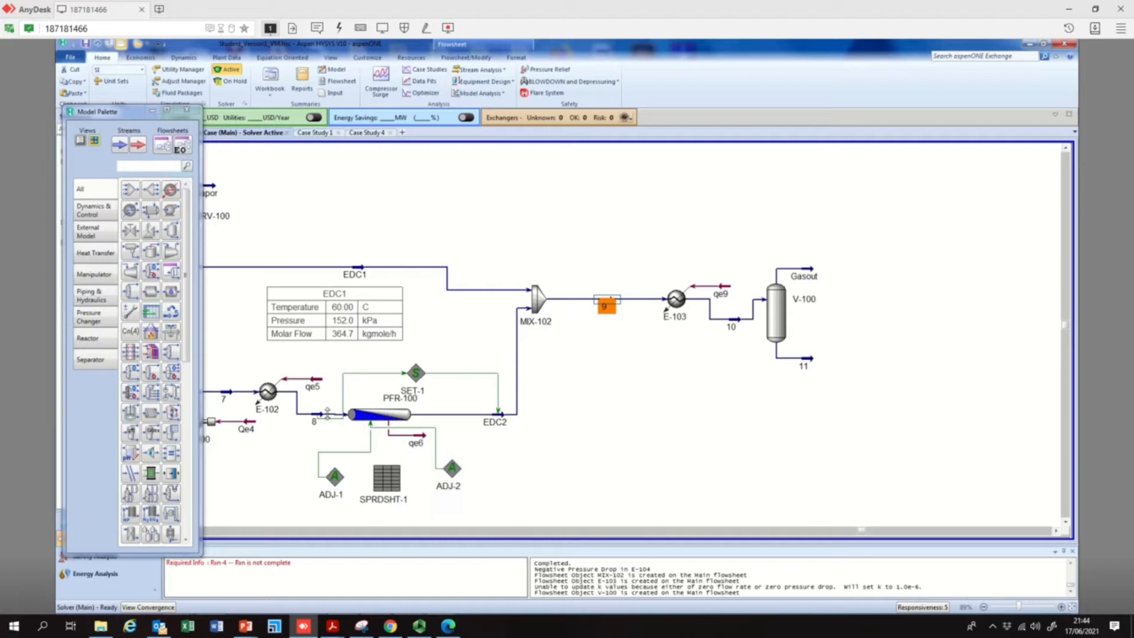
pyautogui.moveTo(328, 414)
pyautogui.moveTo(496, 420)
pyautogui.moveTo(489, 289)
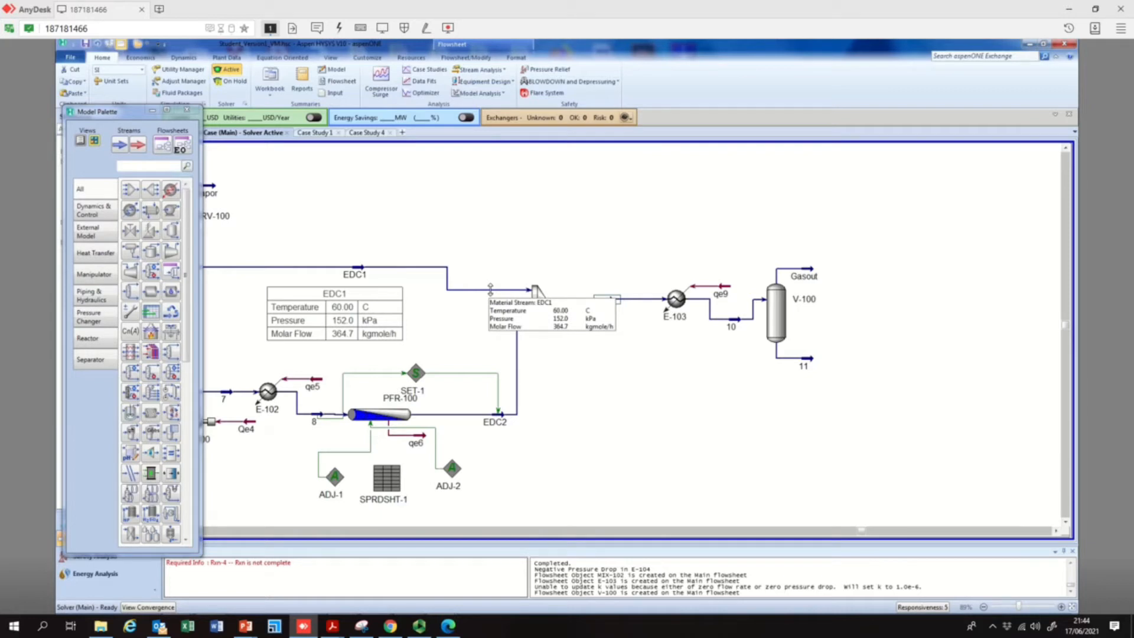
pyautogui.moveTo(606, 304)
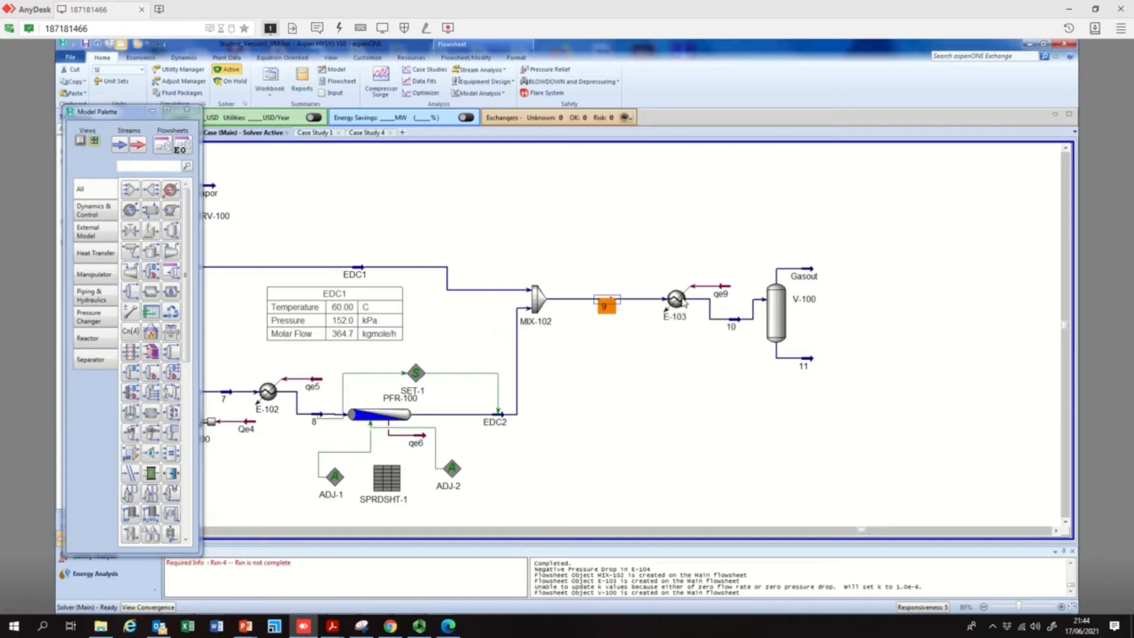
pyautogui.moveTo(732, 324)
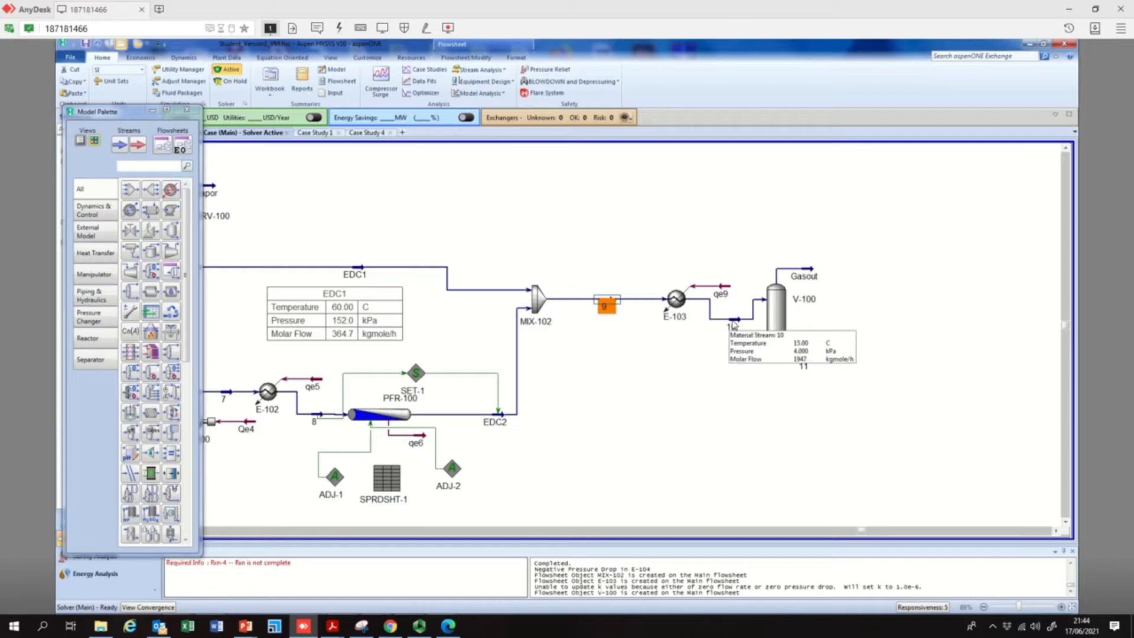
pyautogui.doubleClick(603, 304)
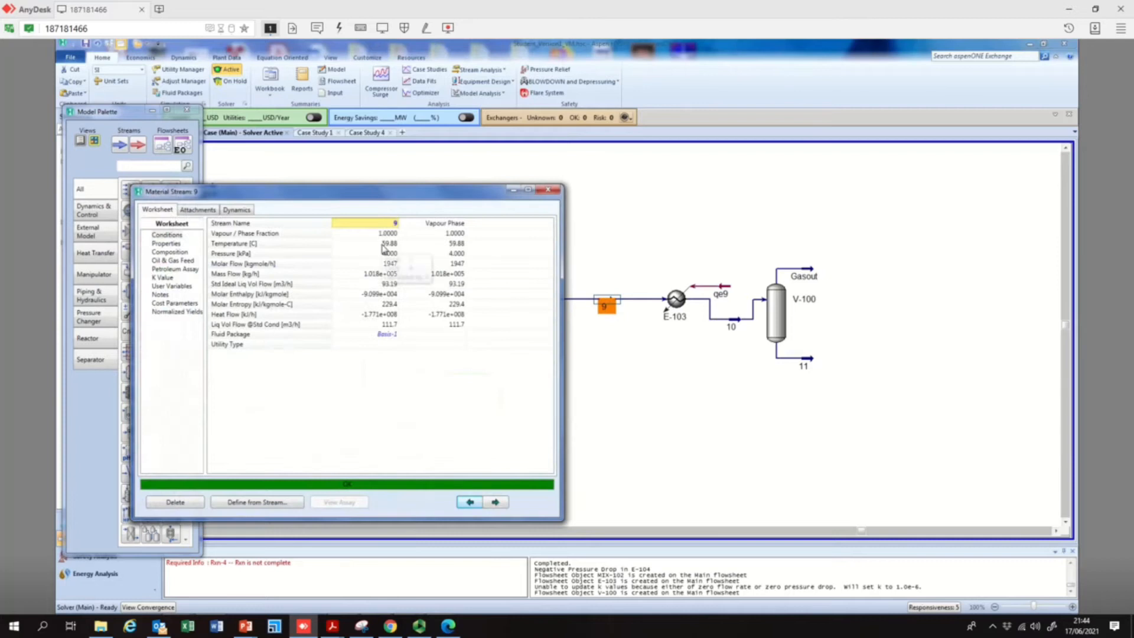
pyautogui.click(548, 191)
# Set the pressure of stream 10, leaving E-103, to 4 atm and close the stream's properties
pyautogui.moveTo(683, 300)
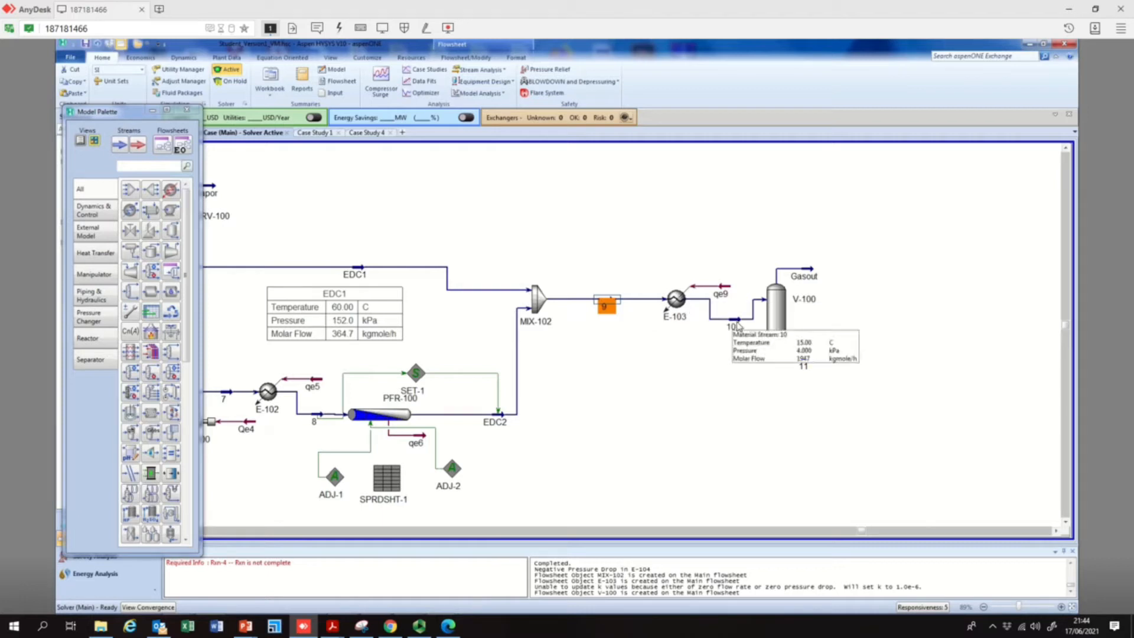
pyautogui.doubleClick(737, 326)
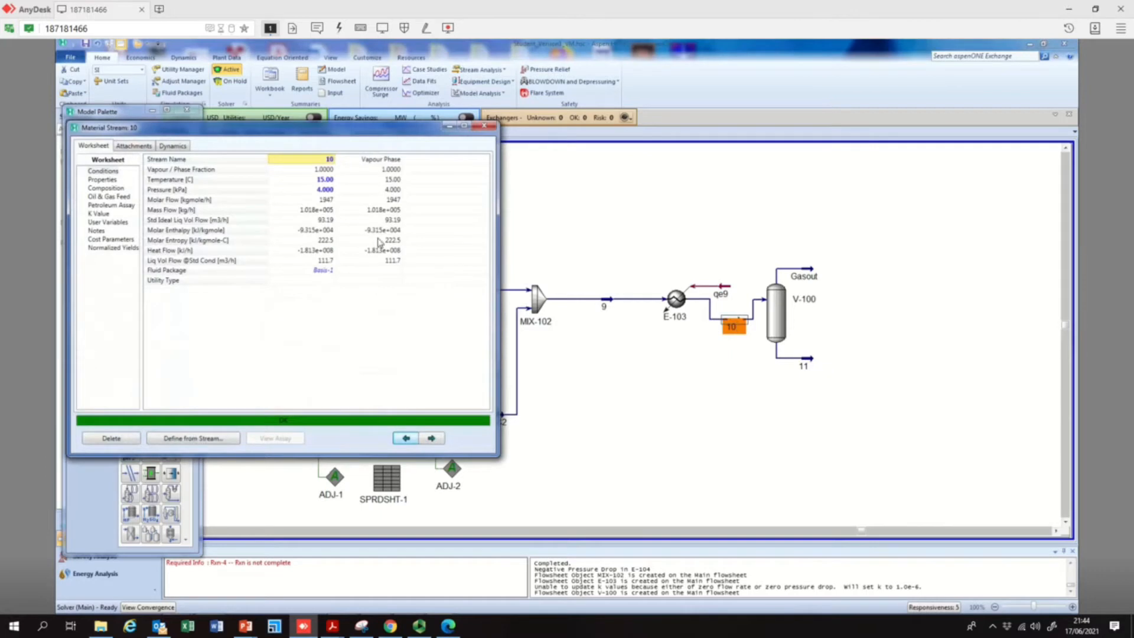
pyautogui.click(323, 190)
pyautogui.write('4')
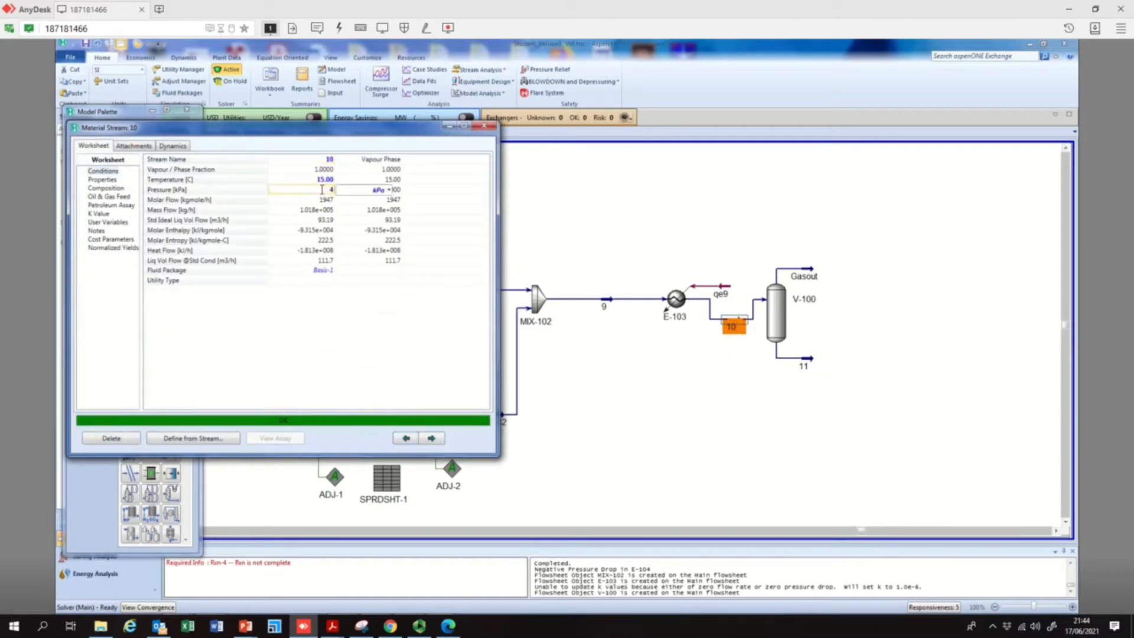
pyautogui.press('Return')
pyautogui.click(381, 190)
pyautogui.click(389, 190)
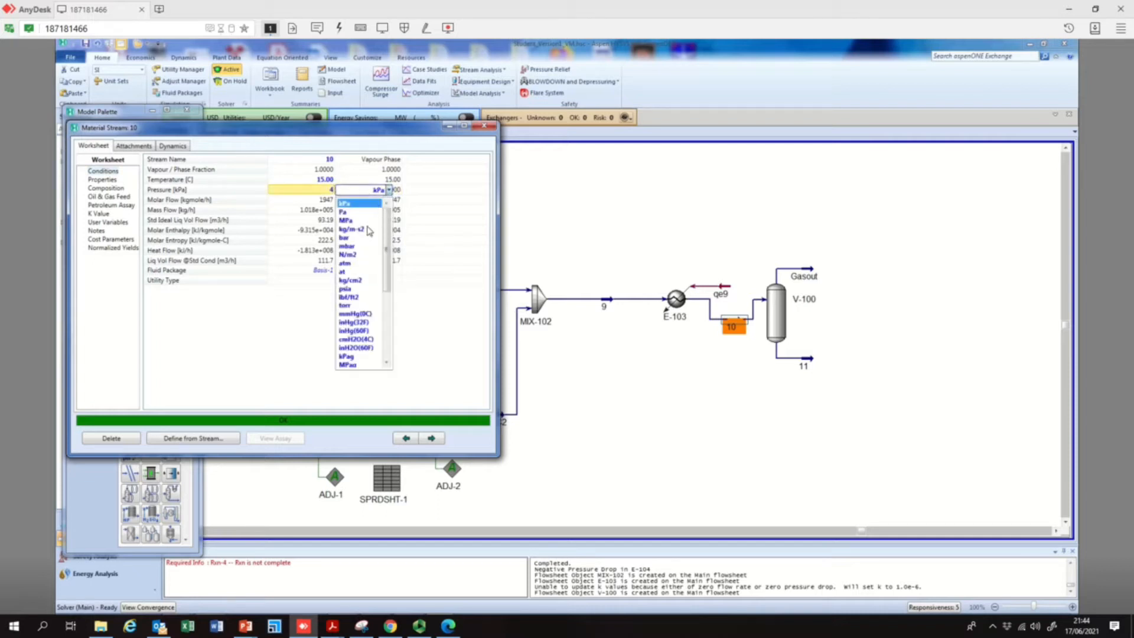
pyautogui.click(358, 263)
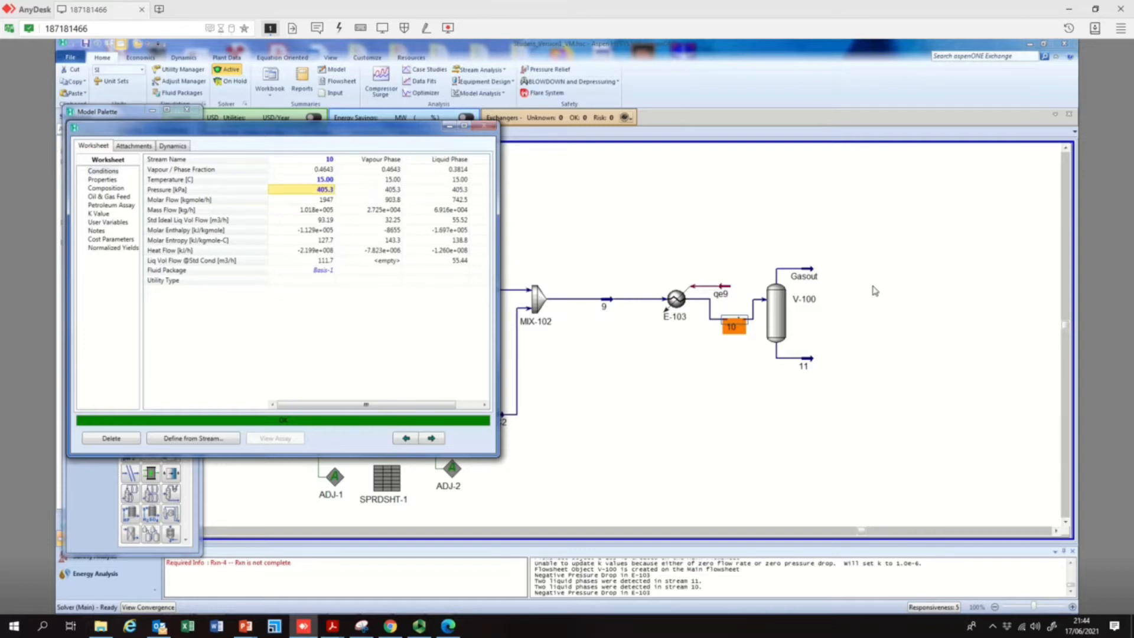
pyautogui.click(484, 125)
# Check the conditions of stream 10, separator V-100 and its outlet streams Gasout and 11
pyautogui.moveTo(812, 364)
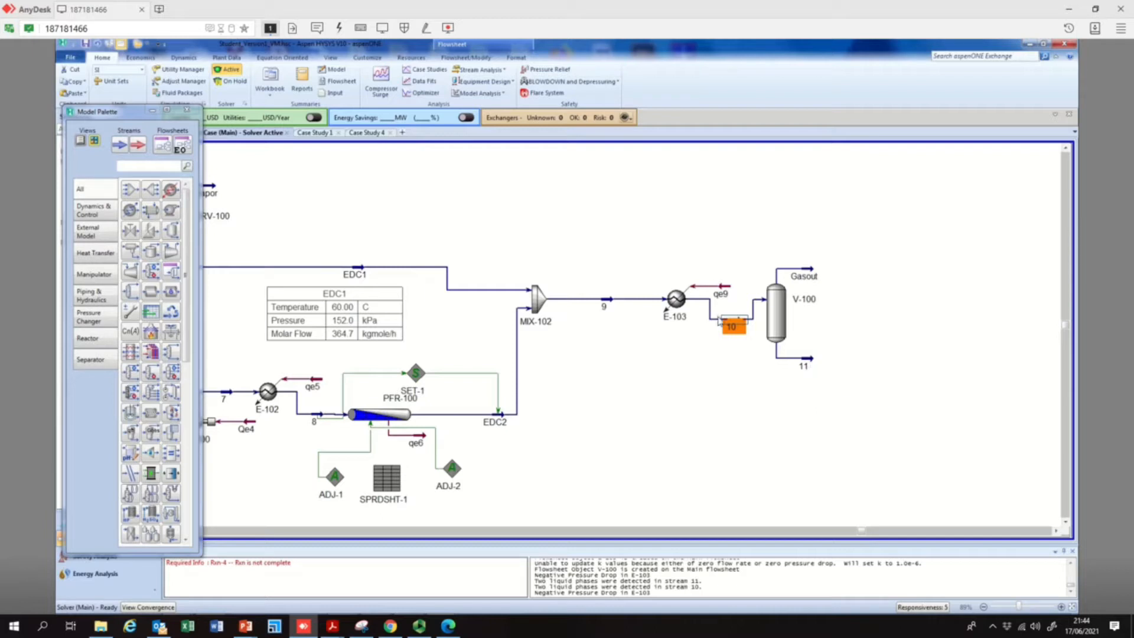
pyautogui.moveTo(736, 325)
pyautogui.doubleClick(736, 324)
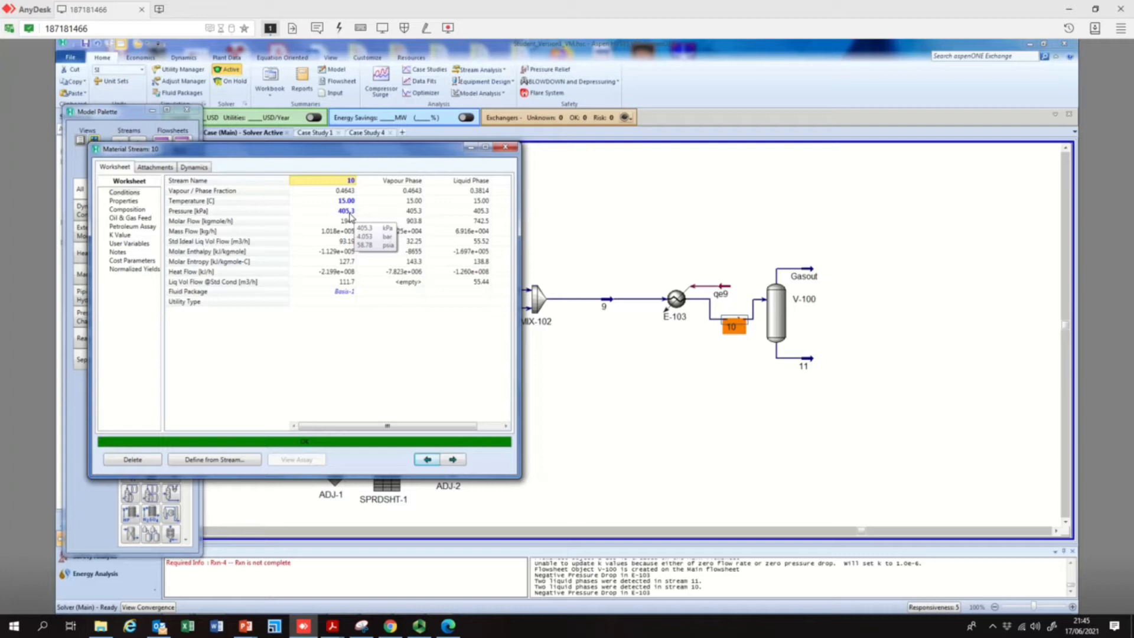
pyautogui.click(506, 147)
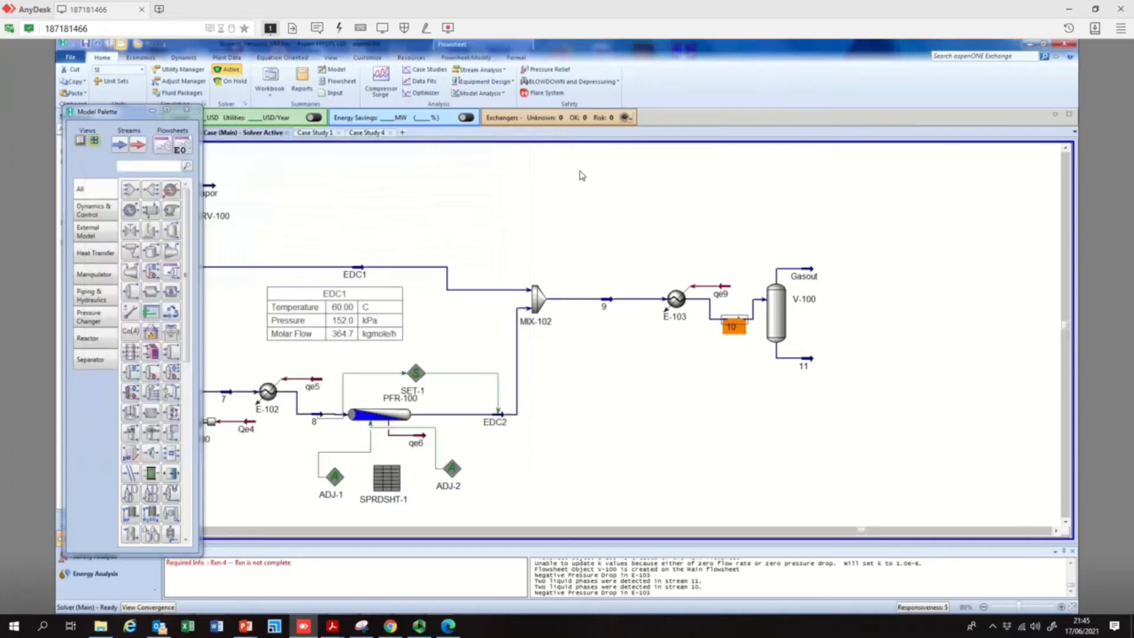
pyautogui.moveTo(788, 322)
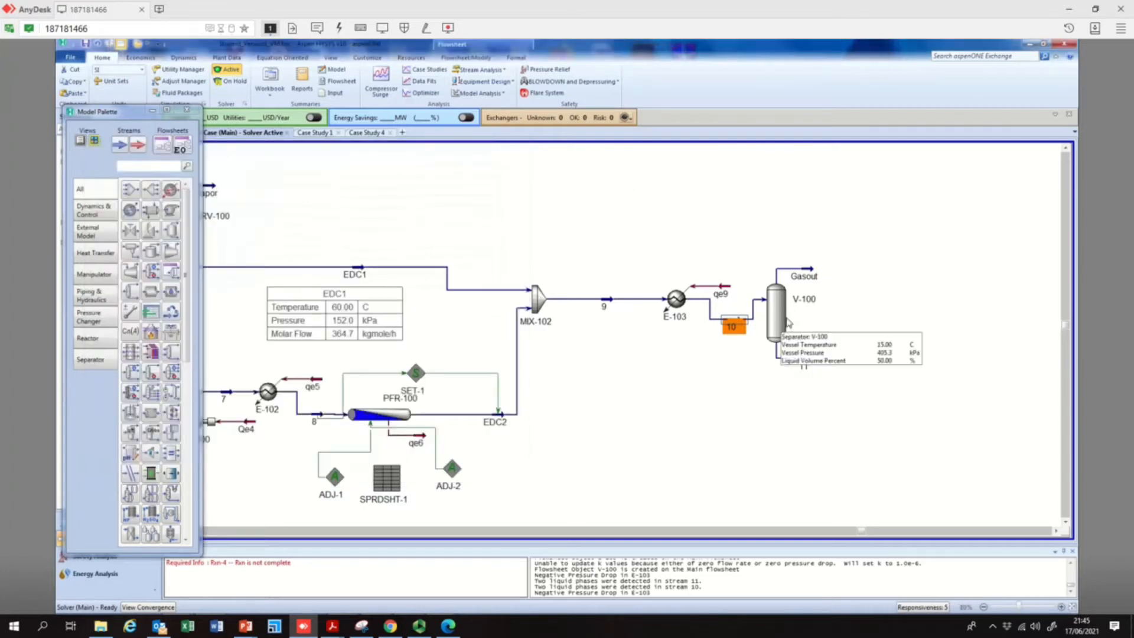
pyautogui.moveTo(778, 270)
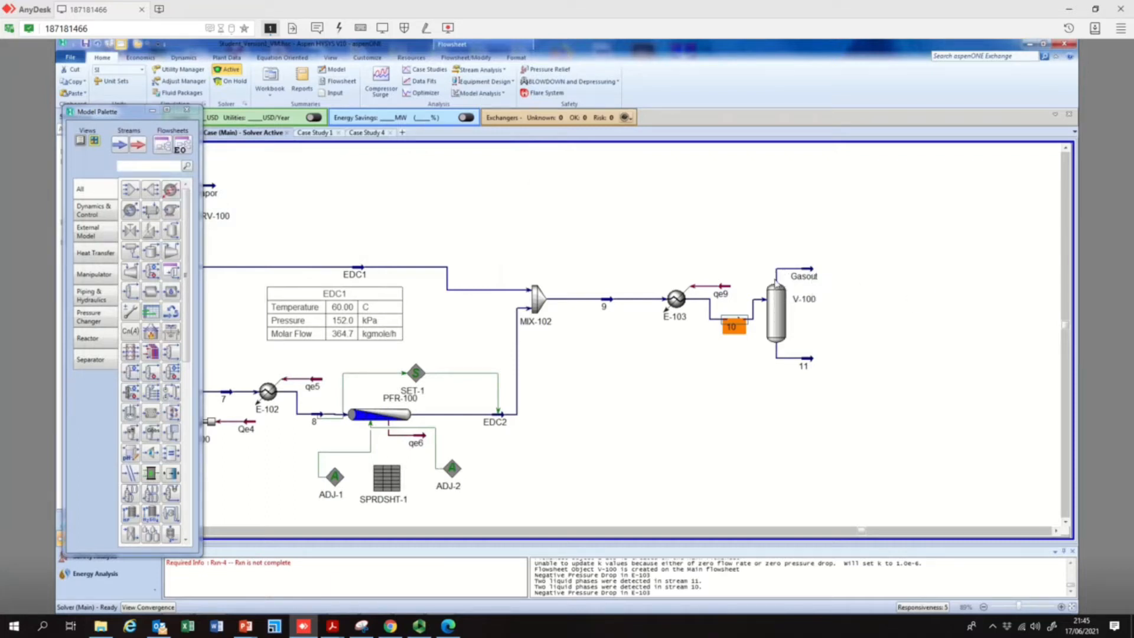
pyautogui.moveTo(779, 303)
pyautogui.moveTo(807, 364)
pyautogui.click(736, 375)
# Examine the composition of stream 10 by phase, including the oxygen and nitrogen fractions in the vapour
pyautogui.doubleClick(732, 323)
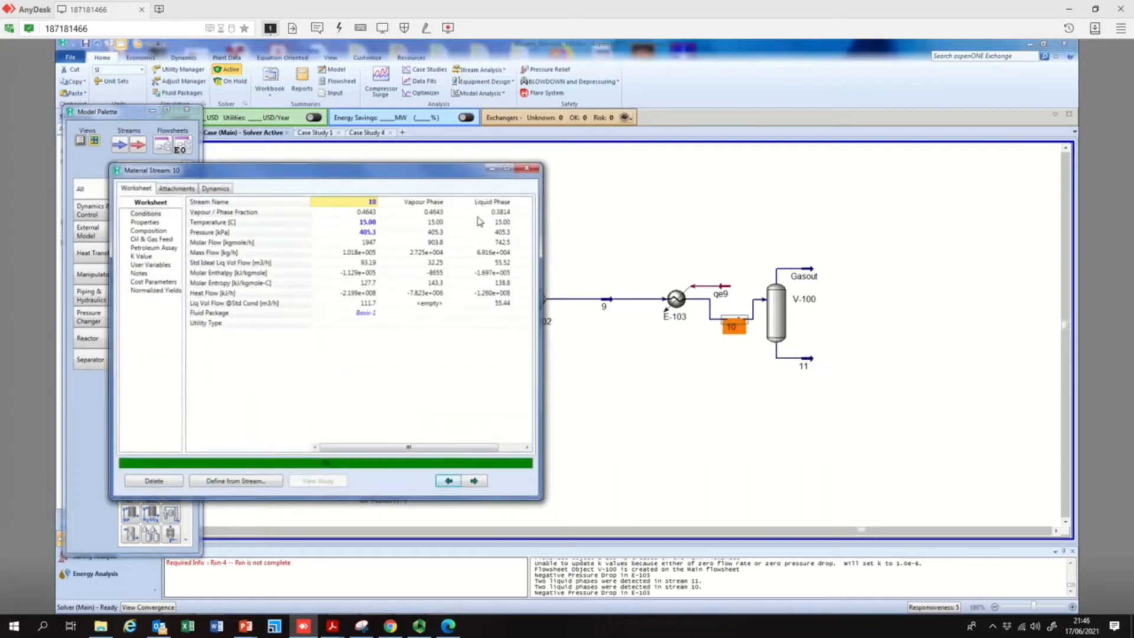
pyautogui.click(150, 231)
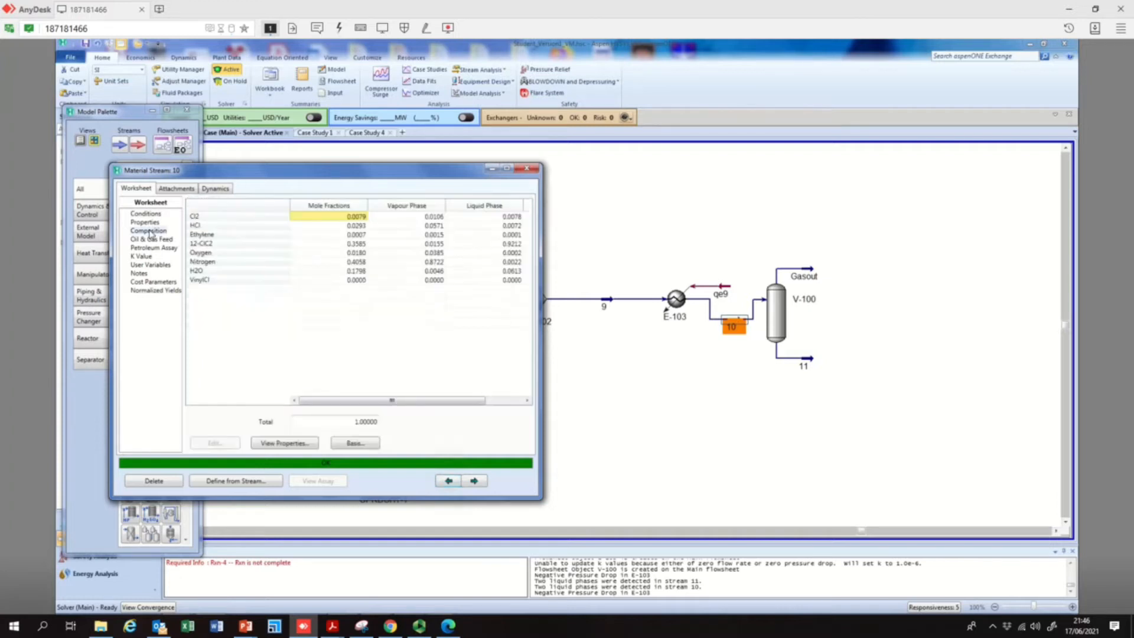
pyautogui.click(436, 263)
pyautogui.click(437, 254)
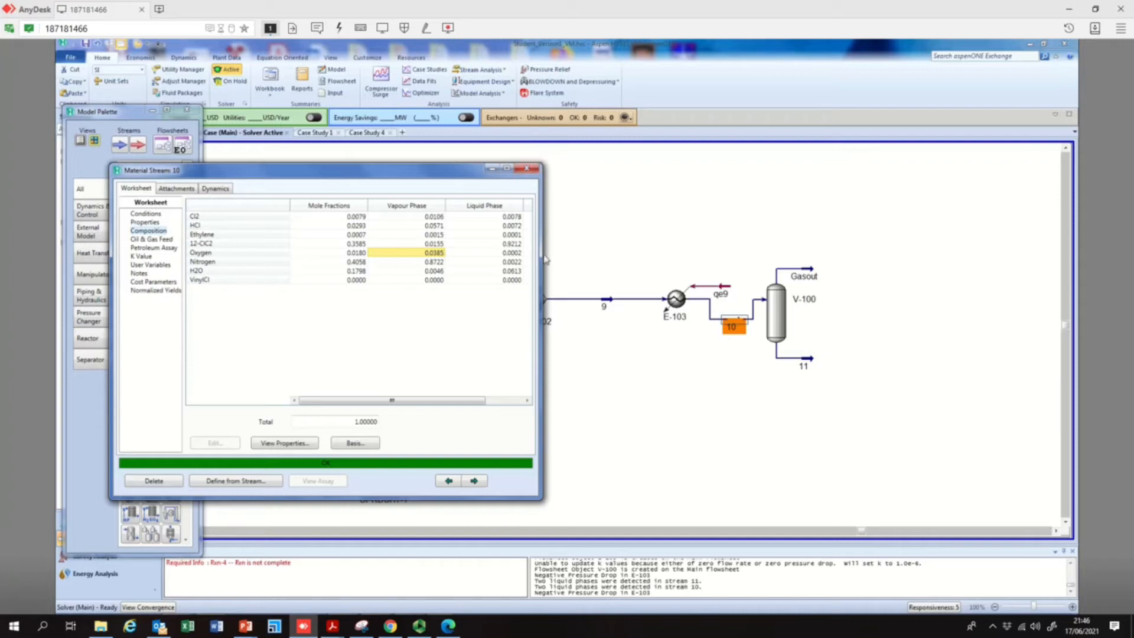
pyautogui.click(526, 168)
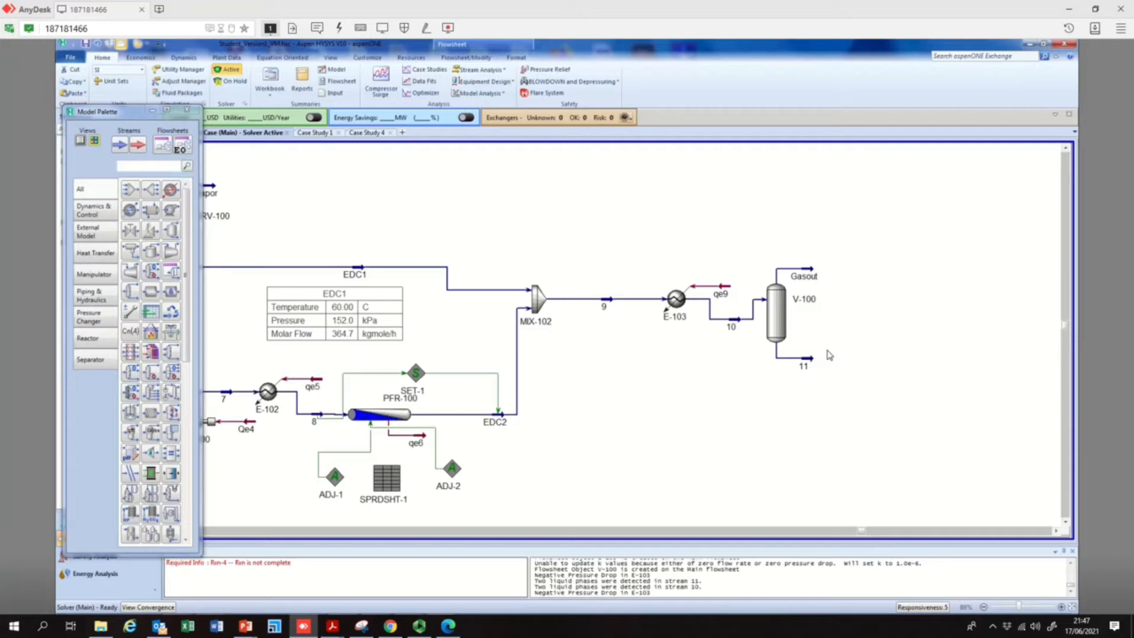
# Move separator V-100 farther from E-103 and space its outlet streams Gasout and 11 farther out
pyautogui.moveTo(731, 326)
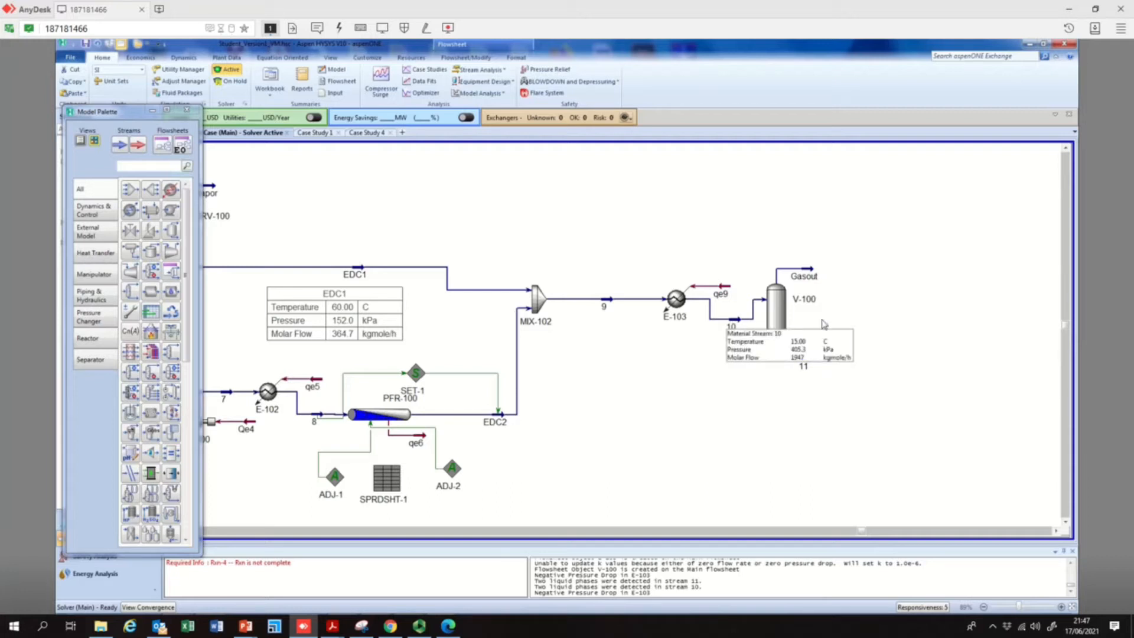
pyautogui.click(778, 316)
pyautogui.moveTo(833, 323); pyautogui.dragTo(883, 325)
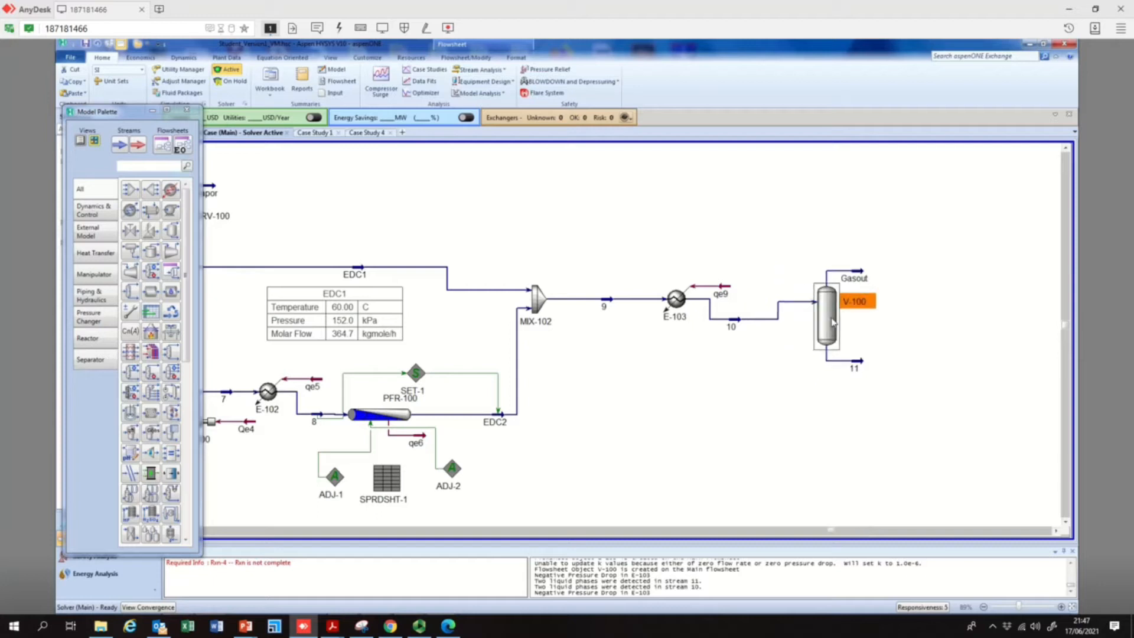
pyautogui.moveTo(864, 277); pyautogui.dragTo(887, 270)
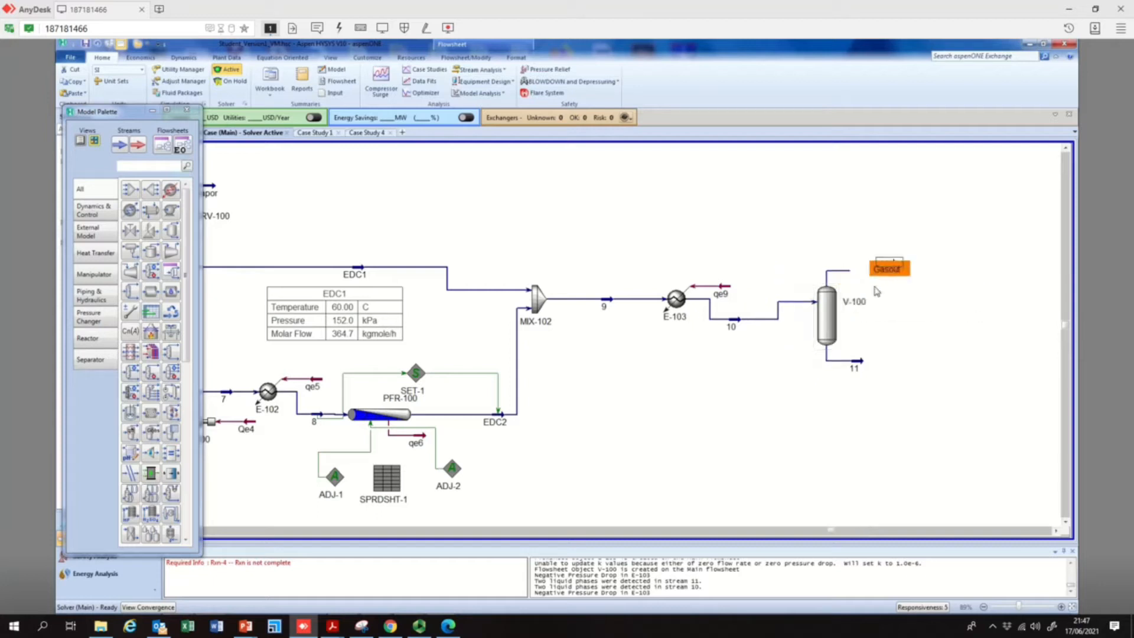
pyautogui.moveTo(860, 367); pyautogui.dragTo(898, 375)
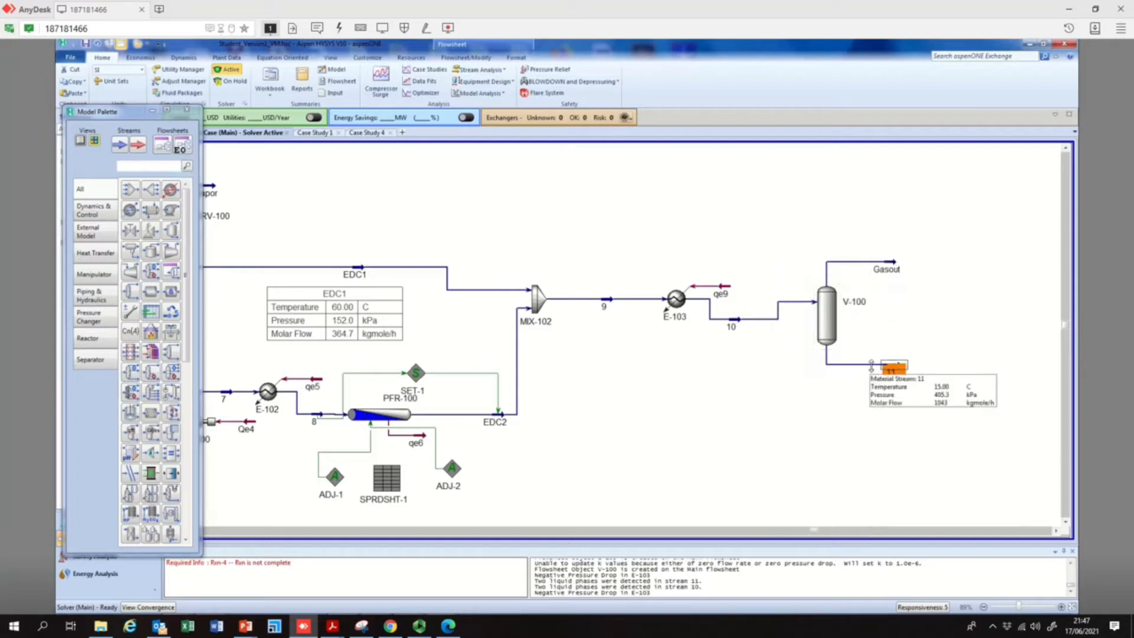
# Show the property table for stream 10 and place it below E-103 on the flowsheet
pyautogui.rightClick(733, 322)
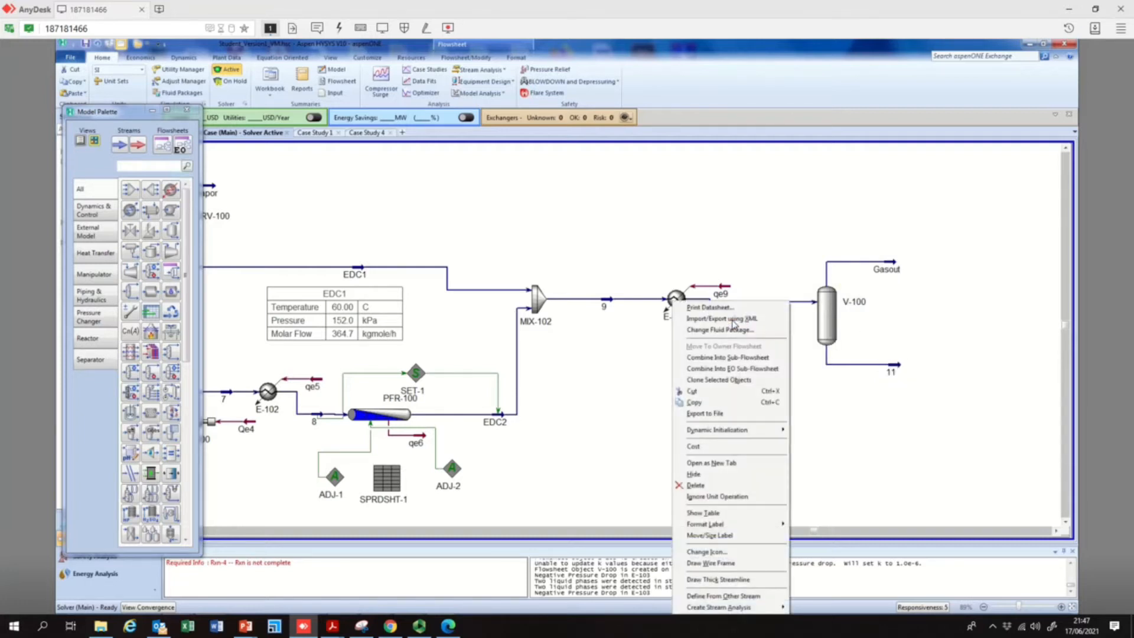
pyautogui.click(729, 514)
pyautogui.moveTo(780, 359); pyautogui.dragTo(694, 385)
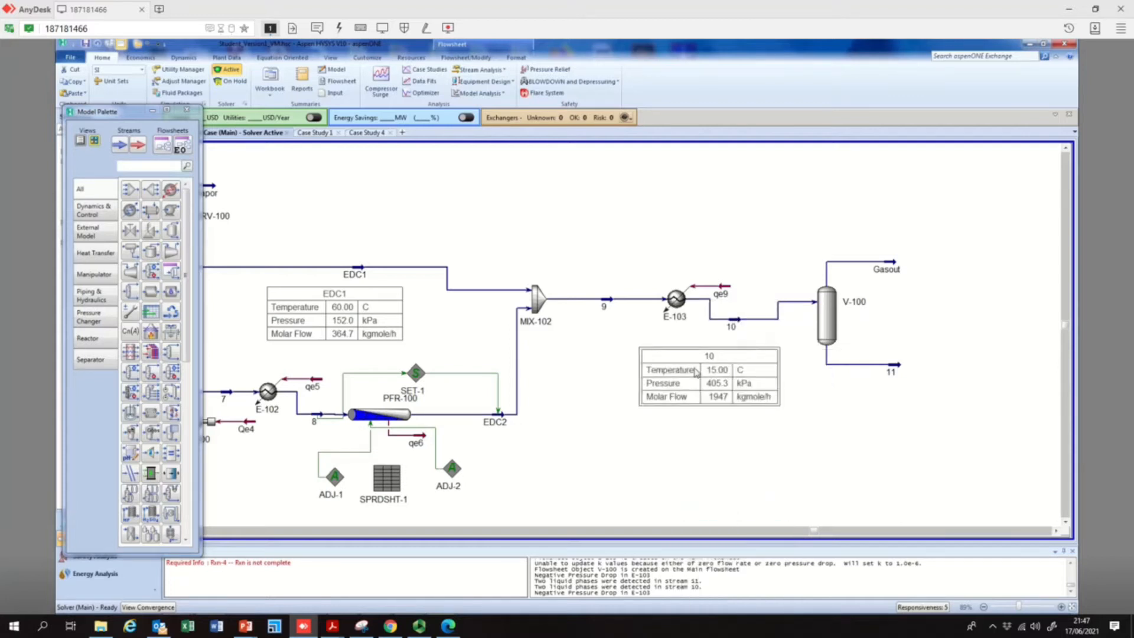
# Add the master component mole fraction of 12-ClC2 to stream 10's table and move the table clear of separator V-100 and stream 11
pyautogui.doubleClick(696, 371)
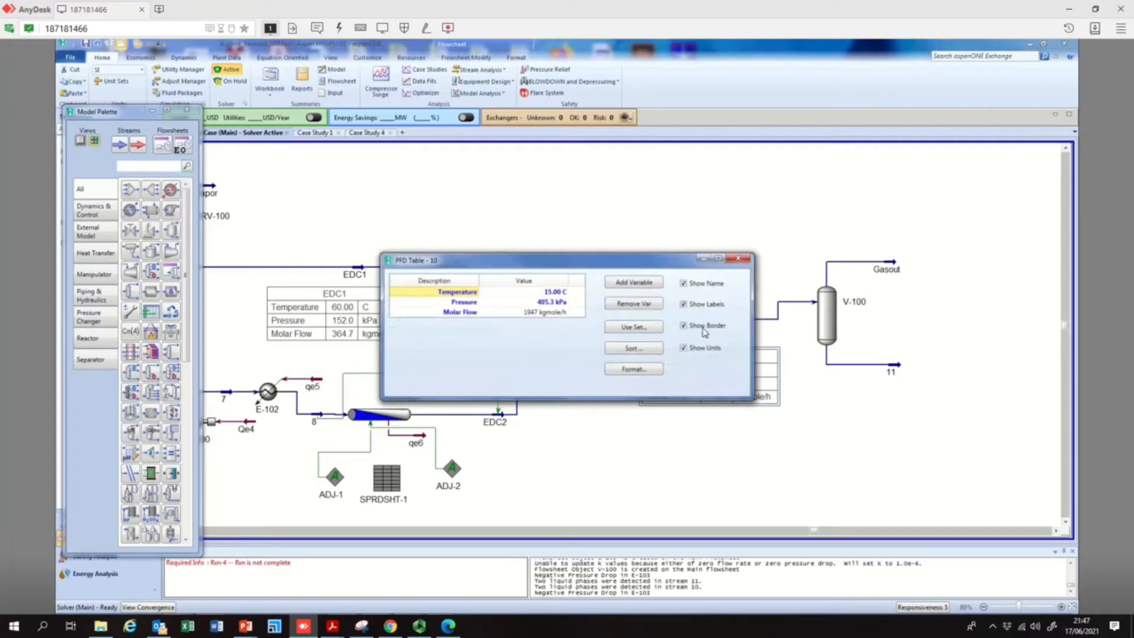
pyautogui.click(623, 283)
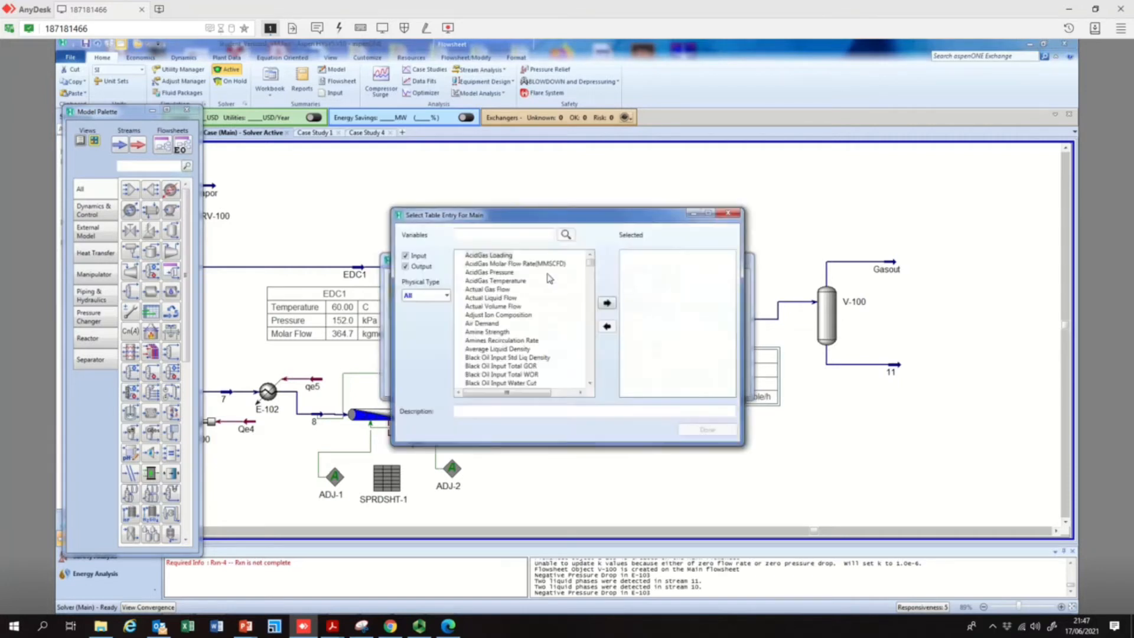
pyautogui.click(447, 295)
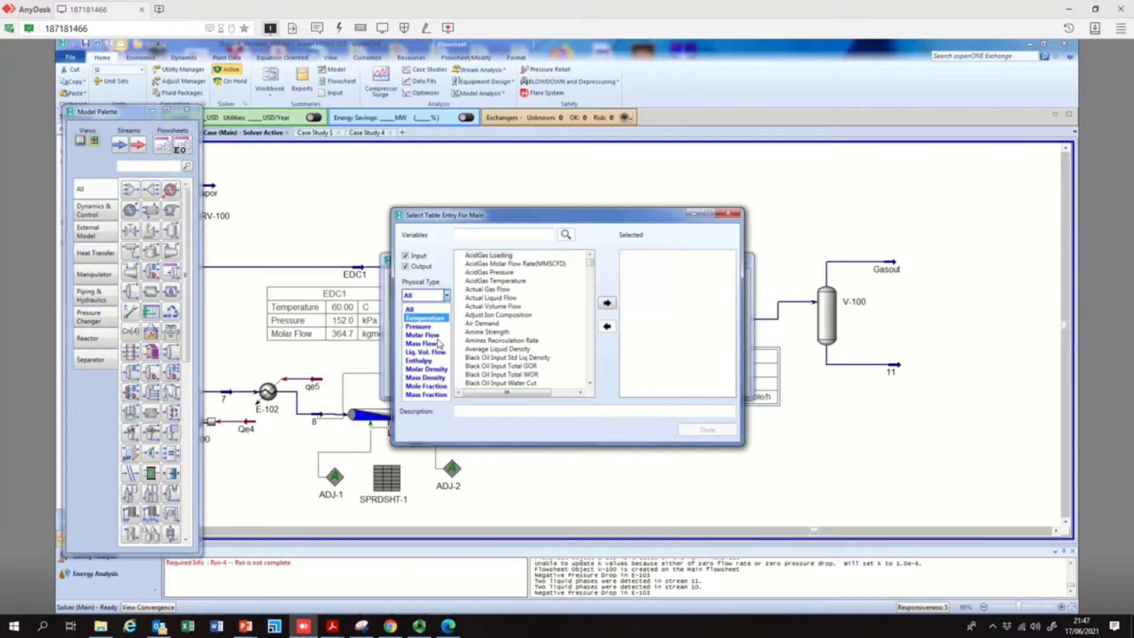
pyautogui.click(426, 385)
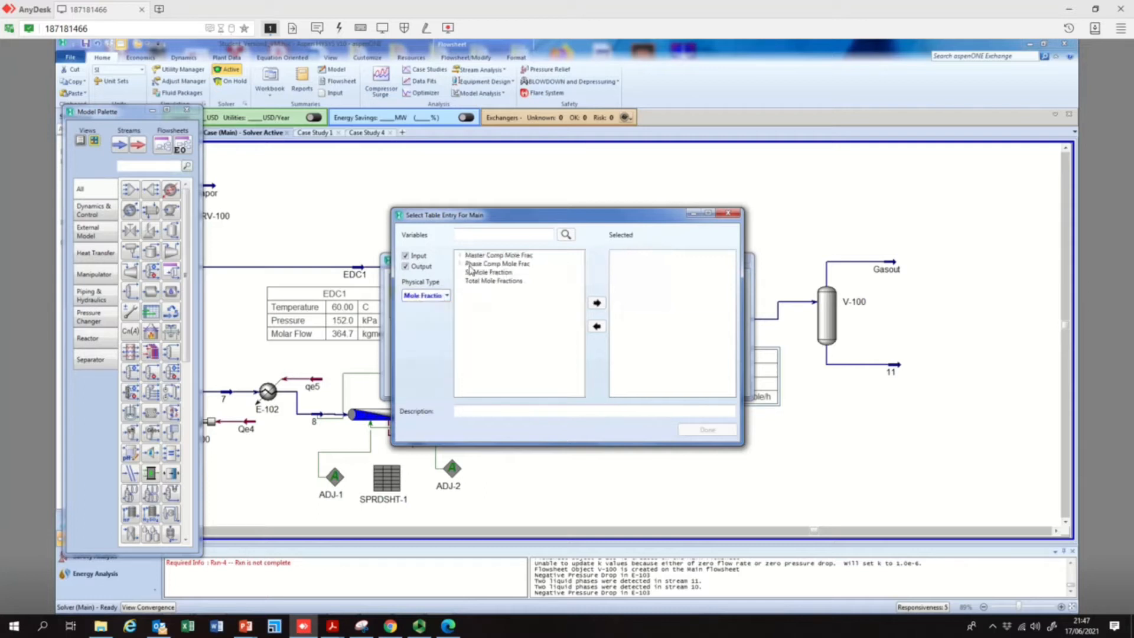
pyautogui.click(461, 256)
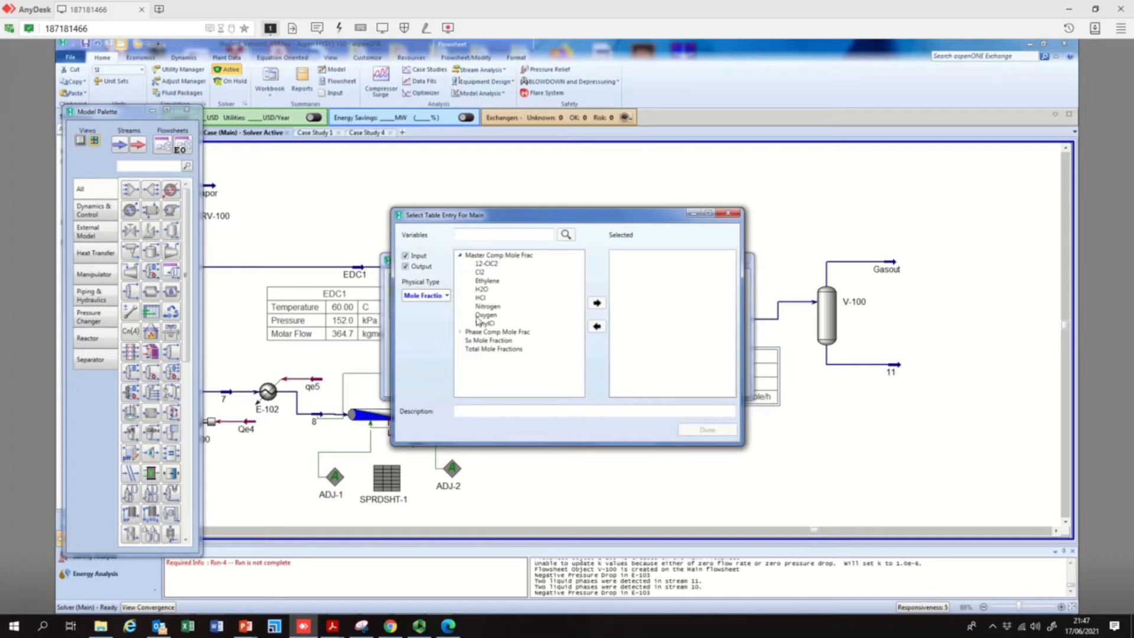
pyautogui.click(486, 263)
pyautogui.click(596, 303)
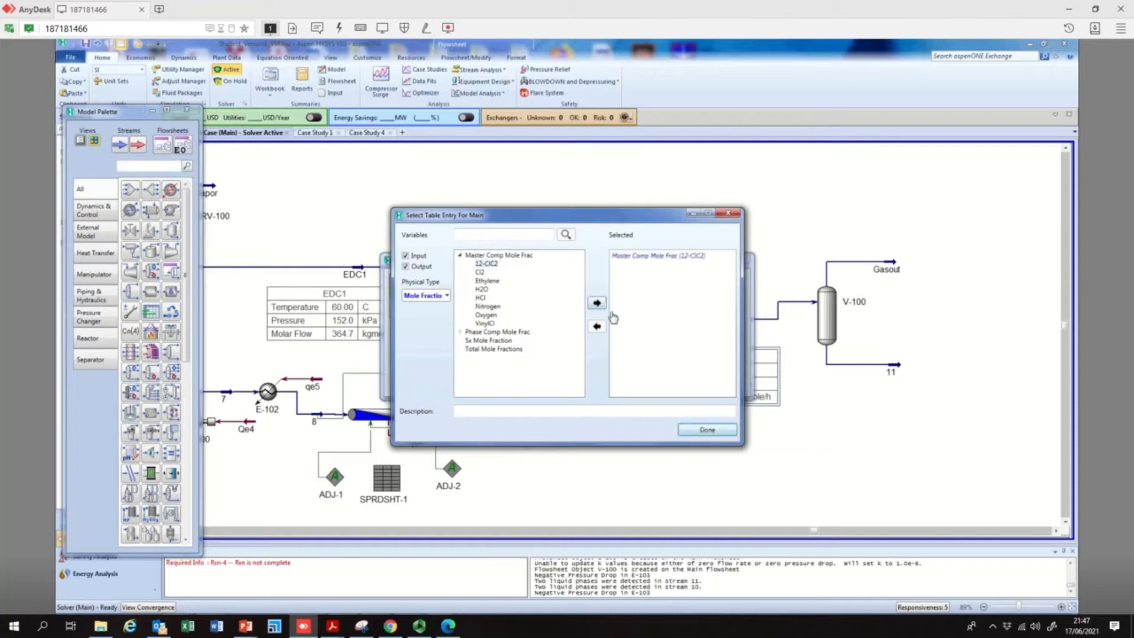
pyautogui.click(707, 429)
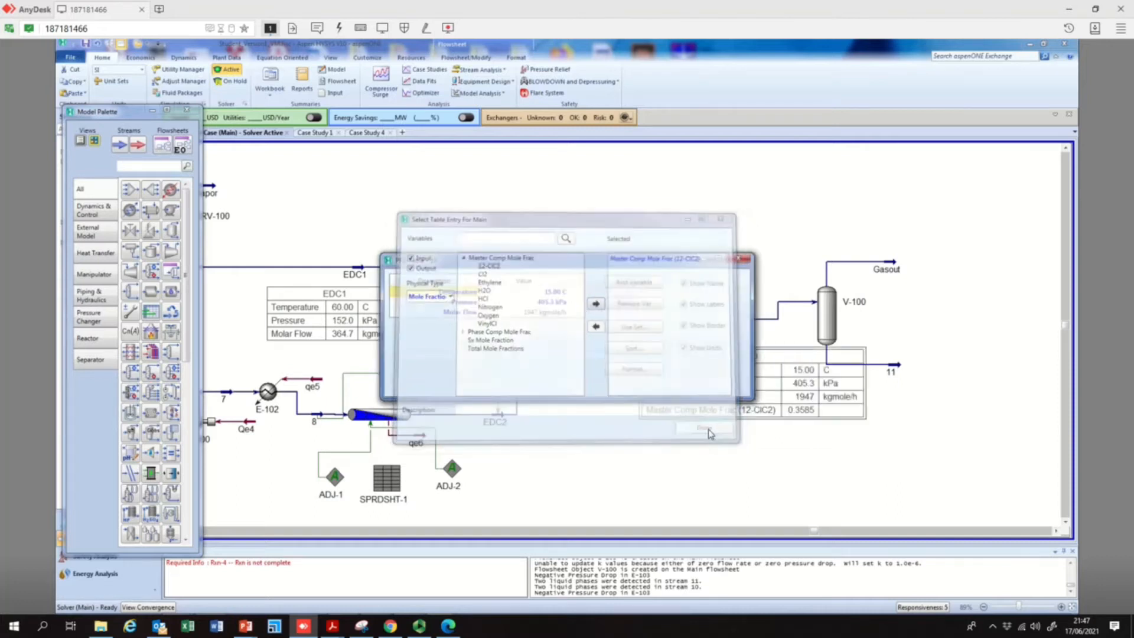
pyautogui.click(739, 262)
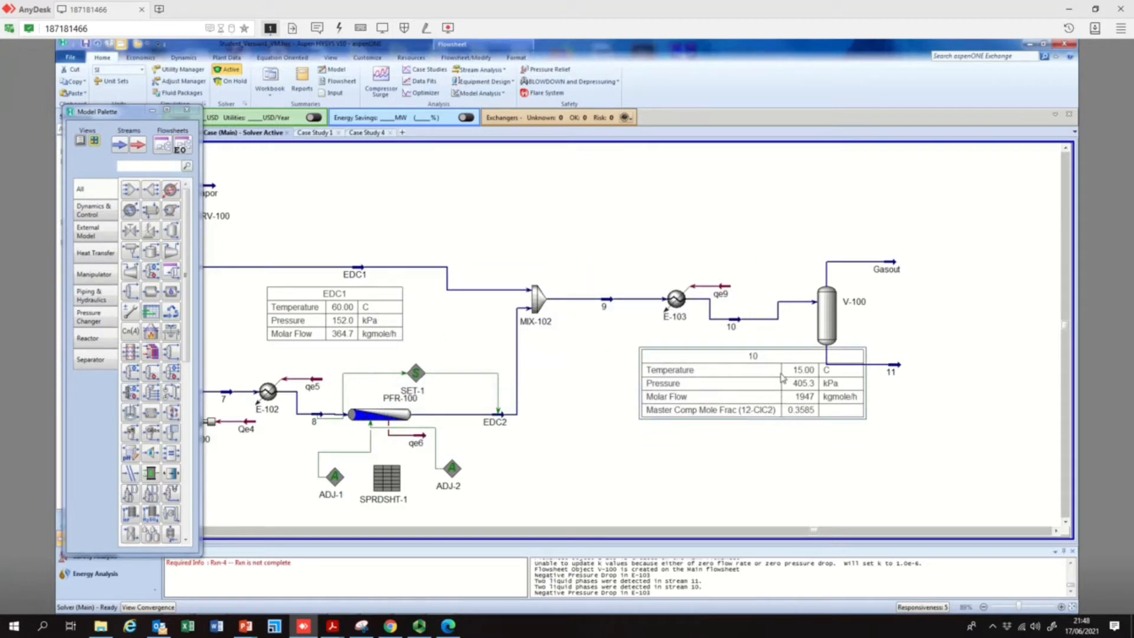
pyautogui.moveTo(791, 354); pyautogui.dragTo(741, 363)
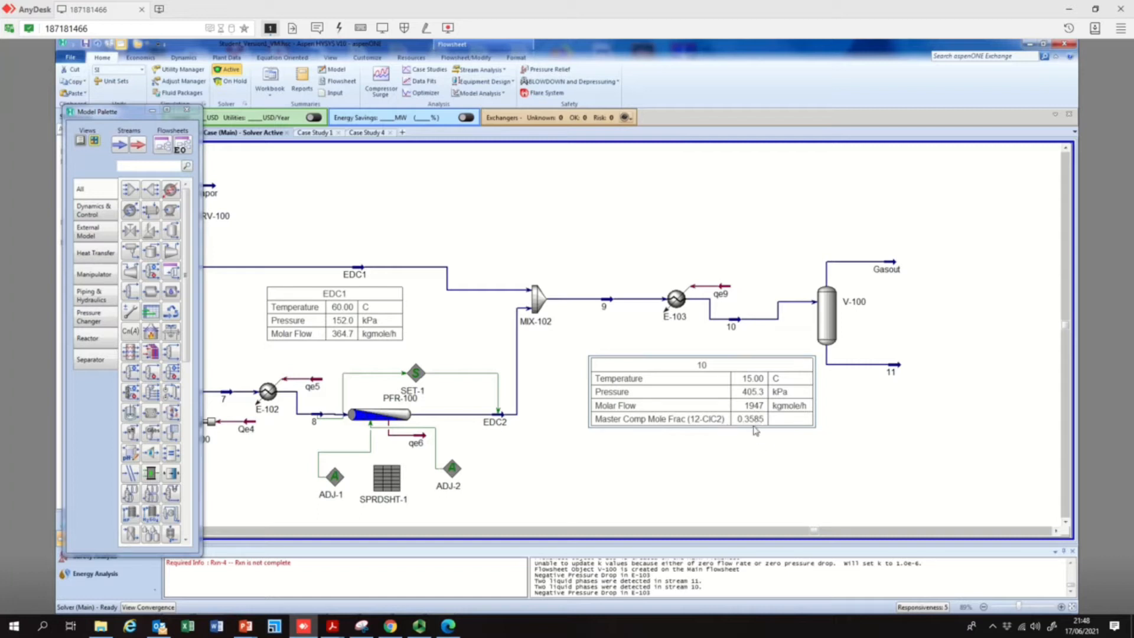
# Examine the composition of PFR-100's outlet stream EDC2 by phase
pyautogui.doubleClick(387, 415)
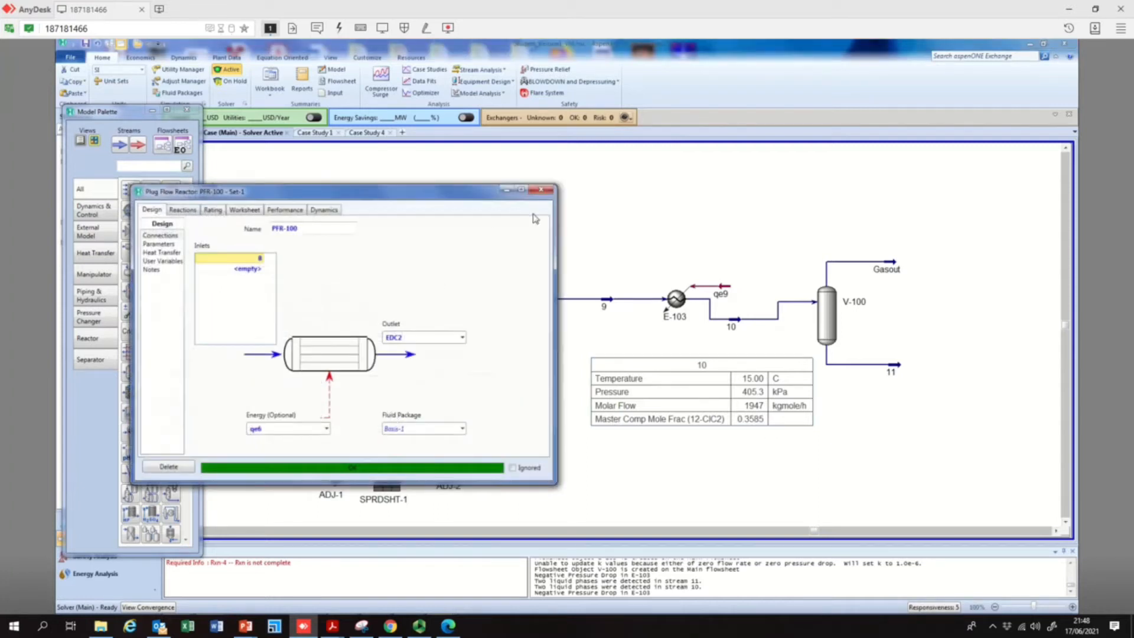
pyautogui.click(541, 190)
pyautogui.doubleClick(486, 415)
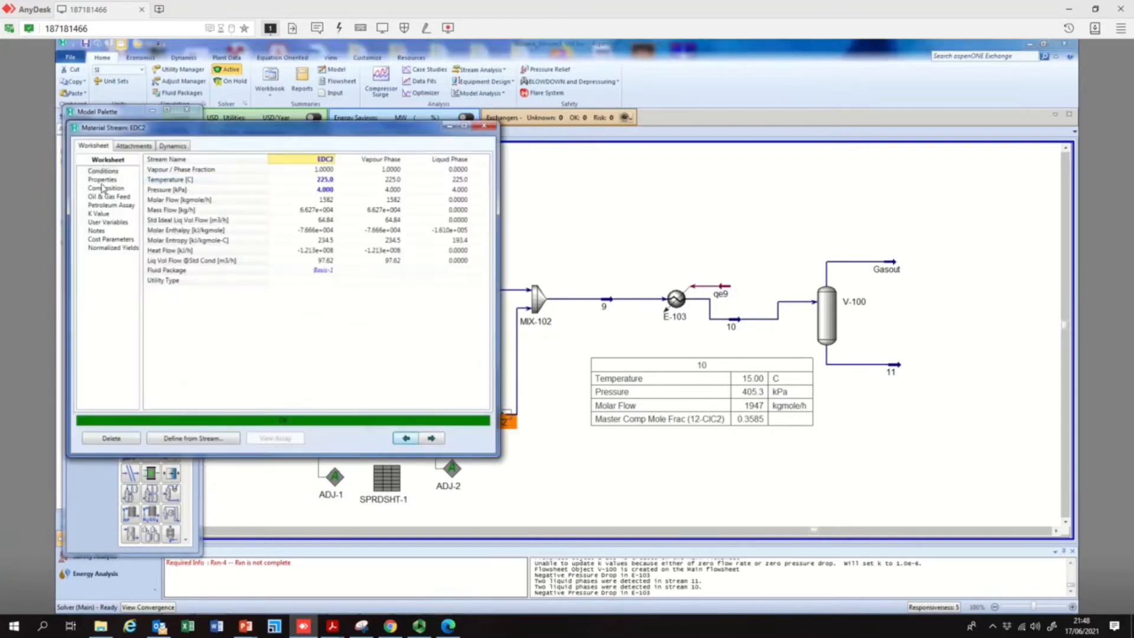
pyautogui.click(103, 179)
pyautogui.click(106, 189)
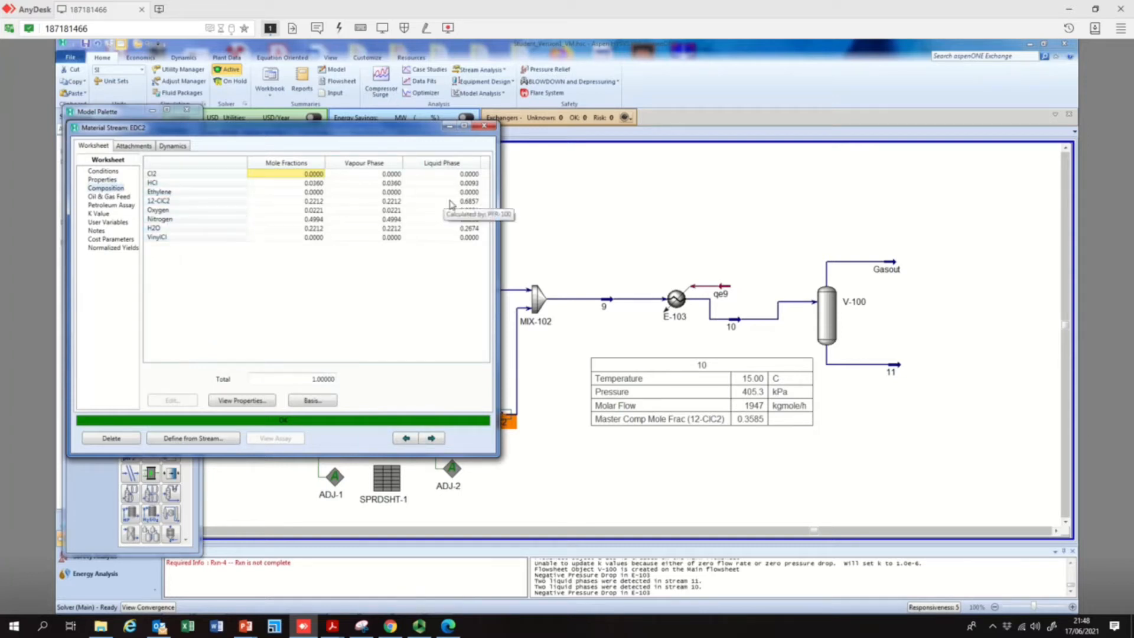
pyautogui.click(485, 126)
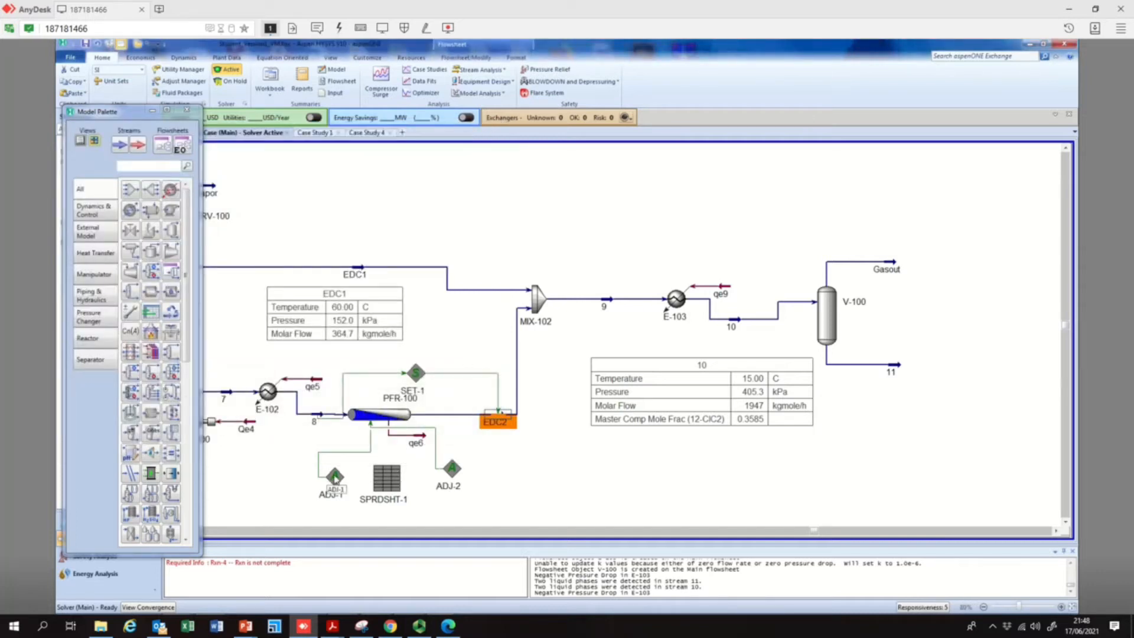
# Check the adjusted variable, target variable and specified target value of ADJ-1
pyautogui.doubleClick(334, 478)
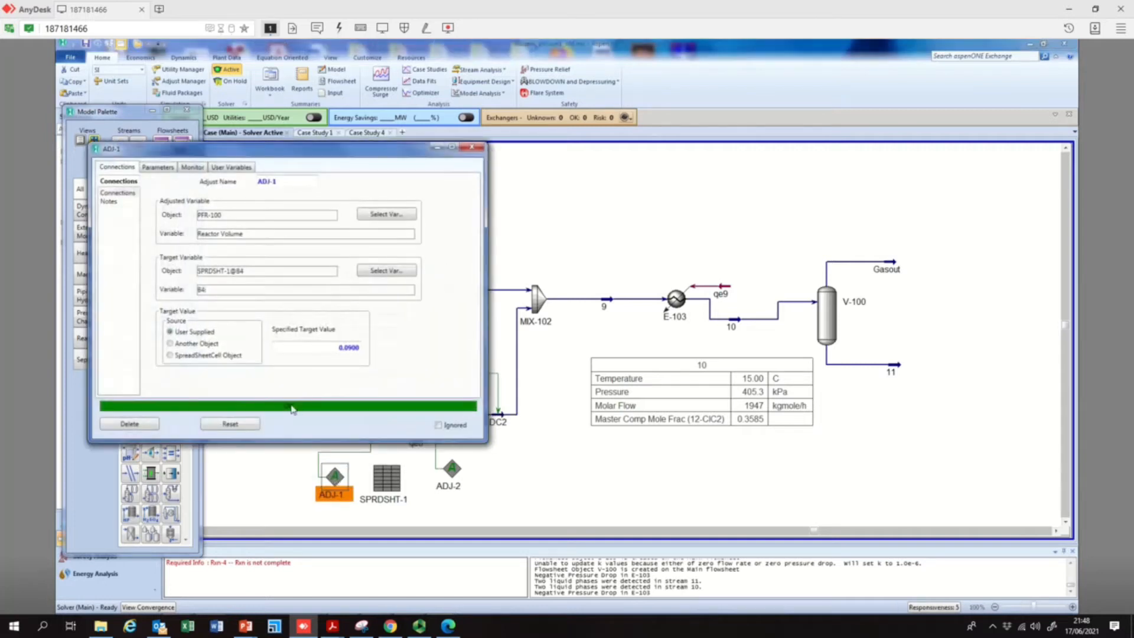
pyautogui.click(353, 348)
pyautogui.click(472, 147)
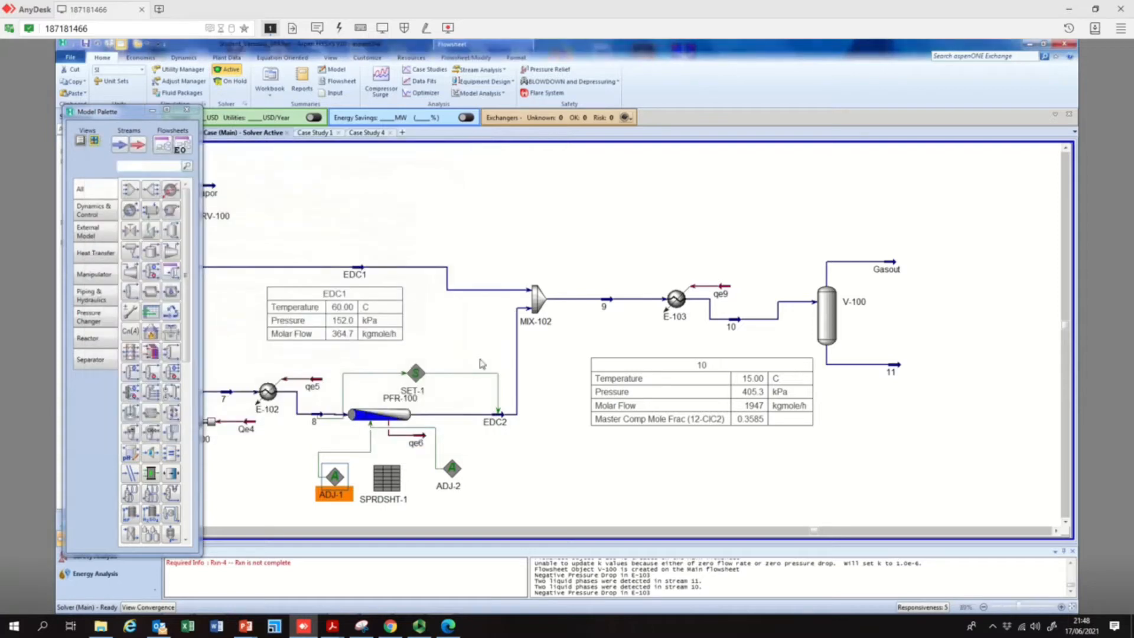
# Show stream EDC2's property table below the stream and add the master component mole fraction of 12-ClC2 to it
pyautogui.rightClick(511, 424)
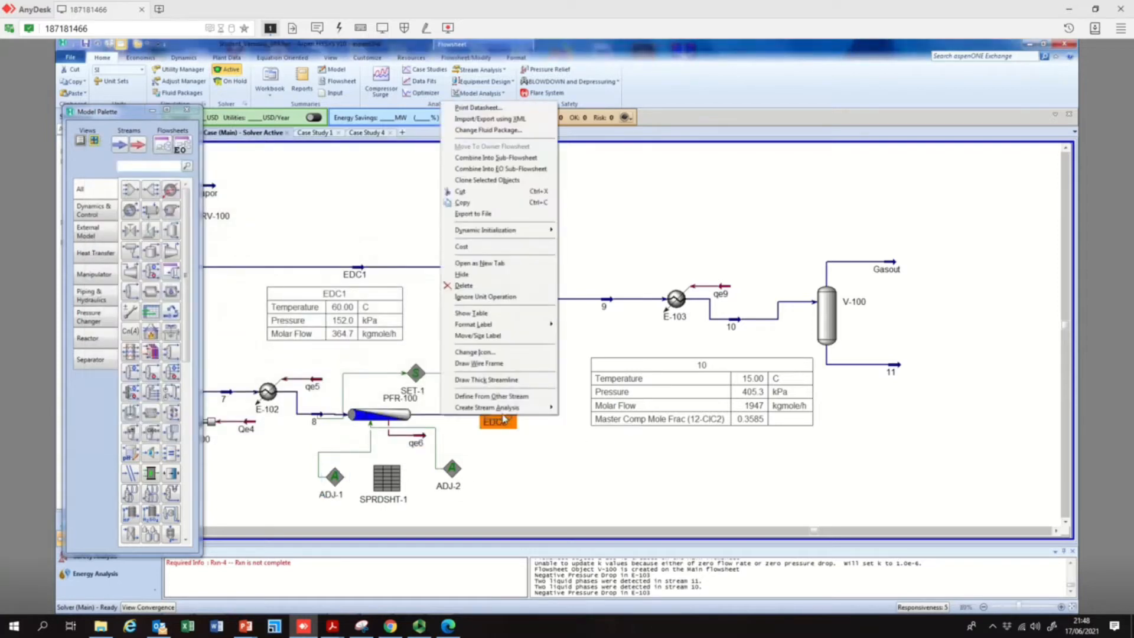
pyautogui.click(509, 313)
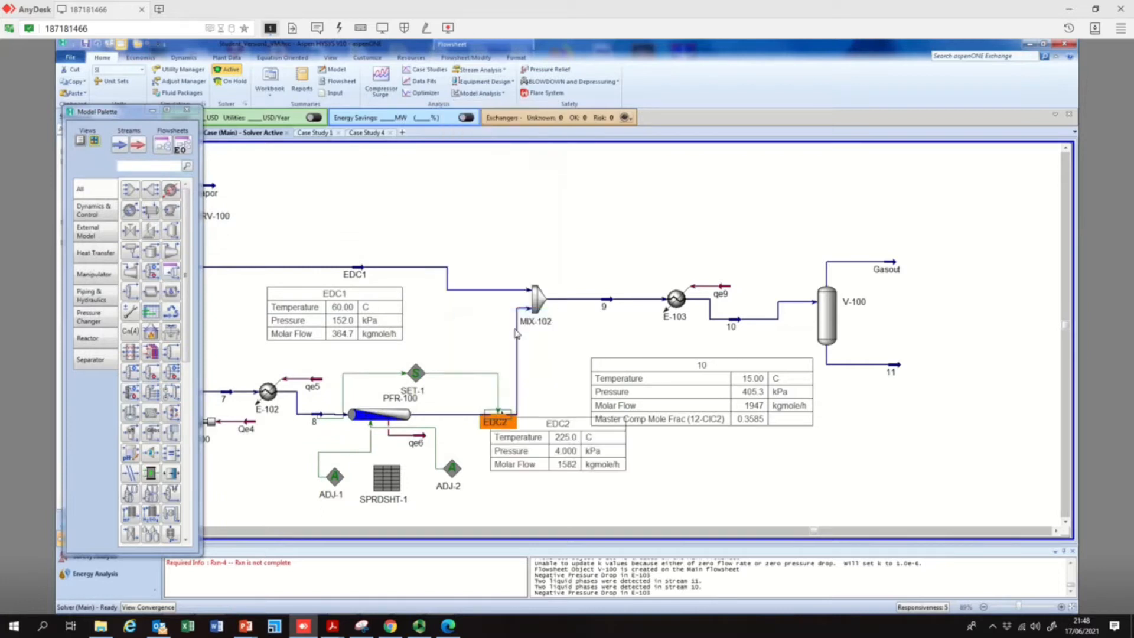
pyautogui.doubleClick(549, 442)
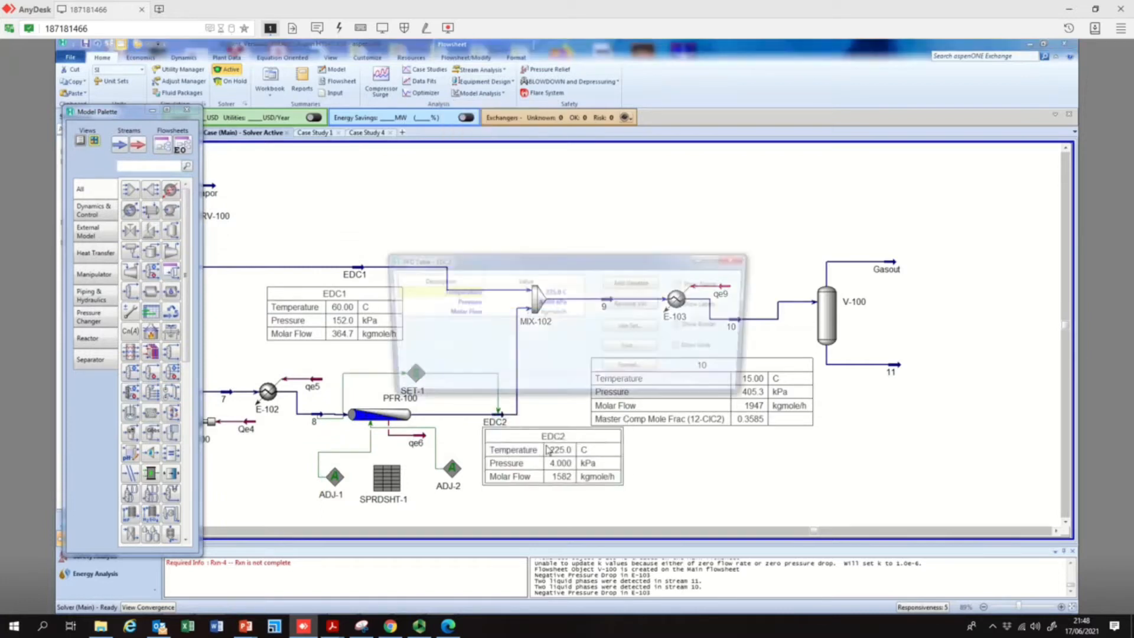
pyautogui.click(623, 286)
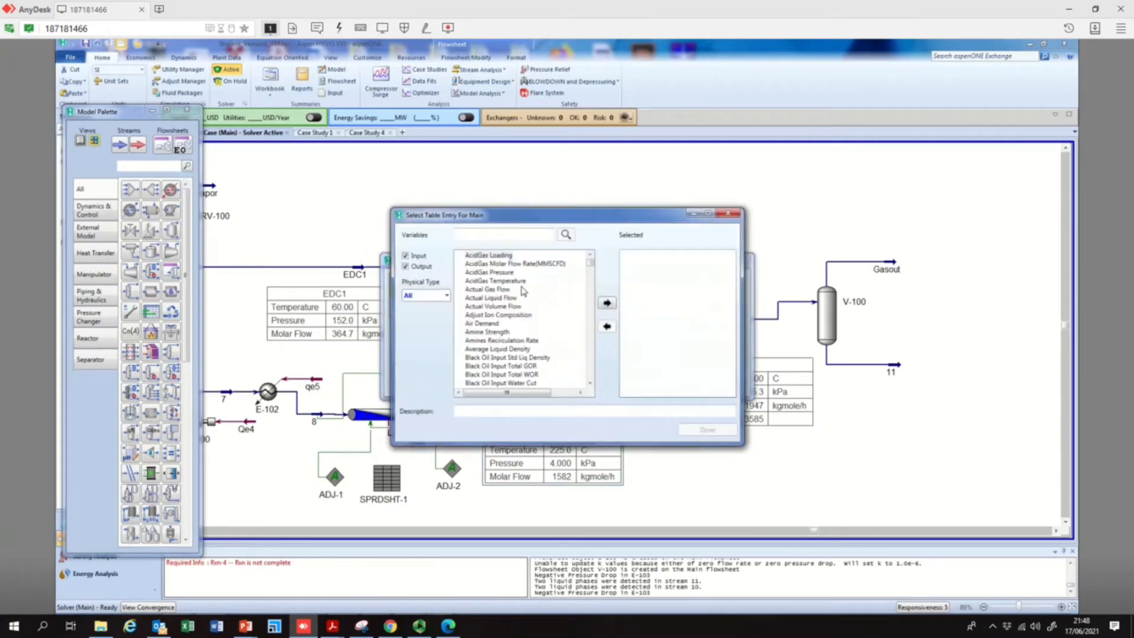
pyautogui.click(426, 295)
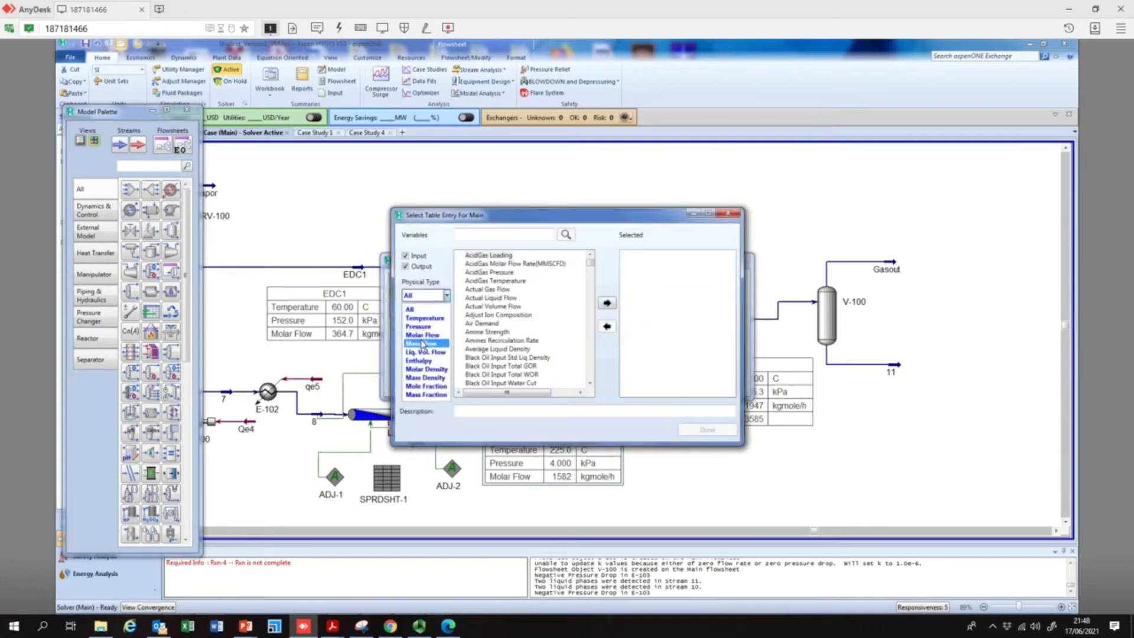
pyautogui.click(426, 387)
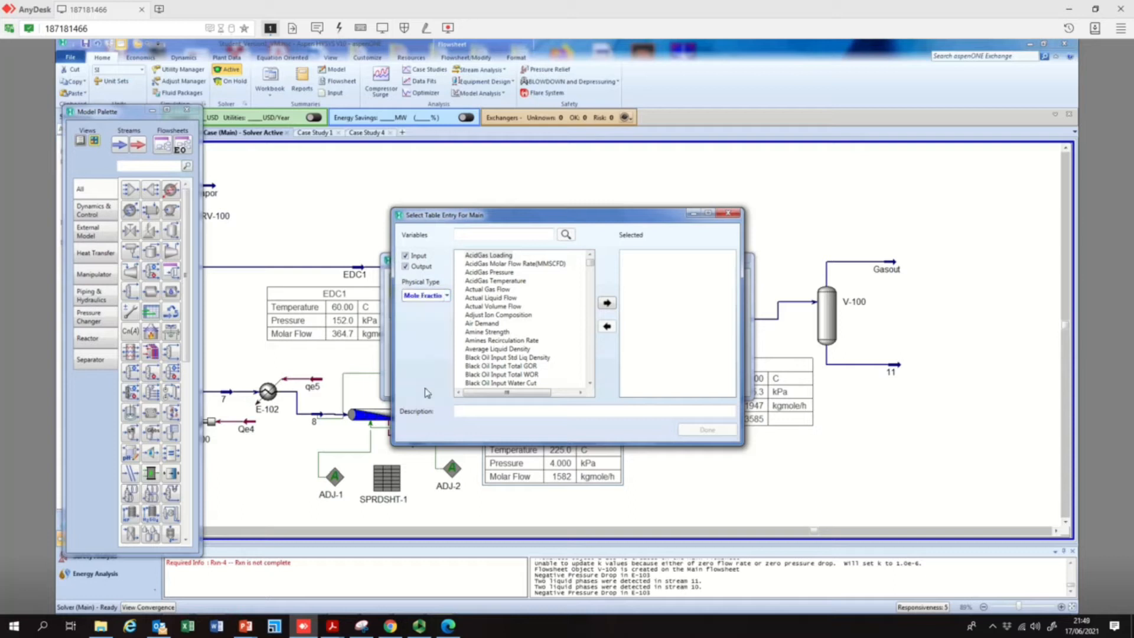
pyautogui.click(461, 257)
pyautogui.click(486, 264)
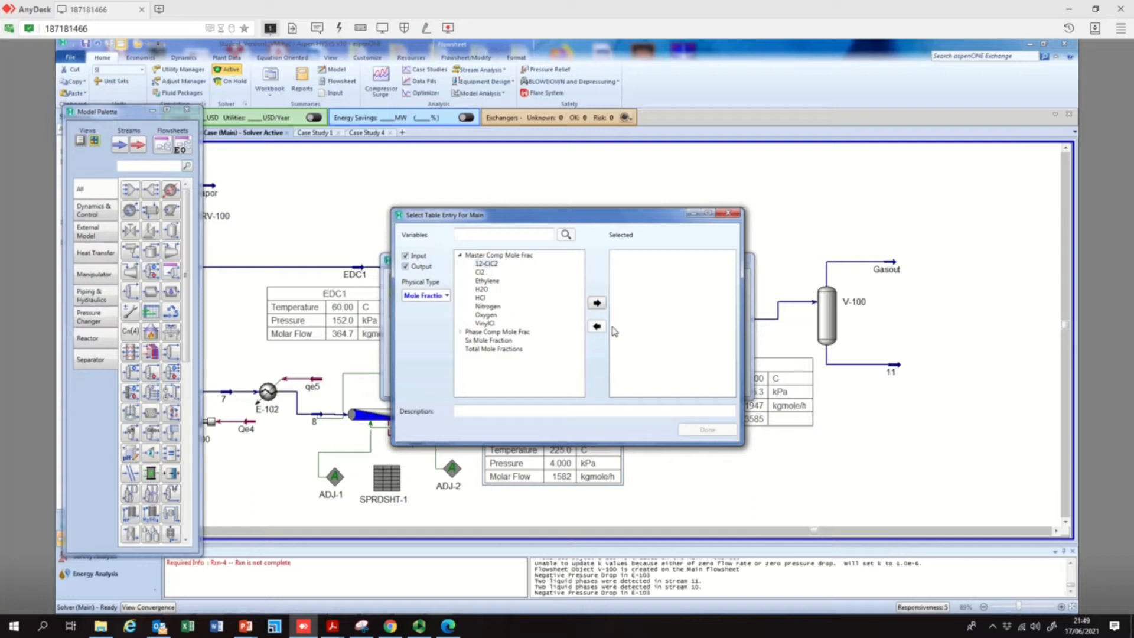
pyautogui.click(597, 302)
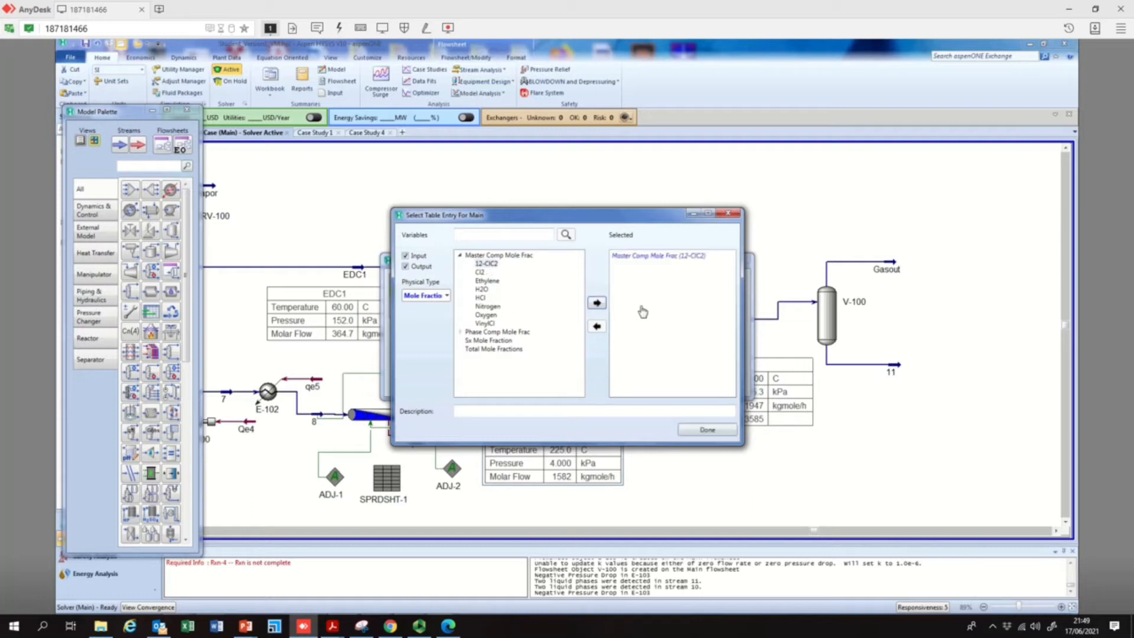
pyautogui.click(708, 430)
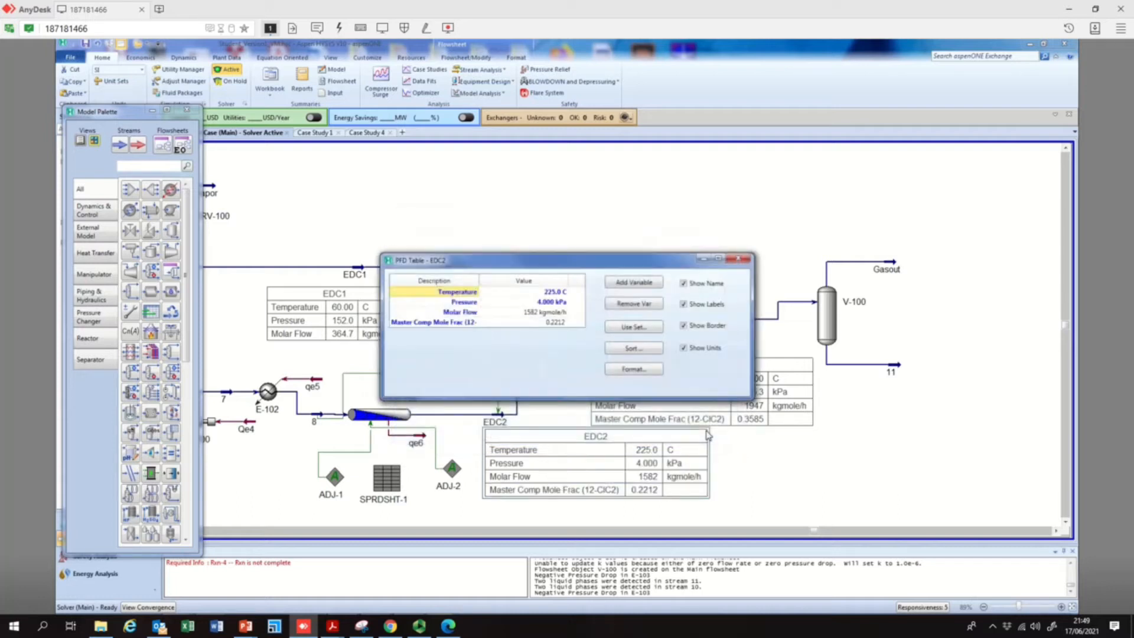
pyautogui.click(733, 259)
pyautogui.click(616, 486)
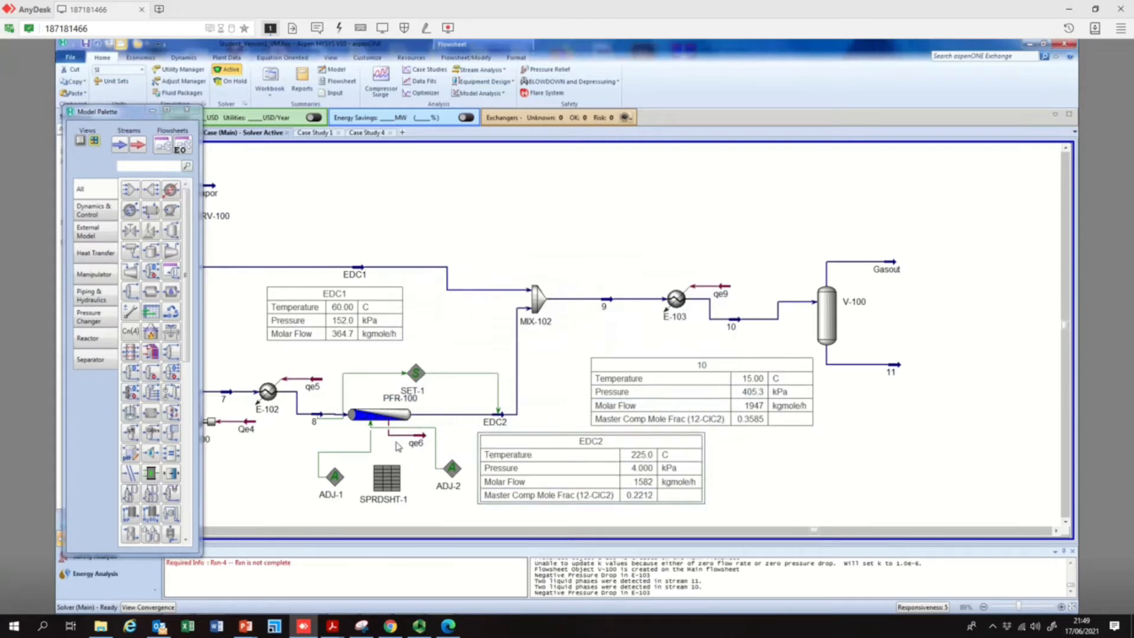
# Set the specified target value of ADJ-1 to 0.15 and reset the adjust to solve it again
pyautogui.doubleClick(335, 479)
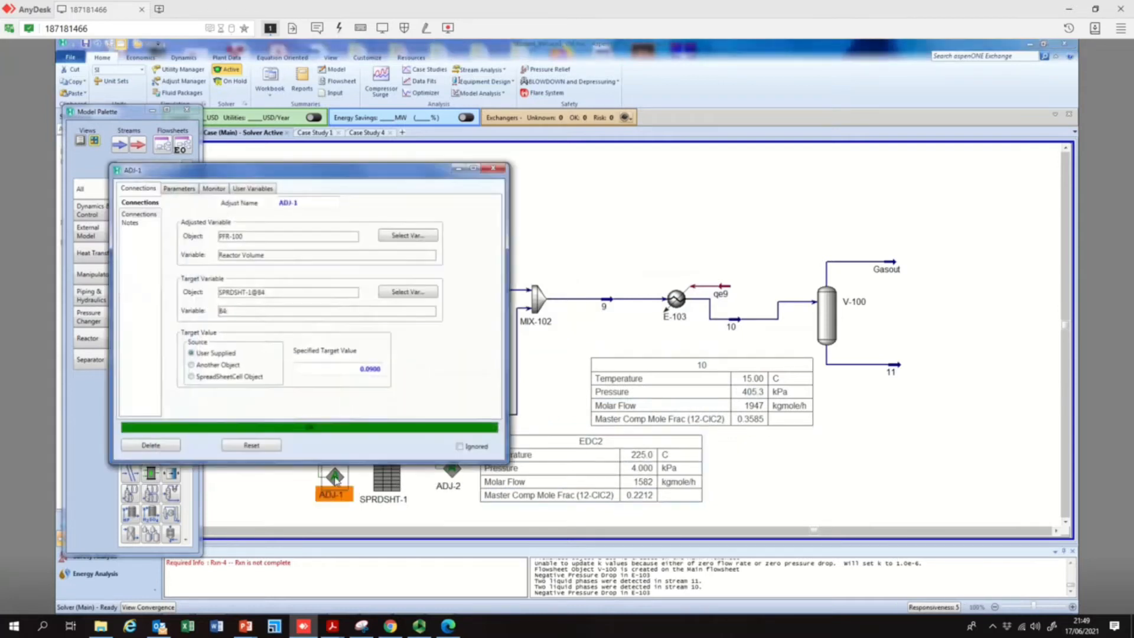
pyautogui.click(368, 369)
pyautogui.click(238, 448)
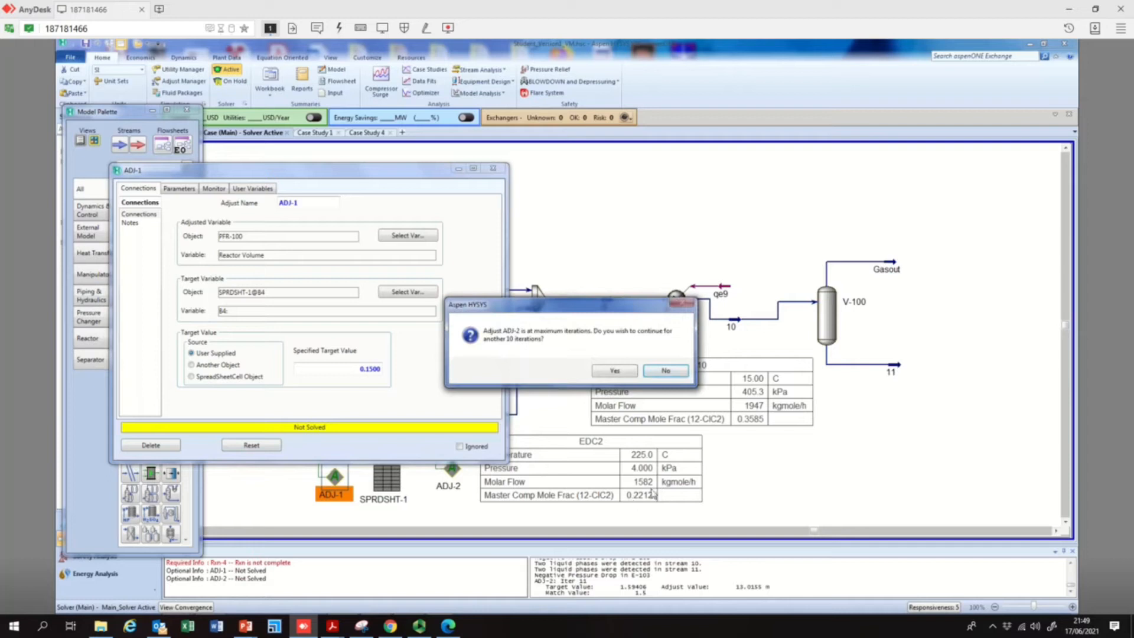
# Respond to the maximum-iteration prompts for ADJ-1 and ADJ-2, continuing for more iterations until the solver stops, and select stream EDC2's property table
pyautogui.click(666, 373)
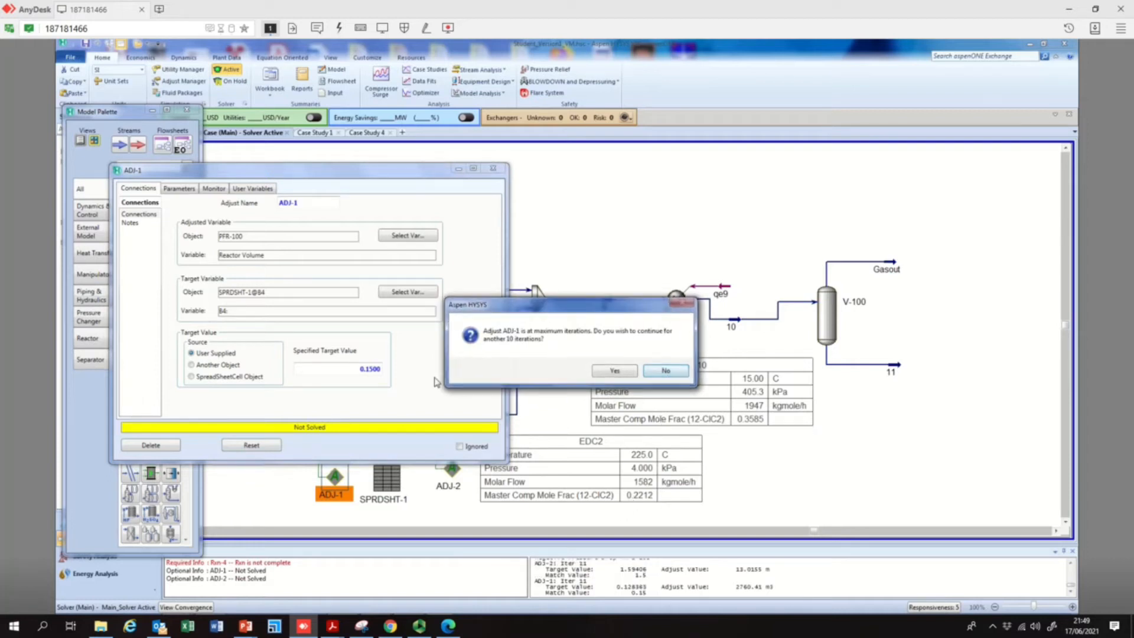
pyautogui.click(614, 371)
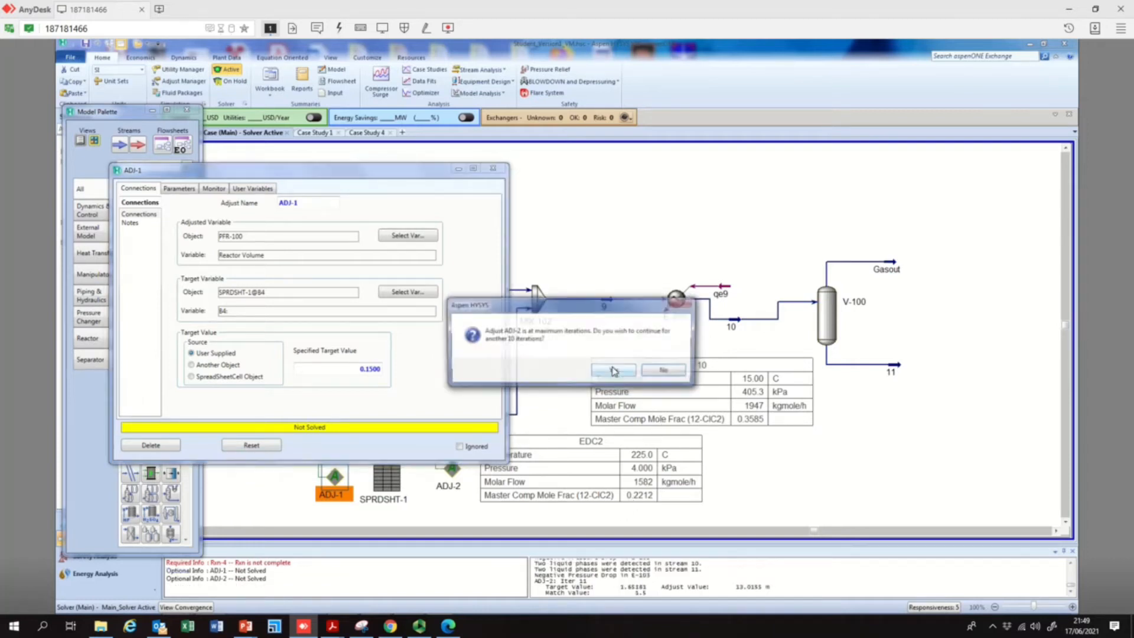
pyautogui.click(614, 371)
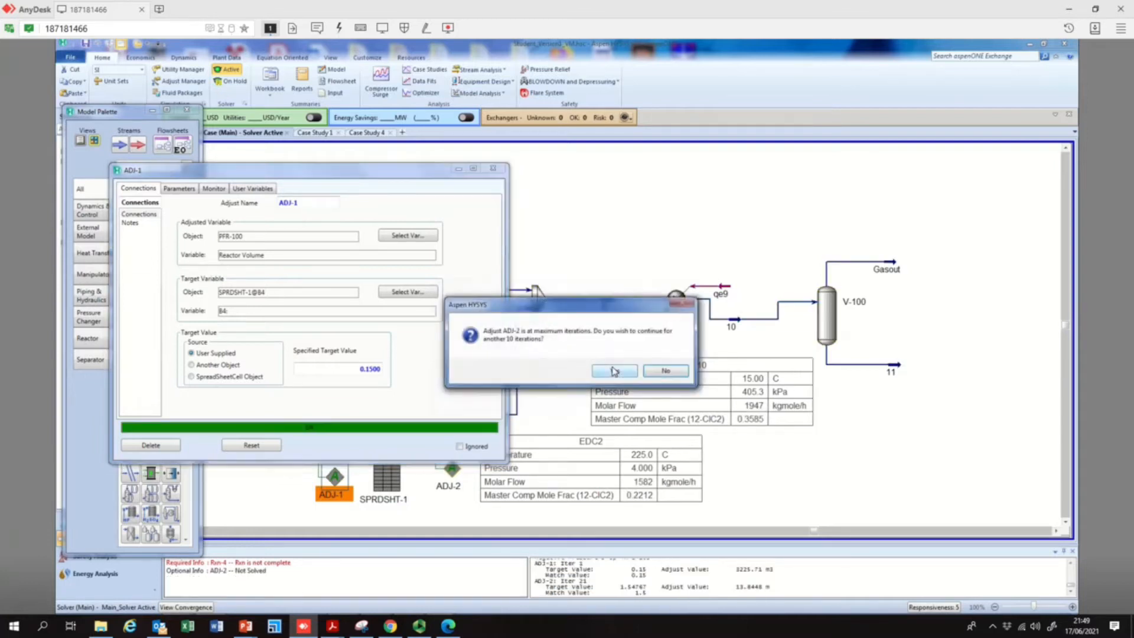
pyautogui.click(614, 371)
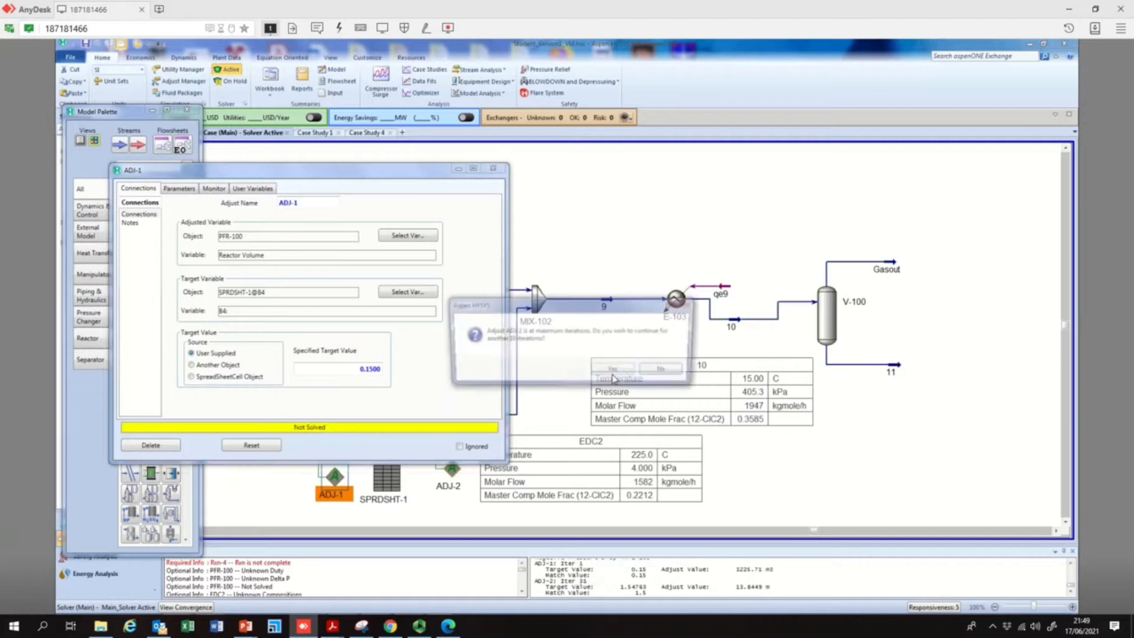
pyautogui.click(614, 371)
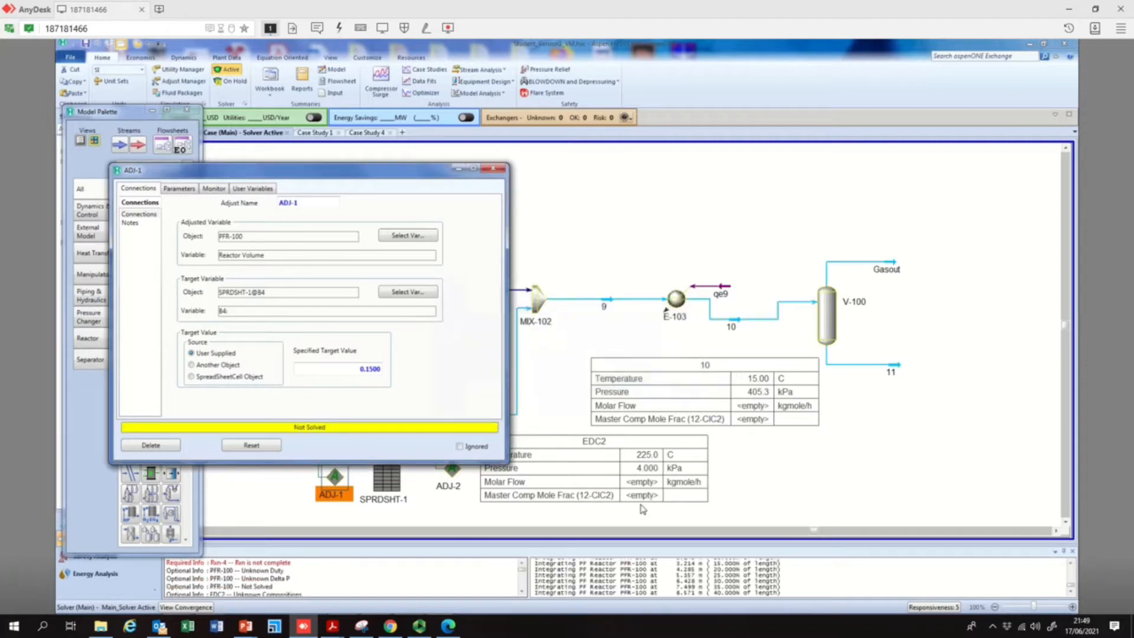
pyautogui.click(613, 377)
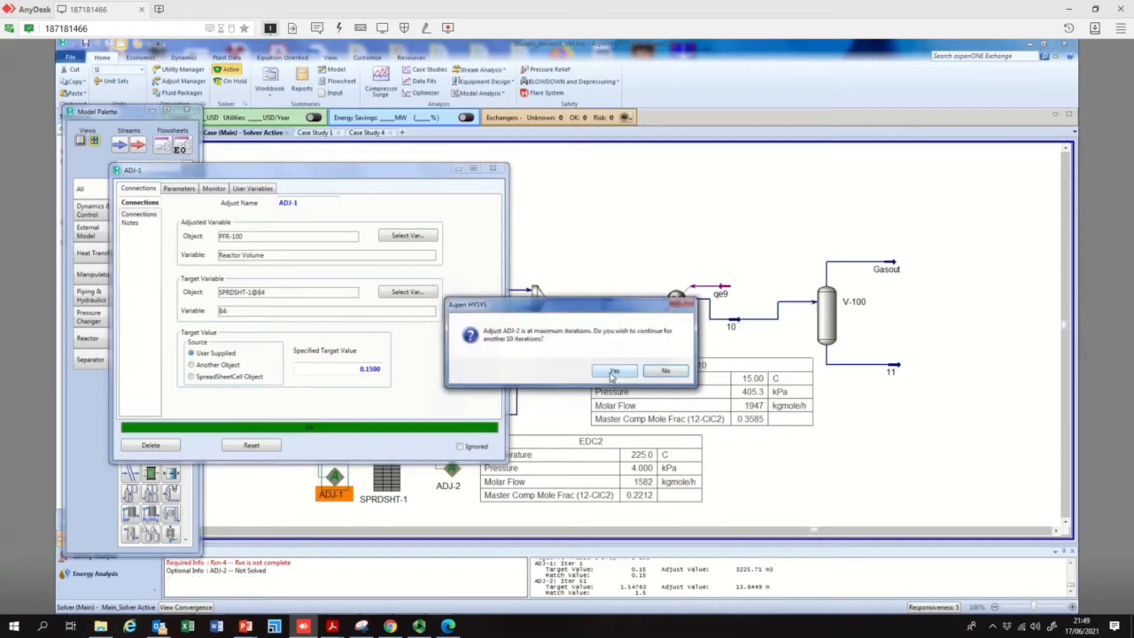
pyautogui.click(613, 371)
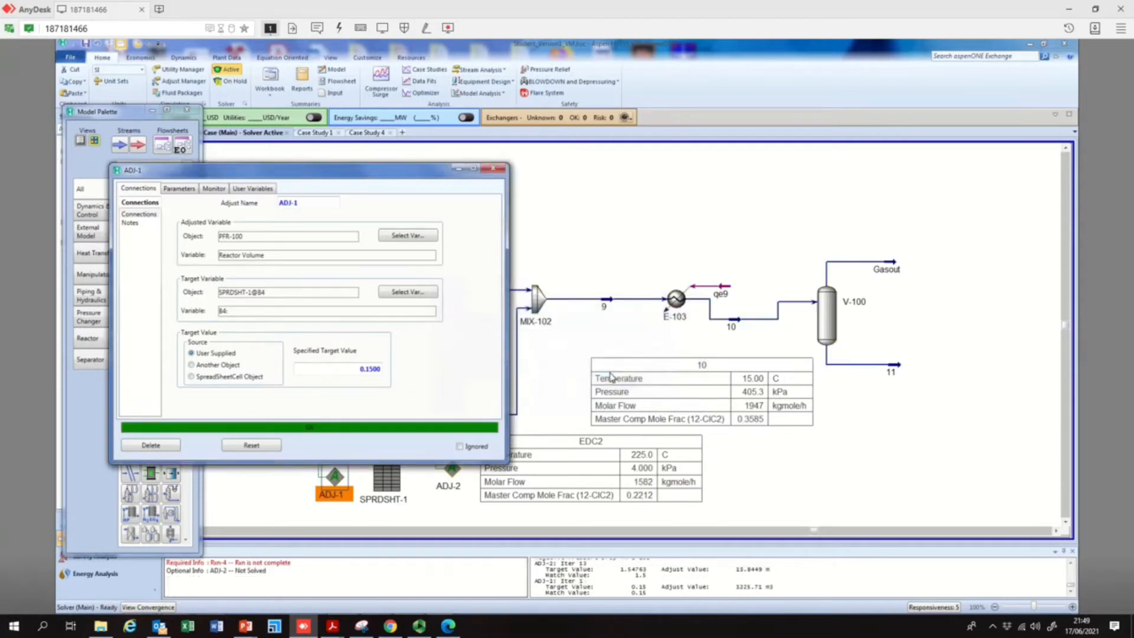
pyautogui.click(642, 499)
# Set ADJ-1's specified target value to 0.09, reset the adjust, continue the iterations for ADJ-1 and ADJ-2, and close its window
pyautogui.click(366, 368)
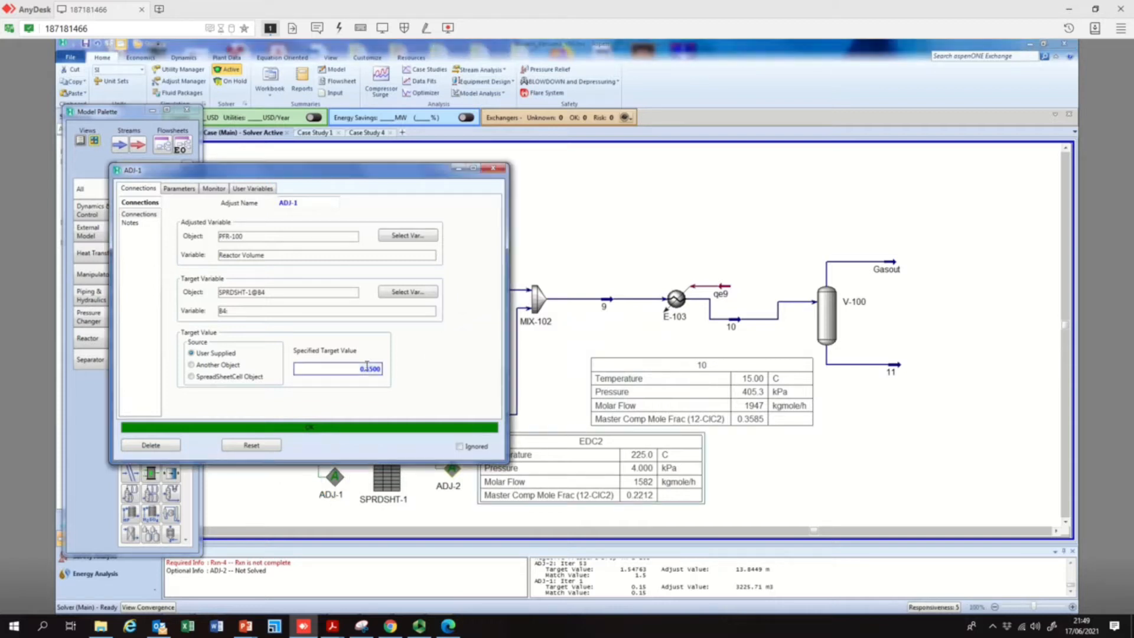
pyautogui.write('0.09')
pyautogui.click(253, 446)
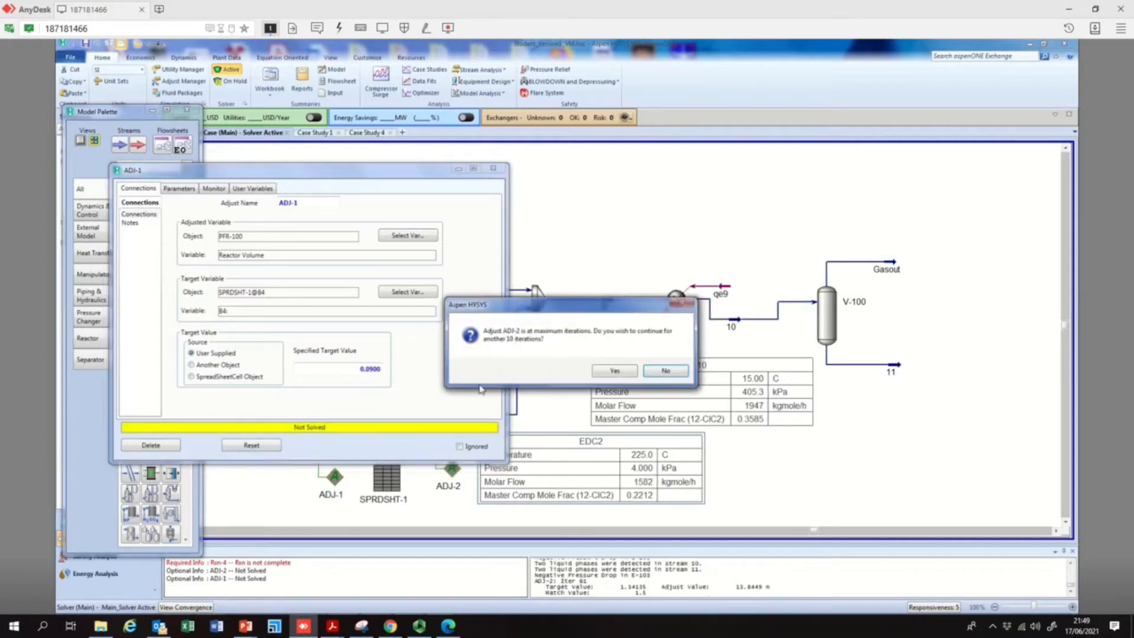
pyautogui.click(601, 376)
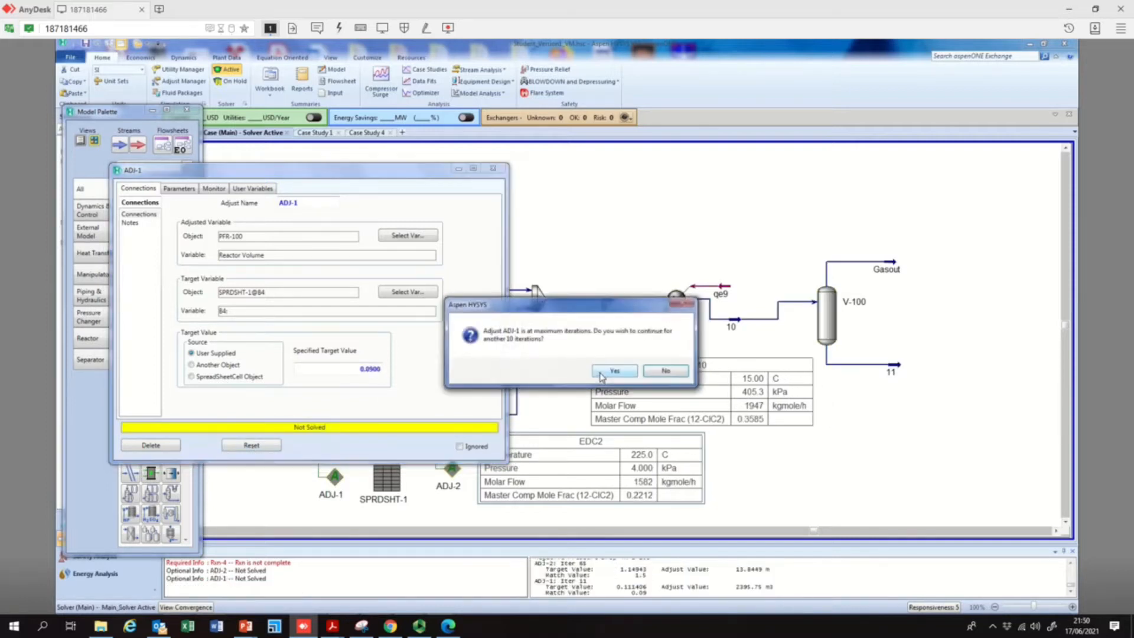
pyautogui.click(602, 377)
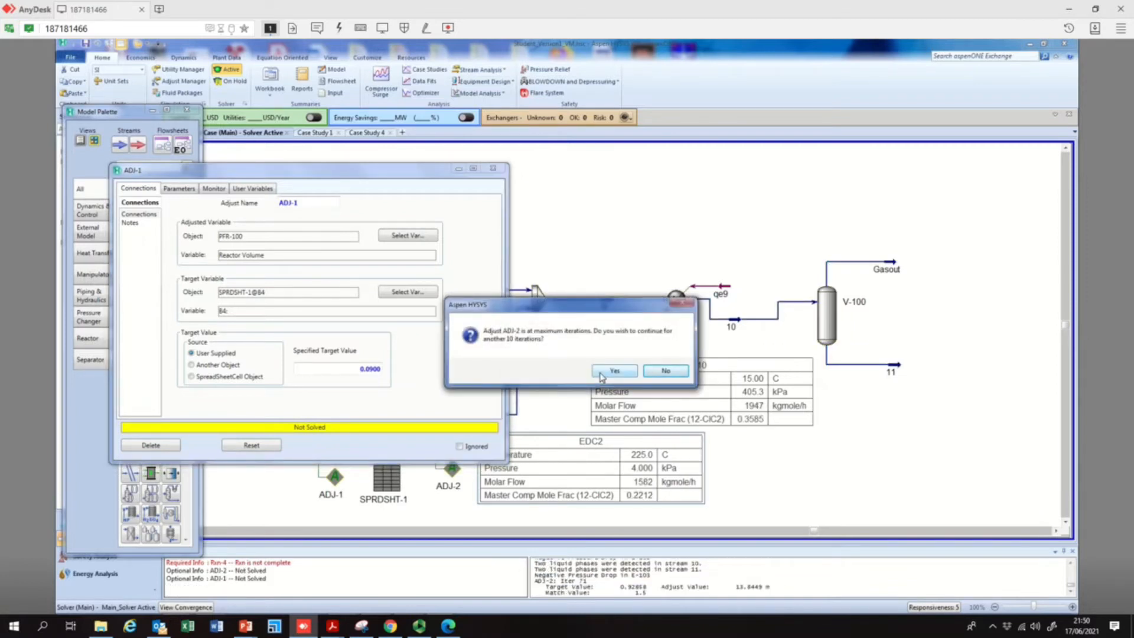
pyautogui.click(614, 371)
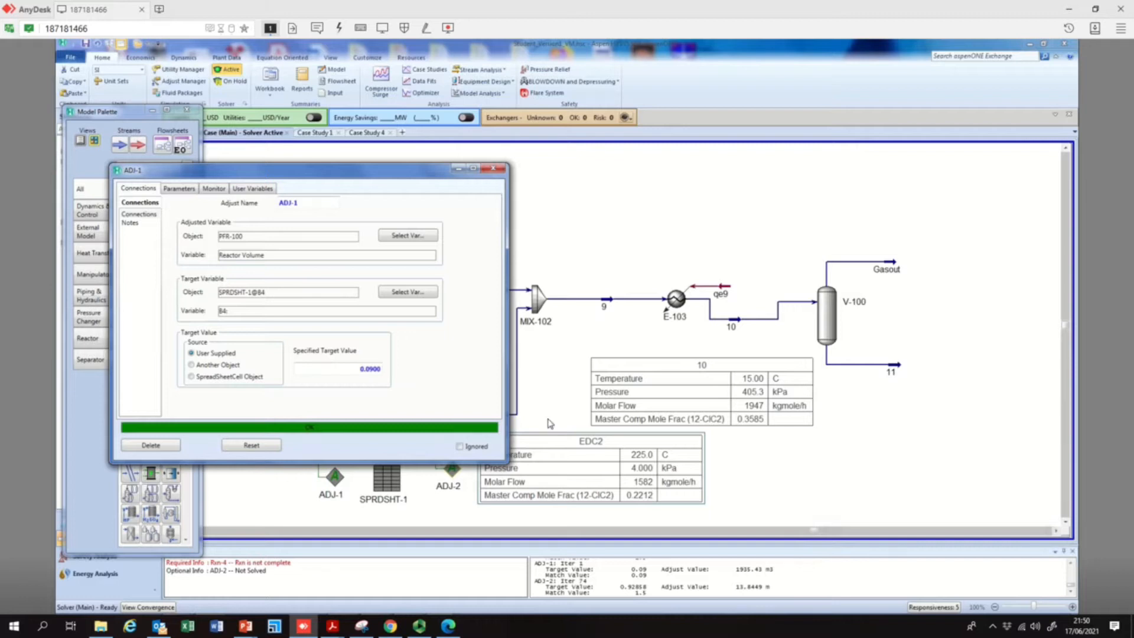
pyautogui.click(495, 170)
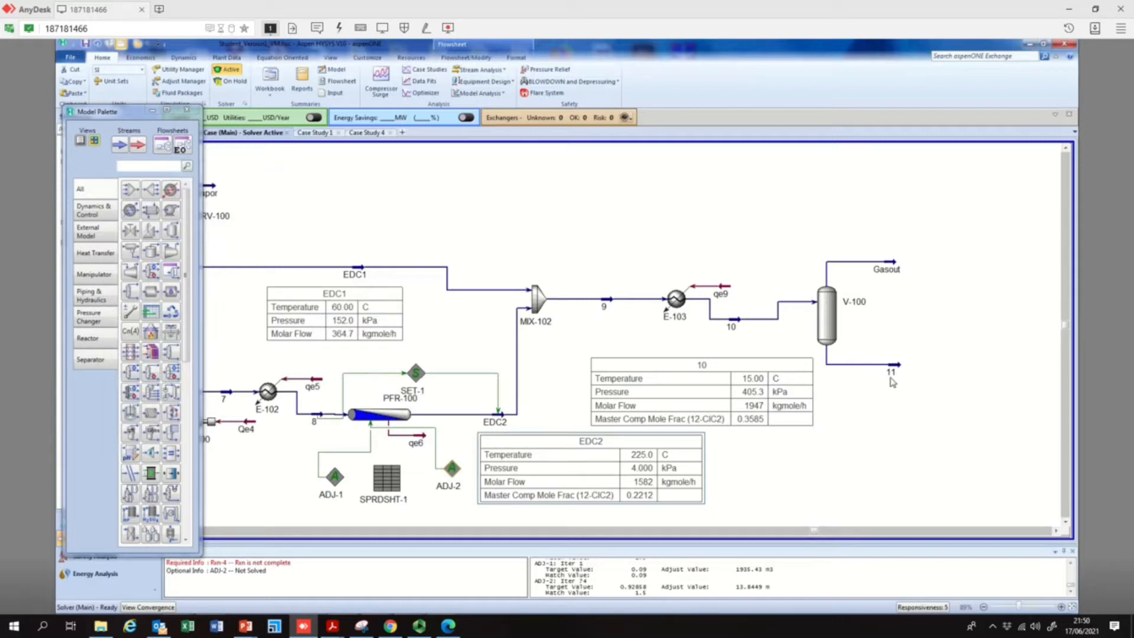
# Show the property table of stream 11, the liquid outlet of V-100, and place it just below the stream
pyautogui.moveTo(741, 329)
pyautogui.moveTo(831, 317)
pyautogui.click(1056, 530)
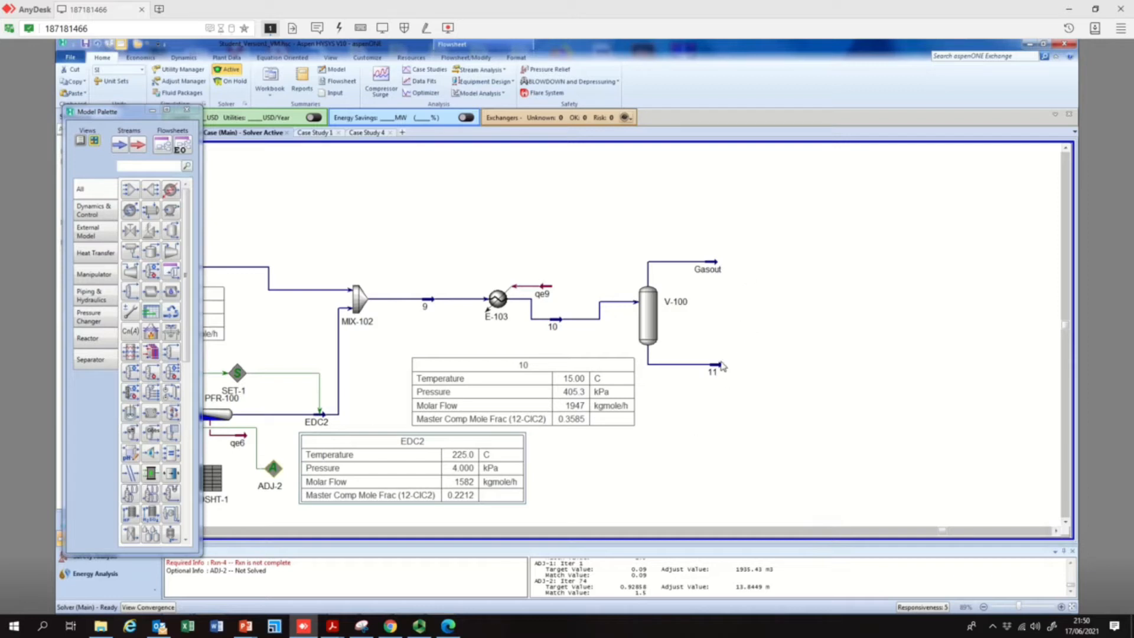
pyautogui.moveTo(650, 322)
pyautogui.moveTo(720, 368)
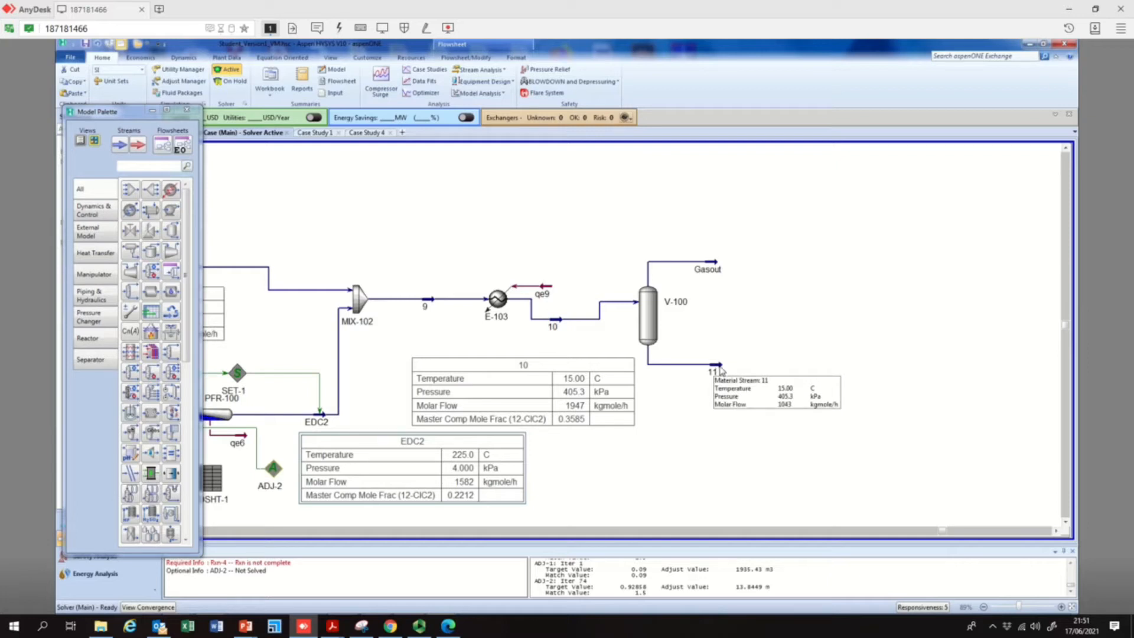
pyautogui.rightClick(719, 369)
pyautogui.click(712, 264)
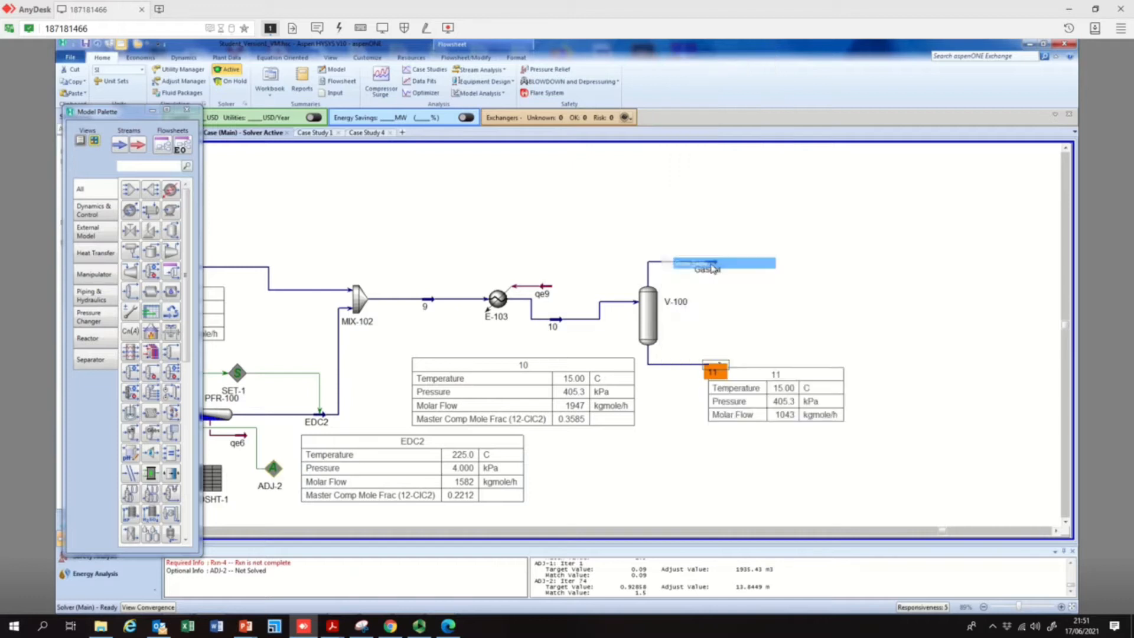
pyautogui.moveTo(781, 379); pyautogui.dragTo(763, 399)
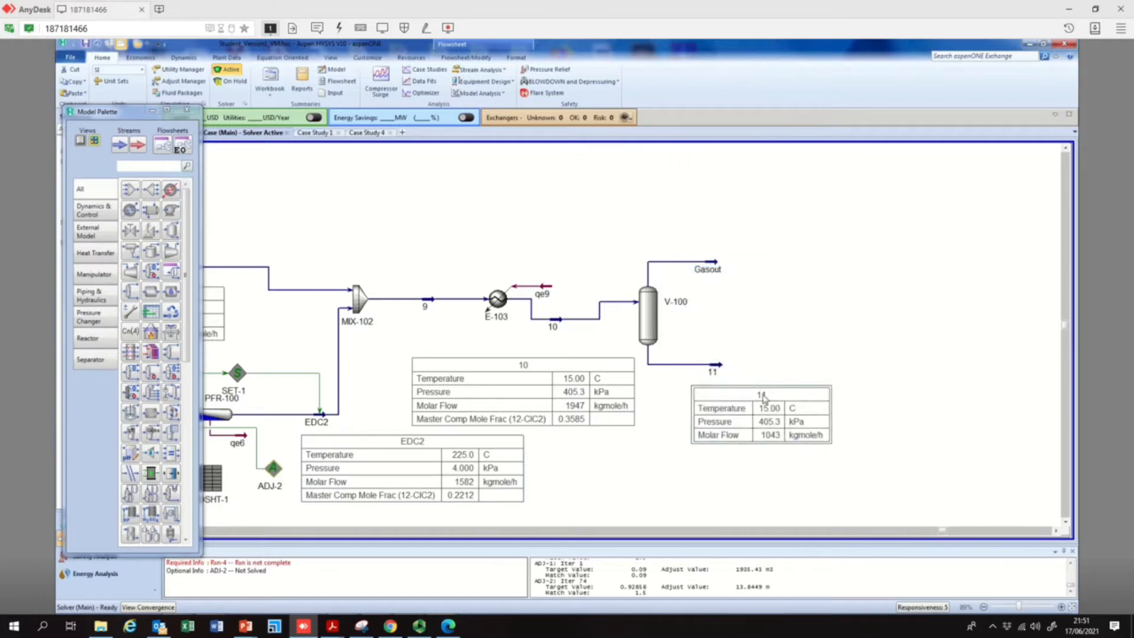
# Add the master component mole fraction of 12-ClC2 to stream 11's property table and shift the table slightly closer to V-100
pyautogui.doubleClick(750, 423)
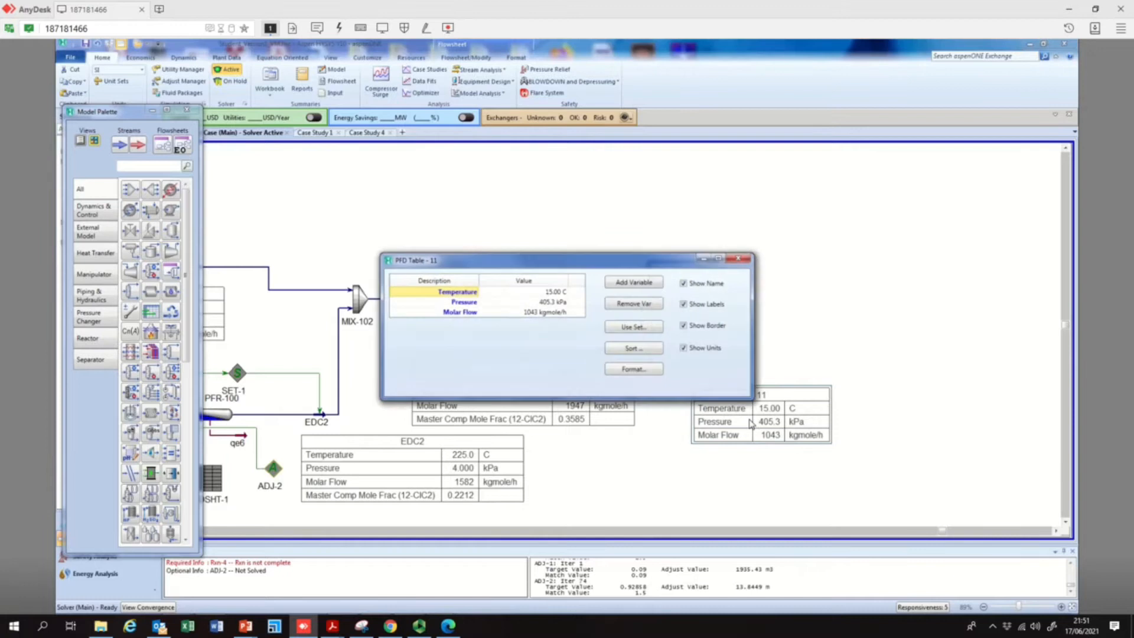
pyautogui.click(642, 293)
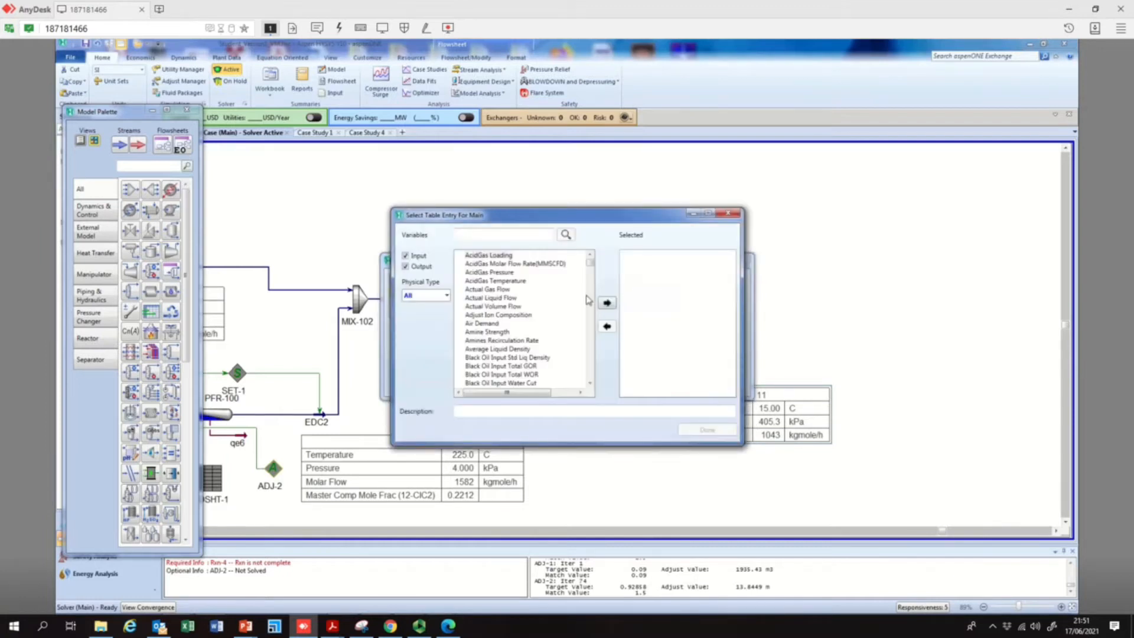
pyautogui.click(442, 295)
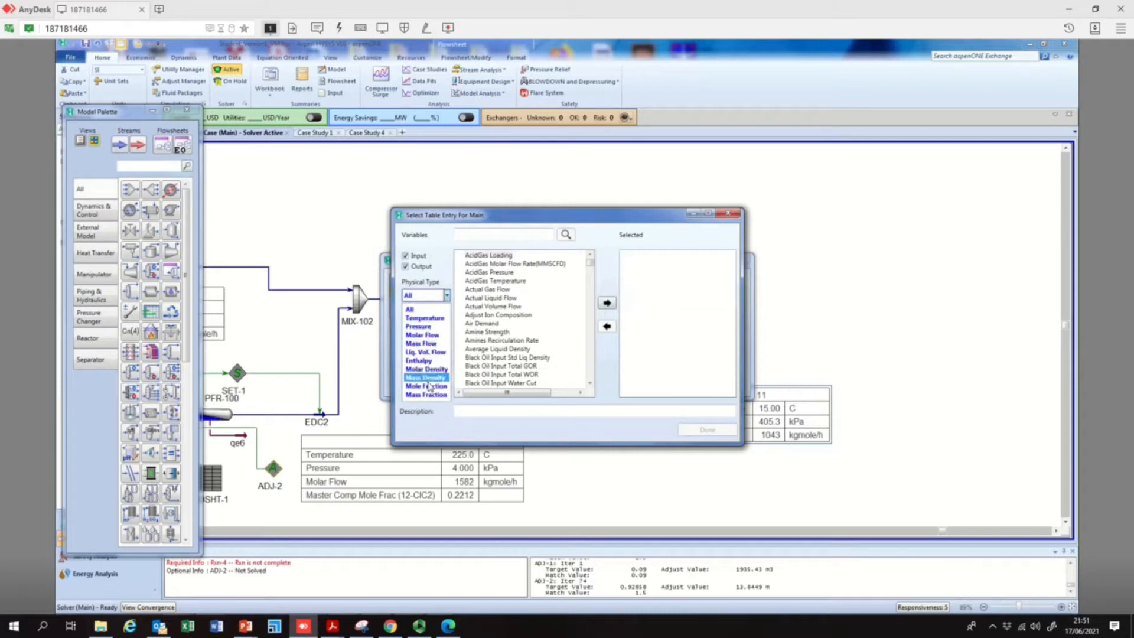
pyautogui.click(428, 386)
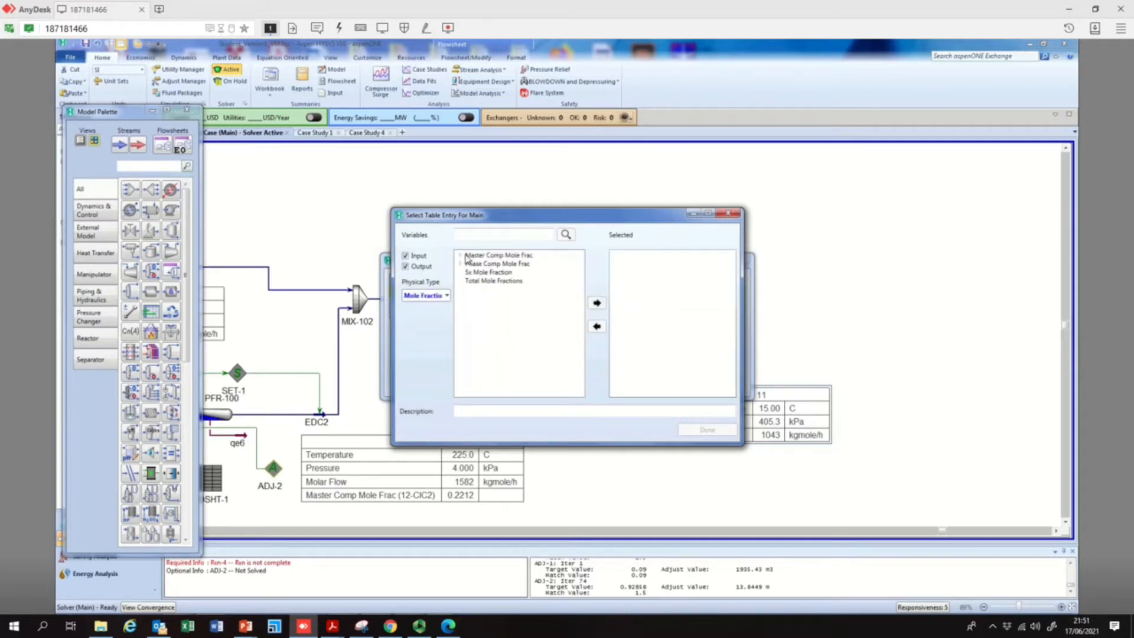
pyautogui.click(461, 258)
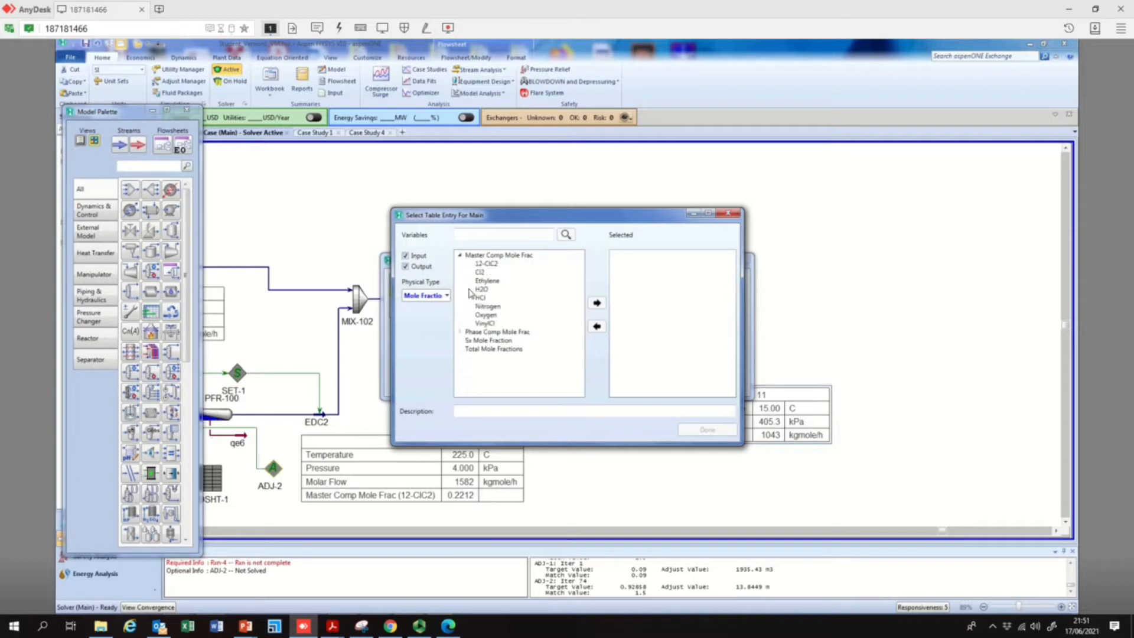
pyautogui.click(486, 264)
pyautogui.click(597, 302)
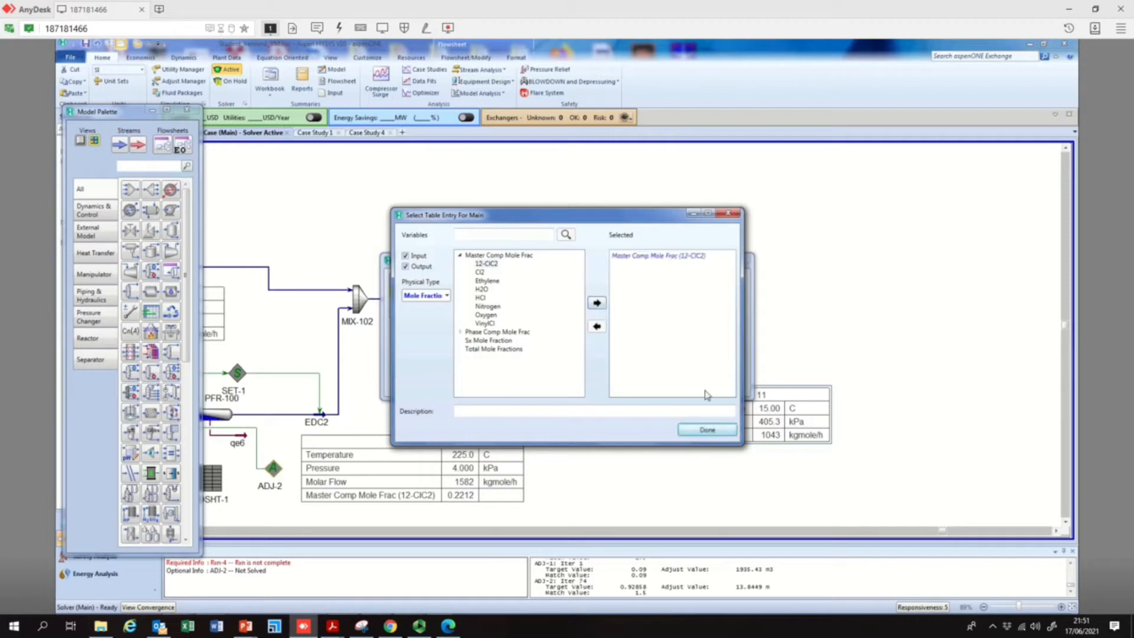
pyautogui.click(719, 432)
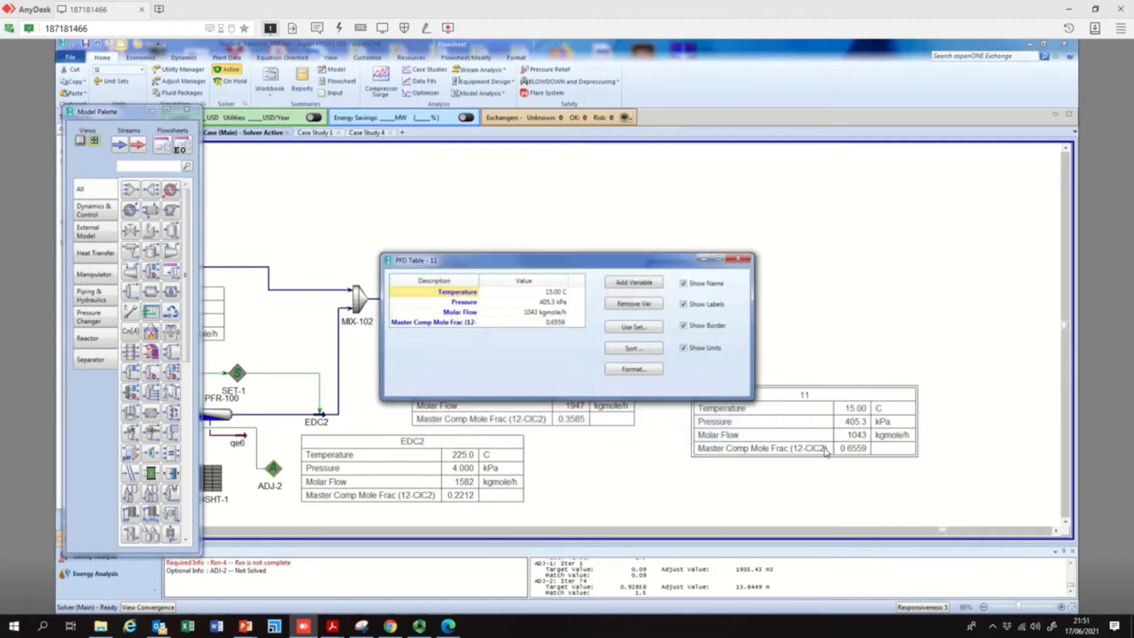
pyautogui.click(737, 258)
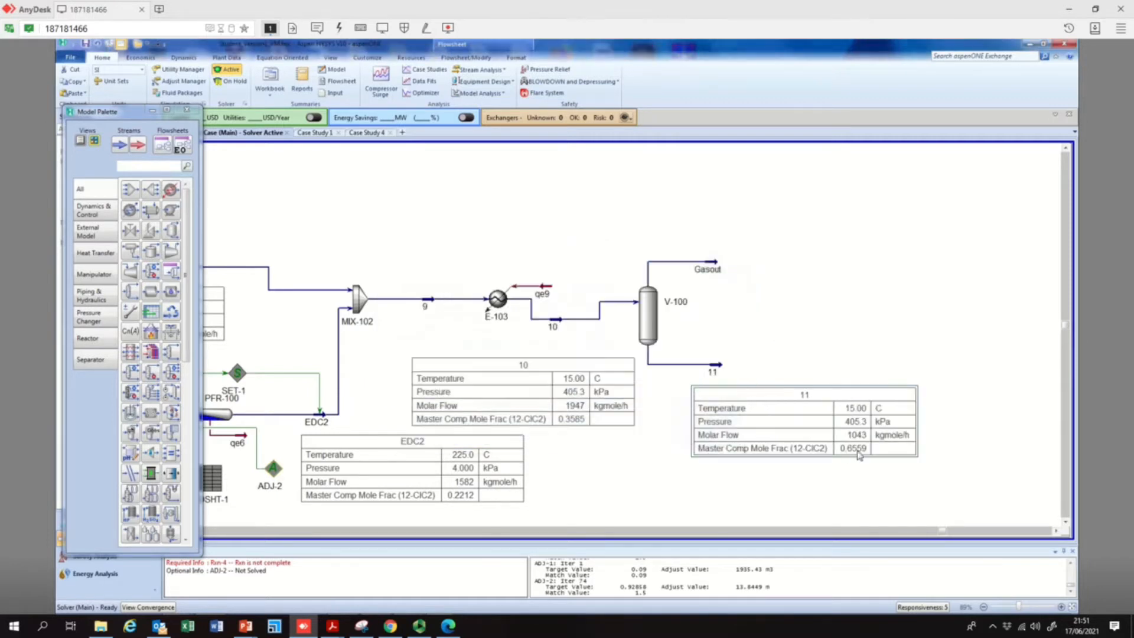
pyautogui.moveTo(782, 391); pyautogui.dragTo(756, 390)
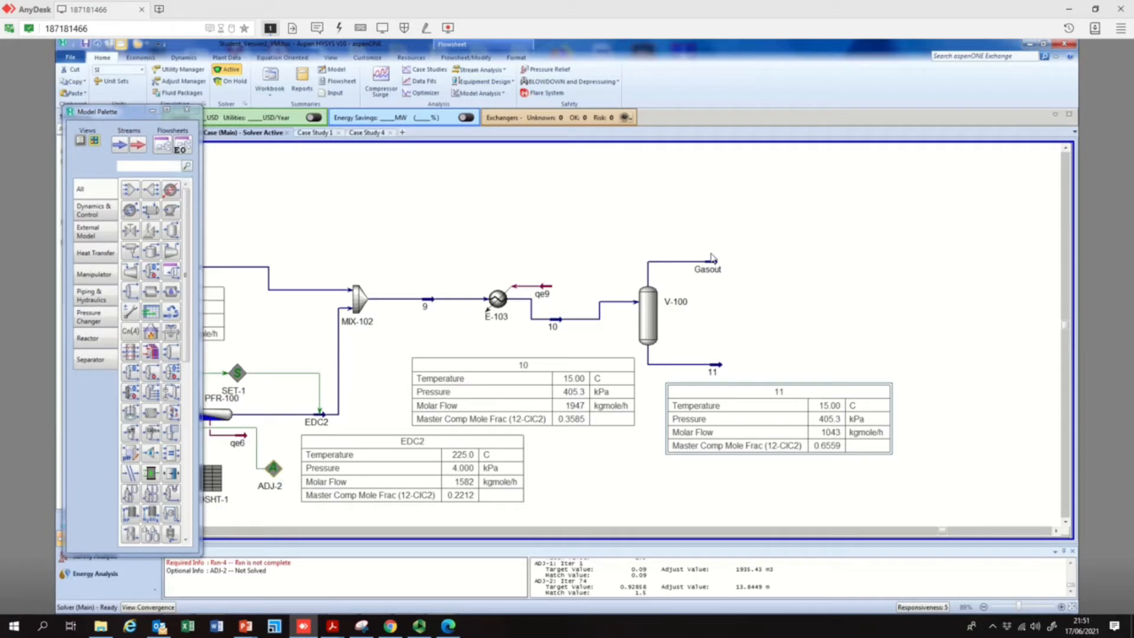
# Place a Liquid-Liquid Extractor downstream of V-100 and move stream 11's property table down, clear of the new column
pyautogui.moveTo(713, 275)
pyautogui.moveTo(659, 296)
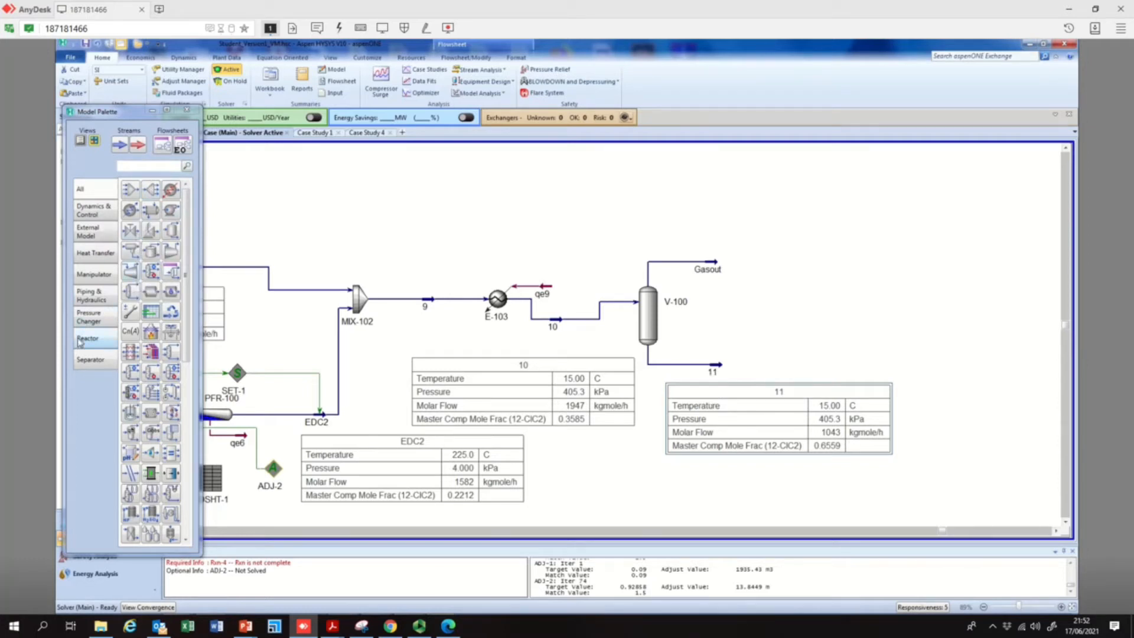
pyautogui.click(89, 358)
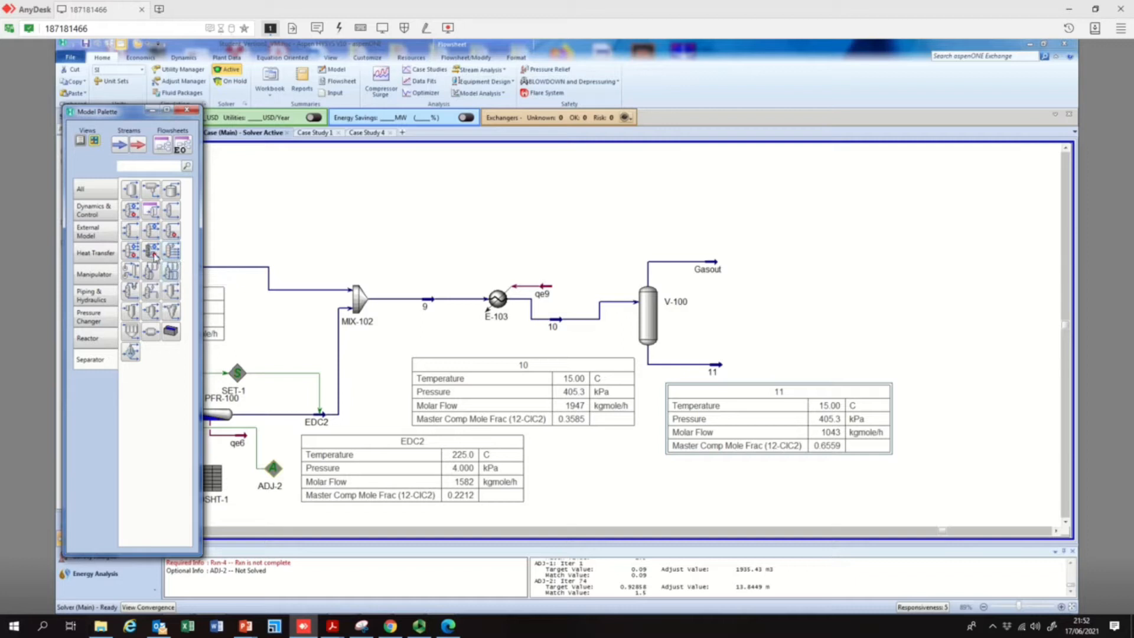
pyautogui.click(130, 273)
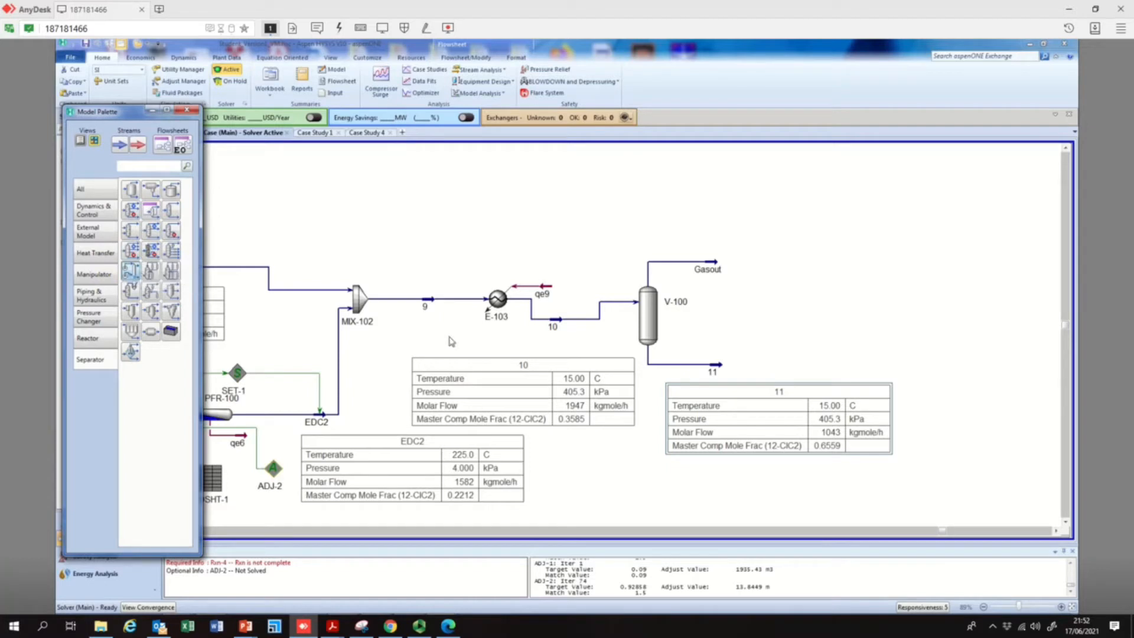
pyautogui.click(786, 367)
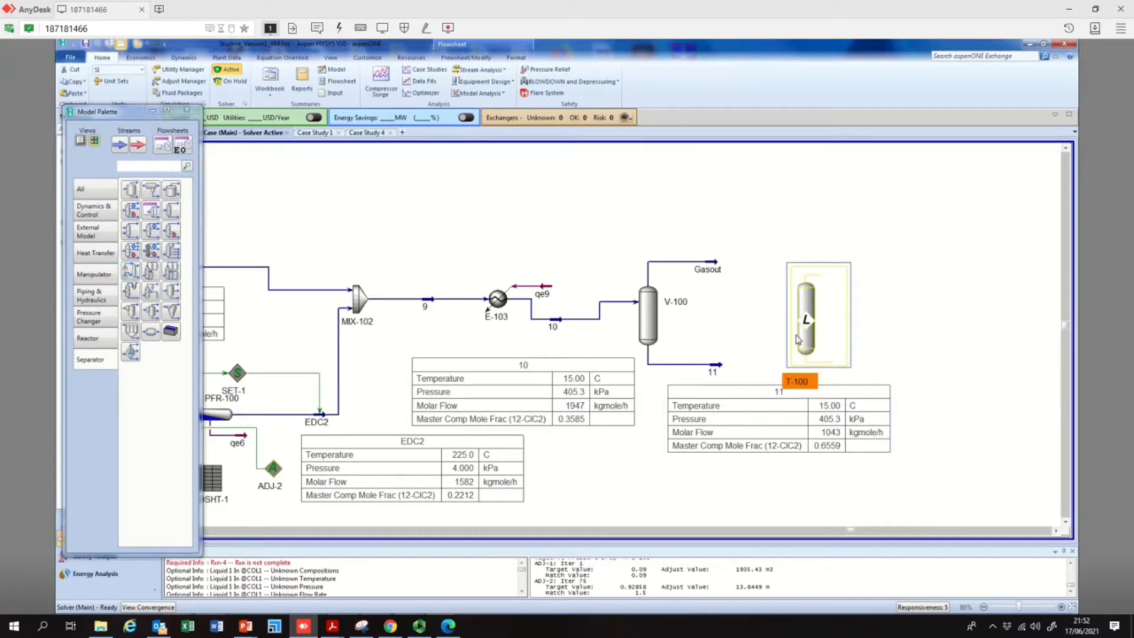
pyautogui.moveTo(843, 388); pyautogui.dragTo(839, 401)
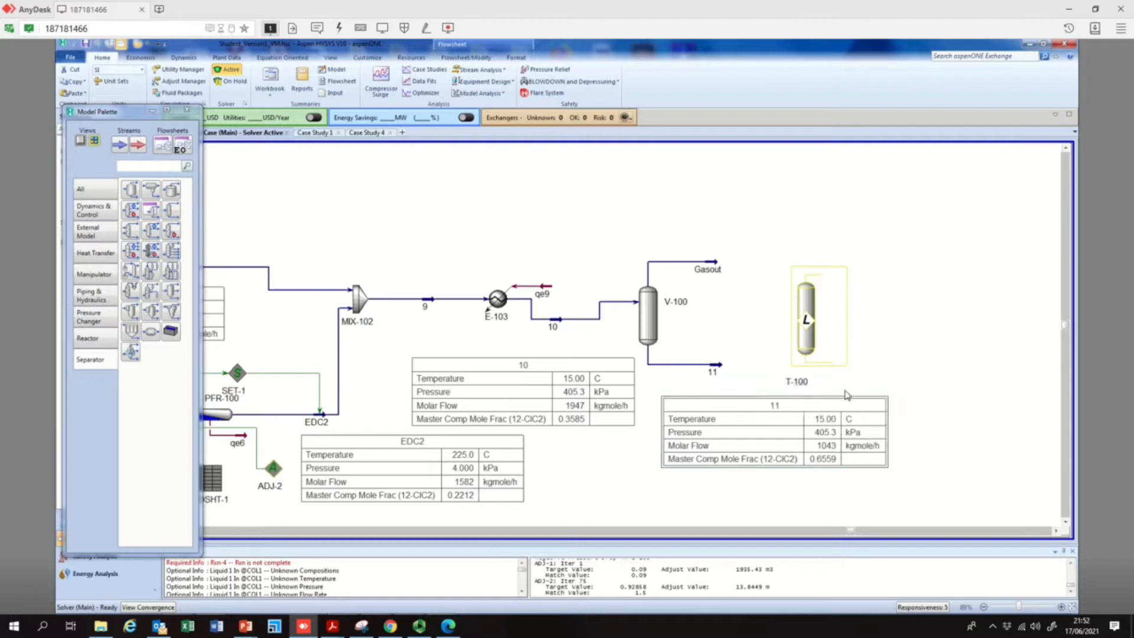
# Connect extractor T-100 with stream 11 as top stage inlet, 12 as overhead light liquid and 13 as bottoms heavy liquid
pyautogui.doubleClick(816, 323)
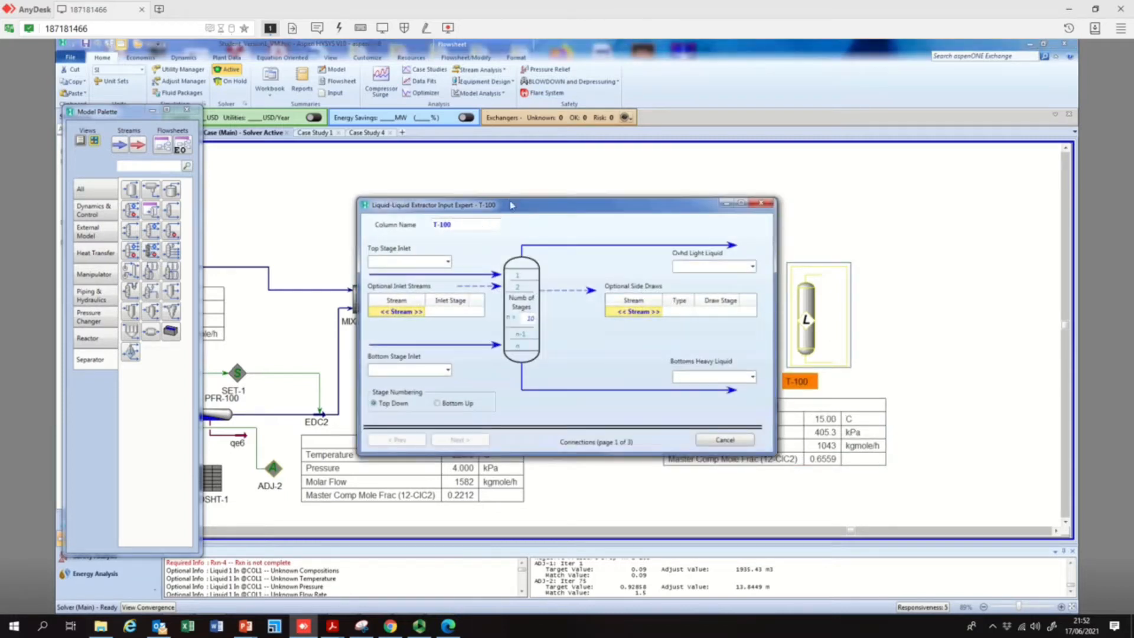
pyautogui.moveTo(472, 204); pyautogui.dragTo(378, 87)
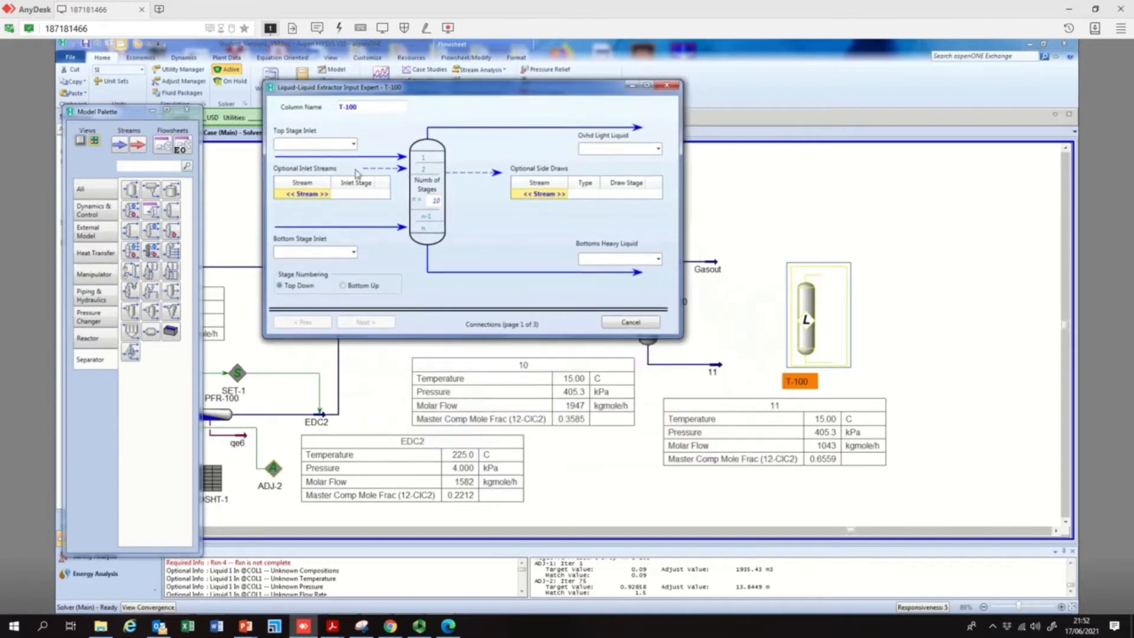
pyautogui.click(352, 145)
pyautogui.click(281, 158)
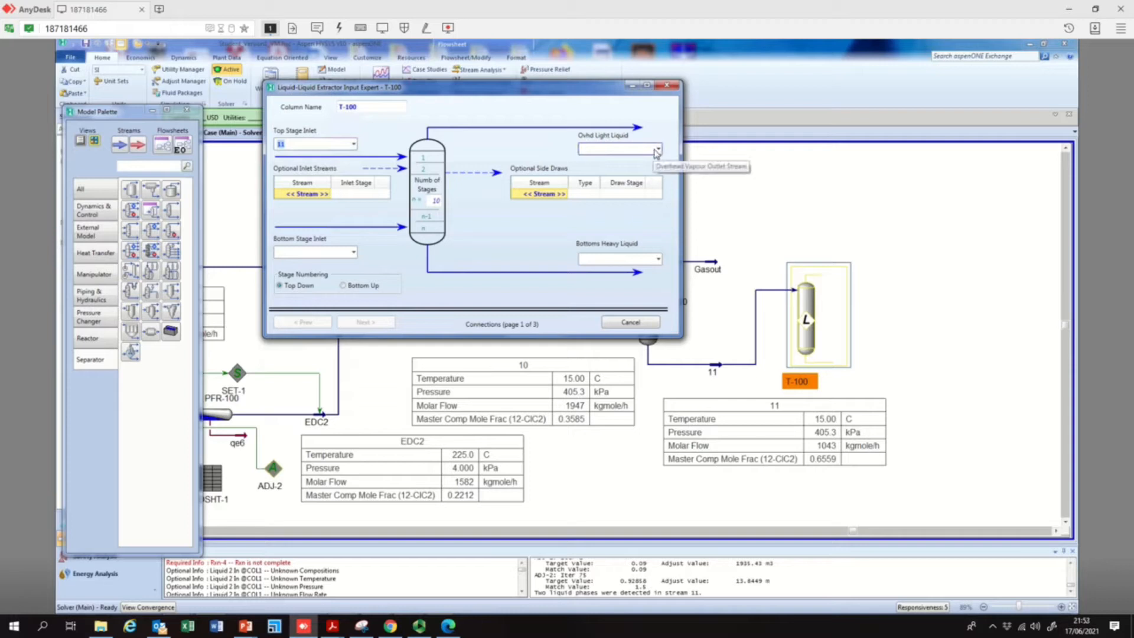
pyautogui.click(617, 148)
pyautogui.write('12')
pyautogui.click(628, 260)
pyautogui.write('13')
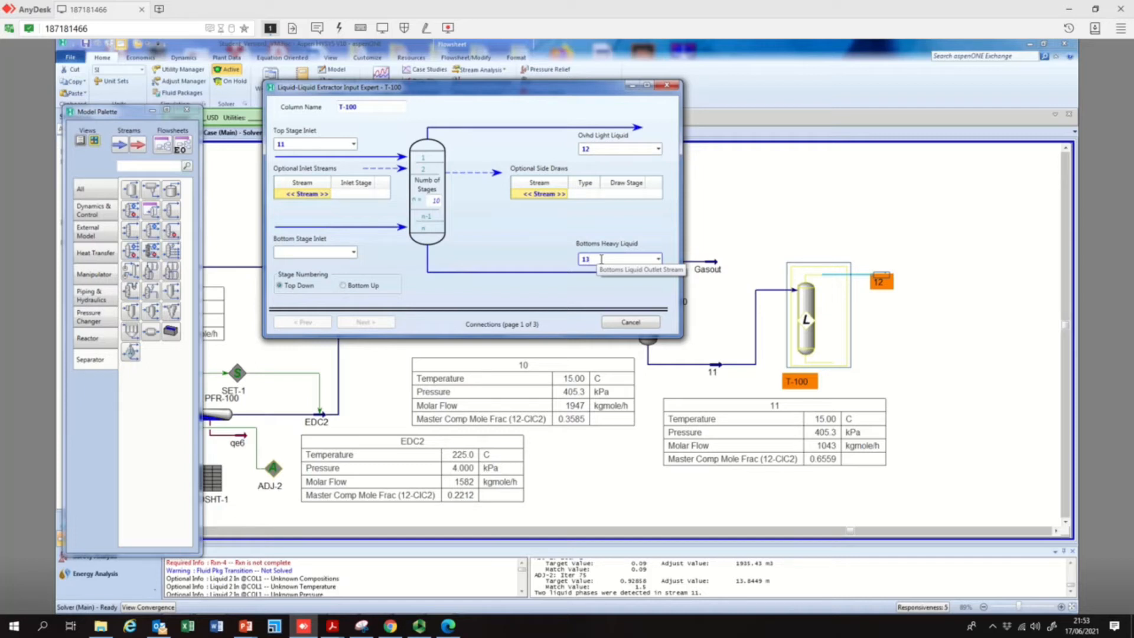
# Clear stream 11 from T-100's top stage inlet and check which streams are available for its bottom stage and optional inlets
pyautogui.moveTo(303, 145); pyautogui.dragTo(270, 146)
pyautogui.press('BackSpace')
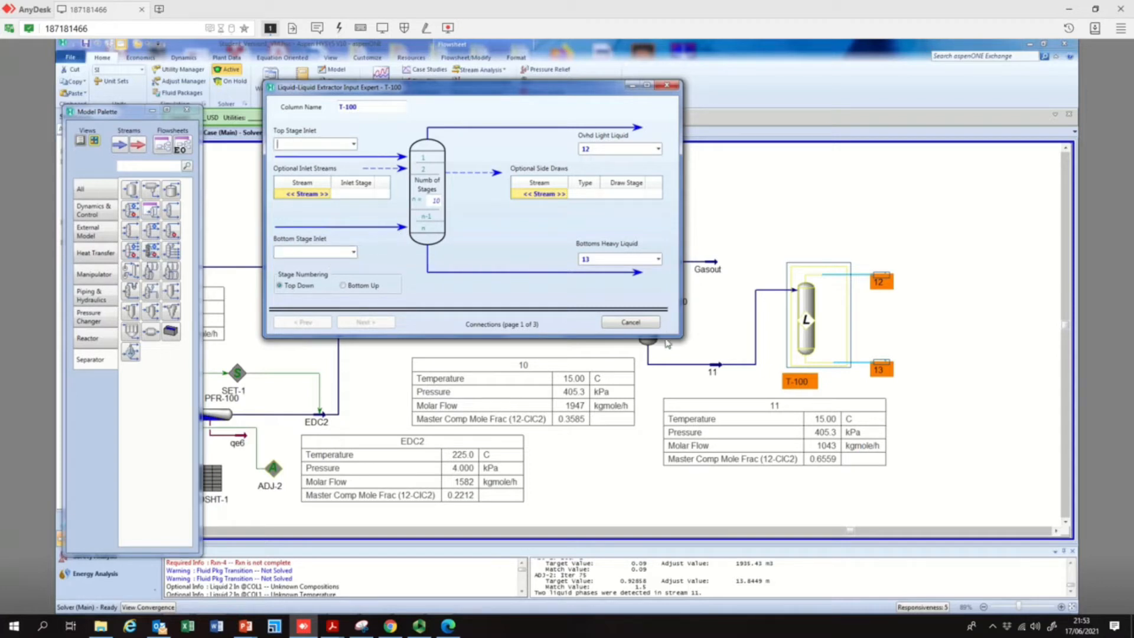
pyautogui.click(354, 253)
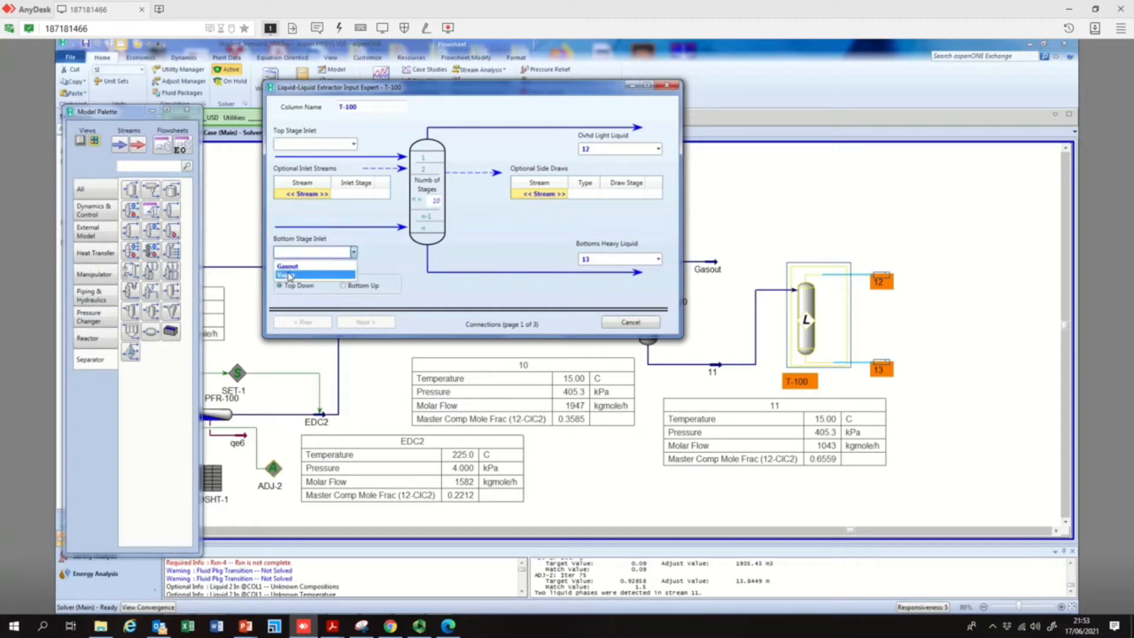
pyautogui.click(396, 249)
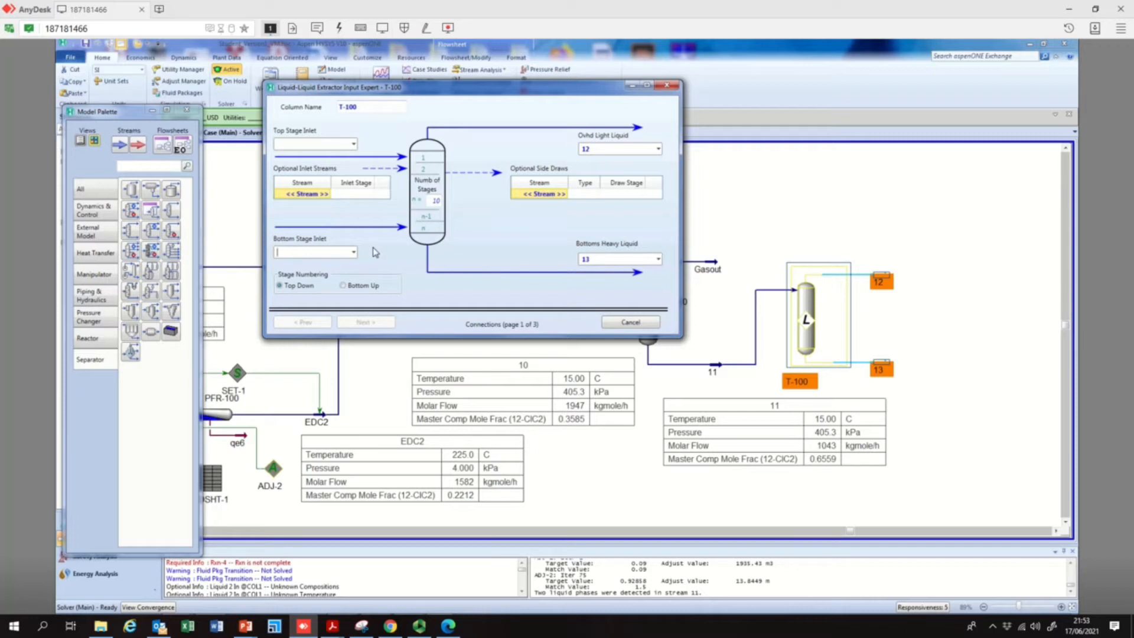
pyautogui.click(328, 197)
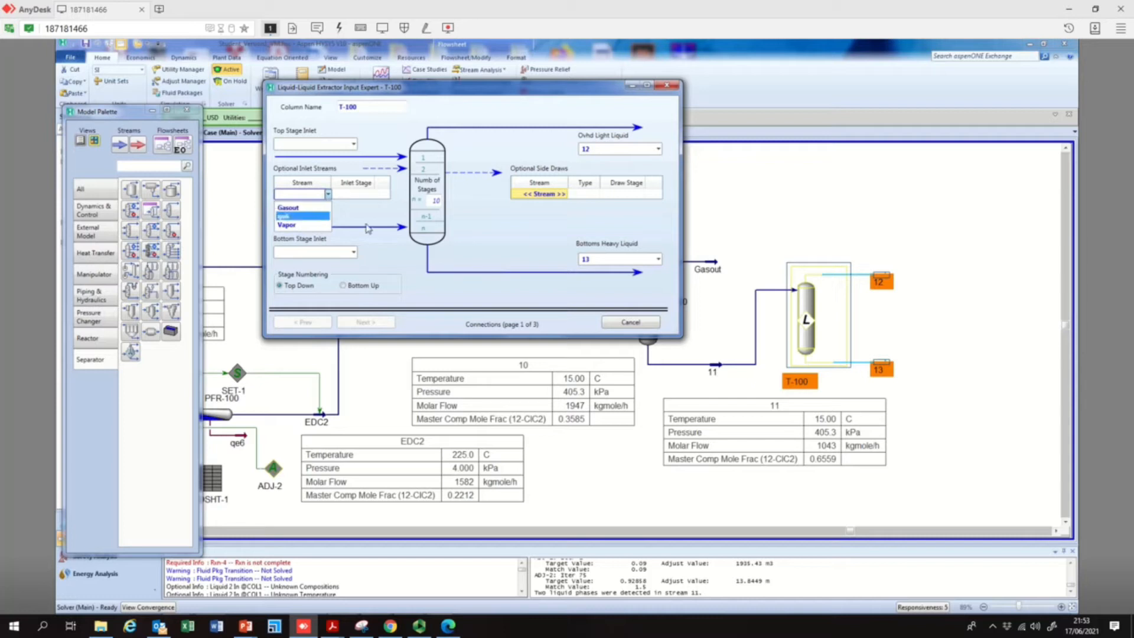
pyautogui.click(395, 262)
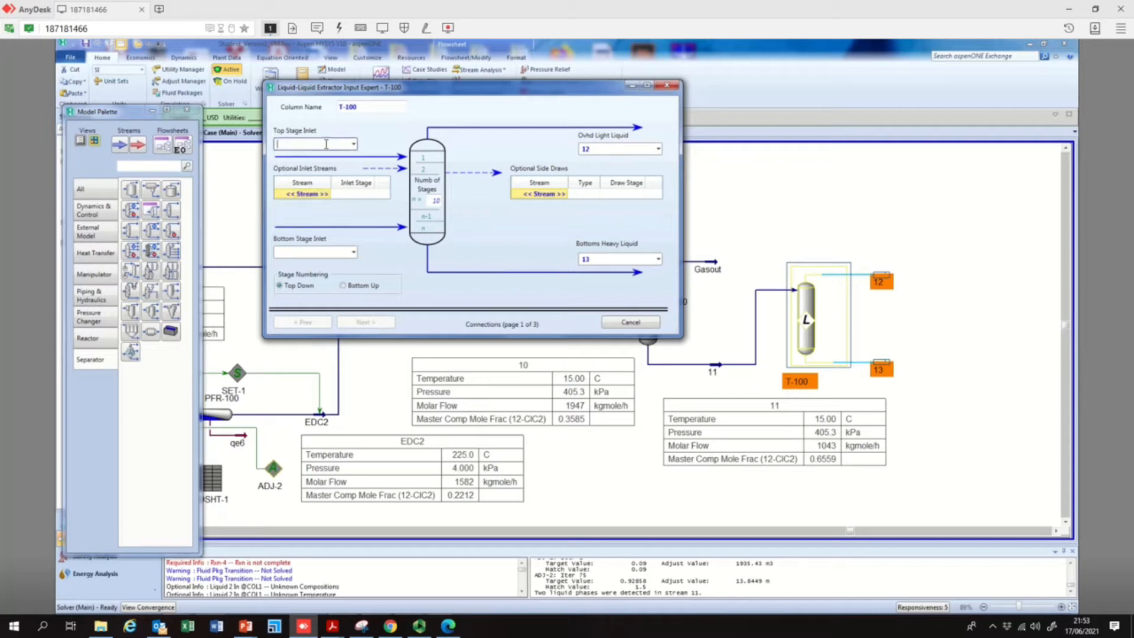
pyautogui.click(667, 85)
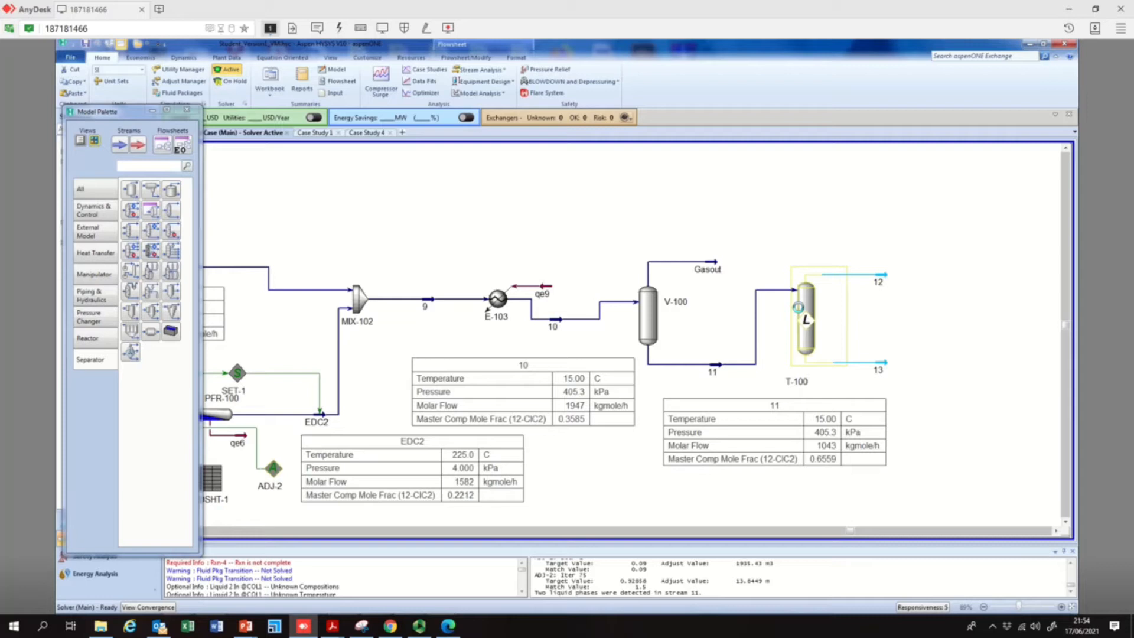
pyautogui.doubleClick(798, 307)
pyautogui.doubleClick(414, 262)
pyautogui.press('BackSpace')
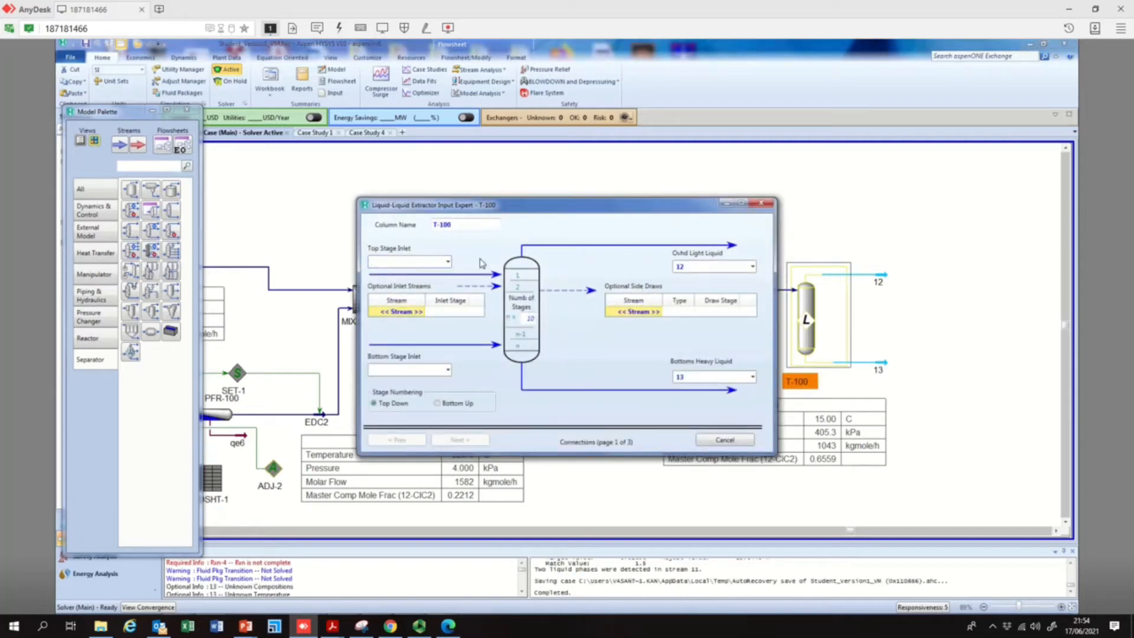
pyautogui.click(428, 313)
pyautogui.click(421, 312)
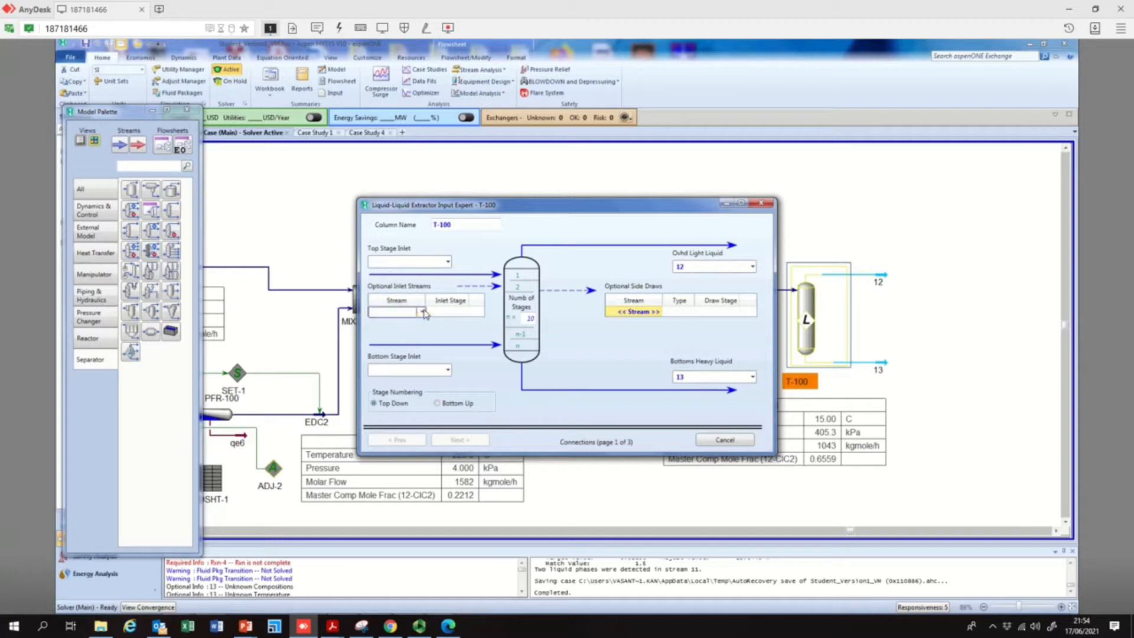
pyautogui.click(738, 205)
pyautogui.click(766, 203)
# Delete extractor T-100 and its outlet streams 12 and 13 from the flowsheet
pyautogui.click(841, 254)
pyautogui.click(833, 289)
pyautogui.press('Delete')
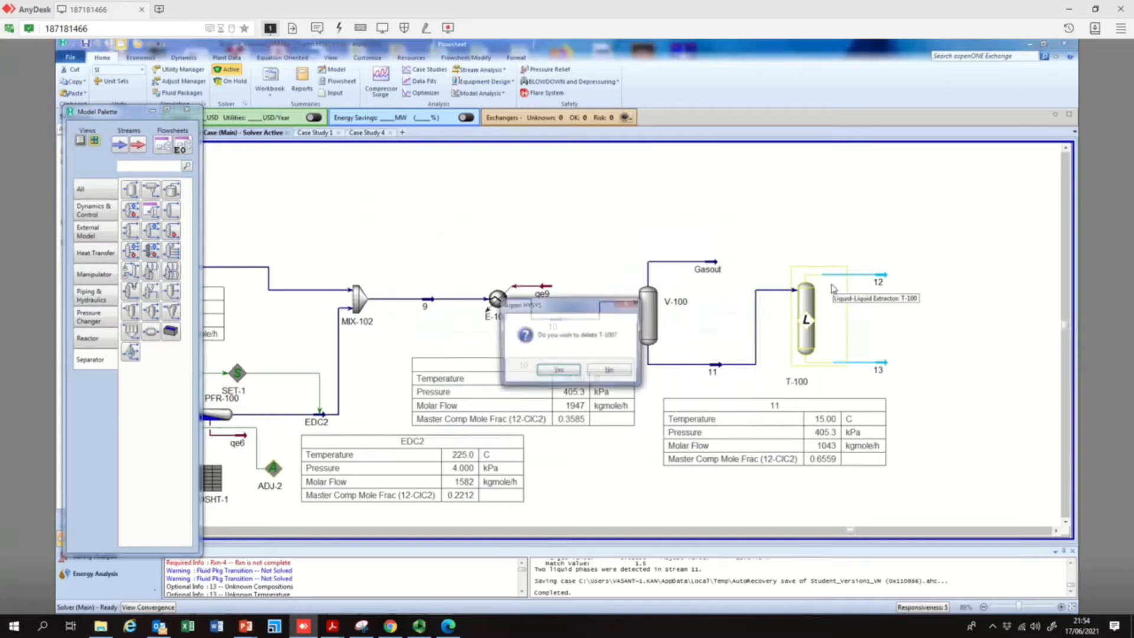
pyautogui.click(567, 371)
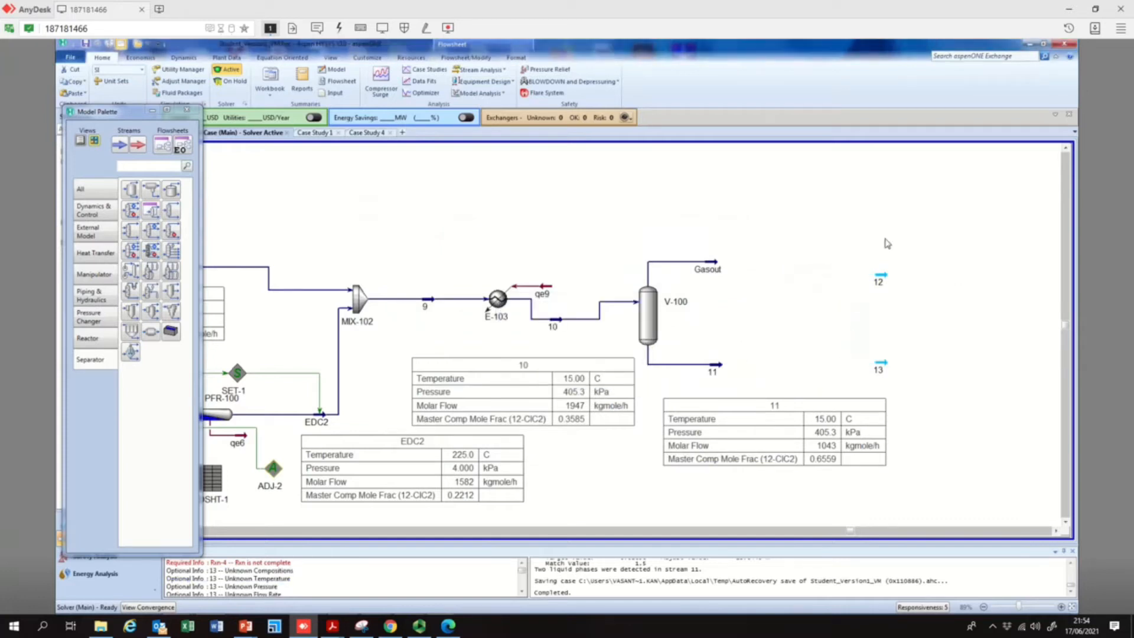
pyautogui.moveTo(867, 257); pyautogui.dragTo(920, 385)
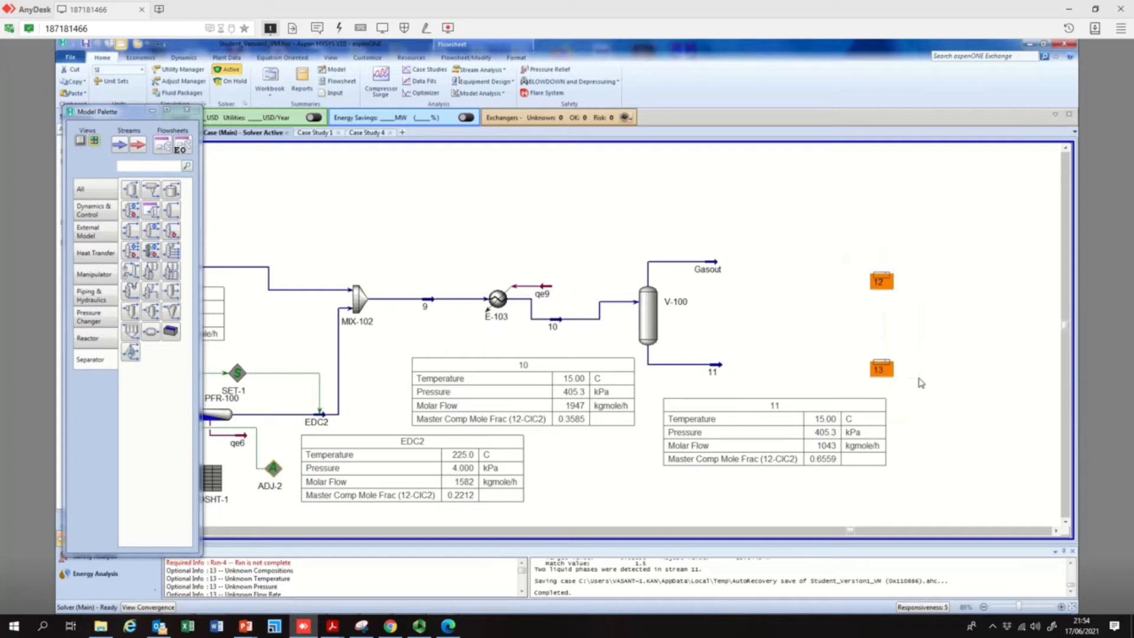
pyautogui.press('Delete')
pyautogui.click(579, 370)
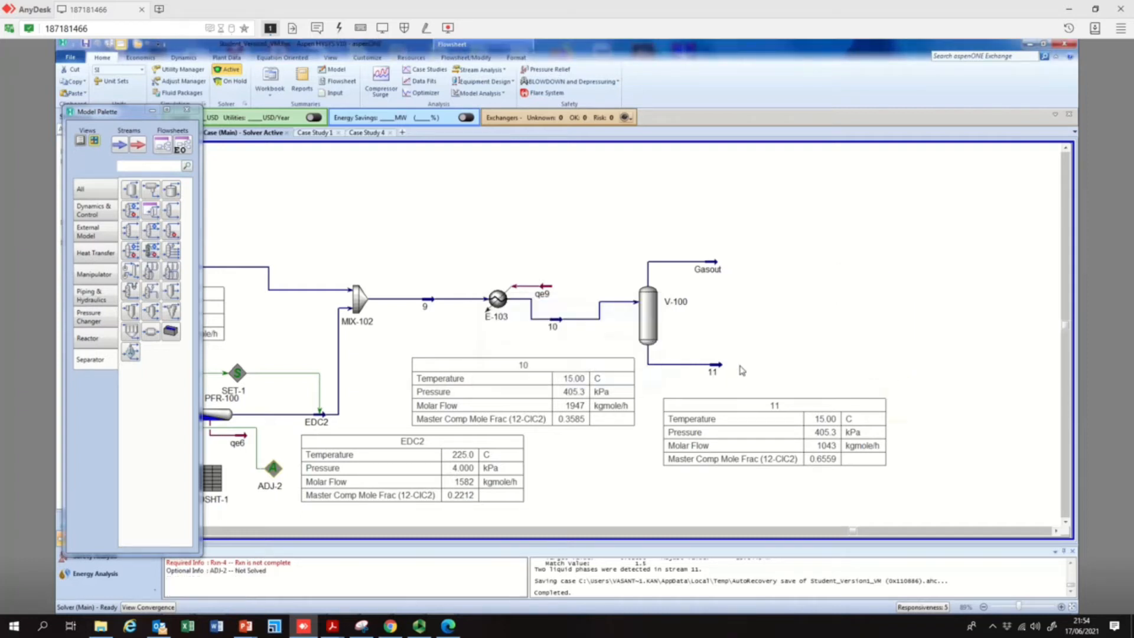
# Place a new Liquid-Liquid Extractor downstream of V-100 and add a material stream named Water_extractor above Gasout
pyautogui.click(128, 275)
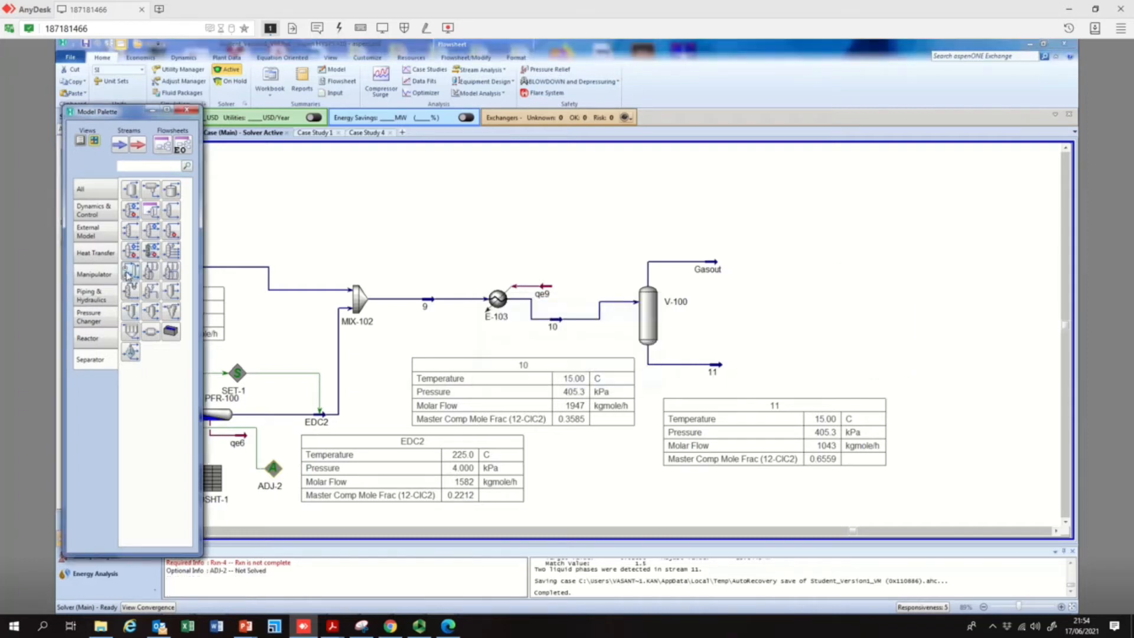
pyautogui.click(786, 375)
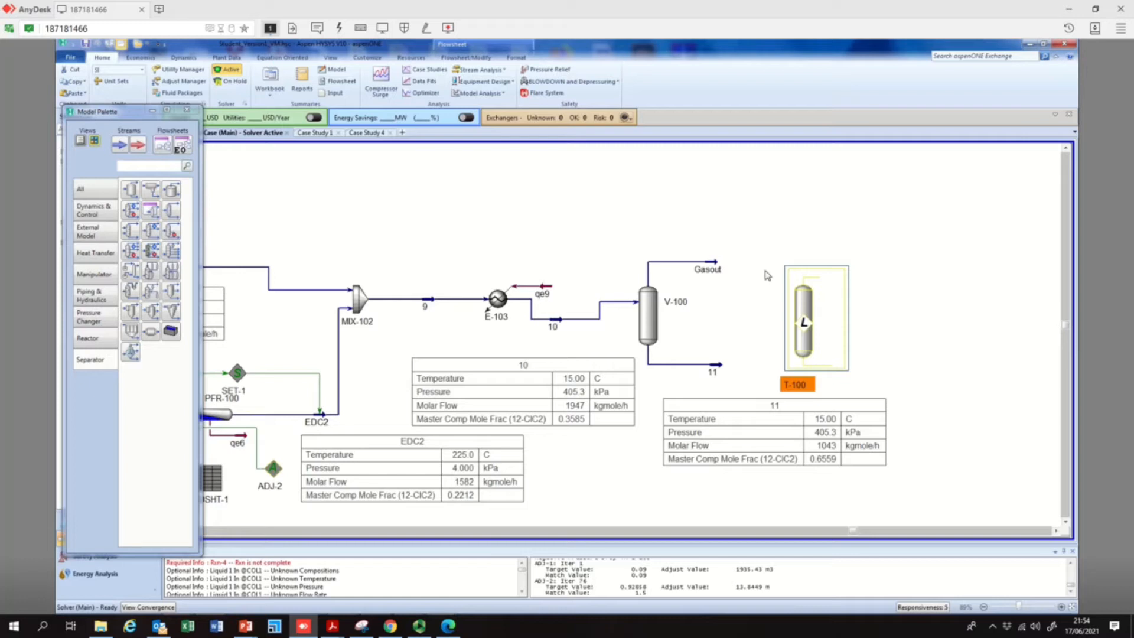
pyautogui.click(121, 147)
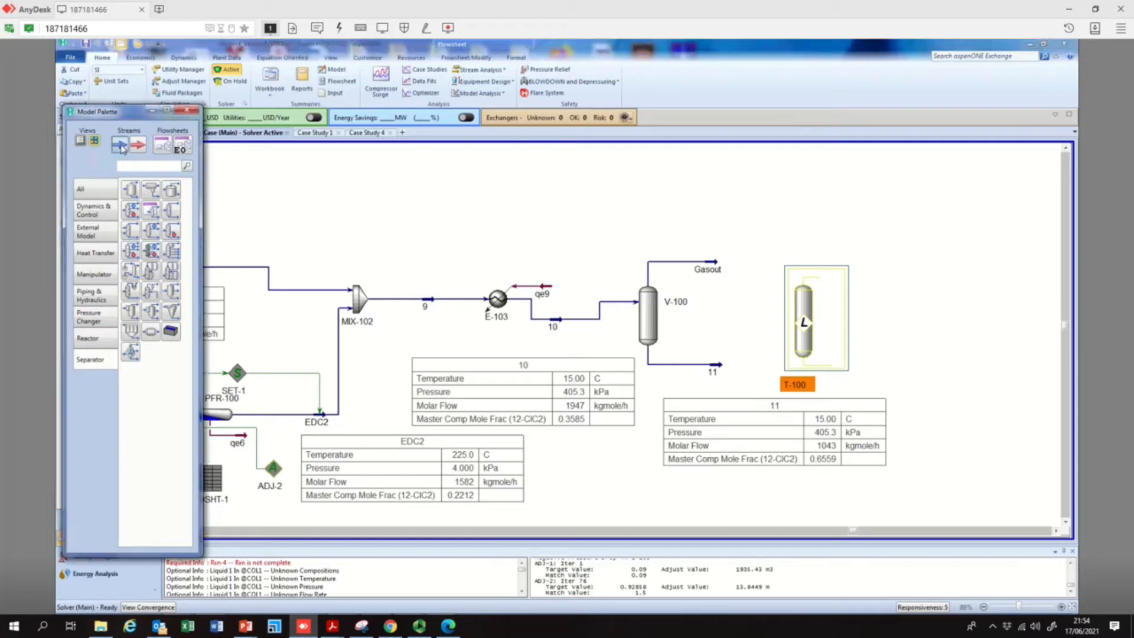
pyautogui.click(719, 230)
pyautogui.doubleClick(720, 230)
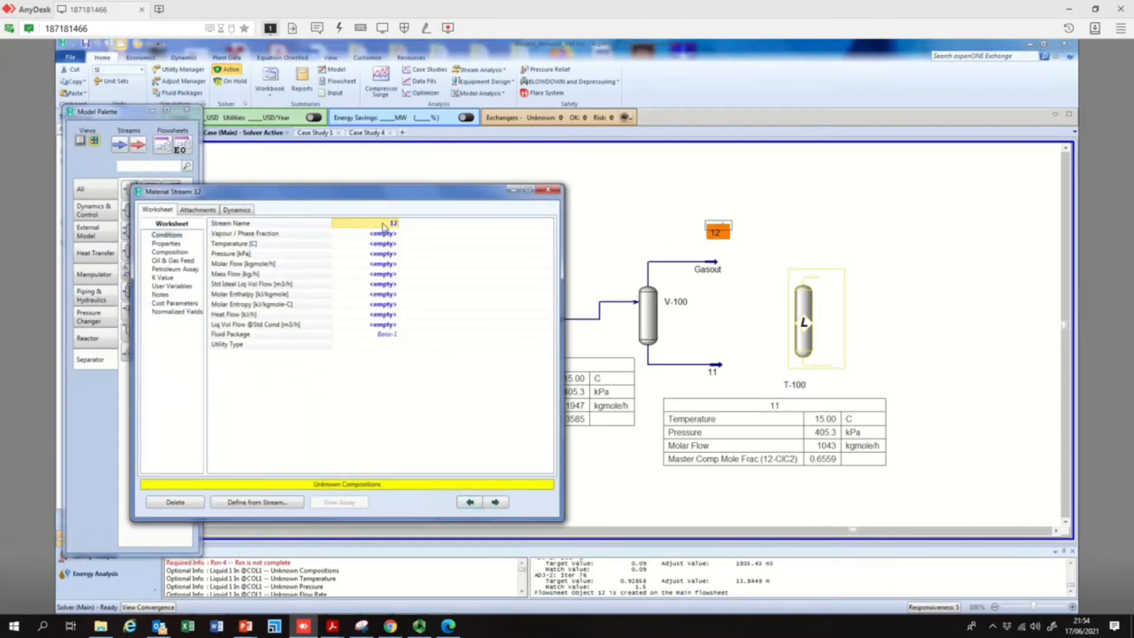
pyautogui.write('Water_extractor')
pyautogui.press('Return')
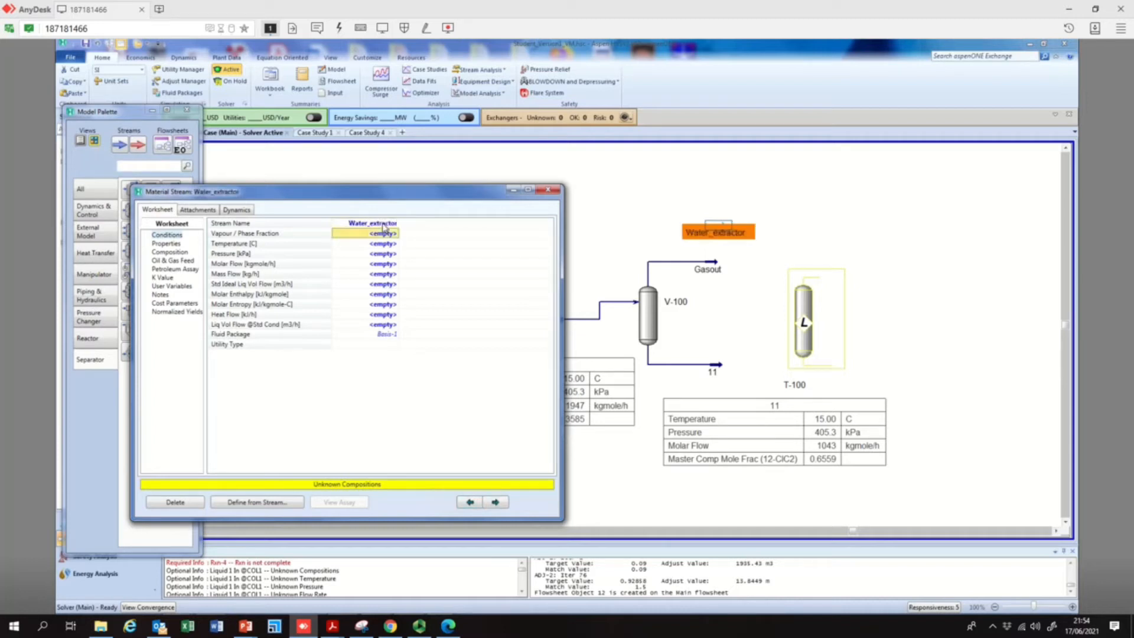
# Define the composition of stream Water_extractor as pure water with an H2O mole fraction of 1
pyautogui.click(177, 252)
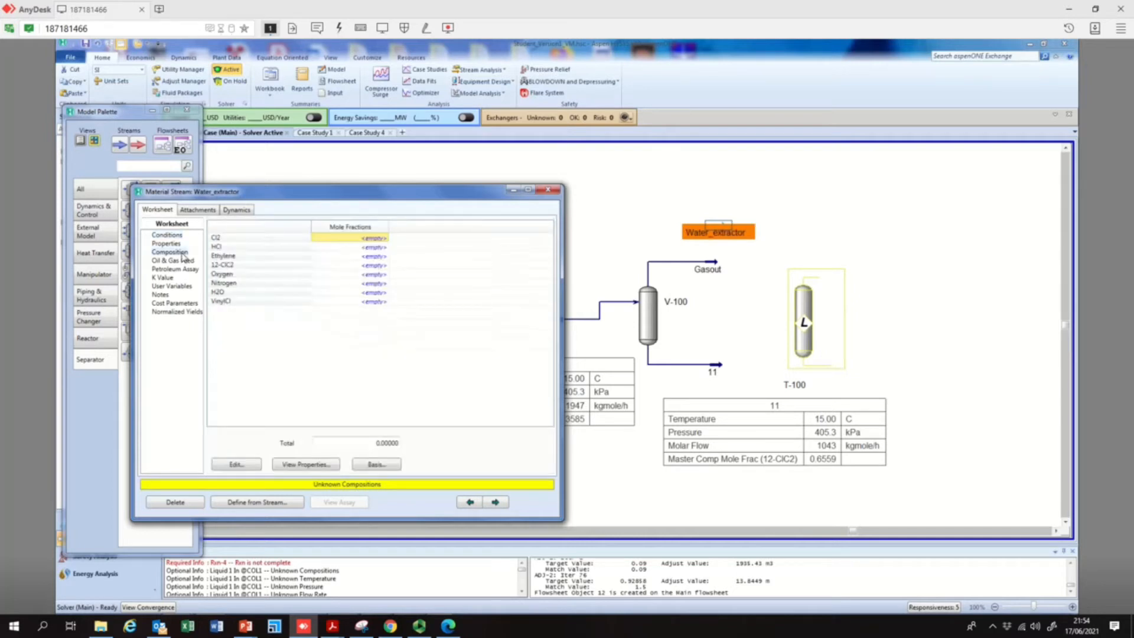
pyautogui.click(367, 293)
pyautogui.click(367, 294)
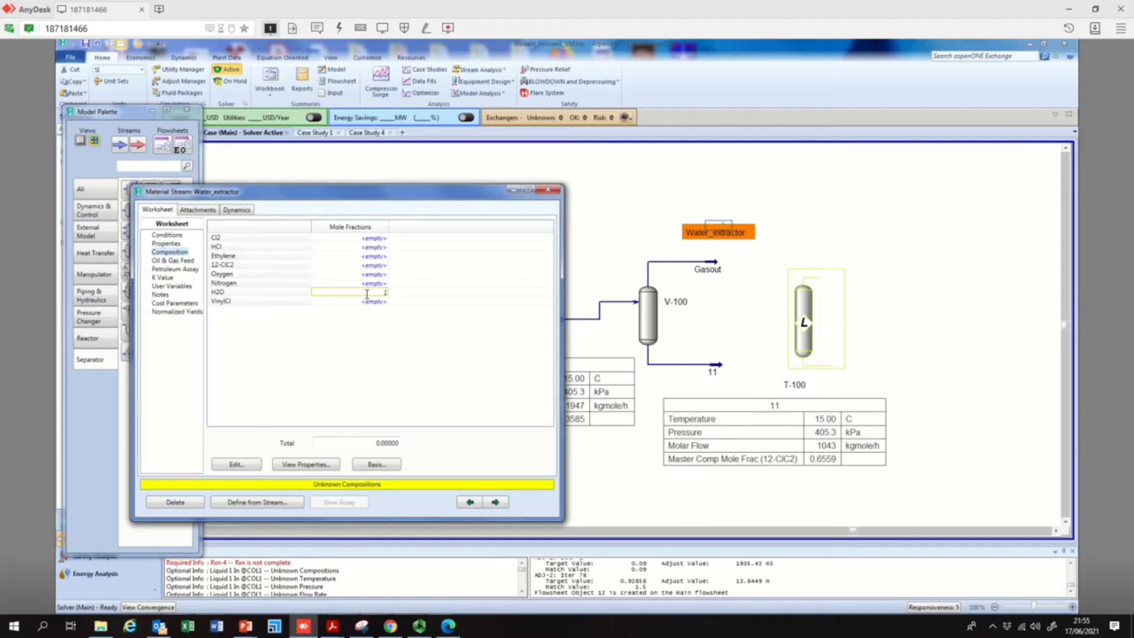
pyautogui.write('1')
pyautogui.press('Return')
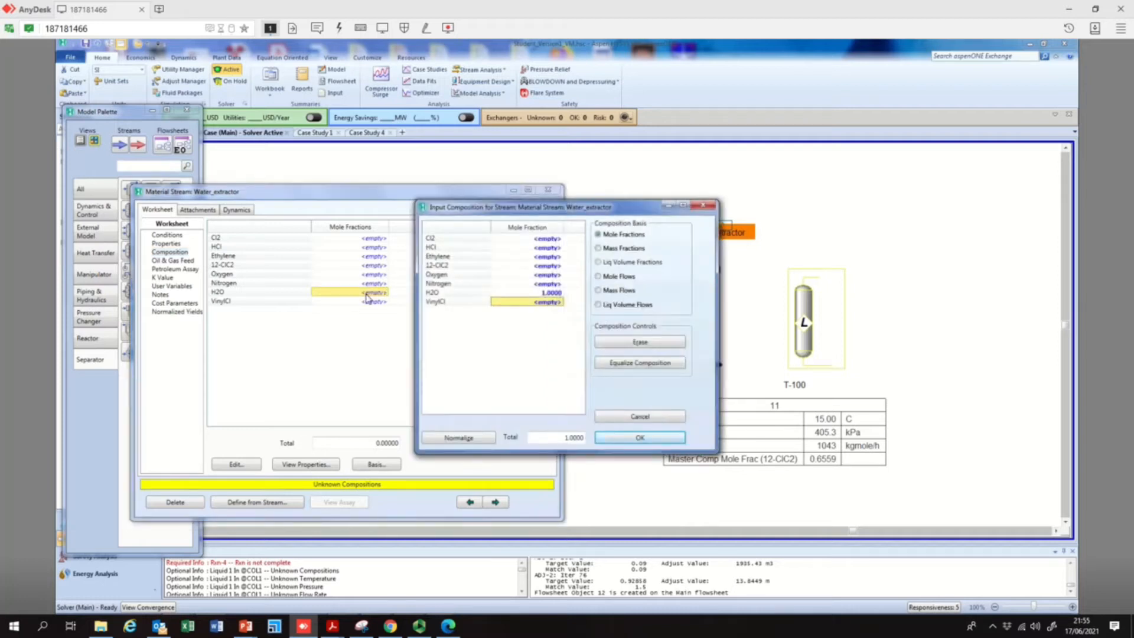
pyautogui.click(644, 438)
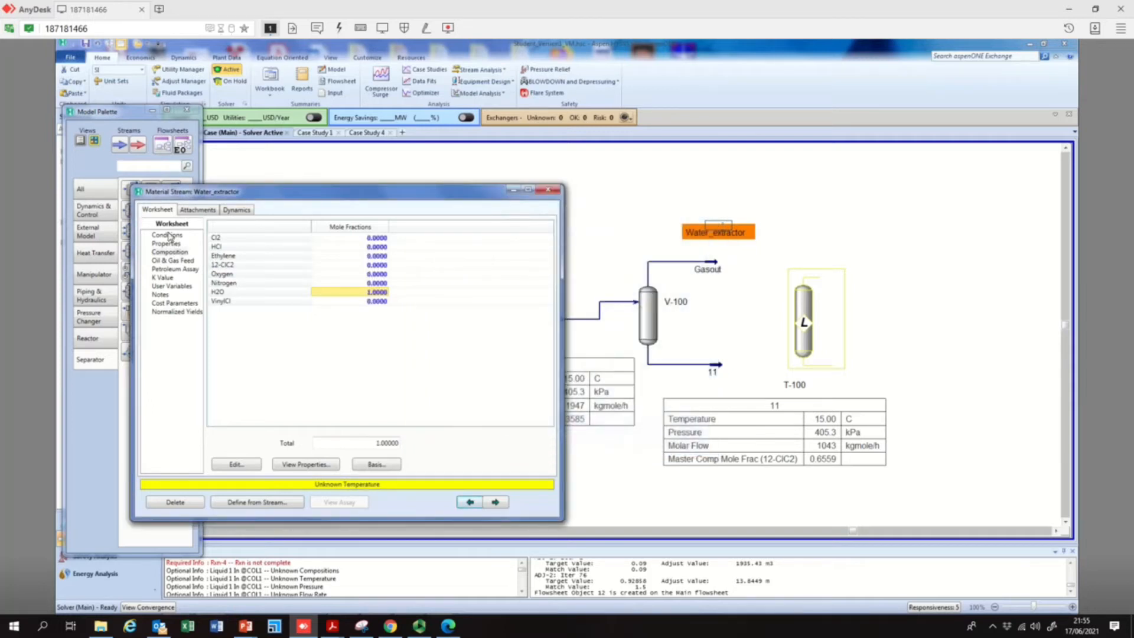
pyautogui.click(168, 235)
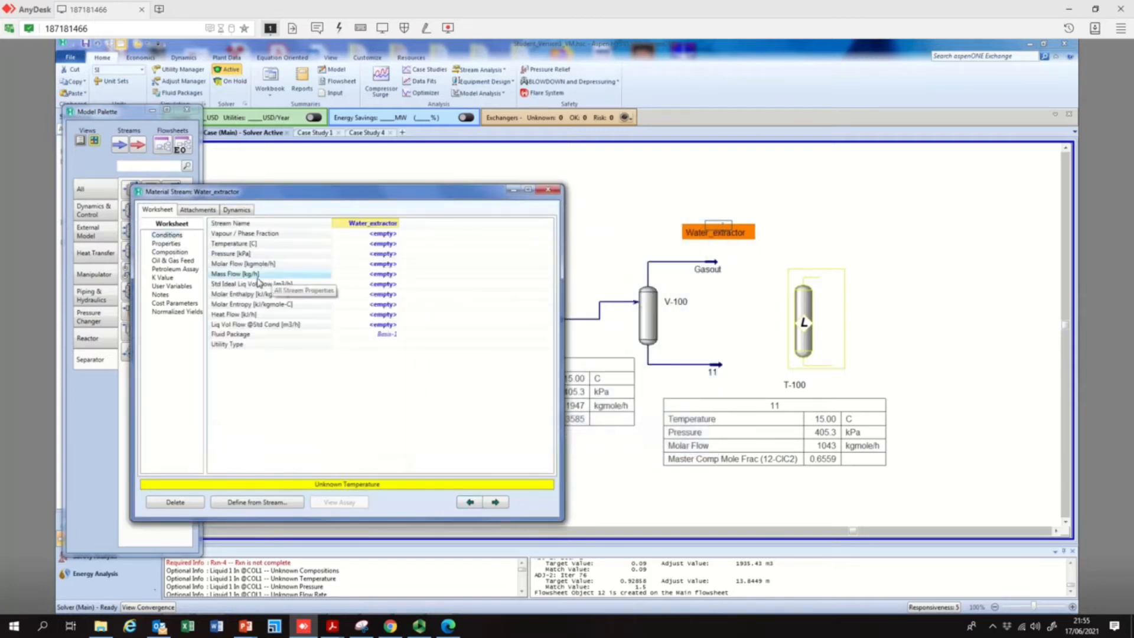
pyautogui.click(547, 190)
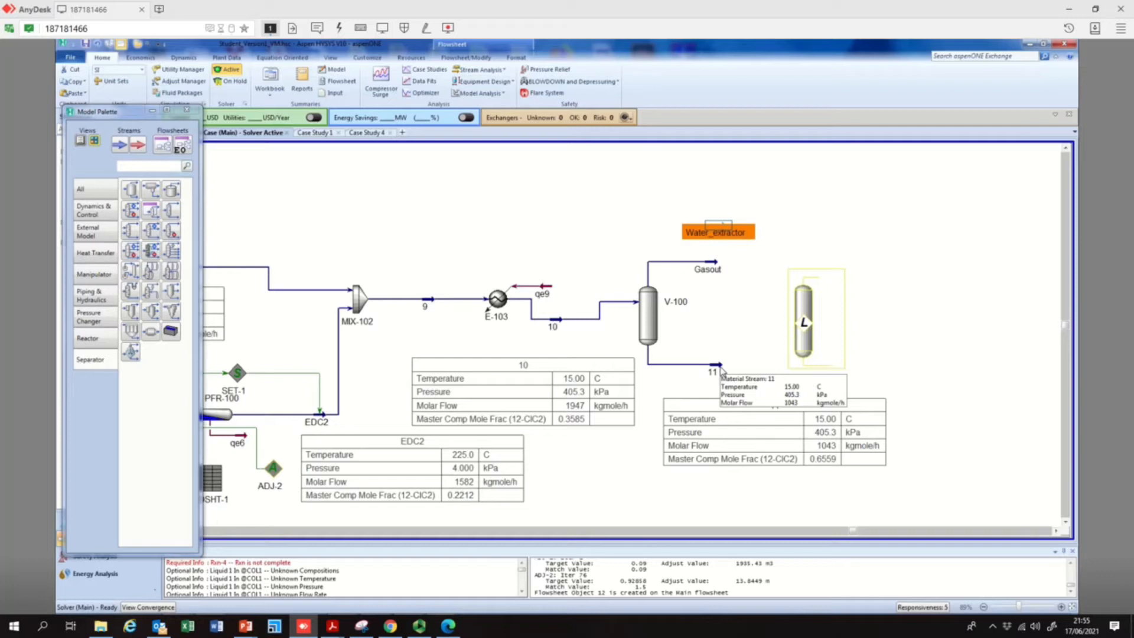
# Set stream Water_extractor to 650 kgmole/h, 4 atm and 15 °C, and shift its symbol slightly farther above Gasout
pyautogui.doubleClick(721, 229)
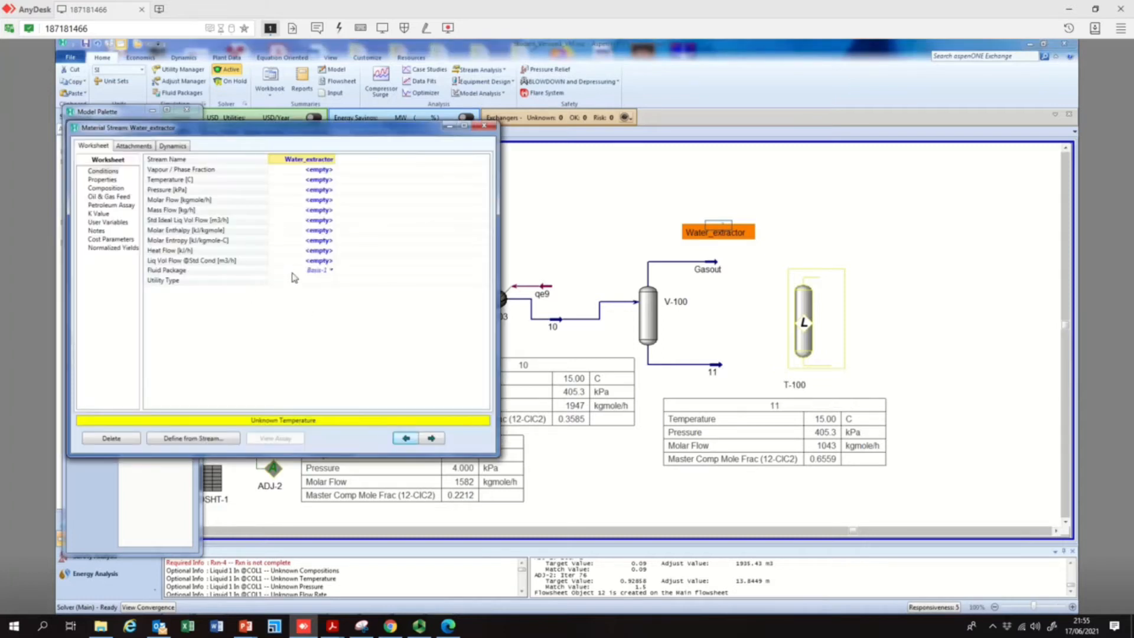
pyautogui.click(114, 188)
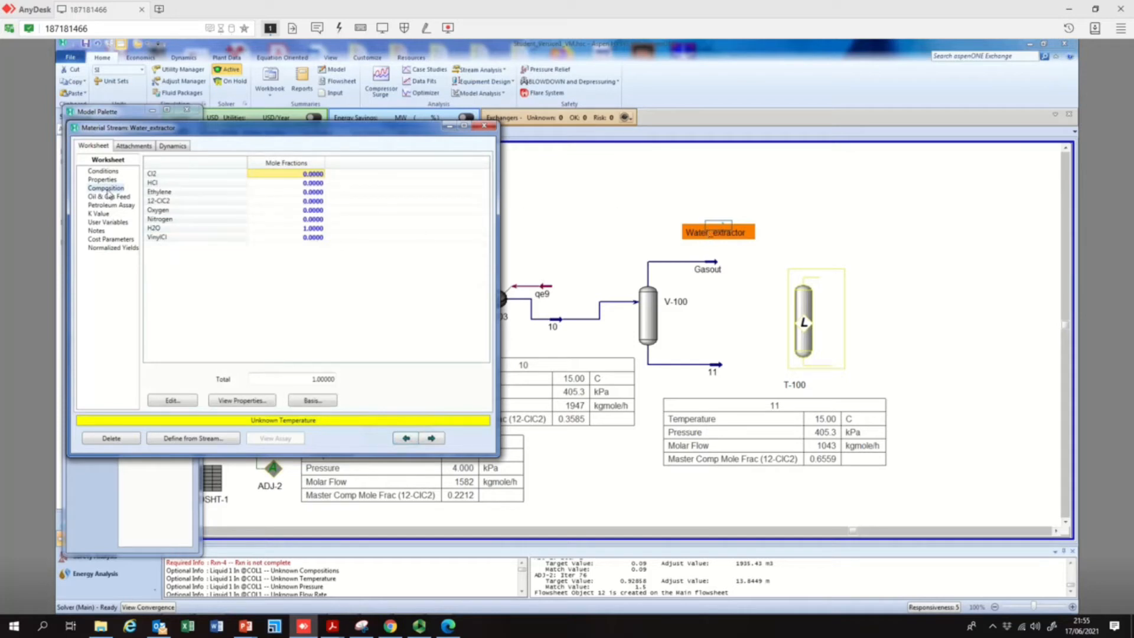
pyautogui.click(107, 173)
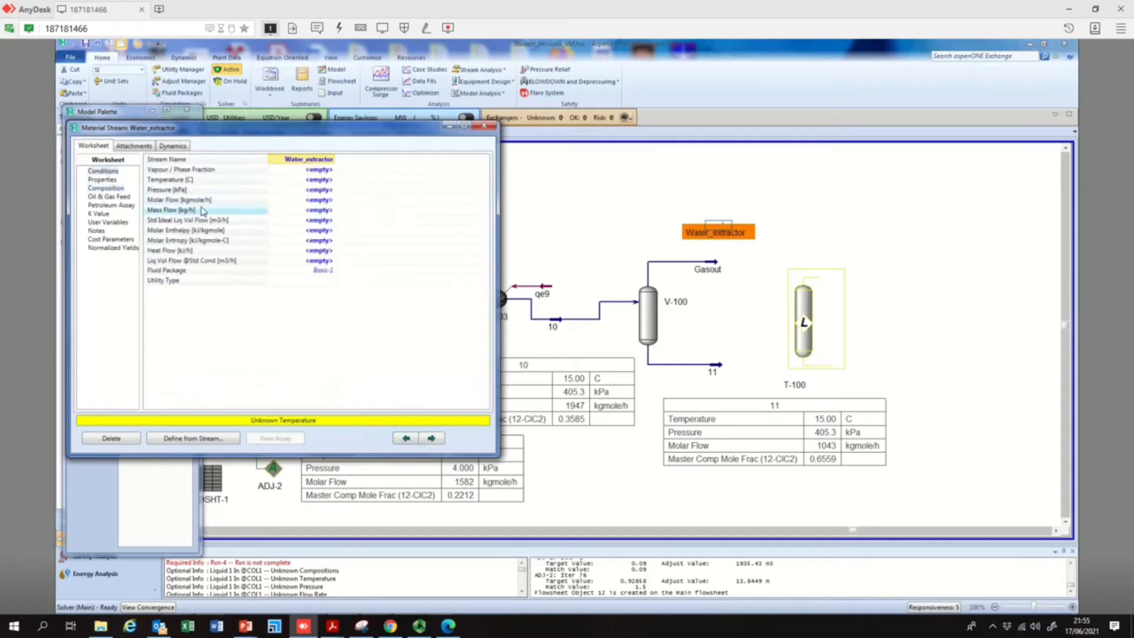
pyautogui.click(316, 201)
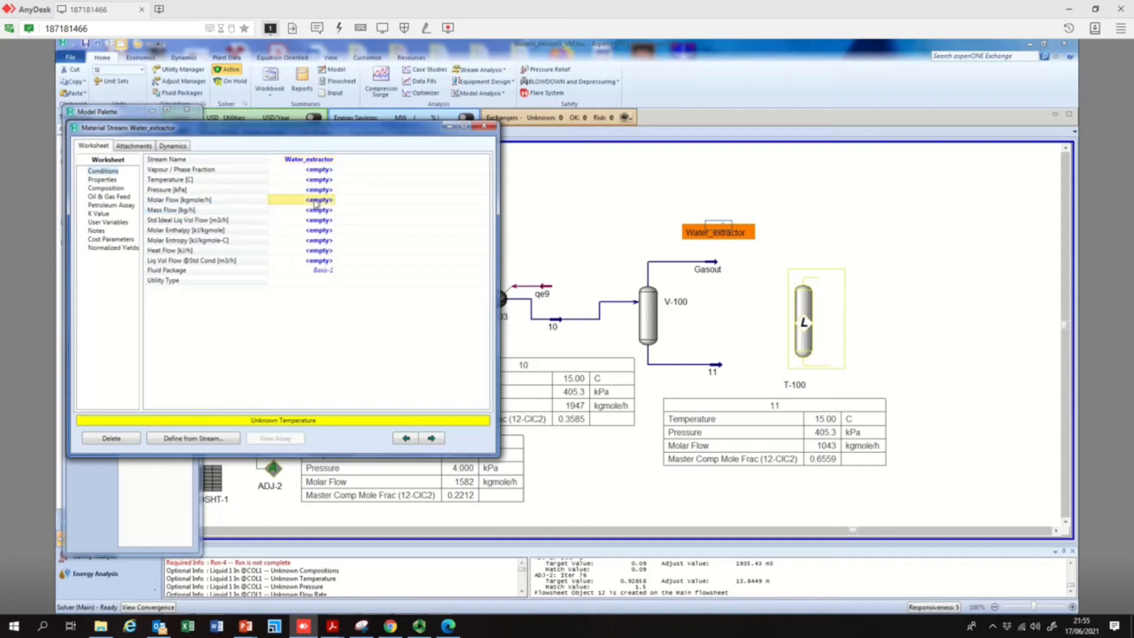
pyautogui.write('650')
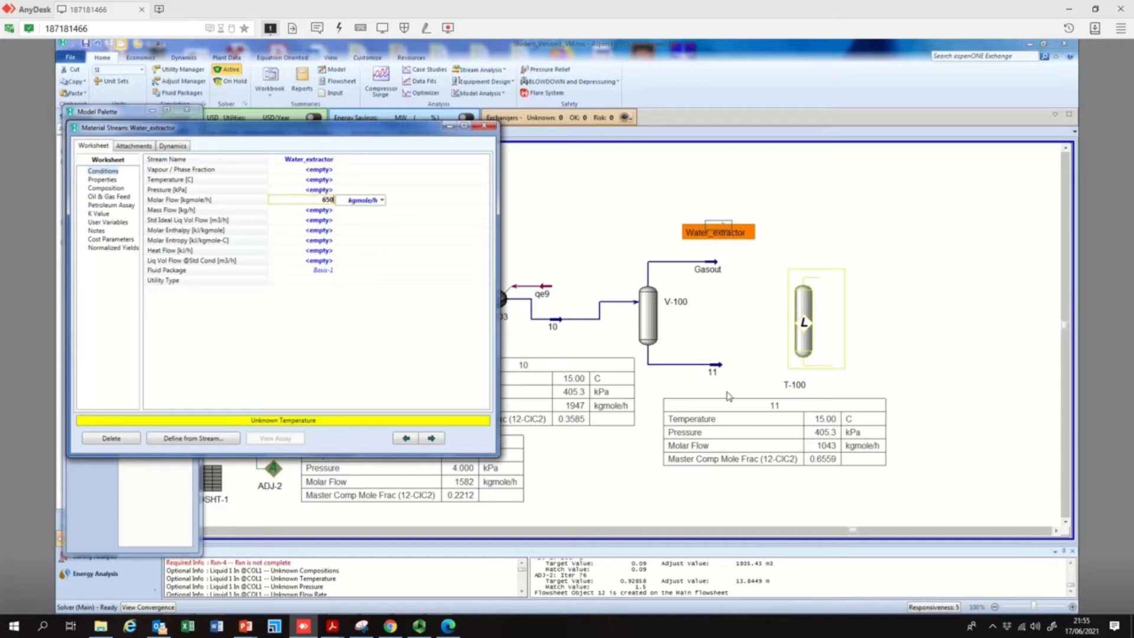
pyautogui.click(317, 192)
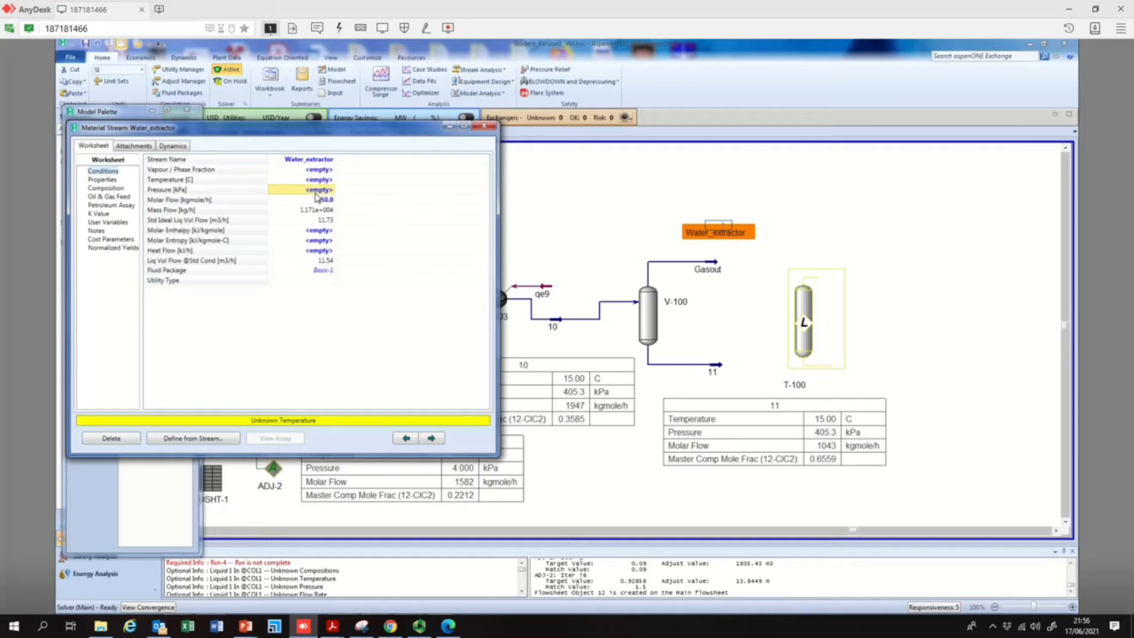
pyautogui.write('4')
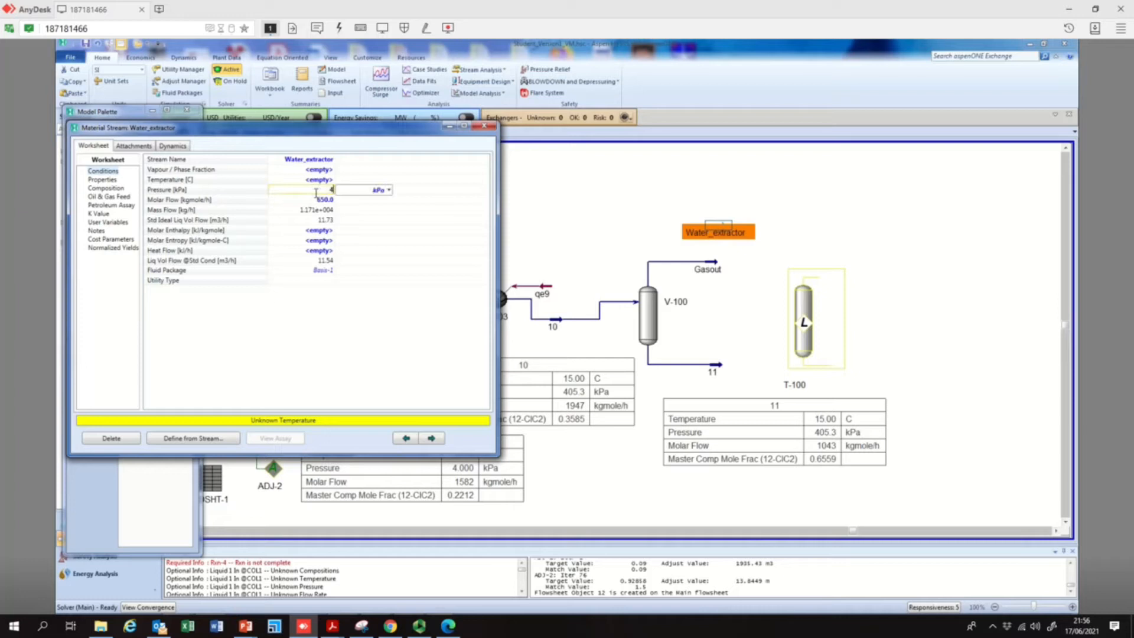
pyautogui.click(388, 191)
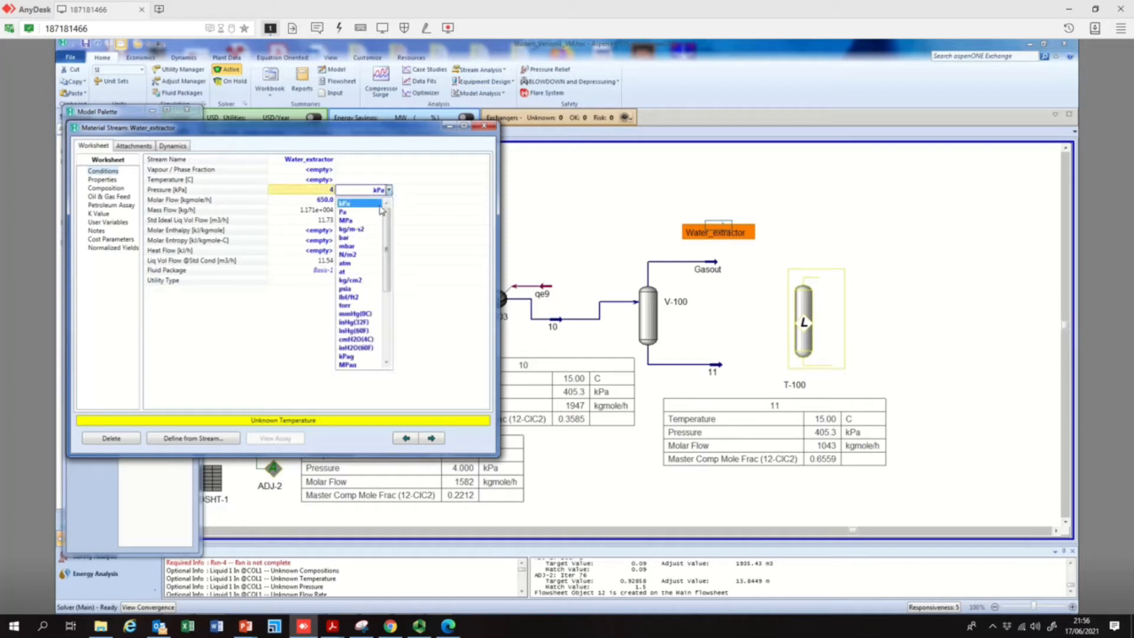
pyautogui.click(358, 247)
pyautogui.click(325, 181)
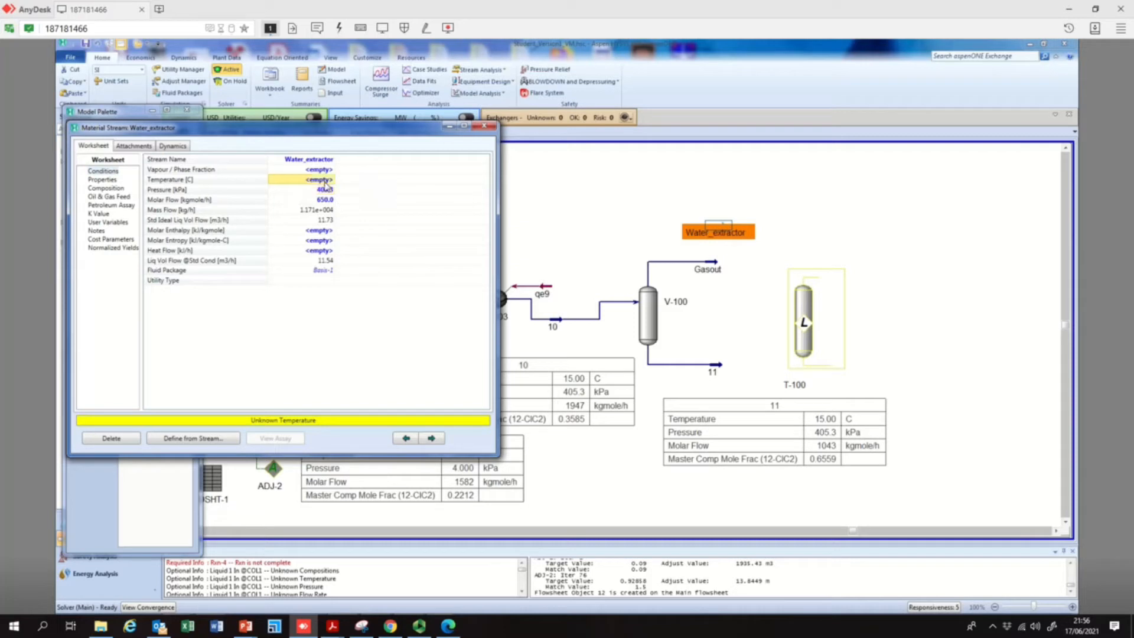
pyautogui.write('15')
pyautogui.press('Return')
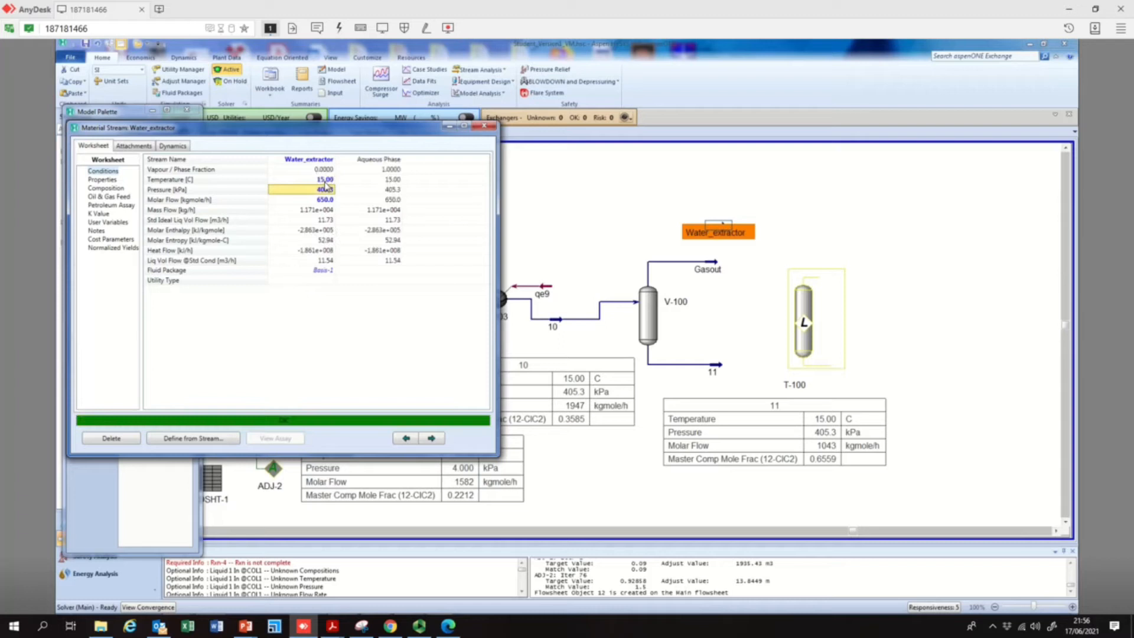
pyautogui.click(484, 125)
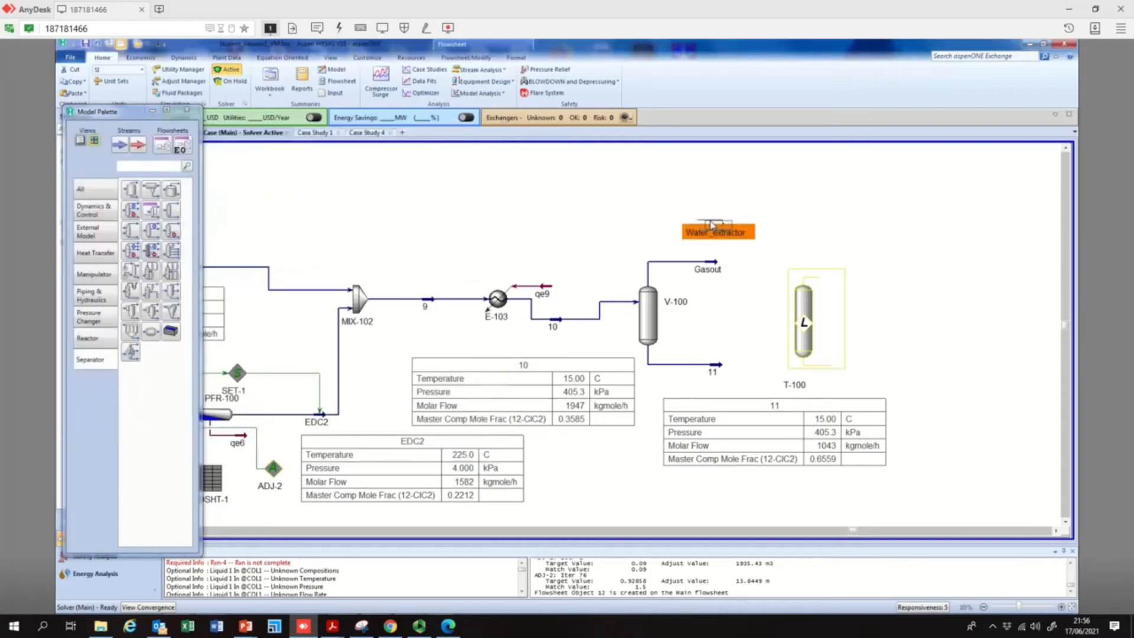
pyautogui.moveTo(712, 223); pyautogui.dragTo(690, 216)
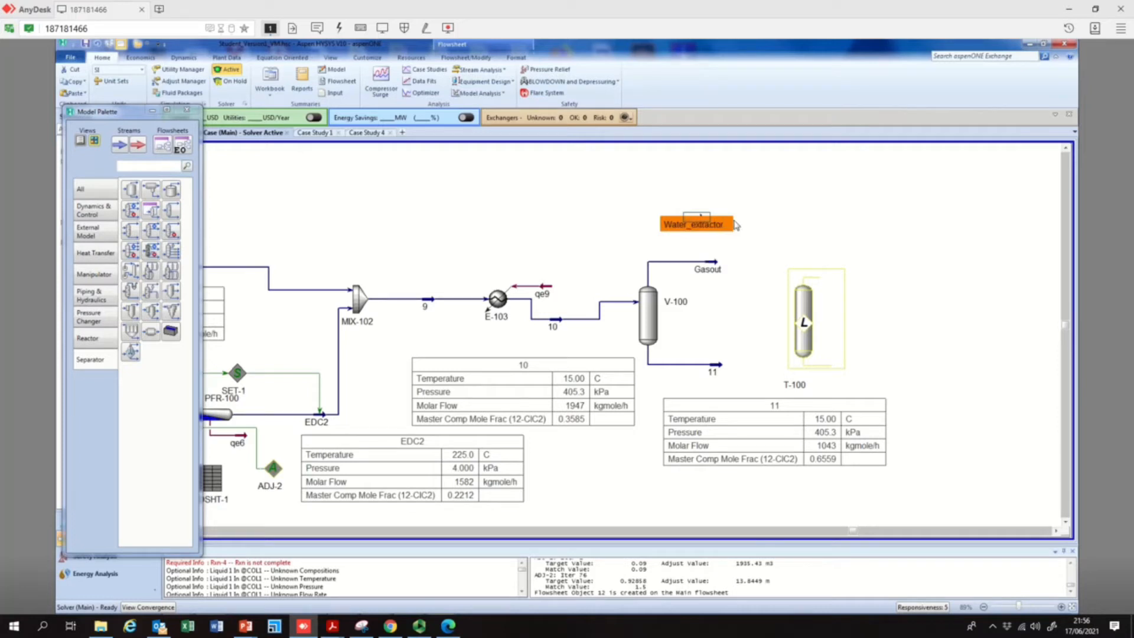
# Shift the Water_extractor stream symbol slightly closer to extractor T-100 and check the stream's conditions
pyautogui.click(705, 309)
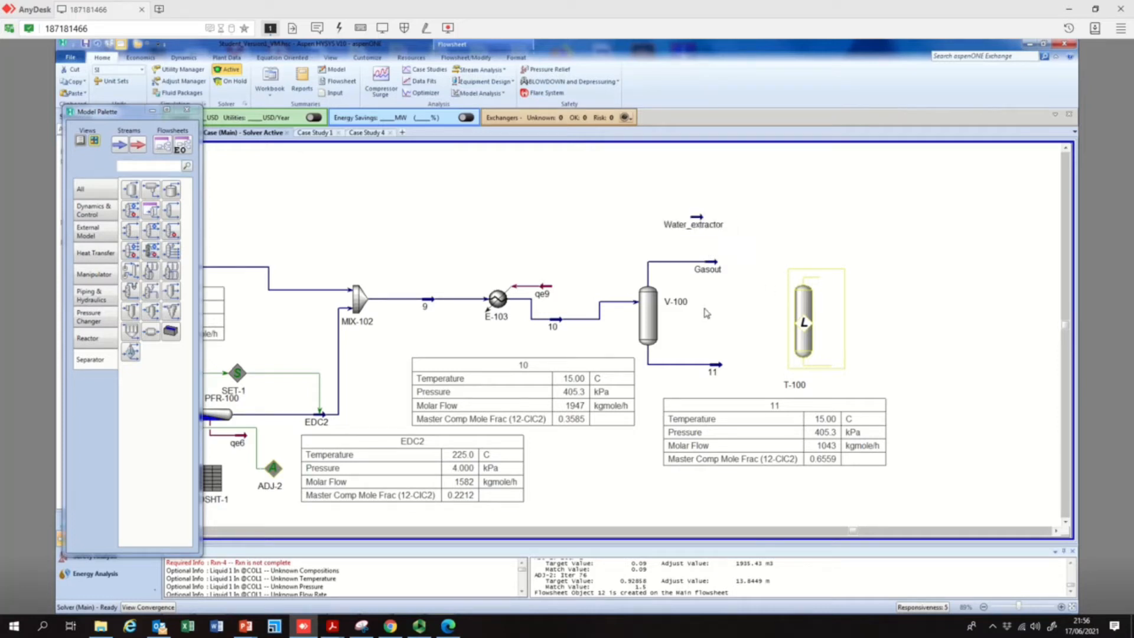
pyautogui.click(703, 225)
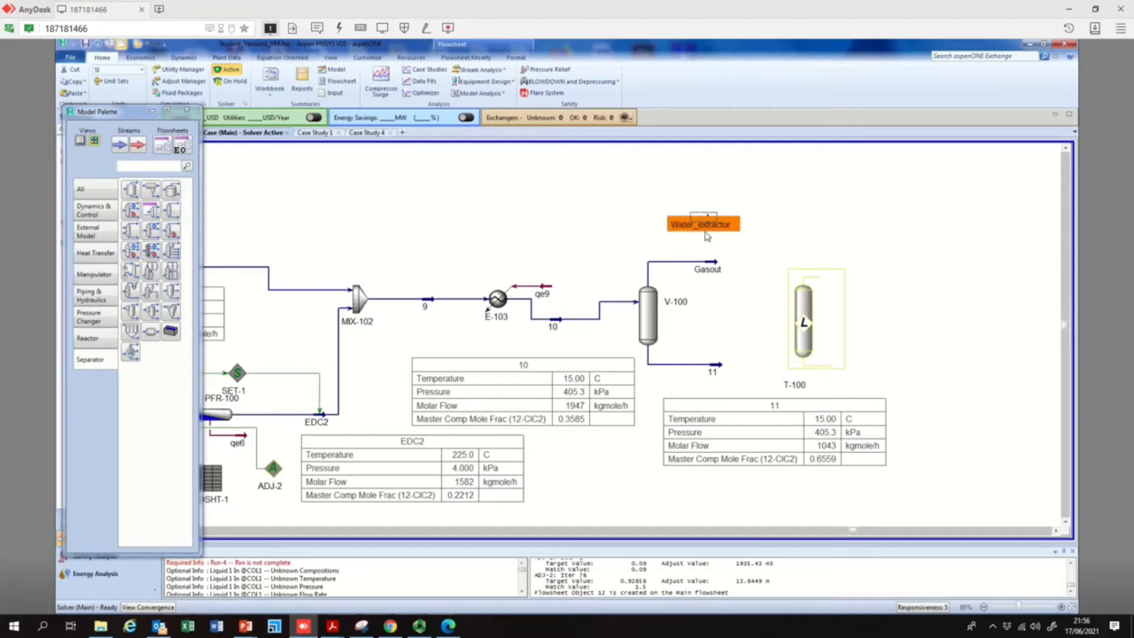
pyautogui.click(759, 222)
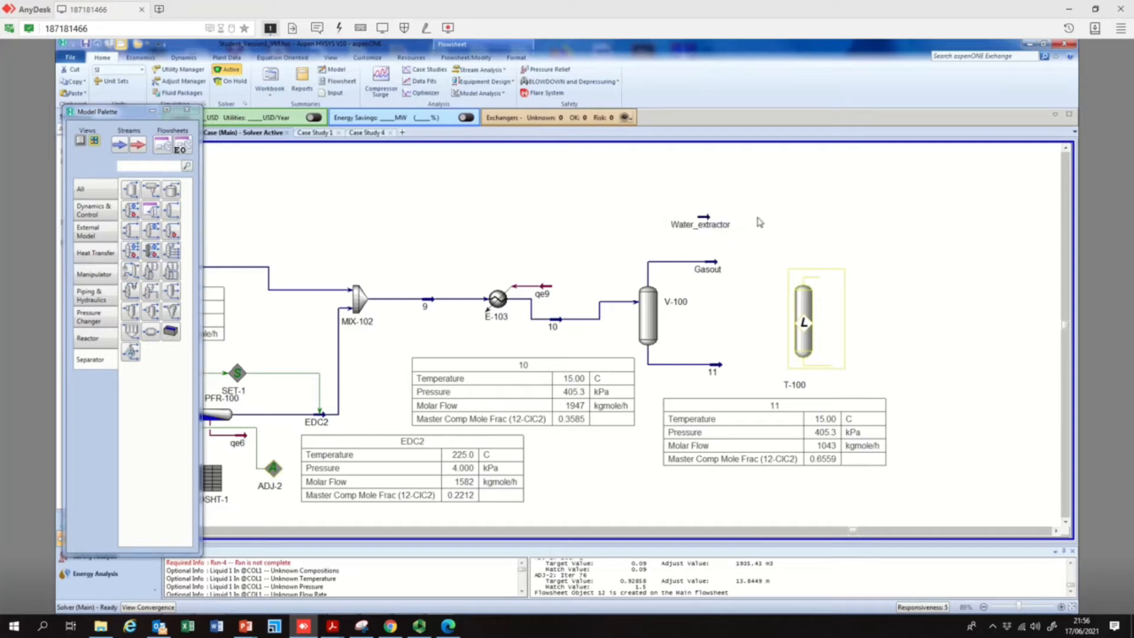
pyautogui.moveTo(705, 229)
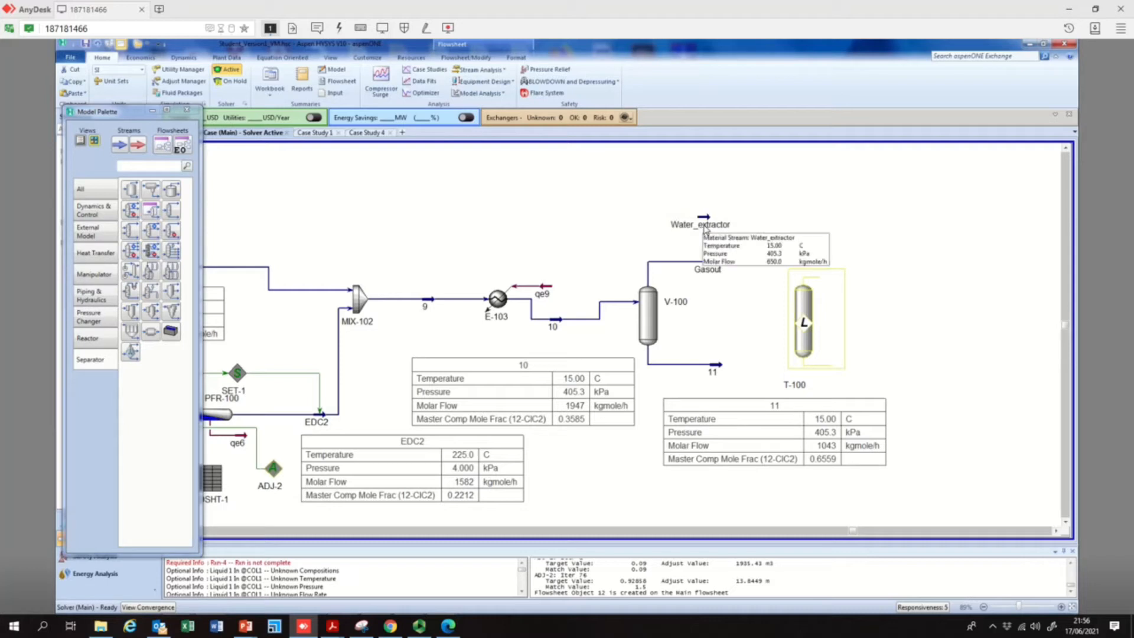
pyautogui.click(709, 220)
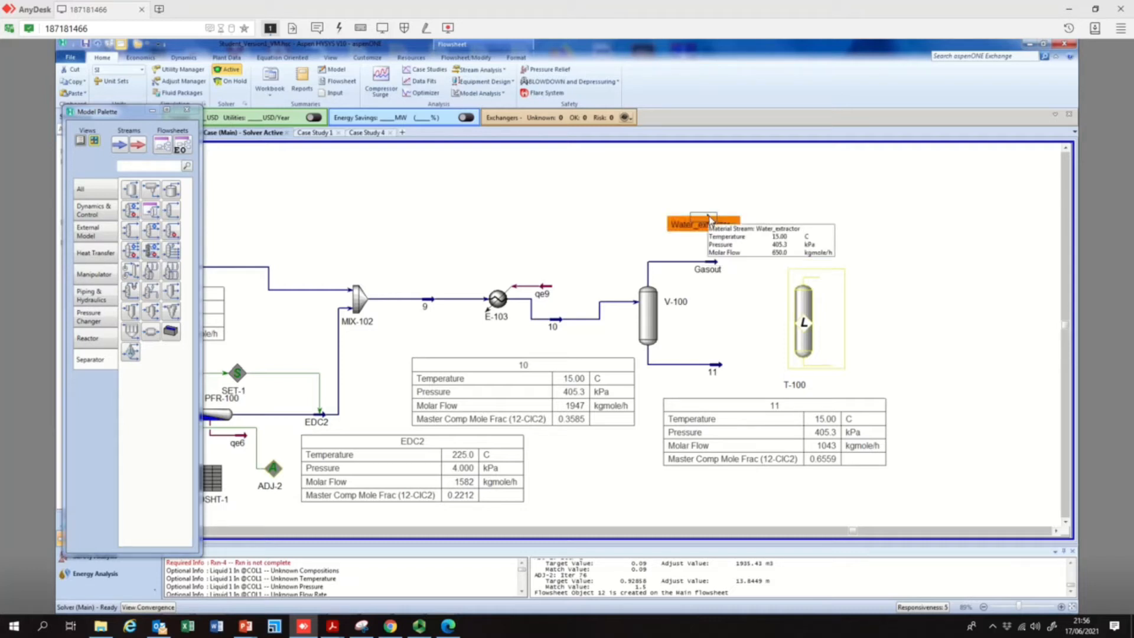
# Open the setup of extractor T-100 and assign Water_extractor as its top stage inlet
pyautogui.click(804, 321)
pyautogui.doubleClick(804, 320)
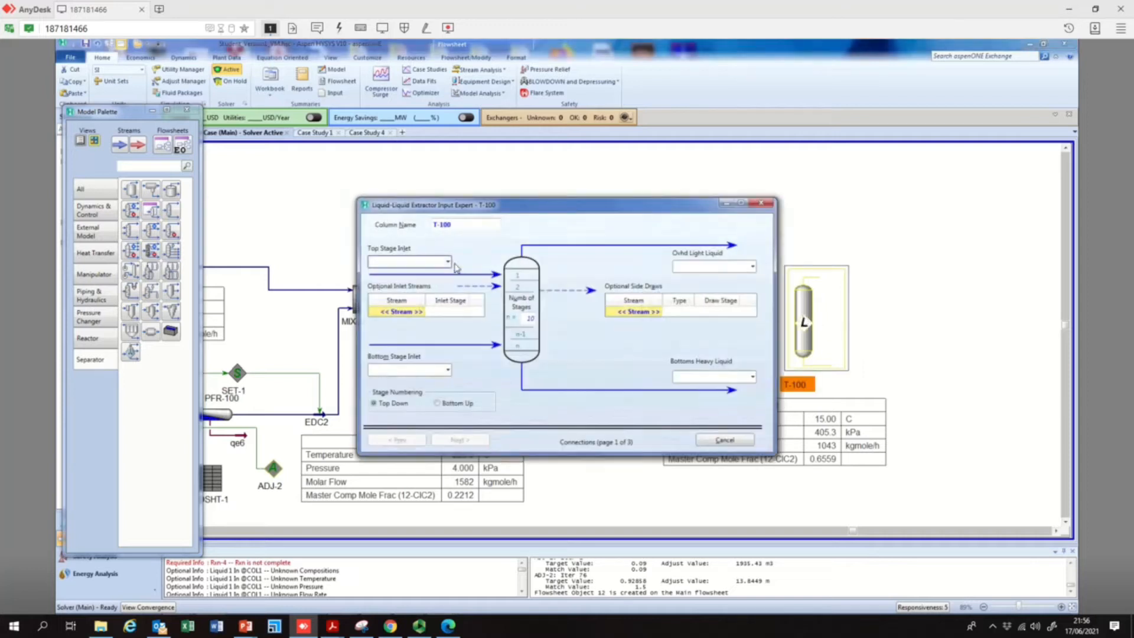
pyautogui.click(448, 262)
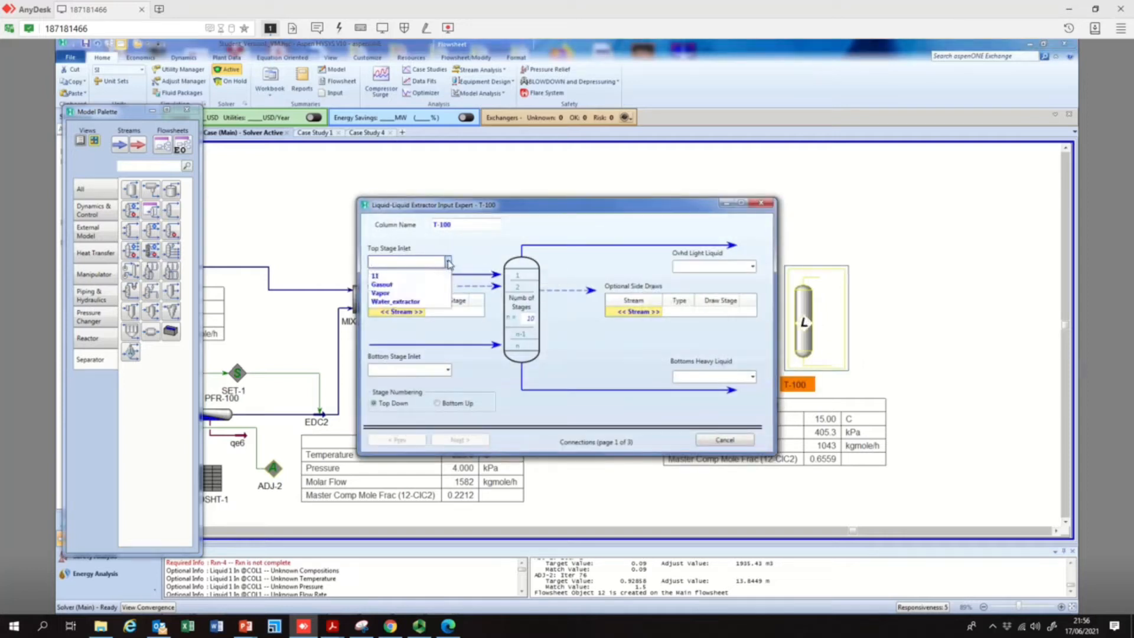
pyautogui.click(552, 211)
pyautogui.click(448, 262)
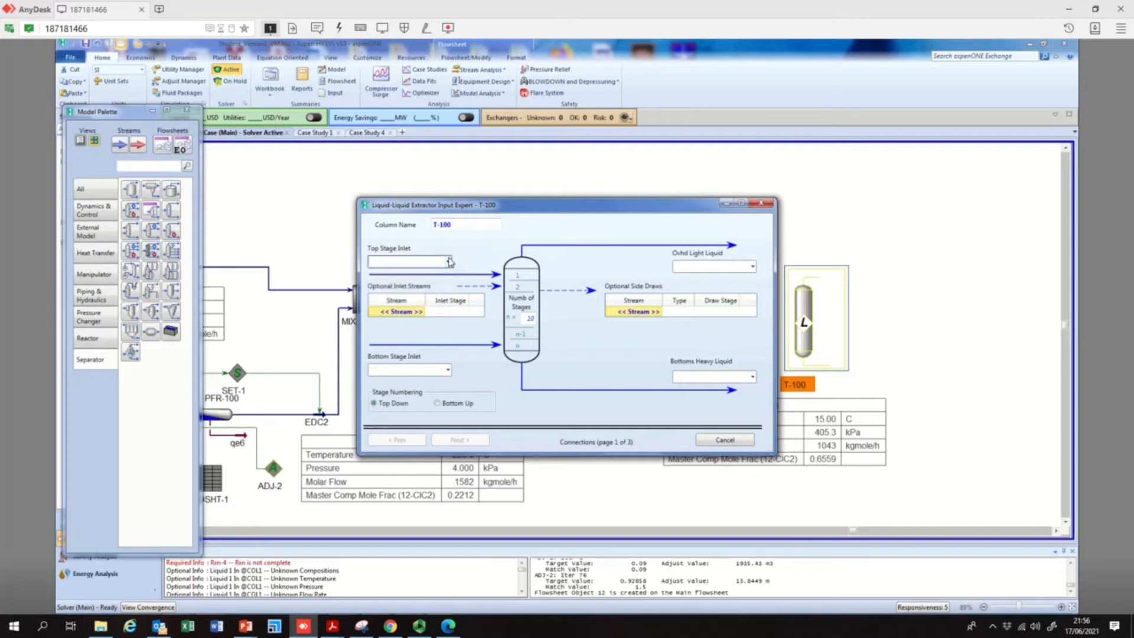
pyautogui.click(406, 301)
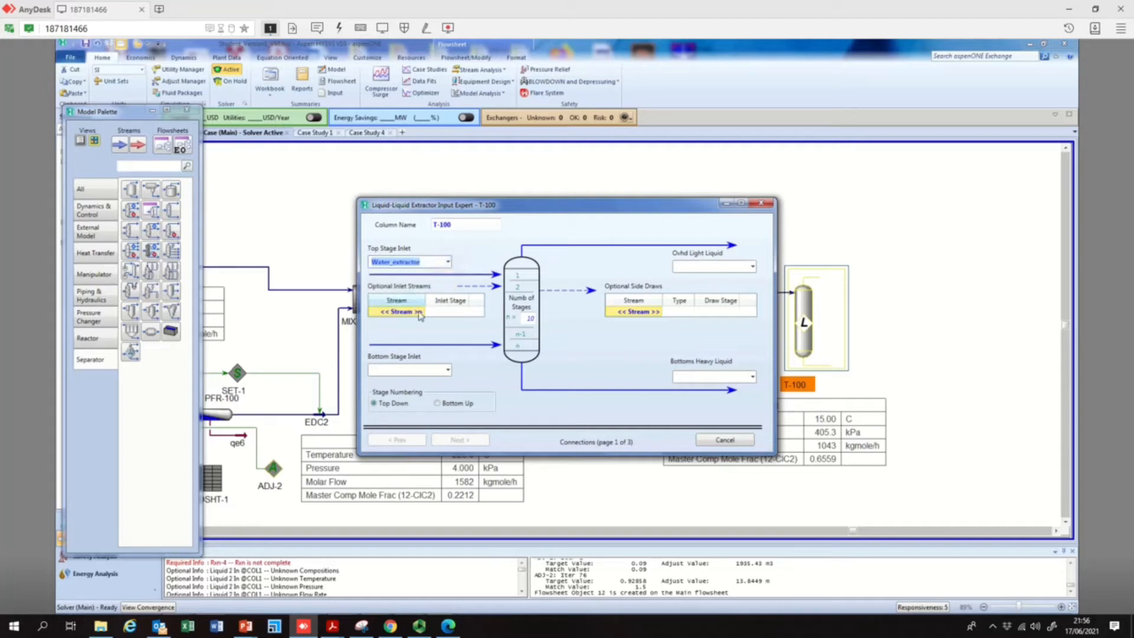
pyautogui.moveTo(526, 204); pyautogui.dragTo(444, 135)
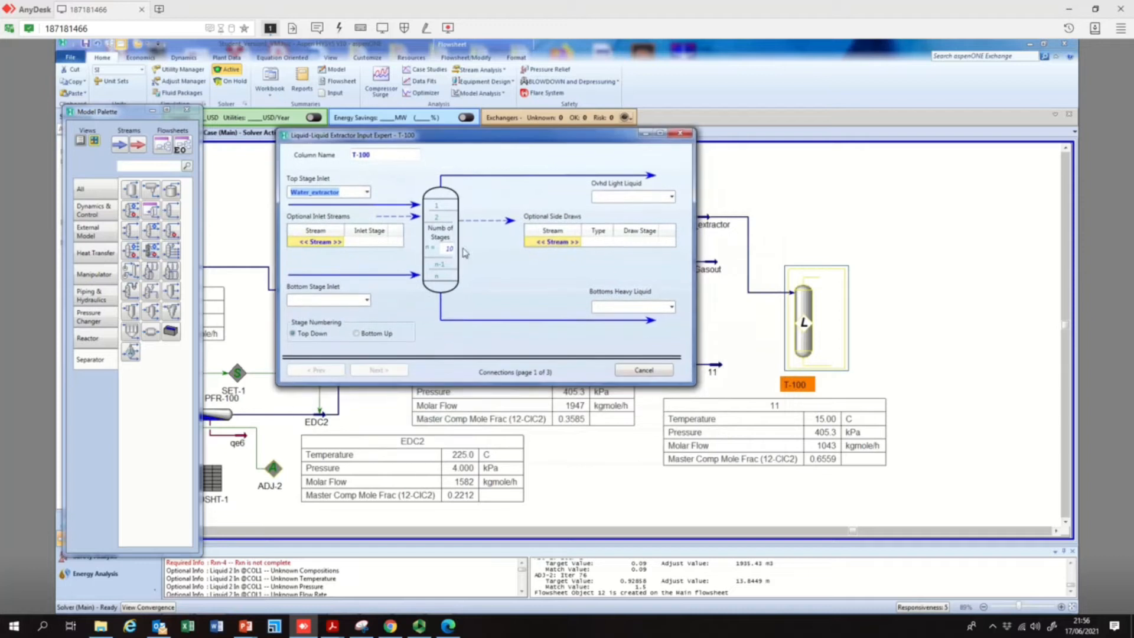
# Add stream 11 to T-100's optional inlet streams and set the number of stages to 5
pyautogui.click(340, 242)
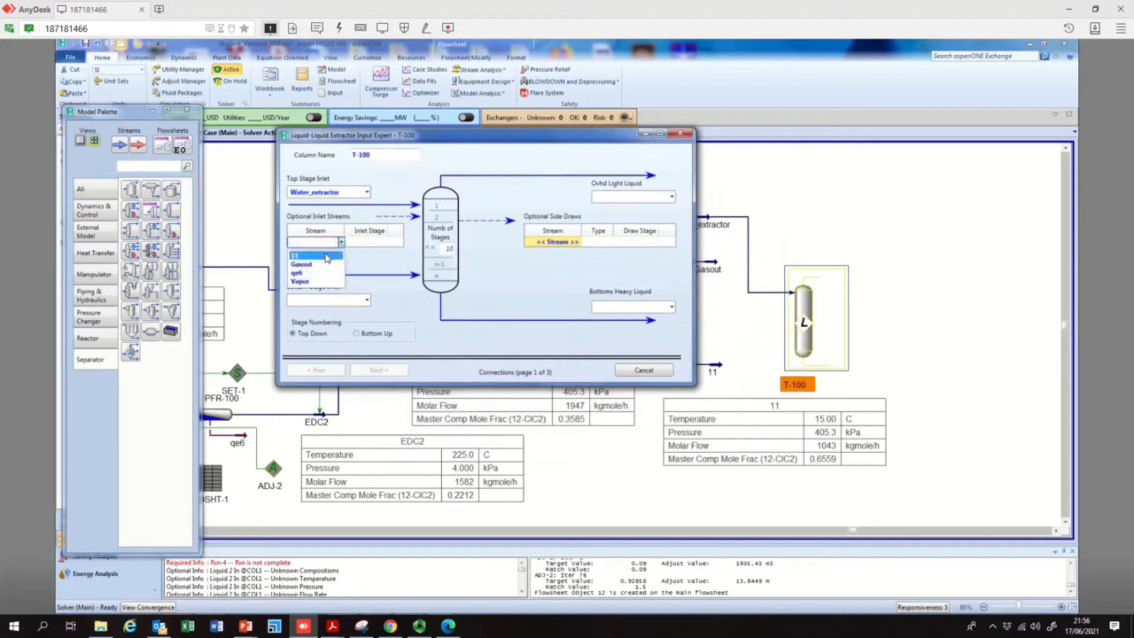
pyautogui.click(326, 254)
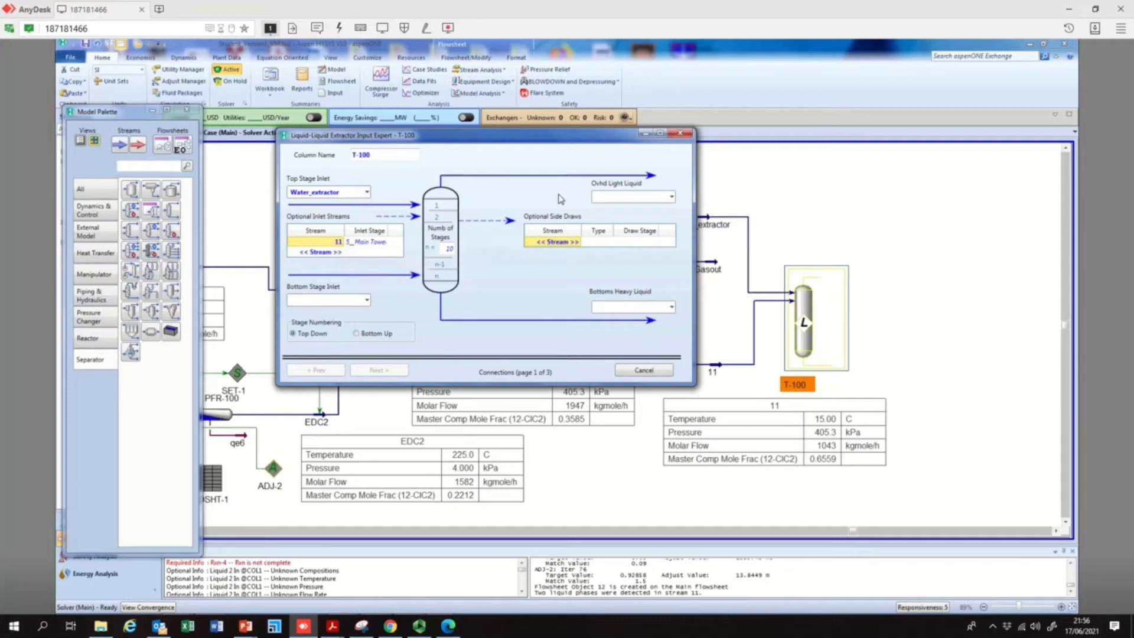
pyautogui.click(449, 249)
pyautogui.write('3')
pyautogui.press('Return')
pyautogui.click(618, 198)
# Remove stream 11 from T-100's optional inlet streams and connect it as the bottom stage inlet instead
pyautogui.click(331, 243)
pyautogui.click(331, 243)
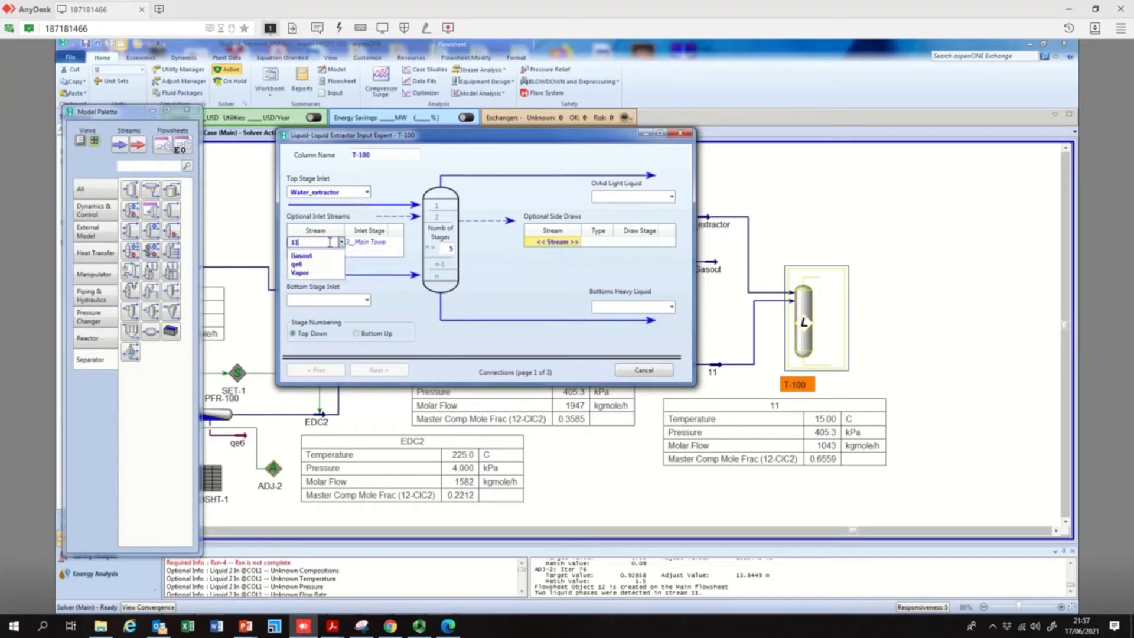
pyautogui.click(381, 282)
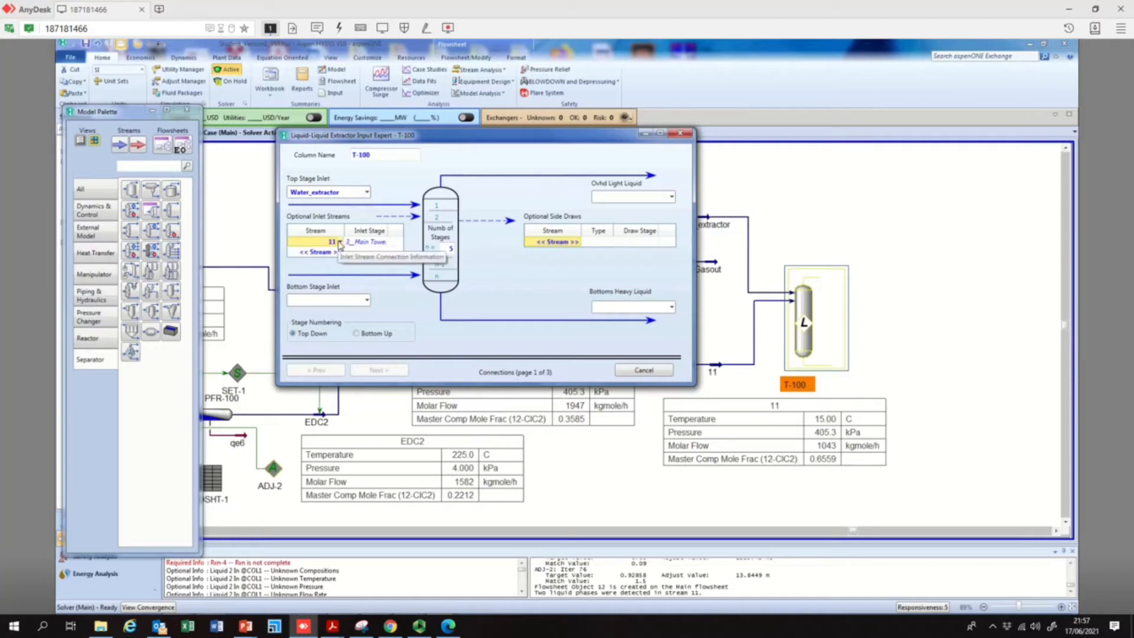
pyautogui.press('Delete')
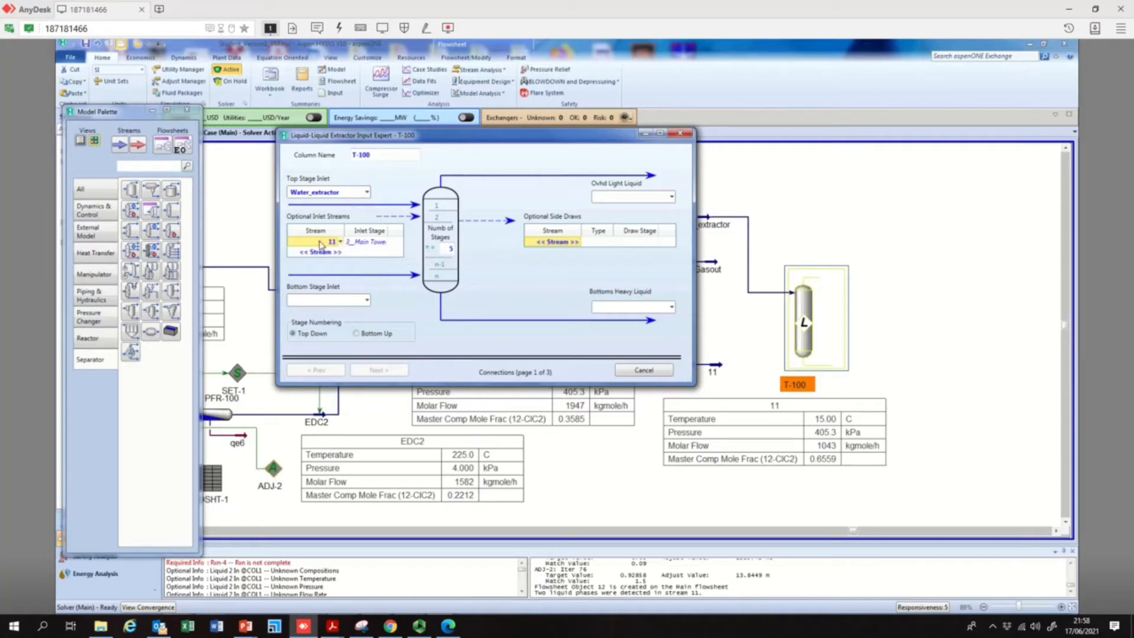
pyautogui.click(371, 301)
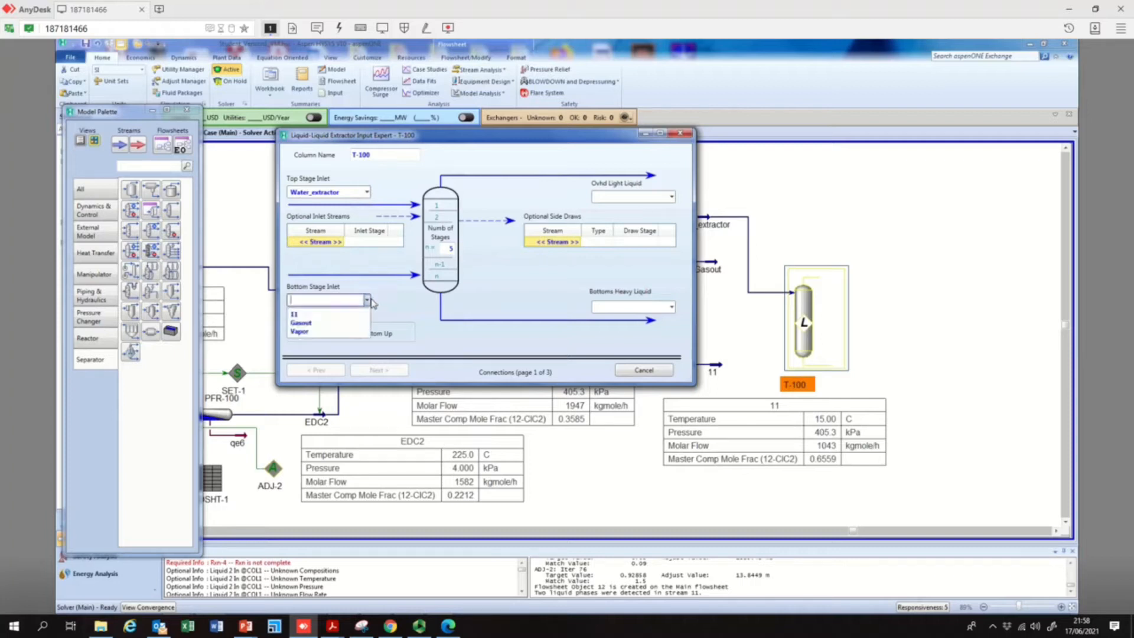
pyautogui.click(342, 314)
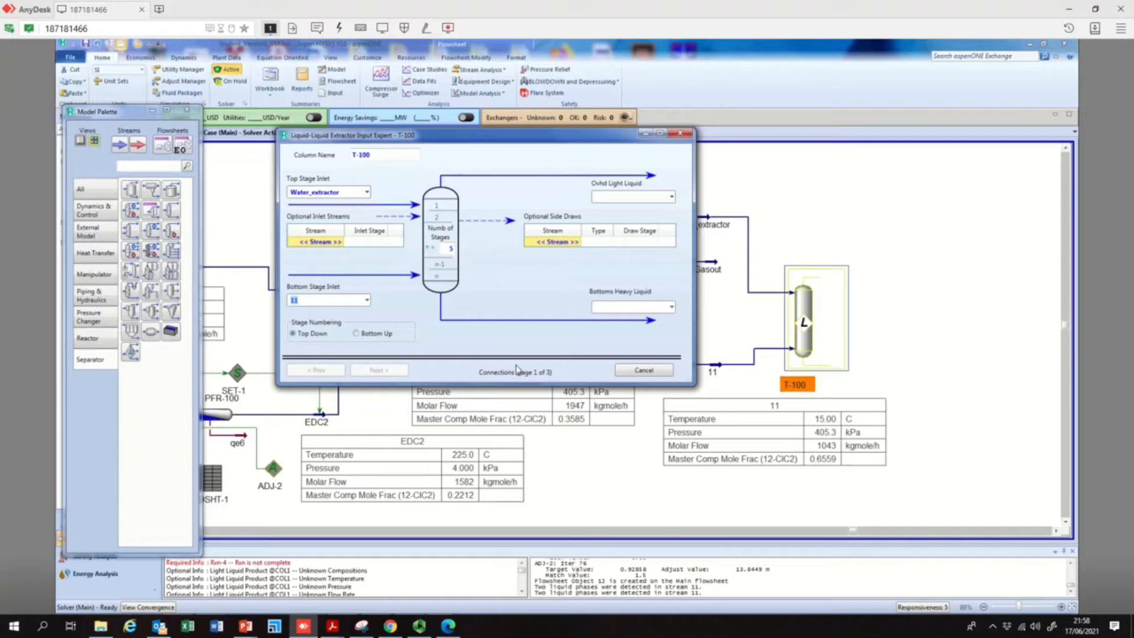
# Name T-100's overhead light liquid outlet 12 and try to assign 12 to the bottoms heavy liquid as well
pyautogui.click(626, 196)
pyautogui.write('12')
pyautogui.click(640, 307)
pyautogui.write('12')
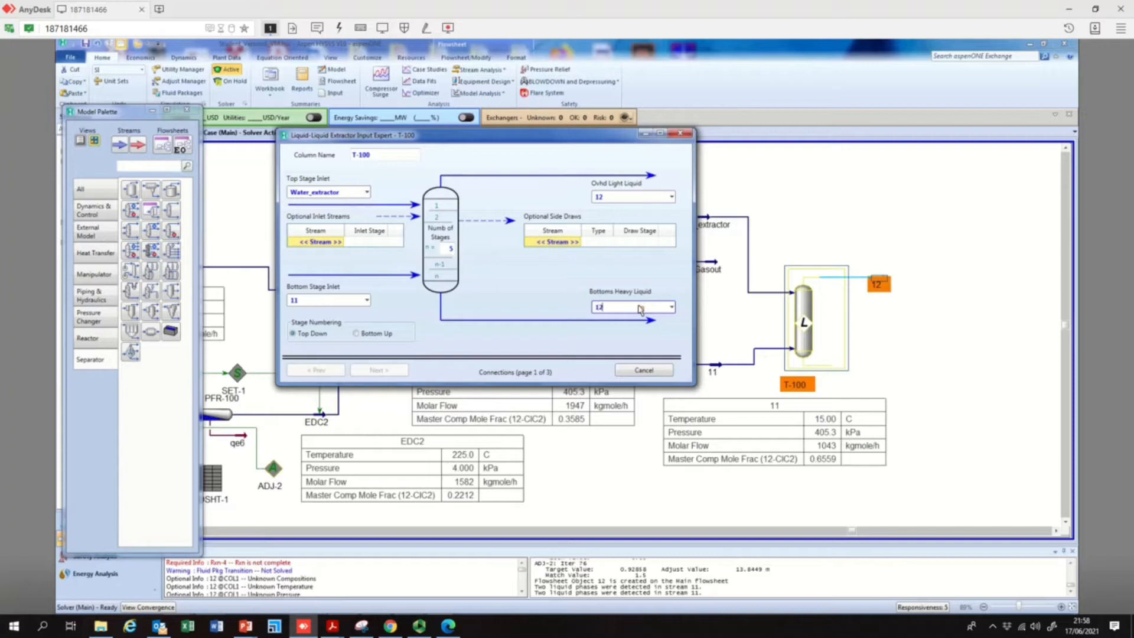
pyautogui.press('Return')
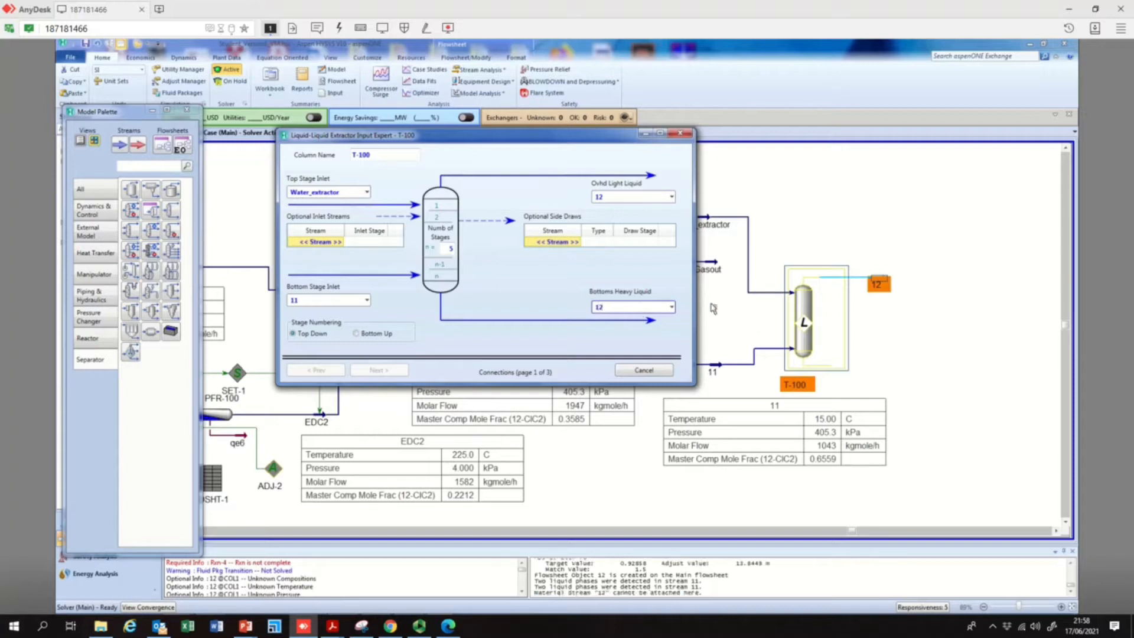
pyautogui.press('Return')
# Clear the bottoms heavy liquid entry of T-100 and rename the overhead light liquid outlet to 13
pyautogui.doubleClick(597, 306)
pyautogui.doubleClick(617, 197)
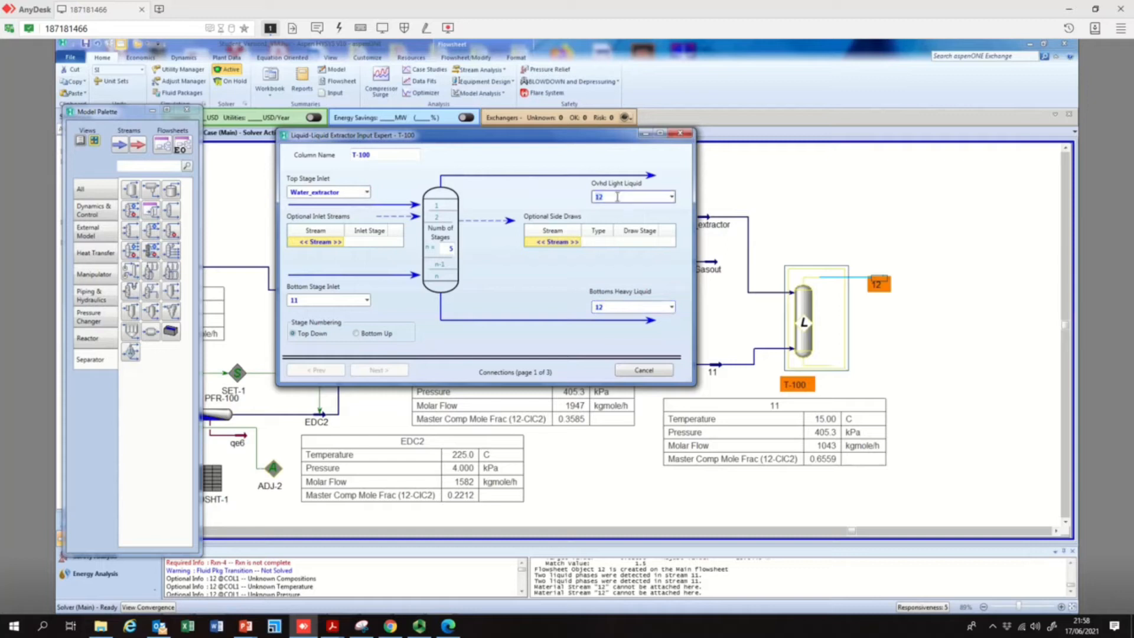
pyautogui.click(621, 307)
pyautogui.click(620, 306)
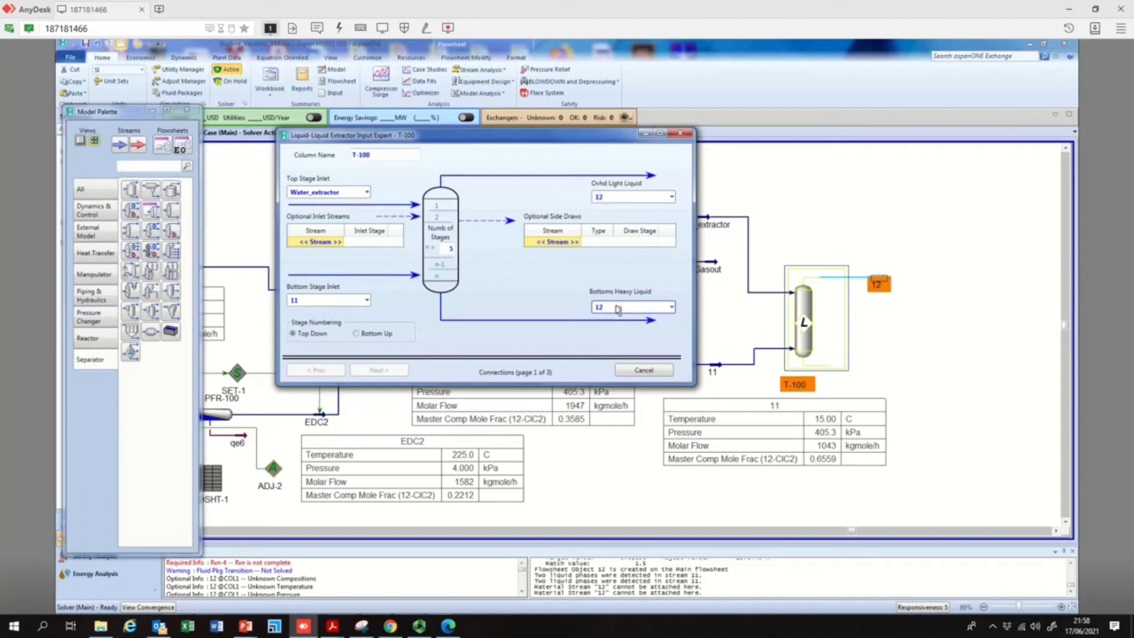
pyautogui.moveTo(616, 143); pyautogui.dragTo(597, 158)
pyautogui.click(591, 214)
pyautogui.write('13')
pyautogui.press('Return')
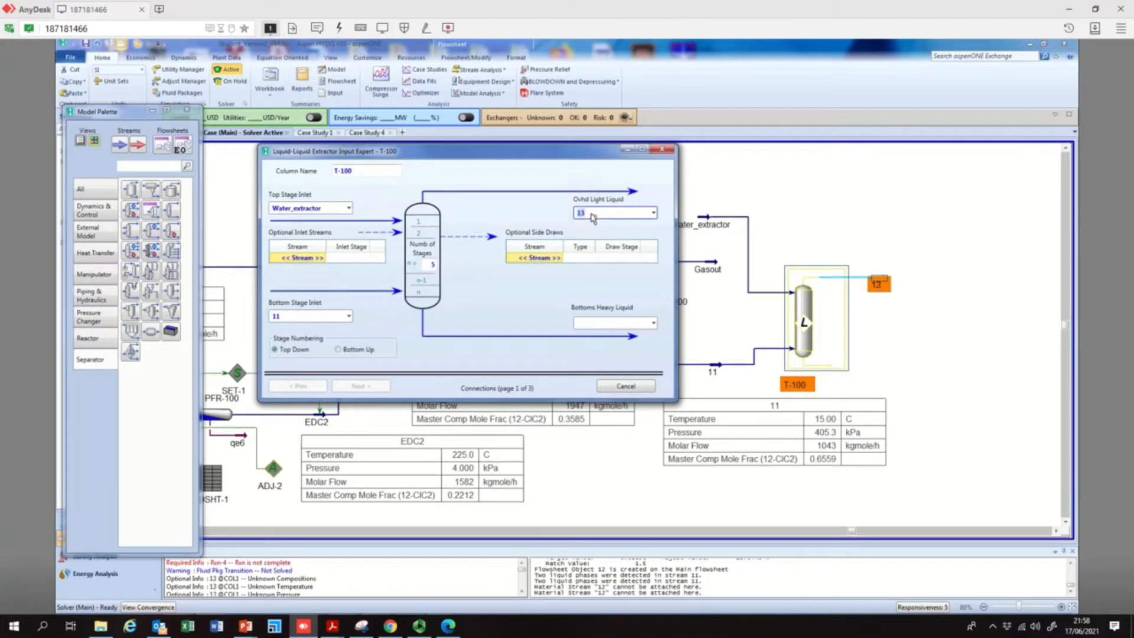
# Rename T-100's overhead light liquid outlet to 12 and name the bottoms heavy liquid outlet 13
pyautogui.click(599, 323)
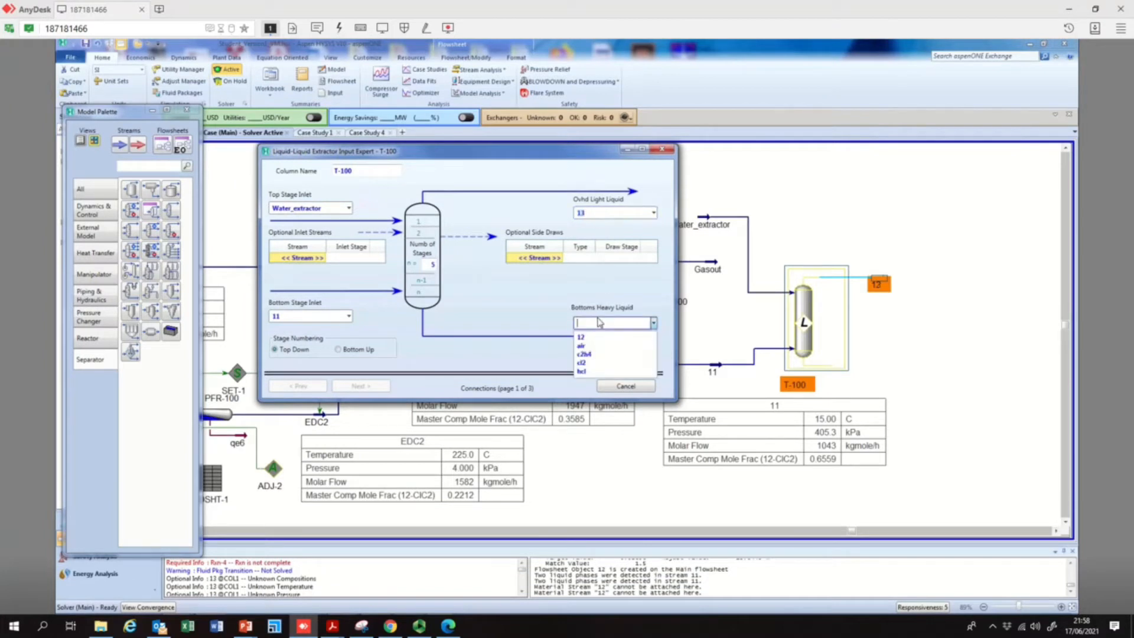
pyautogui.click(587, 212)
pyautogui.write('12')
pyautogui.press('Return')
pyautogui.click(591, 324)
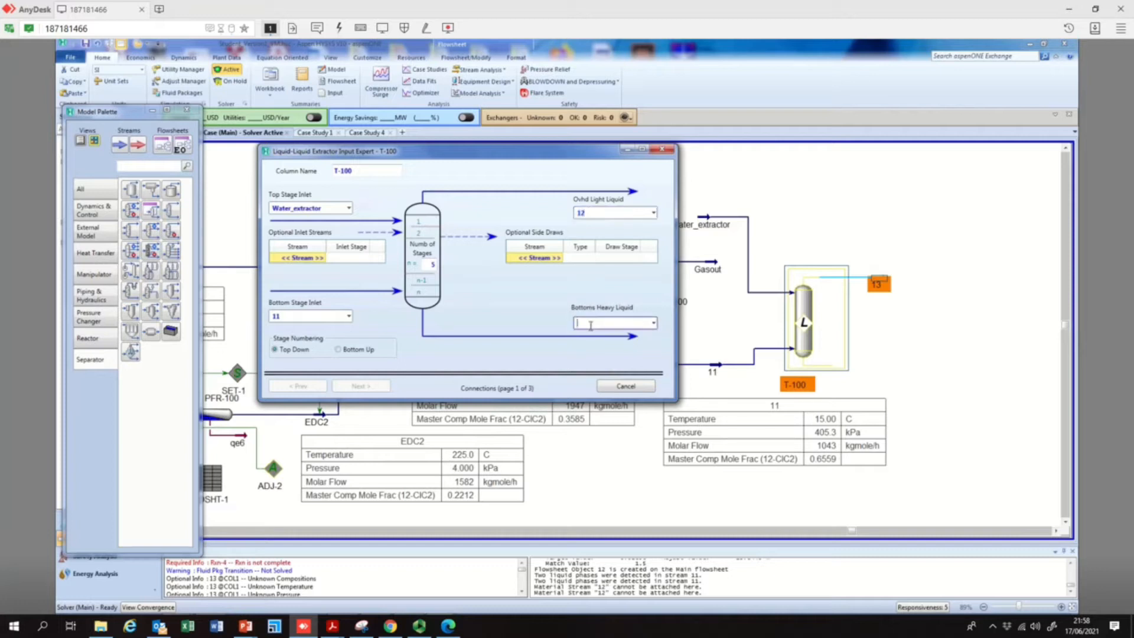
pyautogui.write('13')
pyautogui.press('Return')
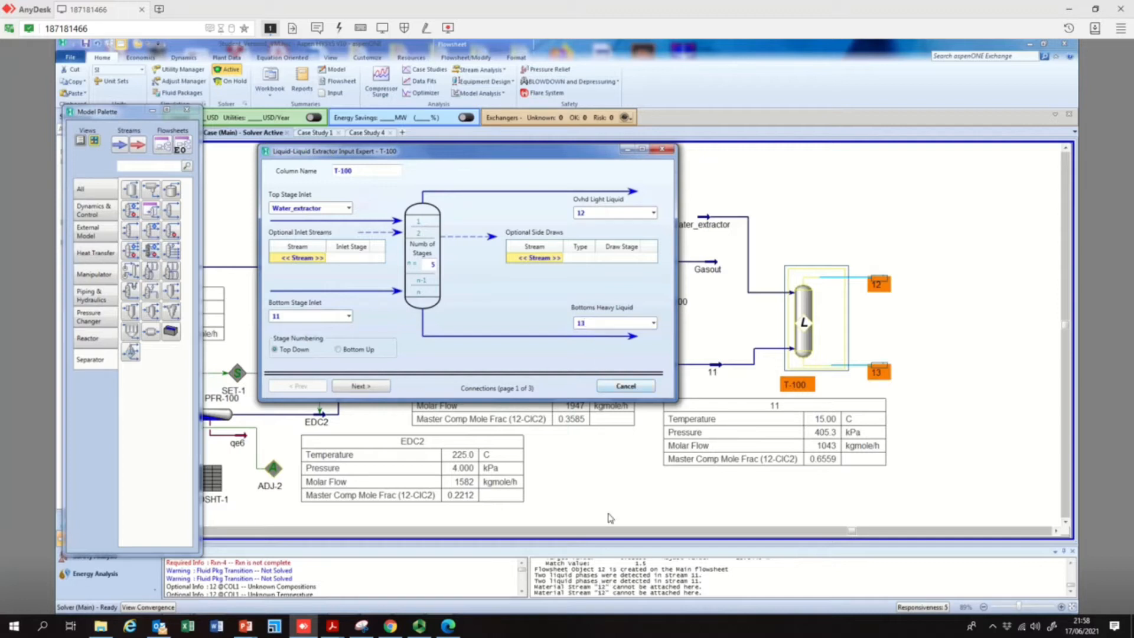
# Rename the overhead light liquid outlet of T-100 to 14
pyautogui.click(584, 216)
pyautogui.write('14')
pyautogui.press('Return')
pyautogui.click(590, 260)
pyautogui.click(591, 324)
pyautogui.click(509, 346)
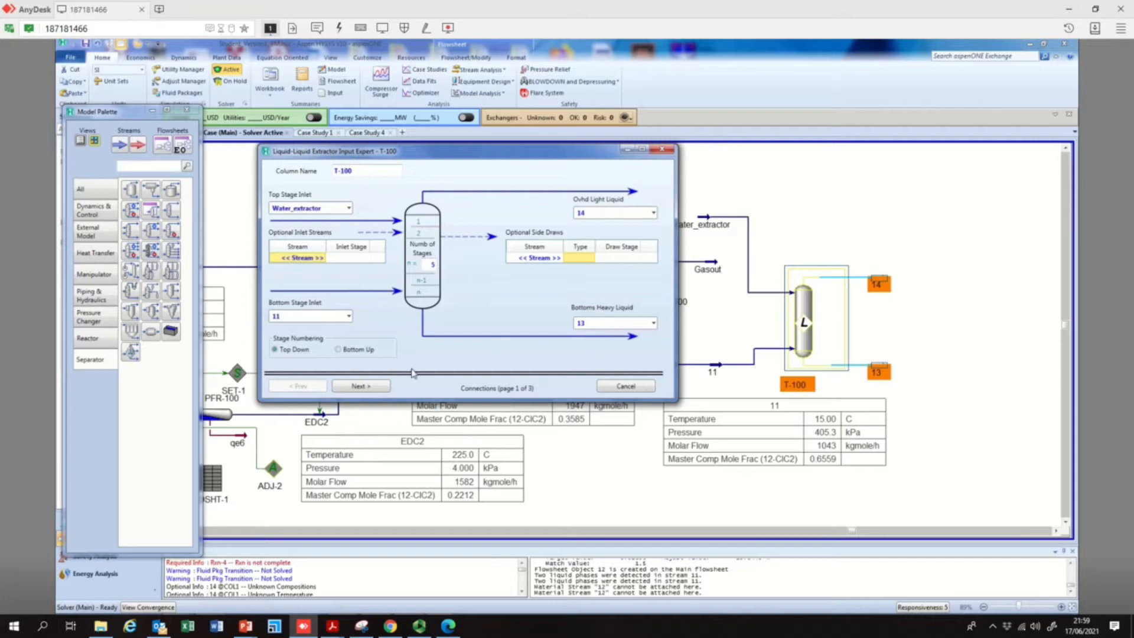
# Set both the top and bottom stage pressures of T-100 to 4 atm
pyautogui.click(383, 388)
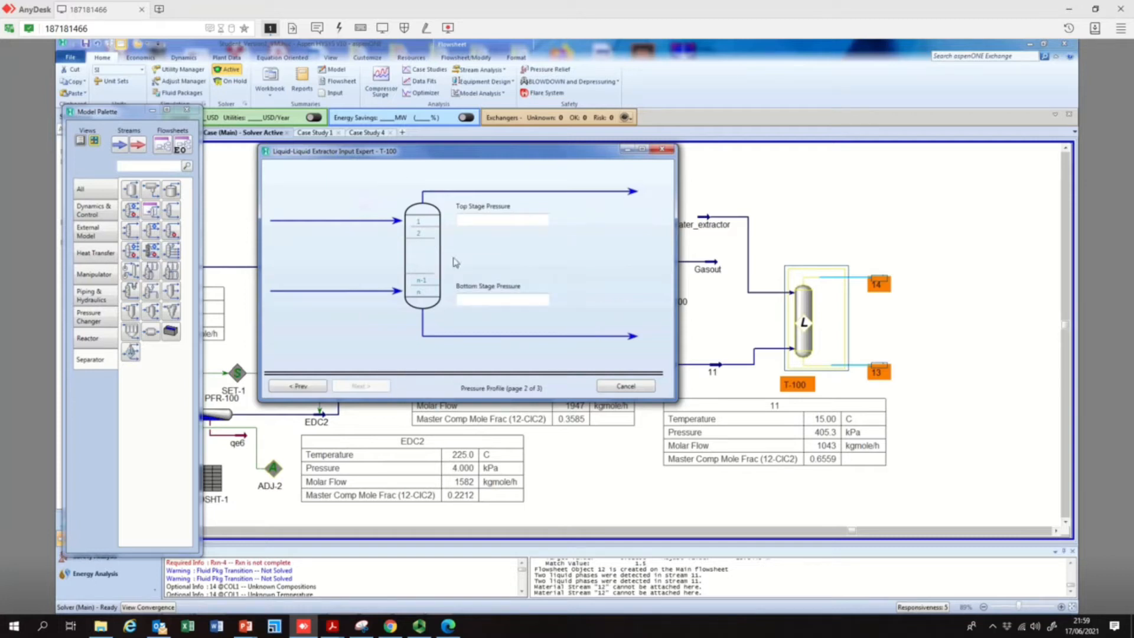
pyautogui.click(508, 219)
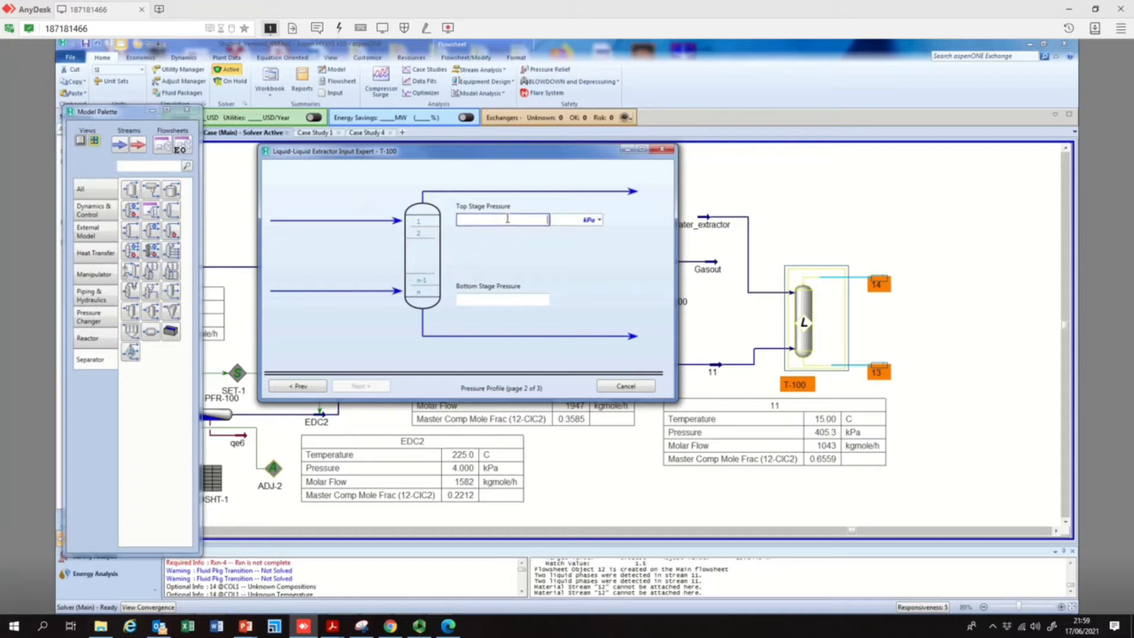
pyautogui.write('4')
pyautogui.click(599, 220)
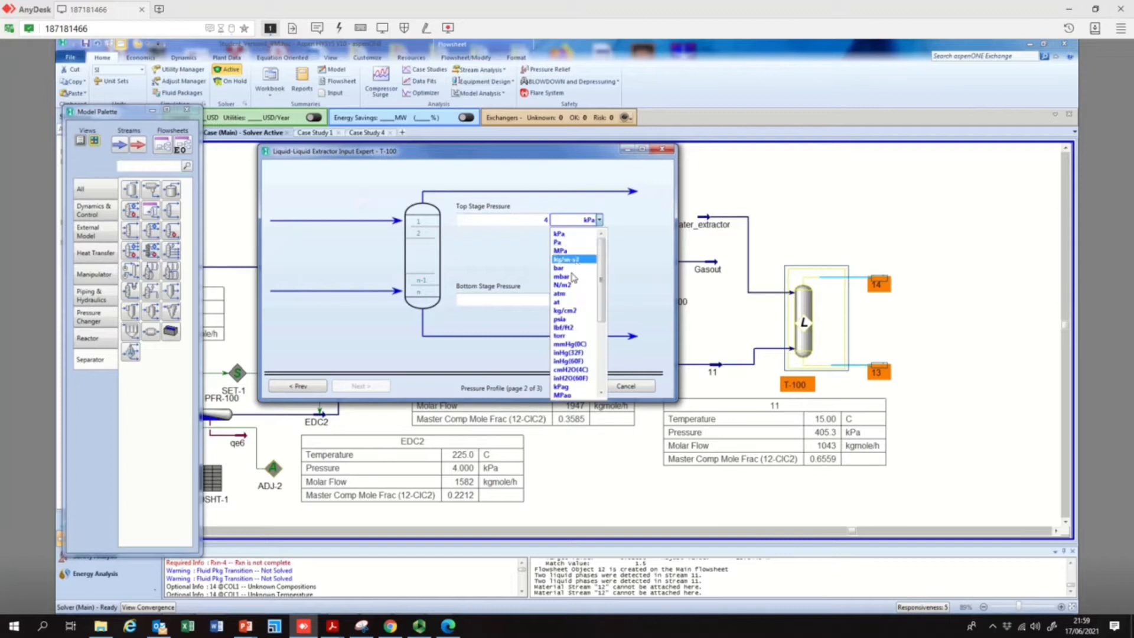
pyautogui.click(572, 297)
pyautogui.click(505, 301)
pyautogui.write('4')
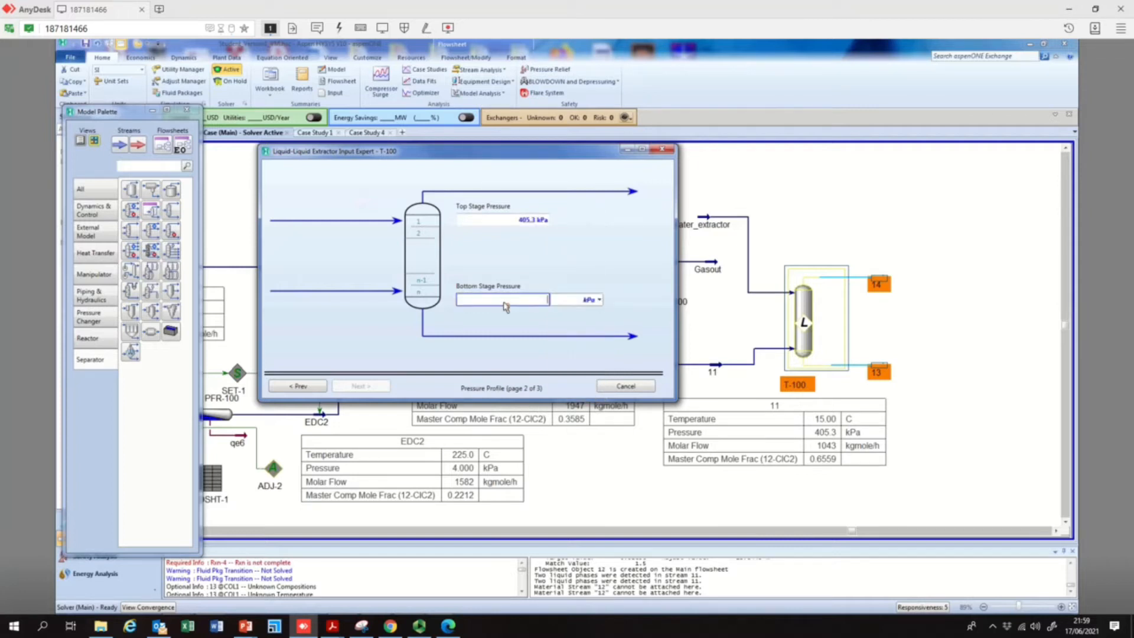
pyautogui.click(599, 300)
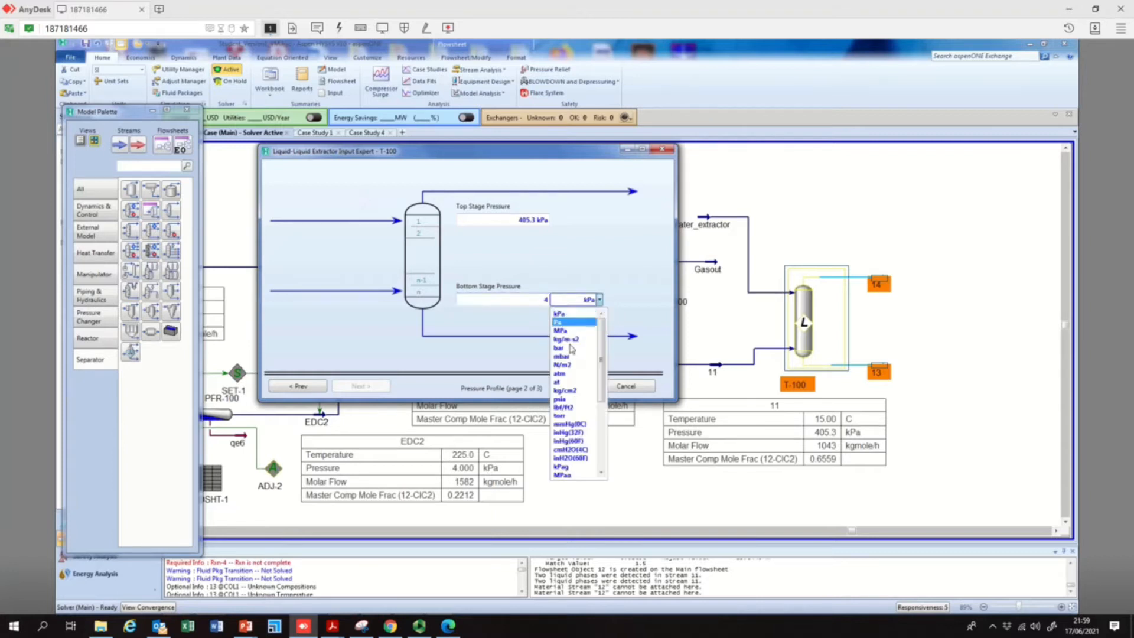
pyautogui.click(570, 373)
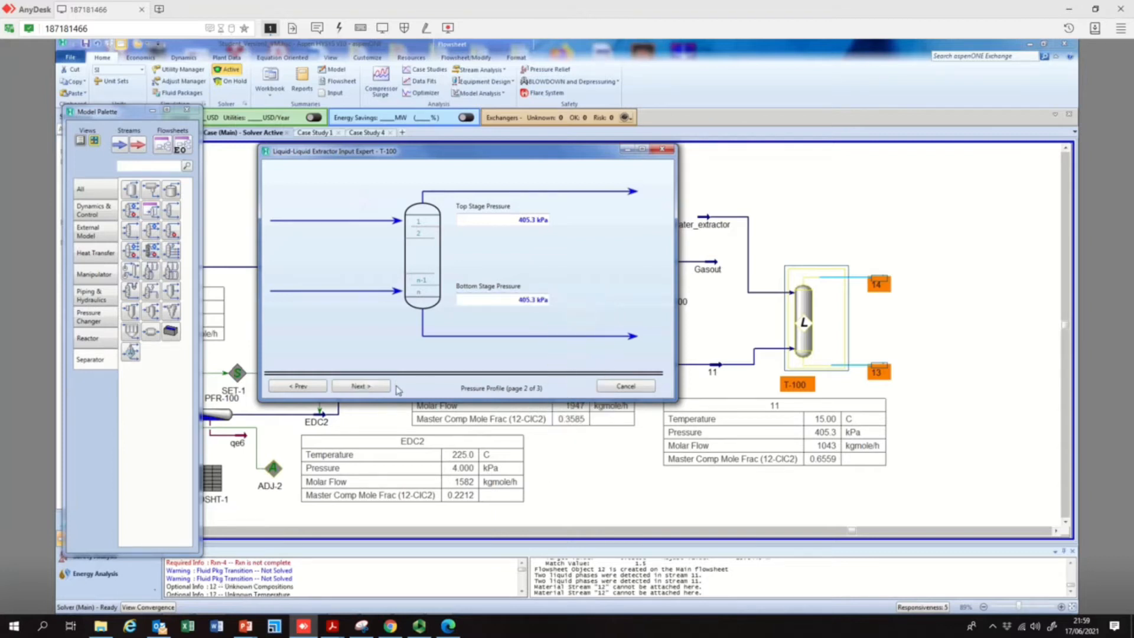
# Enter 15 °C as the top and bottom stage temperature estimates and finish T-100's input setup
pyautogui.click(368, 387)
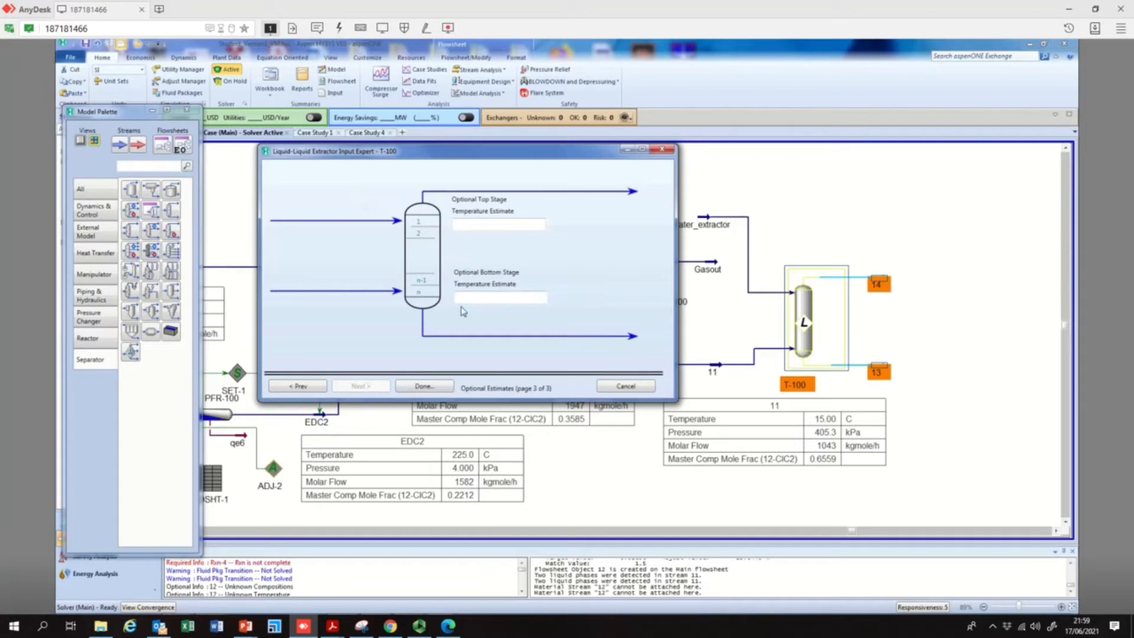
pyautogui.click(534, 225)
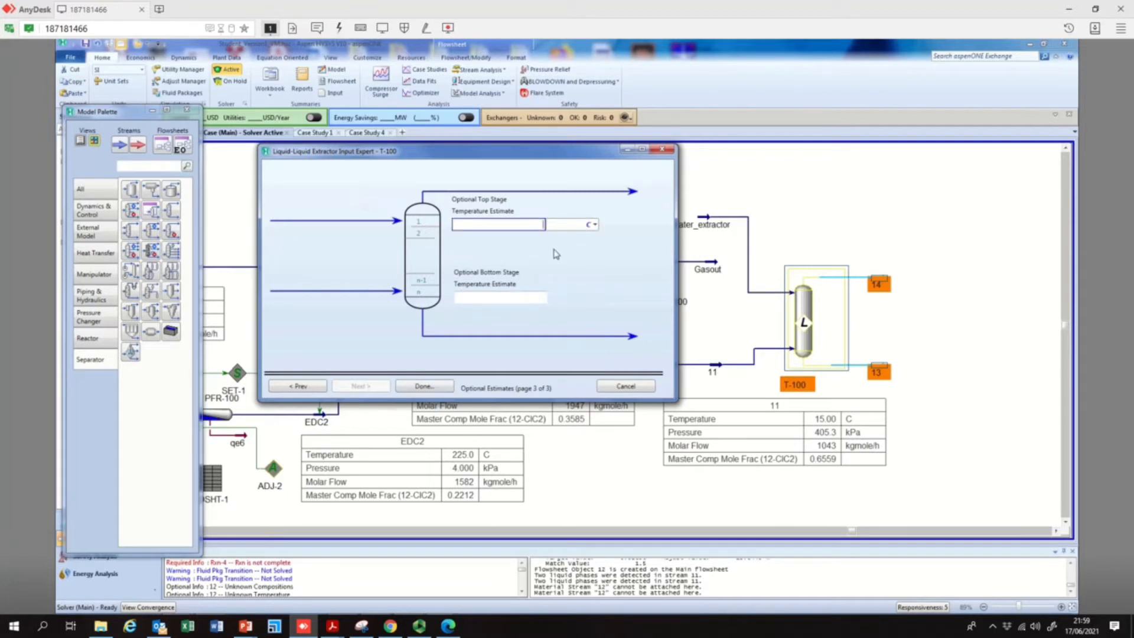
pyautogui.write('15')
pyautogui.click(533, 297)
pyautogui.write('15')
pyautogui.press('Return')
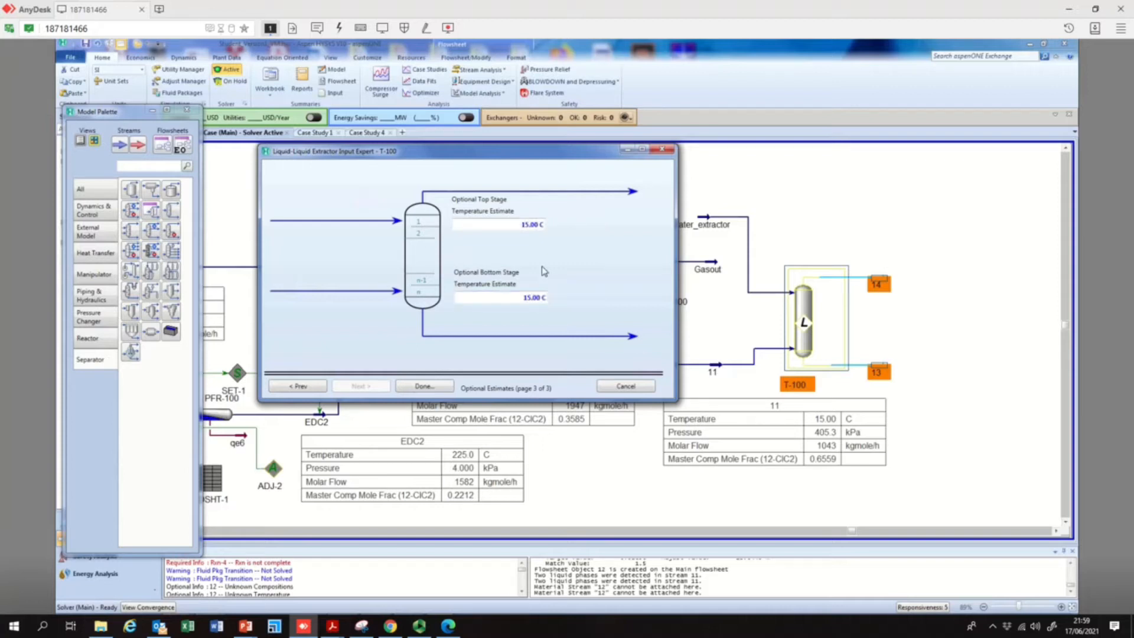
pyautogui.click(415, 393)
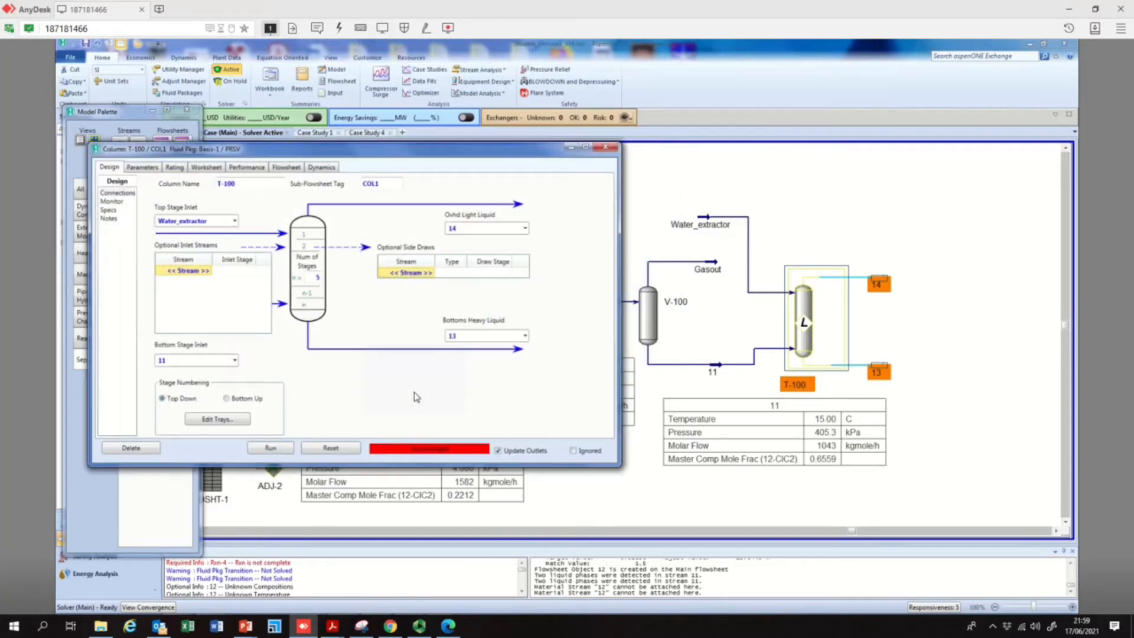
# Run the T-100 extractor column, close its window, and shift stream 11's data table slightly lower on the flowsheet
pyautogui.click(272, 448)
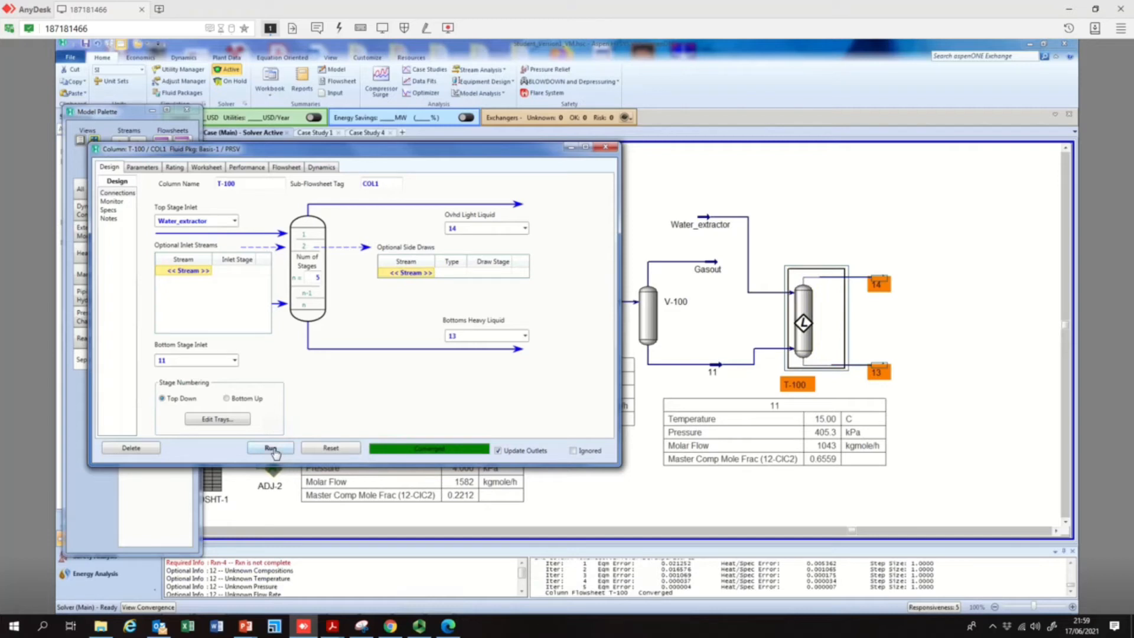
pyautogui.click(606, 147)
pyautogui.moveTo(781, 411)
pyautogui.mouseDown()
pyautogui.moveTo(748, 411)
pyautogui.moveTo(769, 420)
pyautogui.mouseUp()
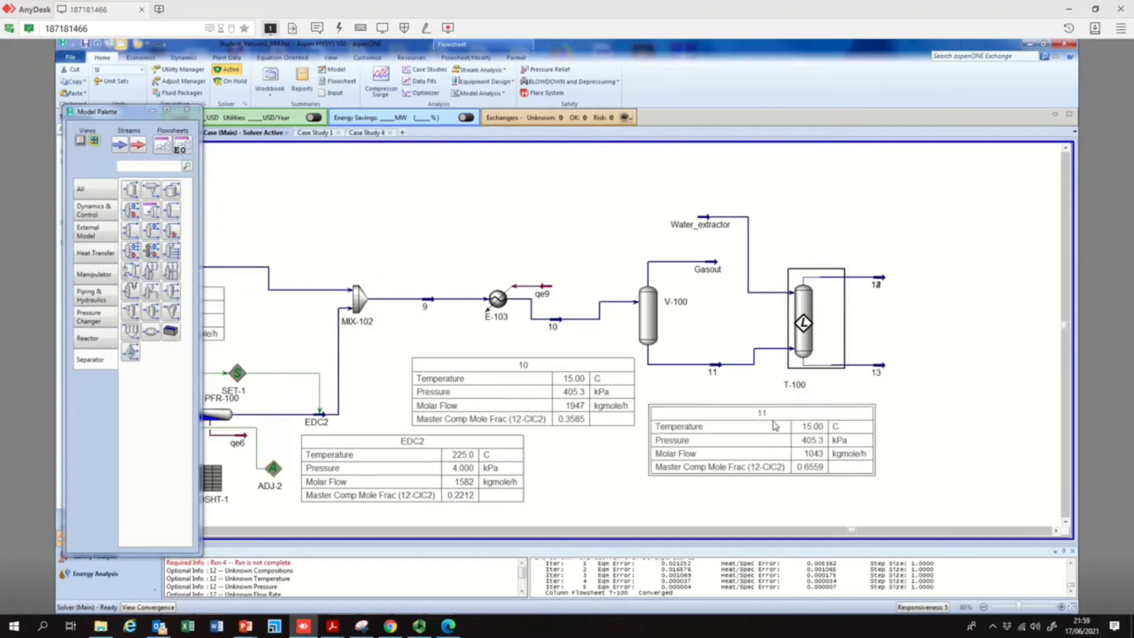
pyautogui.click(910, 330)
# Move stream 14 above the overlapping unused stream 12 at T-100's overhead outlet and delete stream 12
pyautogui.moveTo(881, 284)
pyautogui.moveTo(880, 276); pyautogui.dragTo(890, 246)
pyautogui.click(881, 279)
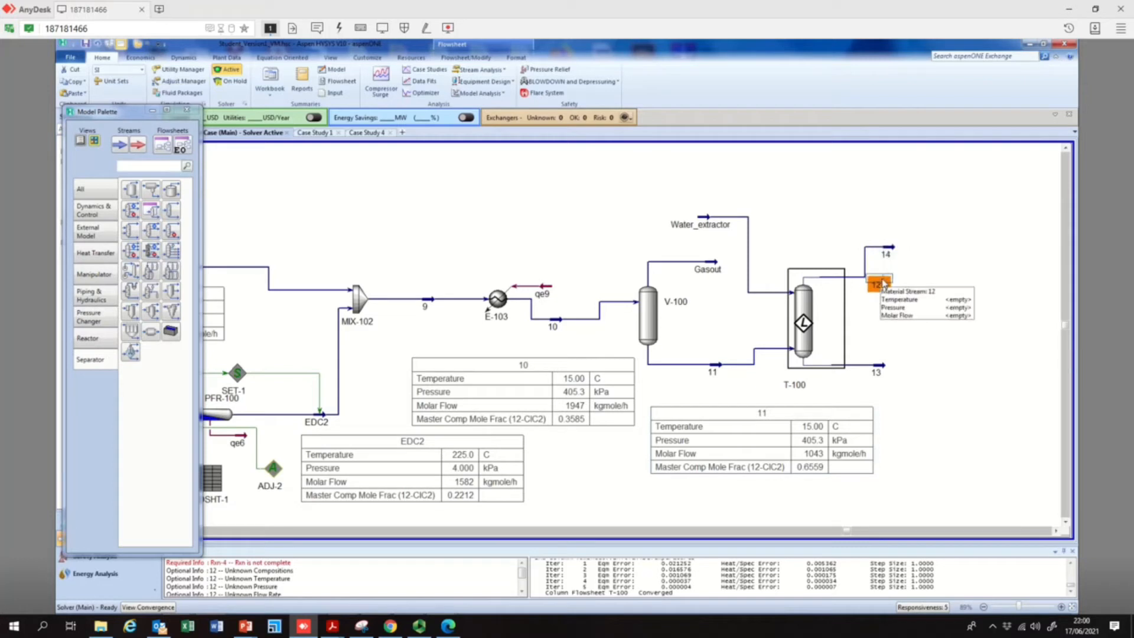
pyautogui.press('Delete')
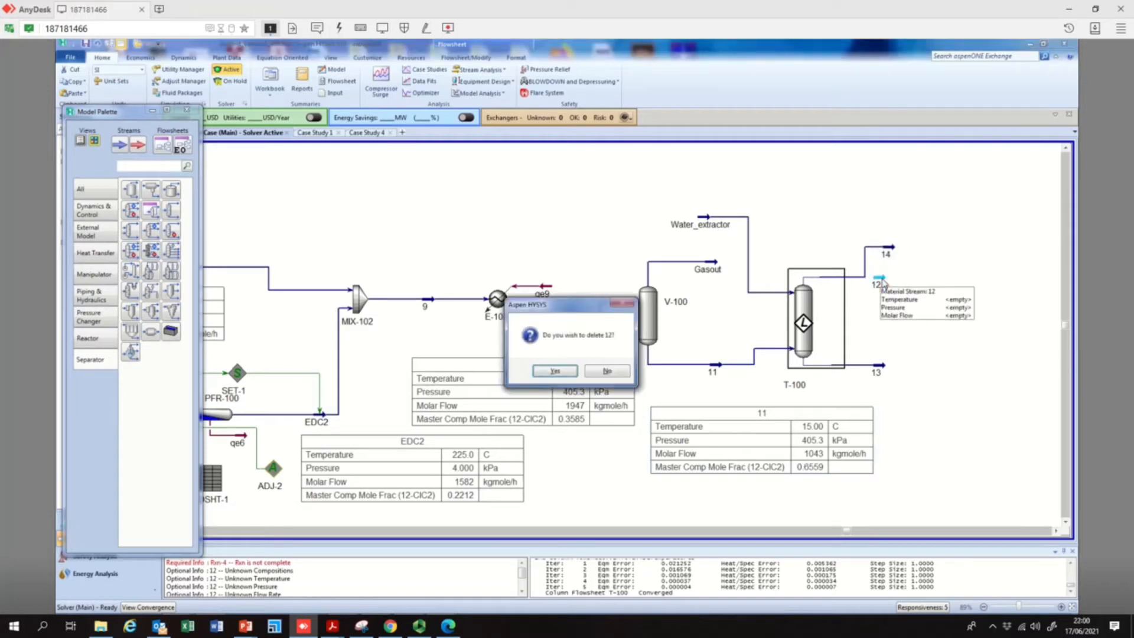
pyautogui.click(566, 370)
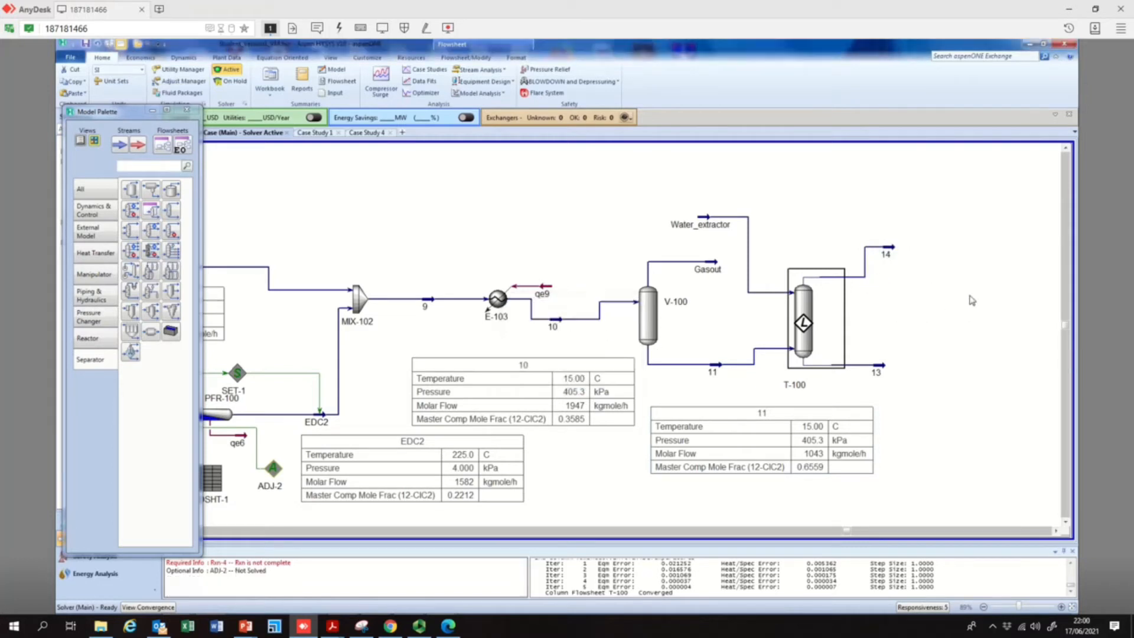
# Show the data table of stream 14 on the flowsheet
pyautogui.moveTo(888, 253)
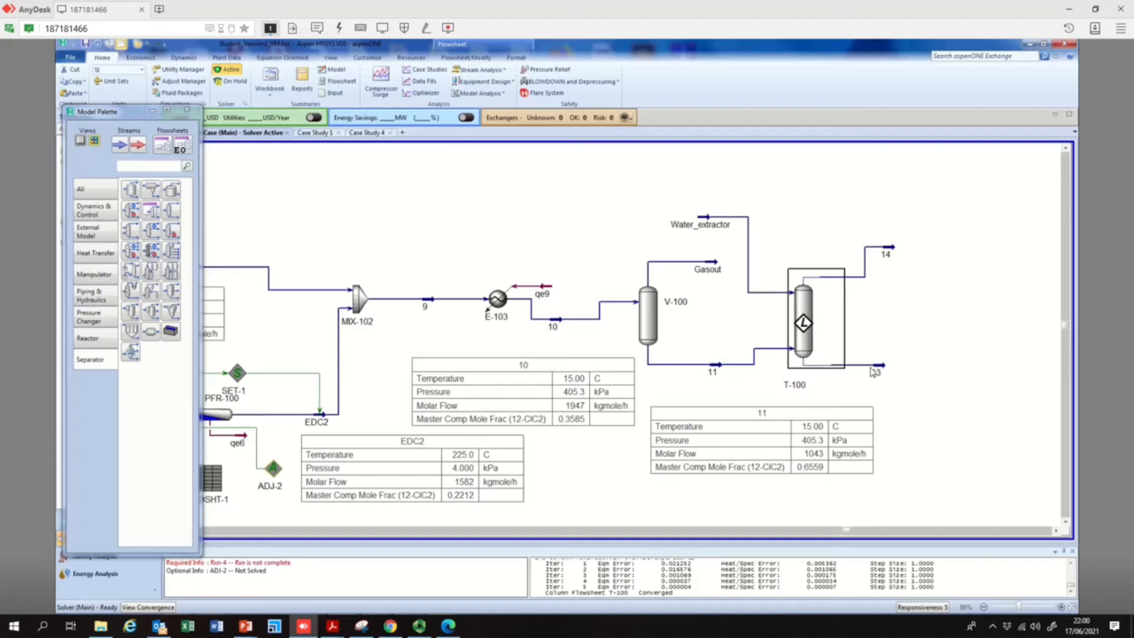
pyautogui.rightClick(890, 253)
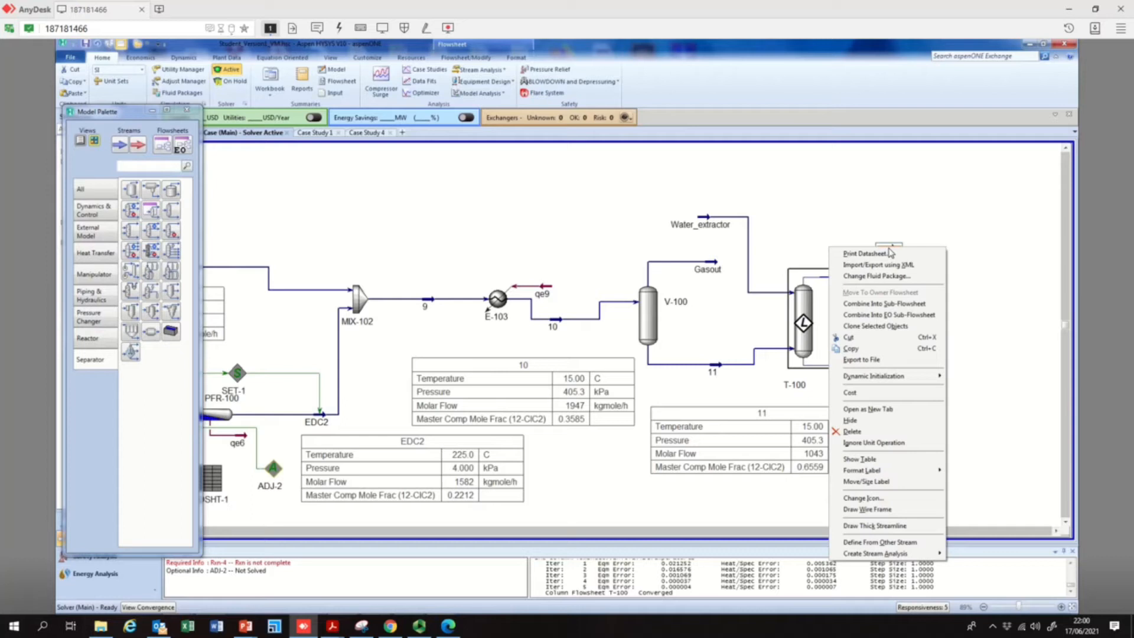
pyautogui.click(862, 459)
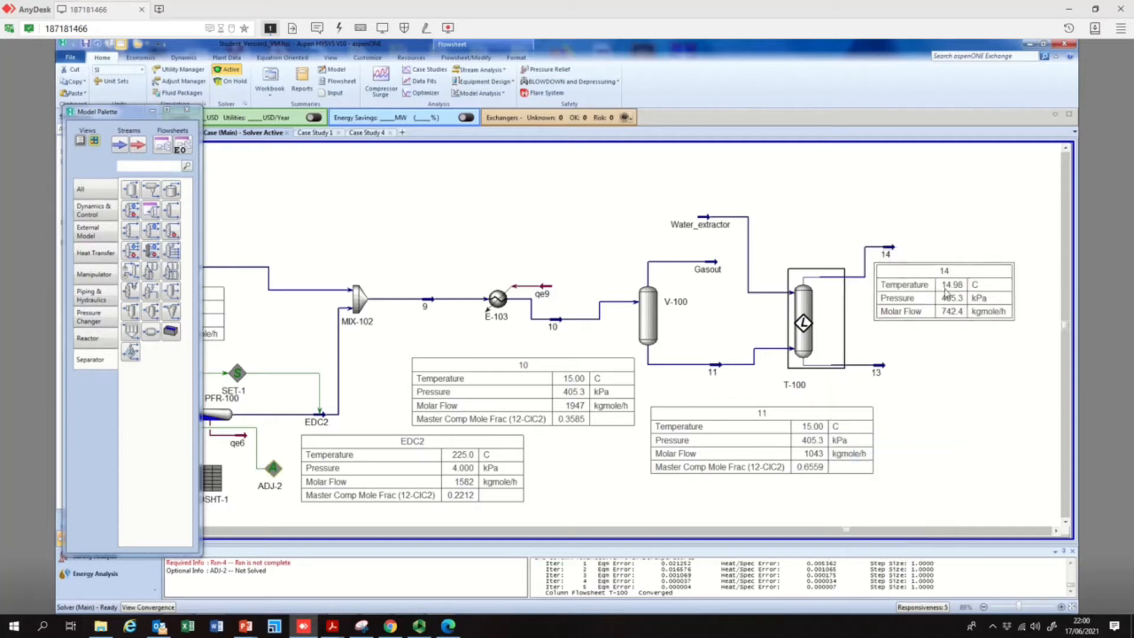
# Add the 12-ClC2 master component mole fraction to stream 14's data table
pyautogui.doubleClick(929, 301)
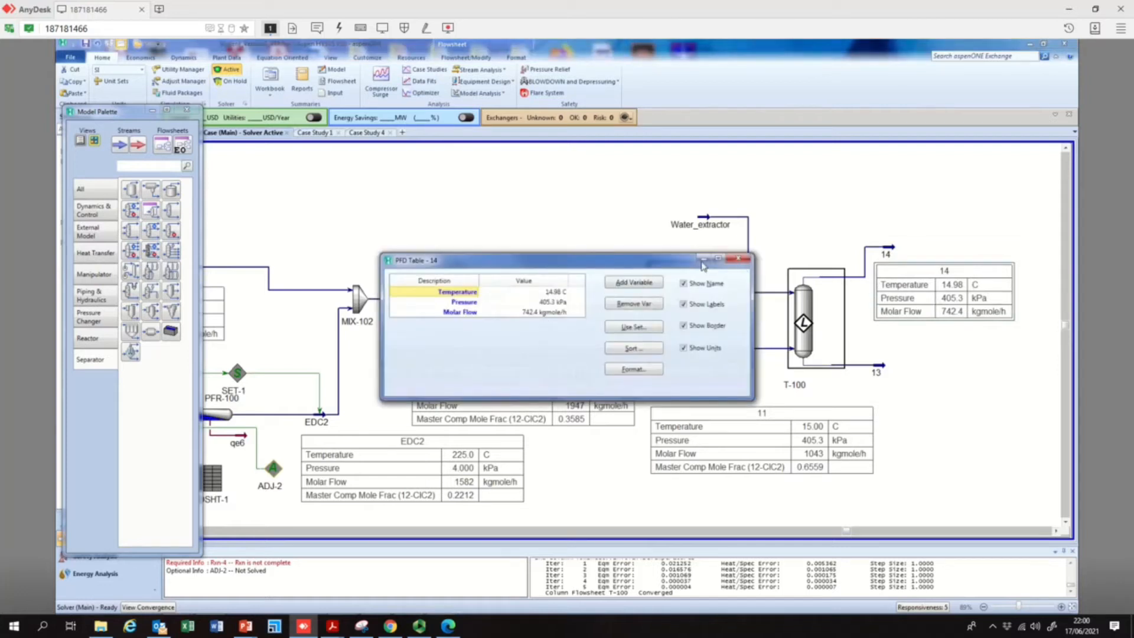
pyautogui.moveTo(659, 258); pyautogui.dragTo(636, 196)
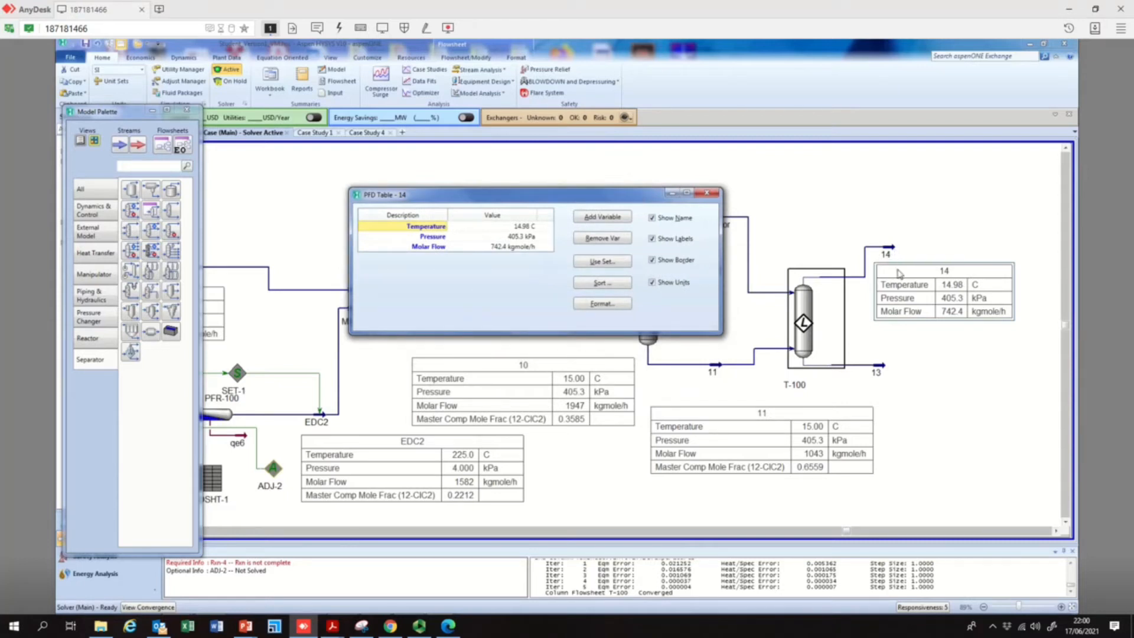
pyautogui.click(595, 219)
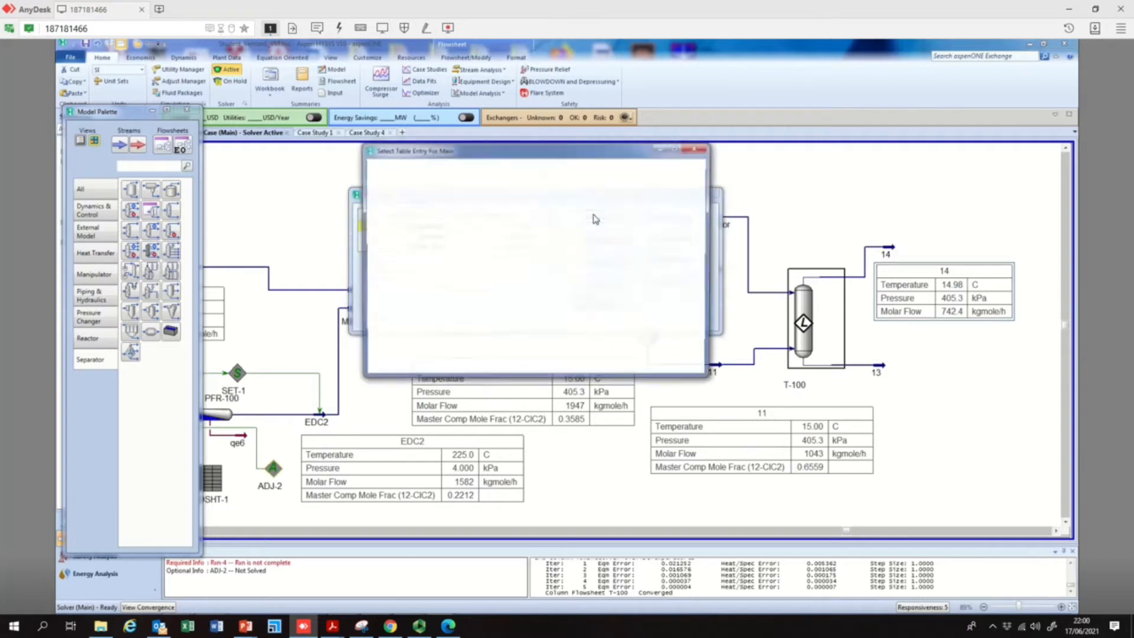
pyautogui.click(408, 232)
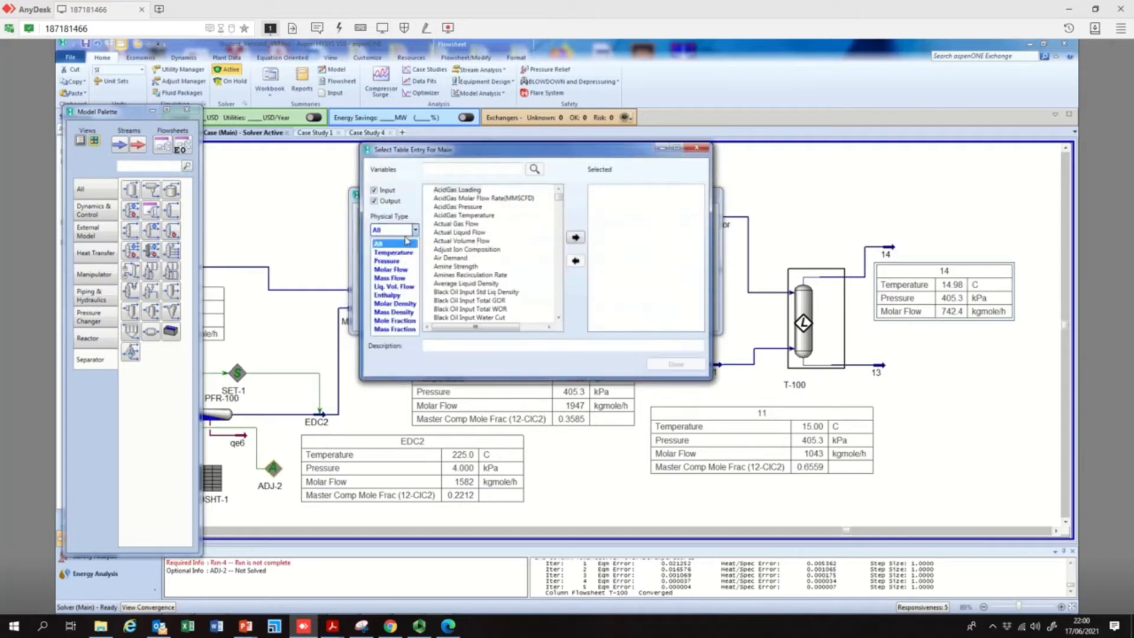
pyautogui.click(404, 320)
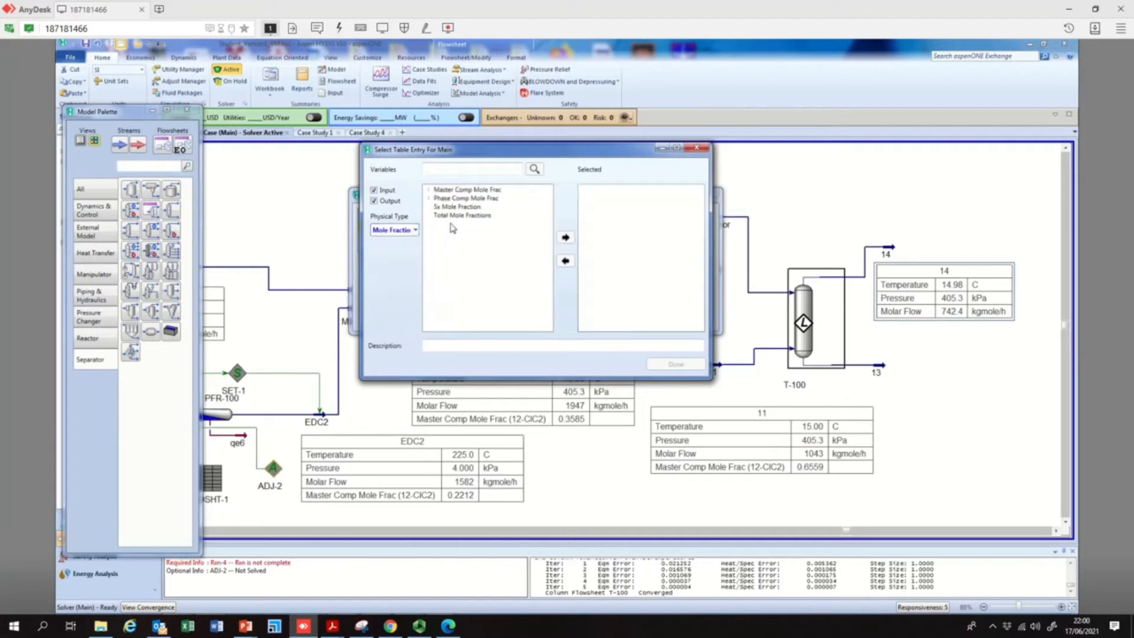
pyautogui.click(429, 189)
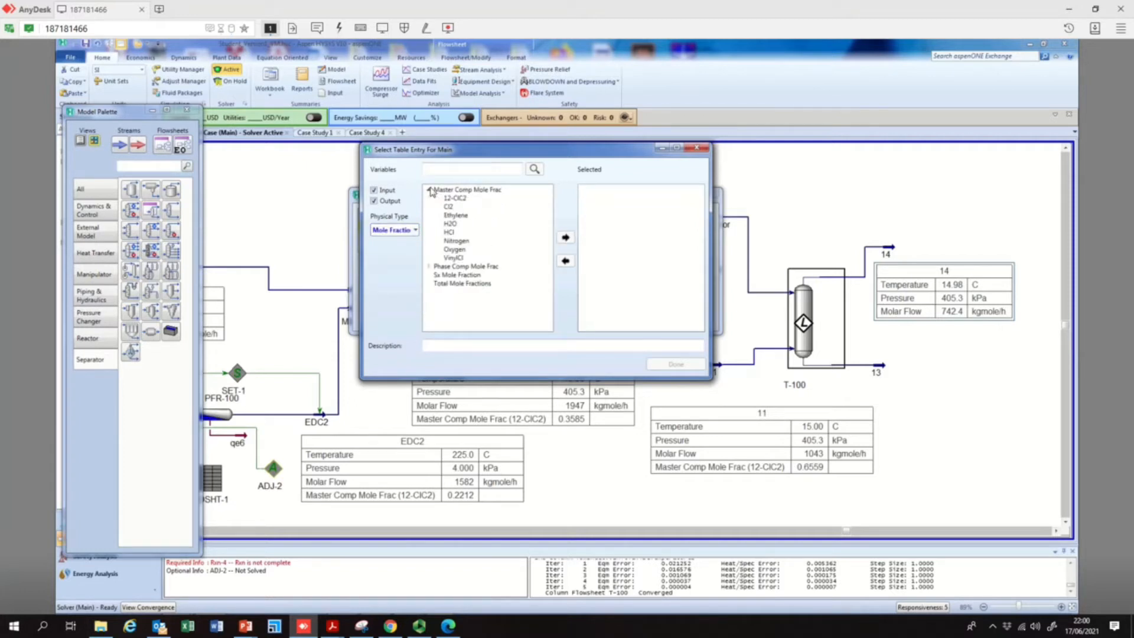
pyautogui.click(457, 199)
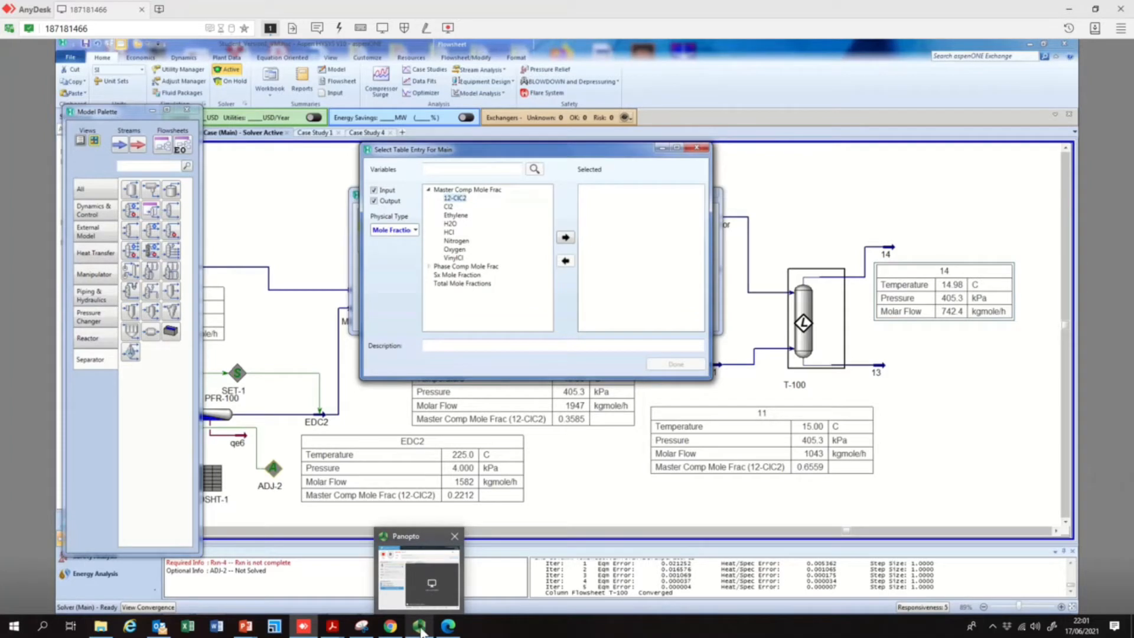
pyautogui.click(421, 629)
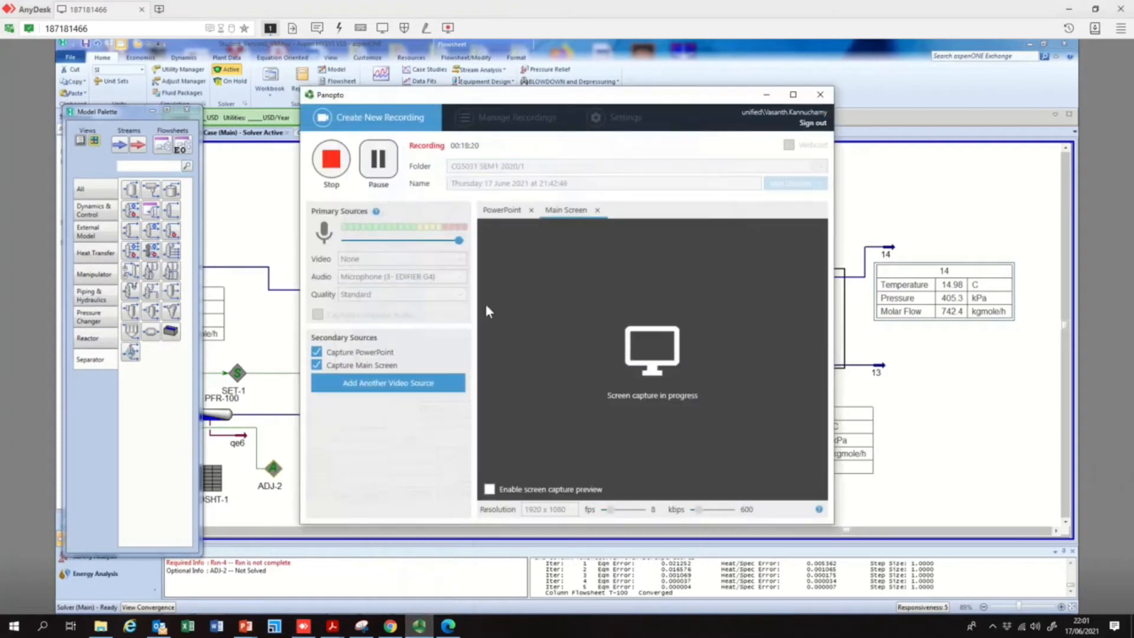
pyautogui.click(768, 96)
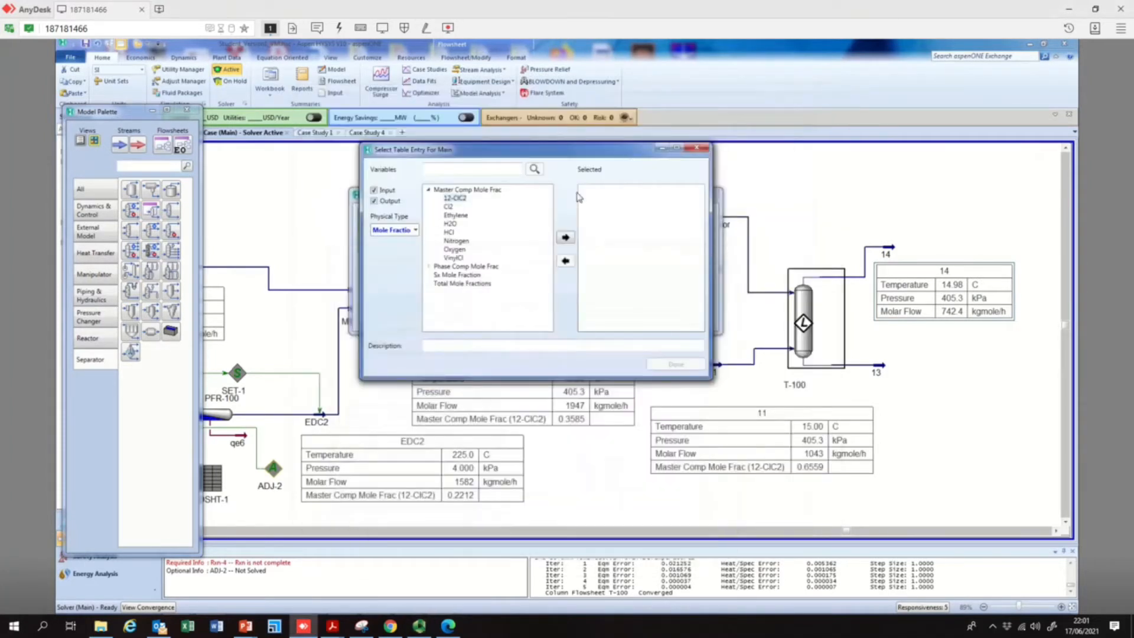
pyautogui.click(565, 237)
pyautogui.click(675, 363)
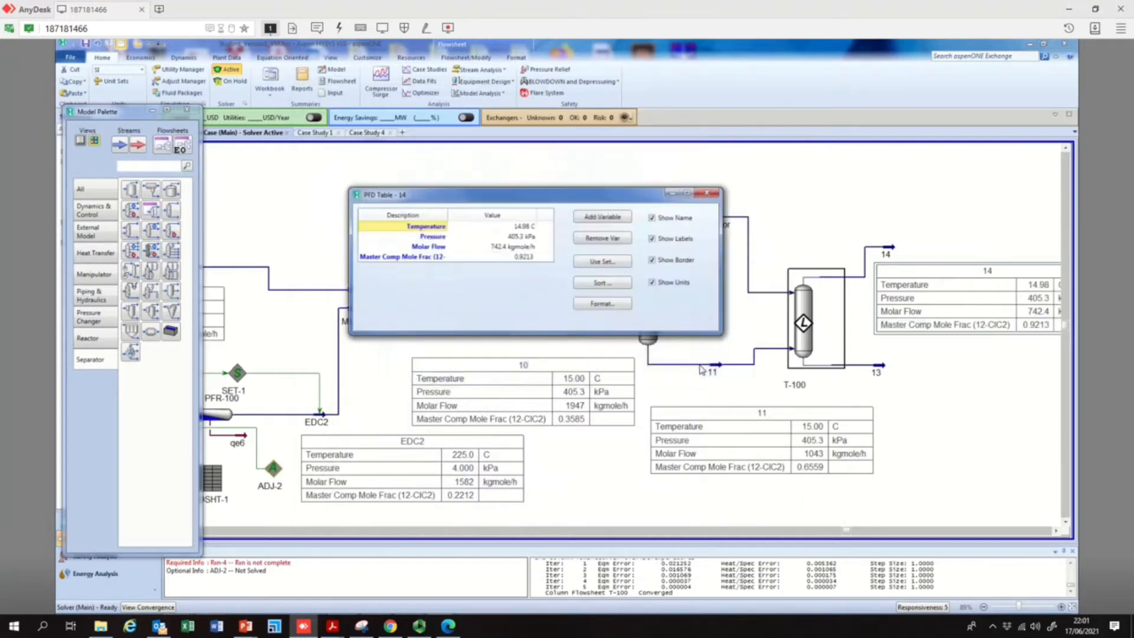
pyautogui.click(968, 276)
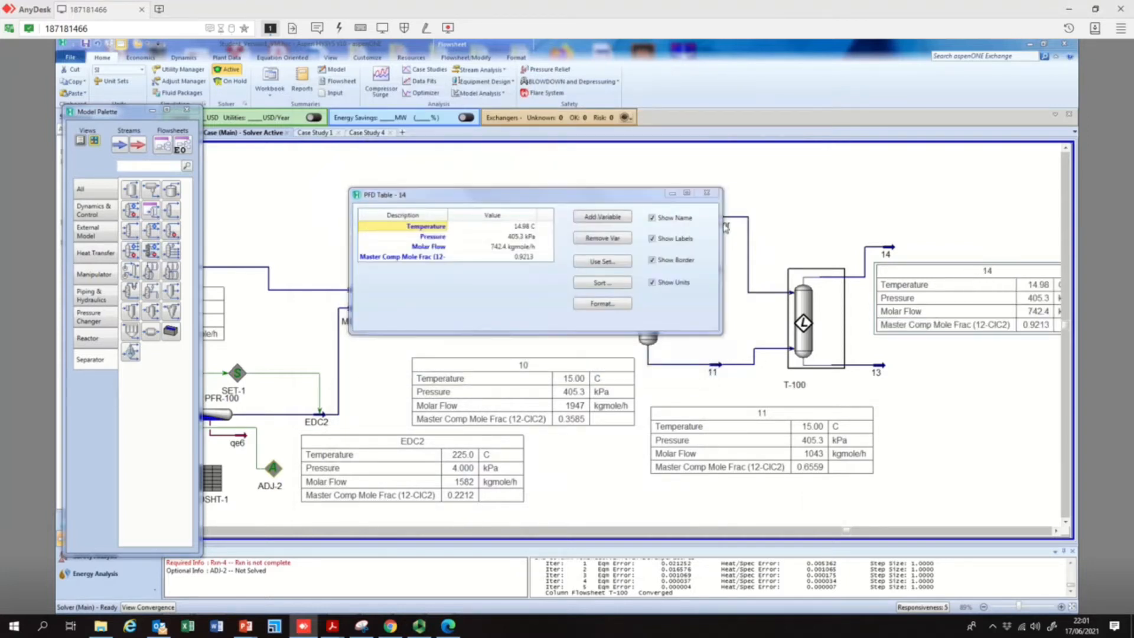
pyautogui.click(707, 193)
# Increase T-100's number of stages to 8, rerun the column, and check the solver messages
pyautogui.click(1056, 530)
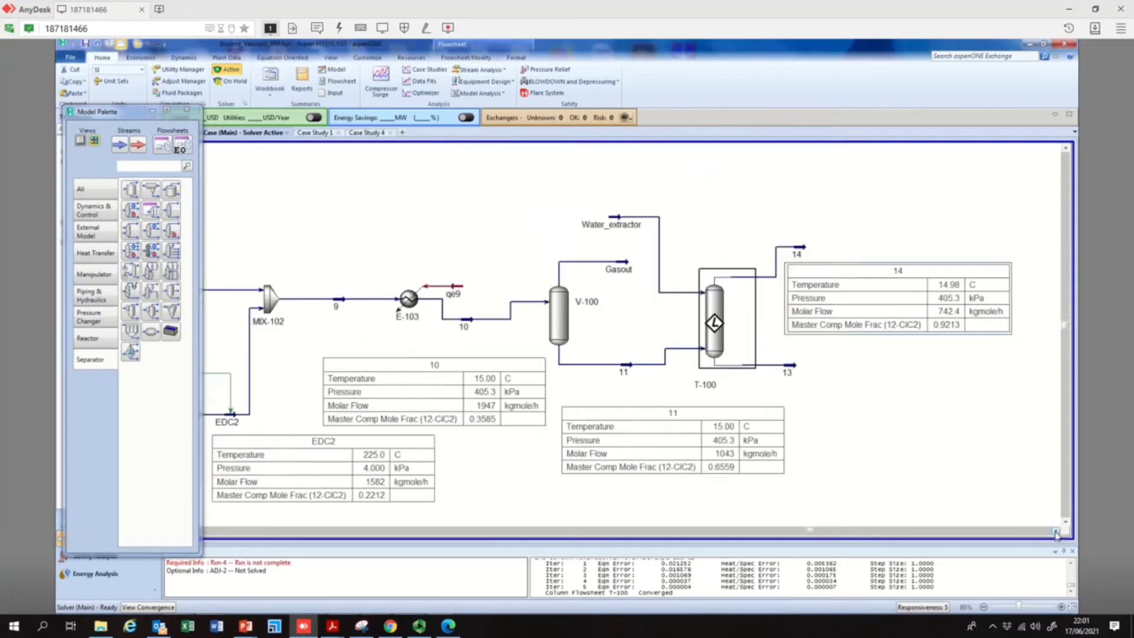
pyautogui.click(1055, 530)
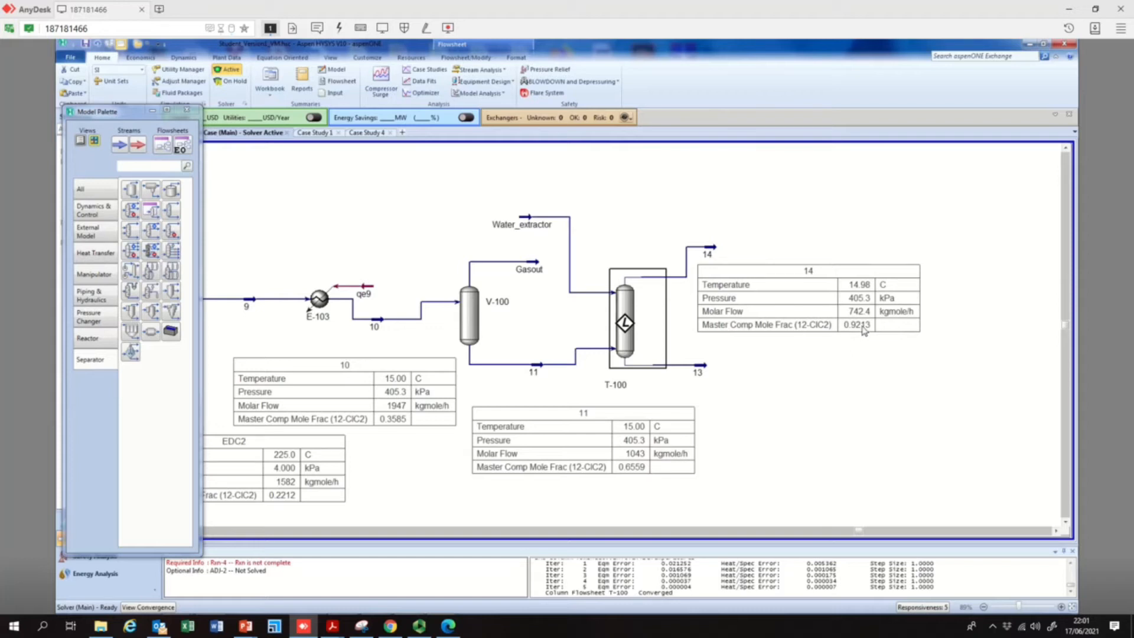
pyautogui.moveTo(376, 324)
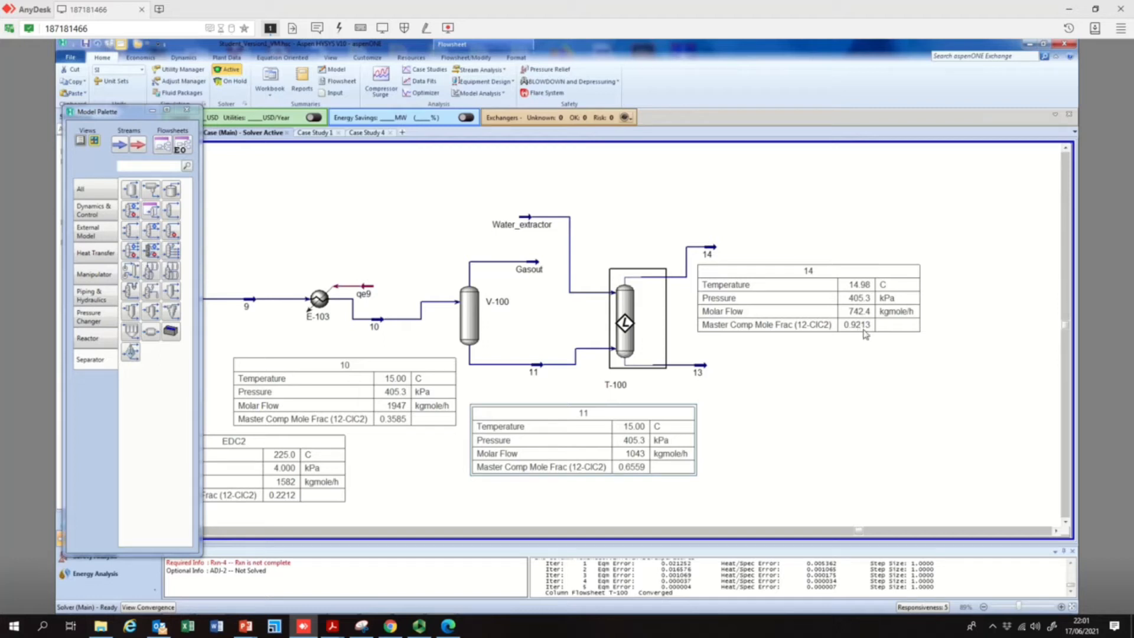
pyautogui.doubleClick(626, 324)
pyautogui.click(339, 298)
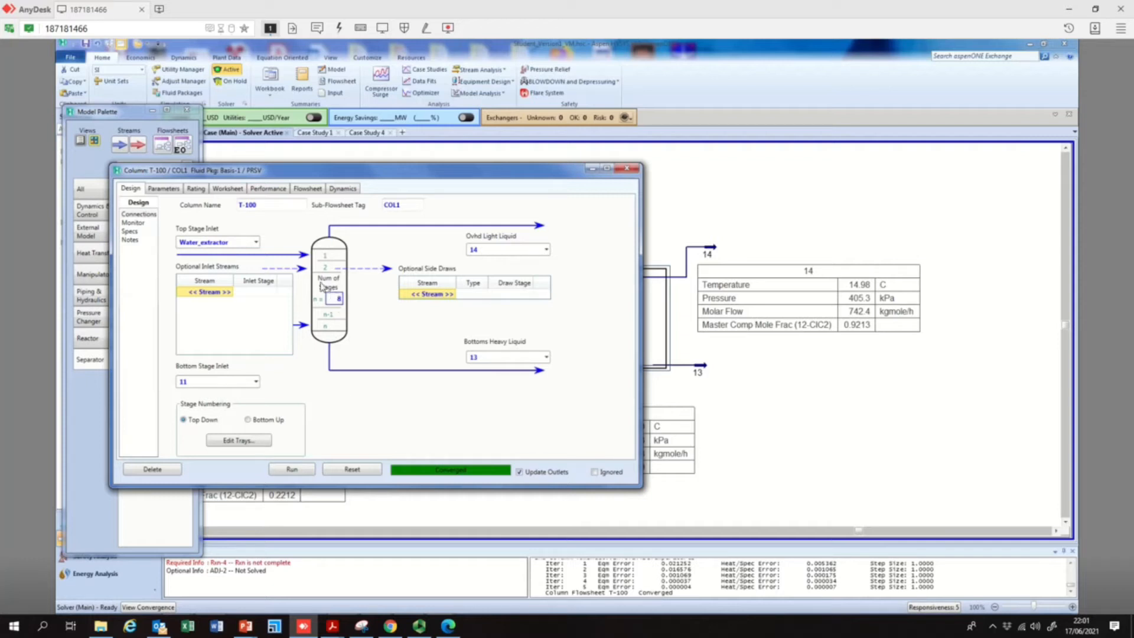
pyautogui.click(293, 471)
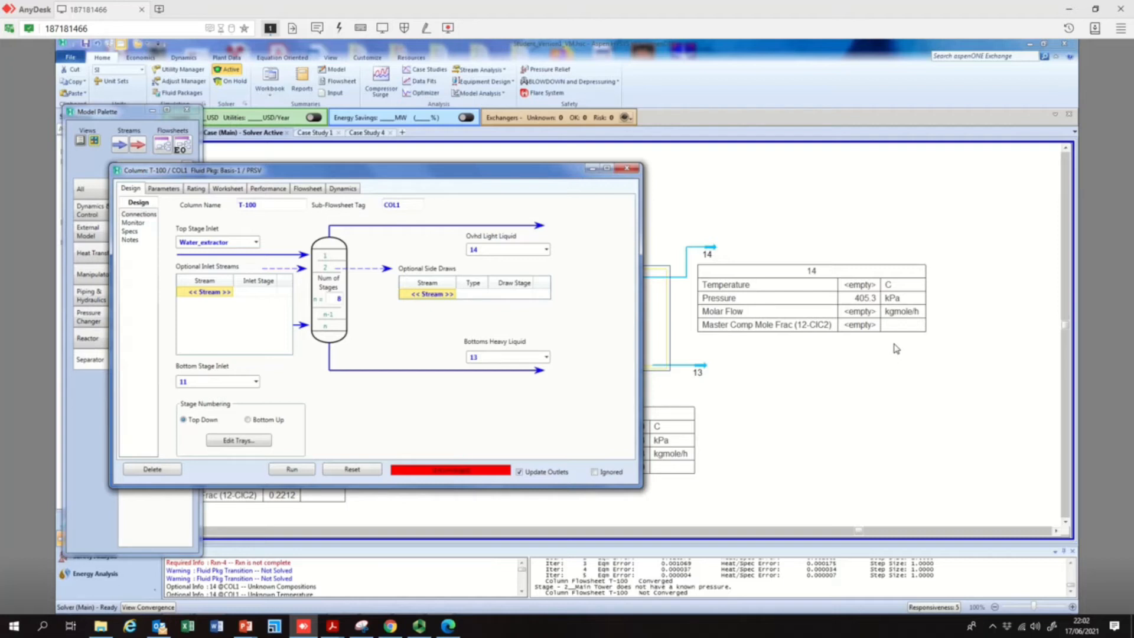
pyautogui.click(306, 471)
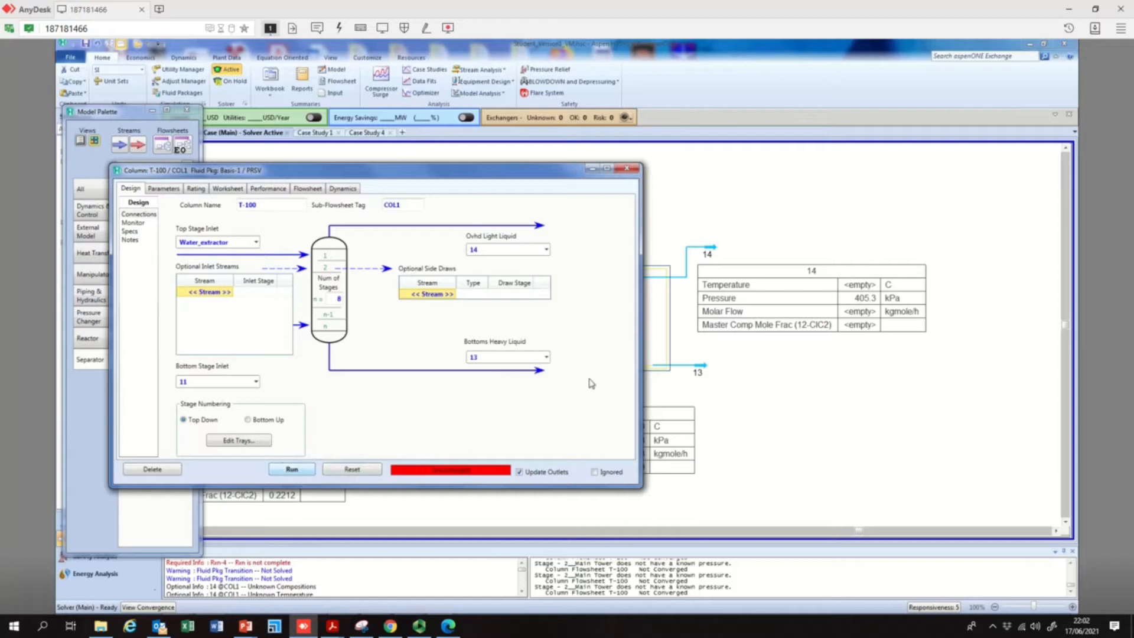
pyautogui.click(1070, 594)
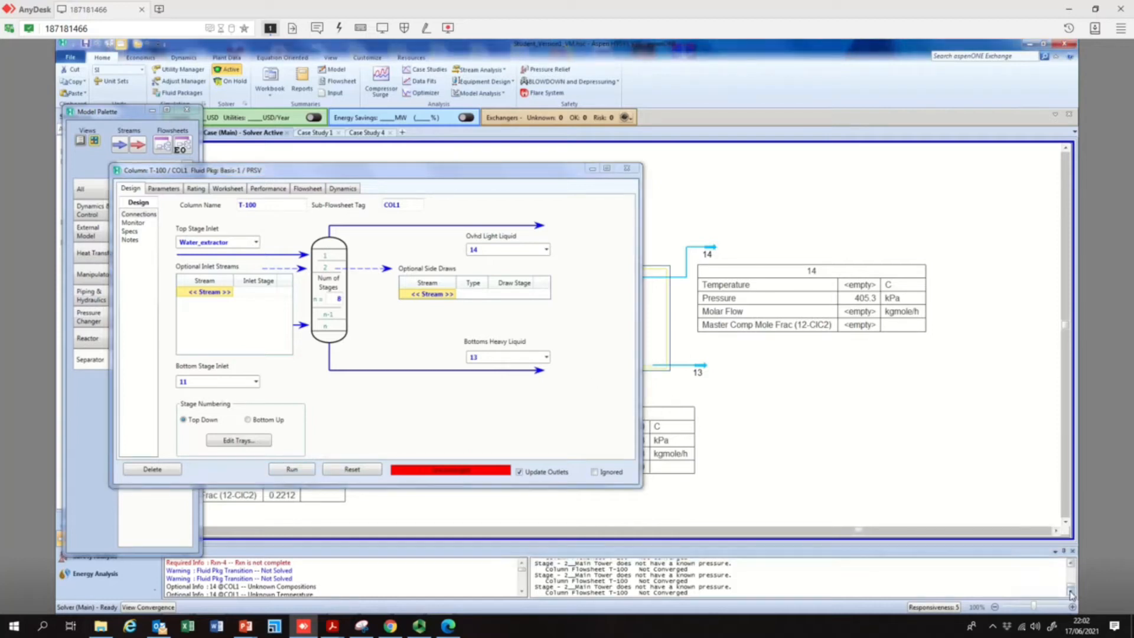
# Set T-100's number of stages back to 5, rerun the column, and close its window
pyautogui.click(339, 299)
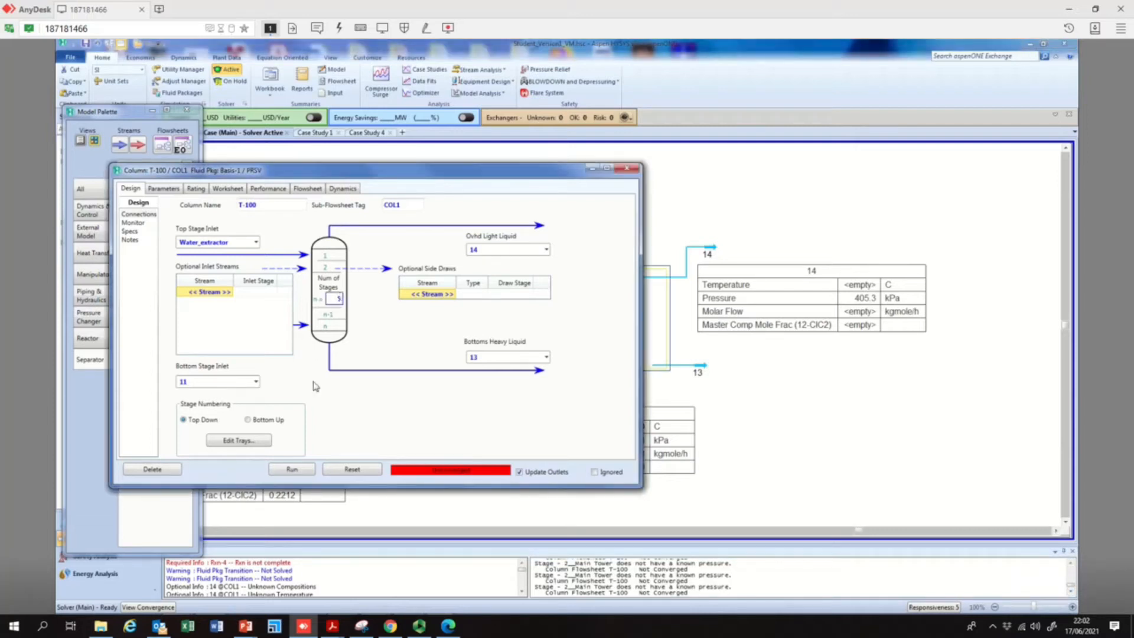
pyautogui.click(295, 470)
pyautogui.click(620, 171)
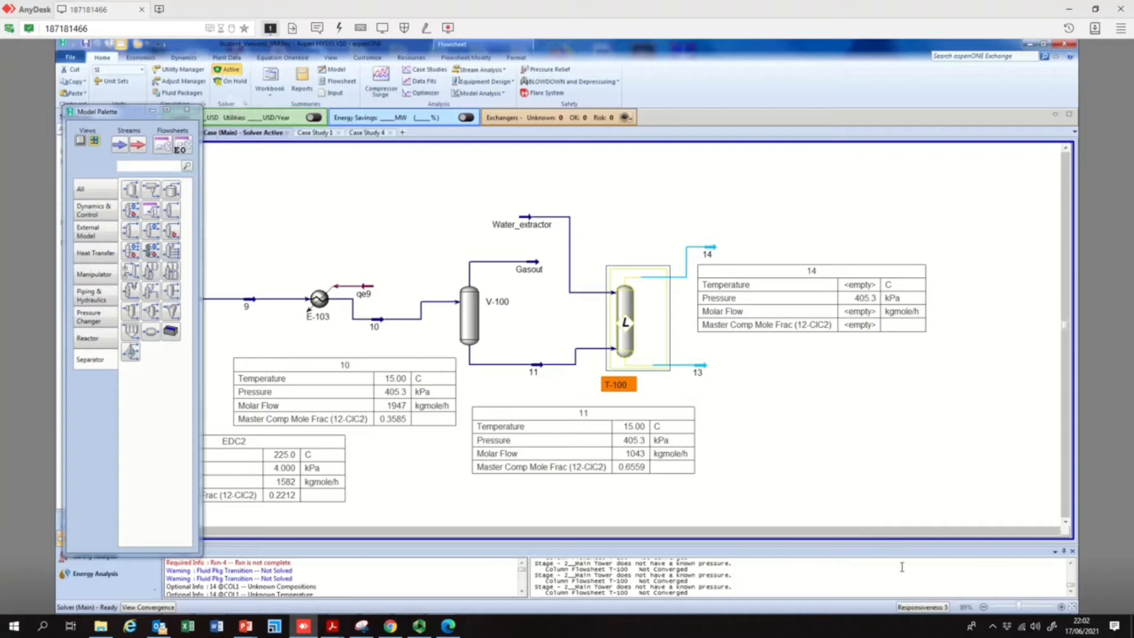
# Put the solver on hold and reactivate it to retrigger the flowsheet calculation
pyautogui.click(228, 86)
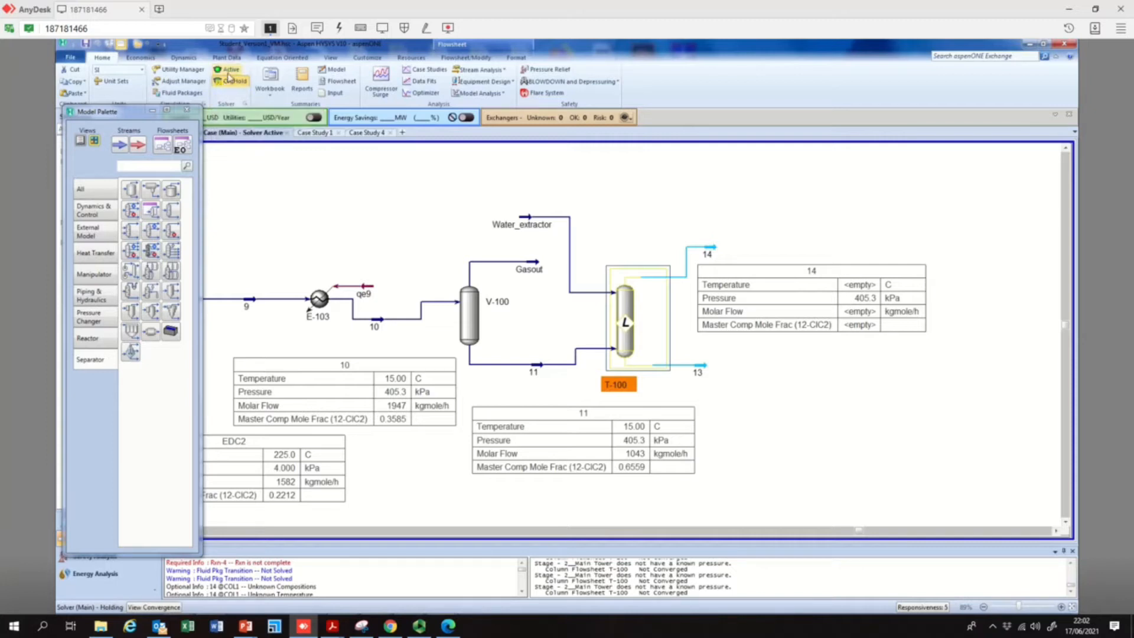
pyautogui.click(228, 72)
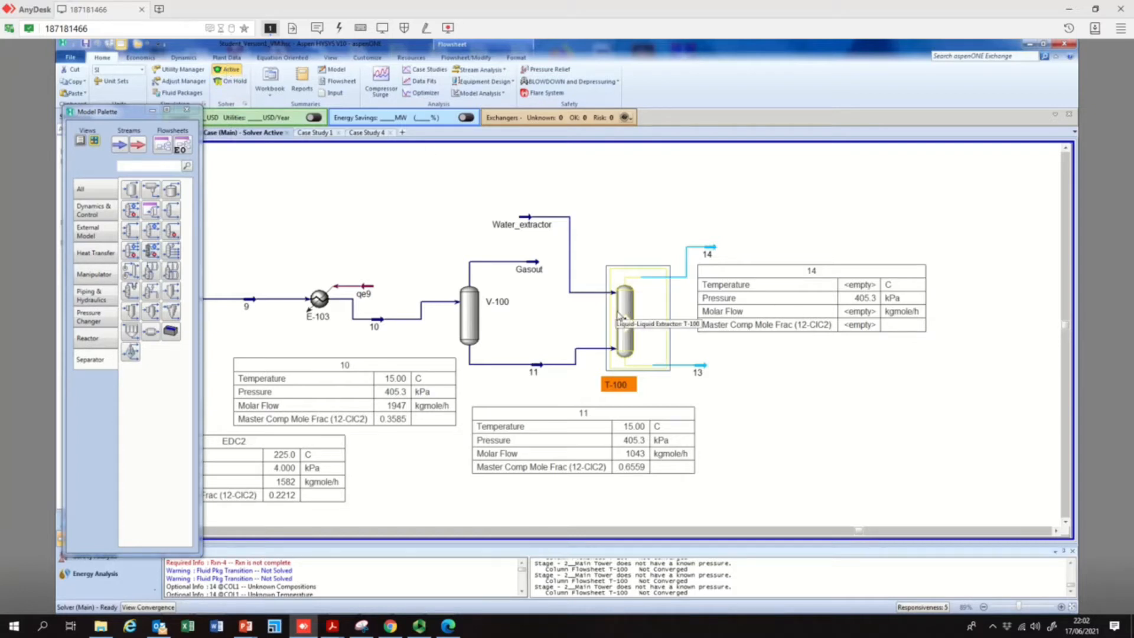
pyautogui.click(717, 286)
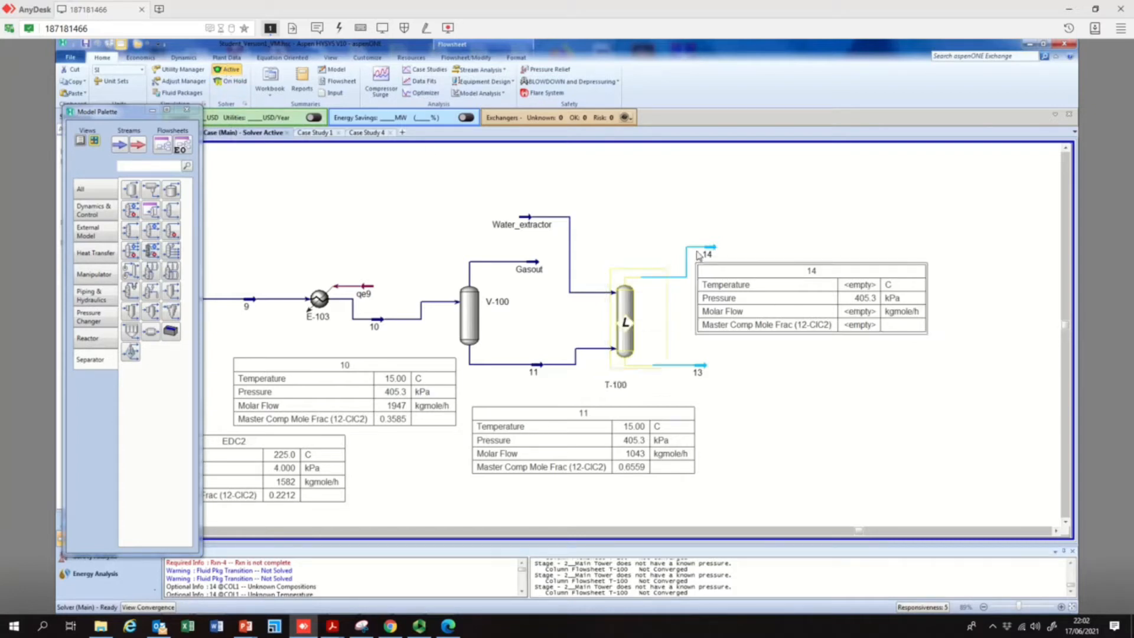
# Delete the T-100 extractor together with its outlet streams 13 and 14
pyautogui.click(624, 322)
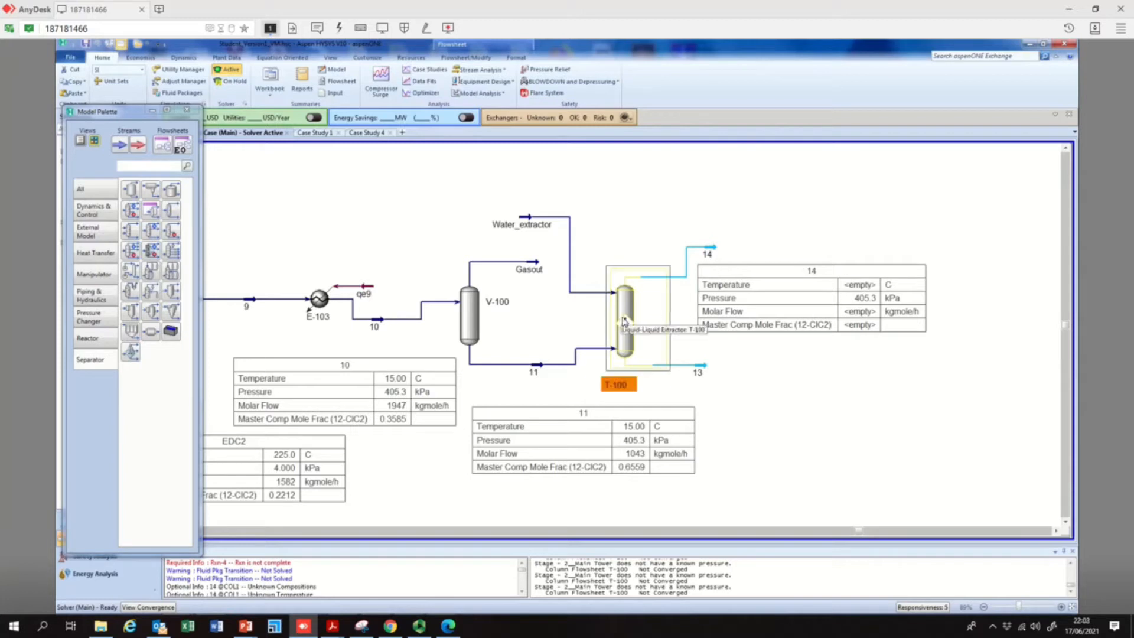
pyautogui.press('Delete')
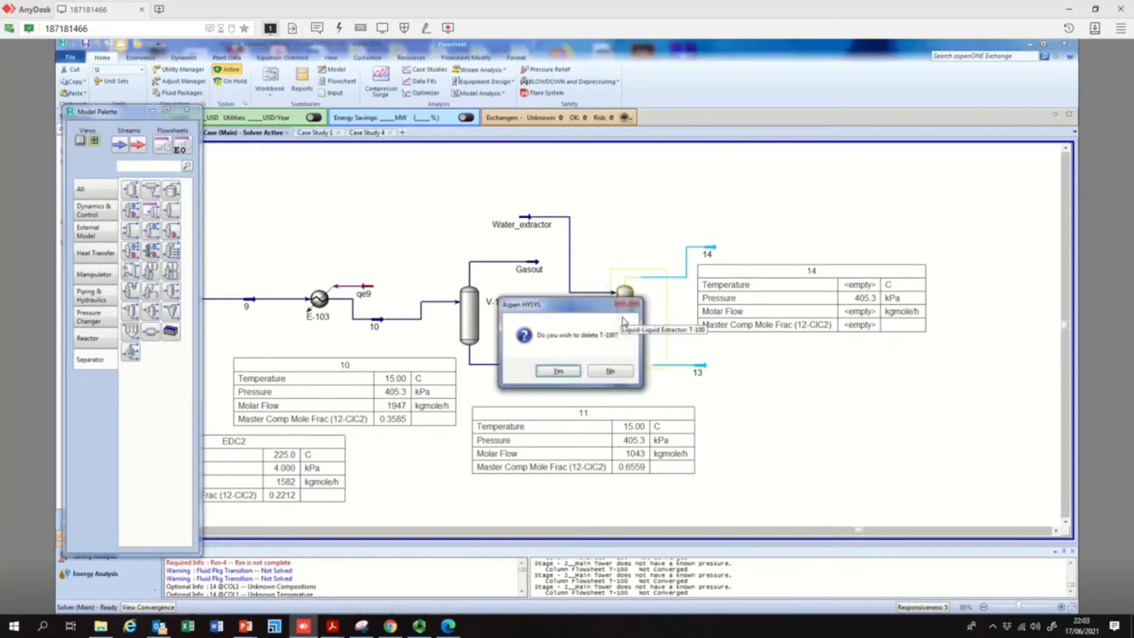
pyautogui.click(564, 376)
pyautogui.moveTo(669, 236); pyautogui.dragTo(940, 407)
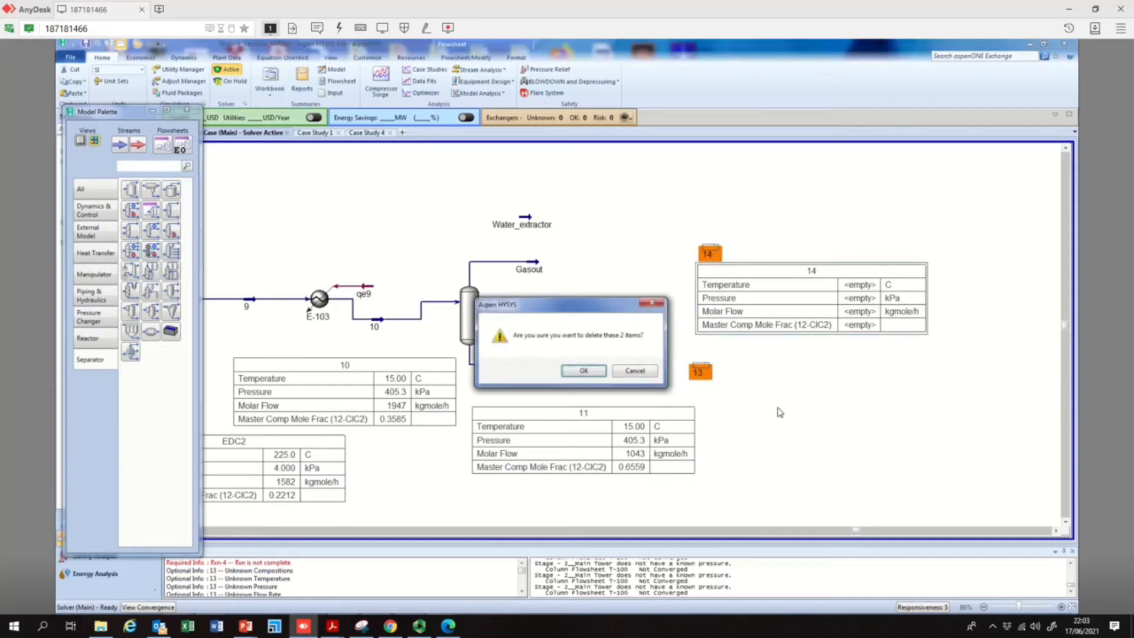
pyautogui.click(599, 371)
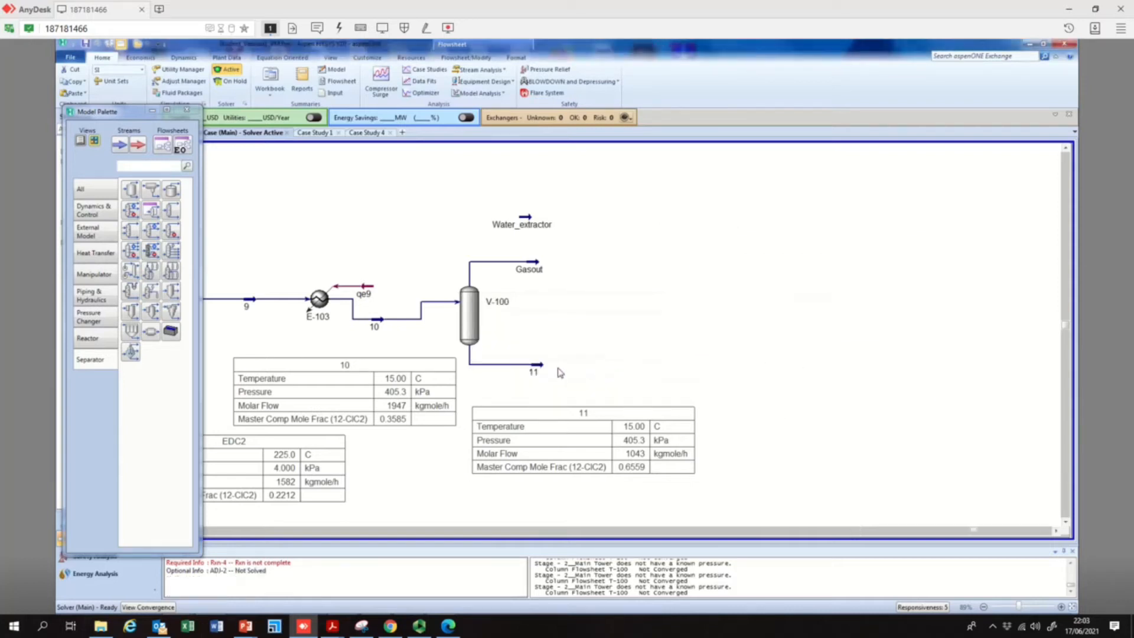
# Add a liquid-liquid extractor after V-100 with 8 stages, stream 11 entering the bottom stage and Water_extractor the top stage
pyautogui.click(131, 277)
pyautogui.click(598, 363)
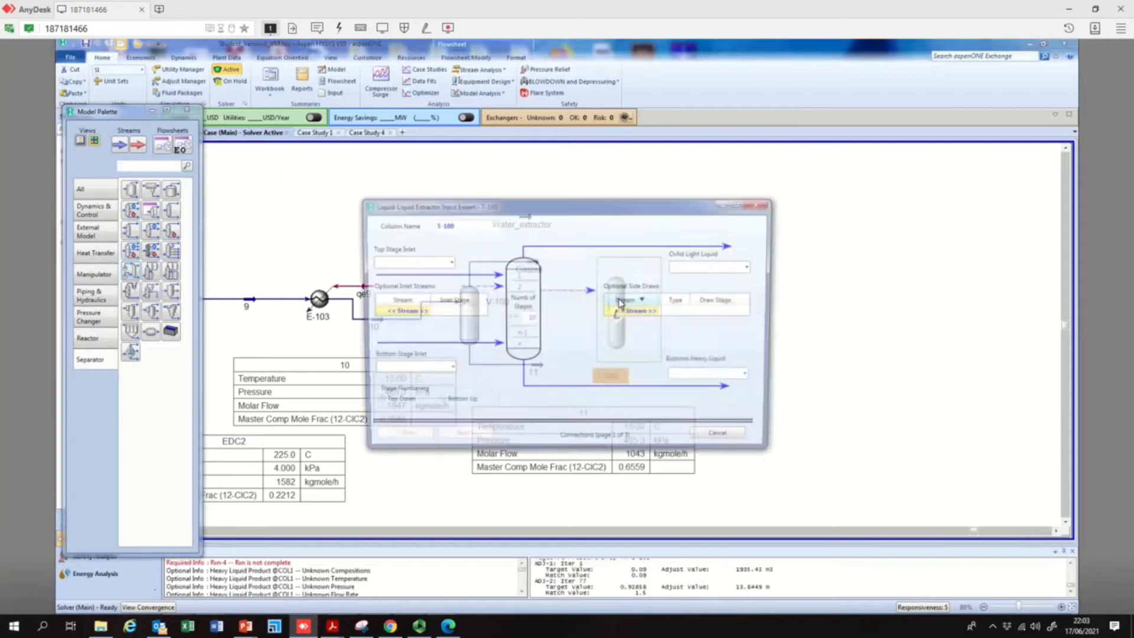
pyautogui.click(448, 370)
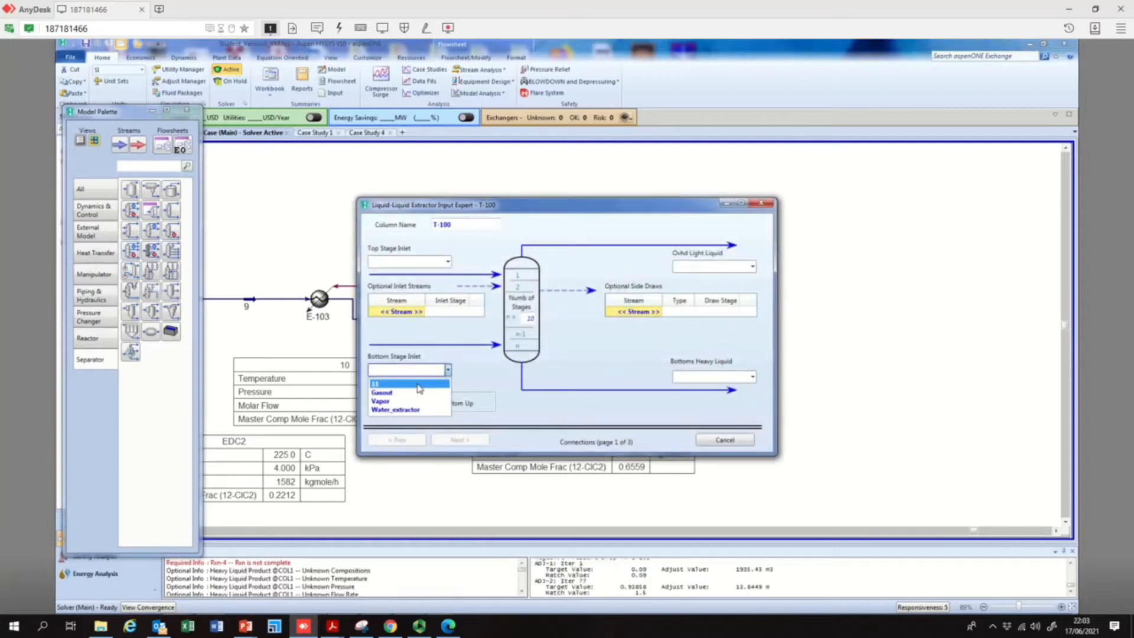
pyautogui.click(419, 384)
pyautogui.click(526, 319)
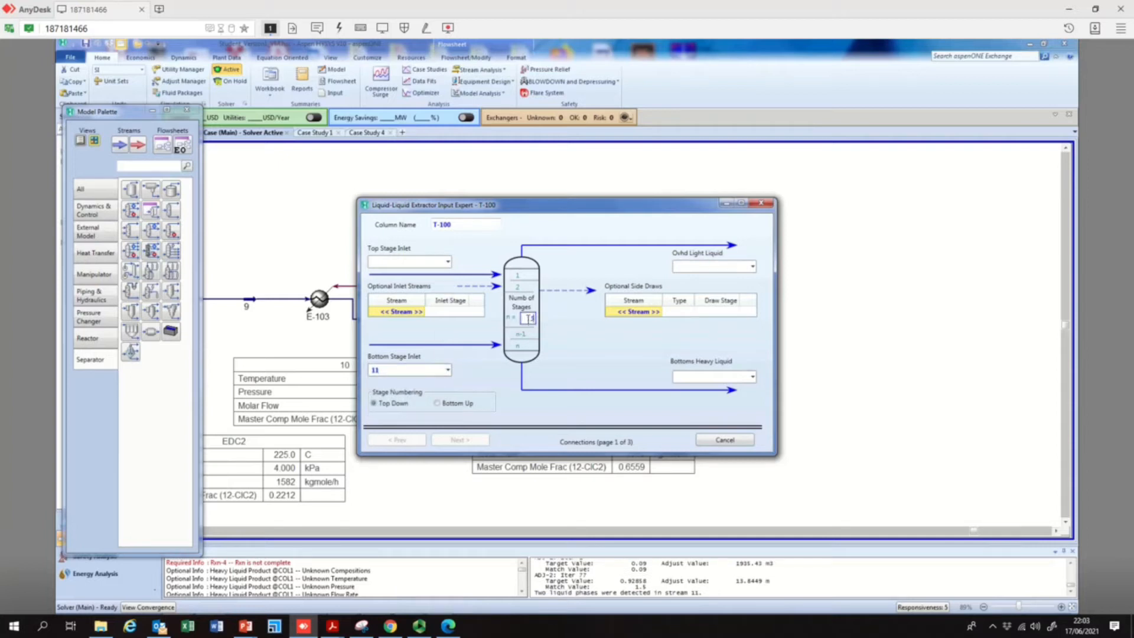
pyautogui.write('8')
pyautogui.moveTo(477, 210); pyautogui.dragTo(833, 228)
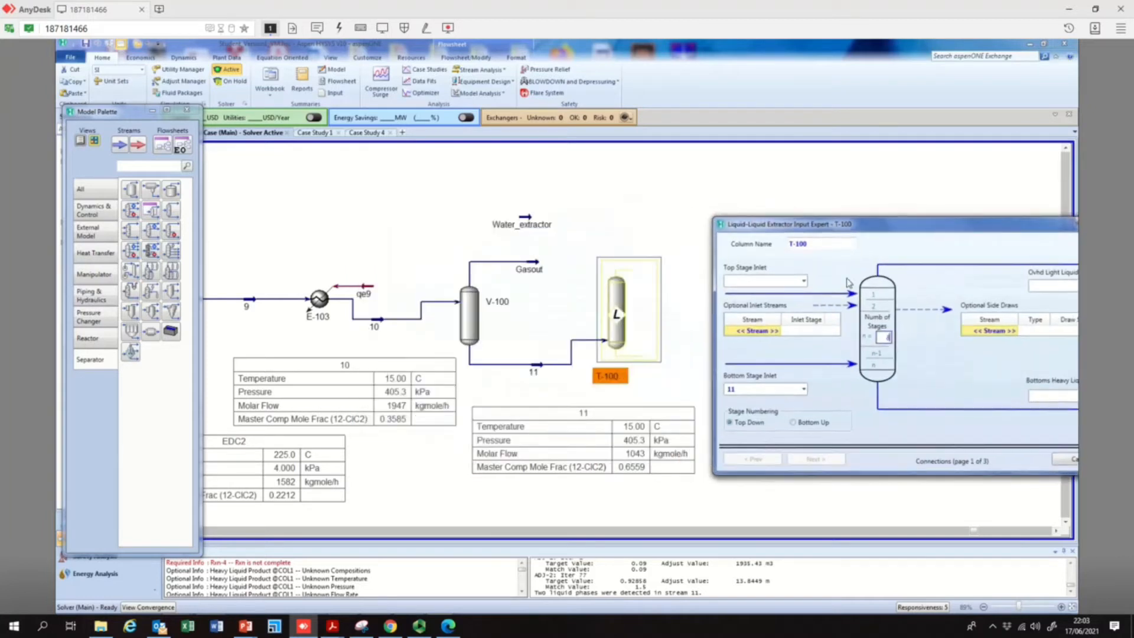
pyautogui.click(803, 280)
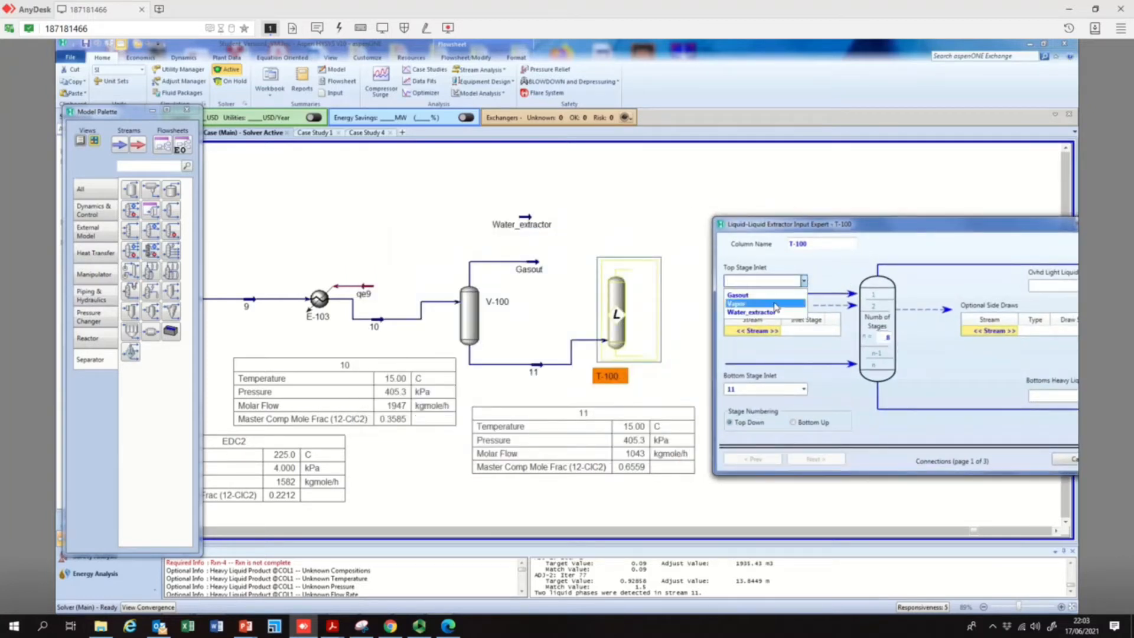
pyautogui.click(762, 312)
# Assign stream 12 as T-100's overhead light liquid outlet and stream 13 as its bottoms heavy liquid outlet
pyautogui.moveTo(924, 232); pyautogui.dragTo(387, 296)
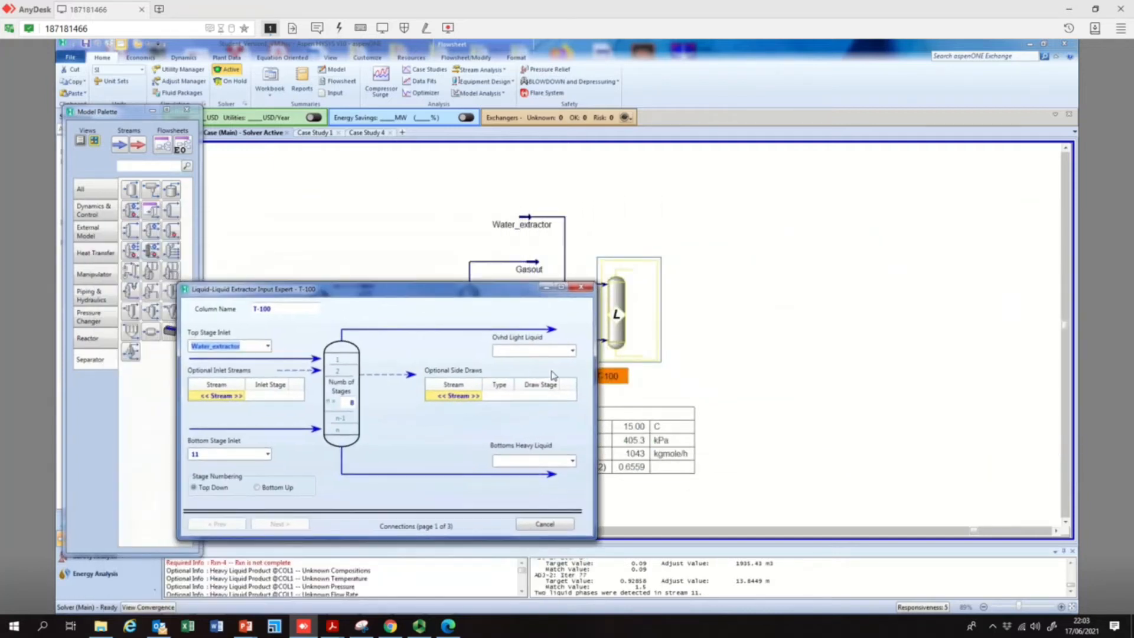
pyautogui.click(538, 351)
pyautogui.write('12')
pyautogui.click(523, 460)
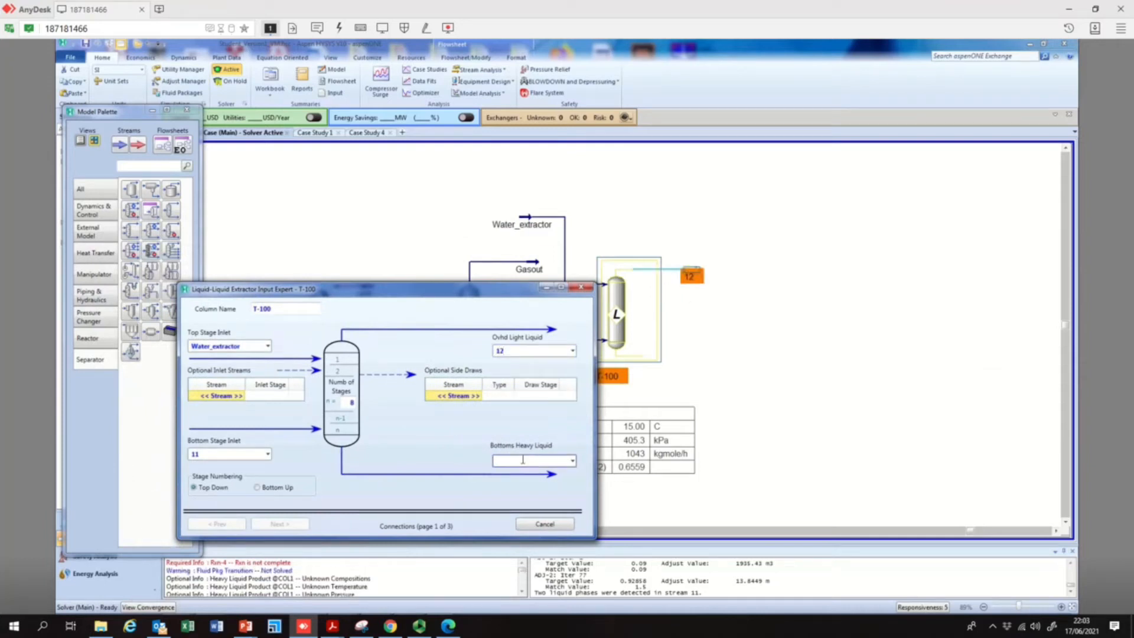
pyautogui.press('Return')
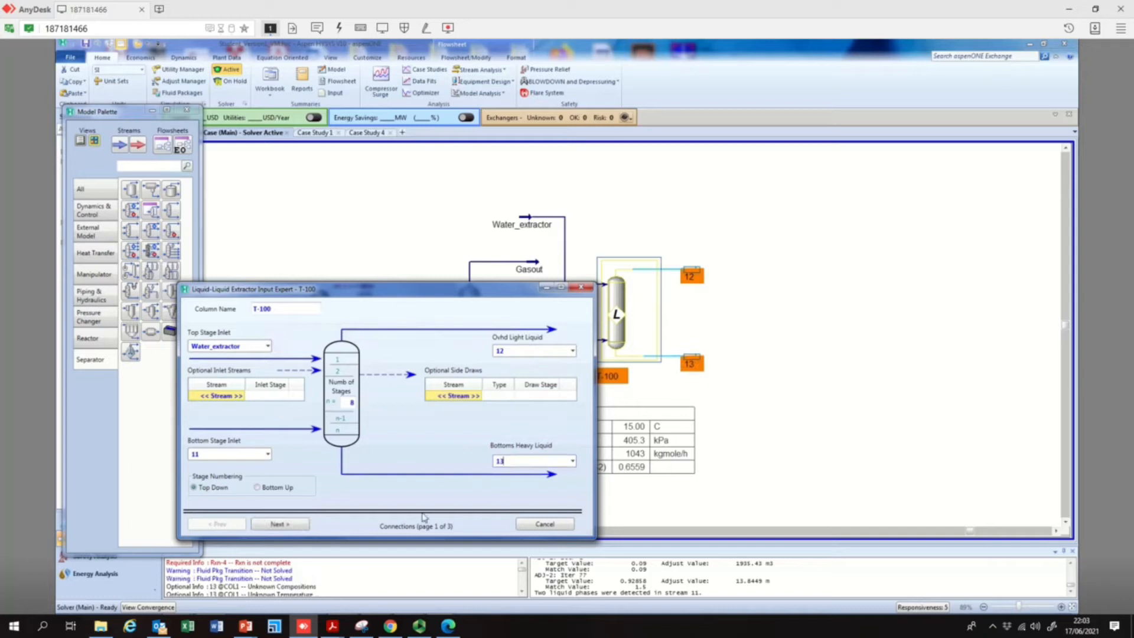
# Set both the top and bottom stage pressures of T-100 to 4 atm
pyautogui.click(279, 523)
pyautogui.click(404, 357)
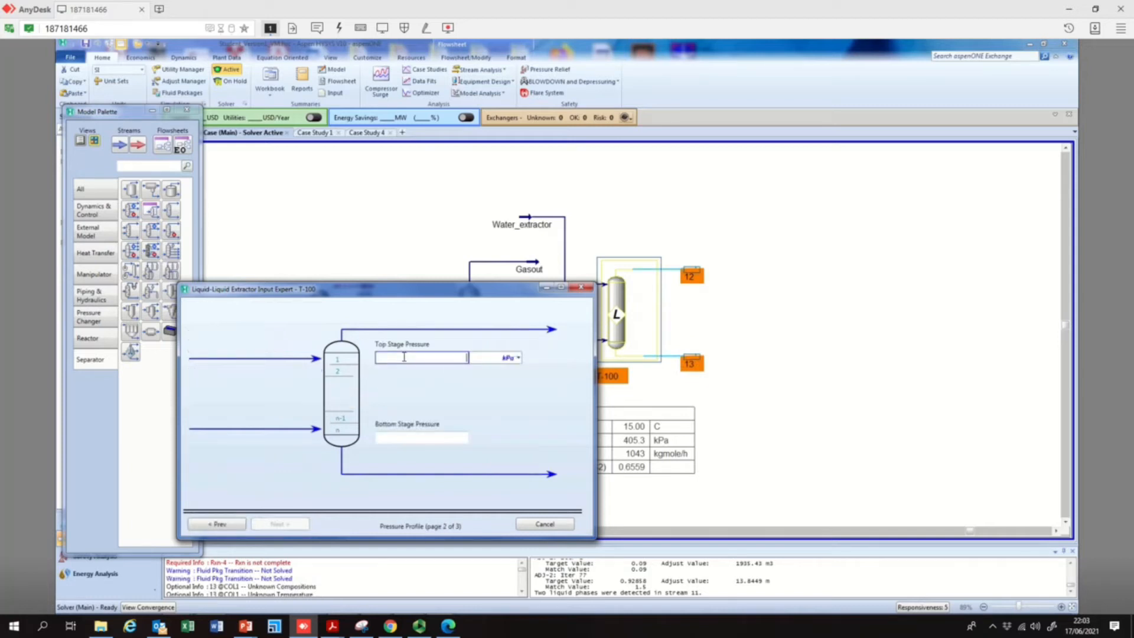
pyautogui.write('4')
pyautogui.click(512, 359)
pyautogui.click(480, 432)
pyautogui.click(437, 437)
pyautogui.click(518, 437)
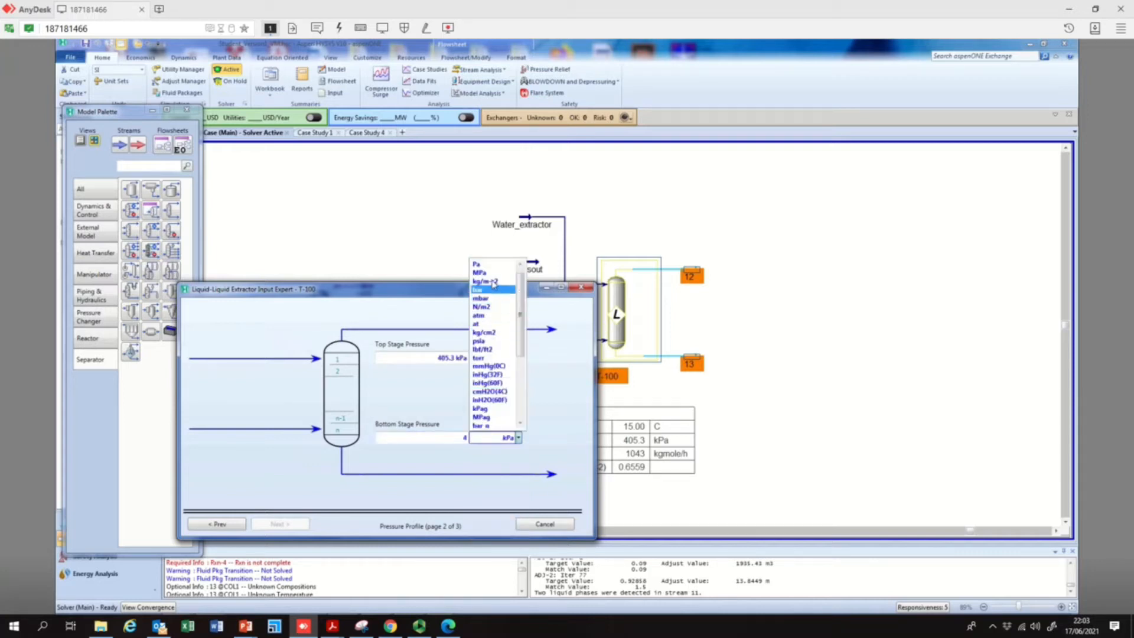
pyautogui.click(479, 315)
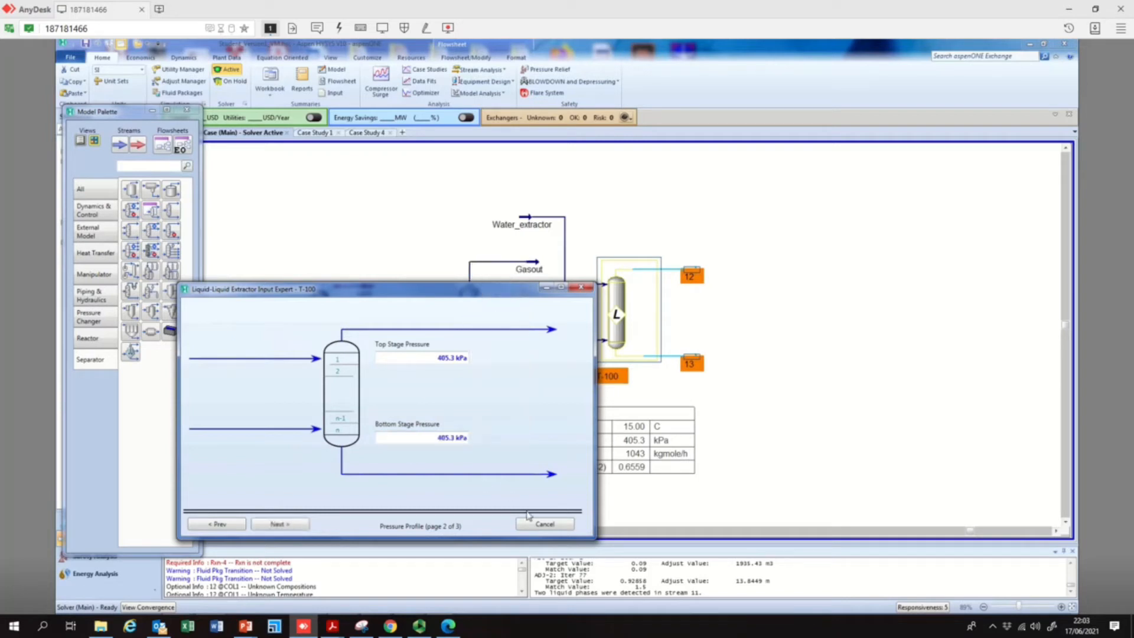
# Enter 15 °C as T-100's top and bottom stage temperature estimates, finish the setup, and run the column
pyautogui.click(279, 524)
pyautogui.click(418, 363)
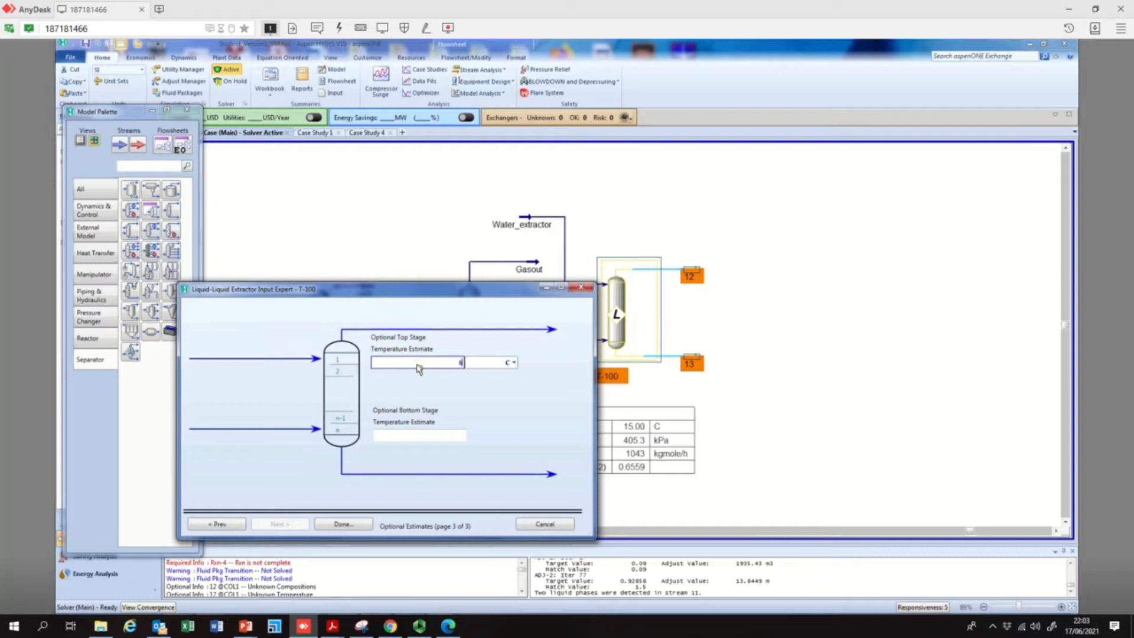
pyautogui.write('15')
pyautogui.press('Return')
pyautogui.click(426, 435)
pyautogui.write('15')
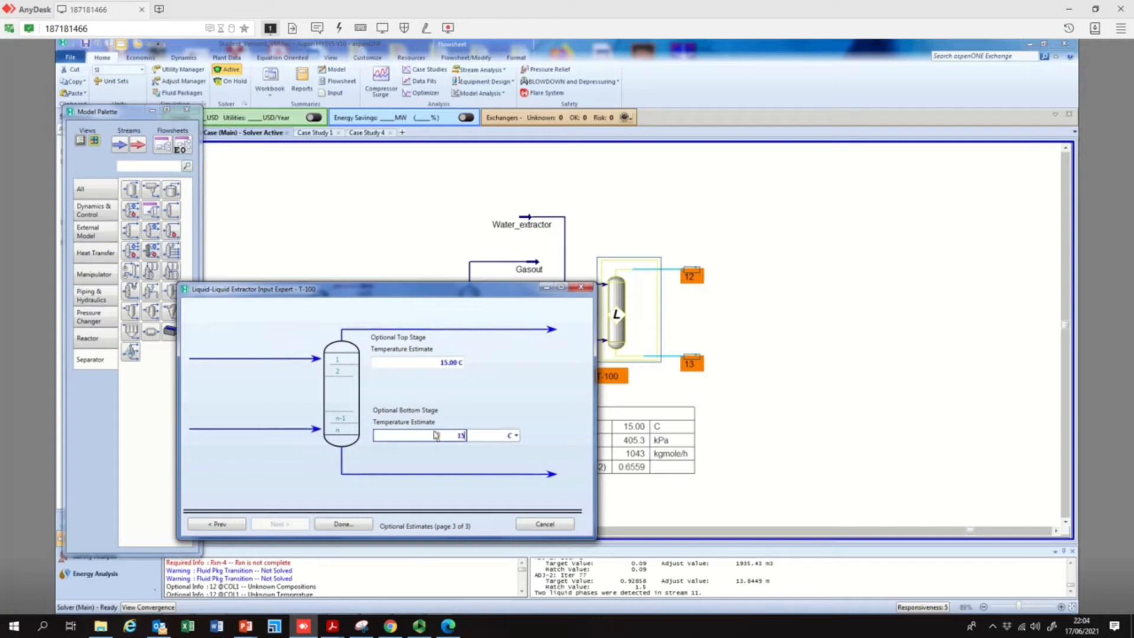
pyautogui.click(348, 524)
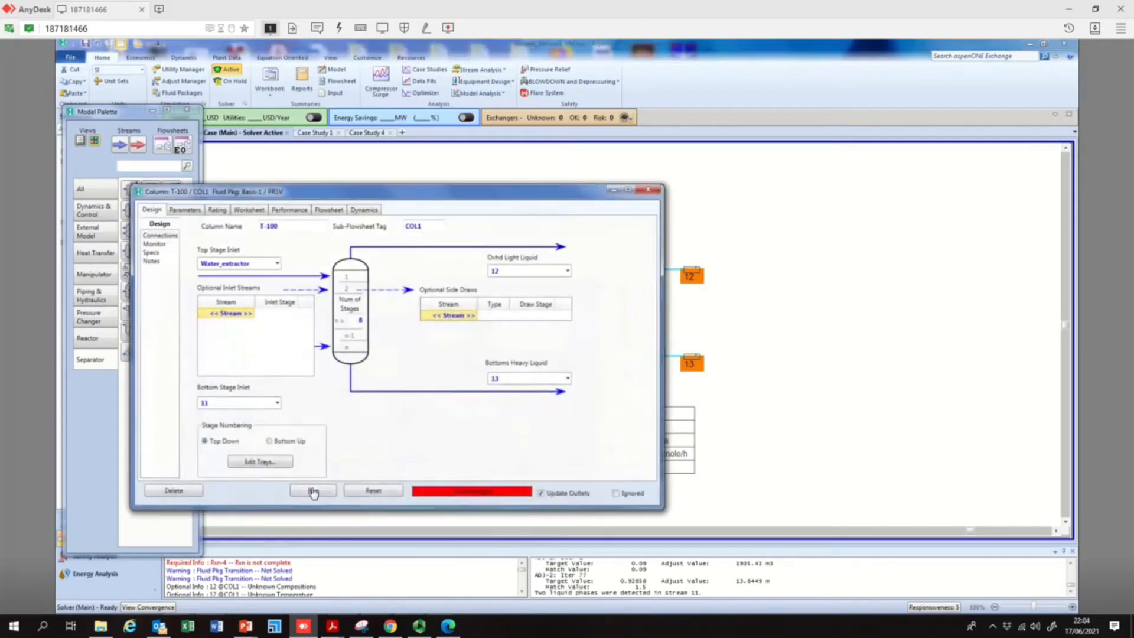
pyautogui.click(313, 491)
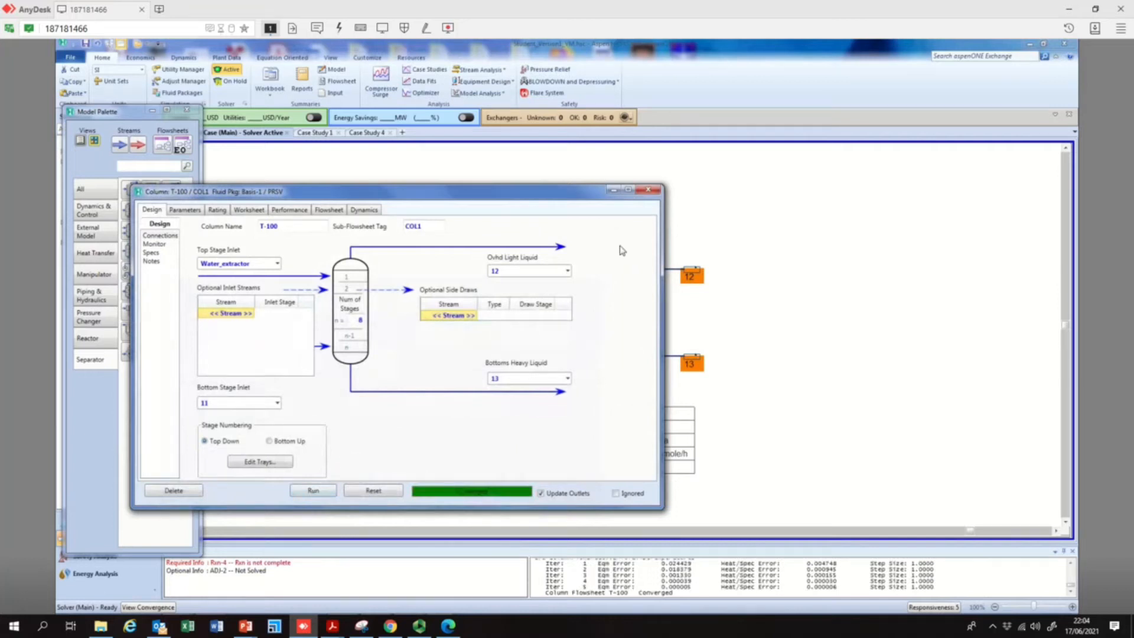
pyautogui.click(649, 189)
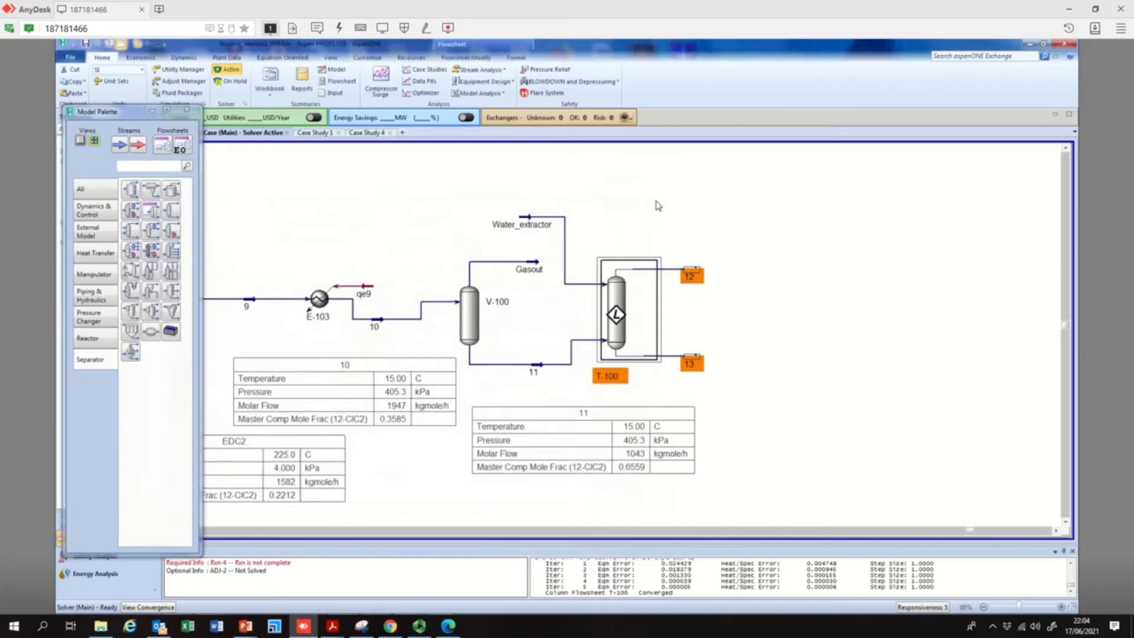
# Move stream 12 farther from T-100 and show its property table on the flowsheet
pyautogui.moveTo(700, 274); pyautogui.dragTo(750, 277)
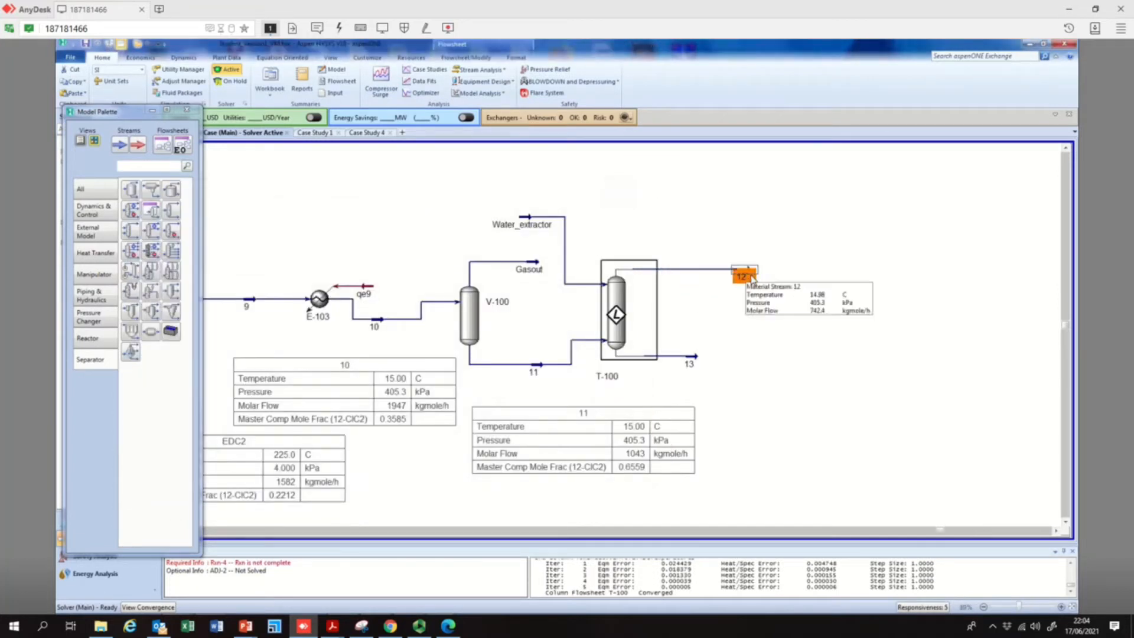
pyautogui.doubleClick(744, 276)
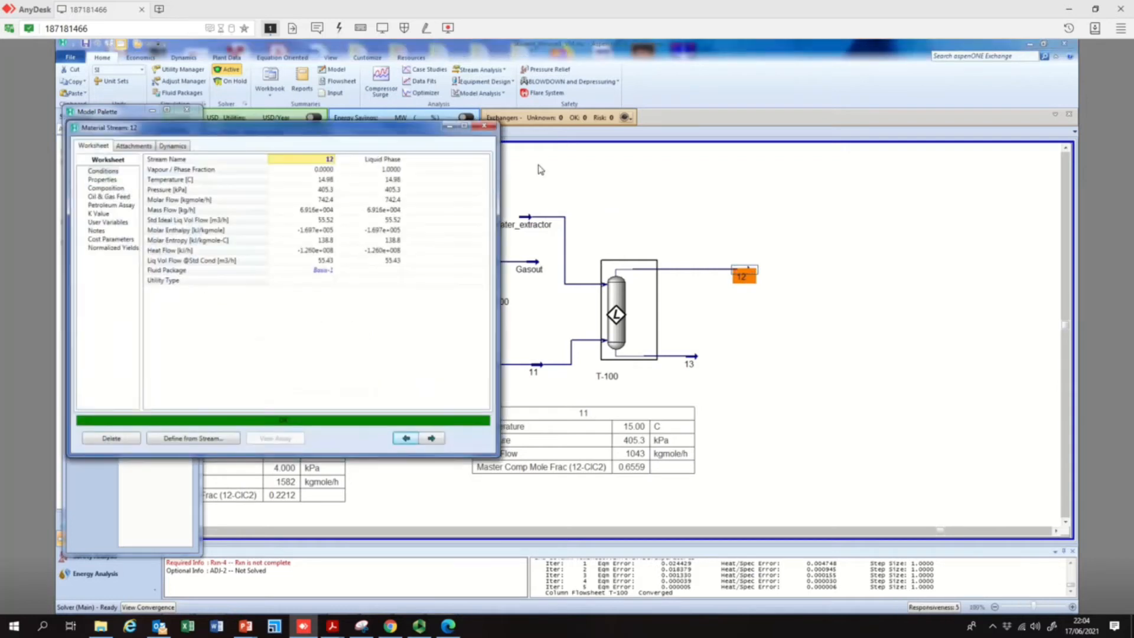
pyautogui.click(485, 126)
pyautogui.rightClick(744, 276)
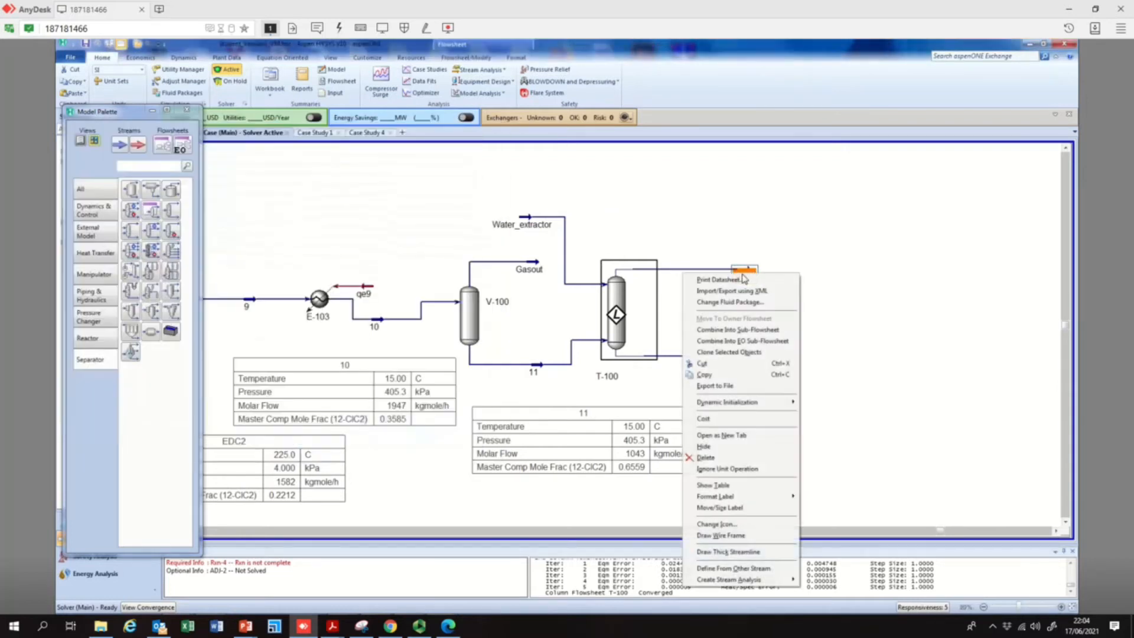
pyautogui.click(713, 485)
pyautogui.moveTo(804, 311); pyautogui.dragTo(800, 322)
# Add the 12-ClC2 Master Comp Mole Frac variable to stream 12's table
pyautogui.doubleClick(800, 320)
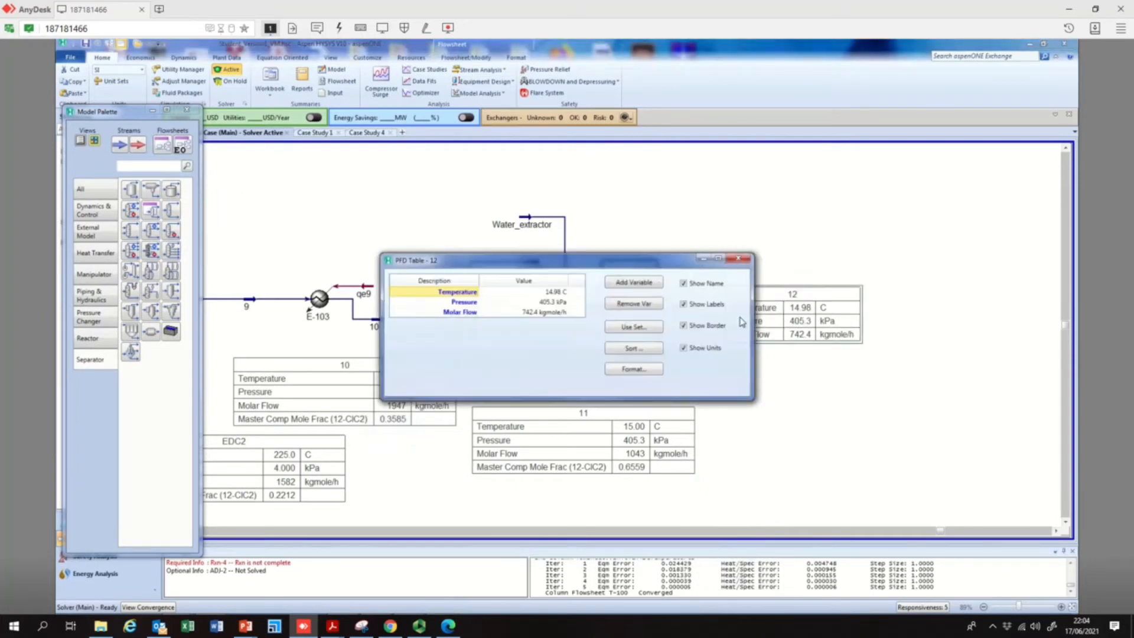
pyautogui.click(634, 283)
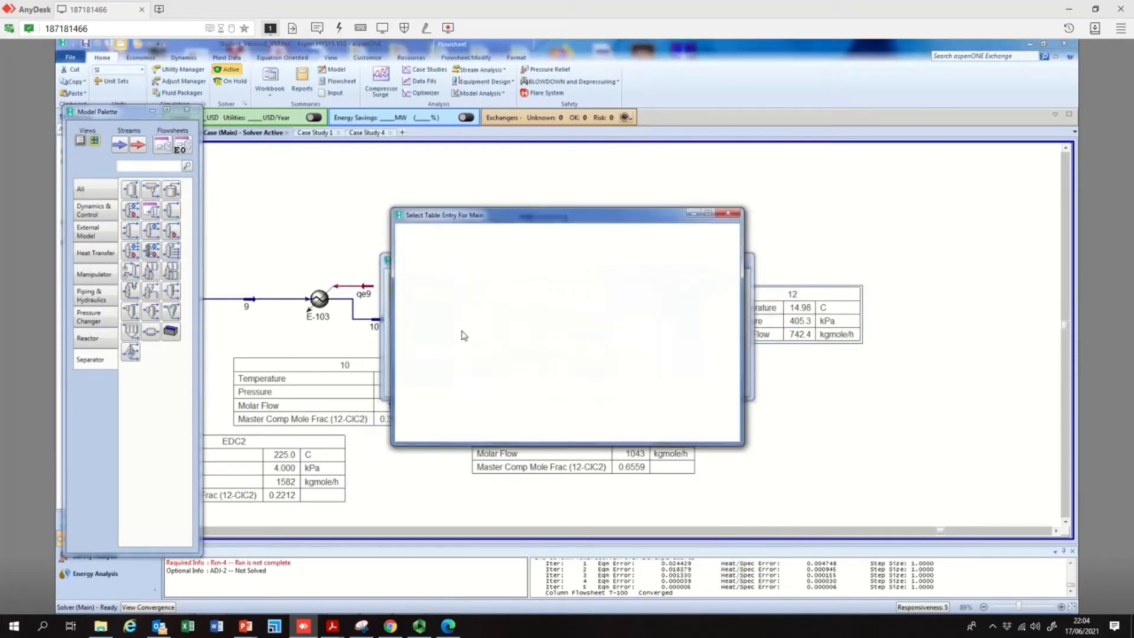
pyautogui.click(426, 296)
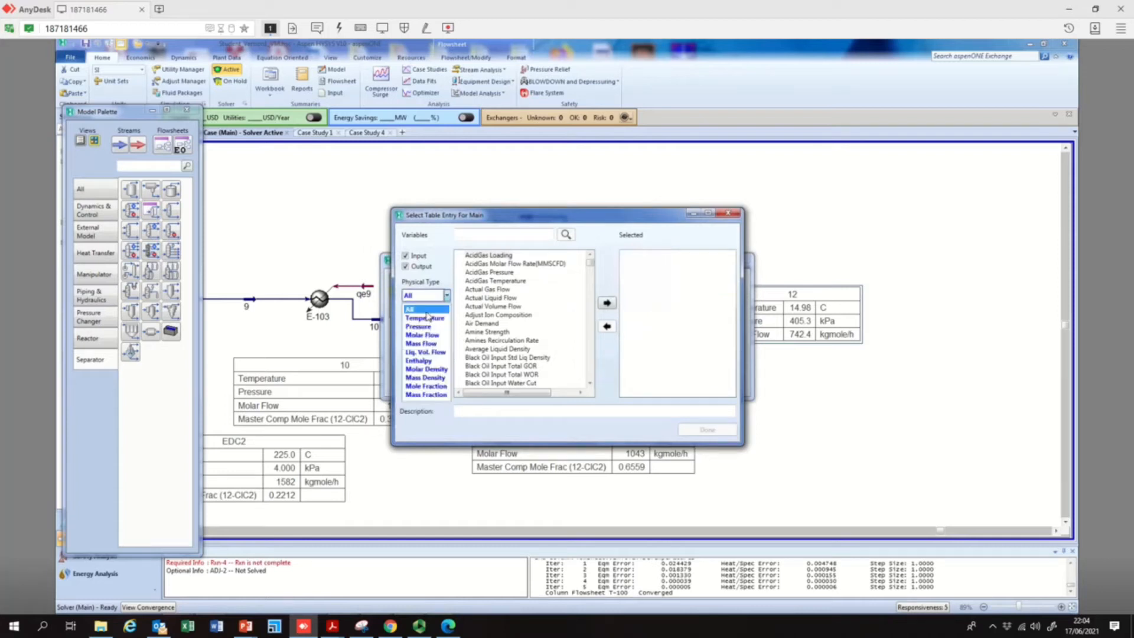
pyautogui.click(421, 386)
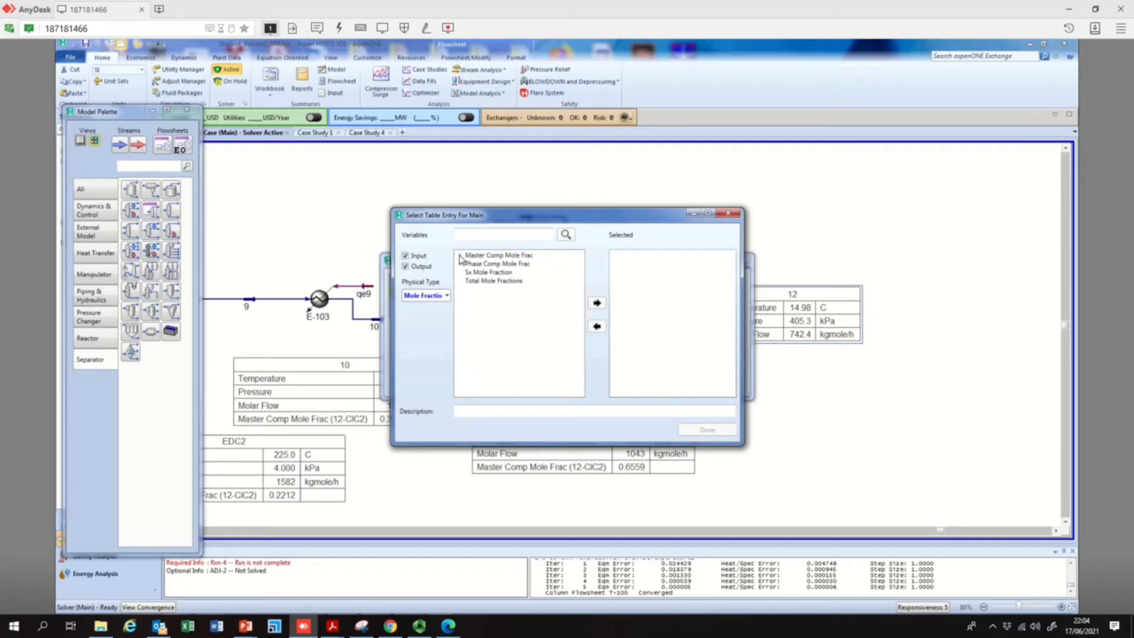
pyautogui.click(460, 256)
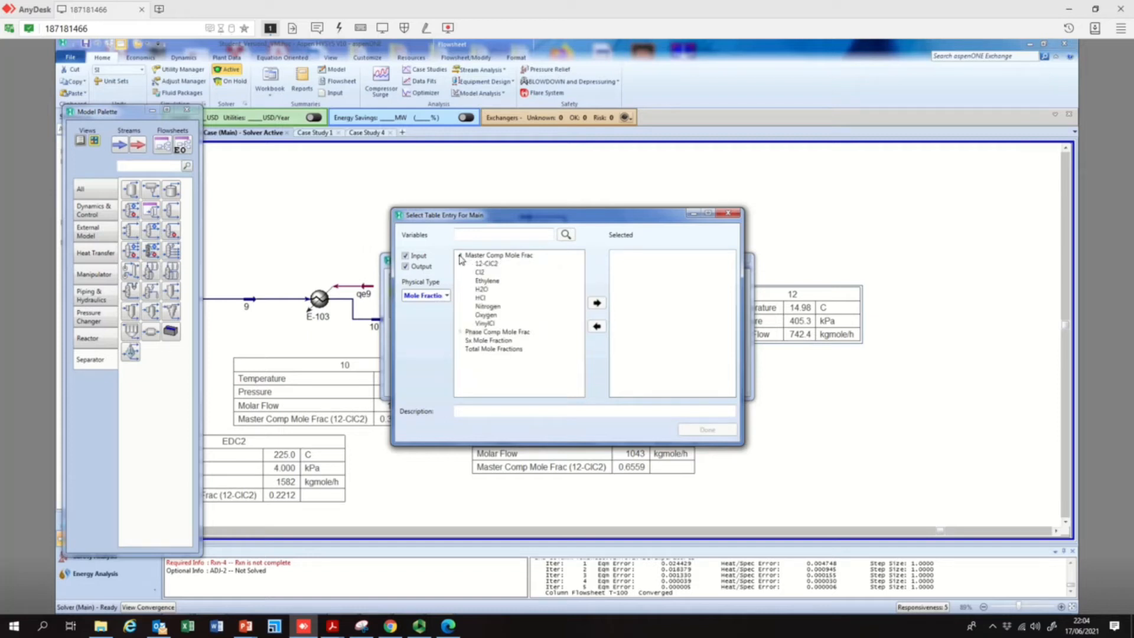
pyautogui.click(489, 264)
pyautogui.click(596, 303)
pyautogui.click(707, 427)
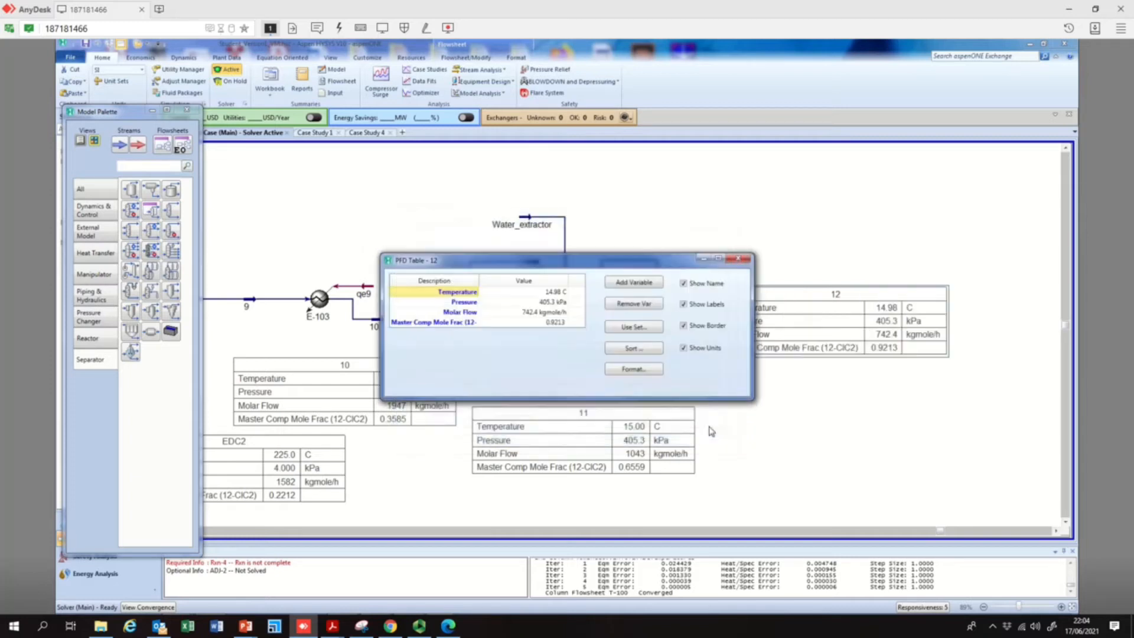
pyautogui.click(742, 260)
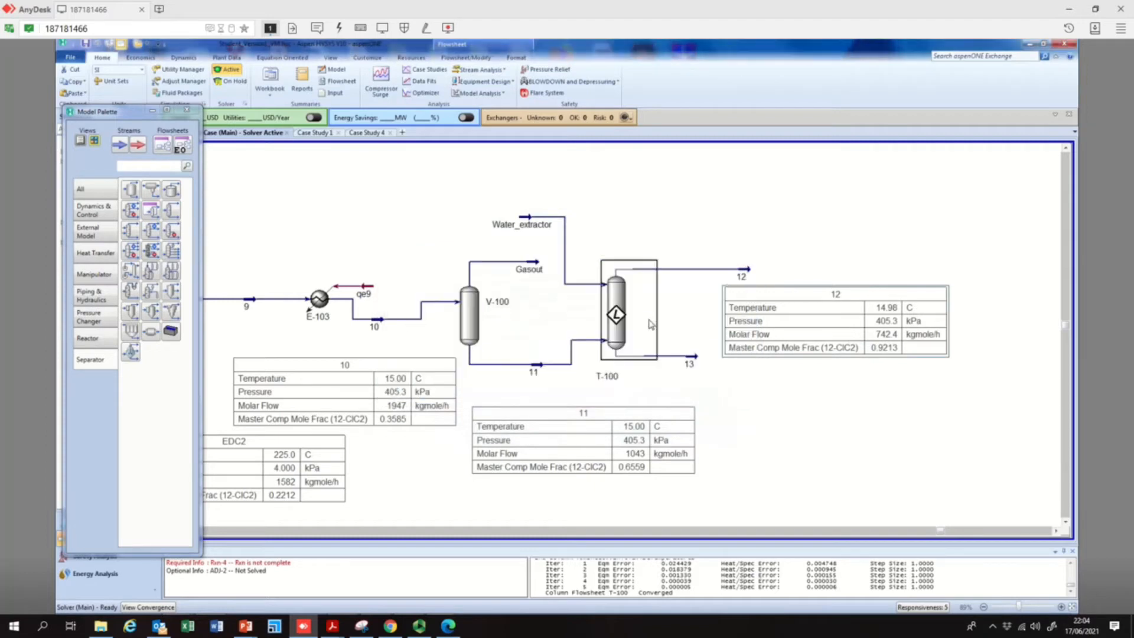
# Reposition stream 12's table on the flowsheet just beneath the stream, beside T-100
pyautogui.moveTo(857, 285); pyautogui.dragTo(843, 313)
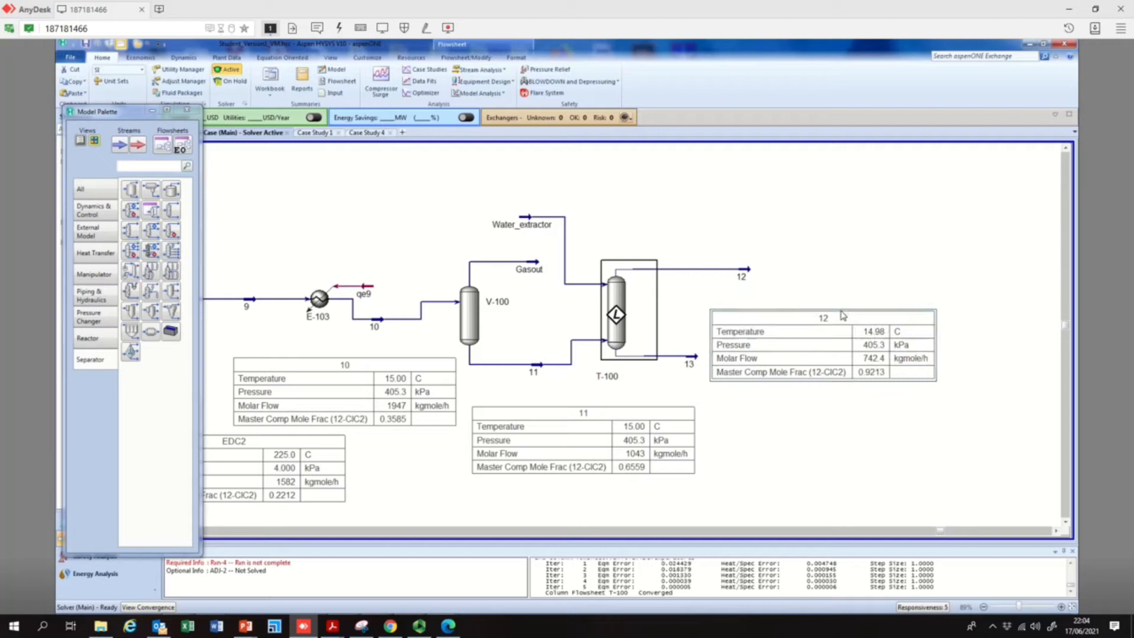
pyautogui.moveTo(768, 316); pyautogui.dragTo(764, 305)
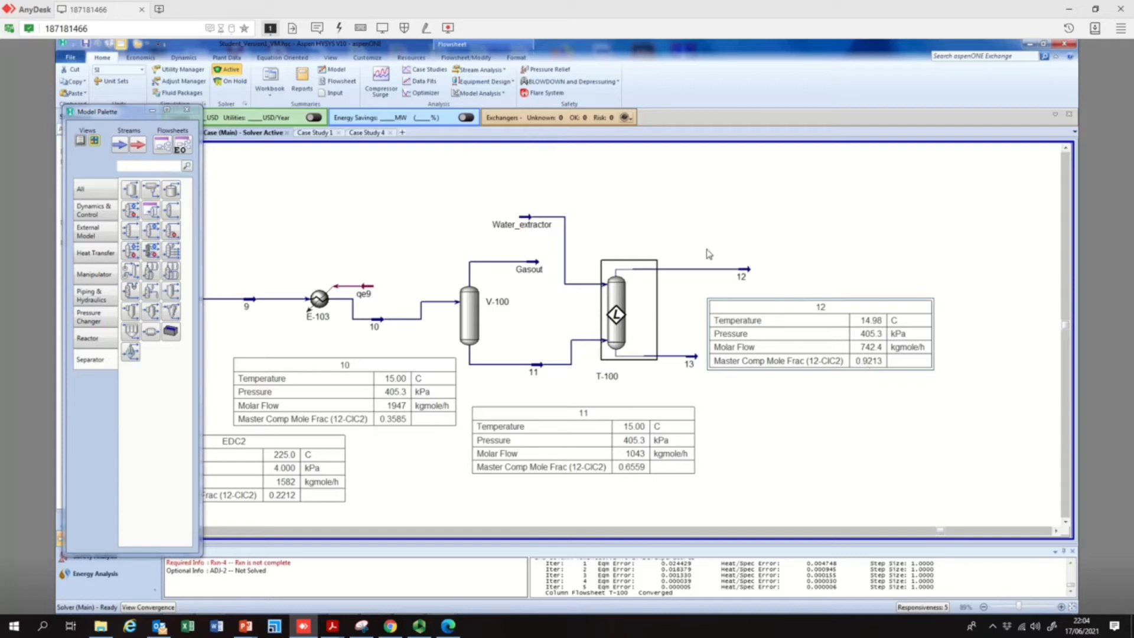
pyautogui.moveTo(746, 273)
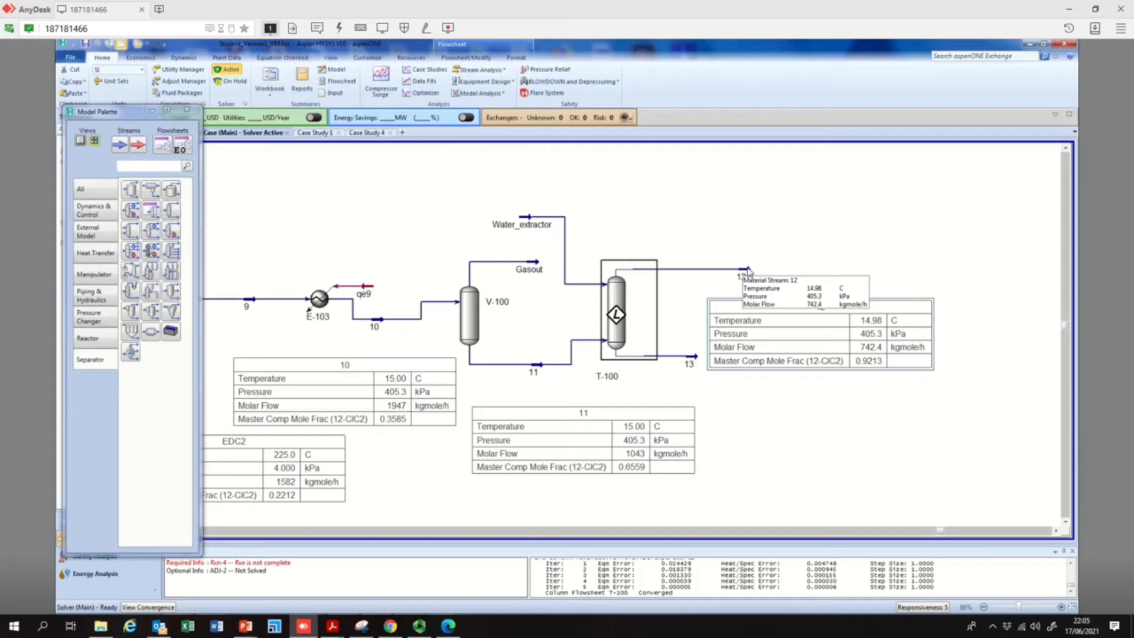
# Review the list of case studies, and close the open views of Case Study 4 and Case Study 1
pyautogui.click(426, 69)
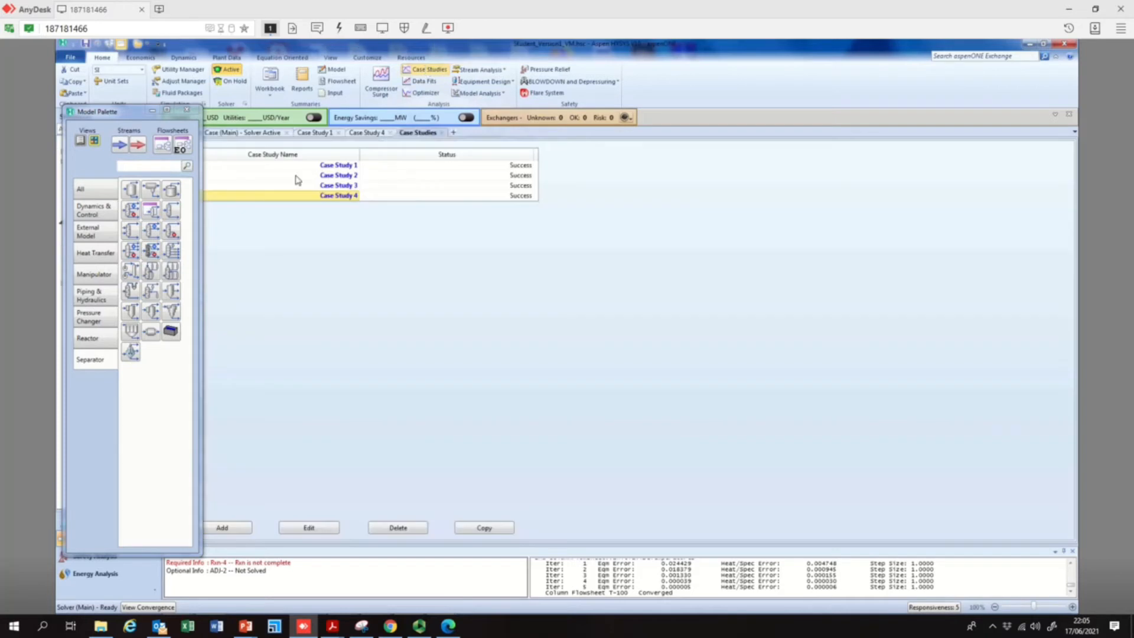
pyautogui.click(440, 132)
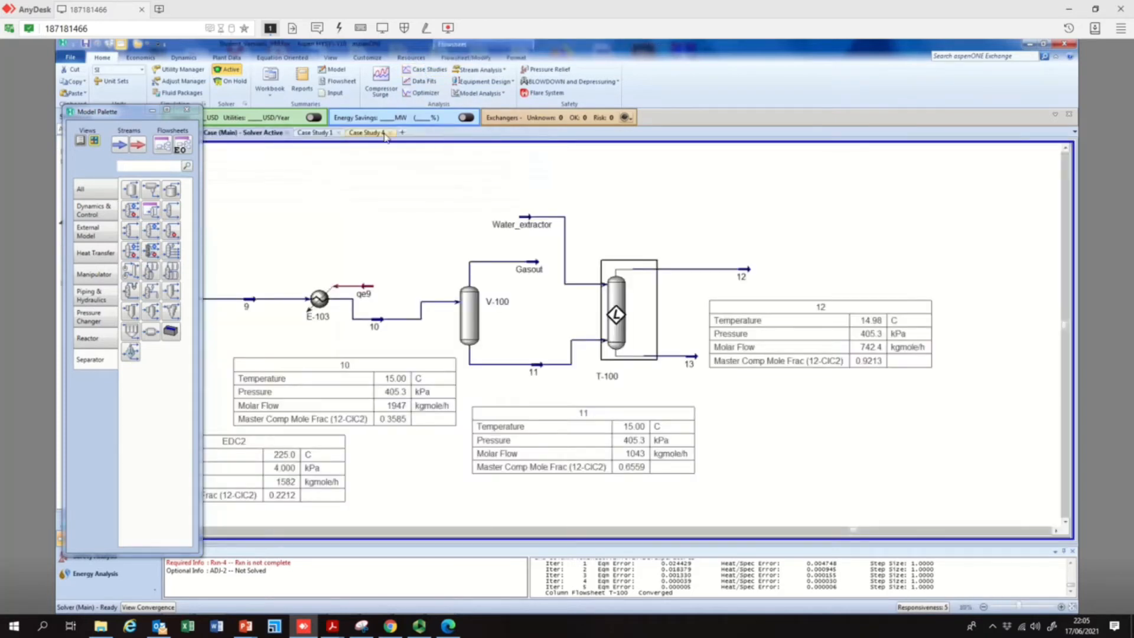
pyautogui.click(383, 132)
pyautogui.click(338, 133)
# Delete all four existing case studies from the Case Studies list
pyautogui.click(422, 71)
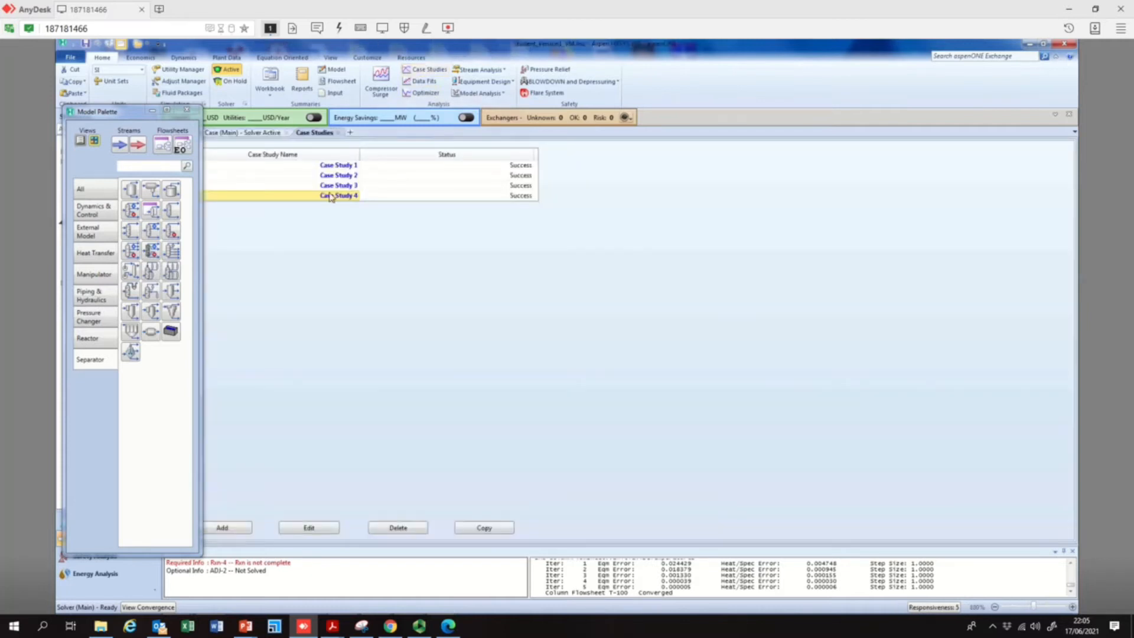
pyautogui.click(389, 527)
pyautogui.click(389, 527)
pyautogui.click(390, 528)
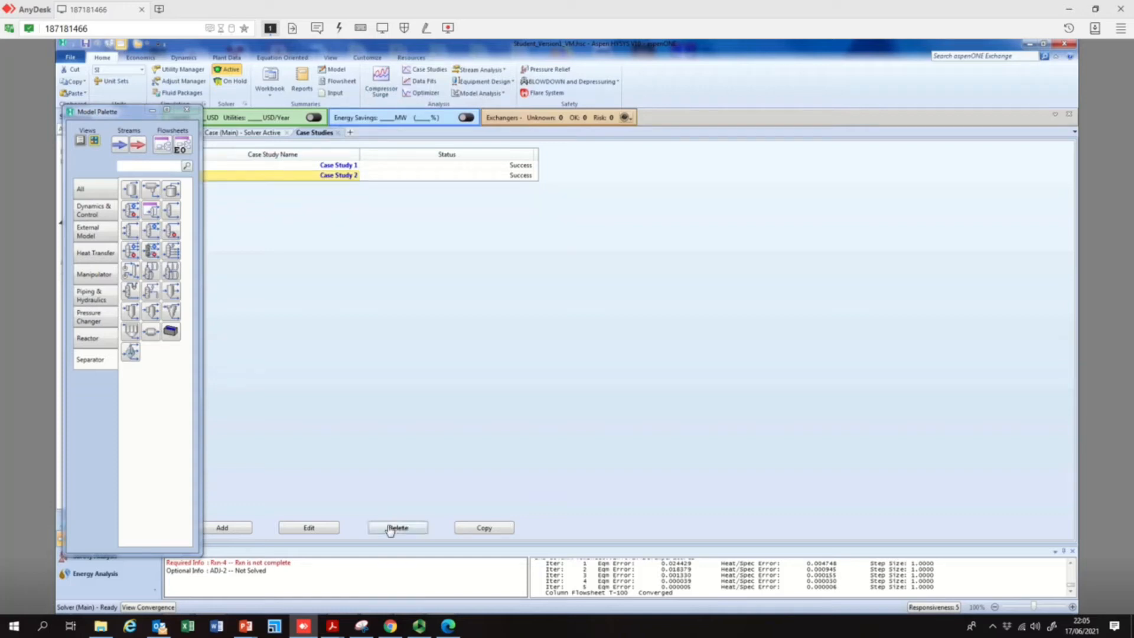
pyautogui.click(390, 529)
# Move the Model Palette clear of the navigation tree and add a new case study
pyautogui.moveTo(112, 117); pyautogui.dragTo(807, 142)
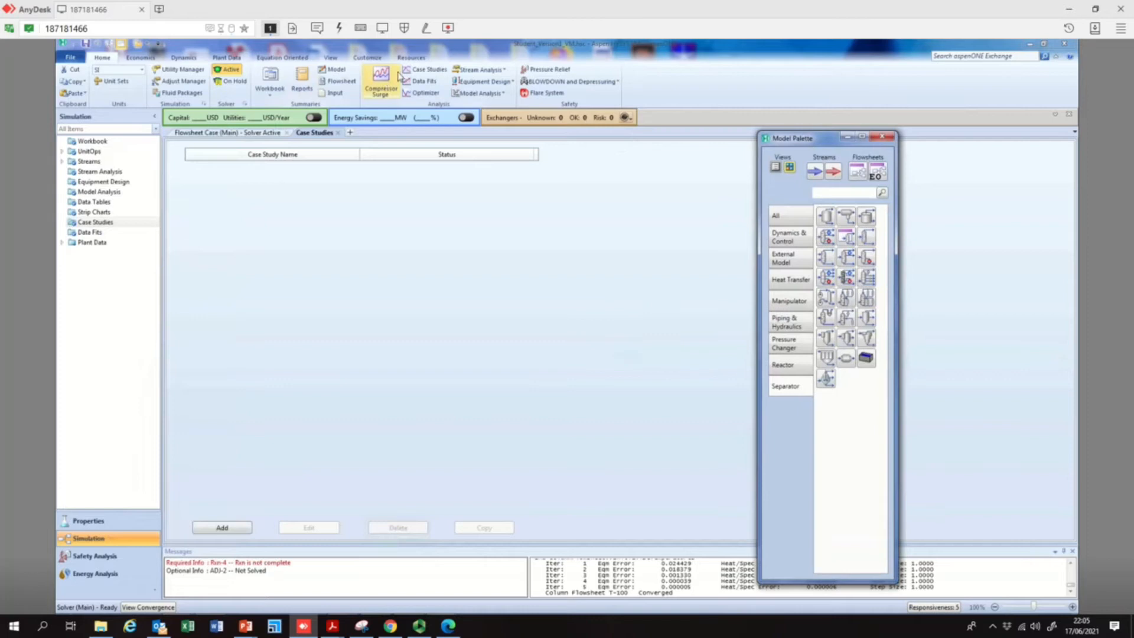
pyautogui.click(419, 73)
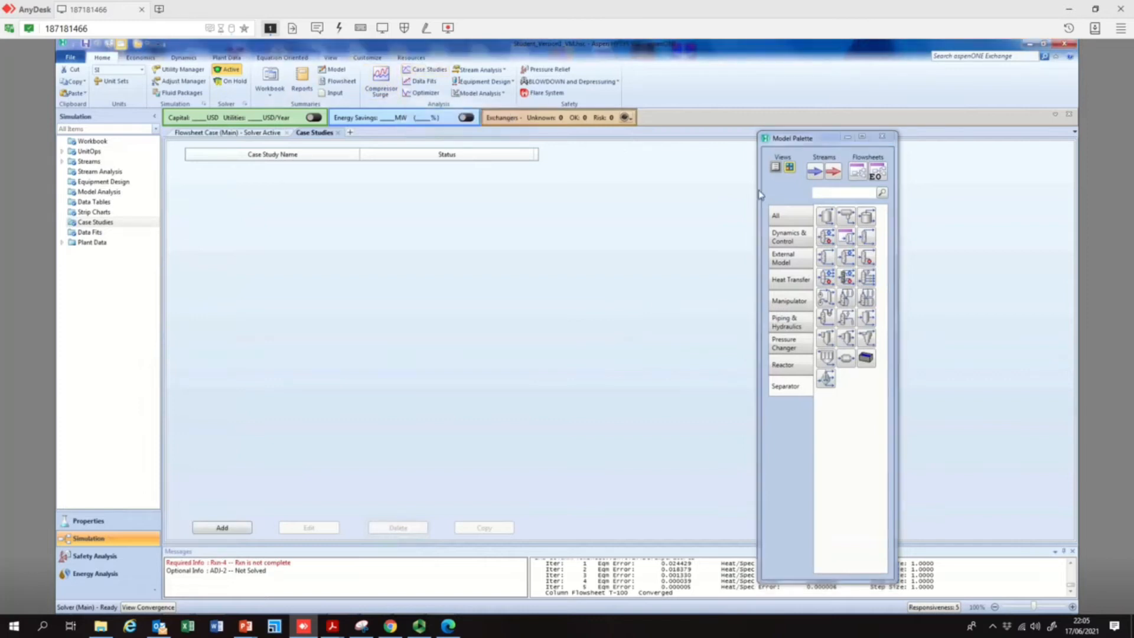
pyautogui.click(223, 528)
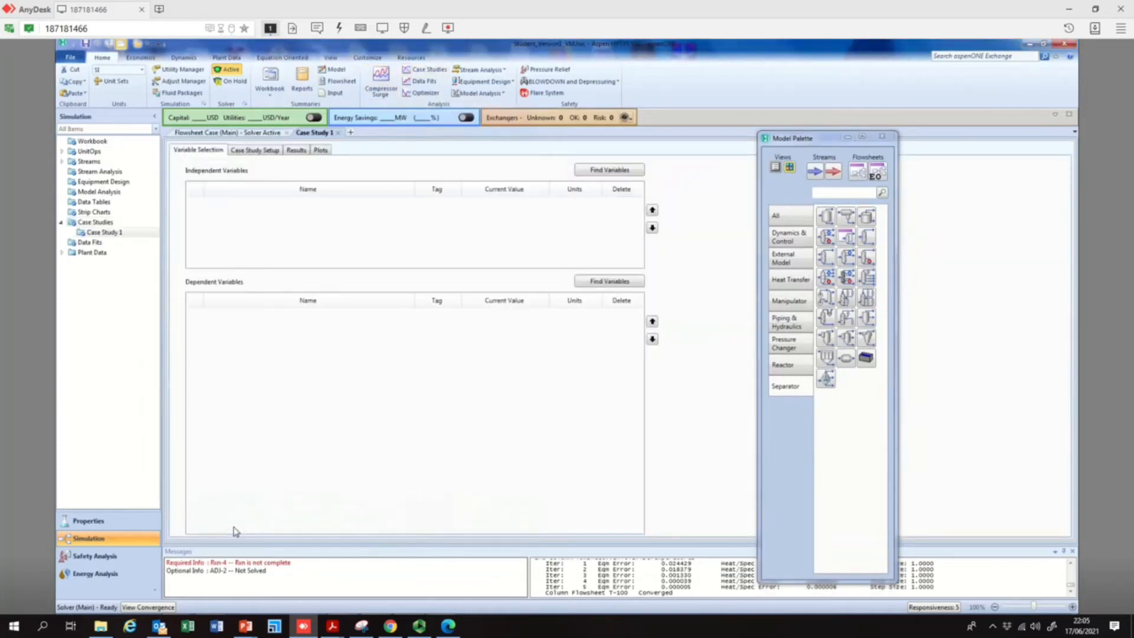
# Look through the flowsheet objects offered as independent variables for Case Study 1, and check the extractor's tag on the flowsheet
pyautogui.click(614, 171)
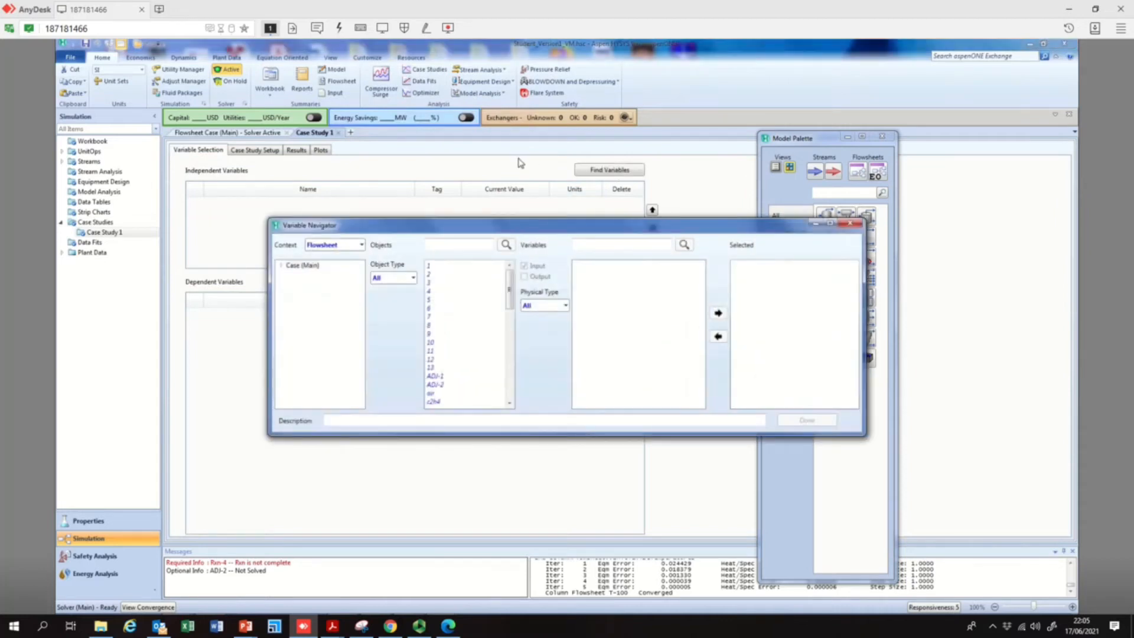
pyautogui.moveTo(512, 288); pyautogui.dragTo(511, 388)
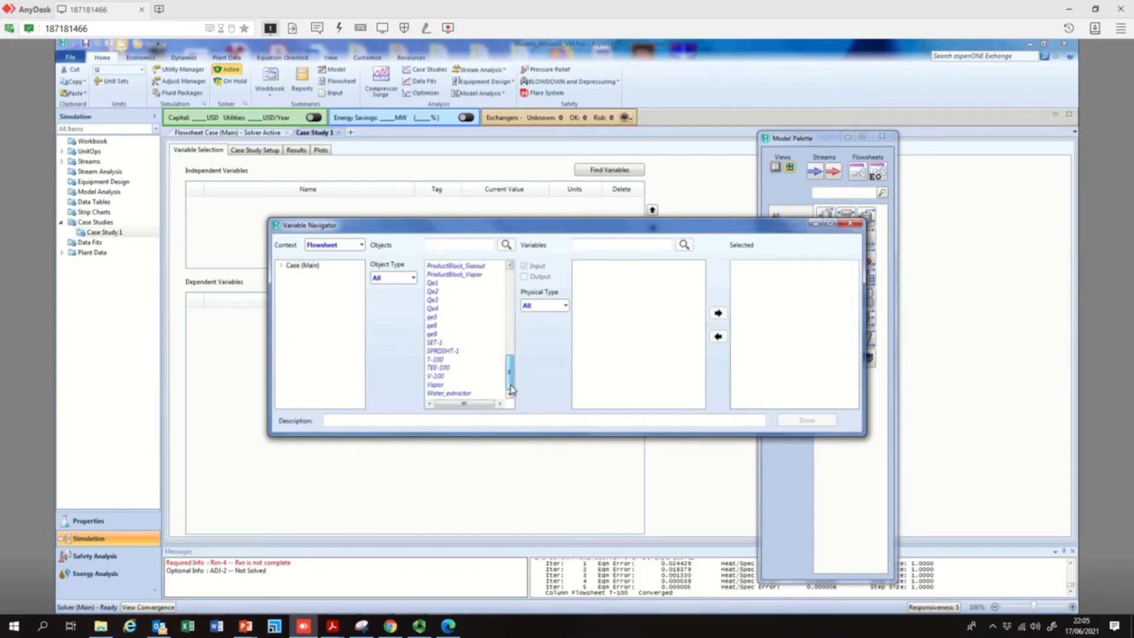
pyautogui.moveTo(511, 388); pyautogui.dragTo(522, 320)
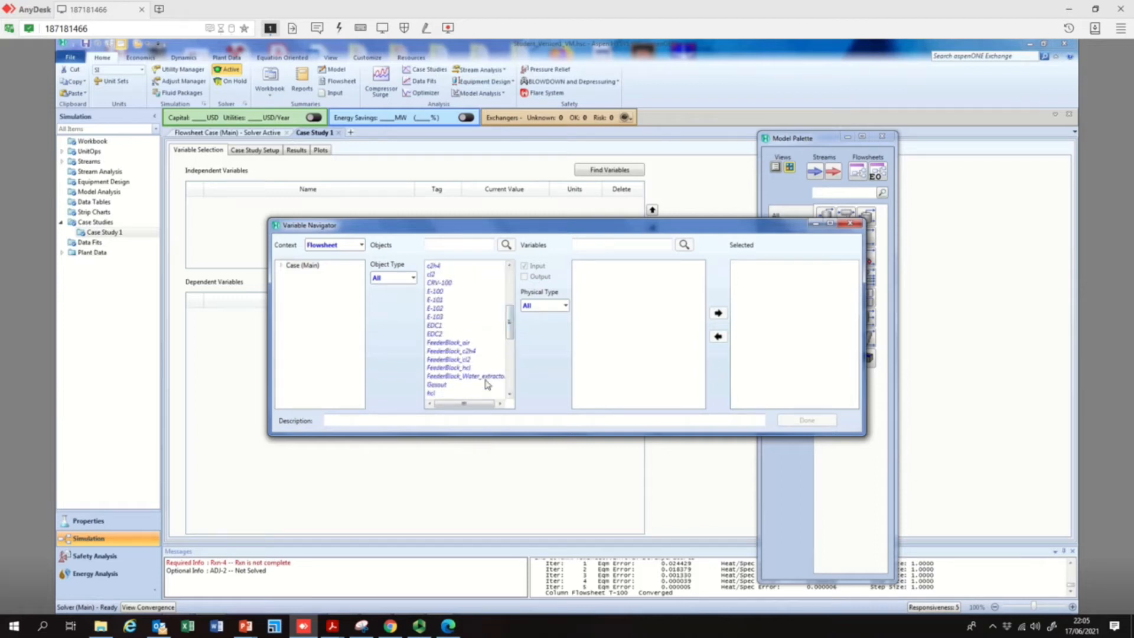
pyautogui.click(850, 223)
pyautogui.click(264, 134)
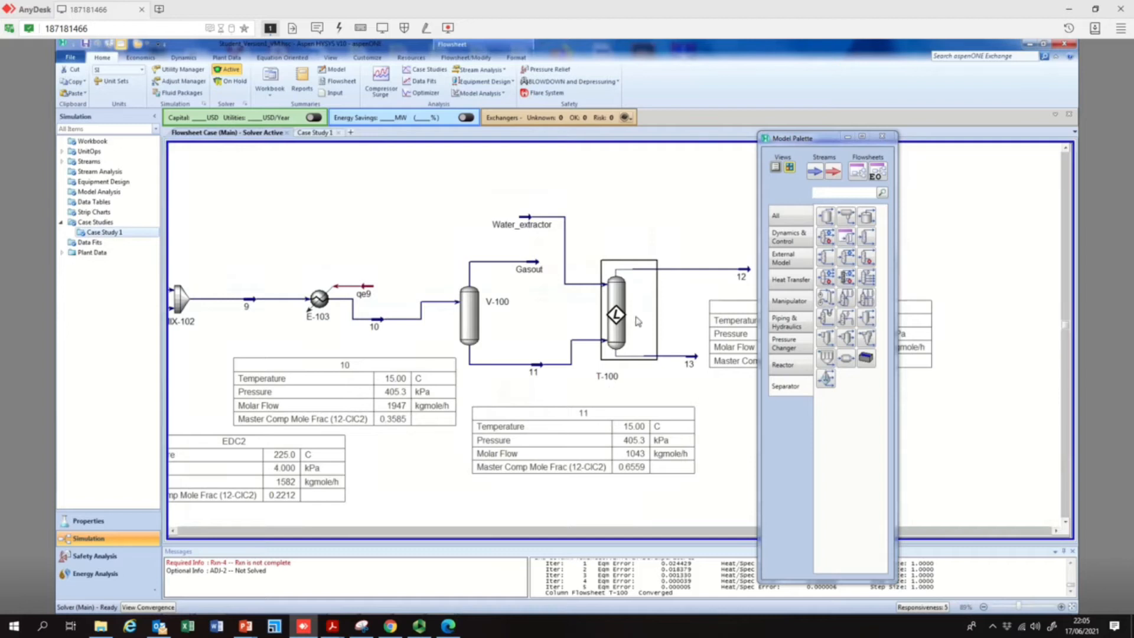
# Examine the input variables offered for column T-100 as independent variables of Case Study 1, without adding any
pyautogui.click(309, 134)
pyautogui.click(609, 171)
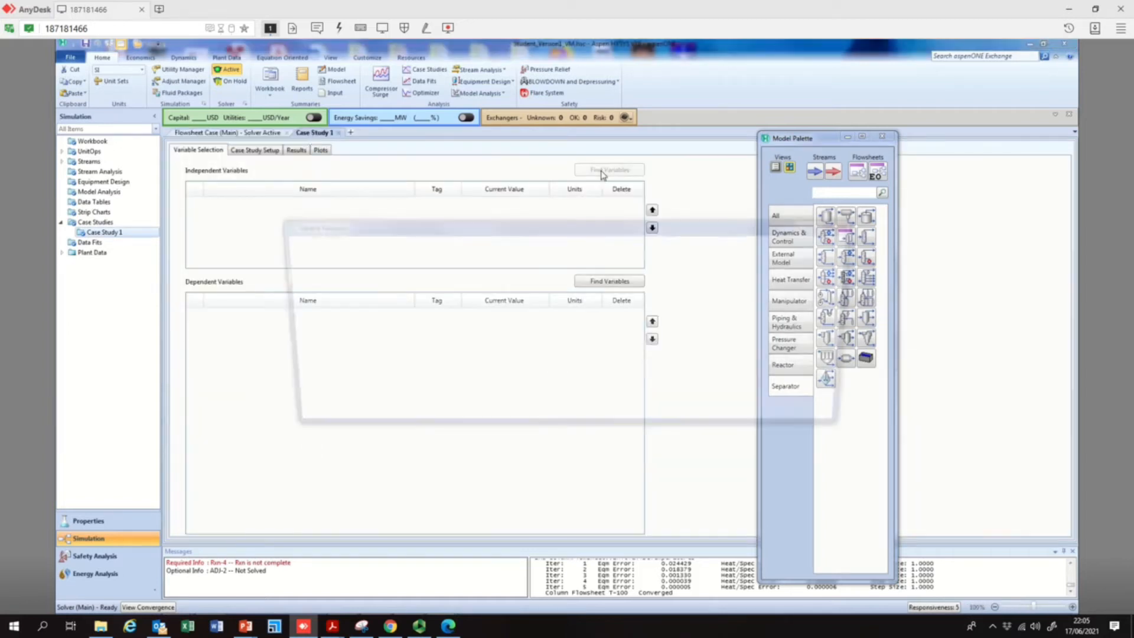
pyautogui.moveTo(511, 298); pyautogui.dragTo(518, 383)
pyautogui.click(437, 368)
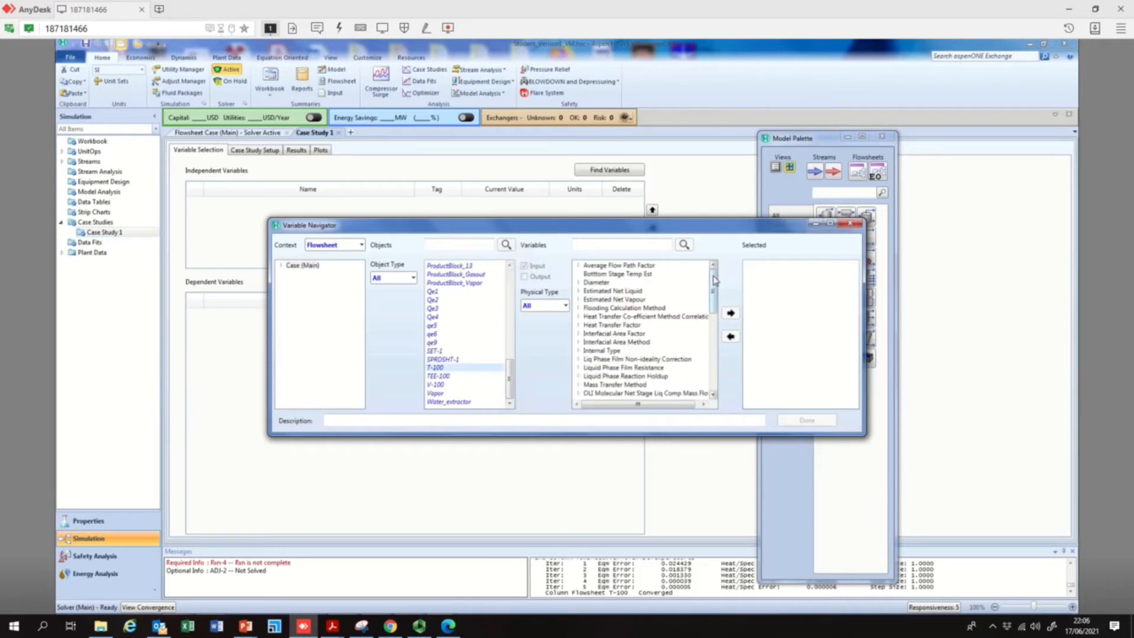
pyautogui.moveTo(715, 280); pyautogui.dragTo(709, 349)
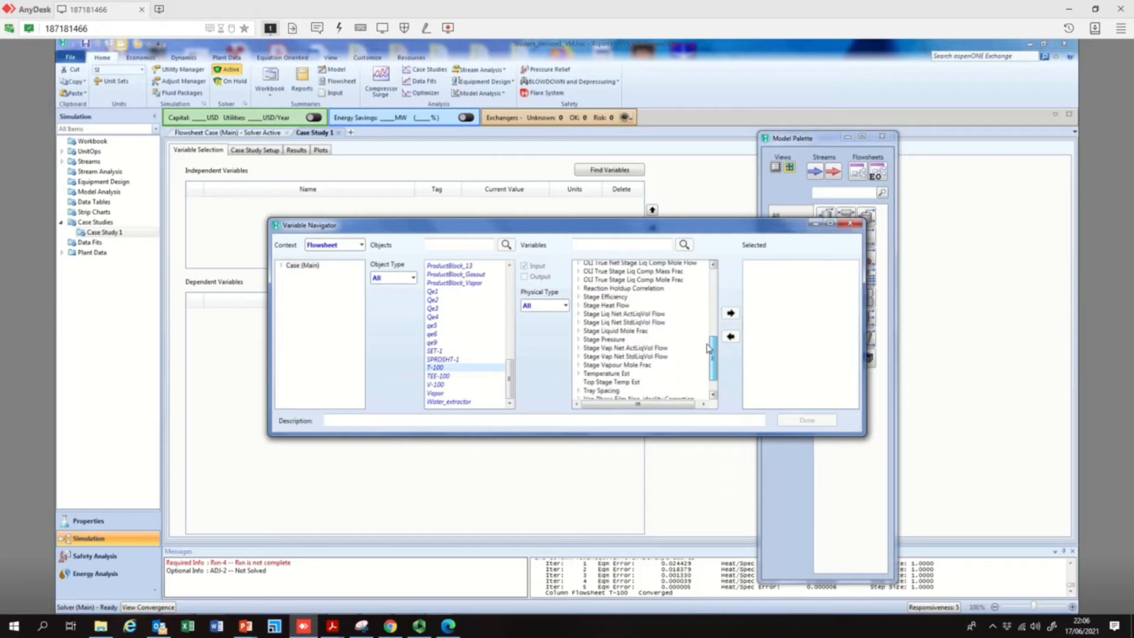
pyautogui.moveTo(709, 349); pyautogui.dragTo(722, 270)
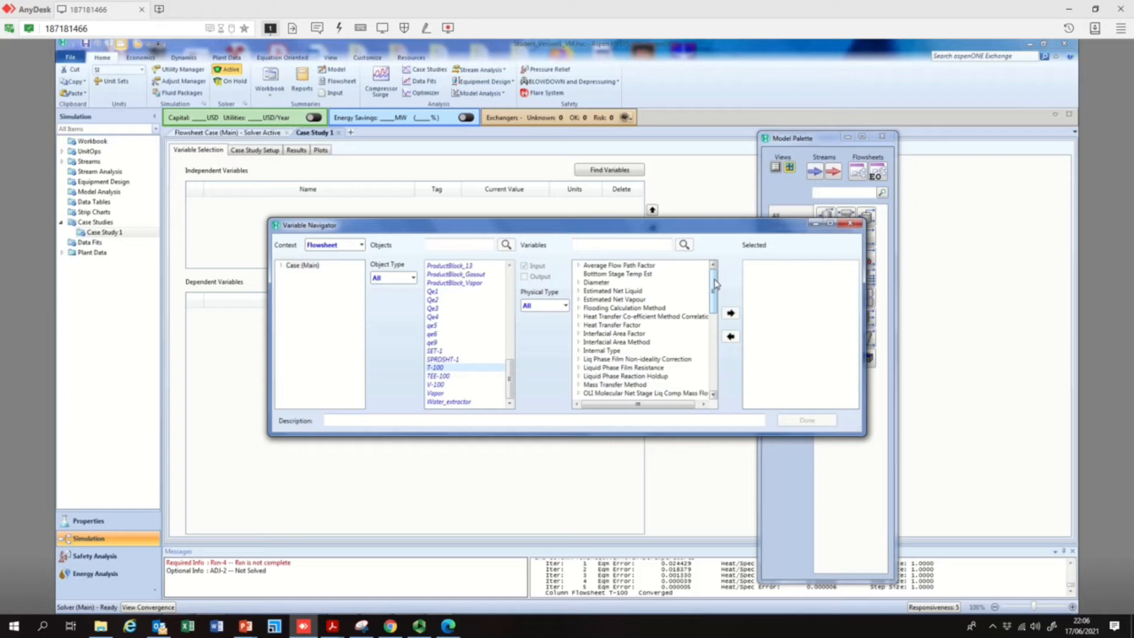
pyautogui.moveTo(716, 284); pyautogui.dragTo(717, 304)
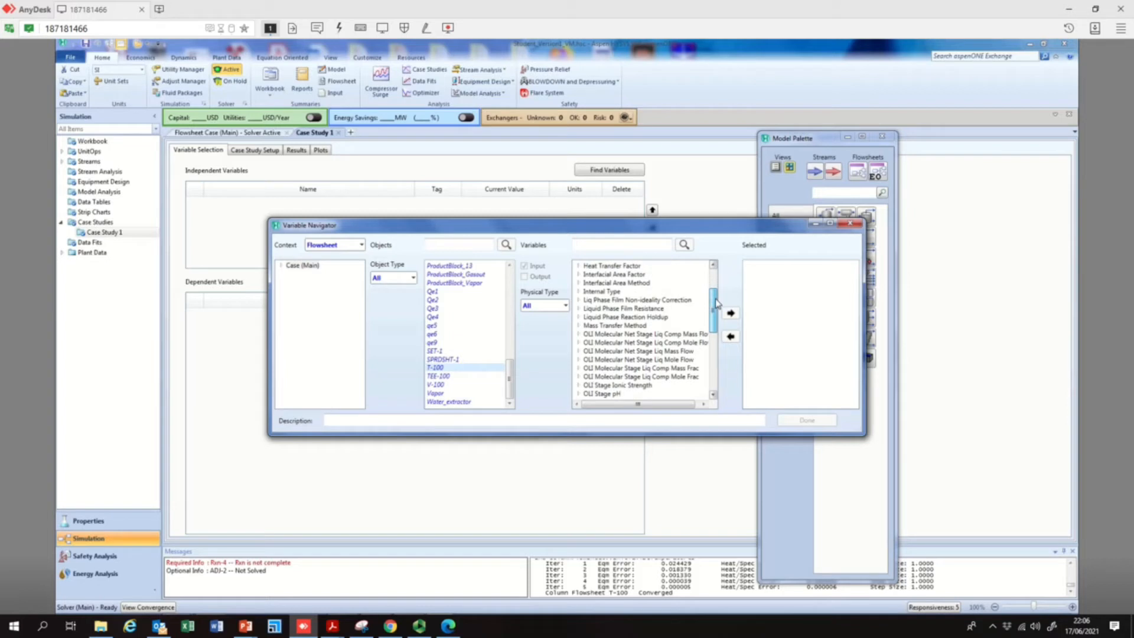
pyautogui.moveTo(717, 302); pyautogui.dragTo(709, 362)
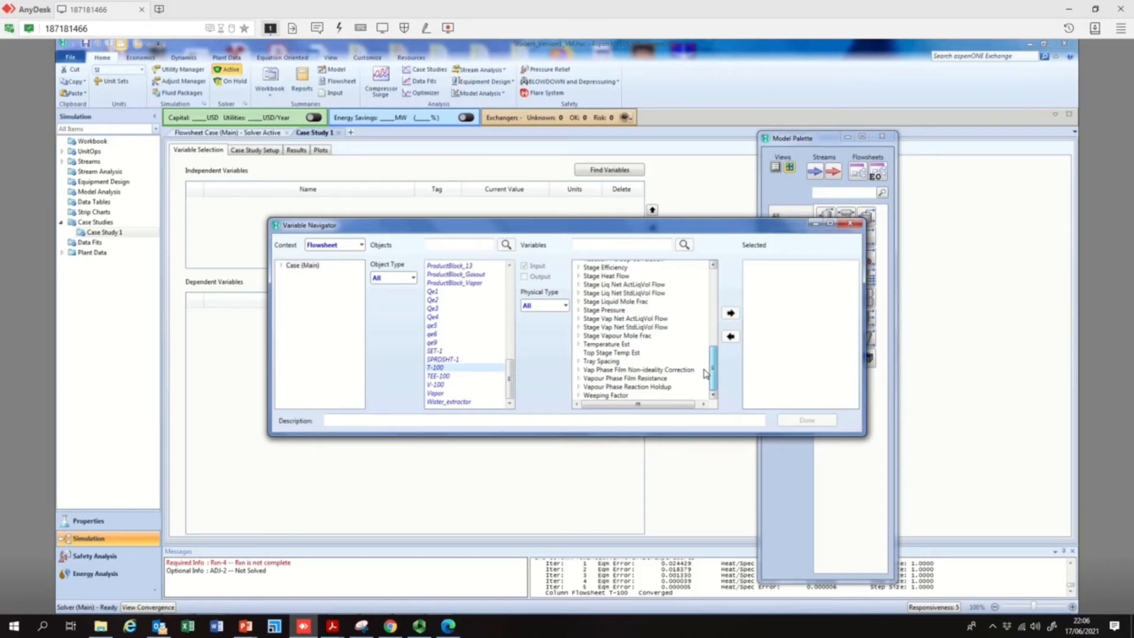
pyautogui.click(849, 223)
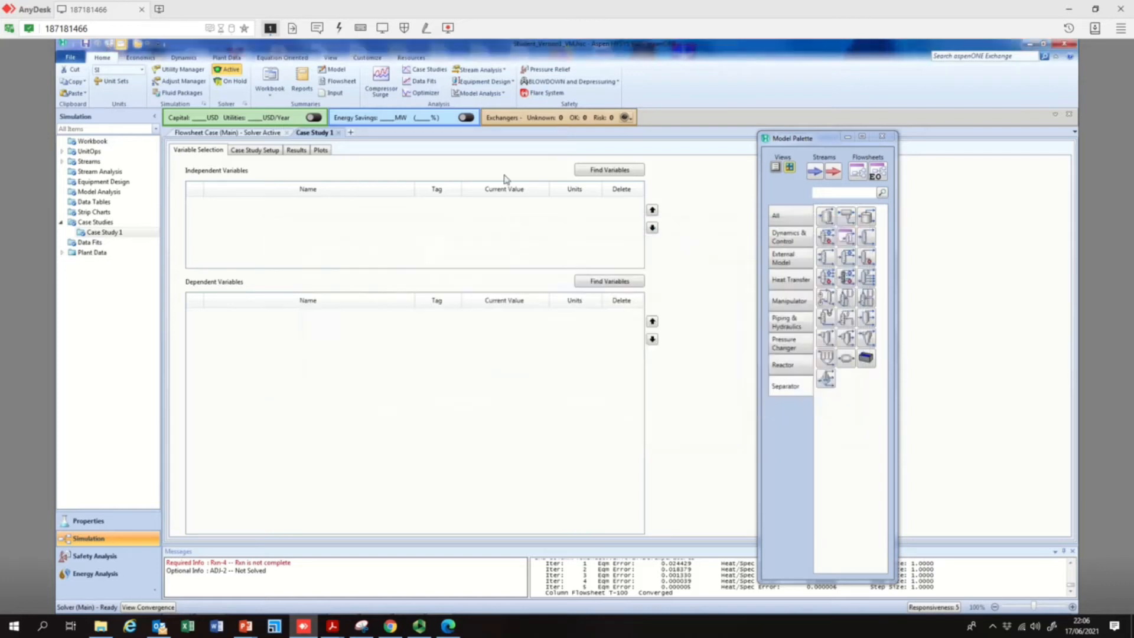
# Close the Case Study 1 view and move the Model Palette clear of stream 12's table on the flowsheet
pyautogui.click(338, 133)
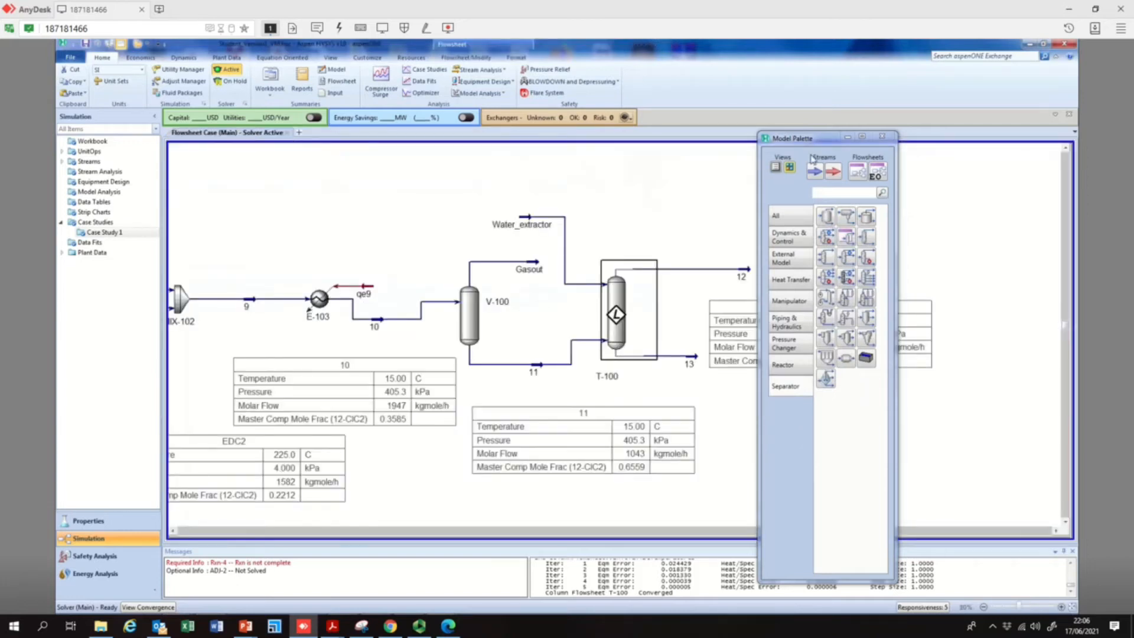
pyautogui.moveTo(767, 138); pyautogui.dragTo(236, 136)
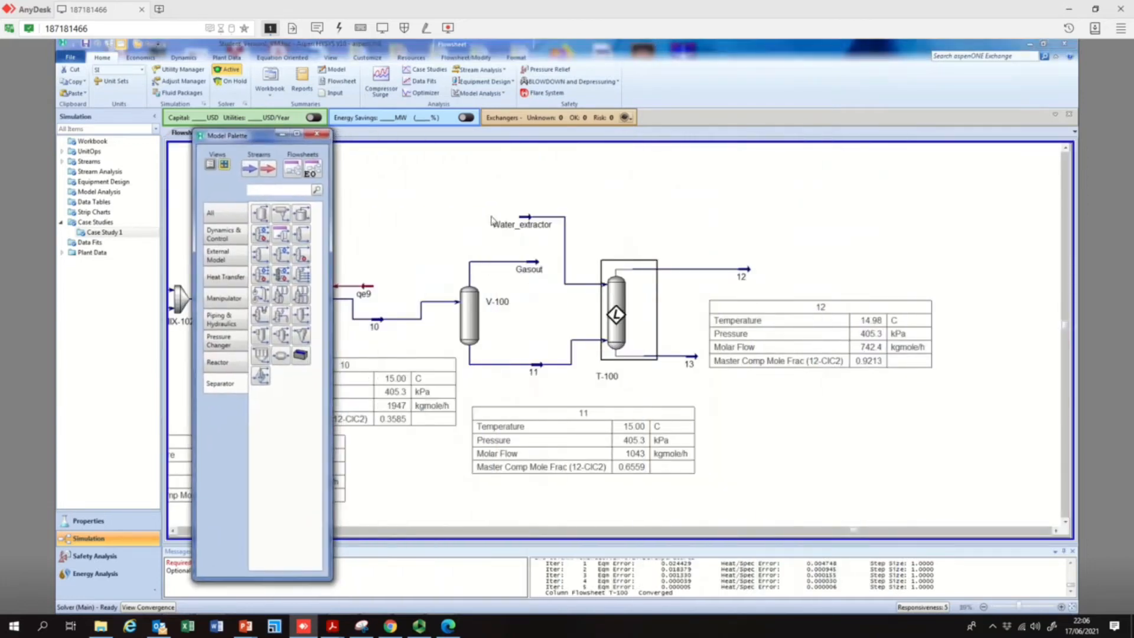
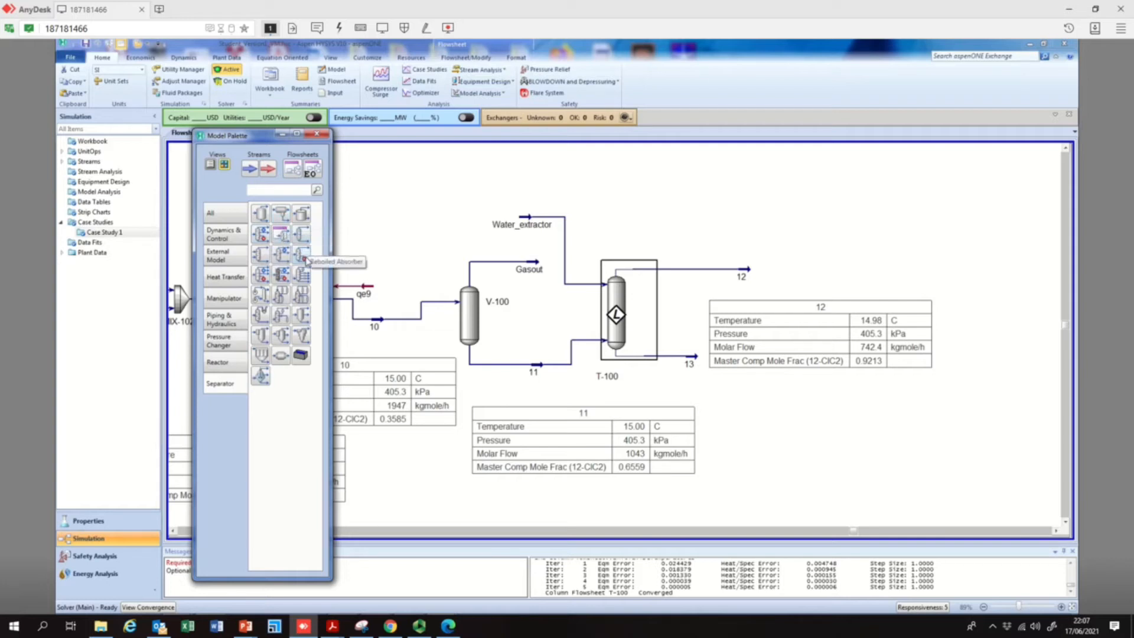
# Place a Reboiled Absorber column on the flowsheet beyond stream 12's table, and open its input expert clear of the extractor
pyautogui.click(301, 255)
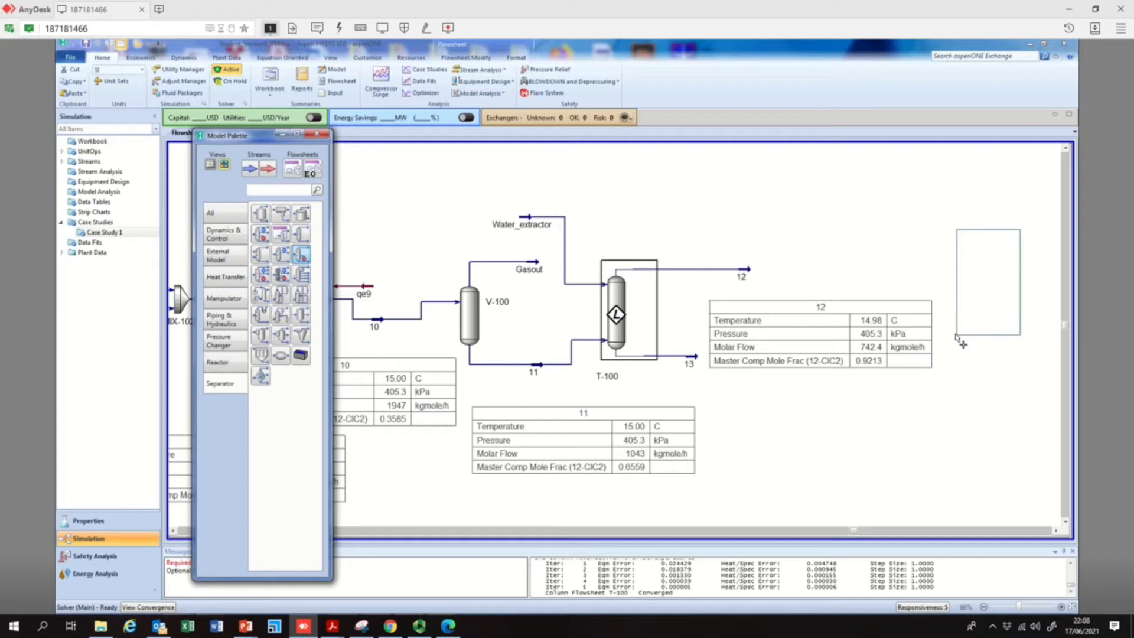
pyautogui.moveTo(958, 339); pyautogui.dragTo(958, 340)
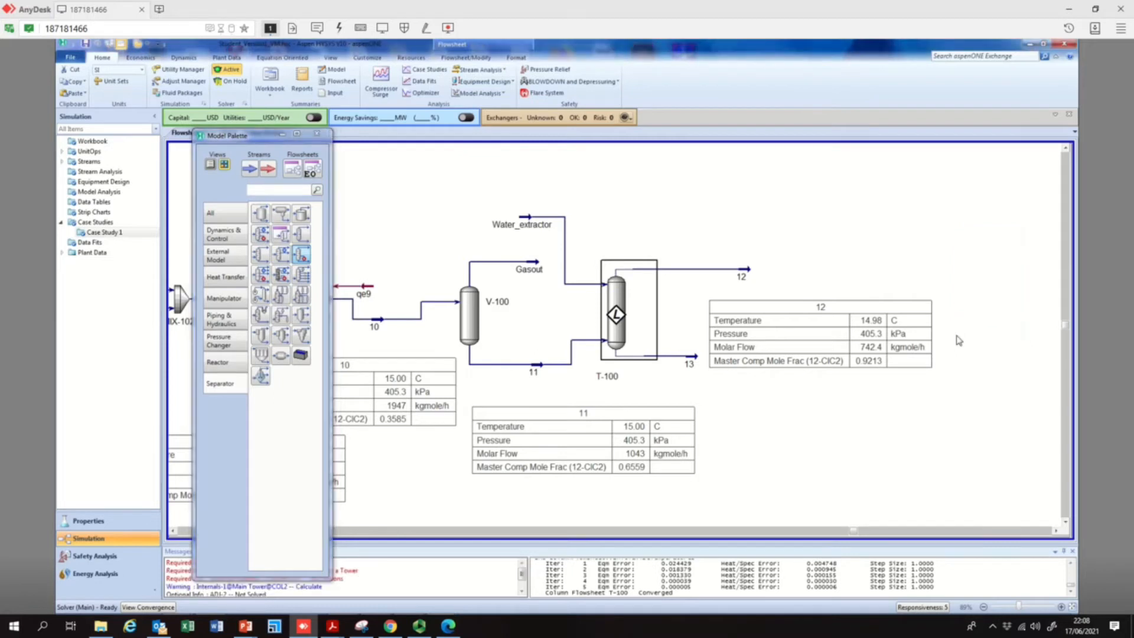
pyautogui.click(1056, 530)
pyautogui.click(1056, 530)
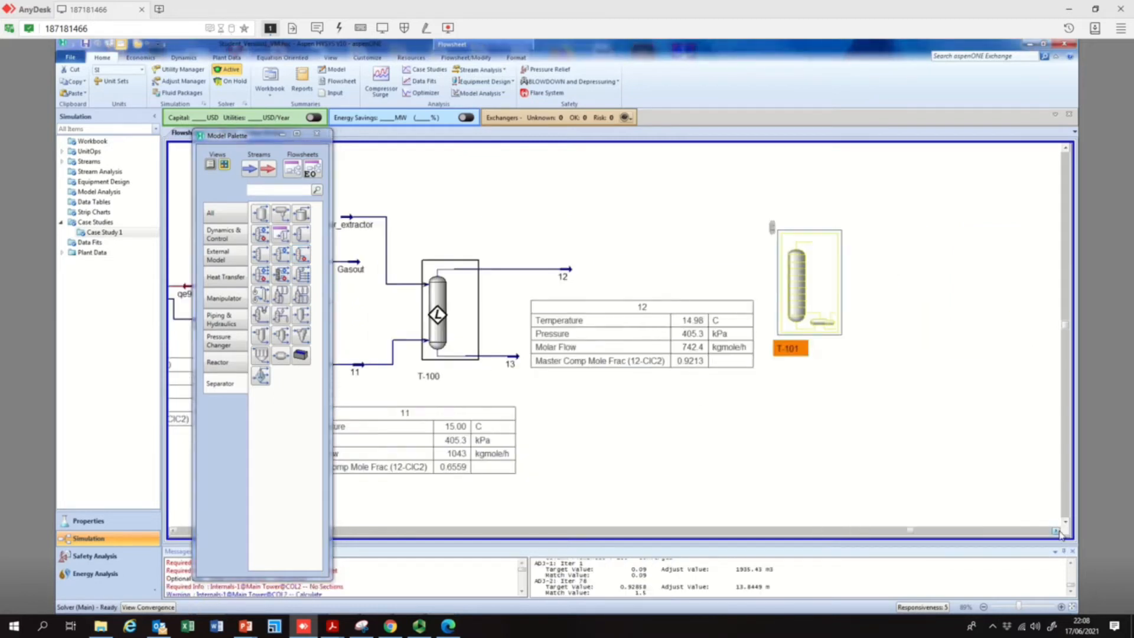
pyautogui.click(1056, 531)
pyautogui.doubleClick(706, 279)
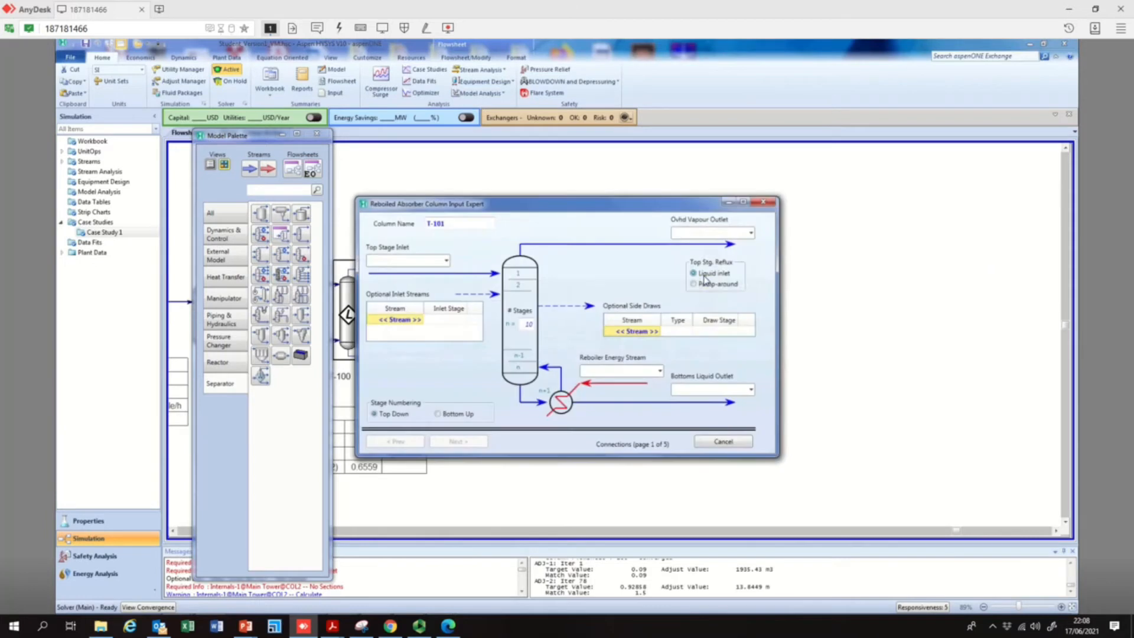
pyautogui.moveTo(491, 206); pyautogui.dragTo(740, 245)
# Feed stream 12 to the top stage of column T-101 and set the number of stages to 20
pyautogui.click(698, 301)
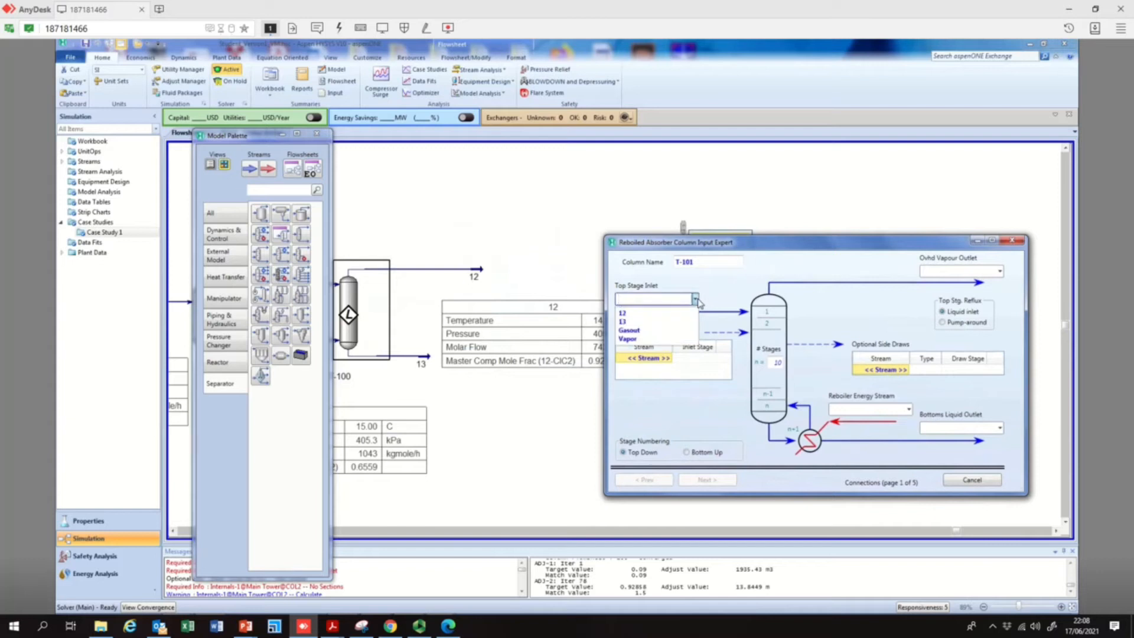
pyautogui.click(641, 316)
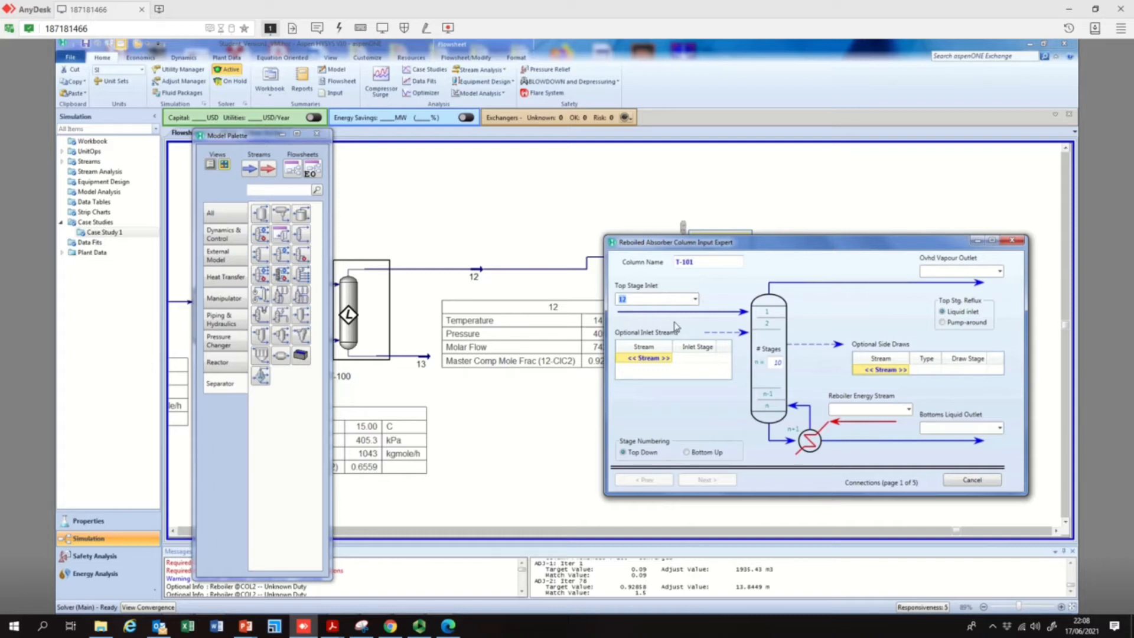
pyautogui.click(776, 362)
pyautogui.write('20')
# Name column T-101's overhead vapour outlet 14 and its bottoms liquid outlet 15
pyautogui.moveTo(940, 245); pyautogui.dragTo(896, 231)
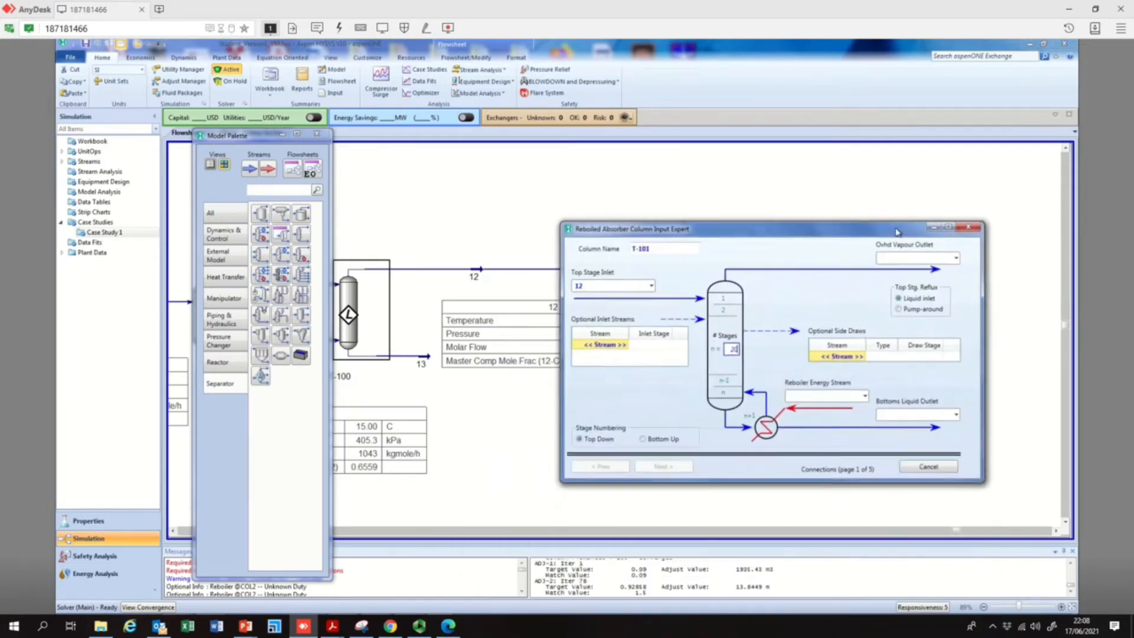
pyautogui.click(894, 258)
pyautogui.write('14')
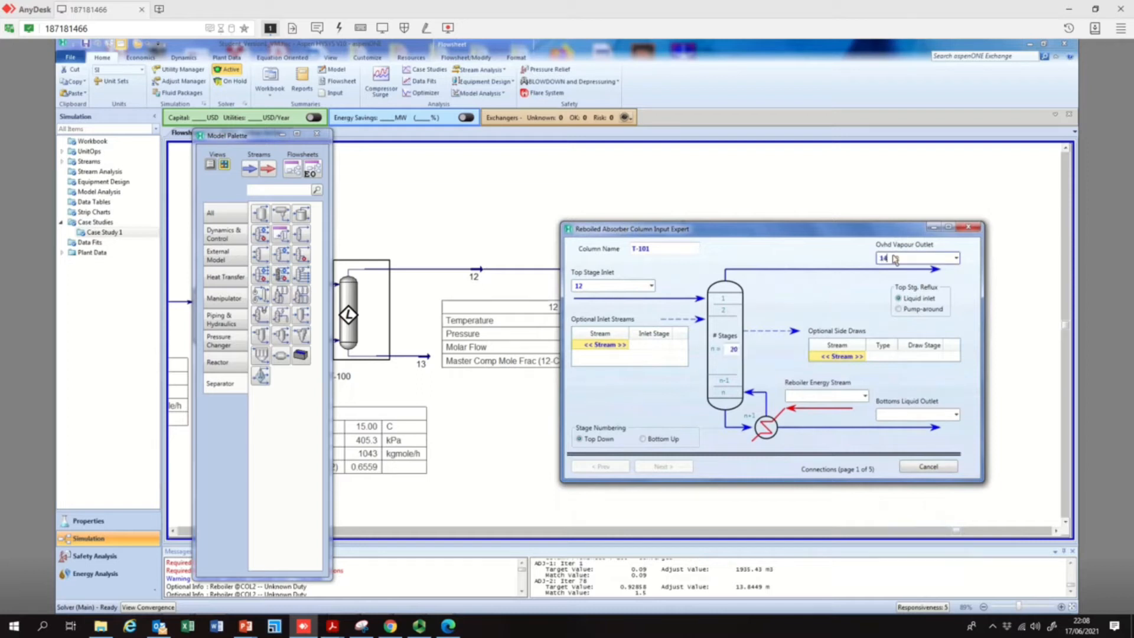
pyautogui.click(903, 417)
pyautogui.write('15')
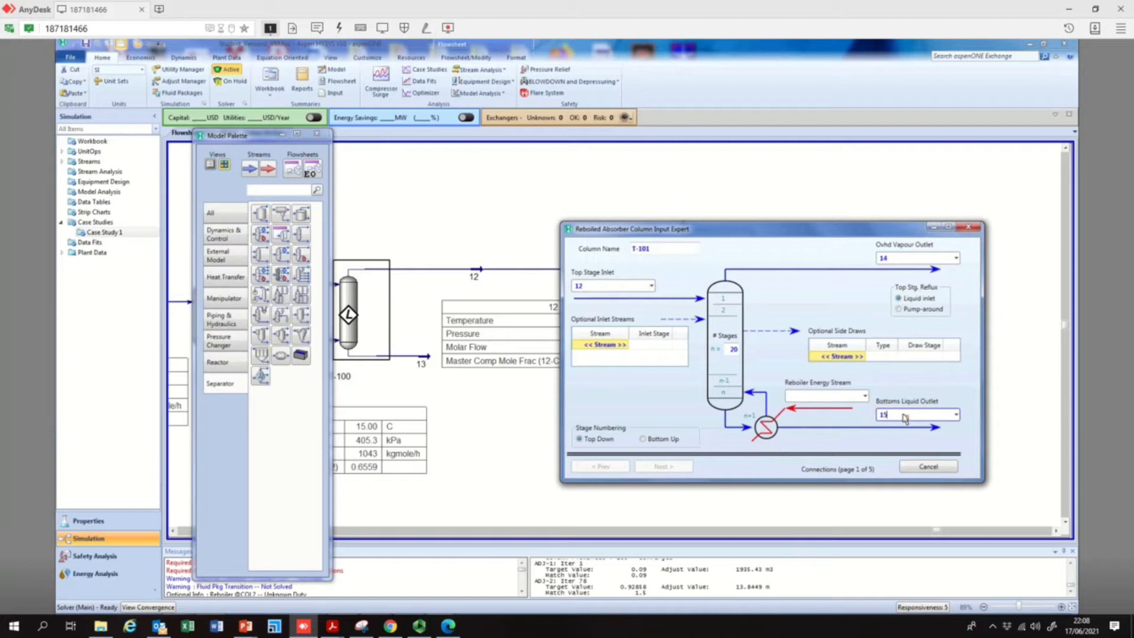
# Name the reboiler energy stream qe6 and accept the once-through regular HYSYS reboiler configuration
pyautogui.click(849, 395)
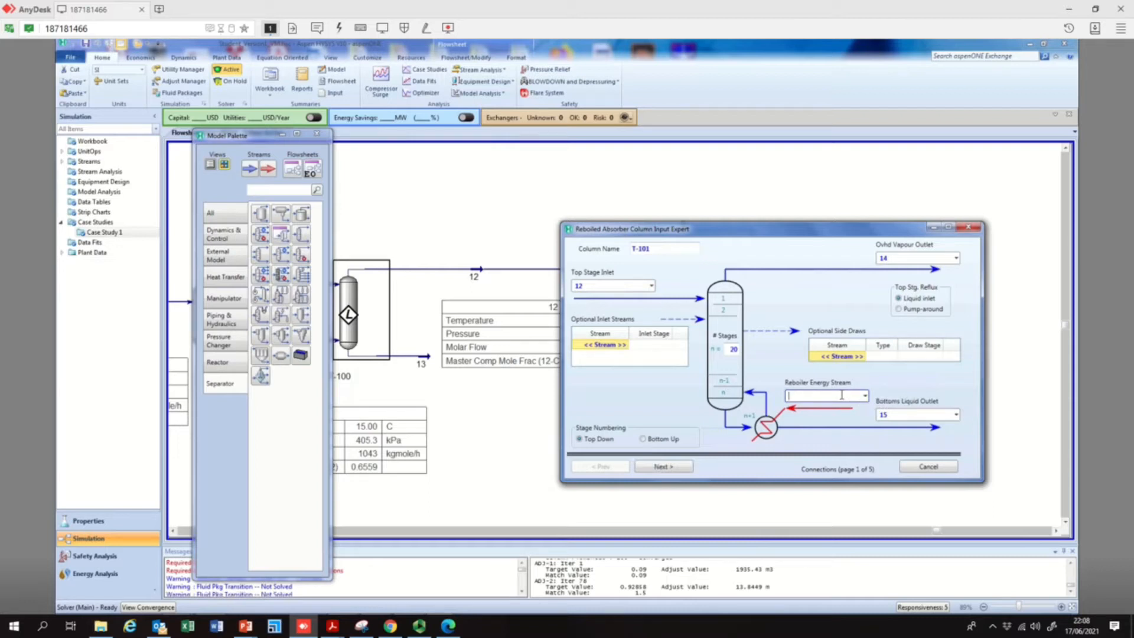
pyautogui.write('qel')
pyautogui.press('Return')
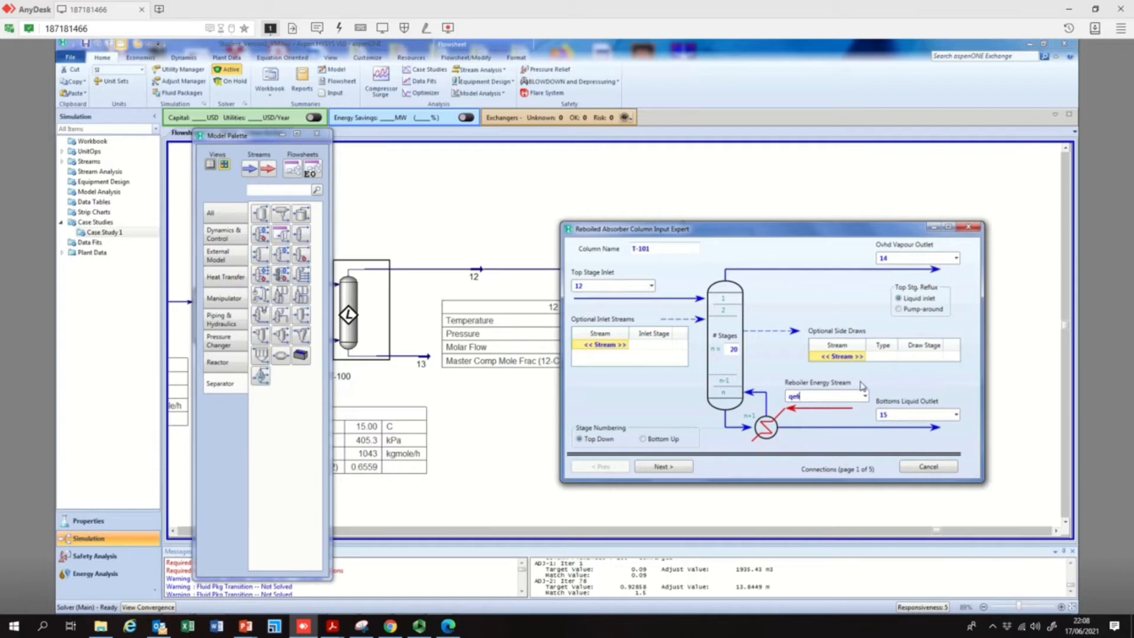
pyautogui.click(895, 415)
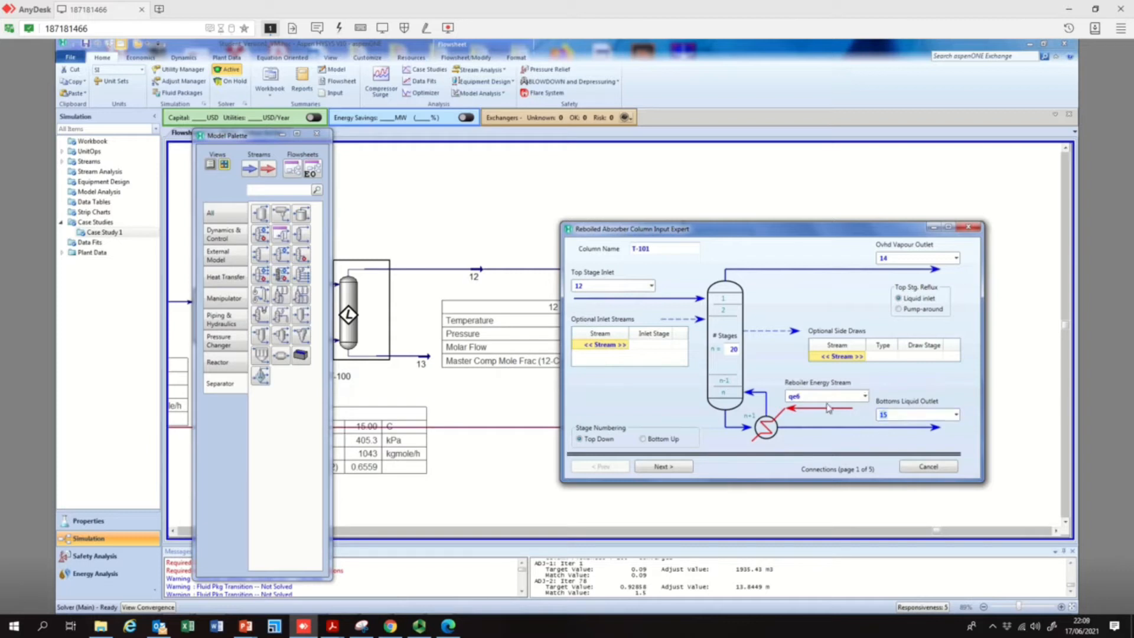
pyautogui.click(647, 468)
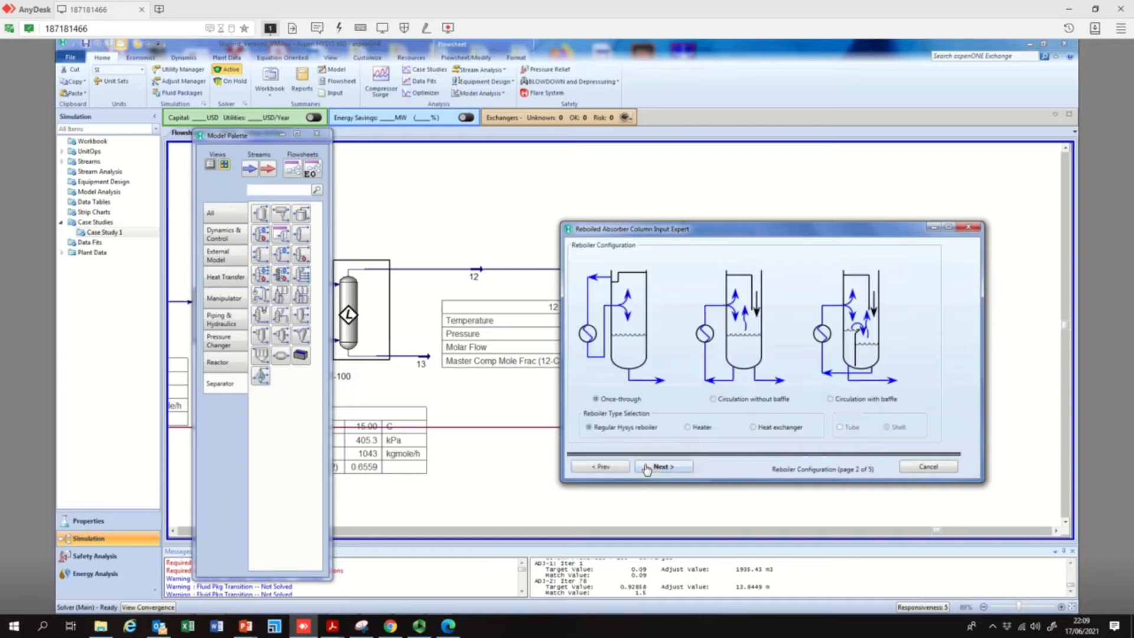
pyautogui.click(661, 470)
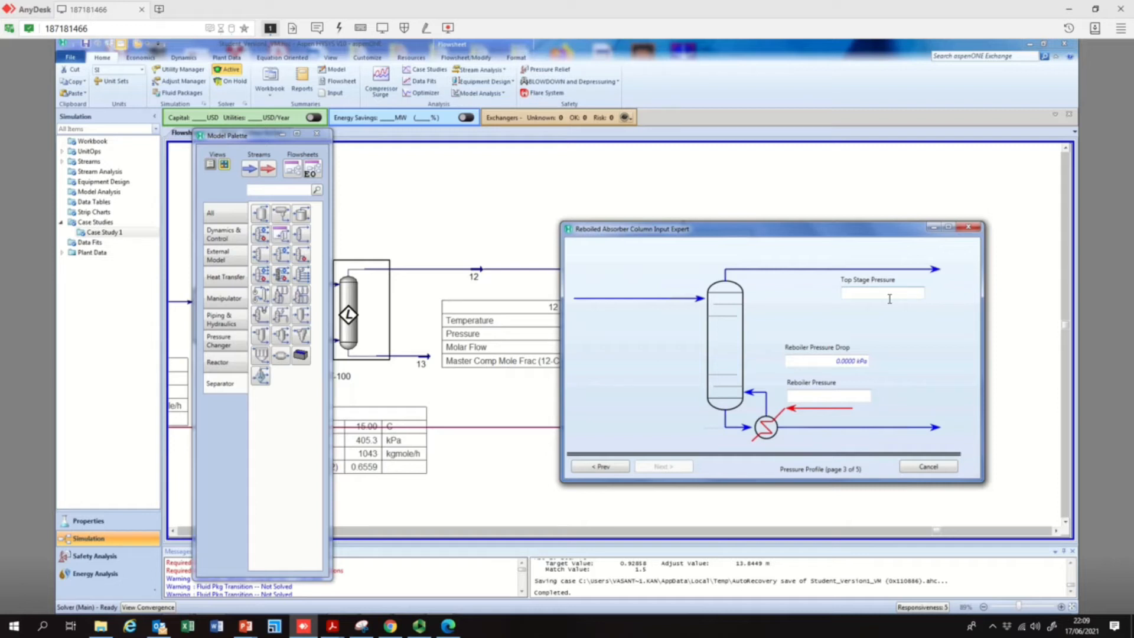
pyautogui.click(890, 298)
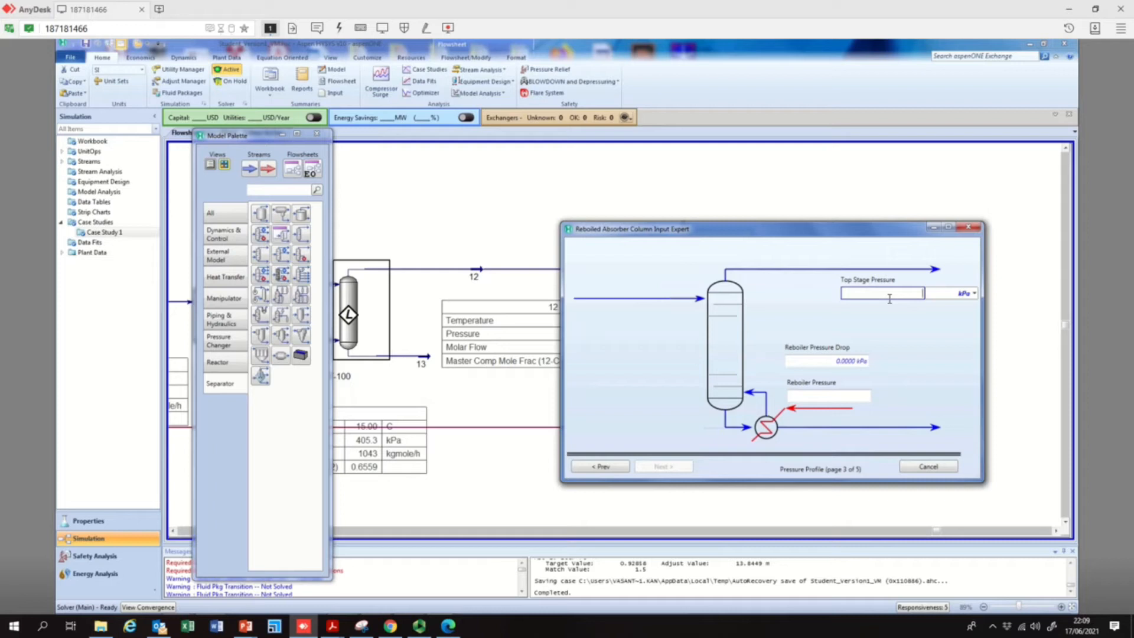
pyautogui.write('4')
pyautogui.click(974, 293)
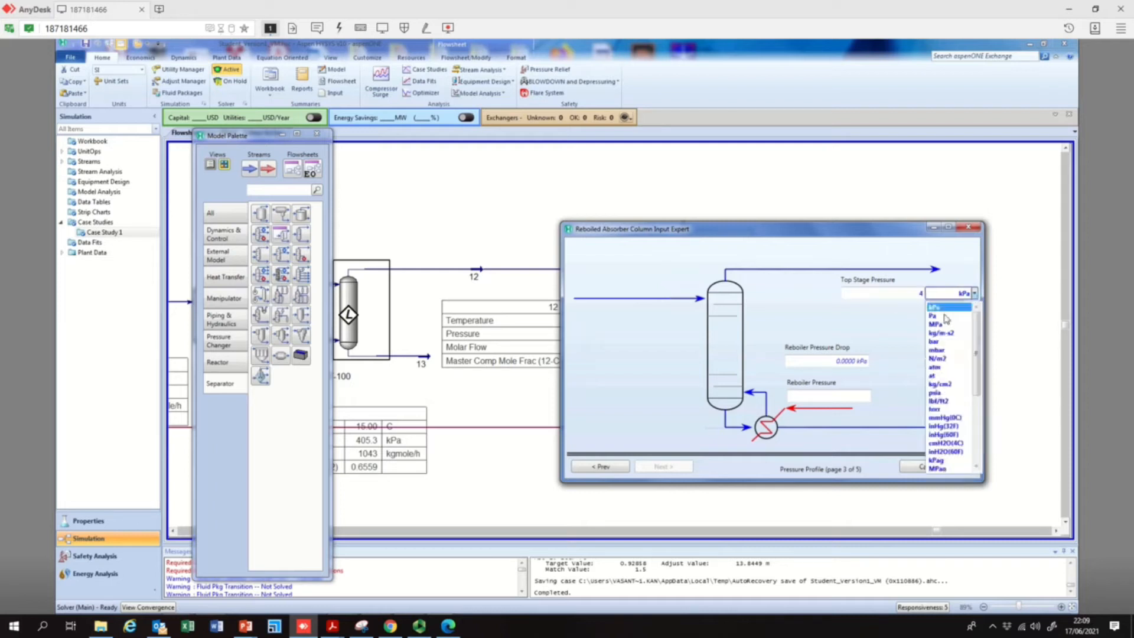
pyautogui.click(940, 384)
pyautogui.click(917, 298)
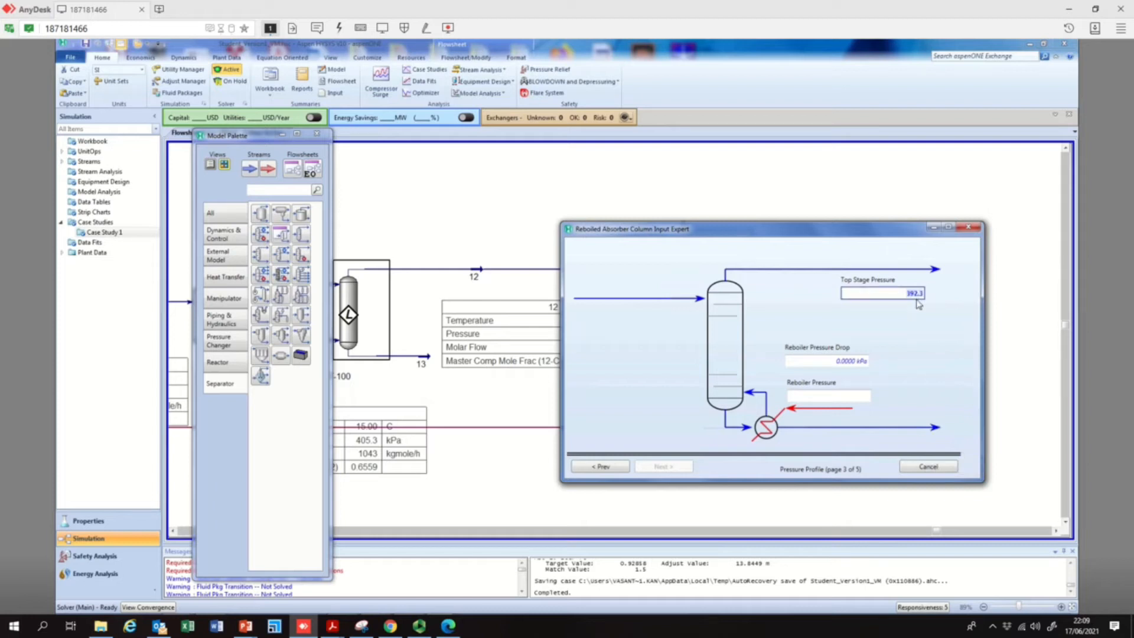
pyautogui.click(919, 295)
pyautogui.click(974, 294)
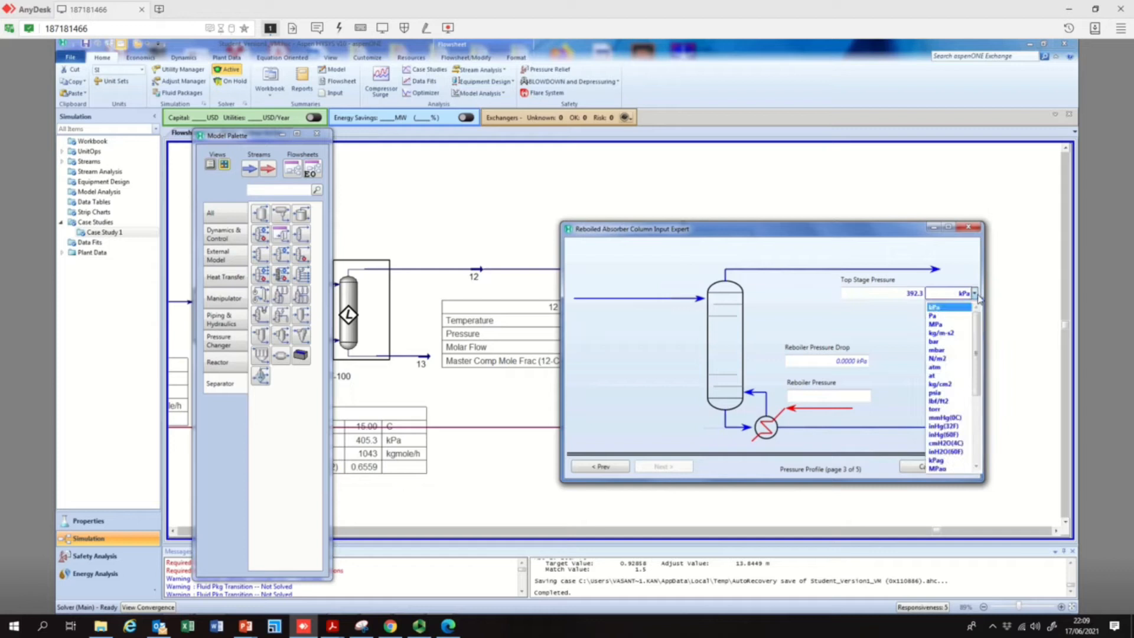
pyautogui.click(938, 367)
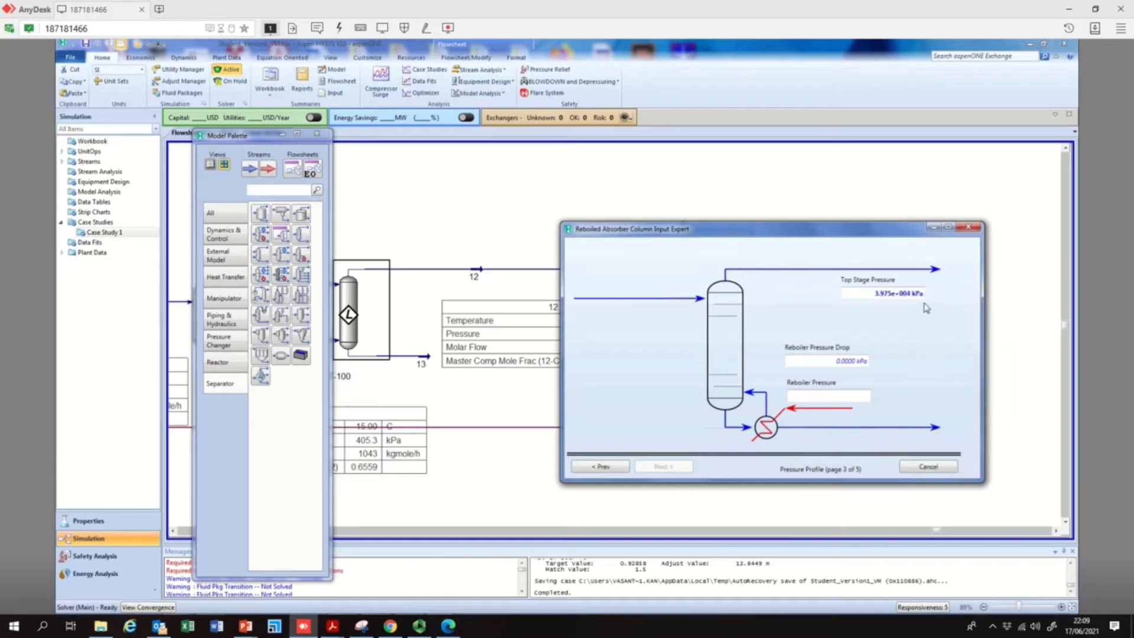
# Set both the top stage pressure and the reboiler pressure of column T-101 to 4 atm, and accept the pressure profile
pyautogui.click(919, 296)
pyautogui.write('4')
pyautogui.click(974, 294)
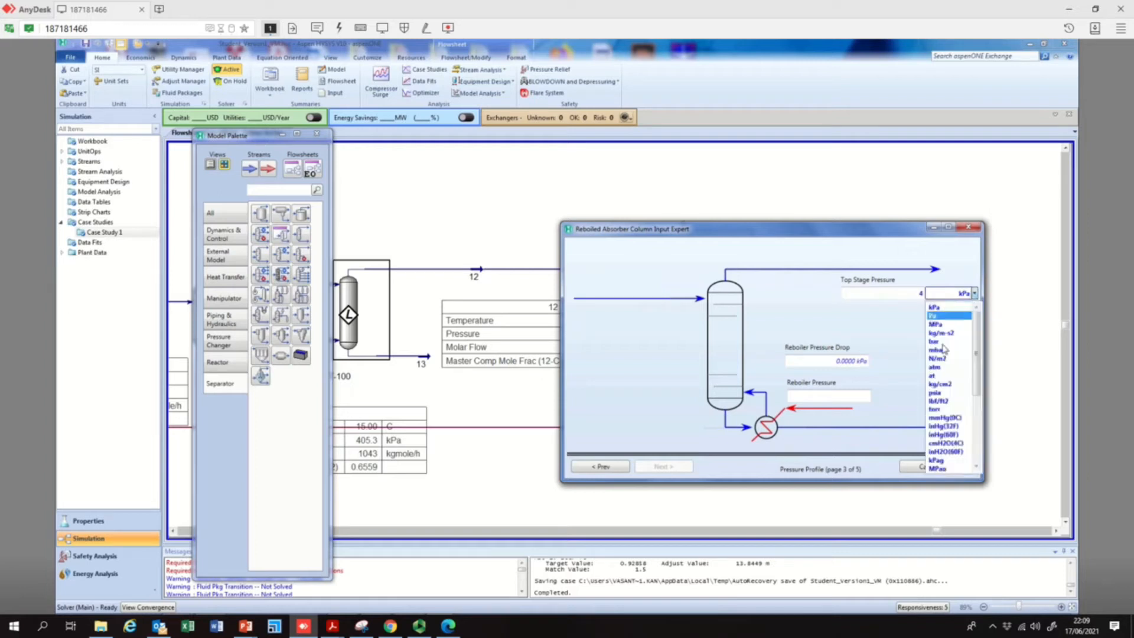
pyautogui.click(936, 367)
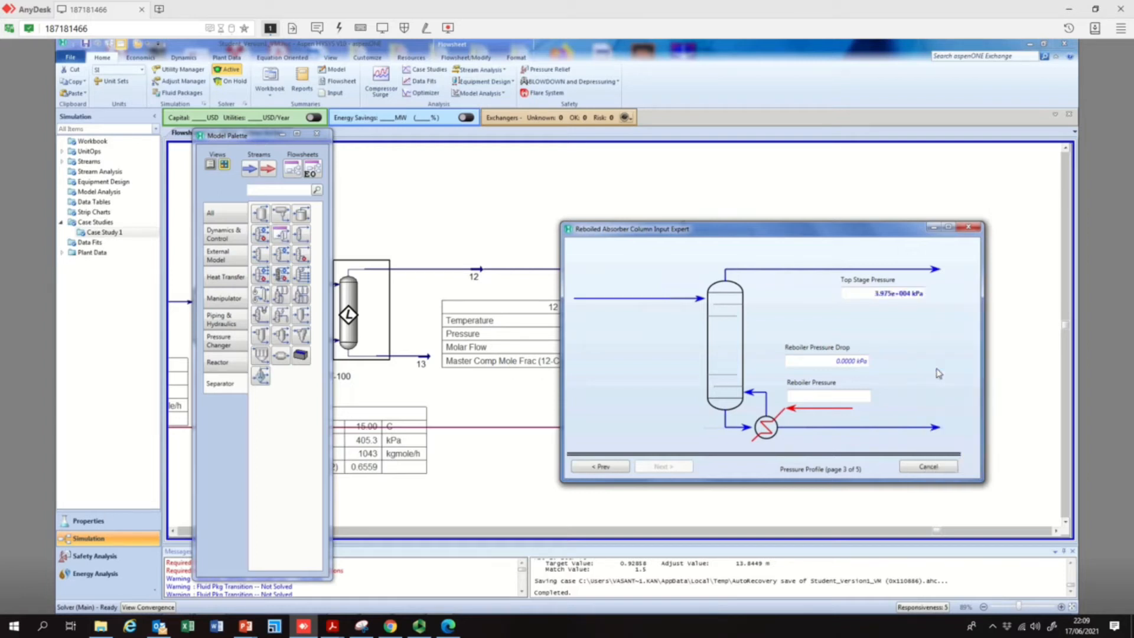
pyautogui.click(829, 395)
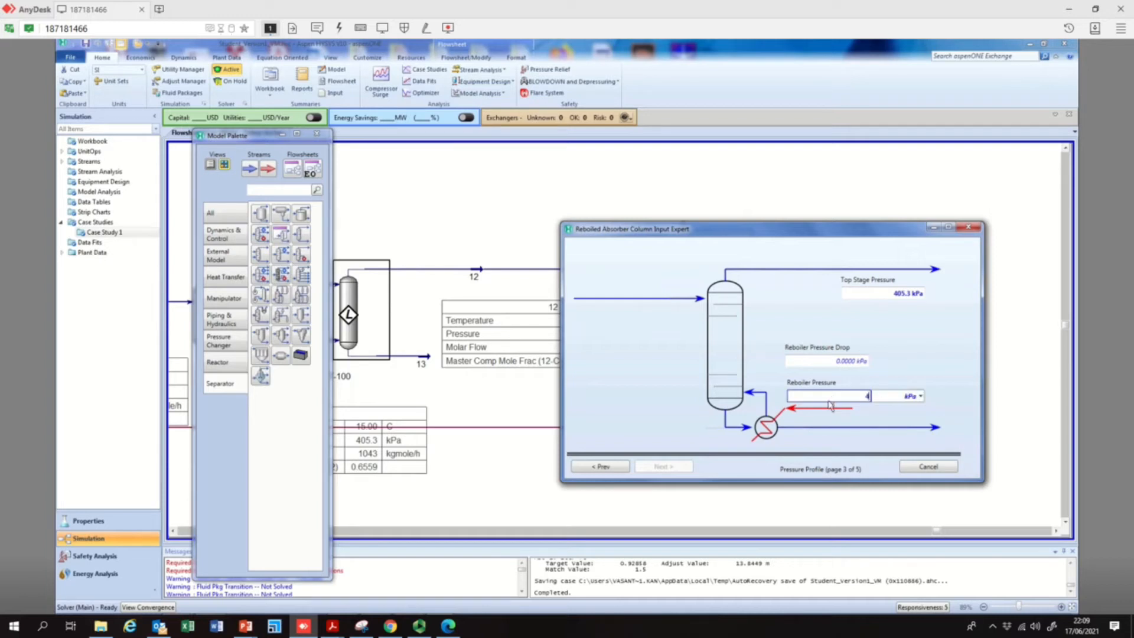
pyautogui.write('4')
pyautogui.click(920, 397)
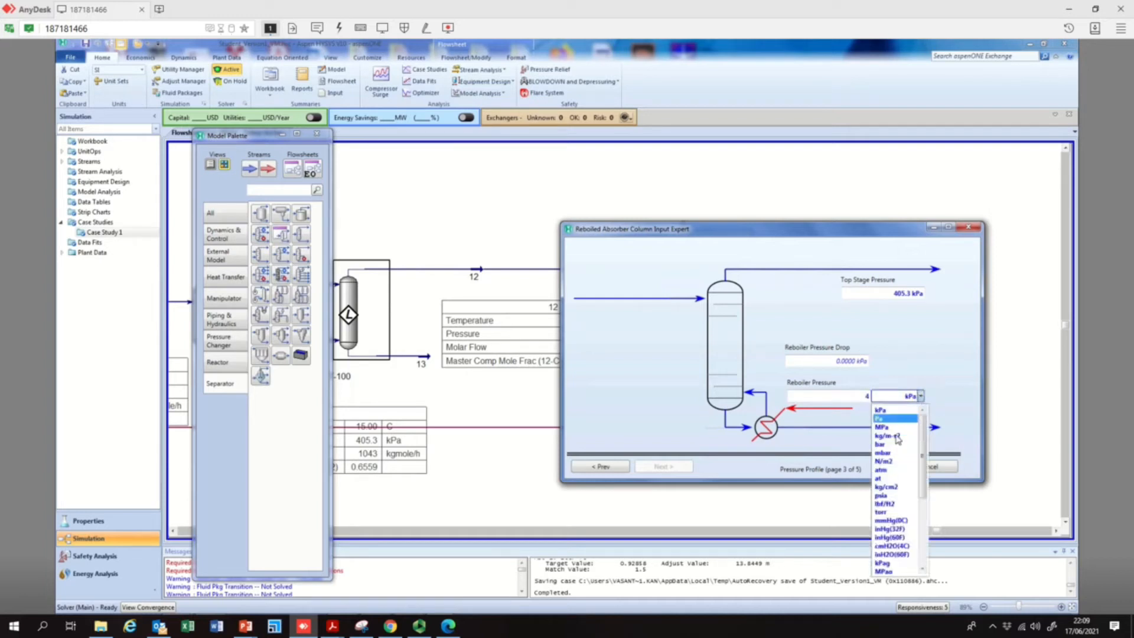
pyautogui.click(889, 471)
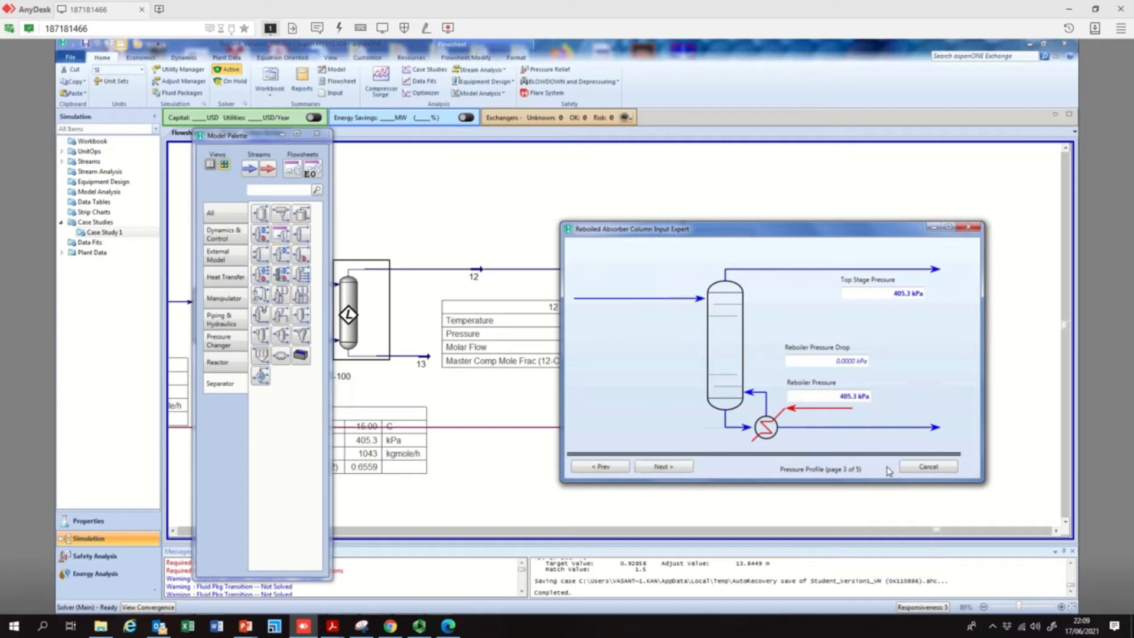
pyautogui.click(660, 467)
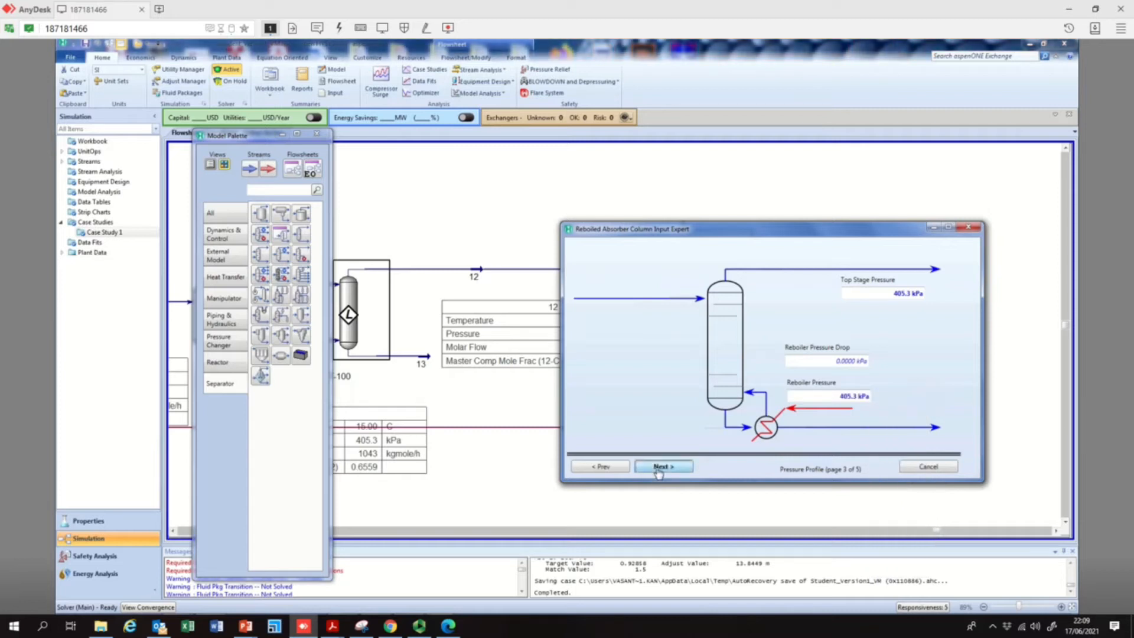
# Enter 15 °C as the top stage and reboiler temperature estimates, and finish the column setup without specifying a boil-up ratio
pyautogui.click(868, 302)
pyautogui.write('15')
pyautogui.click(837, 397)
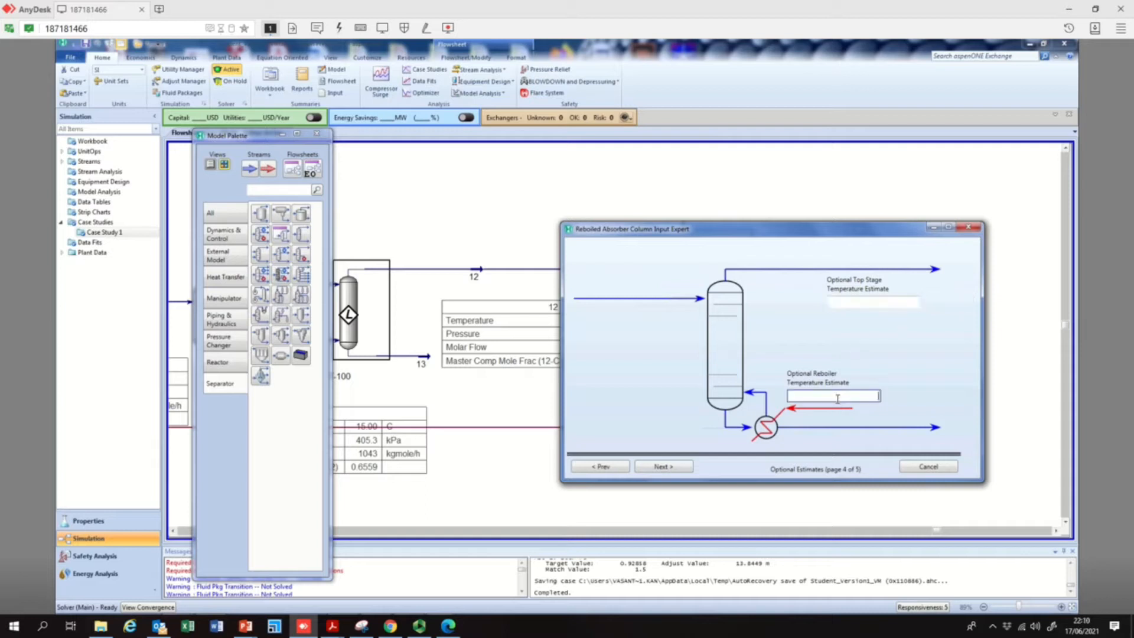
pyautogui.write('15')
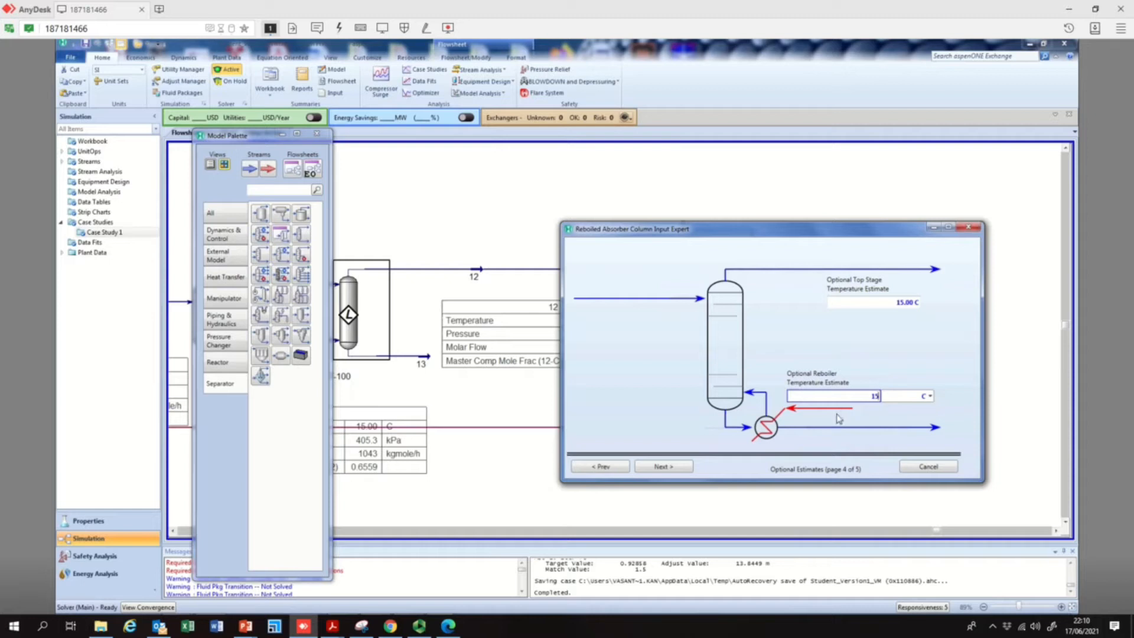
pyautogui.press('Return')
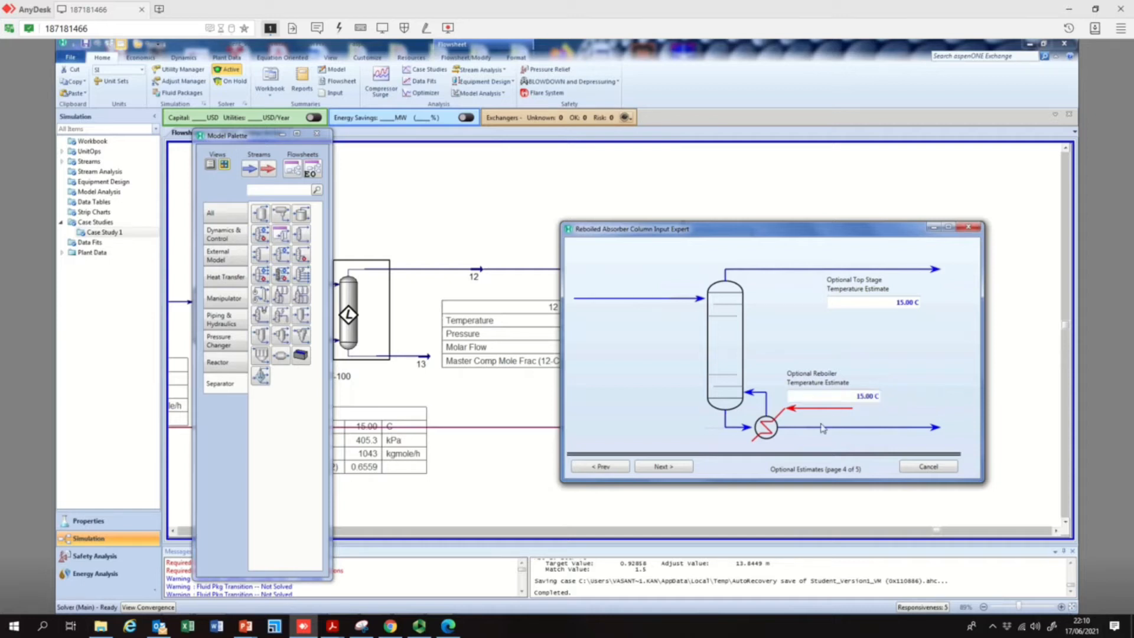
pyautogui.click(672, 469)
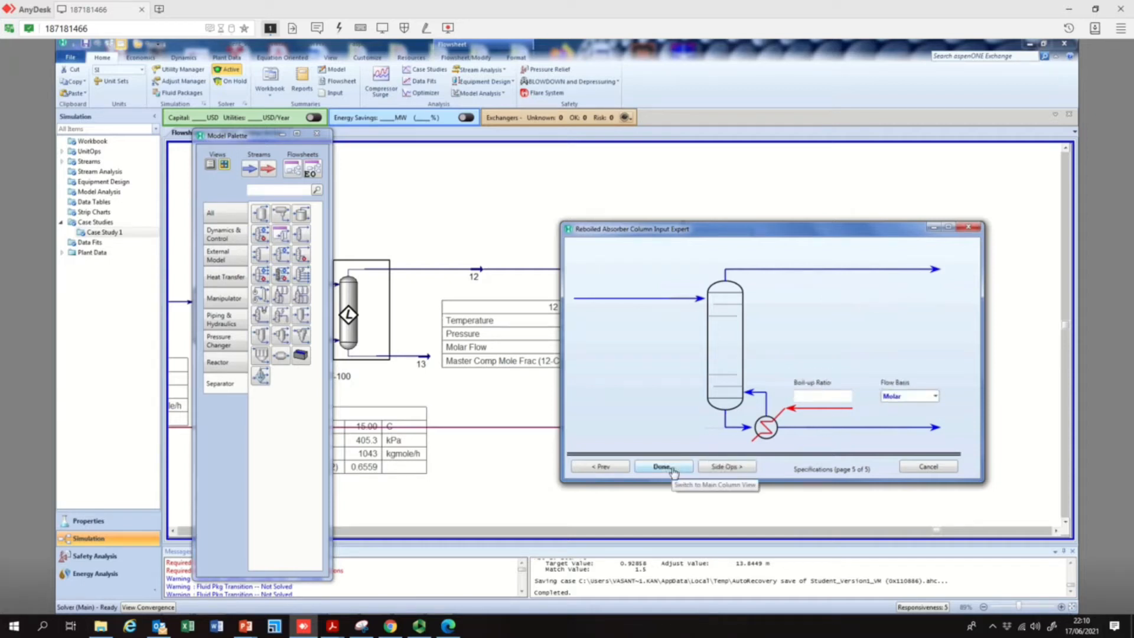
pyautogui.click(673, 469)
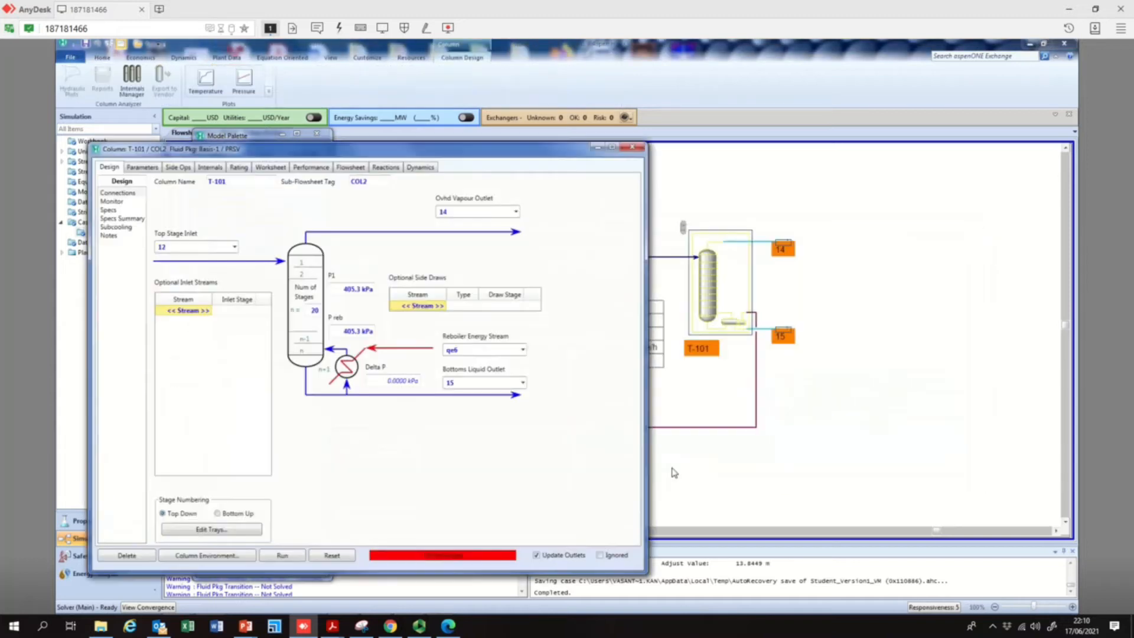
# Run the solver of the reboiled absorber T-101, repeating the run several times
pyautogui.click(283, 556)
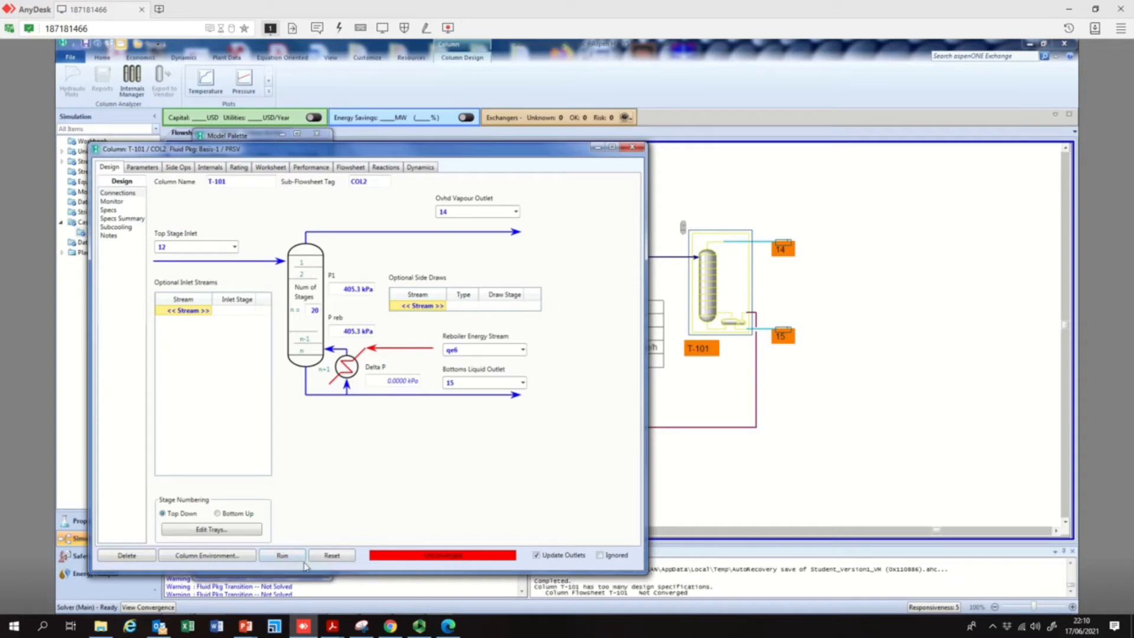
pyautogui.click(298, 557)
pyautogui.click(299, 557)
pyautogui.click(299, 557)
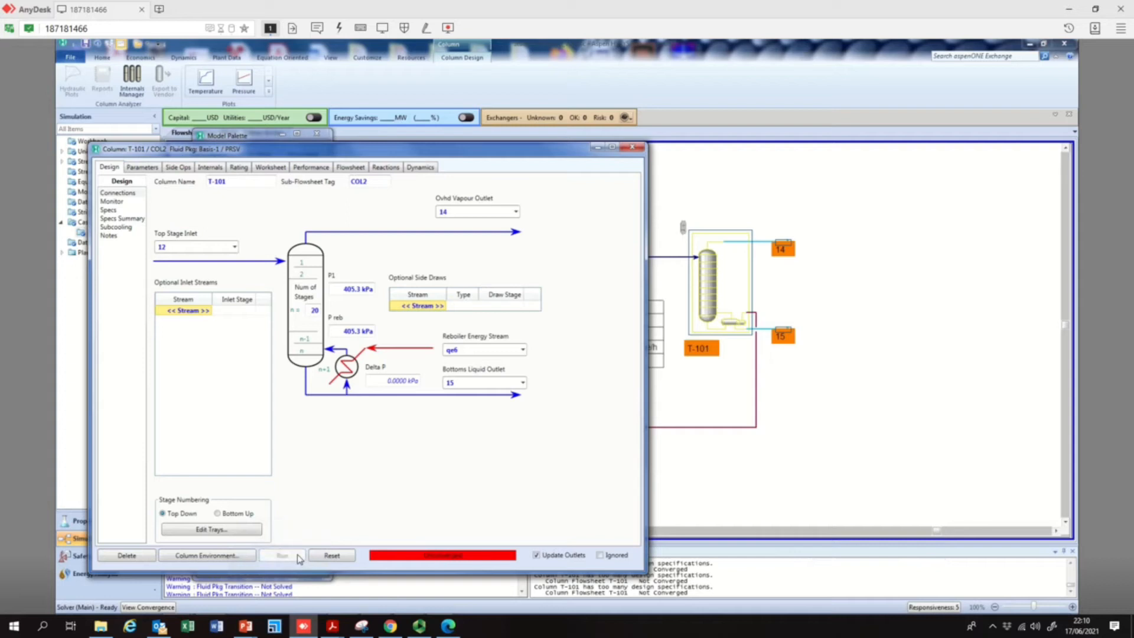
pyautogui.click(299, 557)
pyautogui.click(298, 557)
pyautogui.click(419, 626)
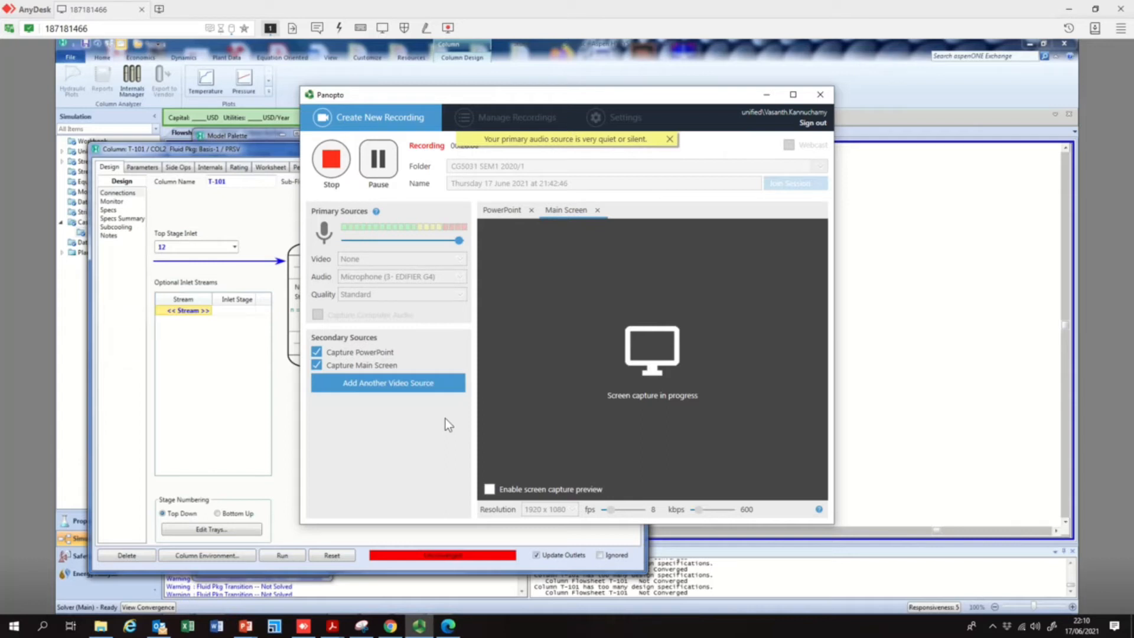
pyautogui.moveTo(459, 241); pyautogui.dragTo(472, 244)
pyautogui.click(763, 96)
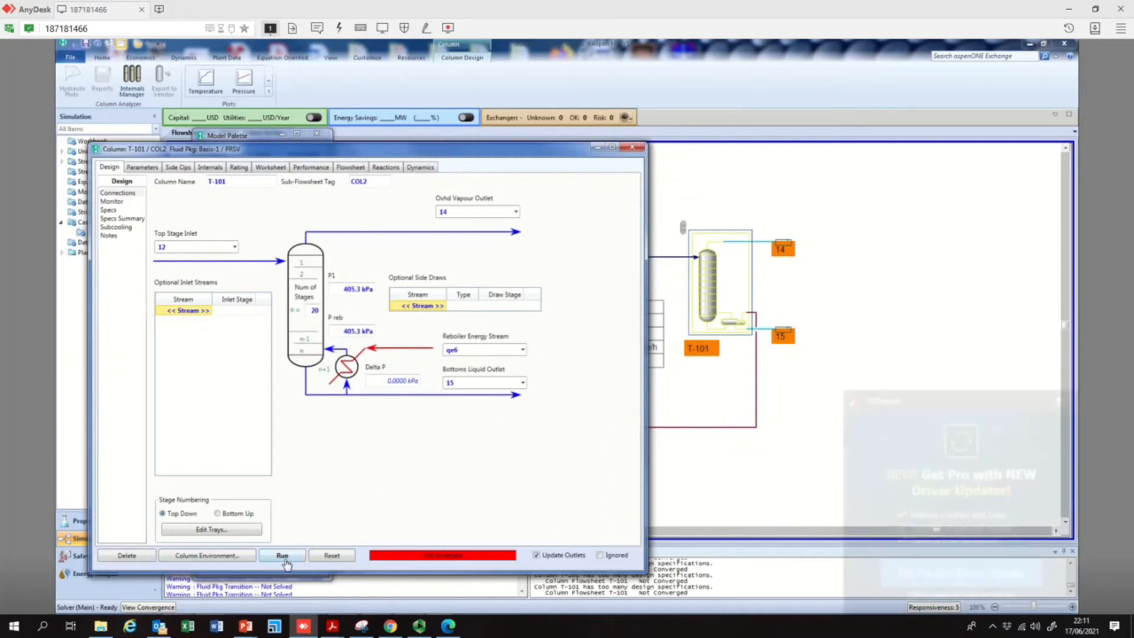
# Dismiss the driver-updater advertisement and run column T-101 once more
pyautogui.click(1072, 405)
pyautogui.click(303, 556)
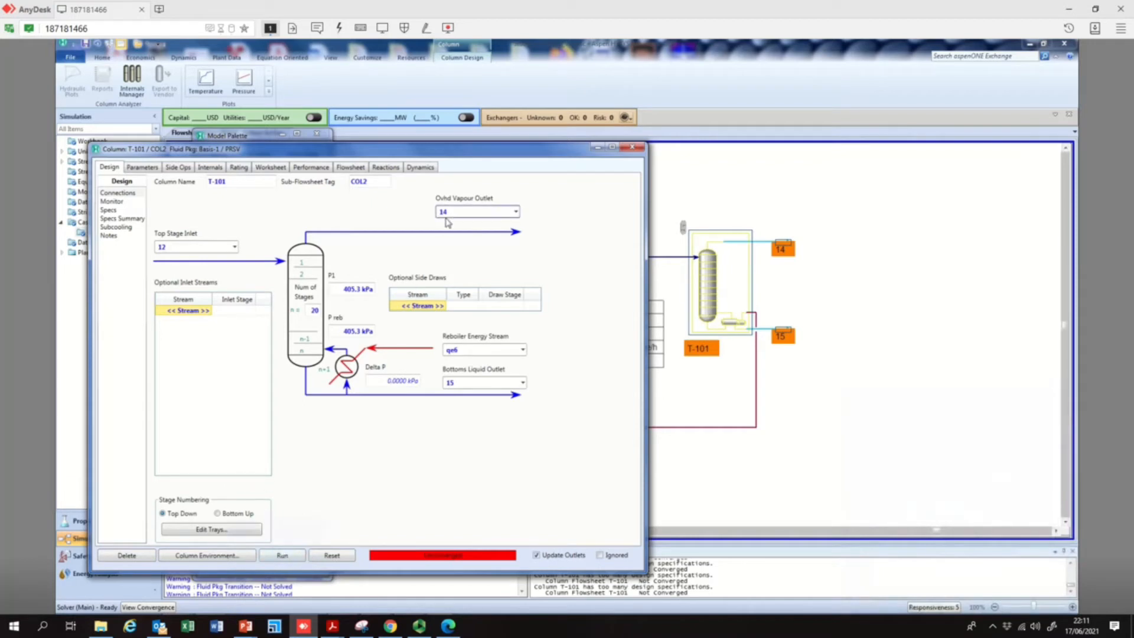
# Set the number of stages of column T-101 to 17, run its solver again, and close the column view
pyautogui.click(316, 310)
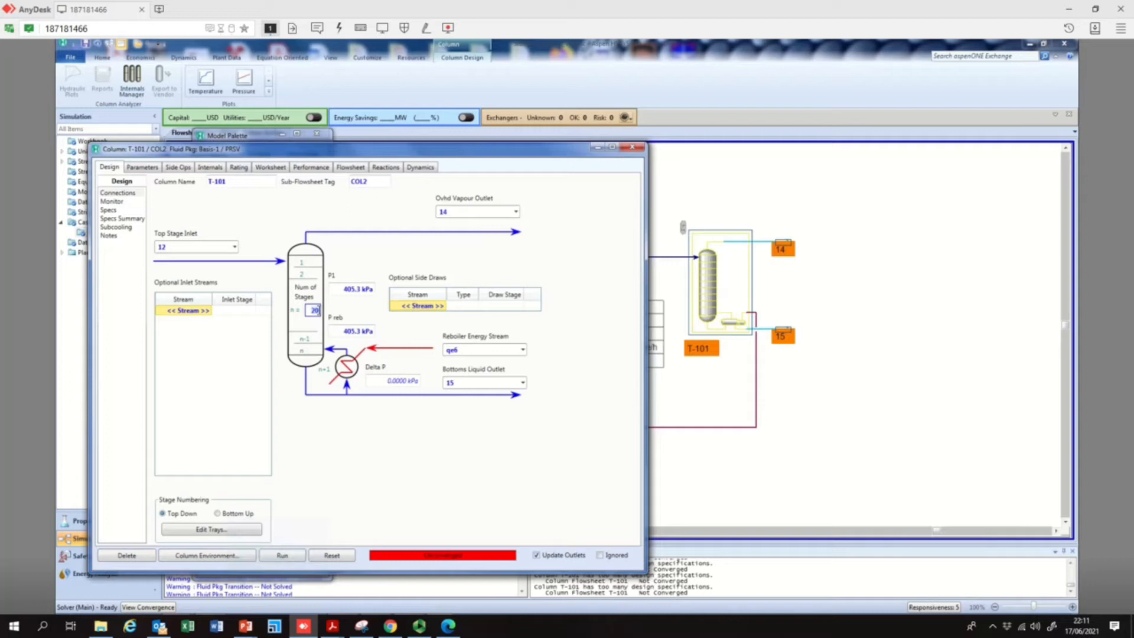
pyautogui.write('17')
pyautogui.click(281, 558)
pyautogui.click(297, 558)
pyautogui.click(633, 148)
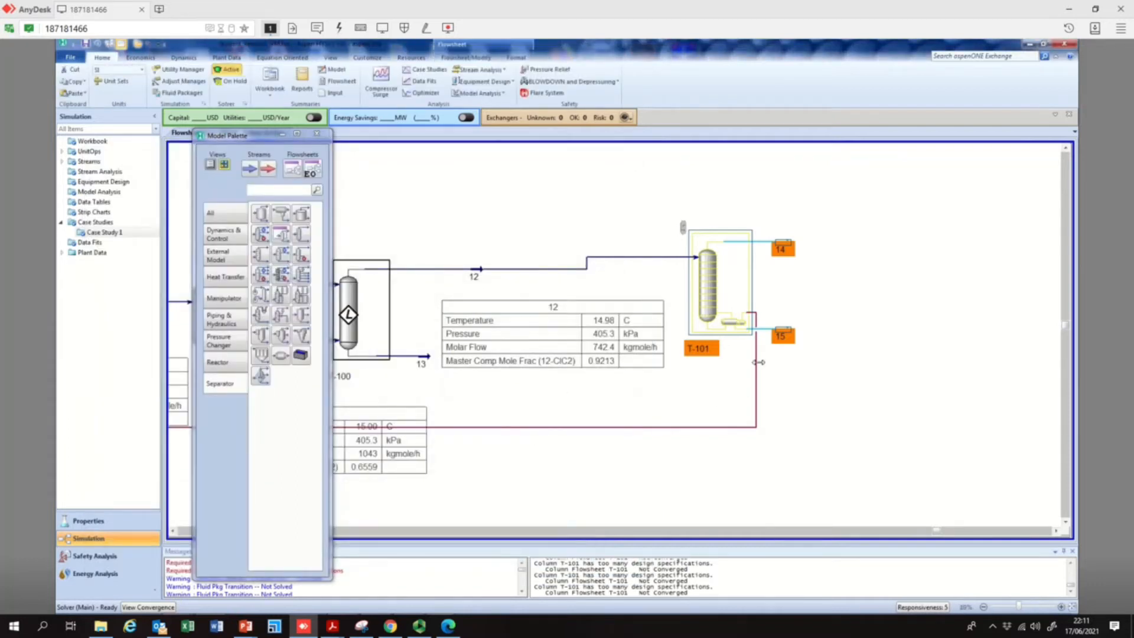
# Delete the reboiled absorber T-101 together with its outlet streams 14 and 15 from the flowsheet
pyautogui.moveTo(757, 349)
pyautogui.press('Delete')
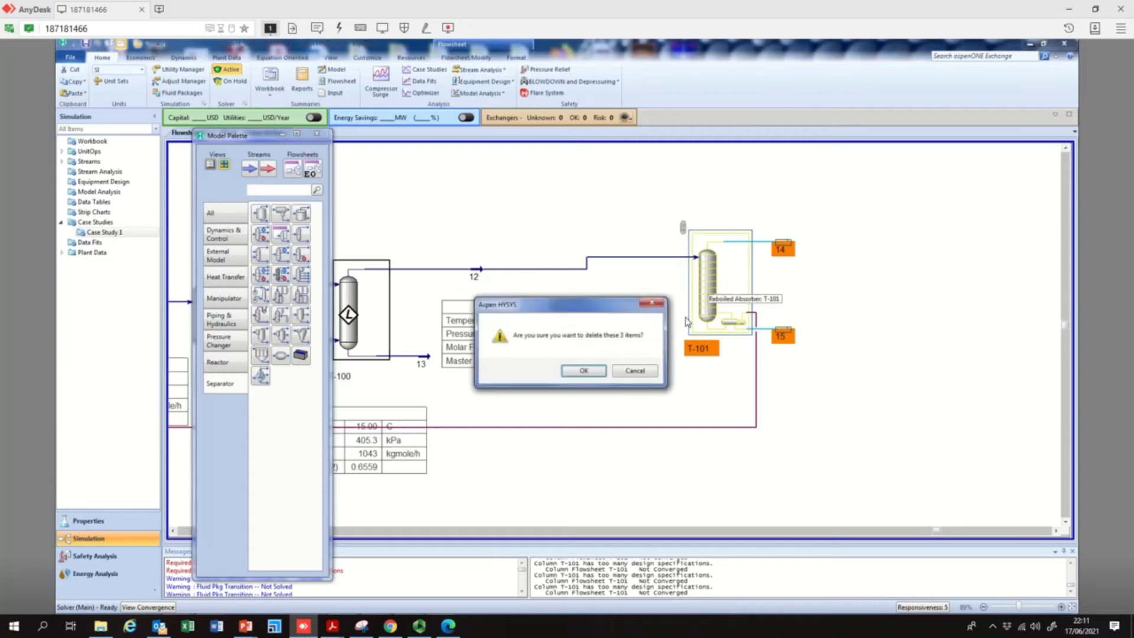
pyautogui.click(581, 371)
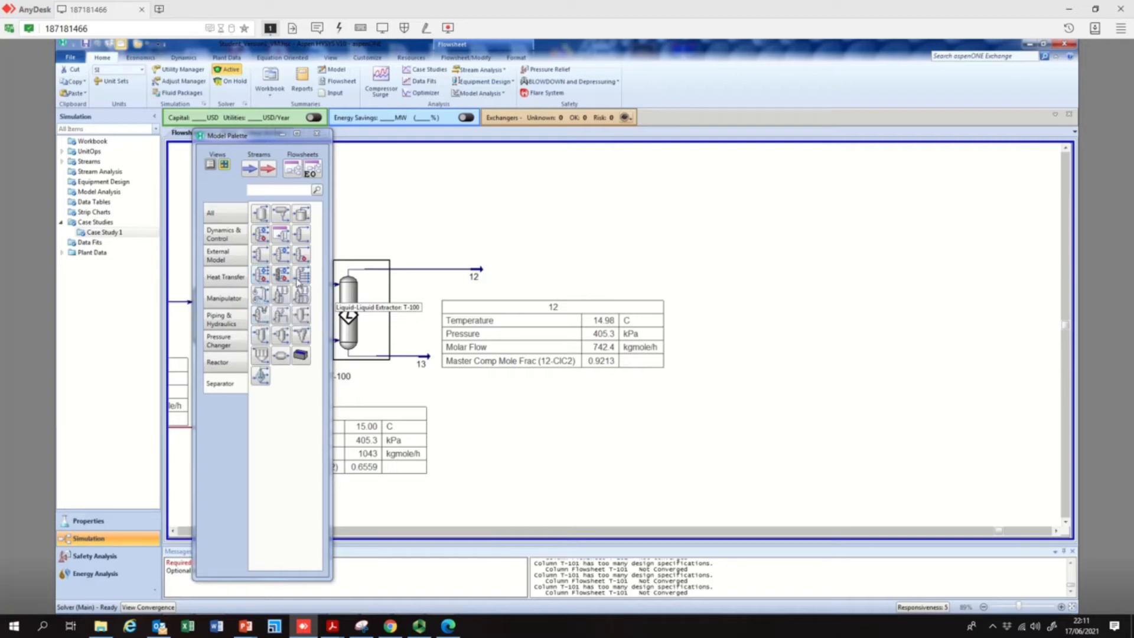
# Place a new reboiled absorber T-101 with stream 12 as top stage inlet and stream 14 as overhead vapour outlet
pyautogui.click(301, 254)
pyautogui.click(688, 347)
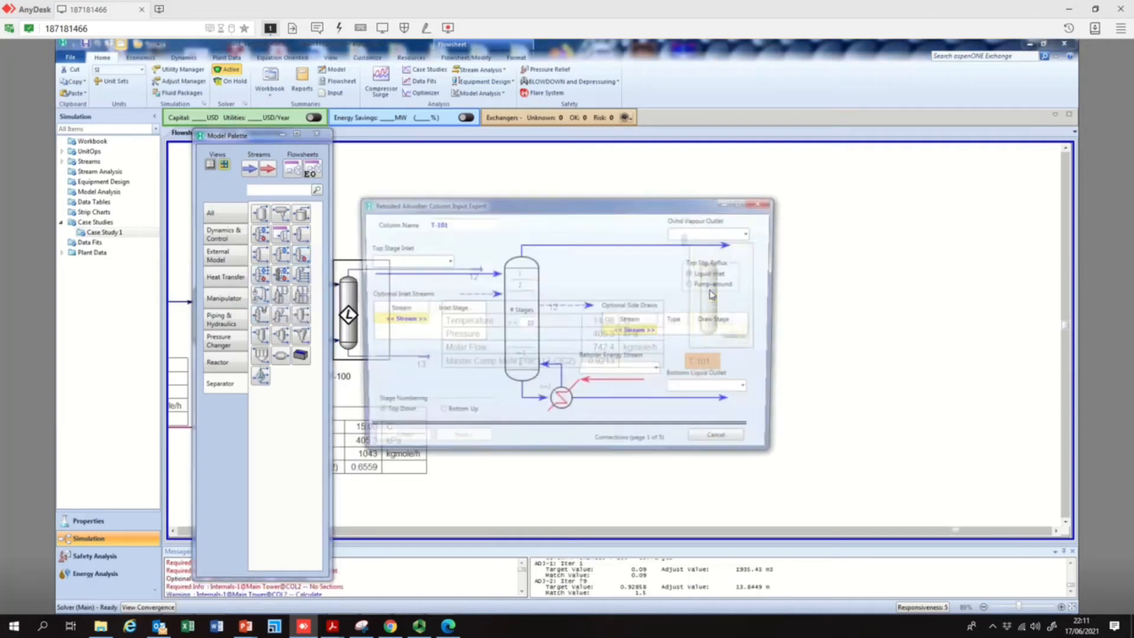
pyautogui.click(446, 260)
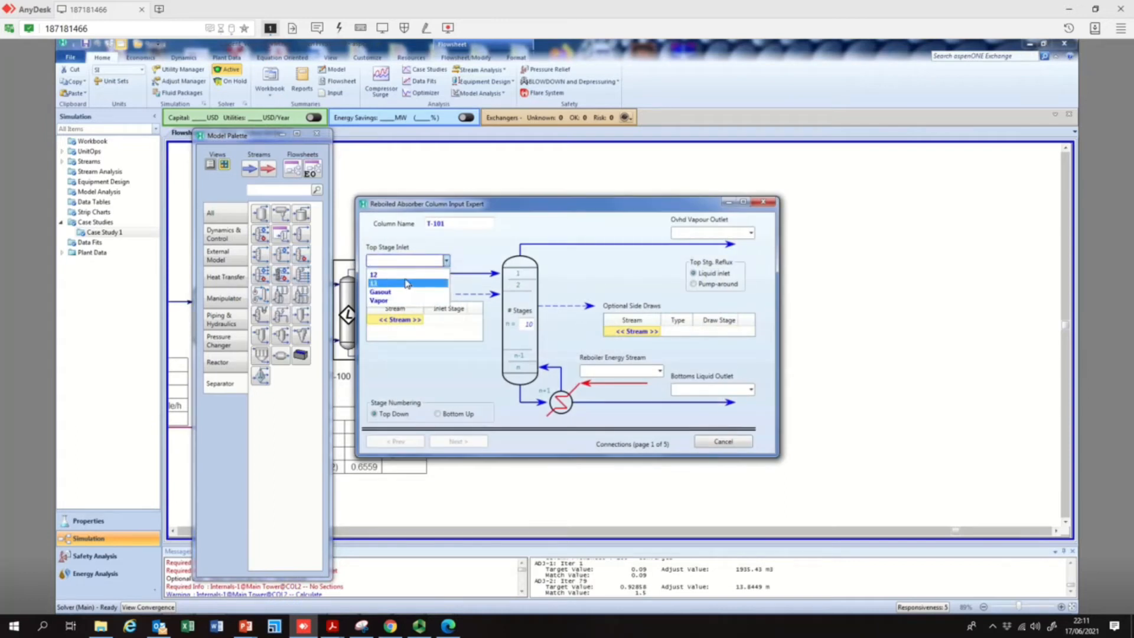
pyautogui.click(378, 274)
pyautogui.moveTo(696, 204); pyautogui.dragTo(737, 253)
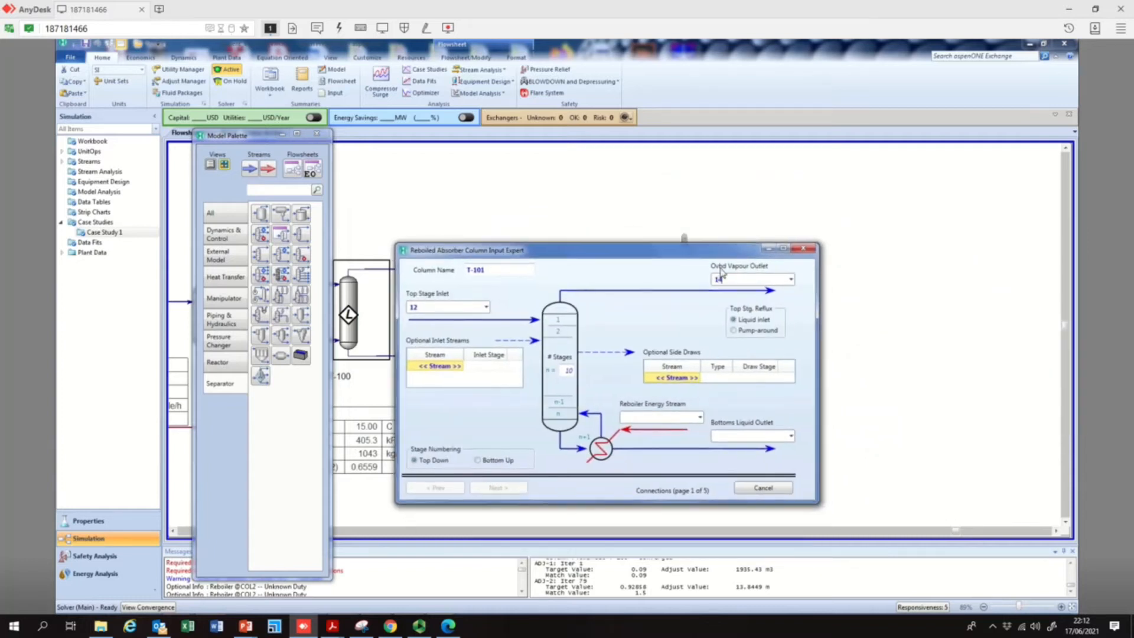
# Name the bottoms liquid outlet 15 and the reboiler energy stream QeReb, and accept the once-through regular reboiler configuration
pyautogui.click(729, 436)
pyautogui.write('15')
pyautogui.click(657, 418)
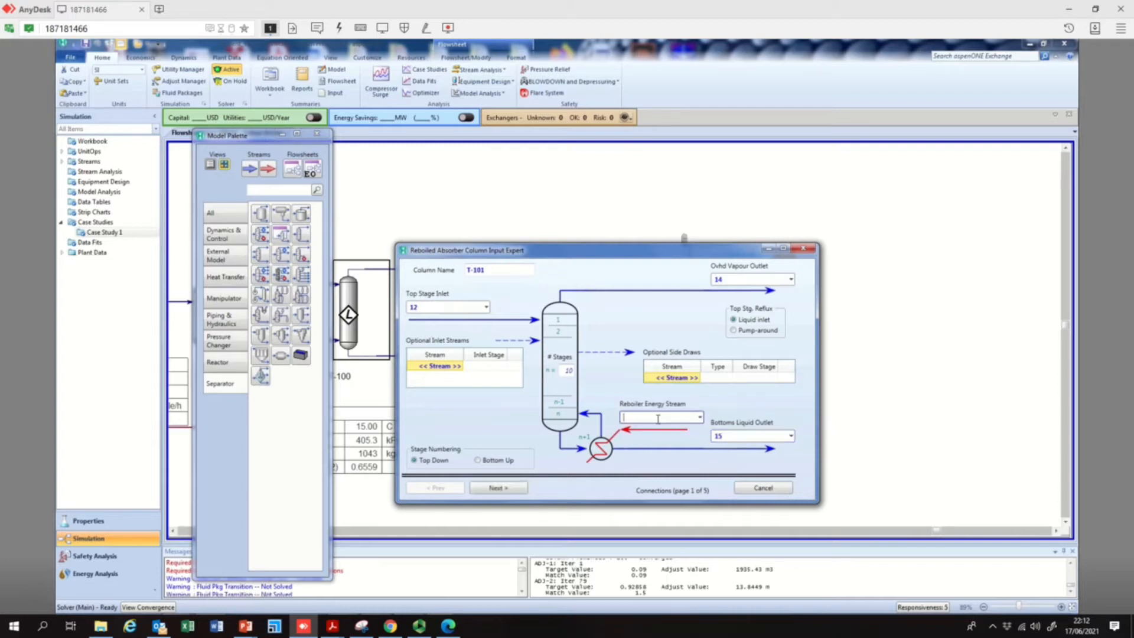
pyautogui.write('QeReb')
pyautogui.press('Return')
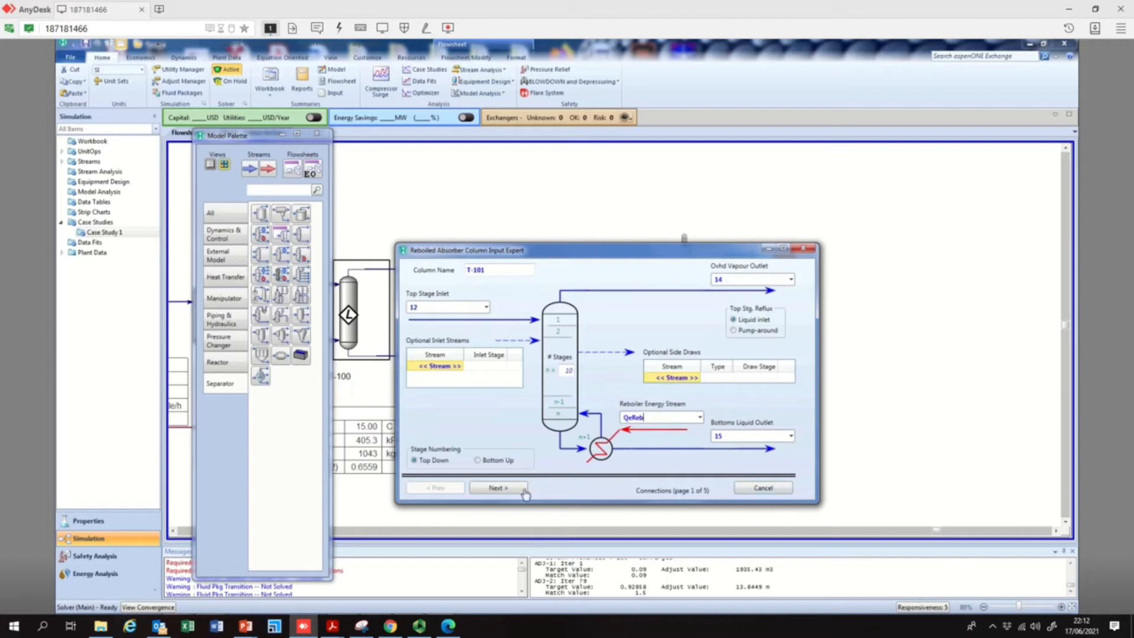
pyautogui.click(523, 490)
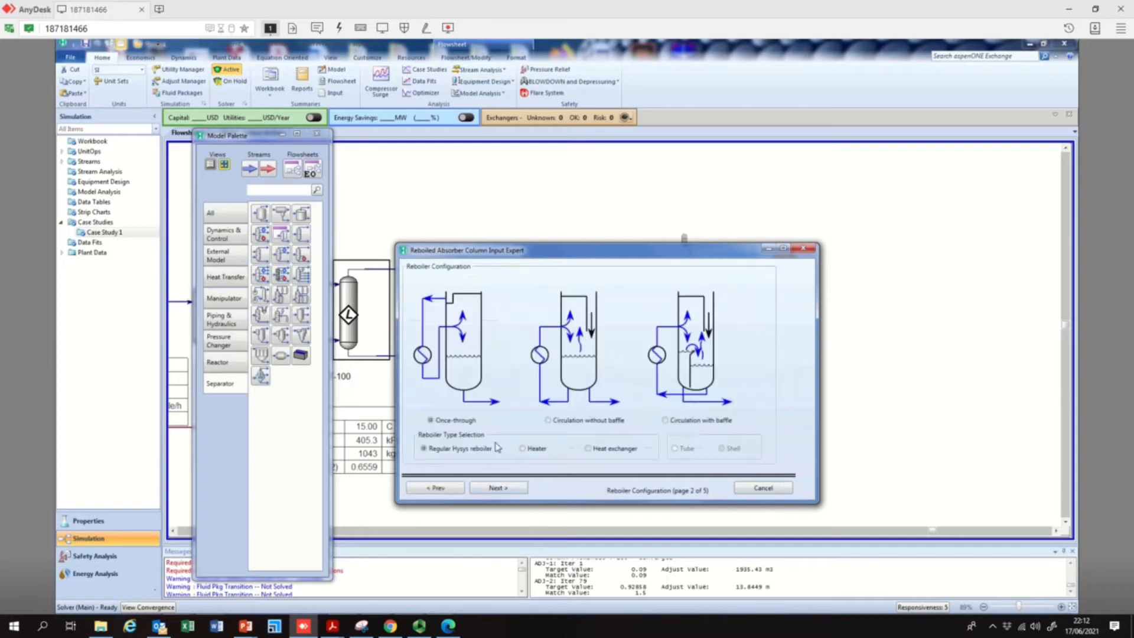
pyautogui.click(508, 491)
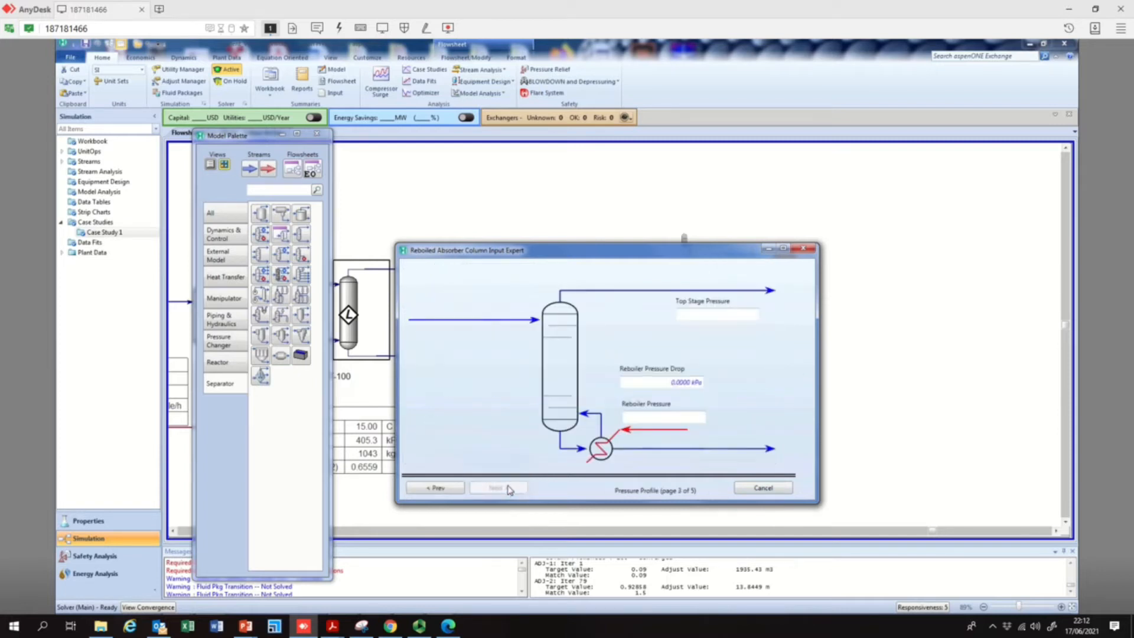
# Set the top stage pressure and the reboiler pressure of the new absorber to 4 atm each, and accept the profile
pyautogui.write('4')
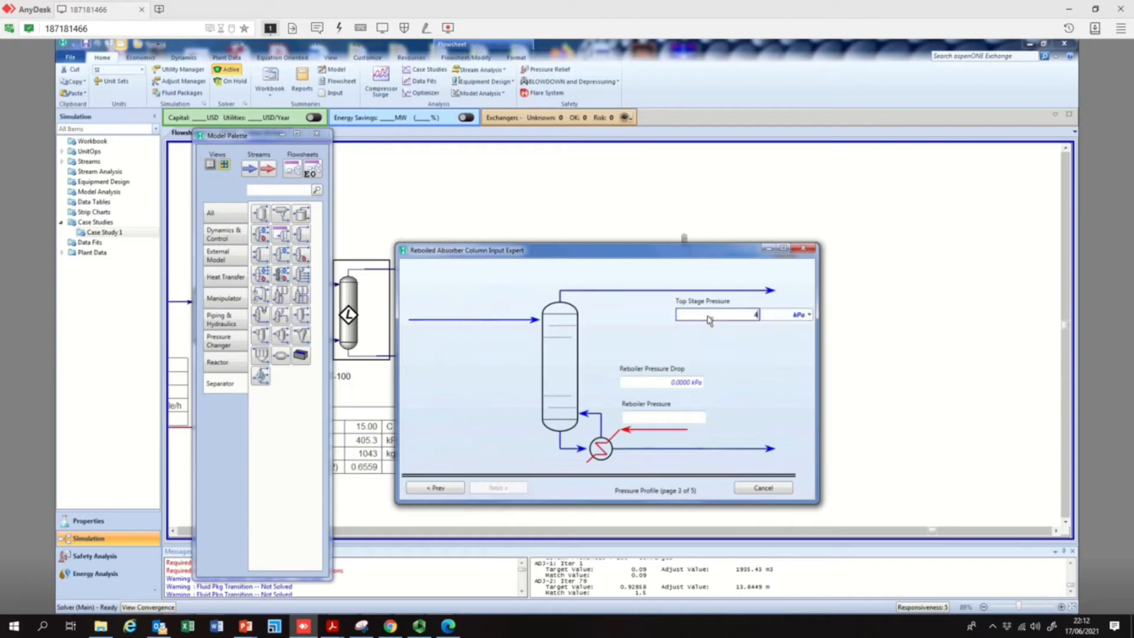
pyautogui.click(811, 315)
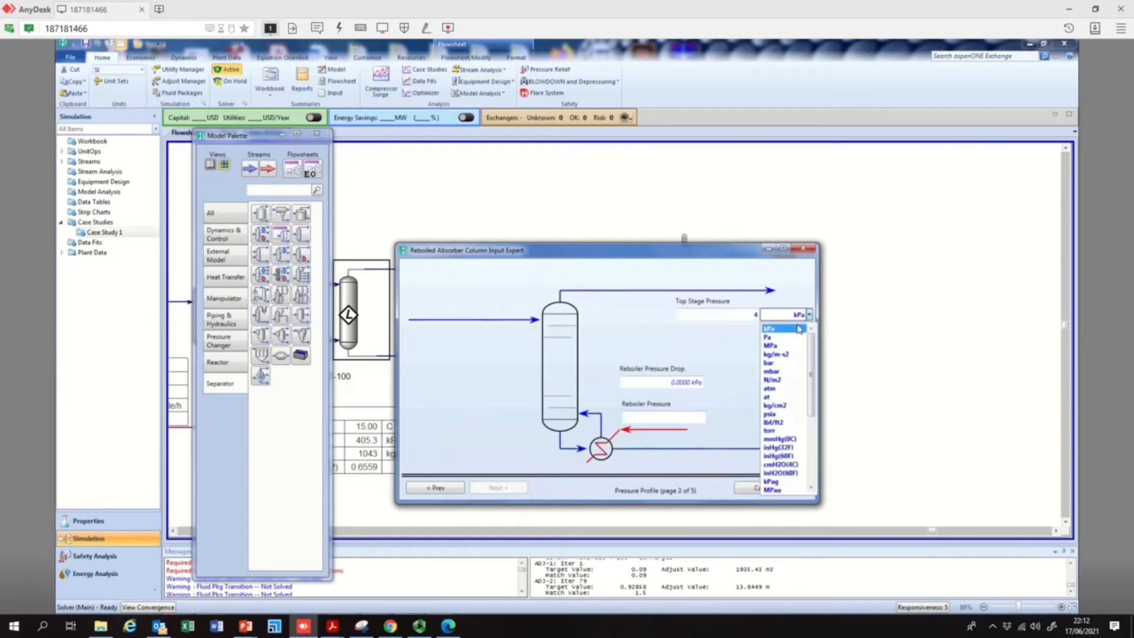
pyautogui.click(776, 391)
pyautogui.click(680, 418)
pyautogui.write('4')
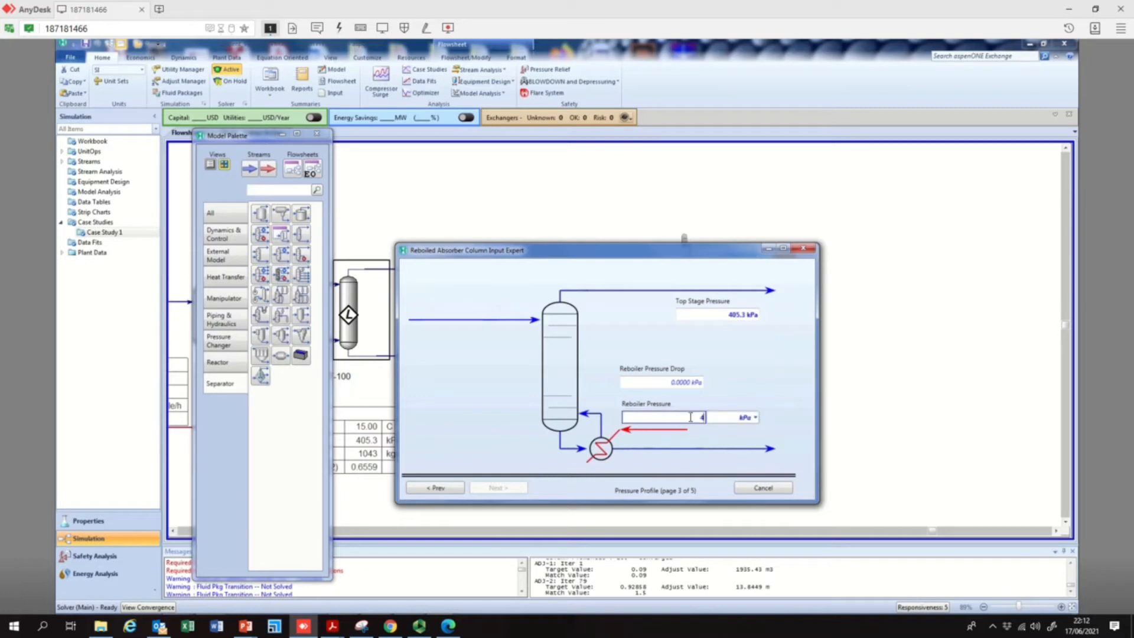
pyautogui.click(755, 417)
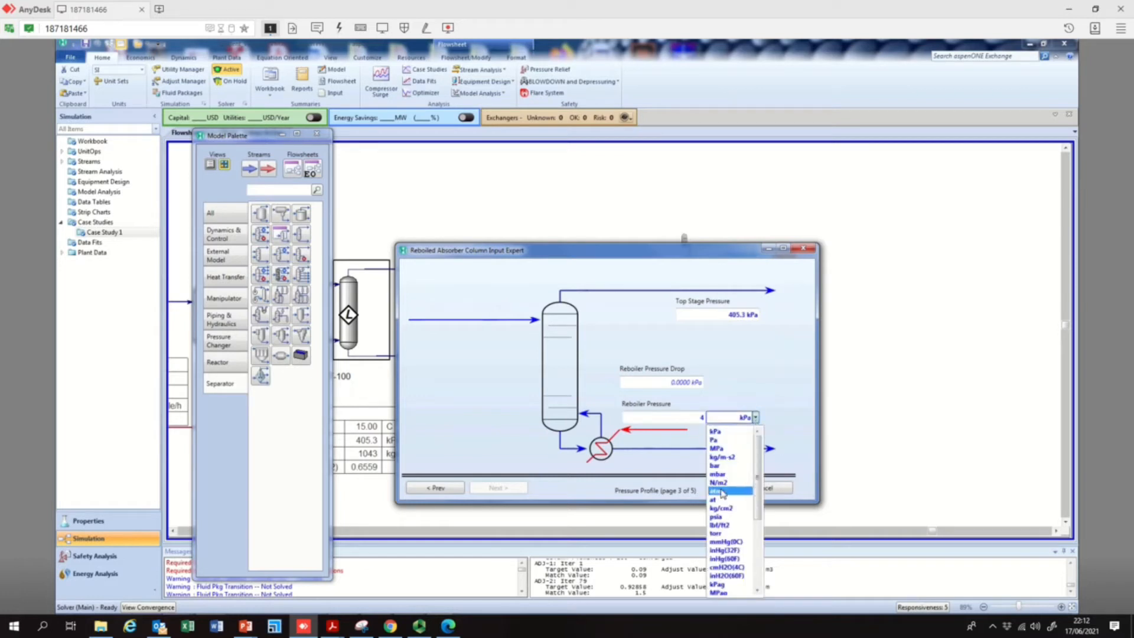
pyautogui.click(722, 492)
pyautogui.click(520, 487)
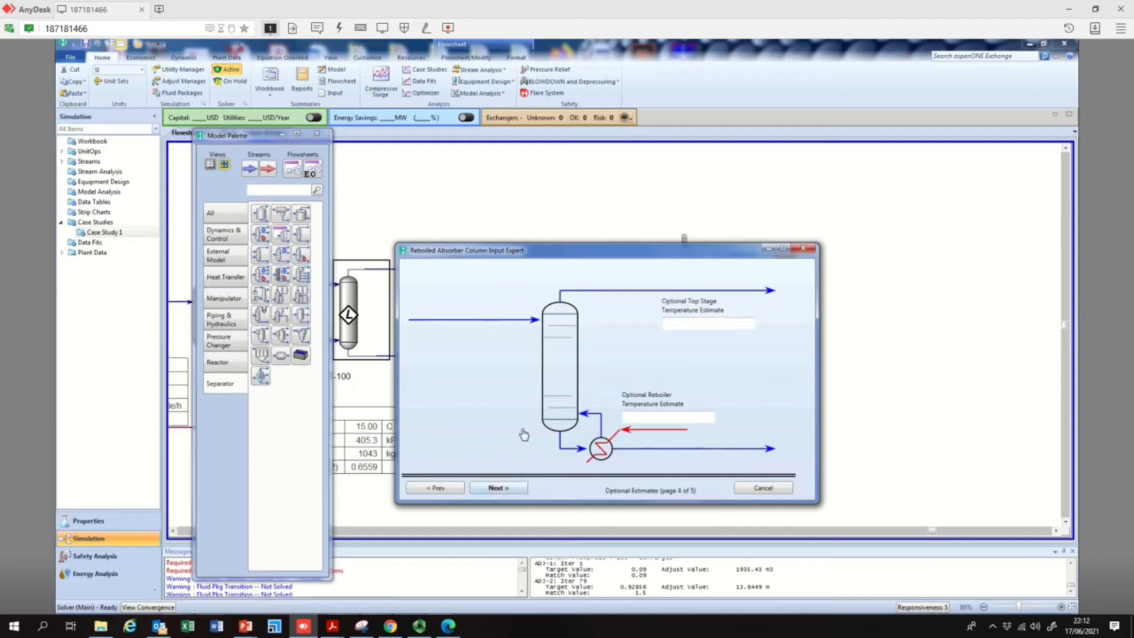
# Enter 15 °C as the top stage temperature estimate and complete the column setup with the boil-up ratio left blank
pyautogui.click(692, 321)
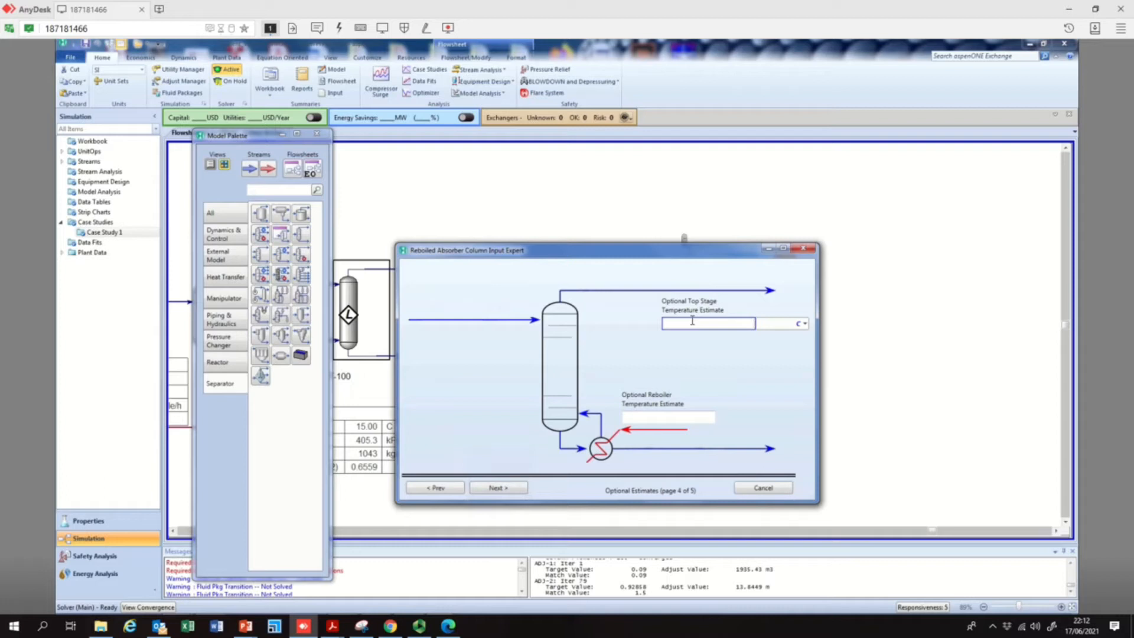
pyautogui.write('15')
pyautogui.press('Return')
pyautogui.click(678, 417)
pyautogui.click(499, 488)
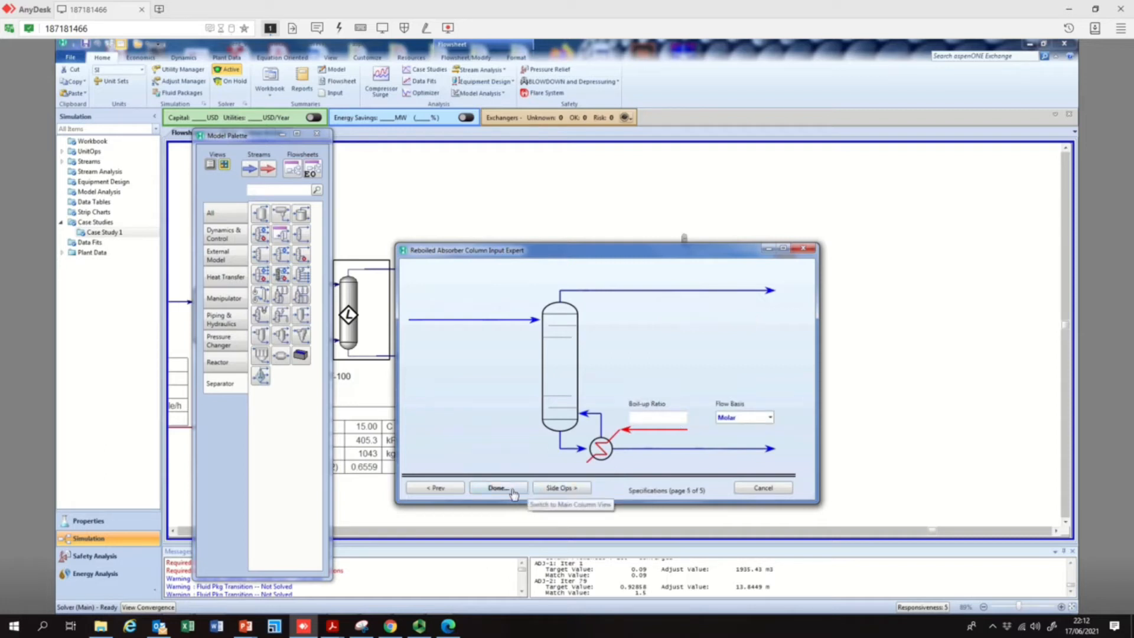
pyautogui.click(511, 489)
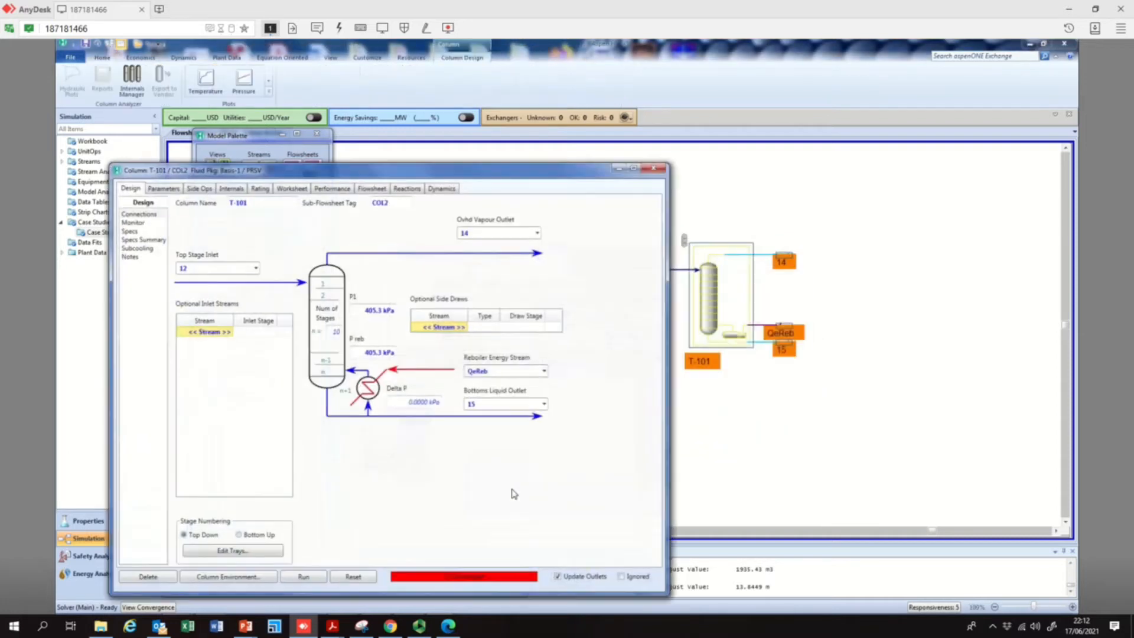
# Run the 10-stage column T-101 and select the value of its overhead product rate specification
pyautogui.click(299, 577)
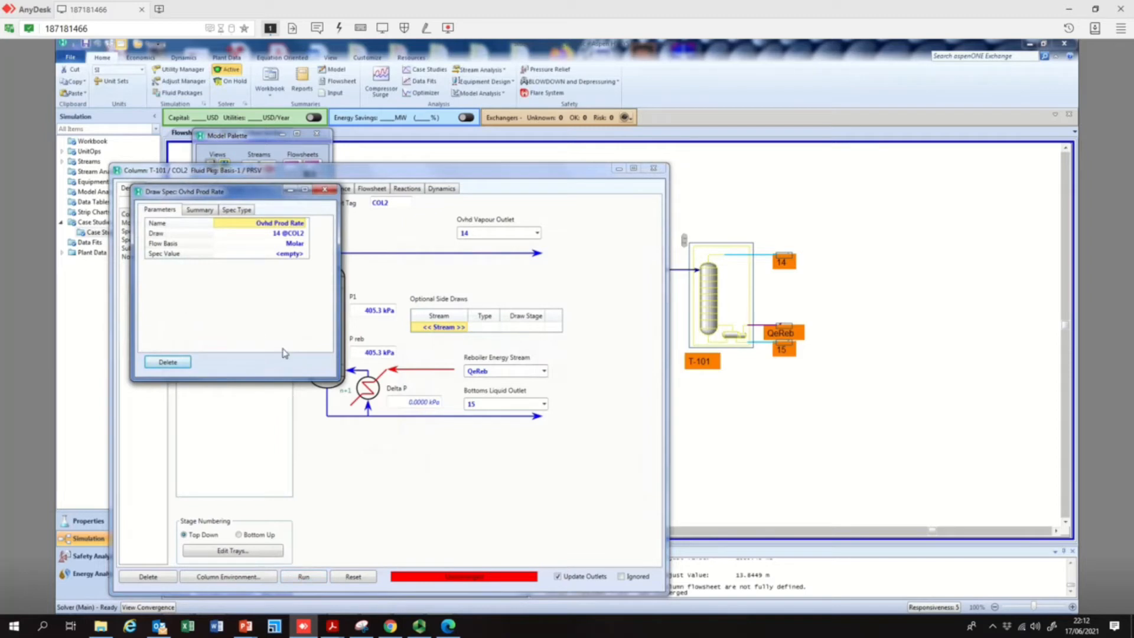
pyautogui.click(304, 255)
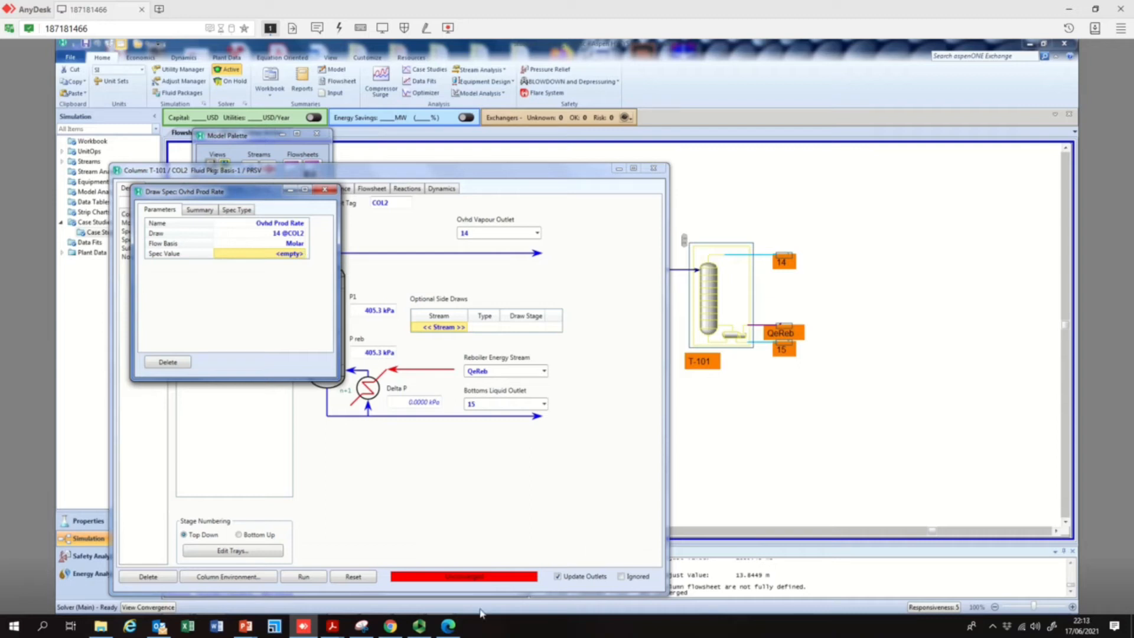
pyautogui.moveTo(451, 627)
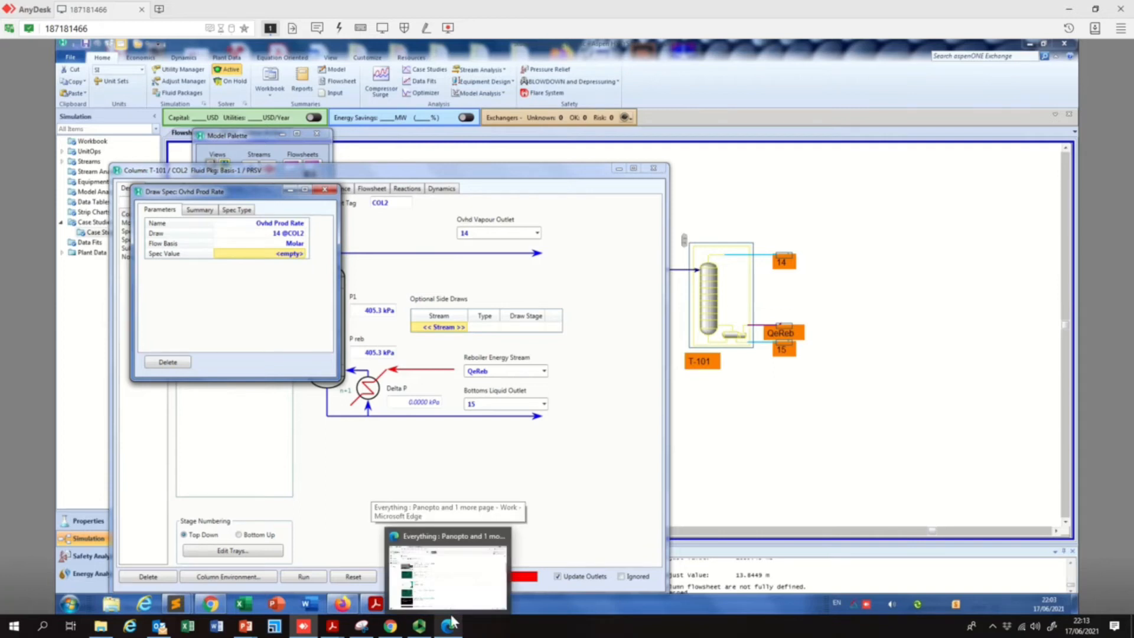
pyautogui.click(421, 626)
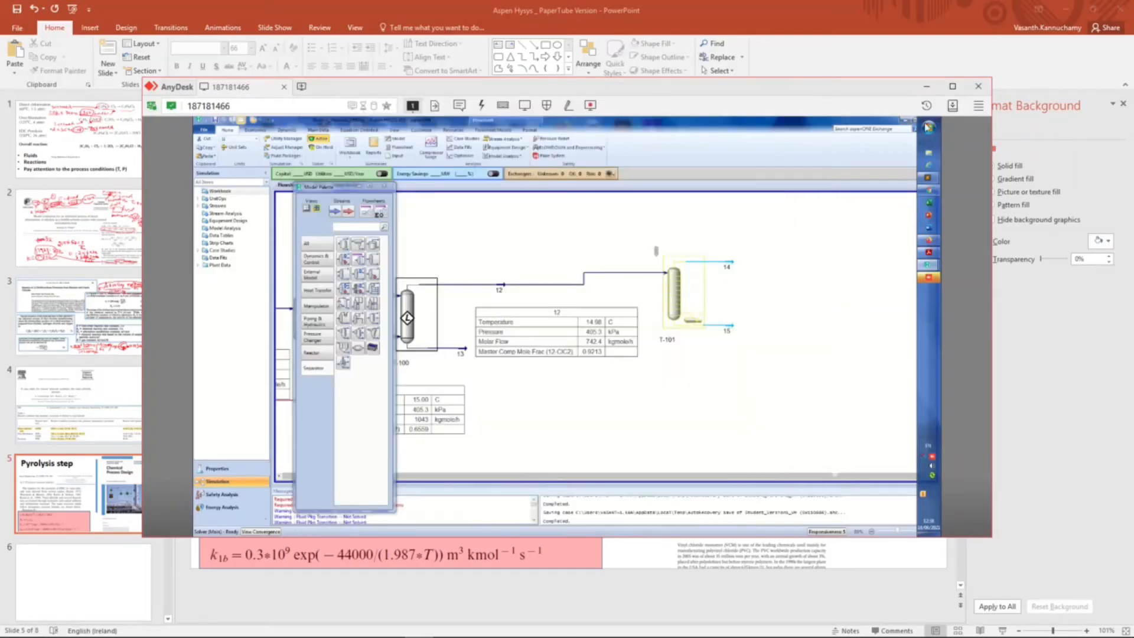
pyautogui.click(952, 87)
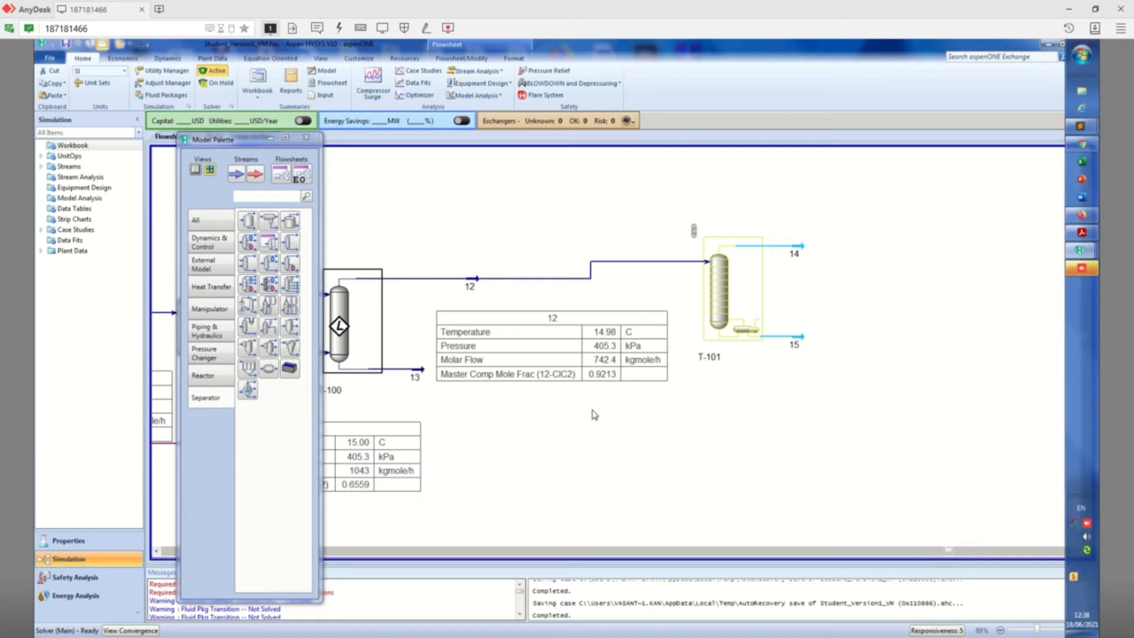
pyautogui.moveTo(229, 146); pyautogui.dragTo(556, 201)
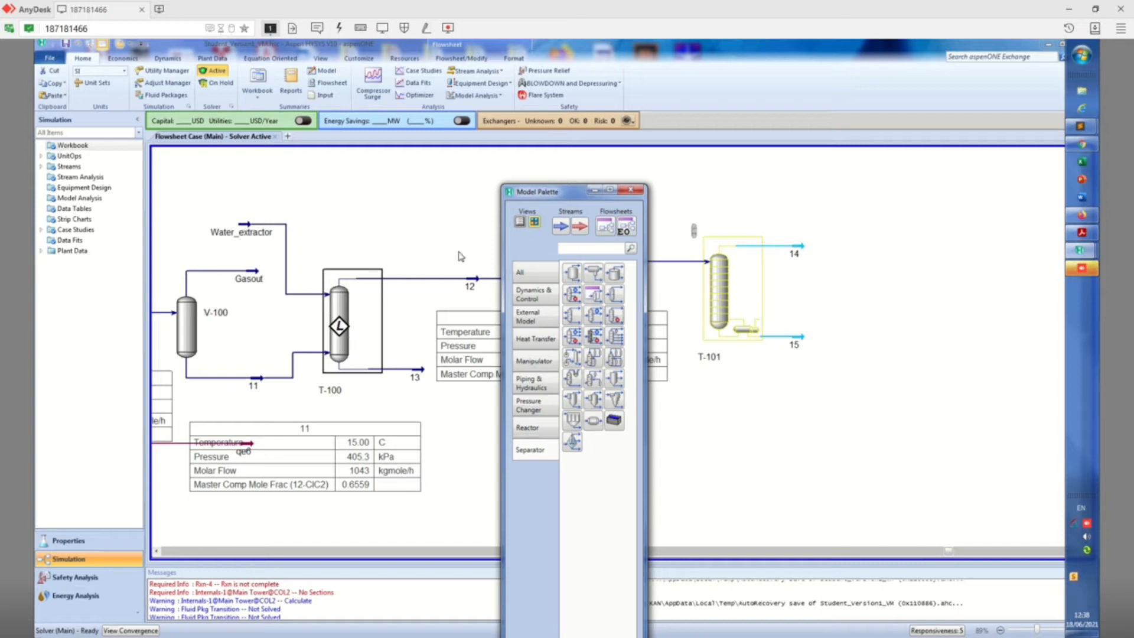
pyautogui.moveTo(538, 191); pyautogui.dragTo(226, 192)
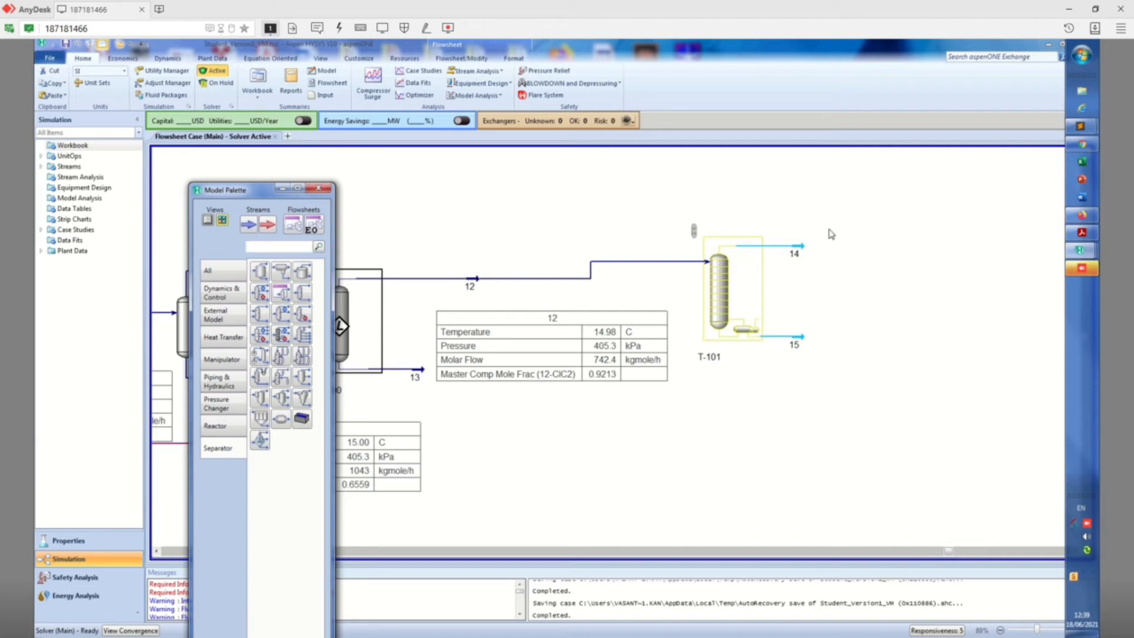
# Select column T-101 with its streams 14 and 15 on the flowsheet and delete all three items
pyautogui.moveTo(893, 181); pyautogui.dragTo(703, 412)
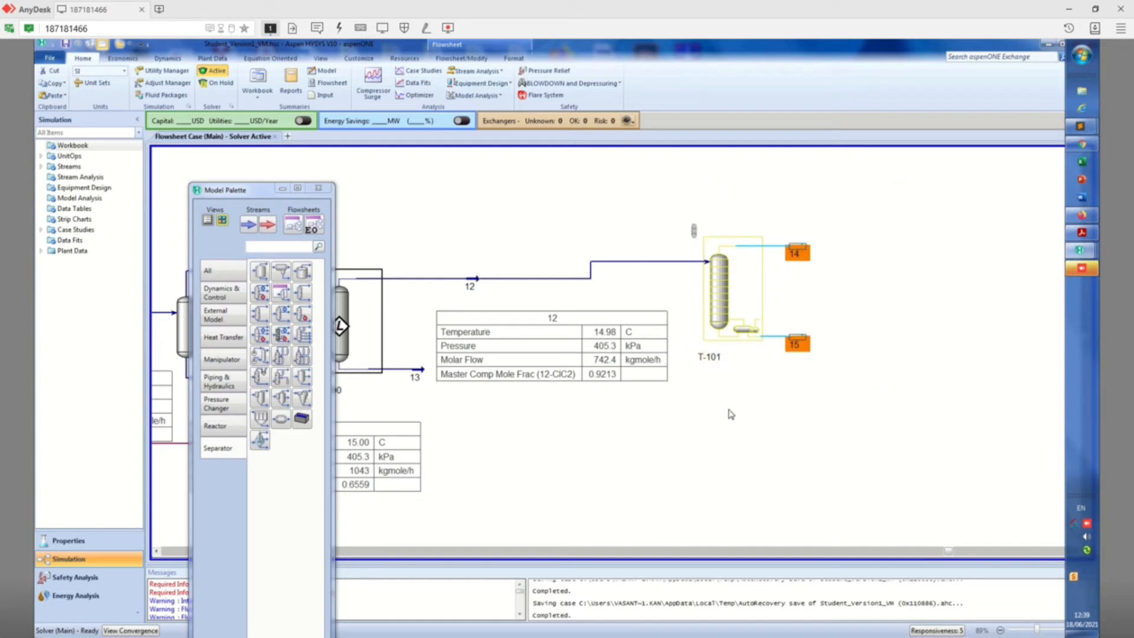
pyautogui.moveTo(874, 180); pyautogui.dragTo(676, 436)
pyautogui.press('Delete')
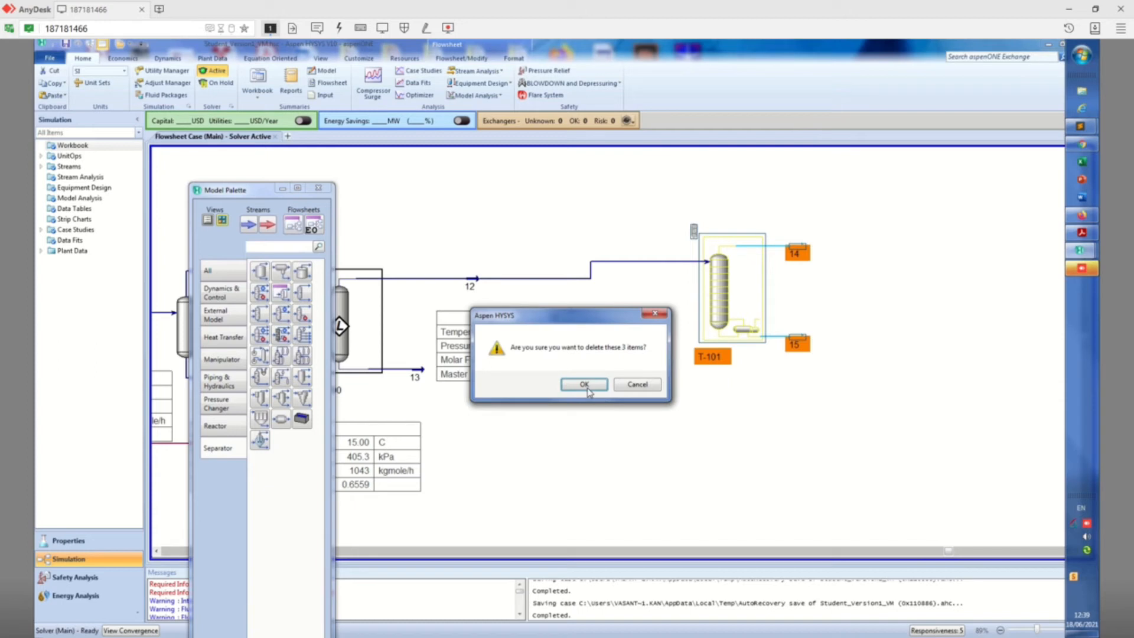
pyautogui.click(585, 383)
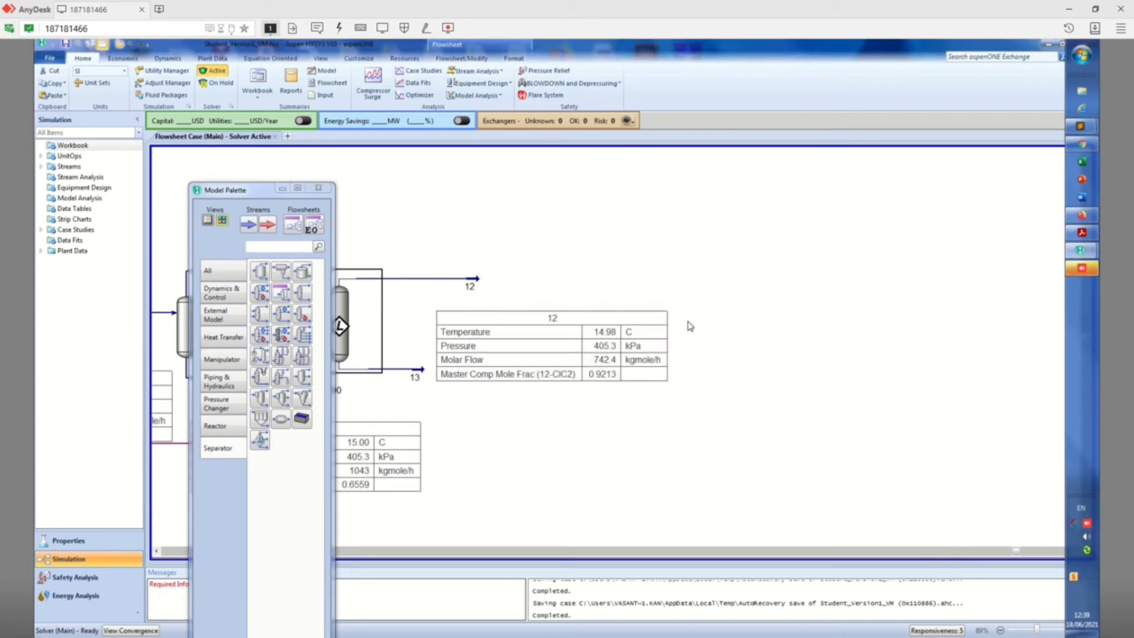
# Add a fresh reboiled absorber downstream of the extractor and connect stream 12 as its top stage inlet
pyautogui.click(302, 315)
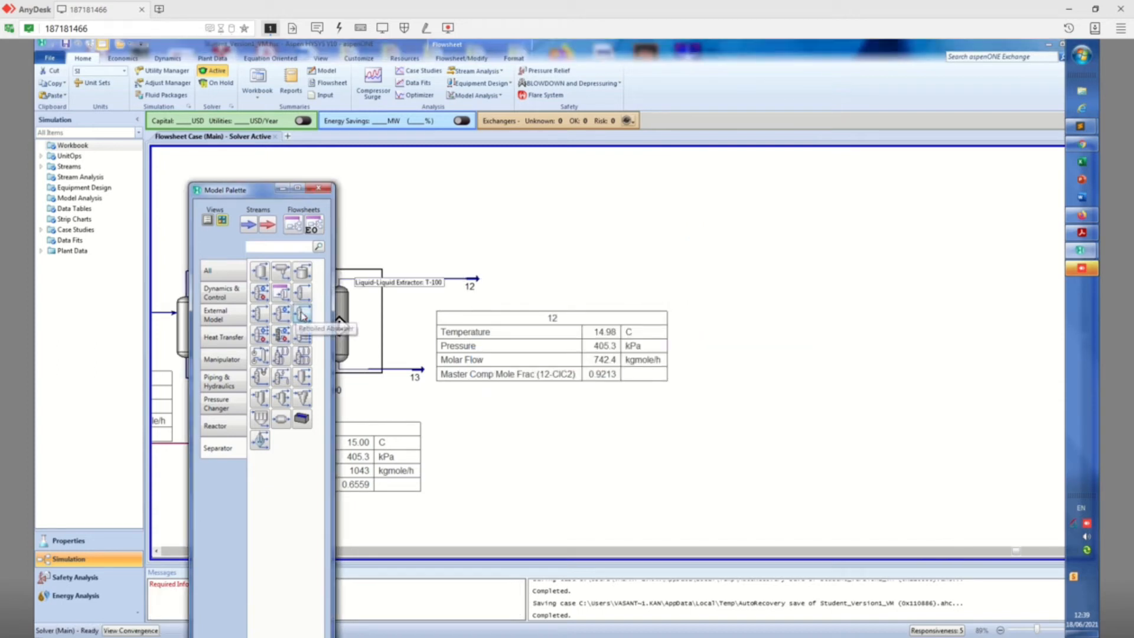
pyautogui.click(688, 359)
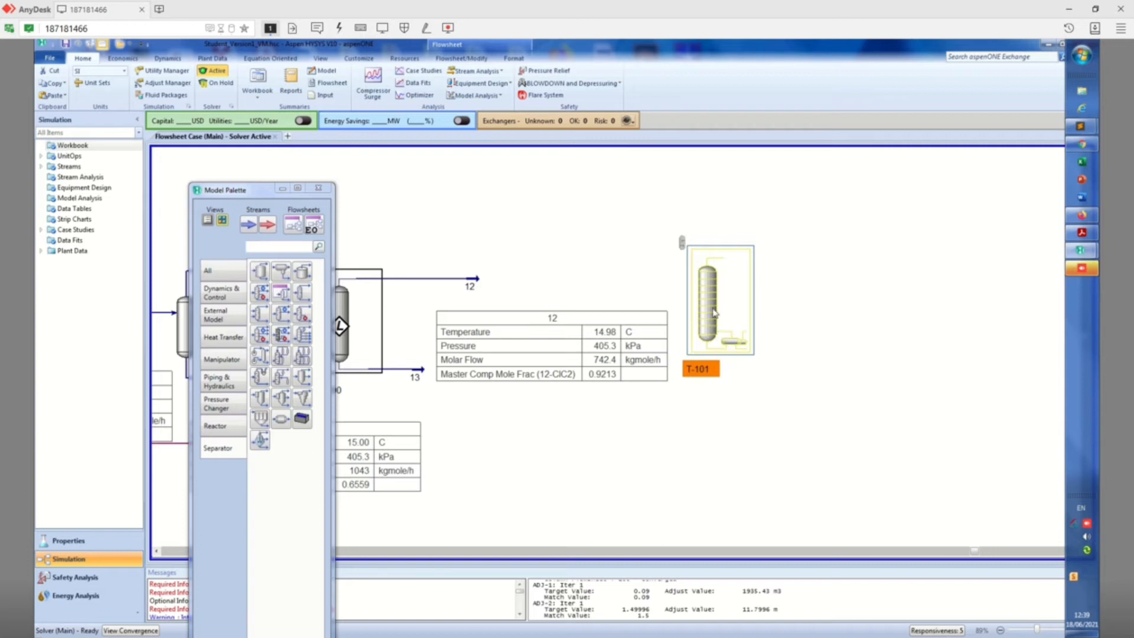
pyautogui.doubleClick(715, 314)
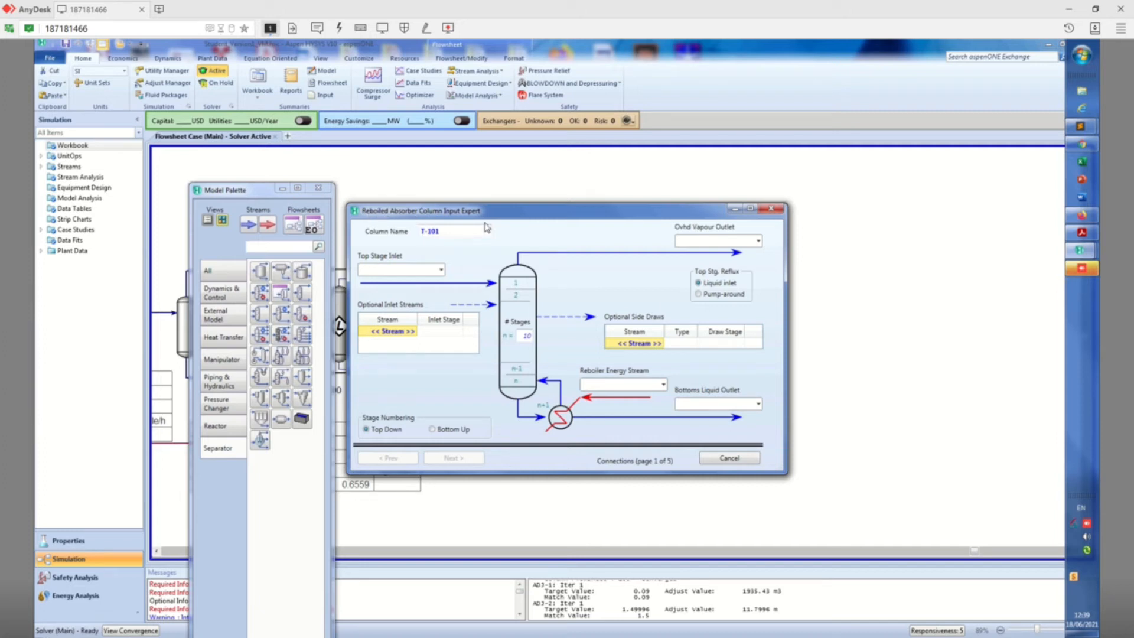
pyautogui.moveTo(493, 214); pyautogui.dragTo(758, 209)
pyautogui.click(706, 266)
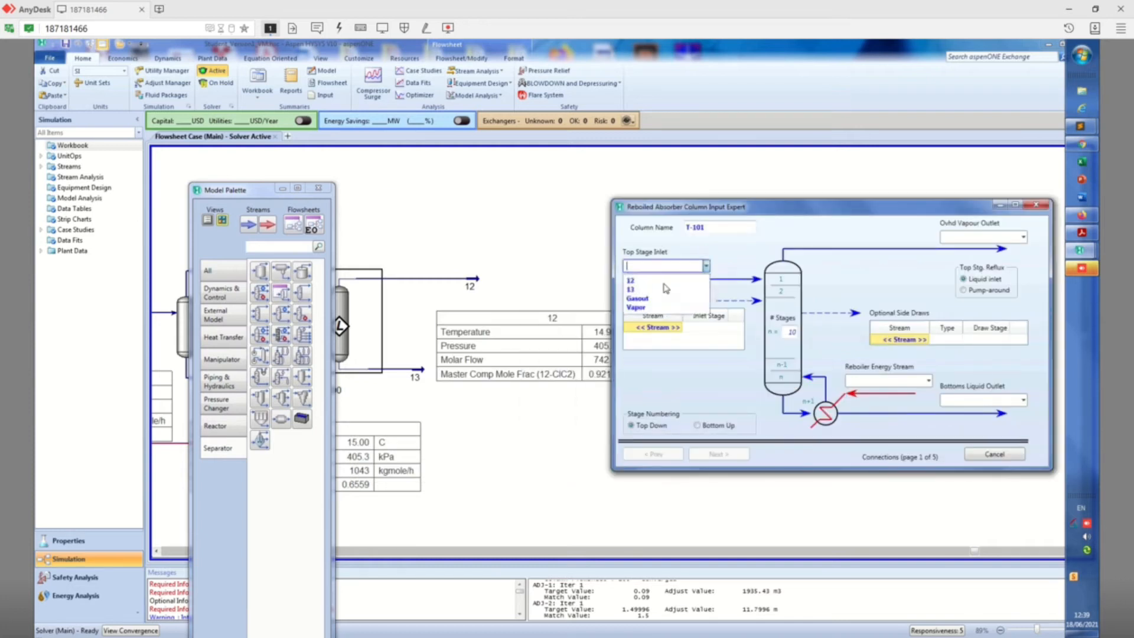
pyautogui.click(657, 288)
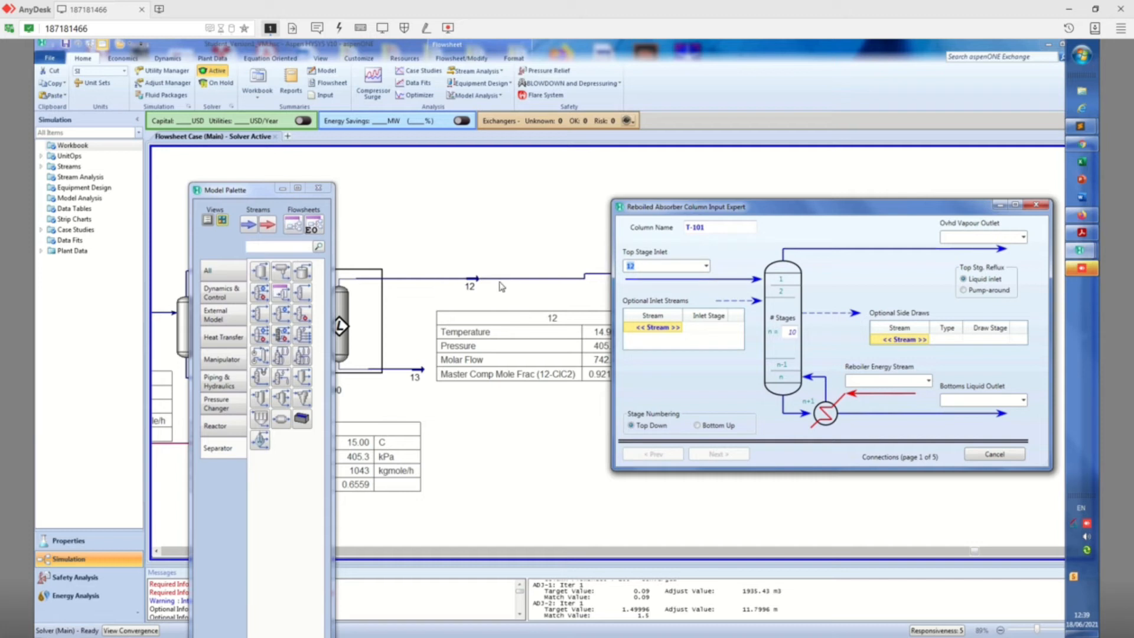
# Name the overhead vapour outlet 14 and the bottoms liquid outlet 15, keeping 10 stages and the once-through regular Hysys reboiler
pyautogui.click(1007, 236)
pyautogui.write('14')
pyautogui.click(993, 400)
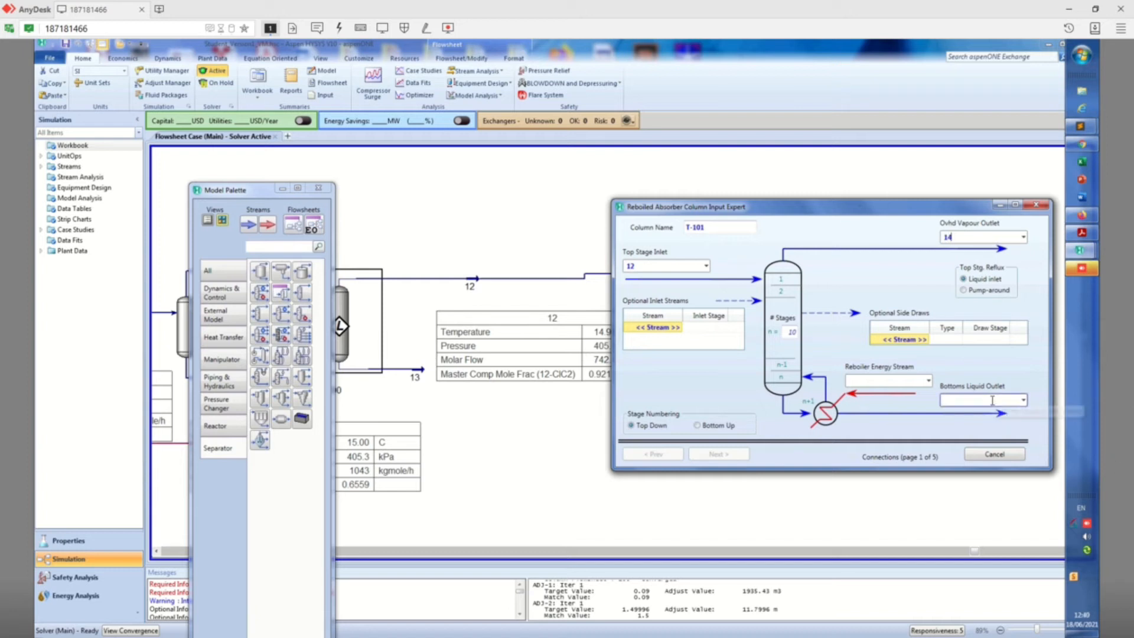
pyautogui.write('15')
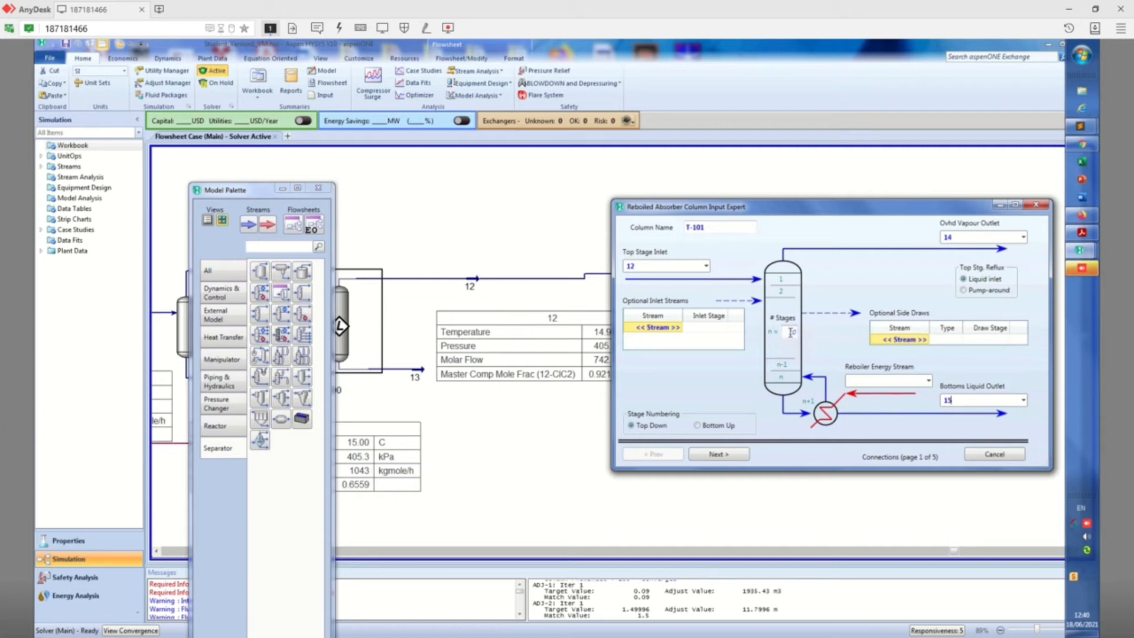
pyautogui.click(729, 458)
pyautogui.click(729, 456)
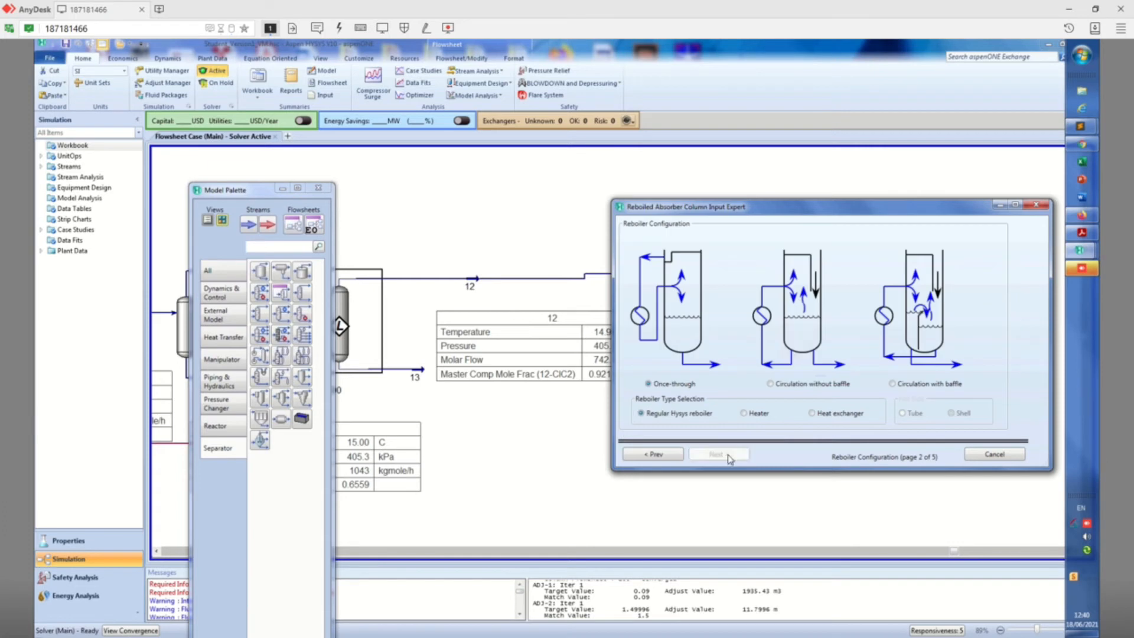
pyautogui.click(659, 453)
pyautogui.click(660, 452)
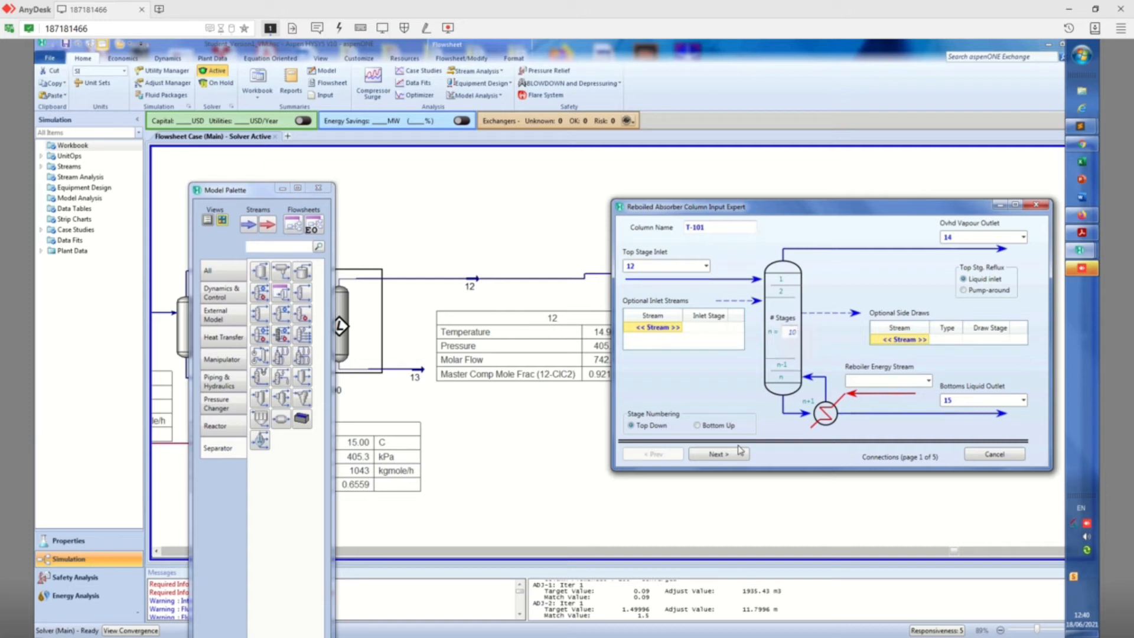
pyautogui.click(722, 454)
pyautogui.click(723, 455)
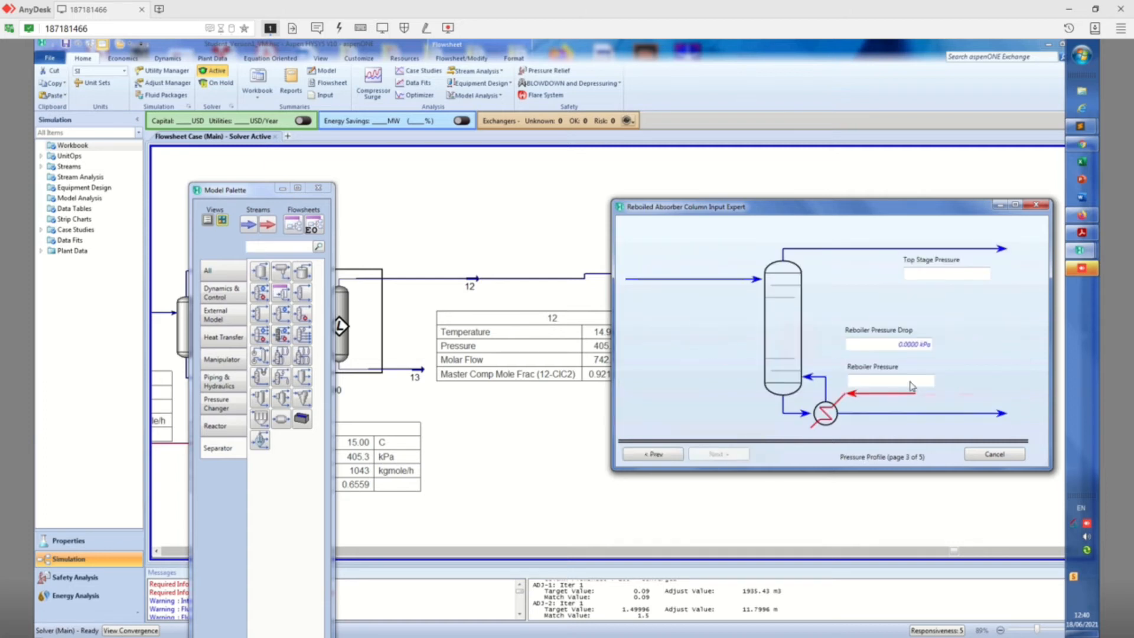
# Set both the top stage pressure and the reboiler pressure to 4 atm in the pressure profile
pyautogui.click(927, 274)
pyautogui.write('4')
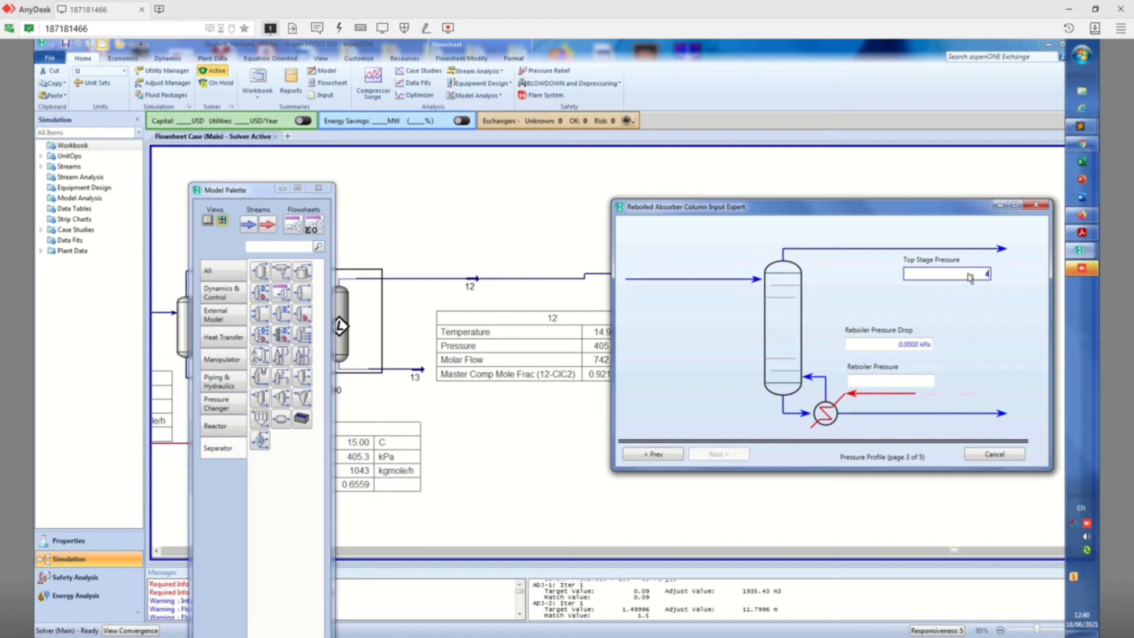
pyautogui.moveTo(963, 206); pyautogui.dragTo(824, 203)
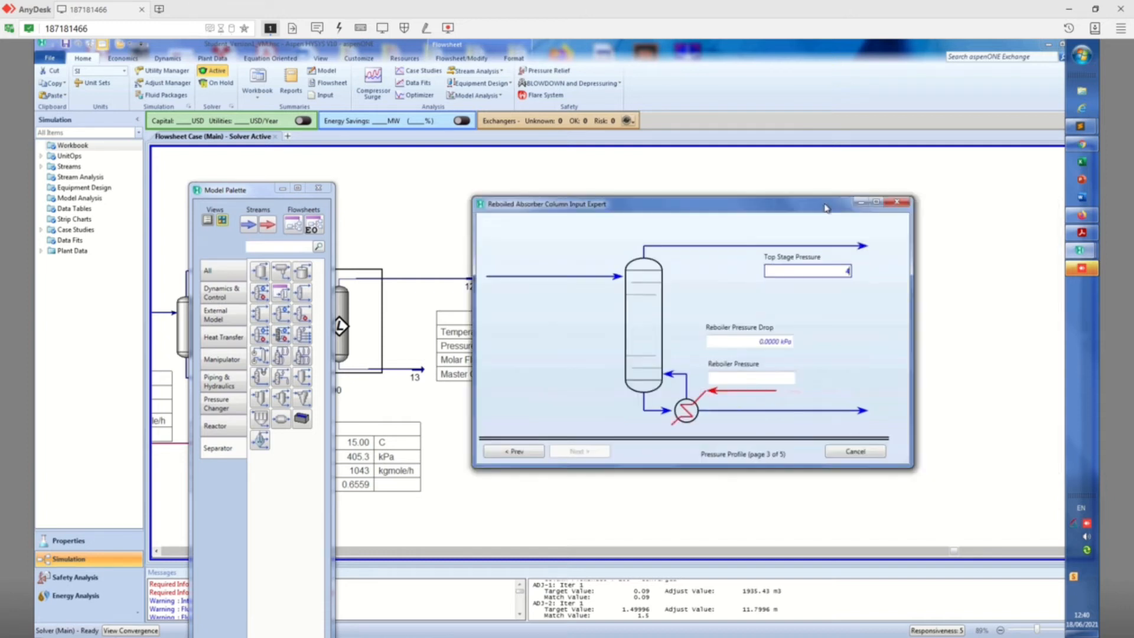
pyautogui.press('Return')
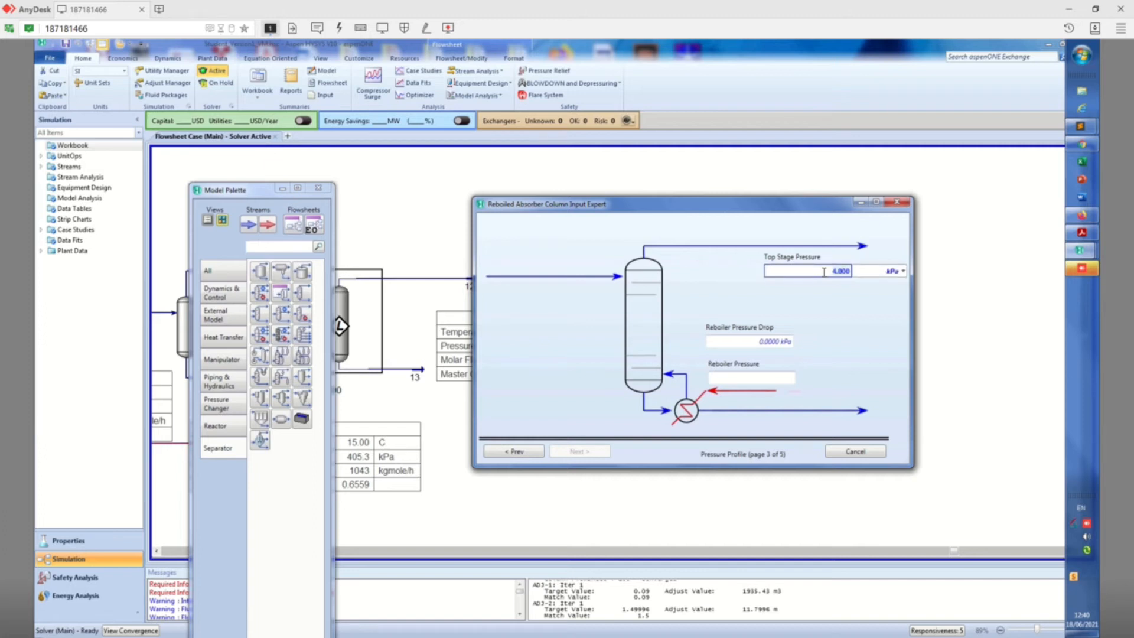
pyautogui.click(903, 271)
pyautogui.click(868, 348)
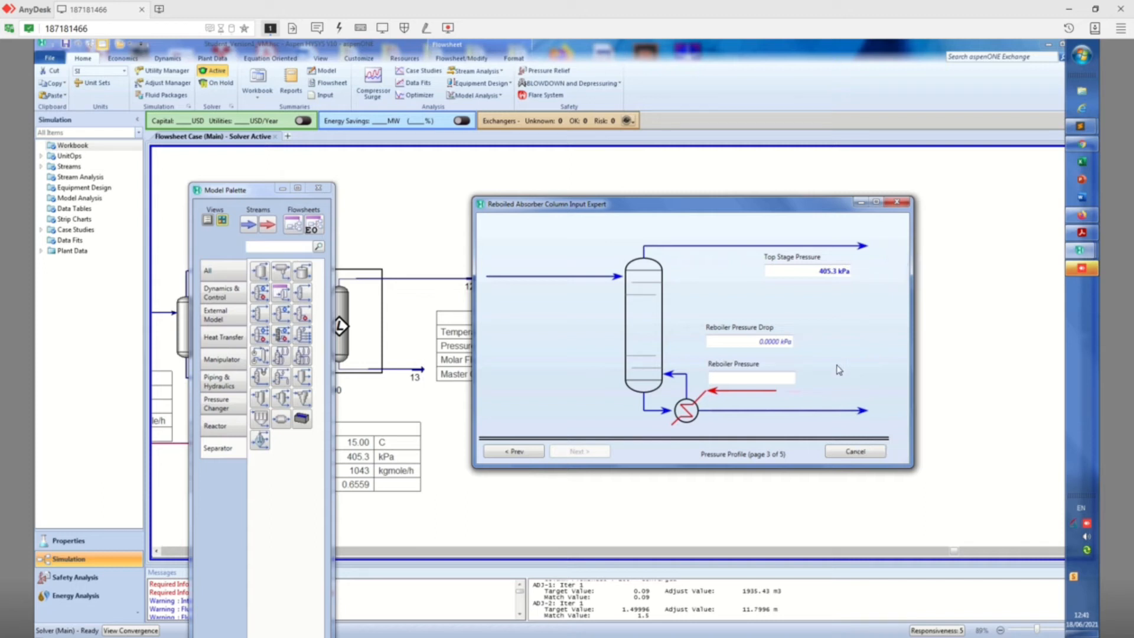
pyautogui.click(785, 378)
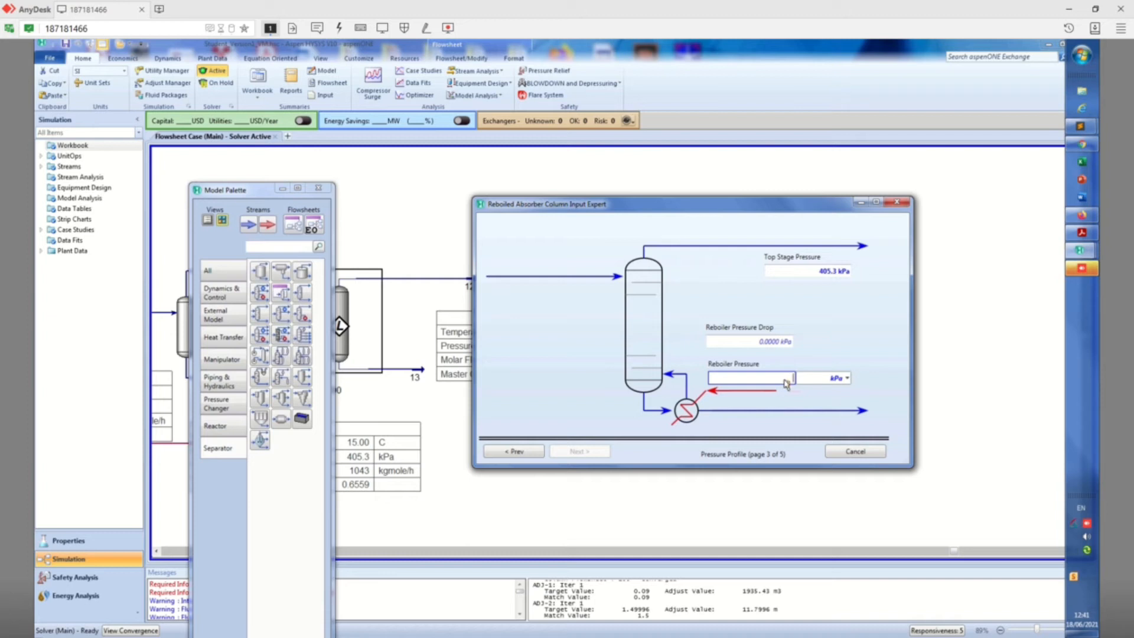
pyautogui.click(847, 378)
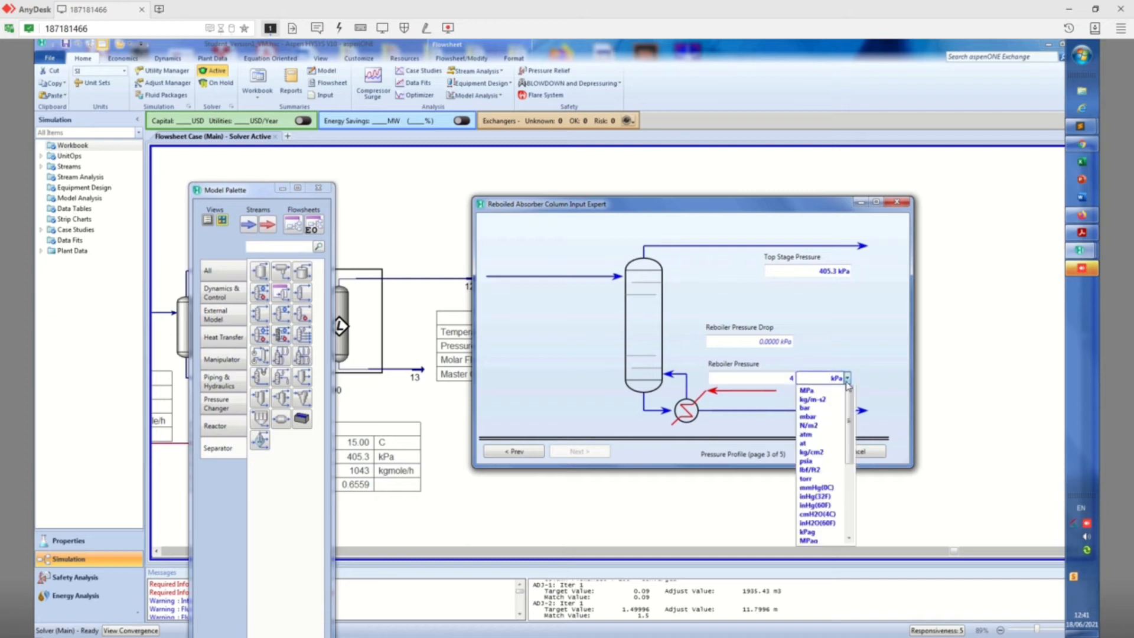
pyautogui.click(806, 455)
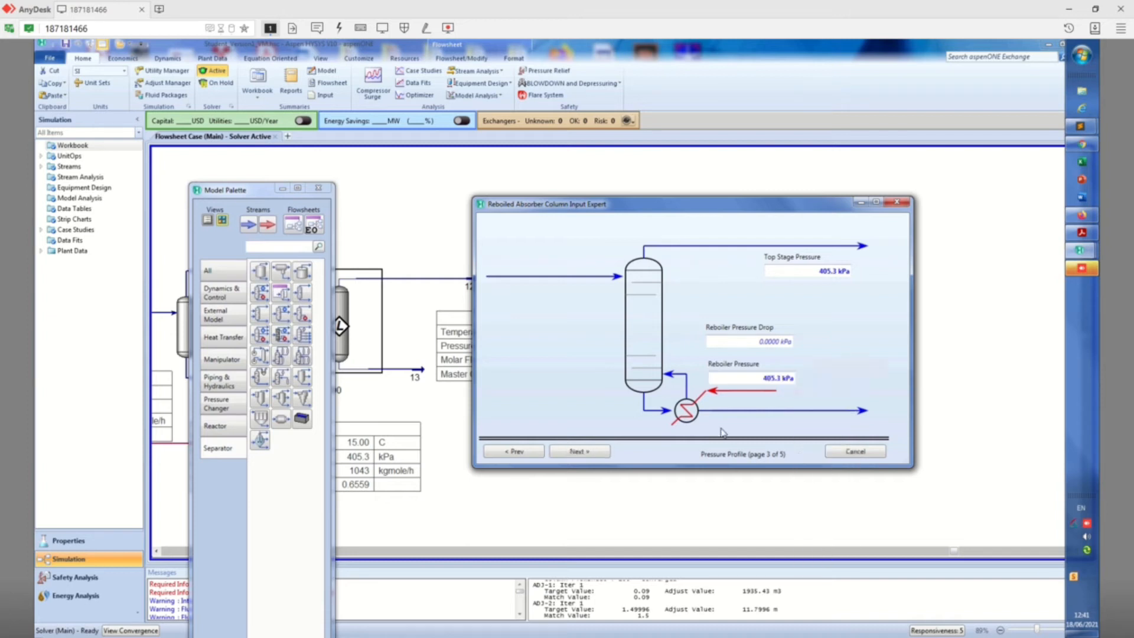
pyautogui.click(581, 454)
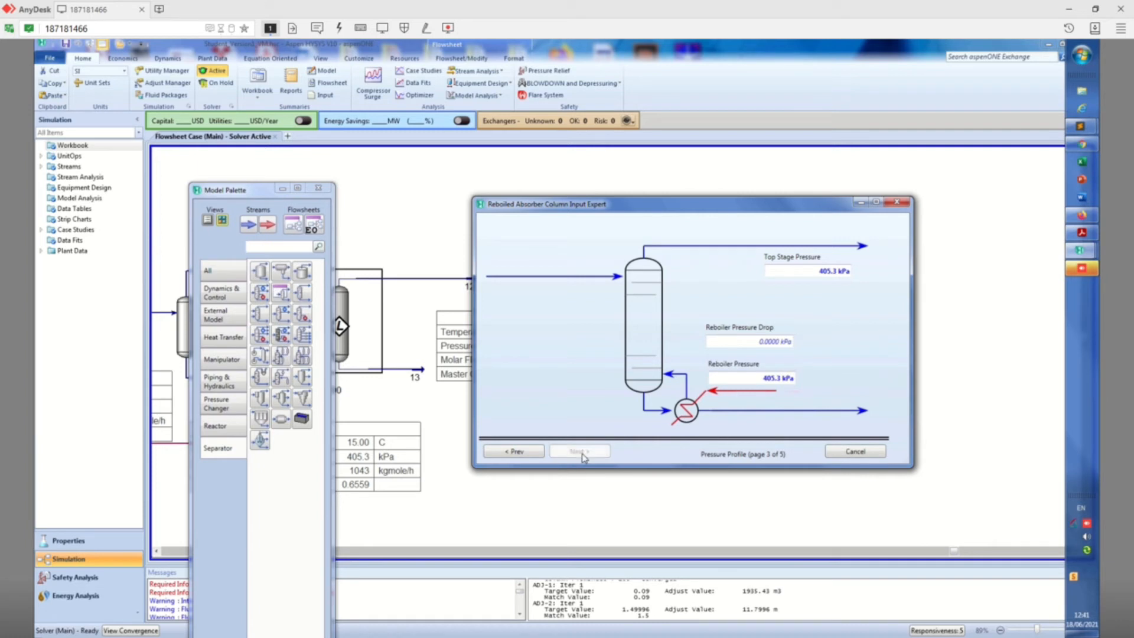
# Enter 15 °C as the top stage temperature estimate and finish the column setup, leaving the reboiler estimate and boil-up ratio blank
pyautogui.click(787, 277)
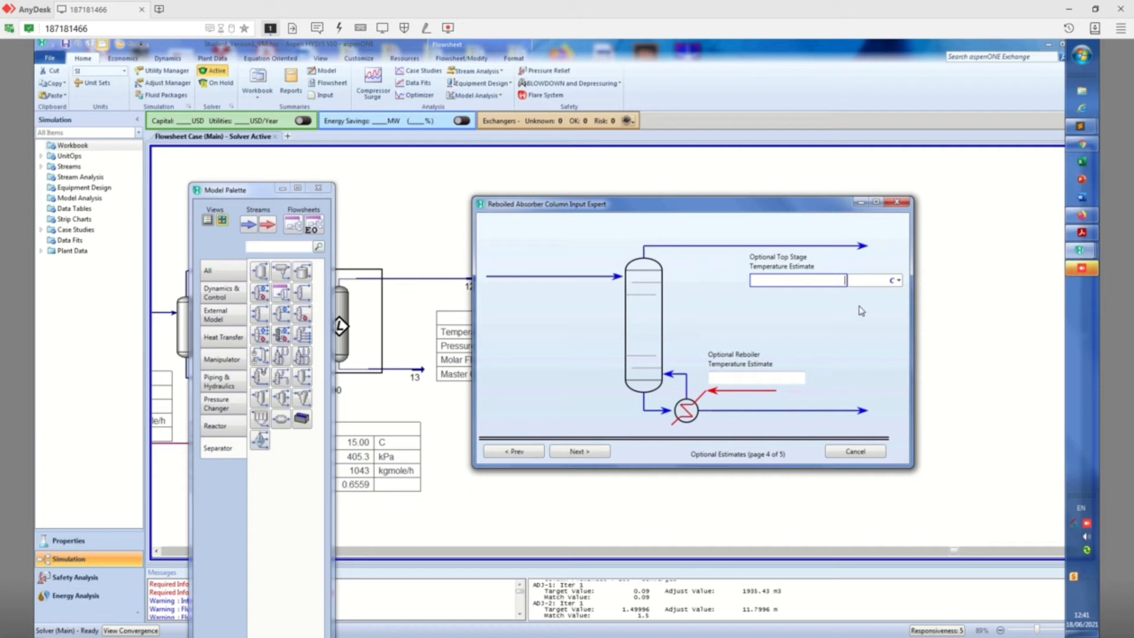
pyautogui.click(777, 376)
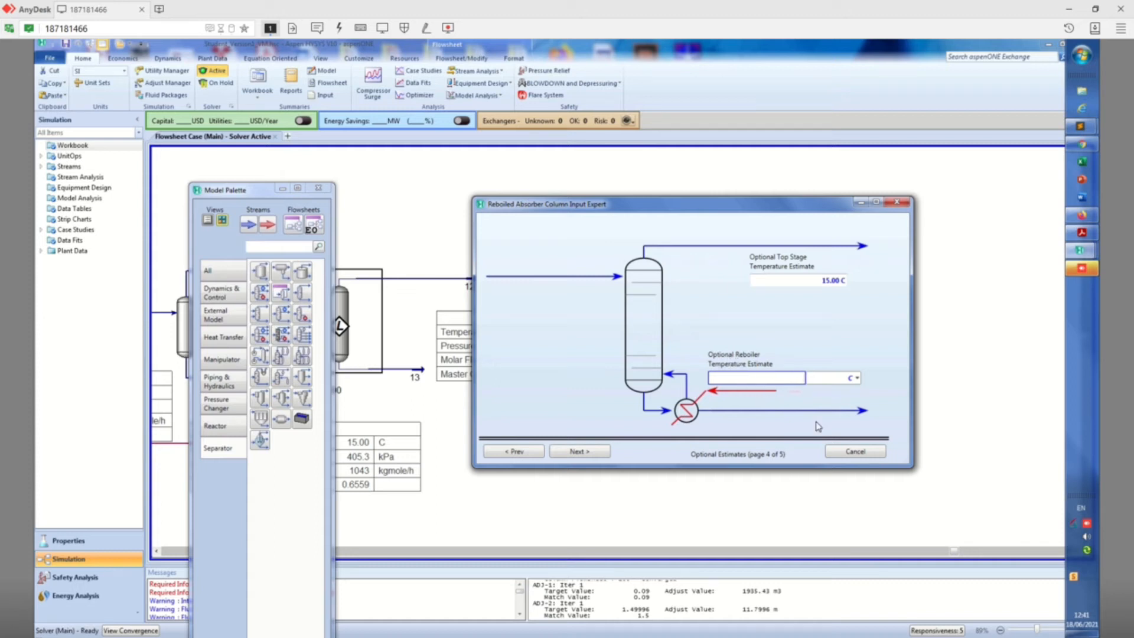
pyautogui.click(572, 452)
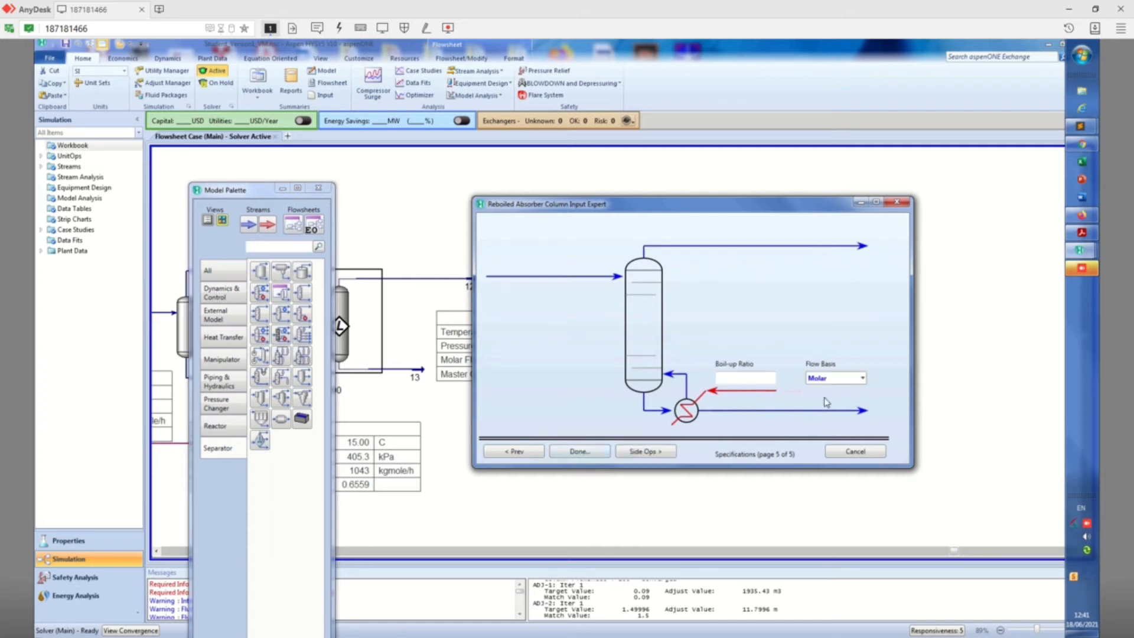
pyautogui.click(596, 455)
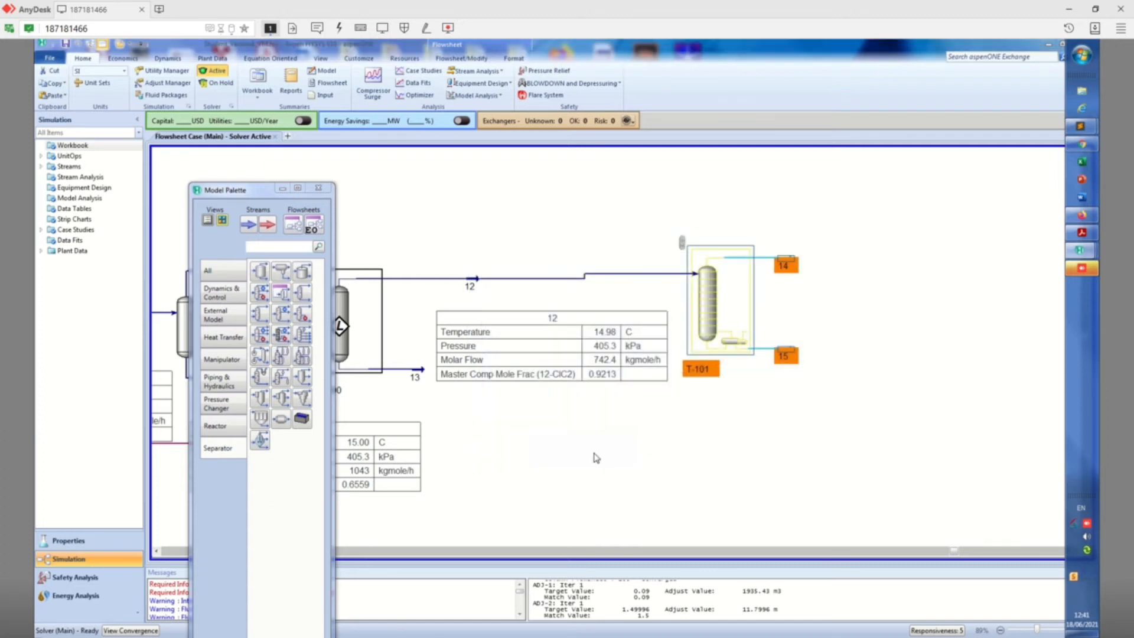
# Open the specifications monitor of the new column T-101
pyautogui.moveTo(668, 186); pyautogui.dragTo(705, 101)
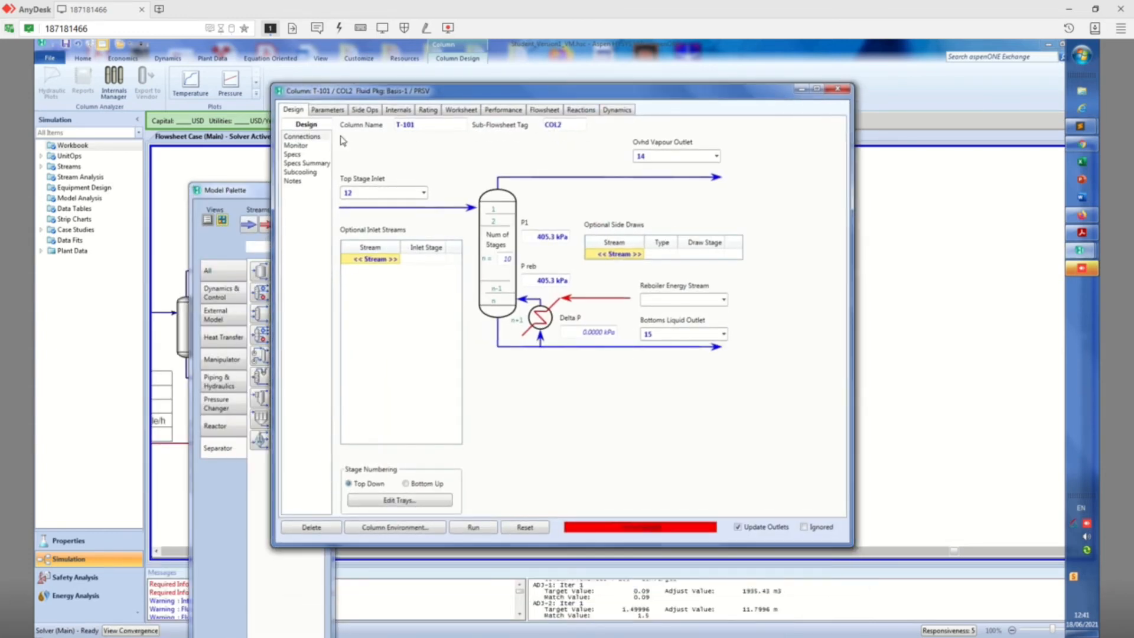
pyautogui.click(296, 145)
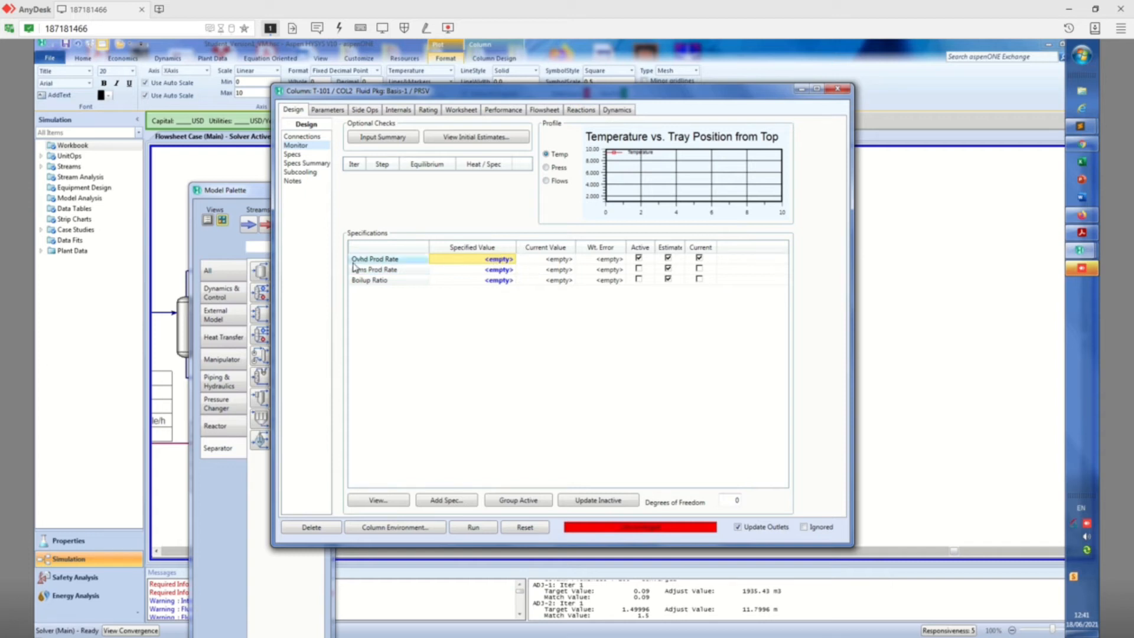
# Try to solve column T-101 with an overhead product rate specification of 700 kgmole/h
pyautogui.moveTo(581, 95); pyautogui.dragTo(423, 96)
pyautogui.write('700')
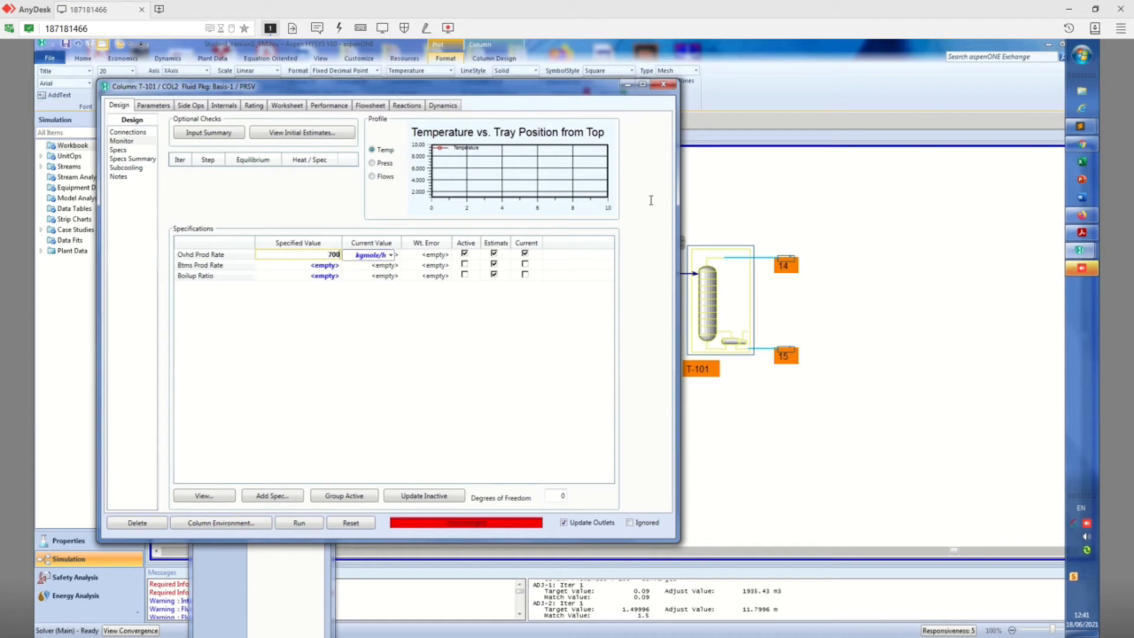
pyautogui.press('Return')
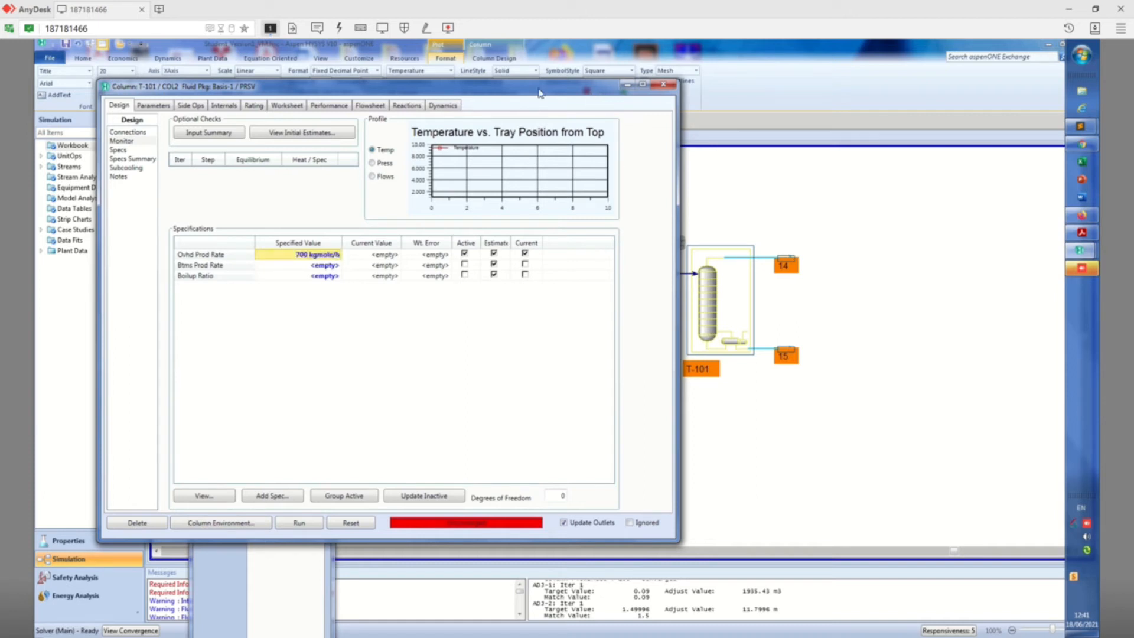
pyautogui.click(302, 524)
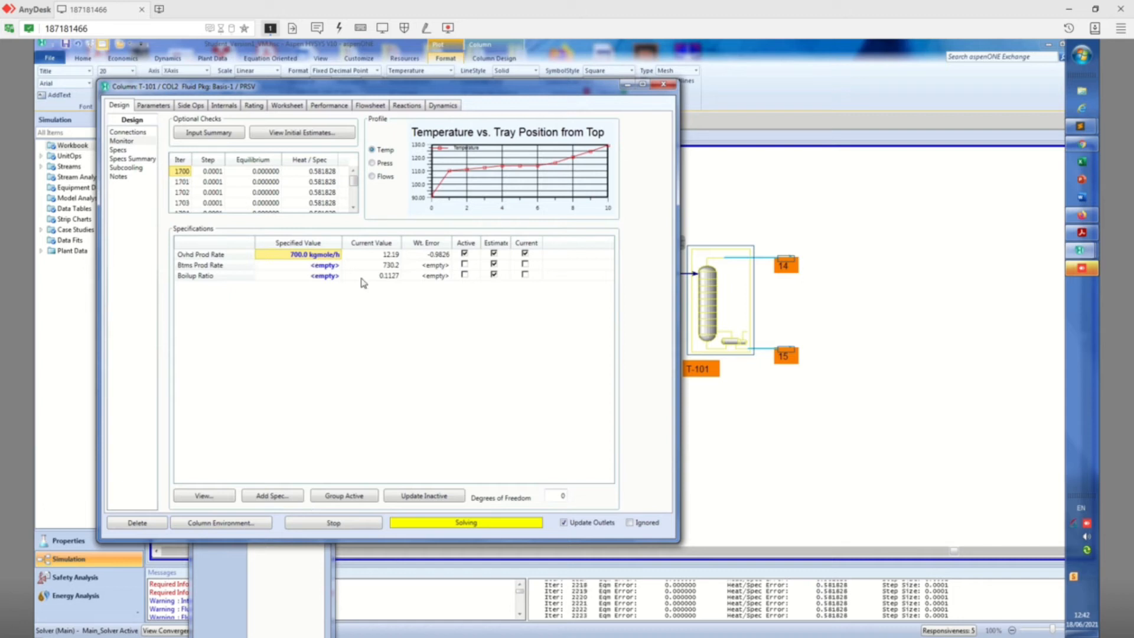
pyautogui.moveTo(333, 95); pyautogui.dragTo(666, 101)
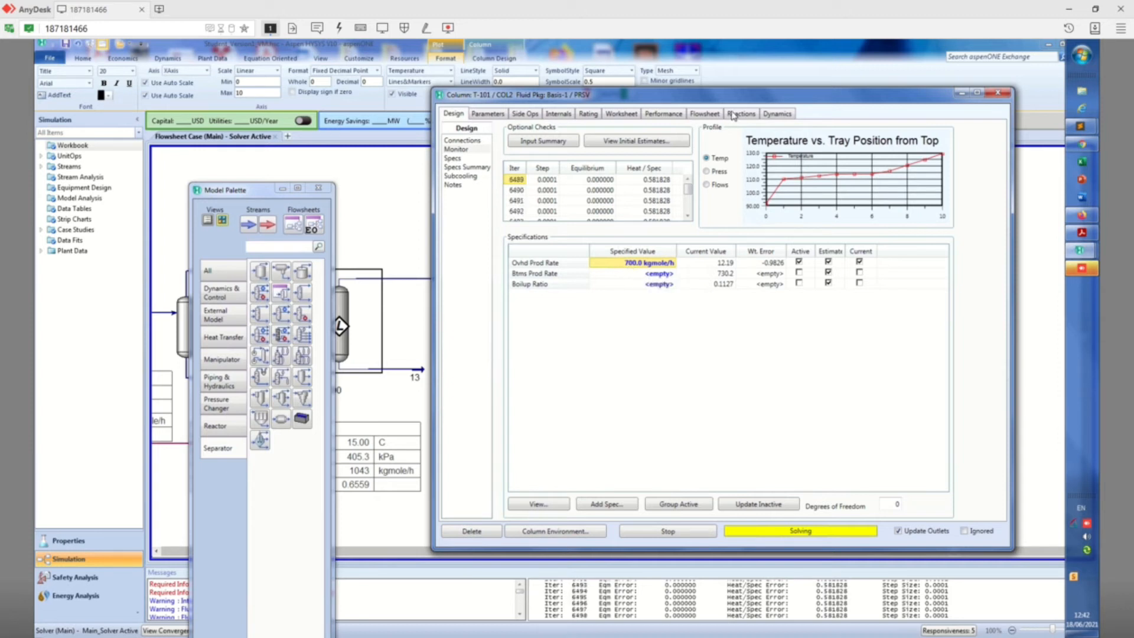
pyautogui.moveTo(844, 101); pyautogui.dragTo(650, 39)
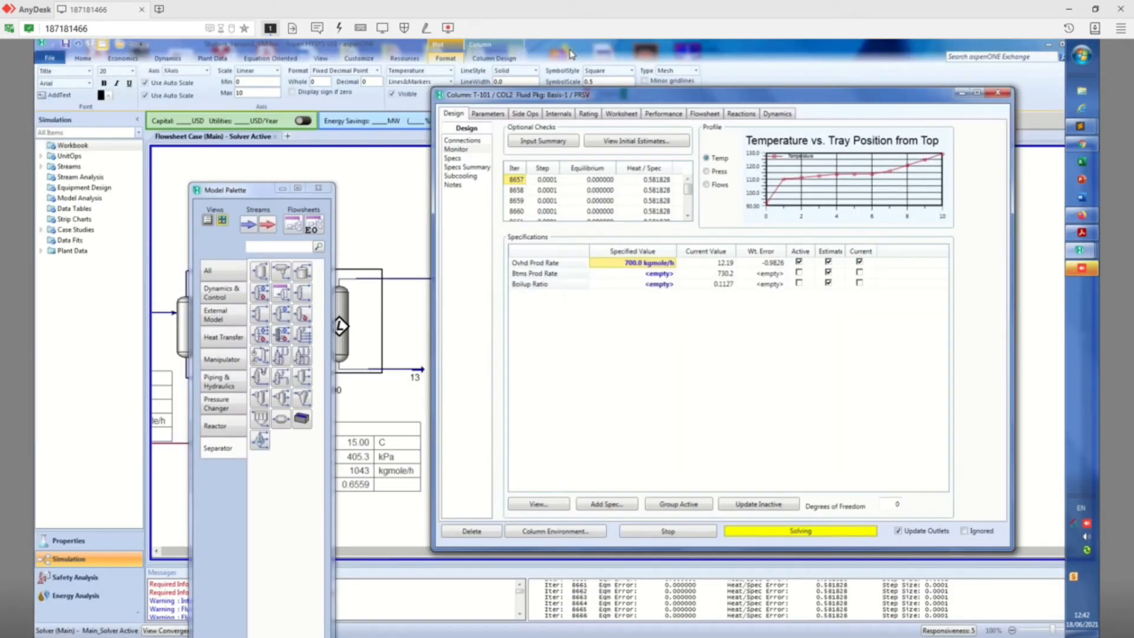
pyautogui.doubleClick(570, 50)
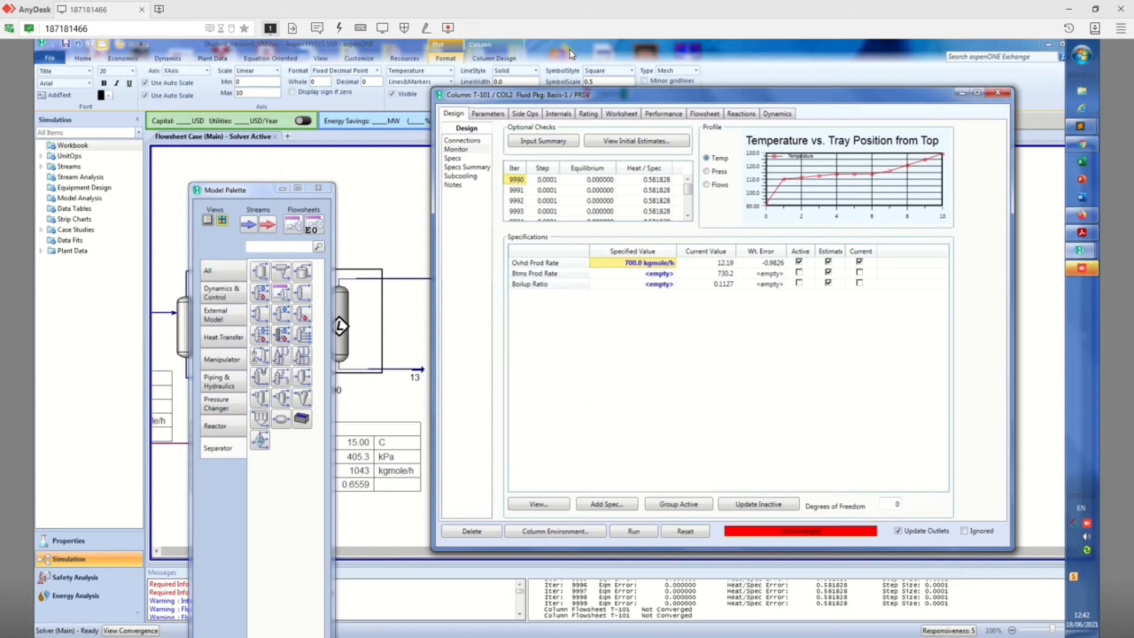
# Set the overhead product rate specification to 200 kgmole/h, re-solve T-101 and uncover stream 12's property table for comparison
pyautogui.click(642, 265)
pyautogui.write('2')
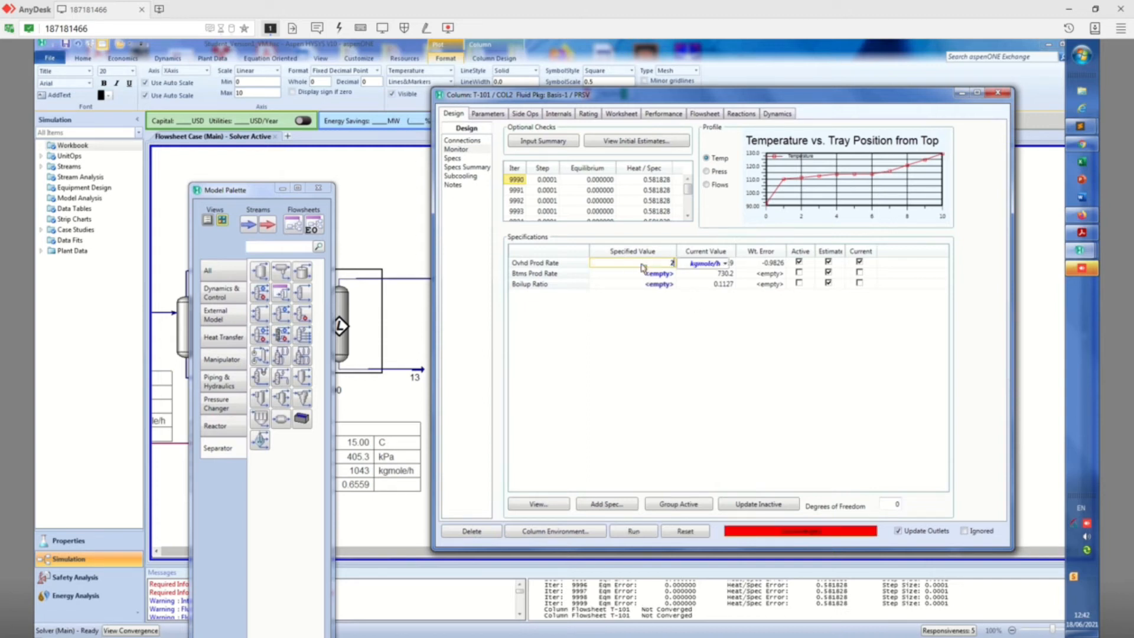
pyautogui.write('00')
pyautogui.press('Return')
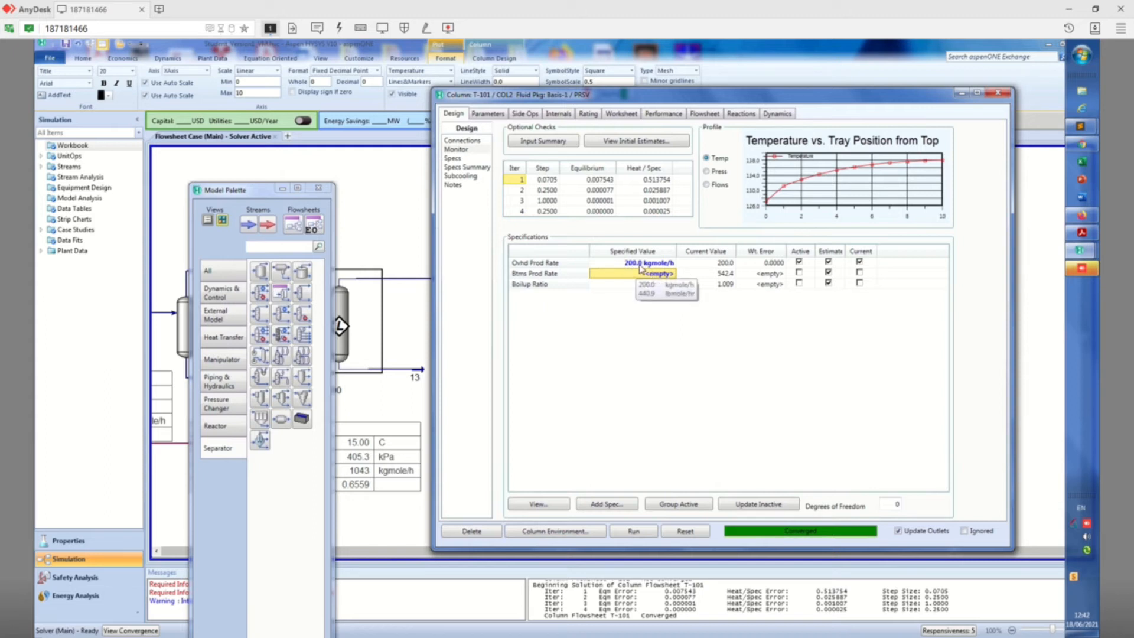
pyautogui.moveTo(594, 96); pyautogui.dragTo(834, 104)
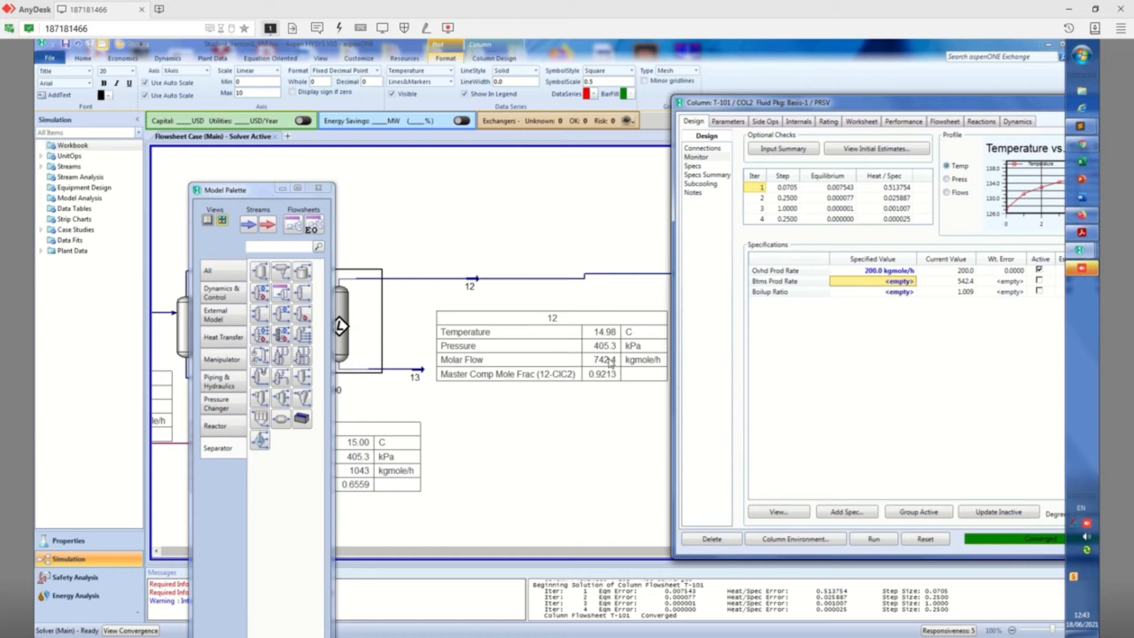
pyautogui.moveTo(803, 111); pyautogui.dragTo(745, 114)
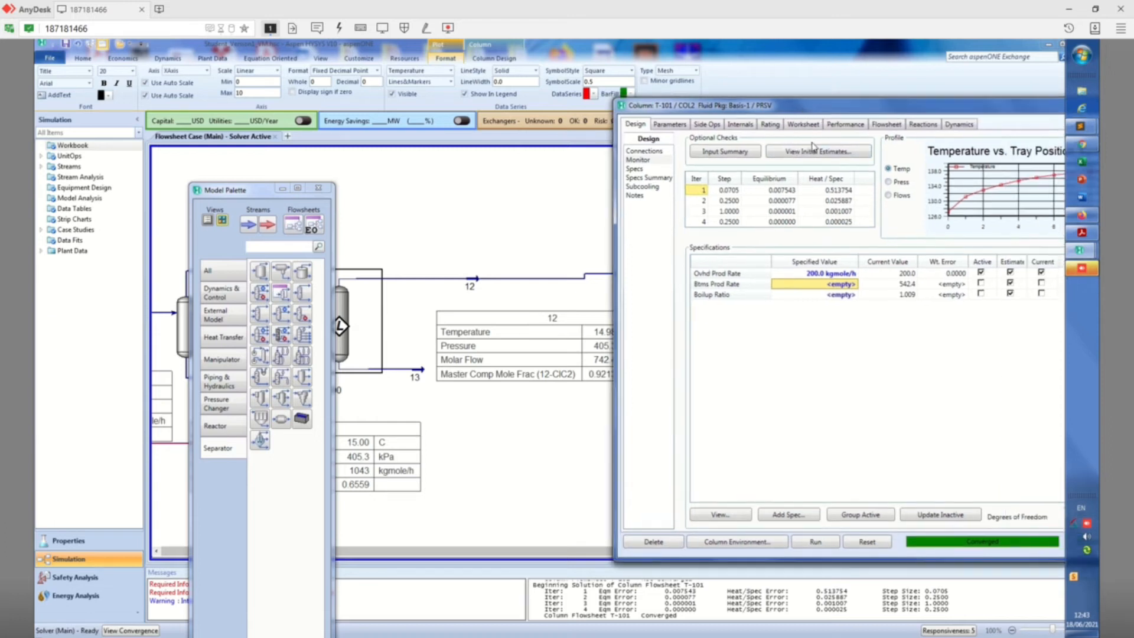
pyautogui.press('super')
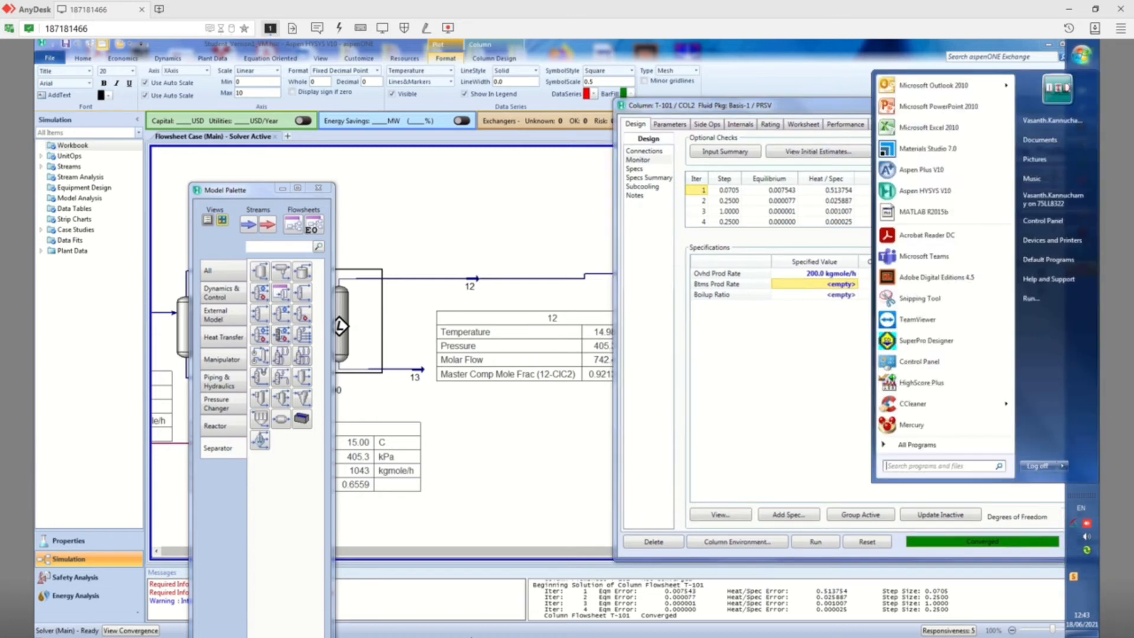
pyautogui.click(692, 616)
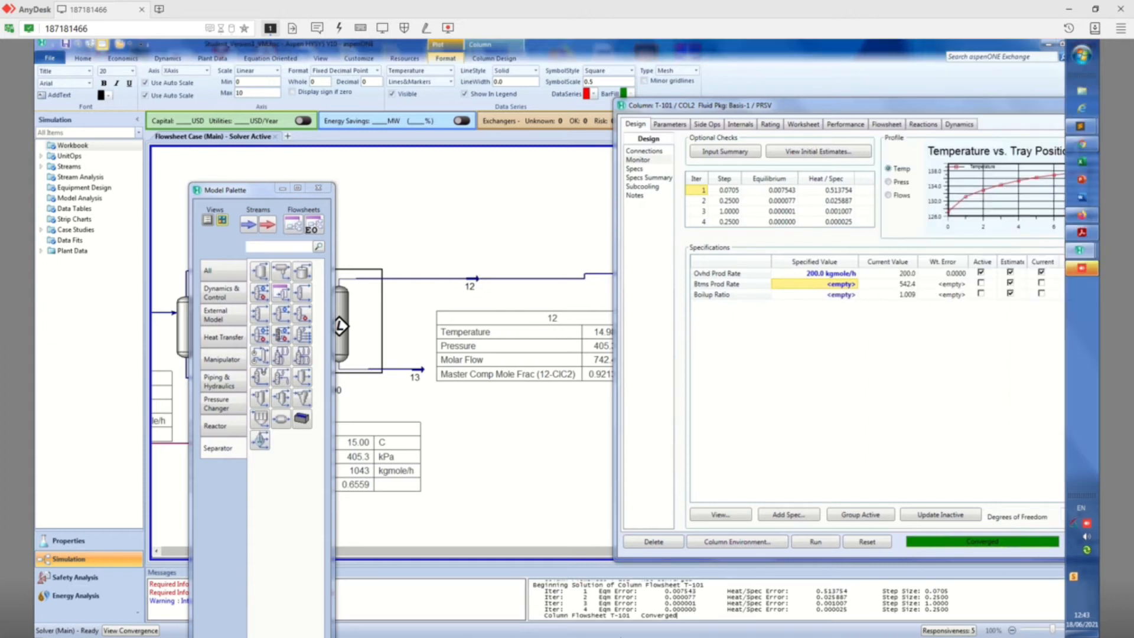
pyautogui.doubleClick(798, 7)
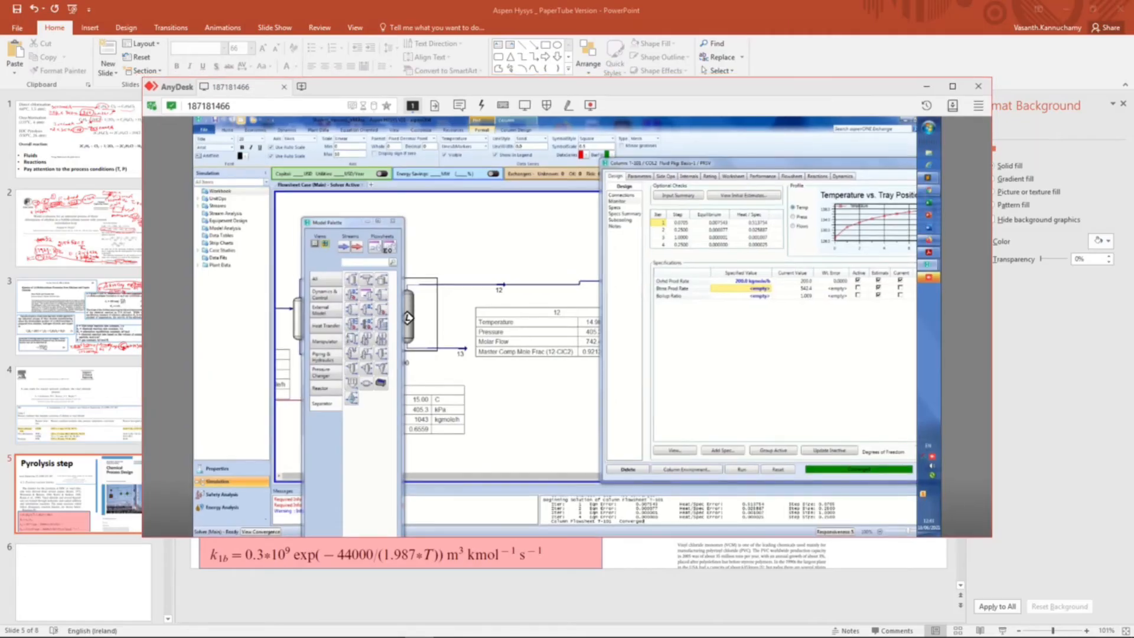
pyautogui.moveTo(425, 631)
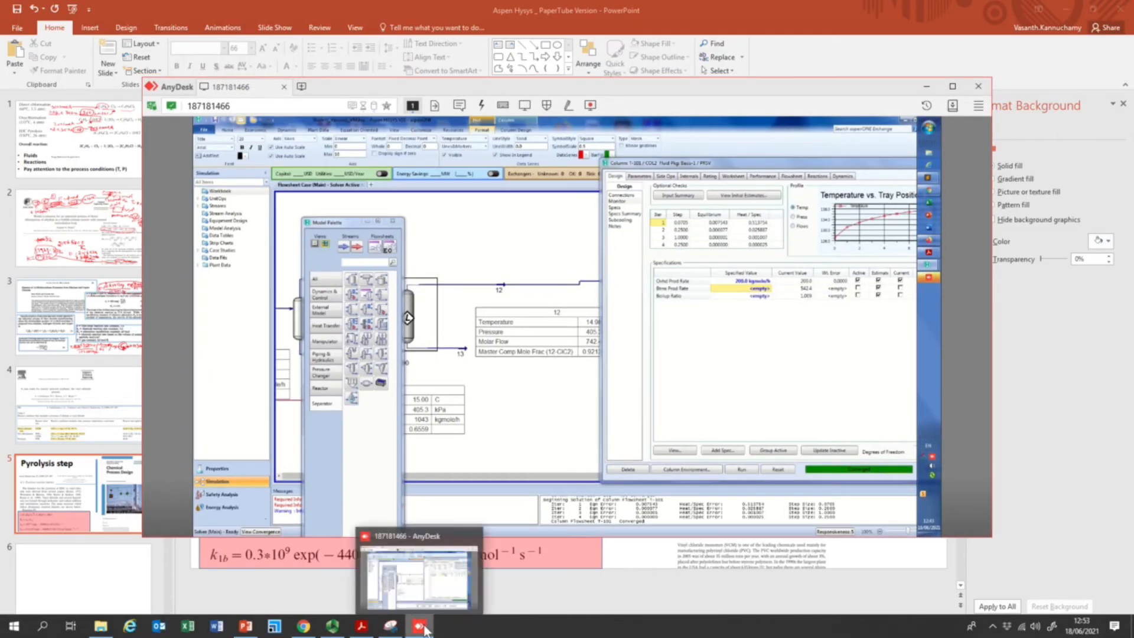
pyautogui.click(333, 626)
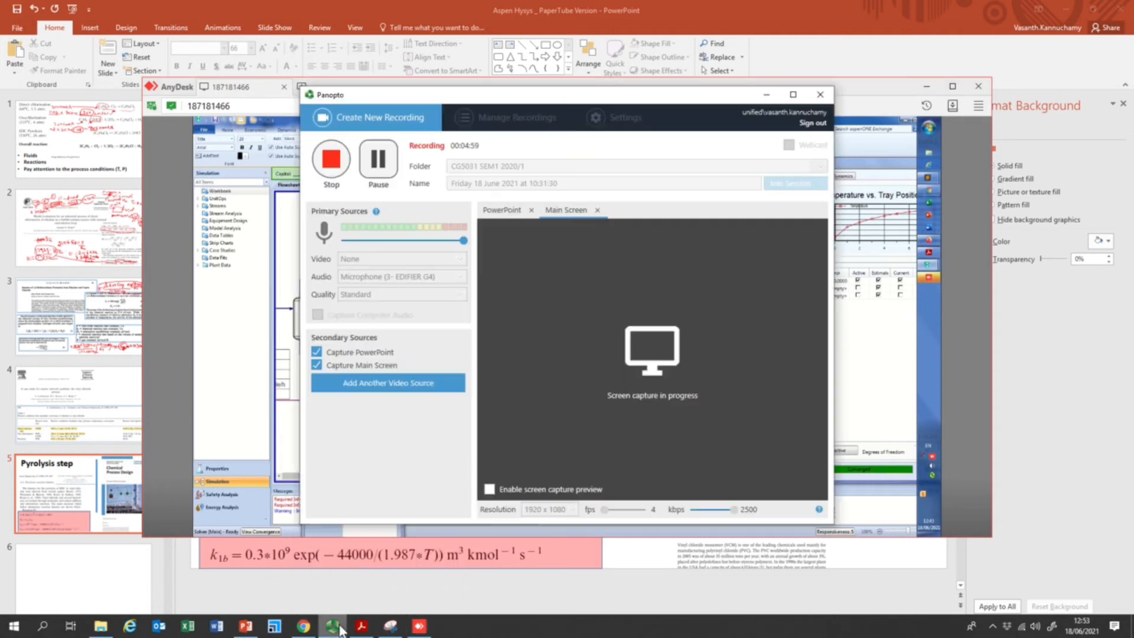
pyautogui.click(367, 167)
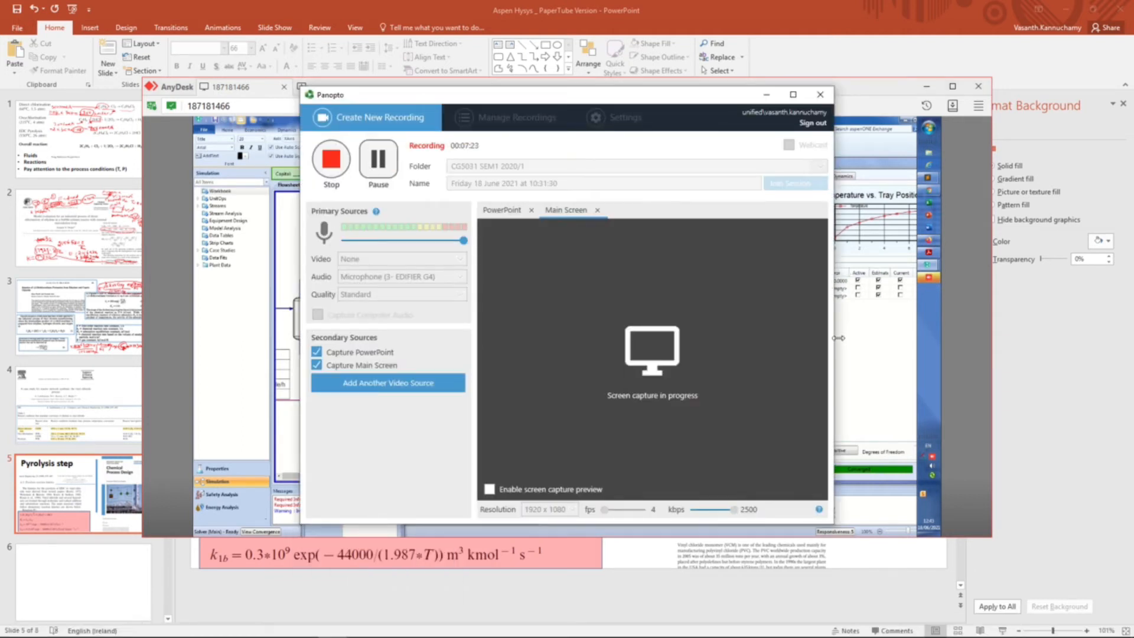
# Return the remote session to full size and move the T-101 column window clear of the column's outlet streams
pyautogui.click(878, 331)
pyautogui.click(952, 86)
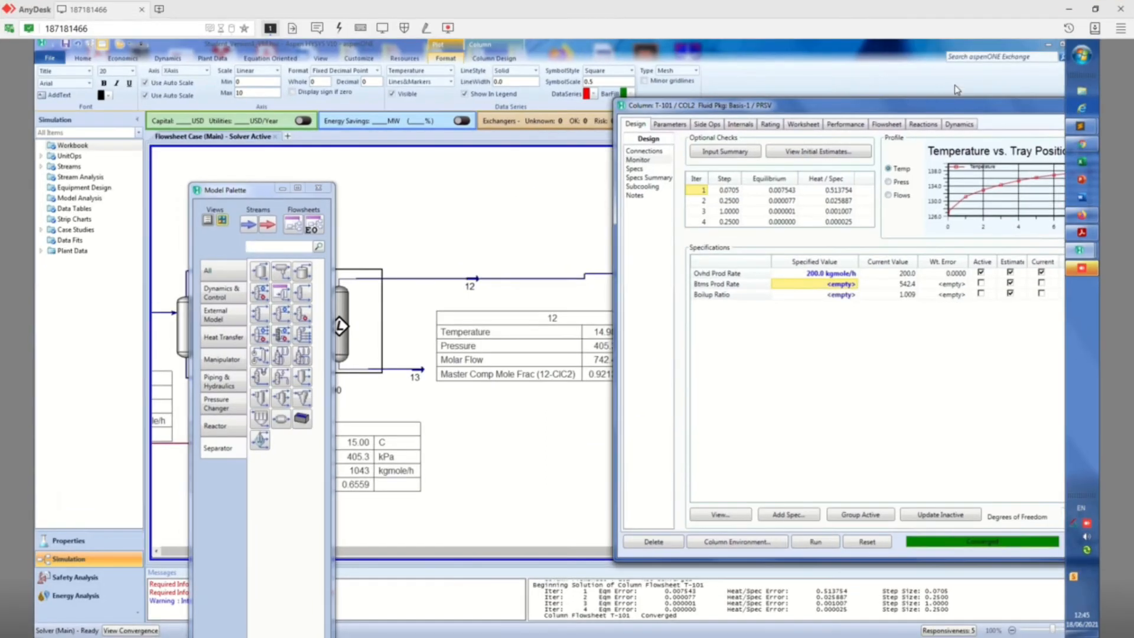
pyautogui.moveTo(938, 109); pyautogui.dragTo(986, 106)
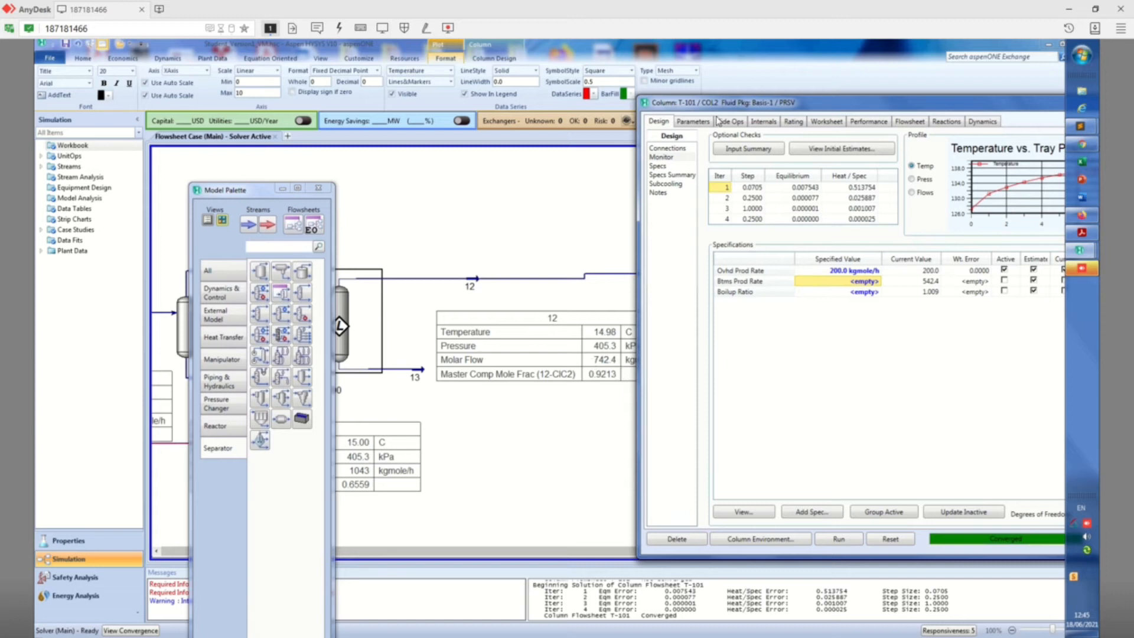
pyautogui.moveTo(735, 107); pyautogui.dragTo(819, 89)
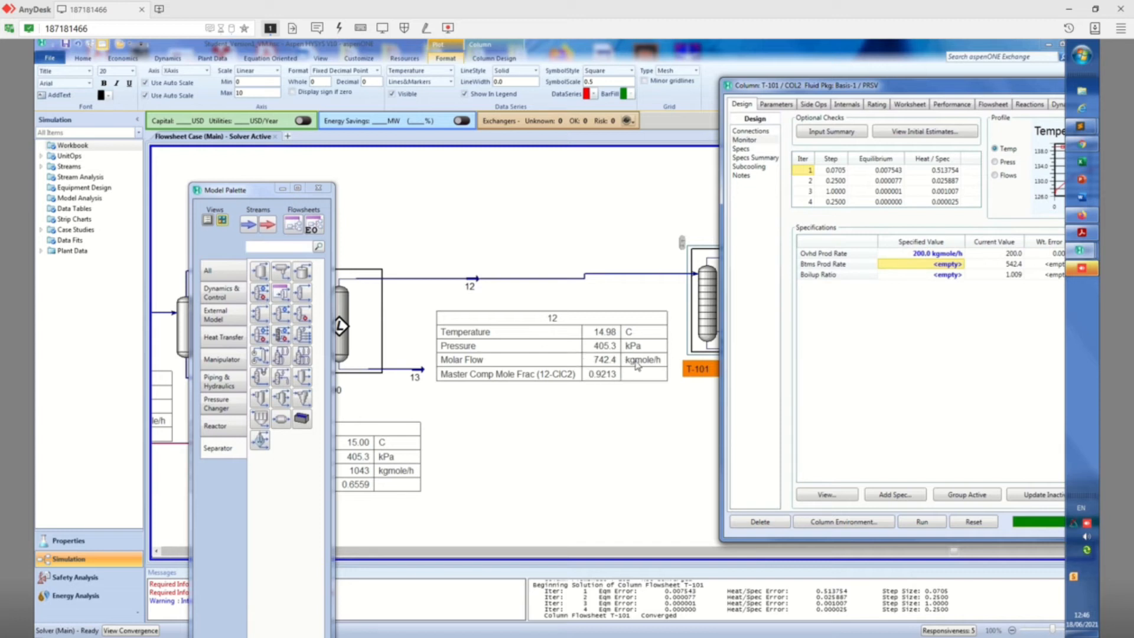
pyautogui.moveTo(919, 85); pyautogui.dragTo(529, 77)
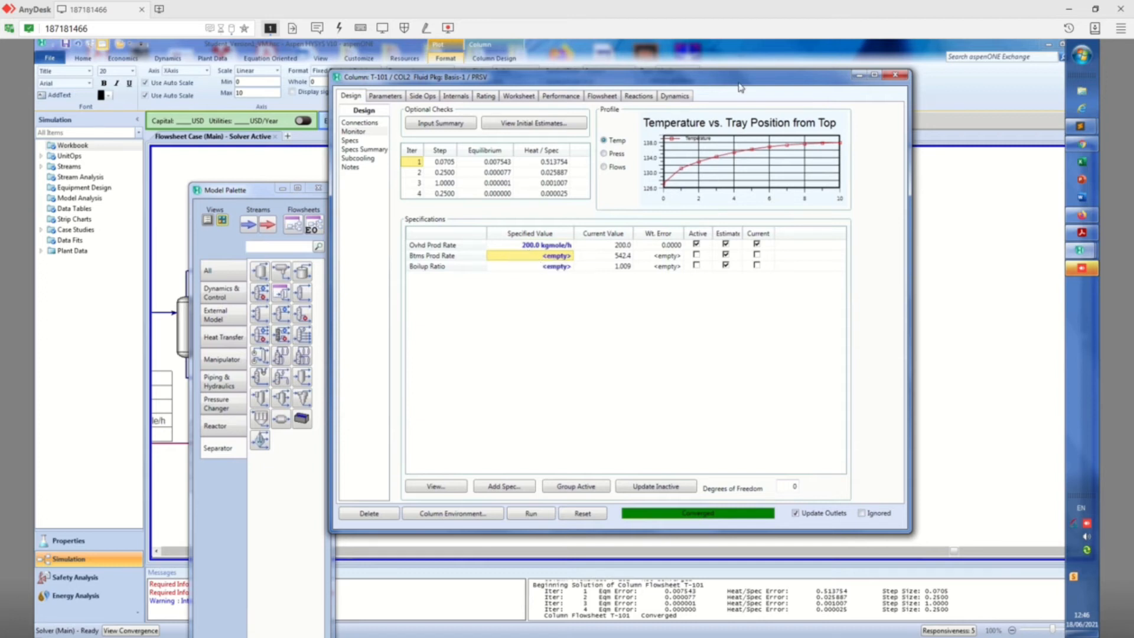
pyautogui.moveTo(747, 81); pyautogui.dragTo(500, 71)
# Pull stream 15 further out from T-101 and show its property table just below the stream
pyautogui.click(802, 363)
pyautogui.moveTo(793, 354)
pyautogui.moveTo(793, 355); pyautogui.dragTo(827, 353)
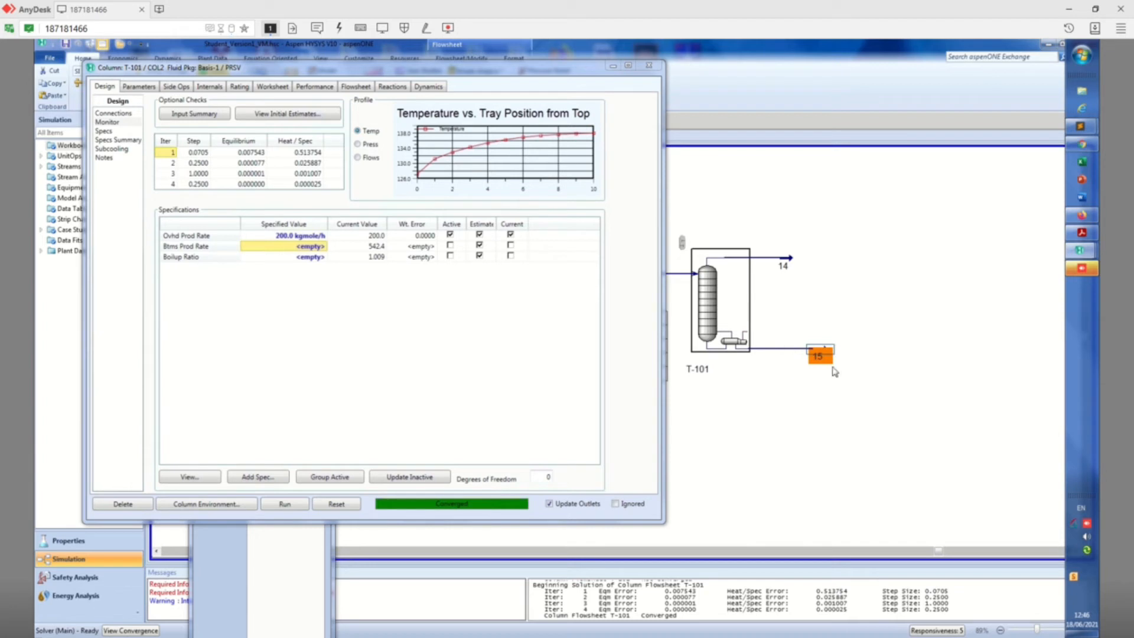
pyautogui.click(829, 384)
pyautogui.moveTo(826, 356)
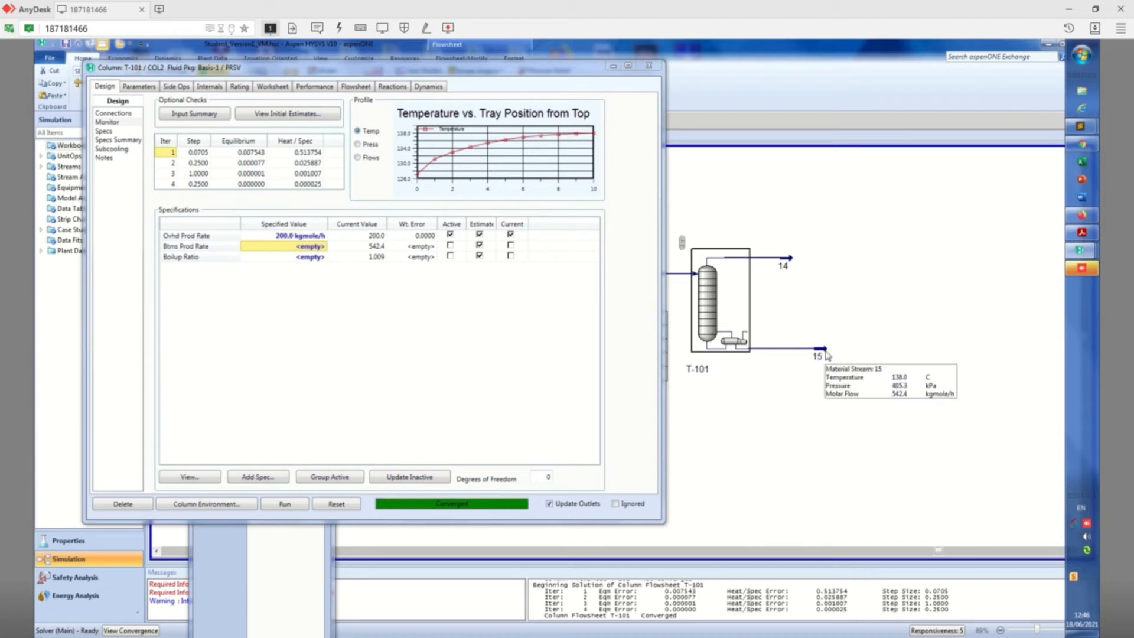
pyautogui.rightClick(826, 353)
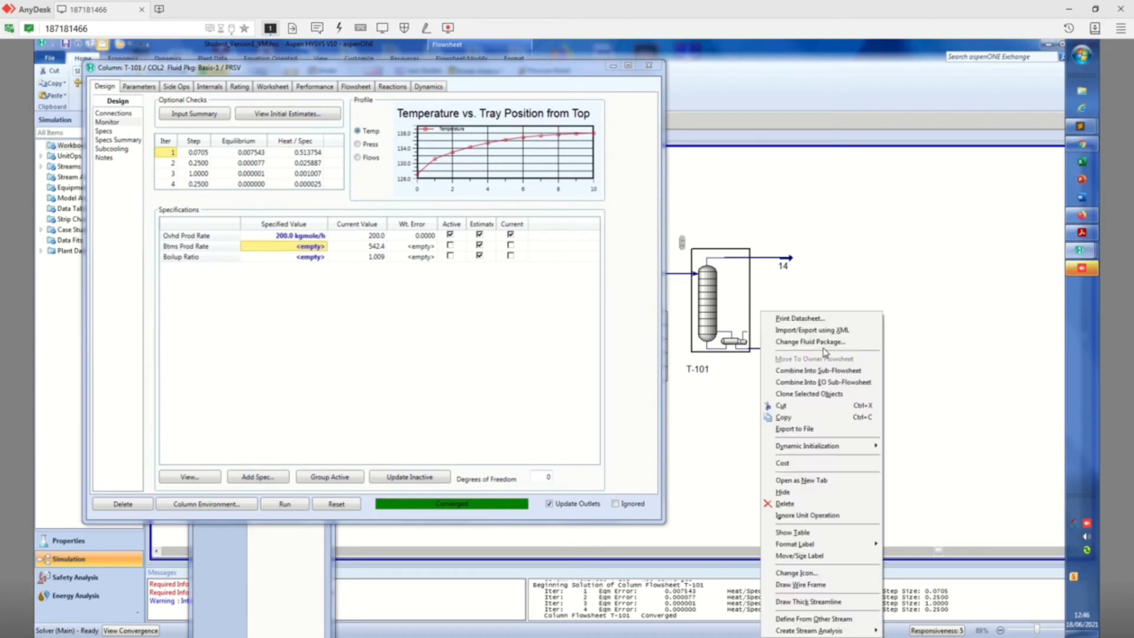
pyautogui.click(830, 533)
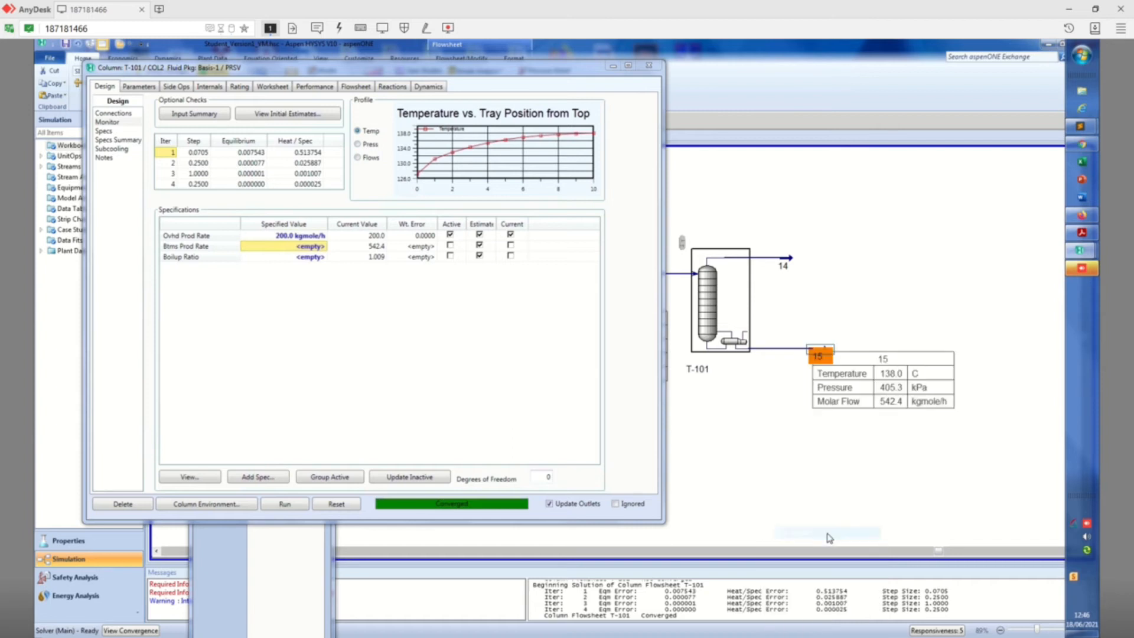
pyautogui.moveTo(882, 406); pyautogui.dragTo(880, 418)
# Add the master component mole fraction of 12-ClC2 to stream 15's property table
pyautogui.rightClick(867, 408)
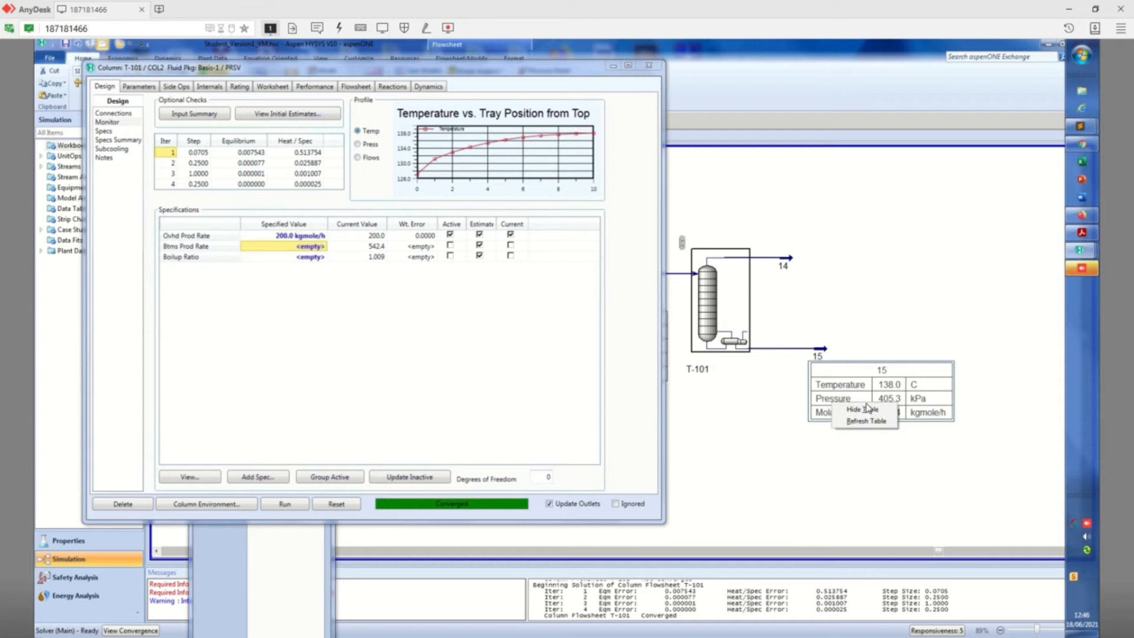
pyautogui.click(871, 414)
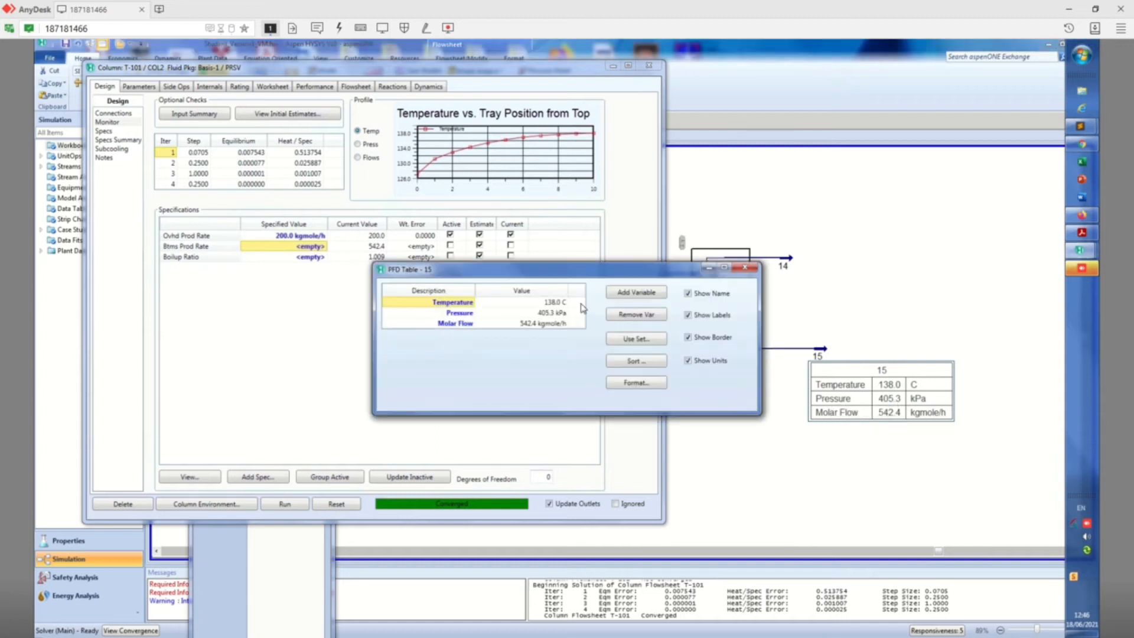
pyautogui.click(636, 292)
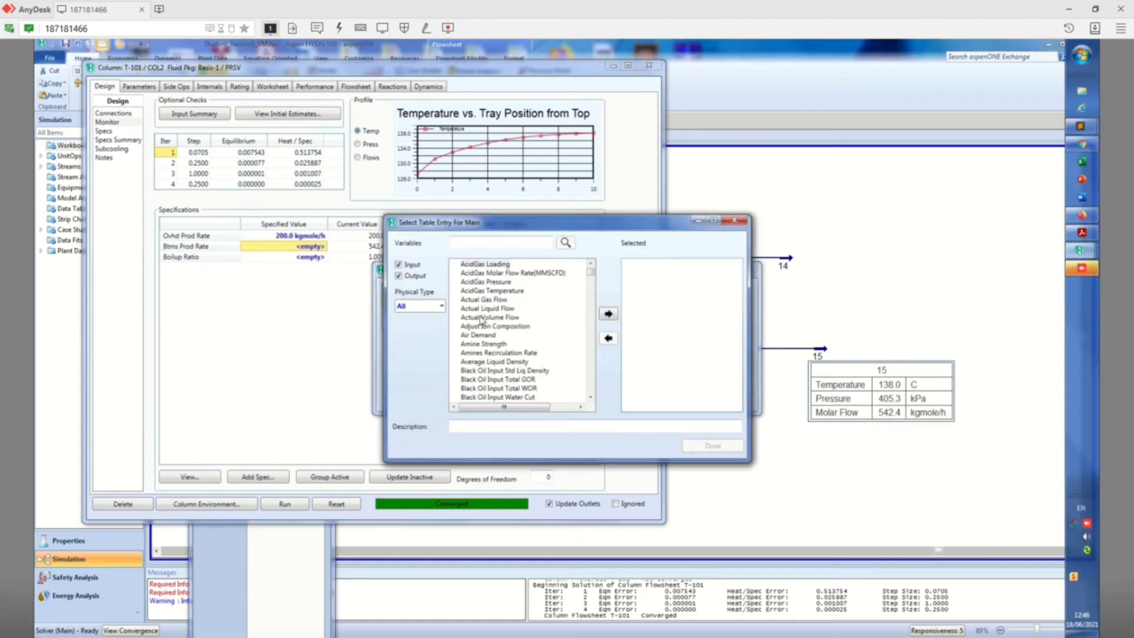
pyautogui.click(441, 306)
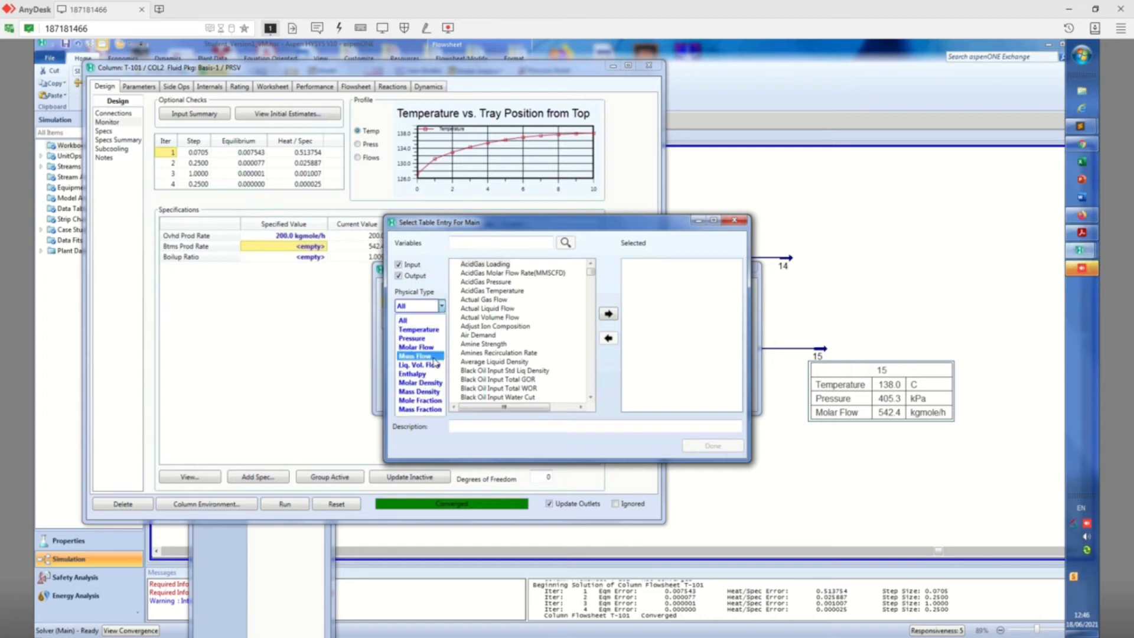
pyautogui.click(437, 401)
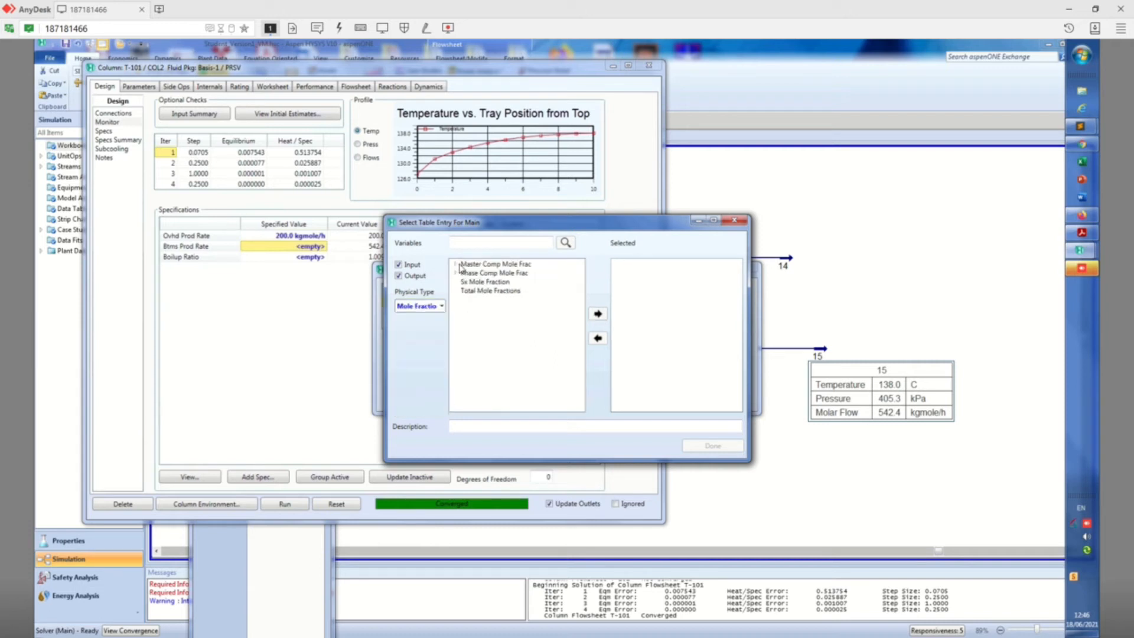
pyautogui.click(457, 266)
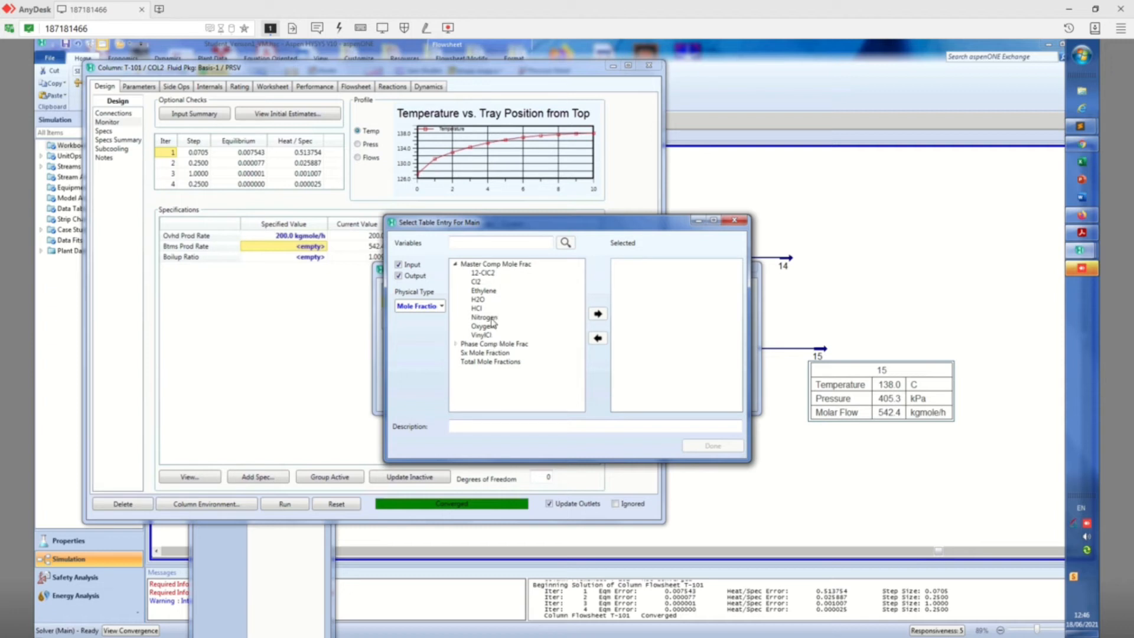
pyautogui.click(483, 273)
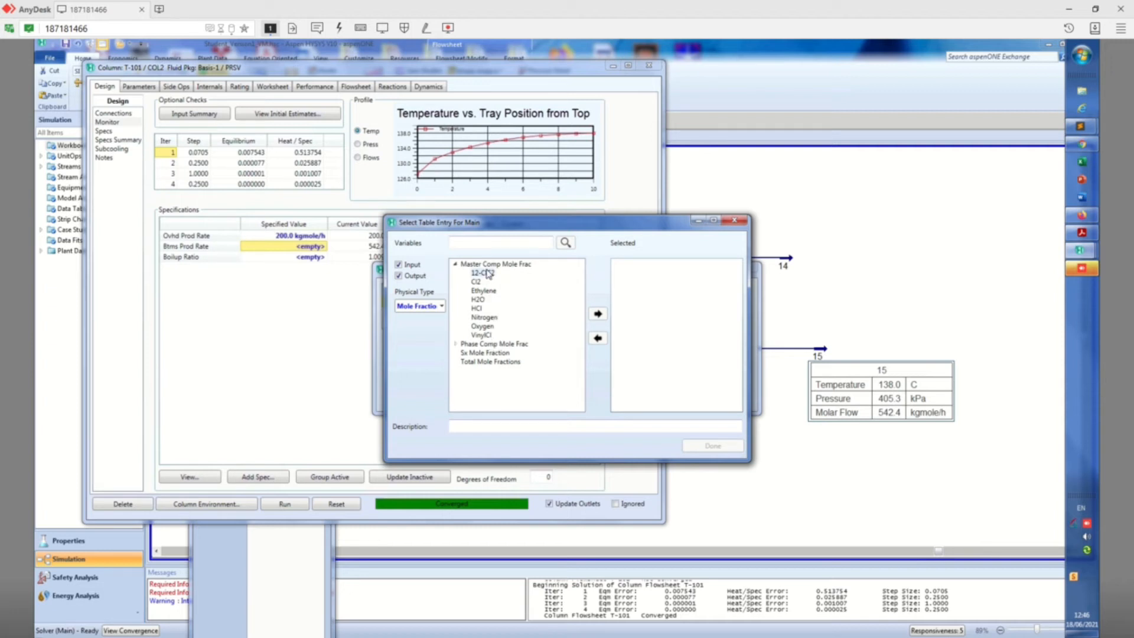
pyautogui.click(603, 316)
pyautogui.click(713, 446)
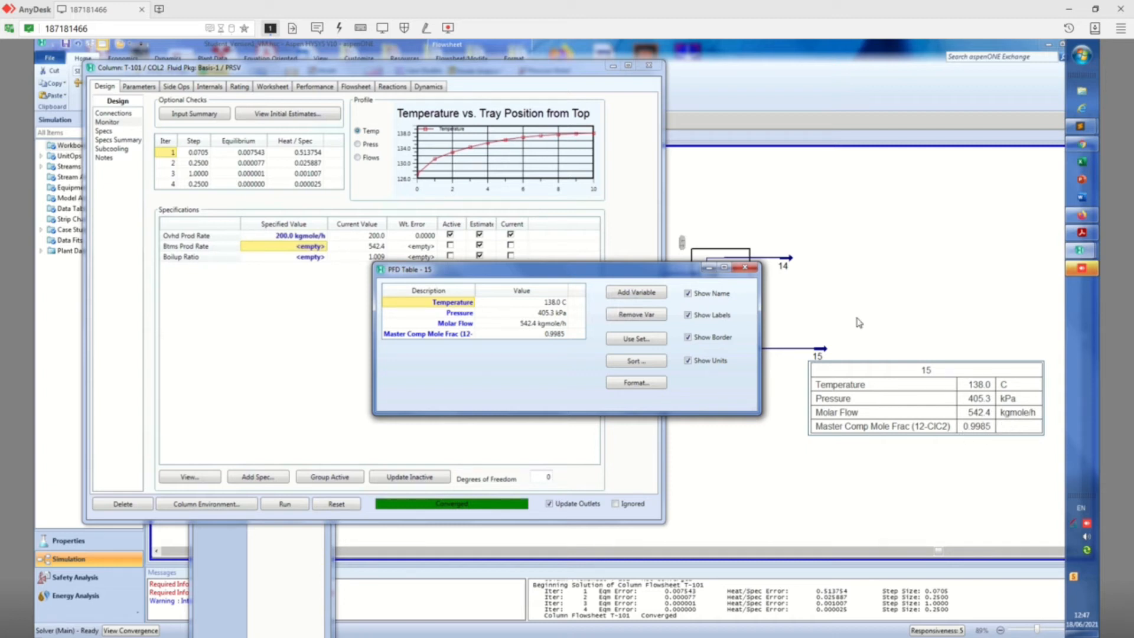
pyautogui.click(745, 268)
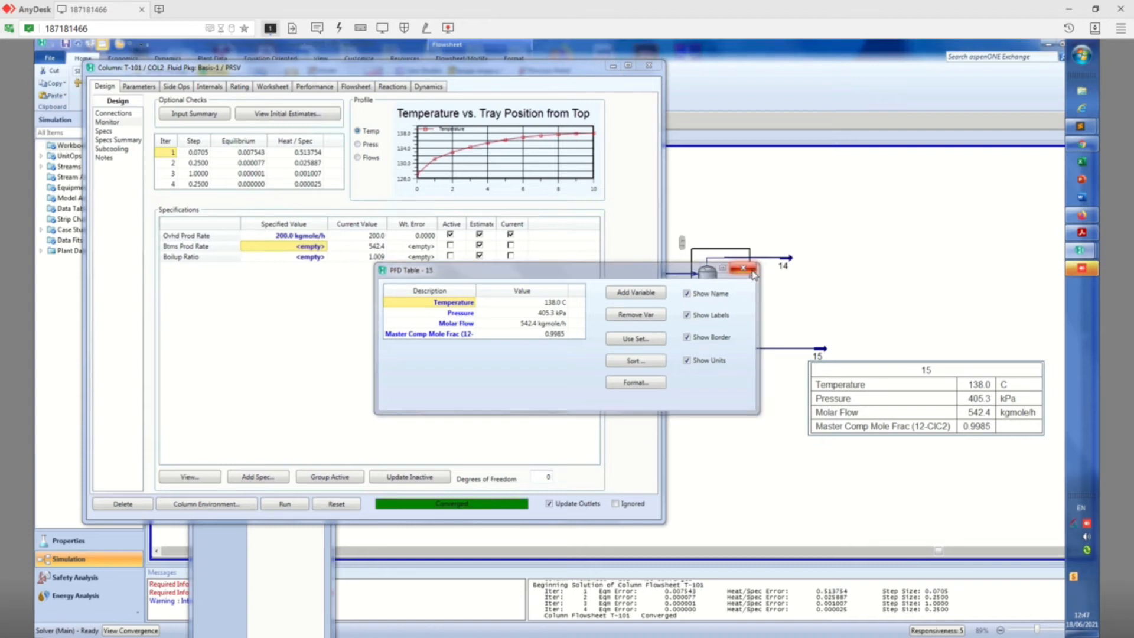
# Try overhead product rate specifications of 150 and 100 kgmole/h for T-101 to compare the bottoms purity
pyautogui.click(277, 236)
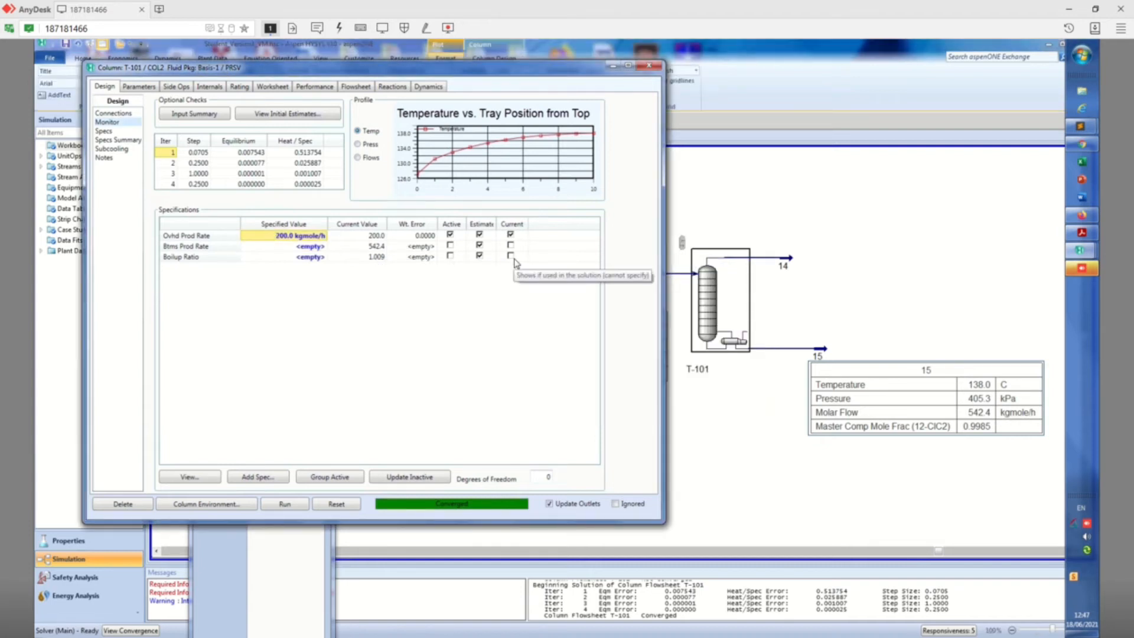
pyautogui.write('150')
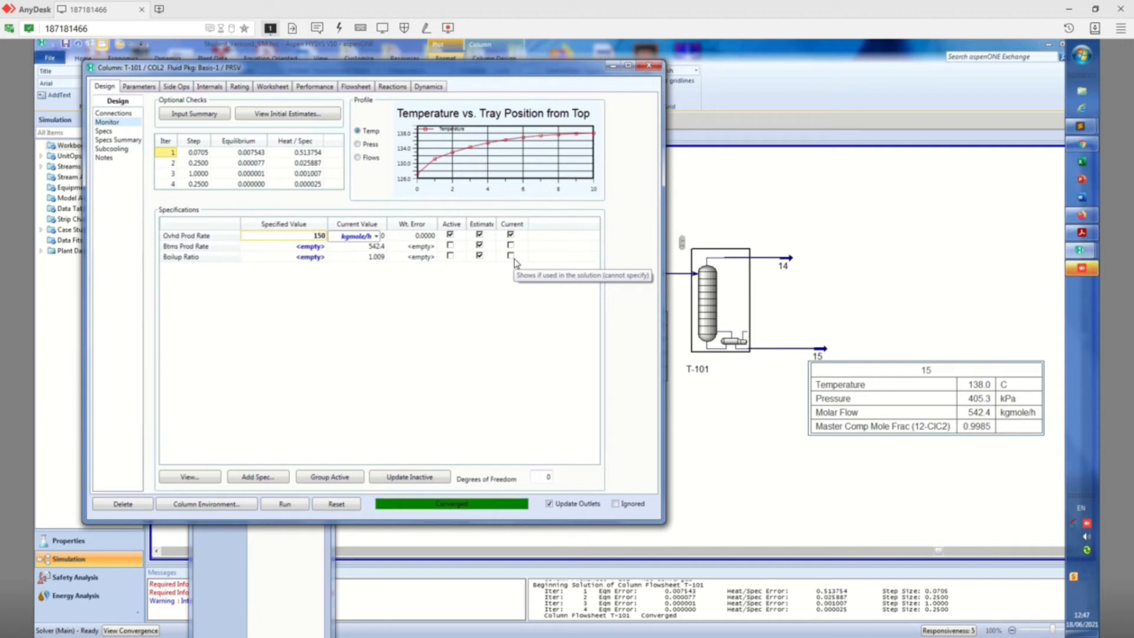
pyautogui.press('Return')
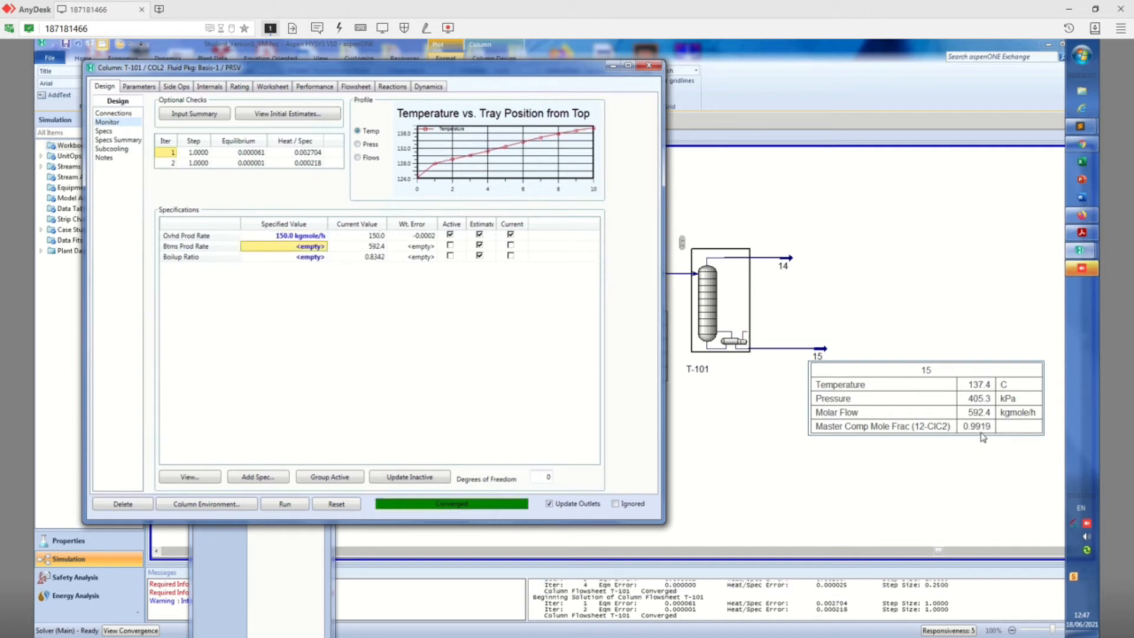
pyautogui.click(292, 237)
pyautogui.write('100')
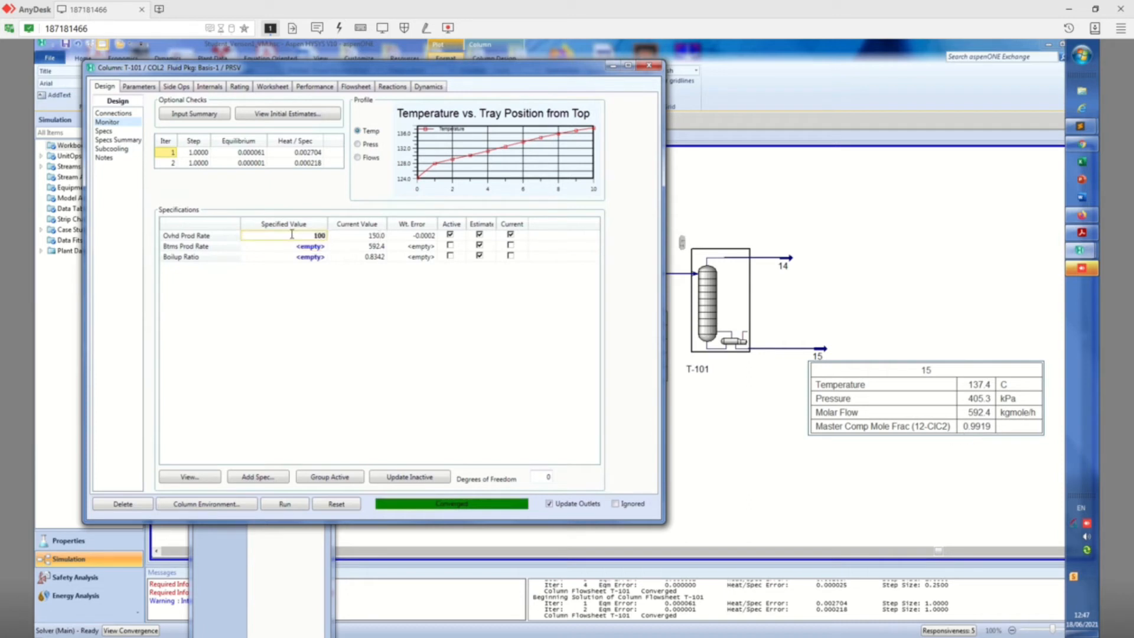
pyautogui.press('Return')
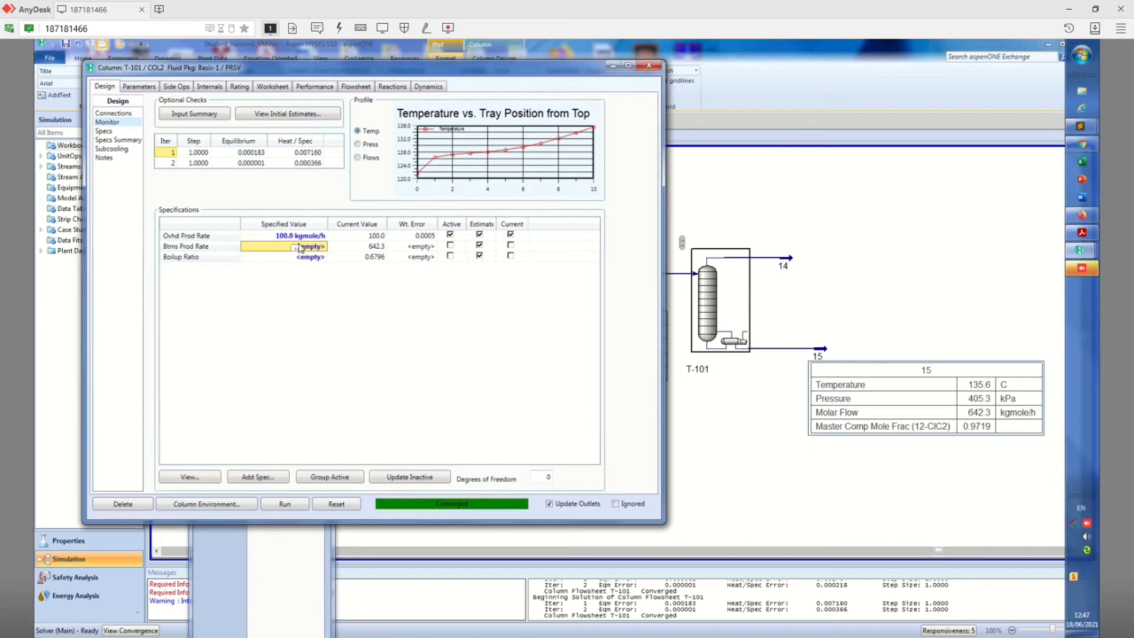
# Re-solve T-101 with the overhead product rate raised to 150 kgmole/h and to 200 kgmole/h
pyautogui.click(275, 237)
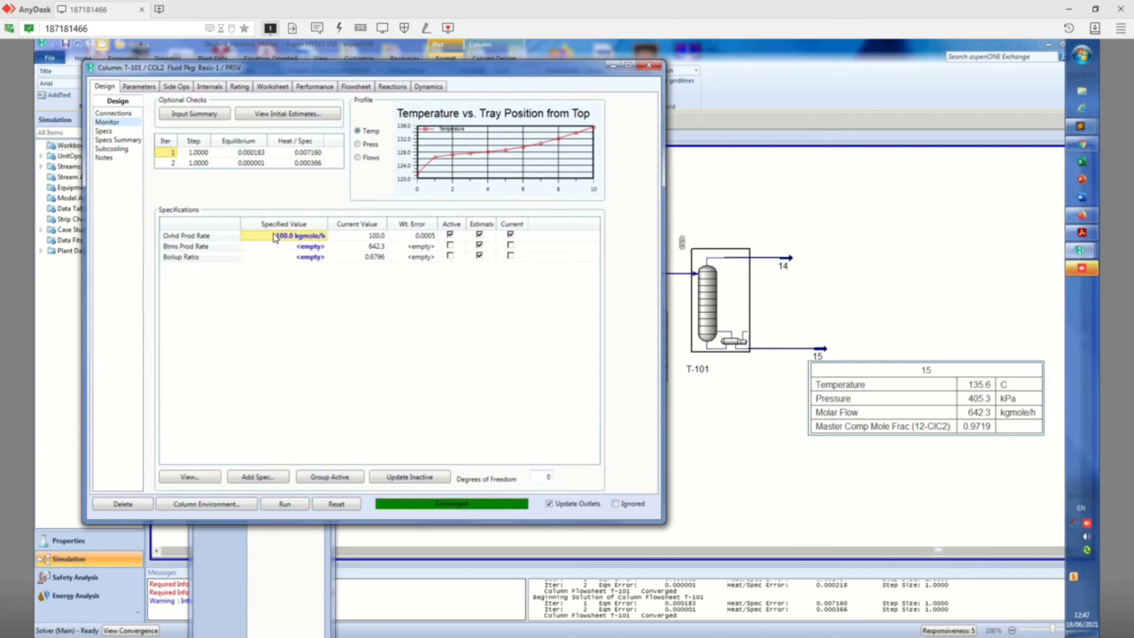
pyautogui.write('150')
pyautogui.press('Return')
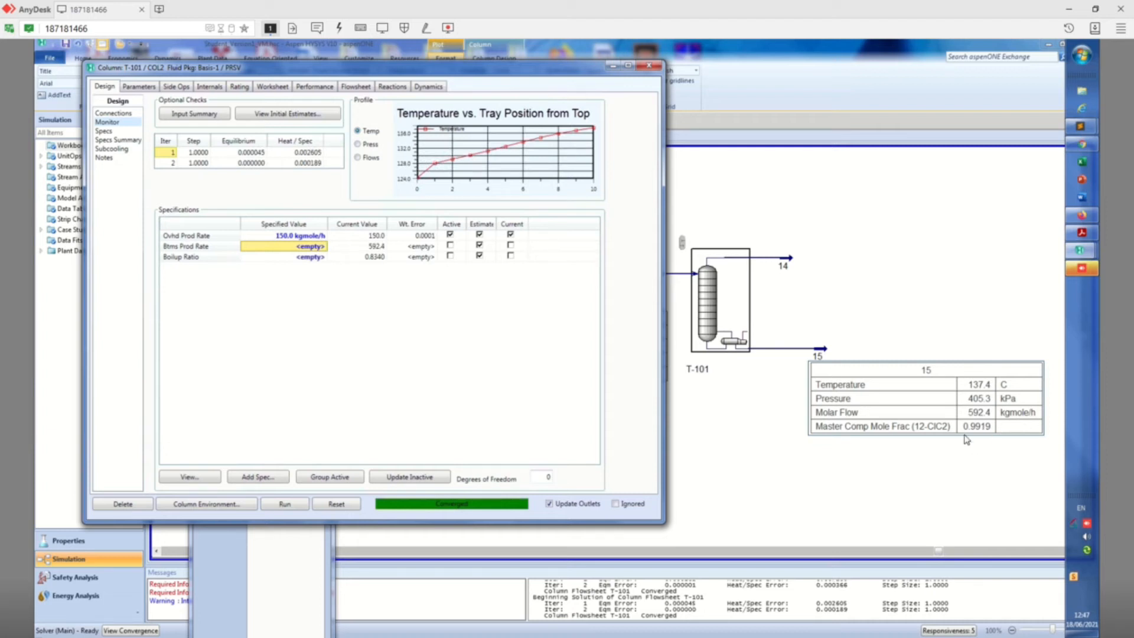
pyautogui.click(298, 237)
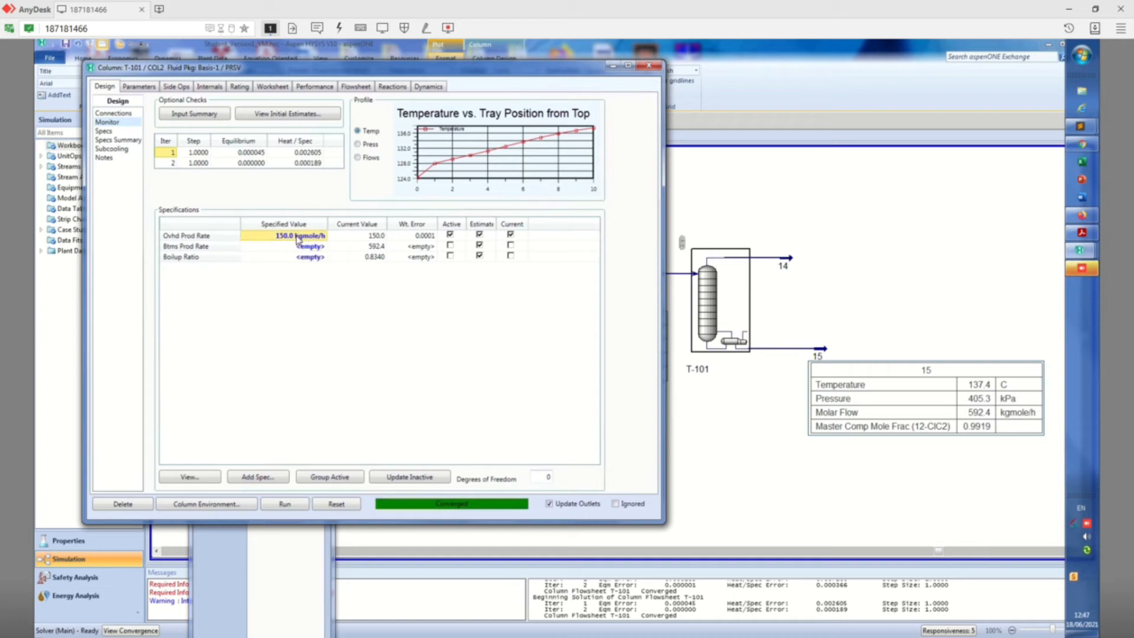
pyautogui.write('20')
pyautogui.press('Return')
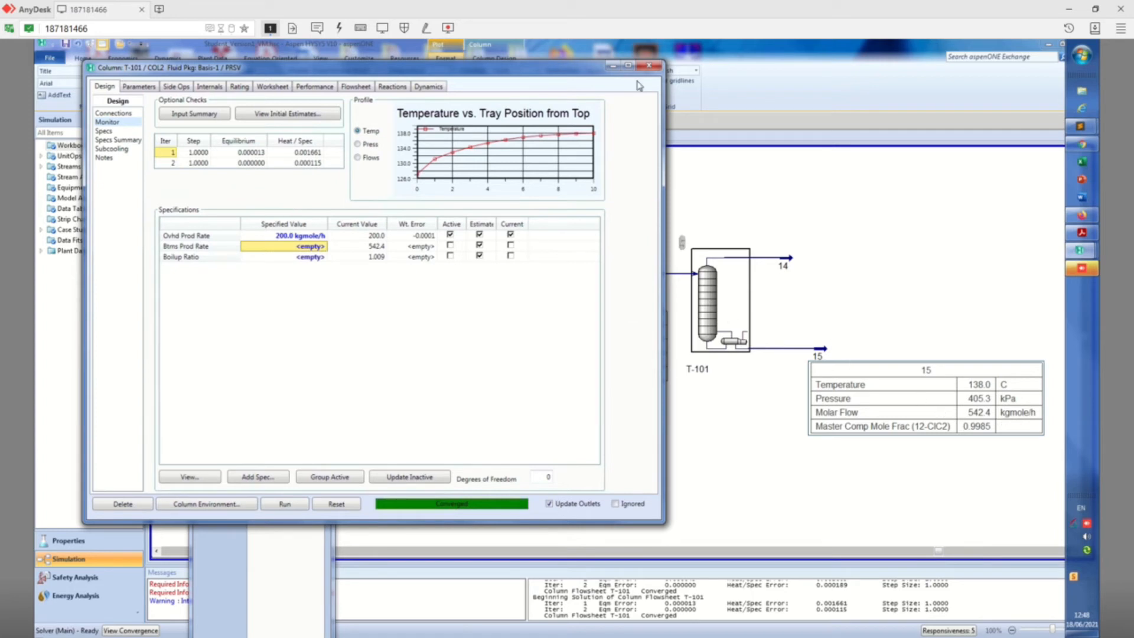
# Set T-101's overhead product rate specification to 175 kgmole/h and close the column window
pyautogui.click(283, 236)
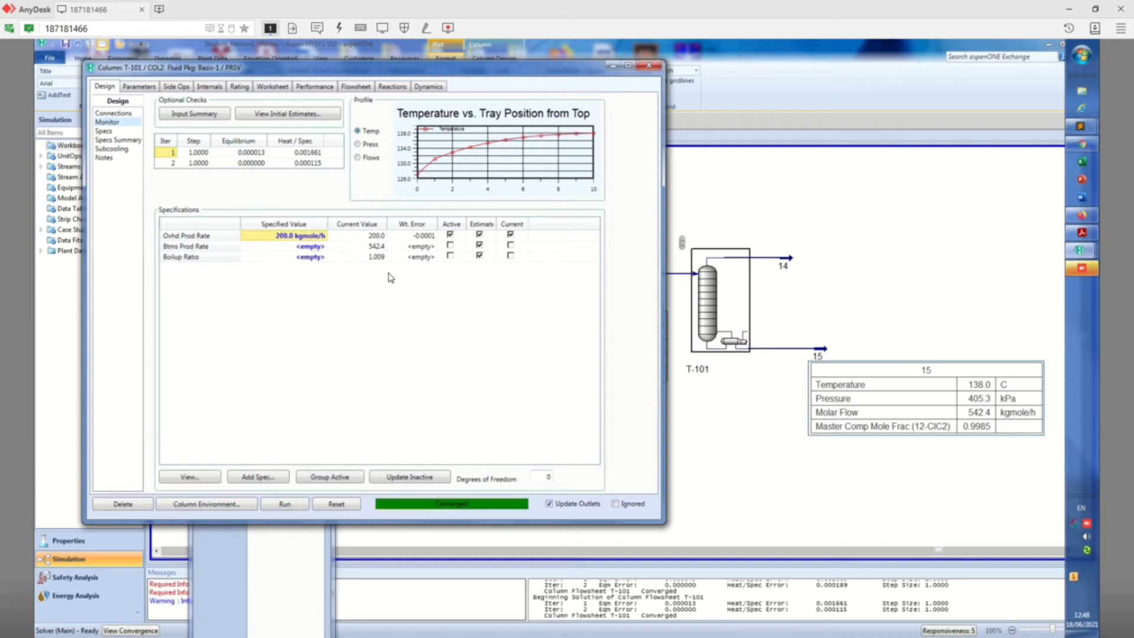
pyautogui.write('175')
pyautogui.press('Return')
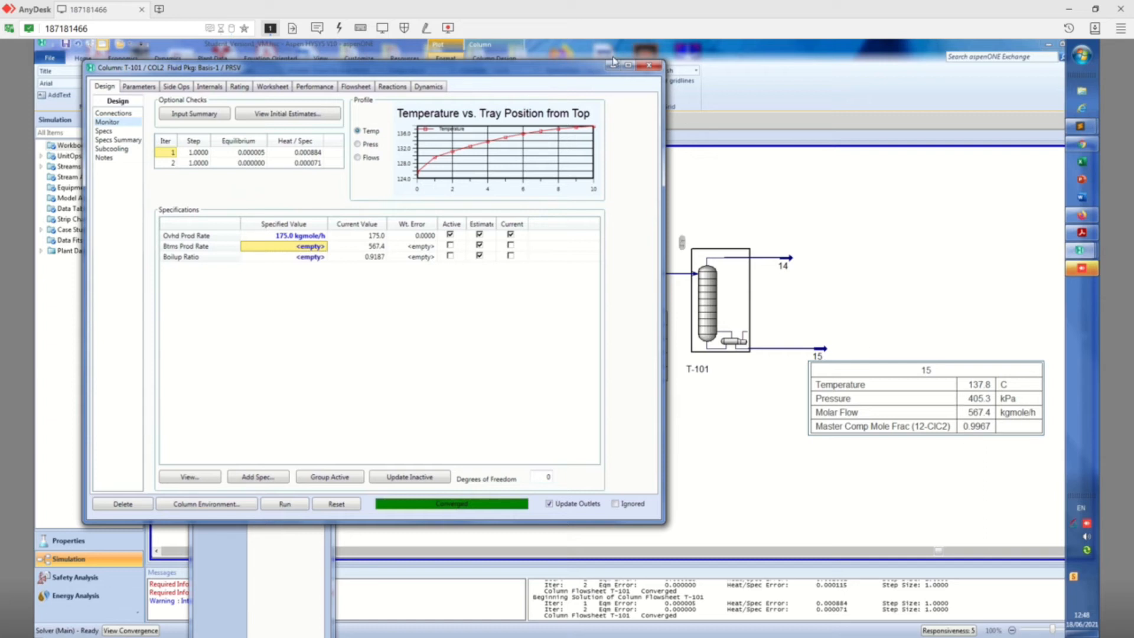
pyautogui.click(649, 65)
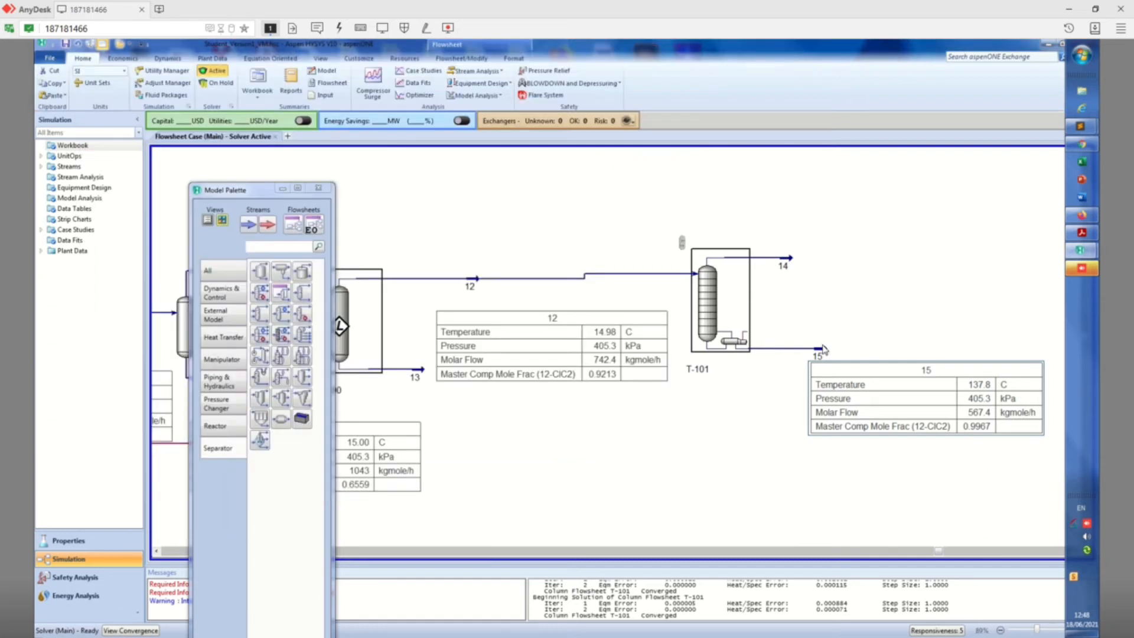
# Rename bottoms stream 15 as PureEDC
pyautogui.doubleClick(821, 349)
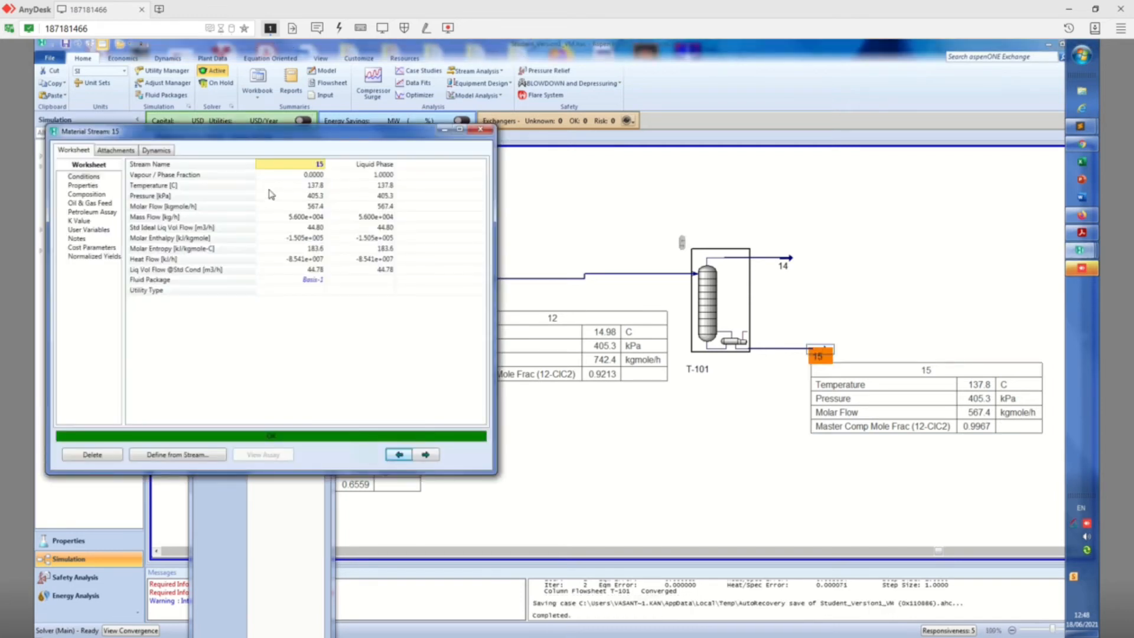
pyautogui.click(317, 166)
pyautogui.write('PureEDC')
pyautogui.press('Return')
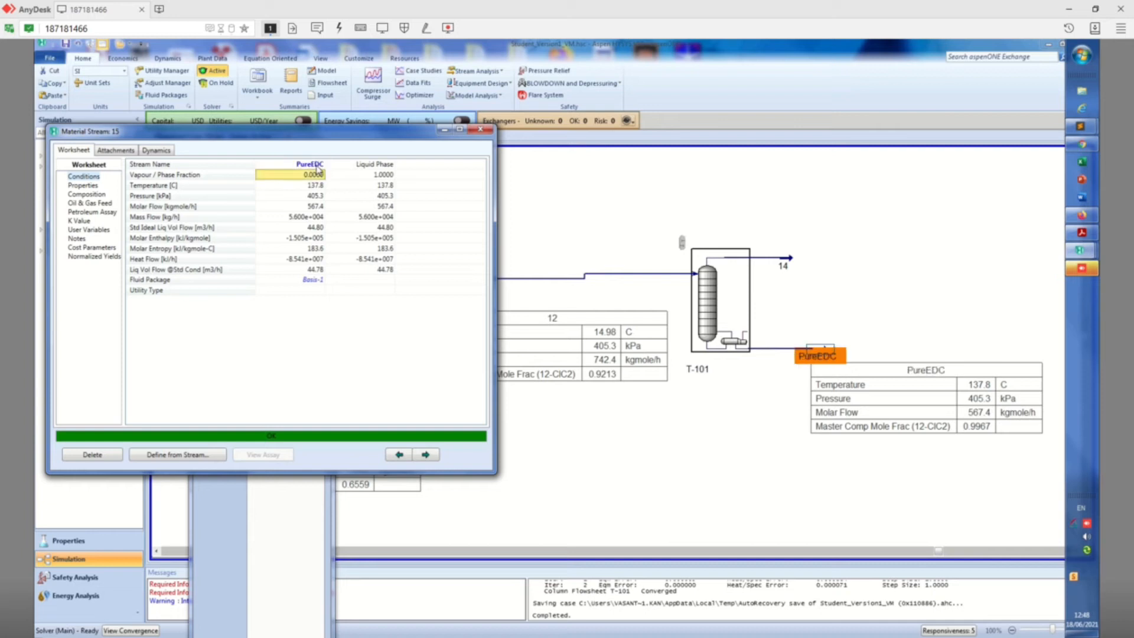
# Move the PureEDC stream and its property table slightly lower beside T-101 and close the stream's window
pyautogui.click(877, 384)
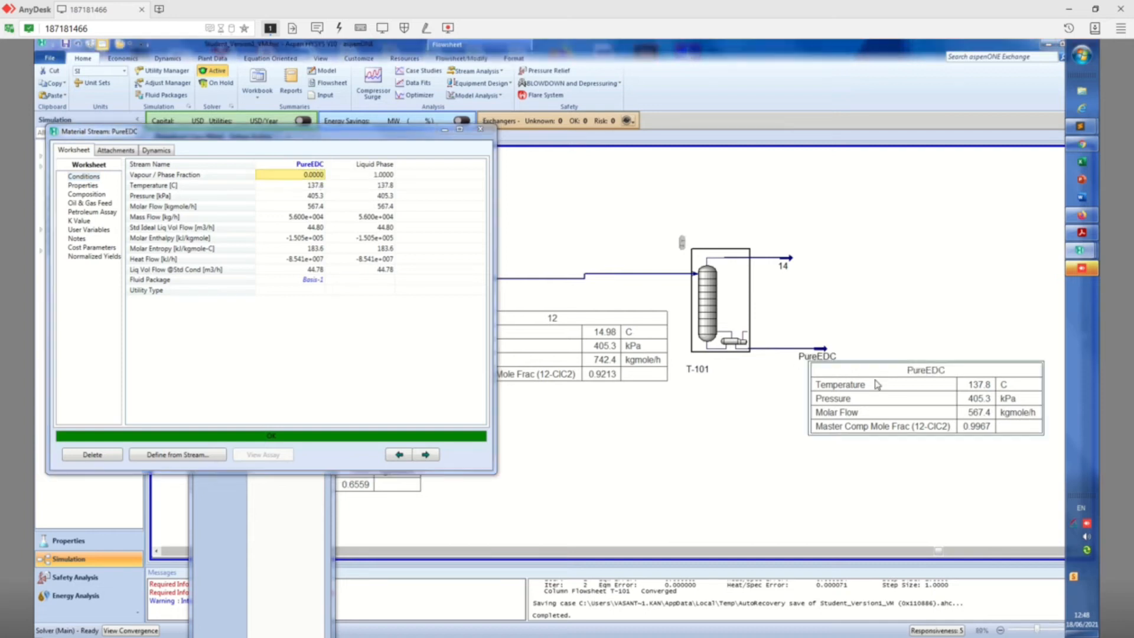
pyautogui.moveTo(877, 384); pyautogui.dragTo(861, 400)
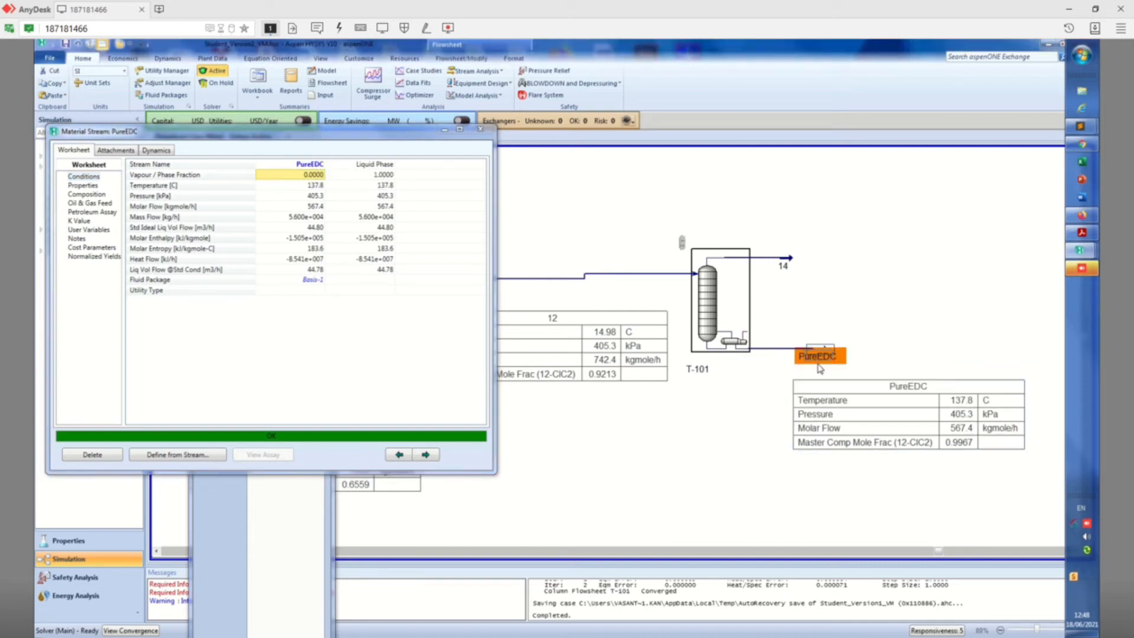
pyautogui.moveTo(815, 371); pyautogui.dragTo(806, 381)
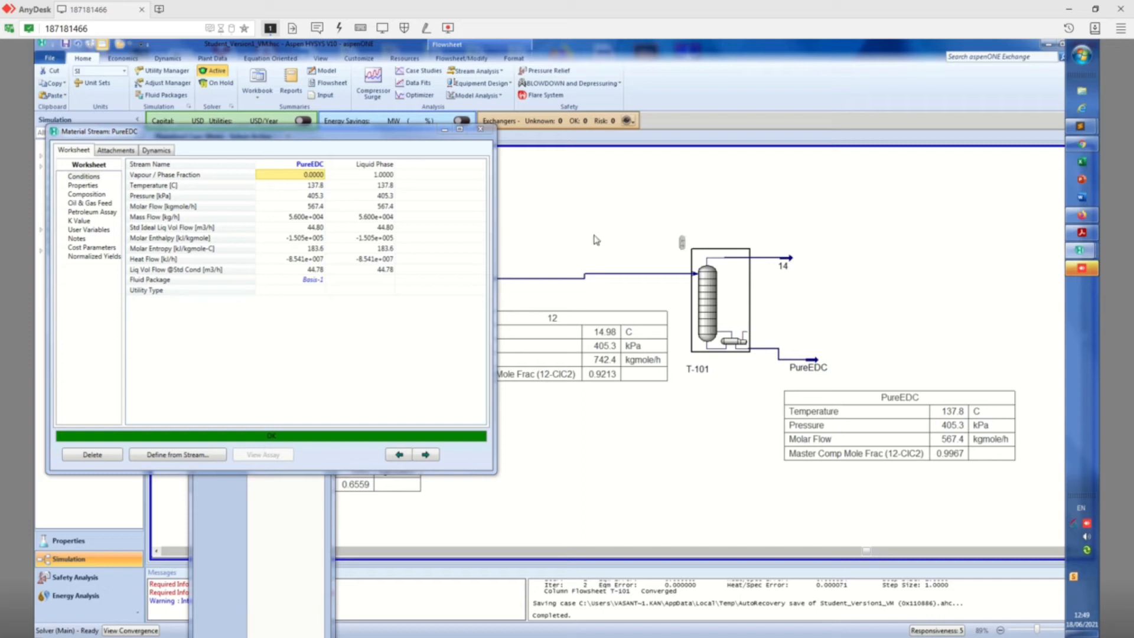
pyautogui.click(488, 131)
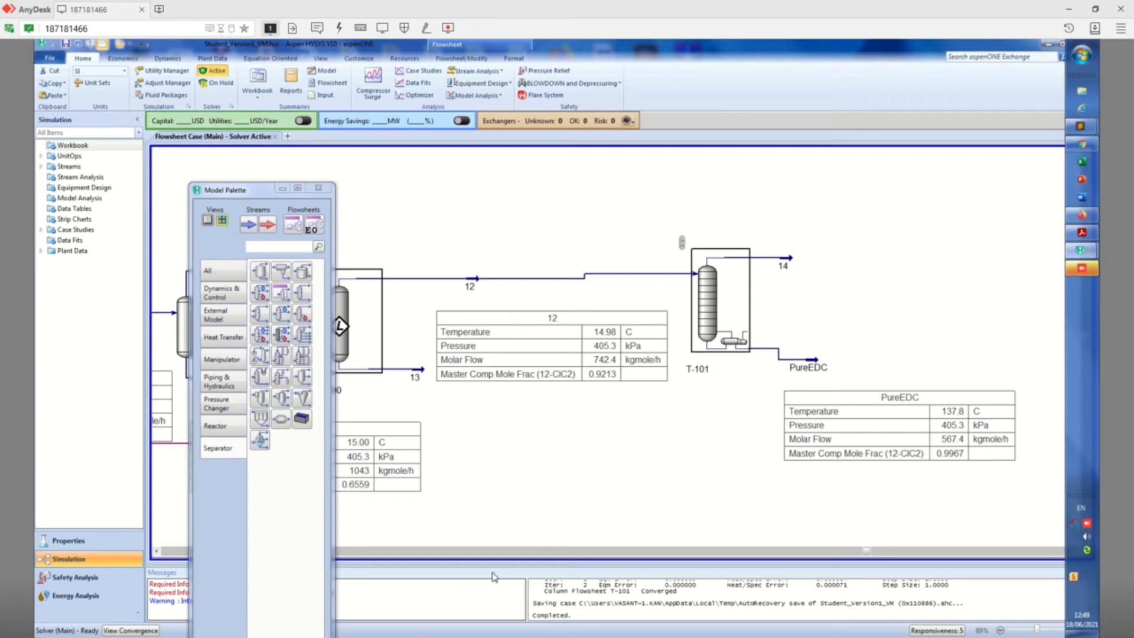
# Switch to the PowerPoint presentation and open slide 4 to examine the pyrolysis reactor conditions in Table 2
pyautogui.press('super')
pyautogui.click(551, 531)
pyautogui.click(1096, 9)
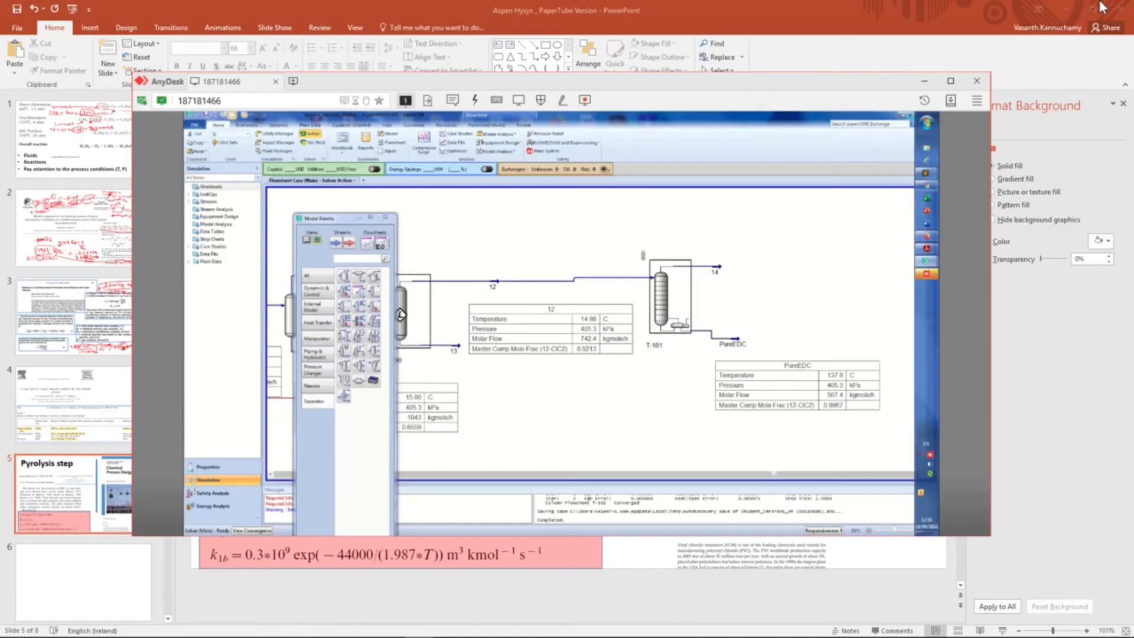
pyautogui.click(402, 587)
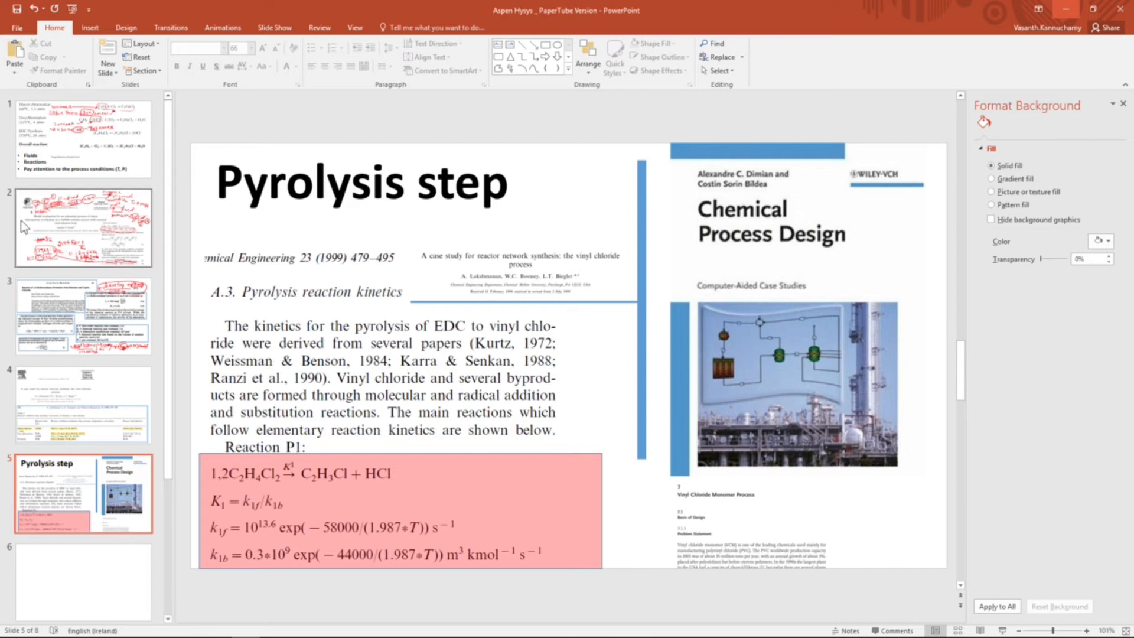
pyautogui.click(82, 401)
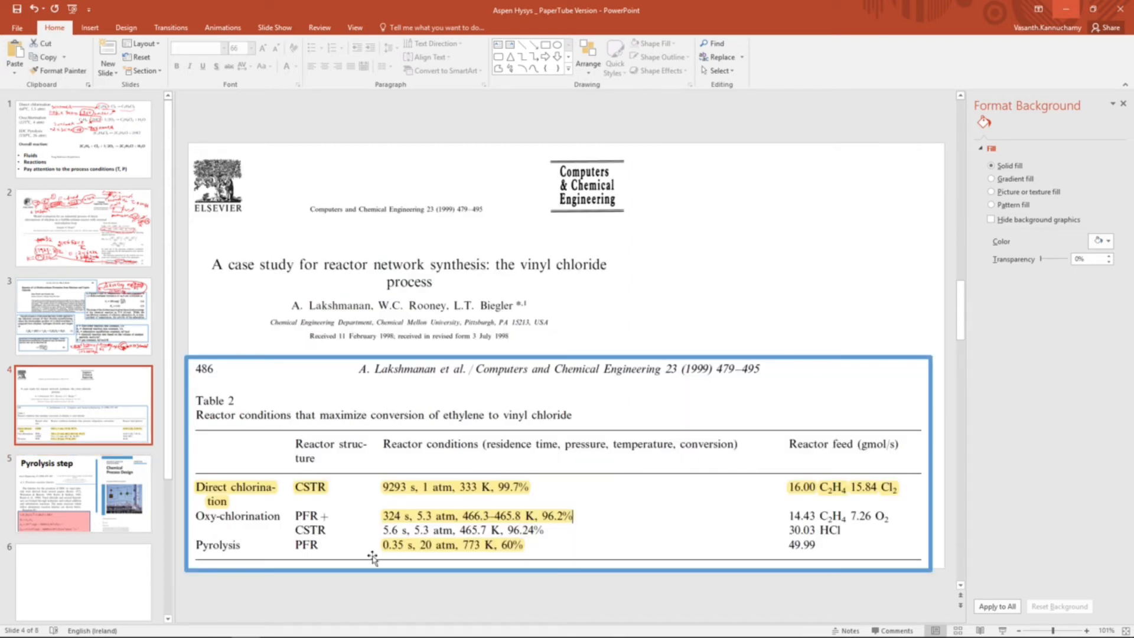
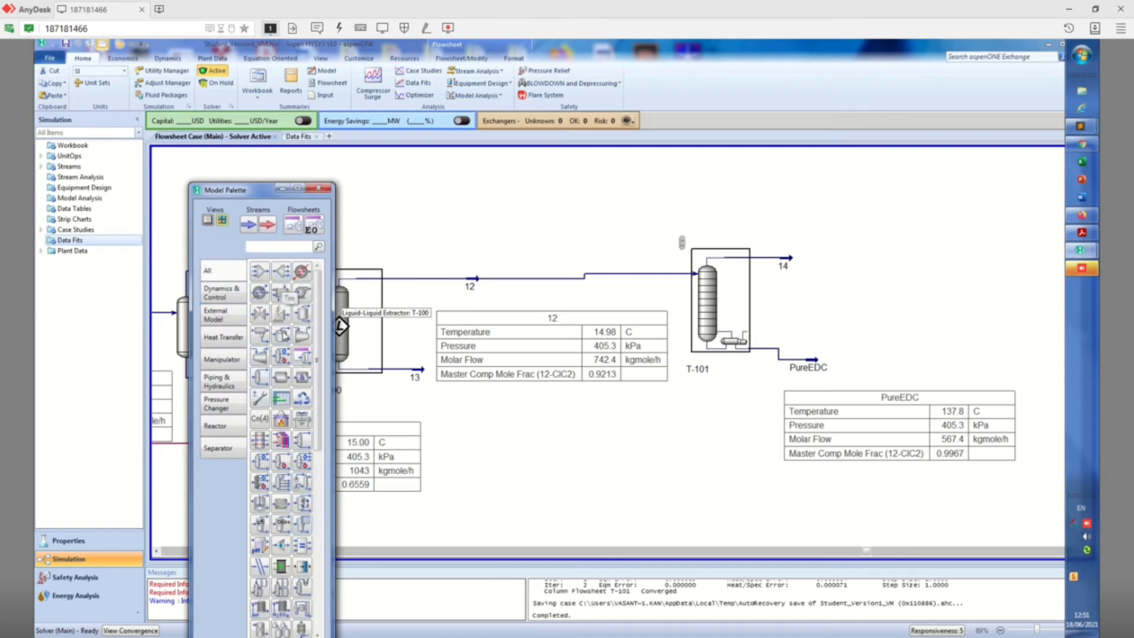
# Place a plug flow reactor in the flowsheet below column T-101, open its property window and close it again
pyautogui.click(218, 425)
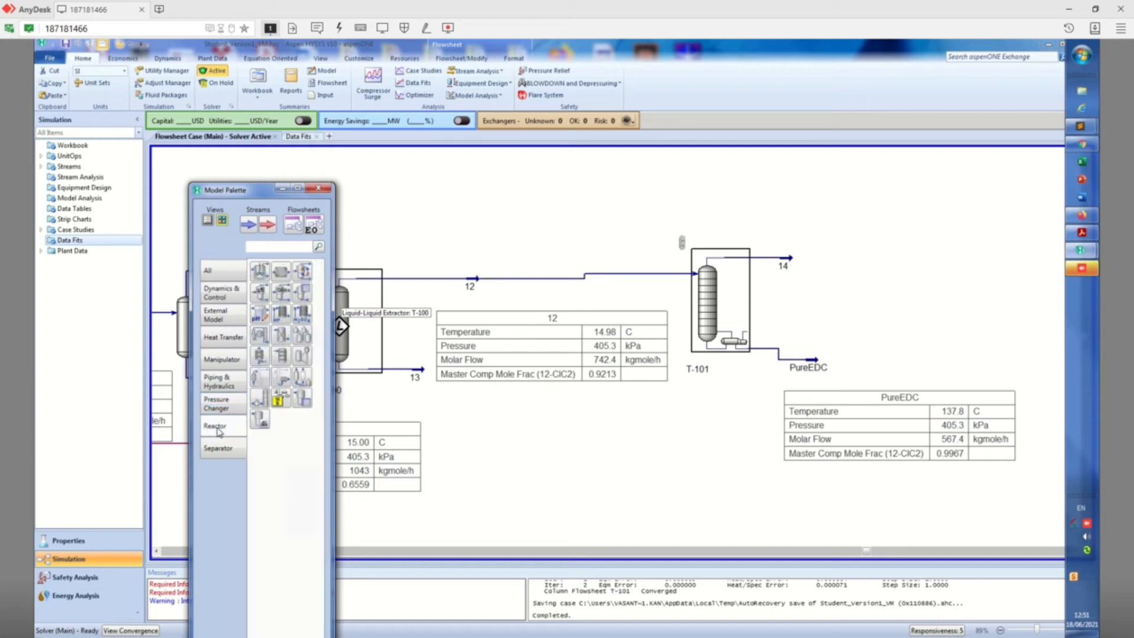
pyautogui.click(282, 271)
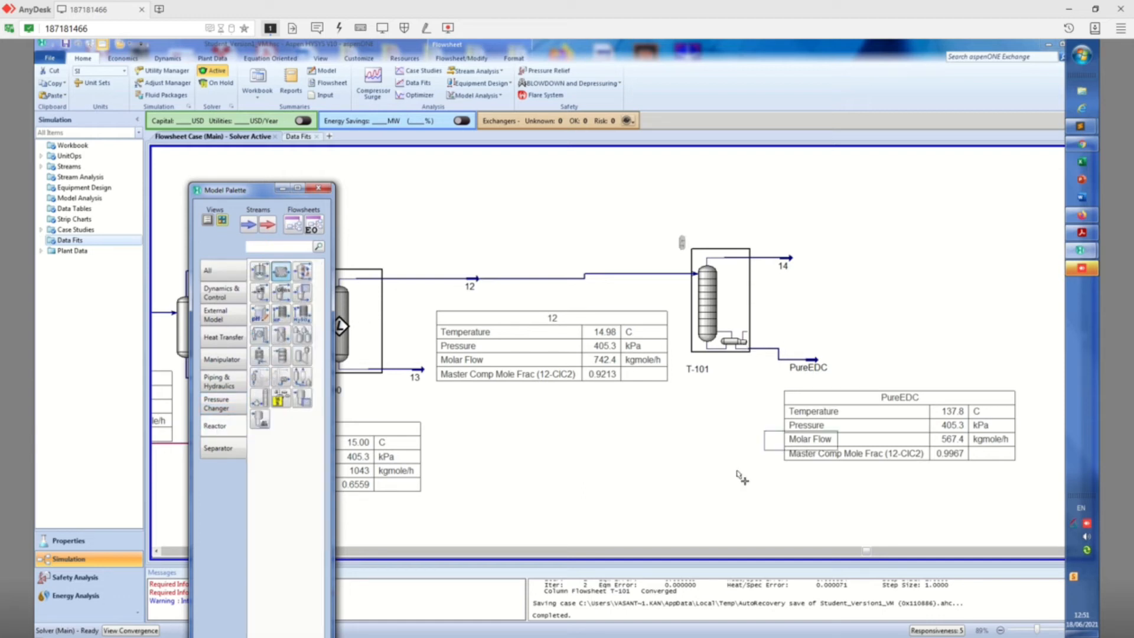
pyautogui.click(661, 524)
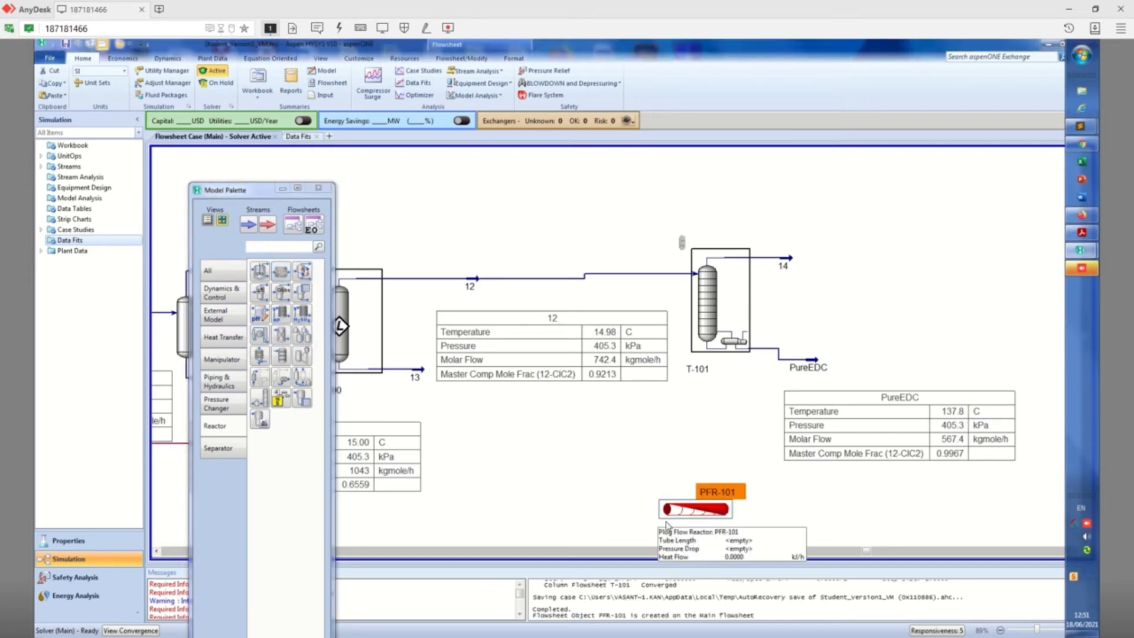
pyautogui.doubleClick(701, 513)
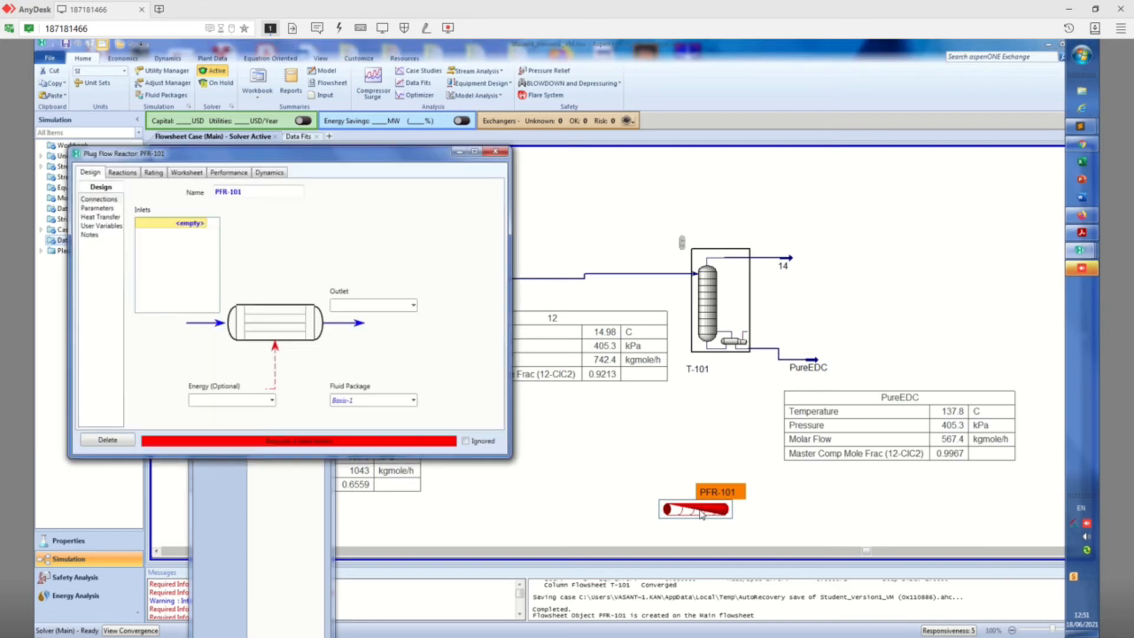
pyautogui.click(502, 152)
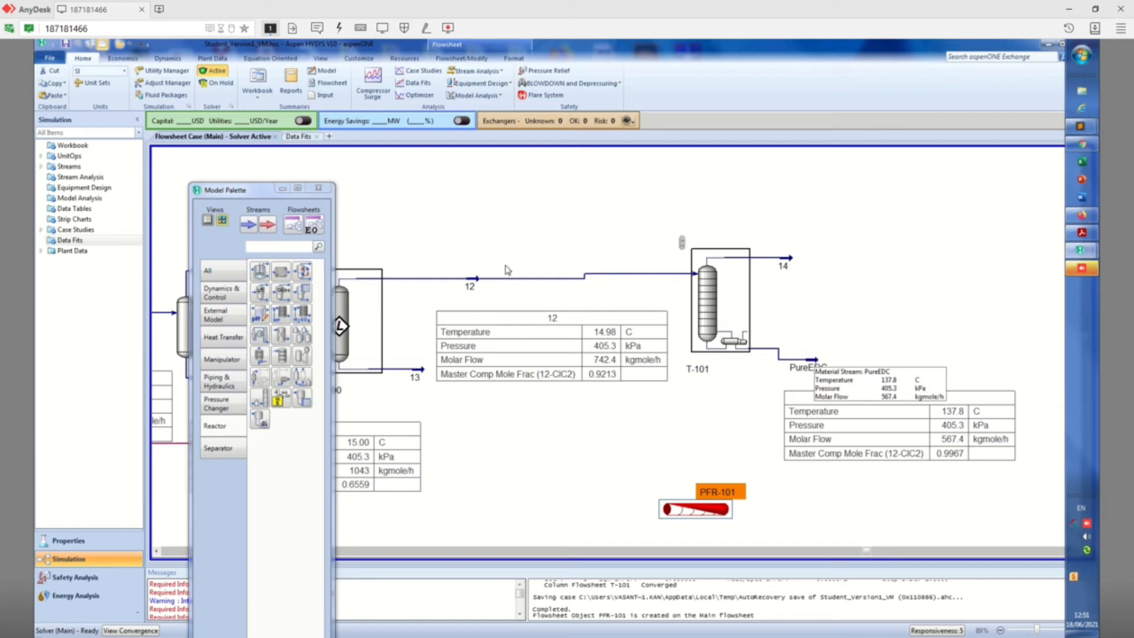
# Add a heater to the flowsheet, lower and to the left of the plug flow reactor, and open its property window
pyautogui.click(218, 276)
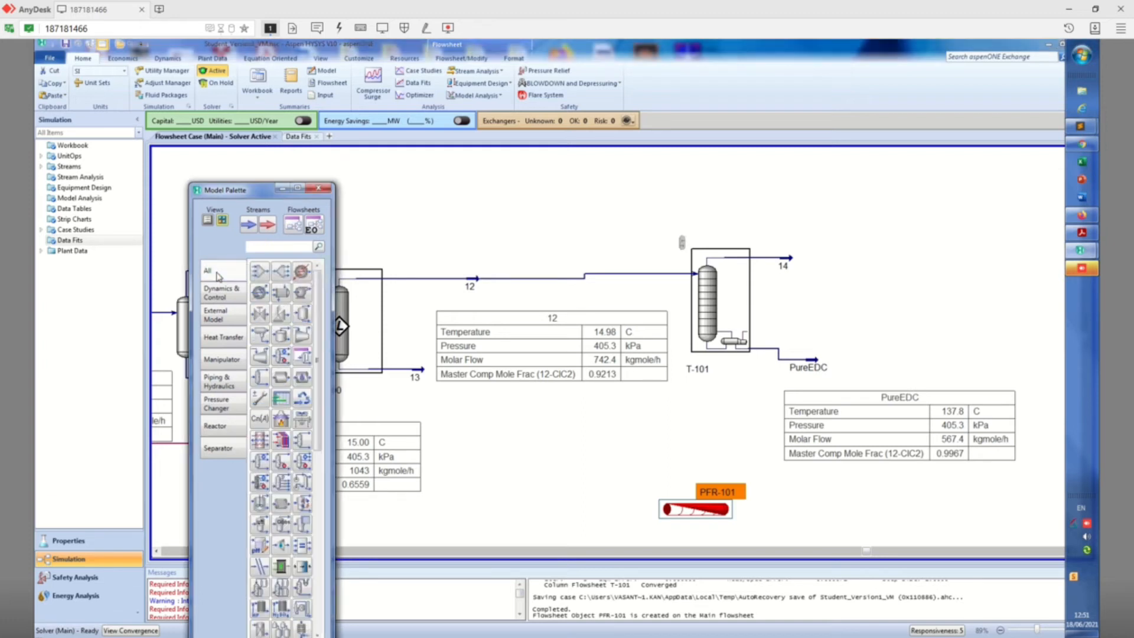
pyautogui.click(302, 273)
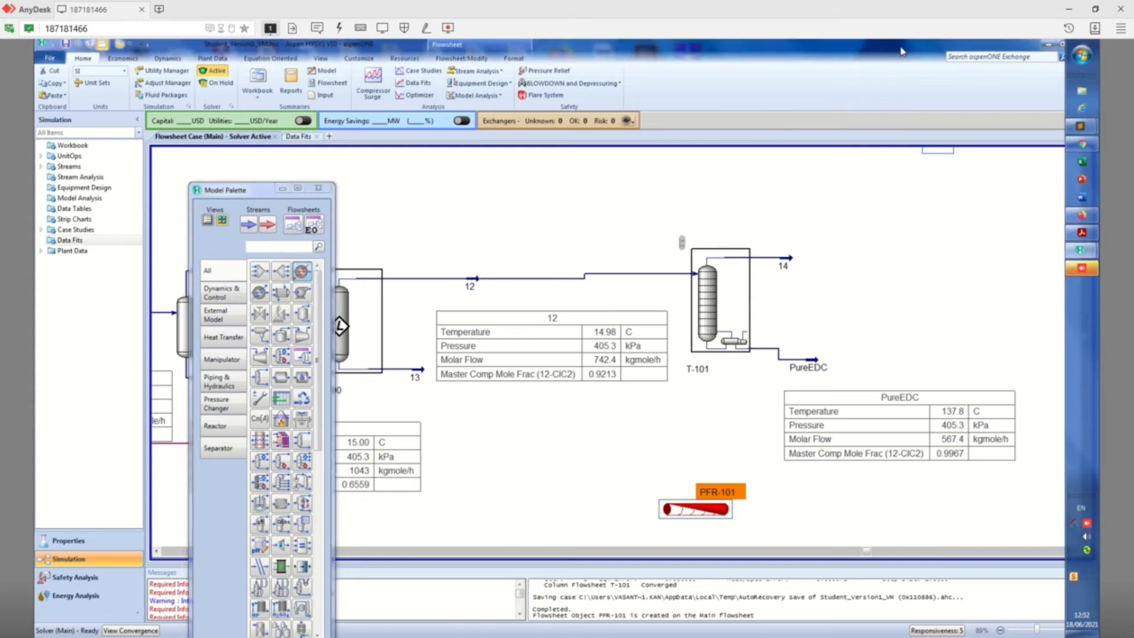
pyautogui.moveTo(886, 50); pyautogui.dragTo(861, 55)
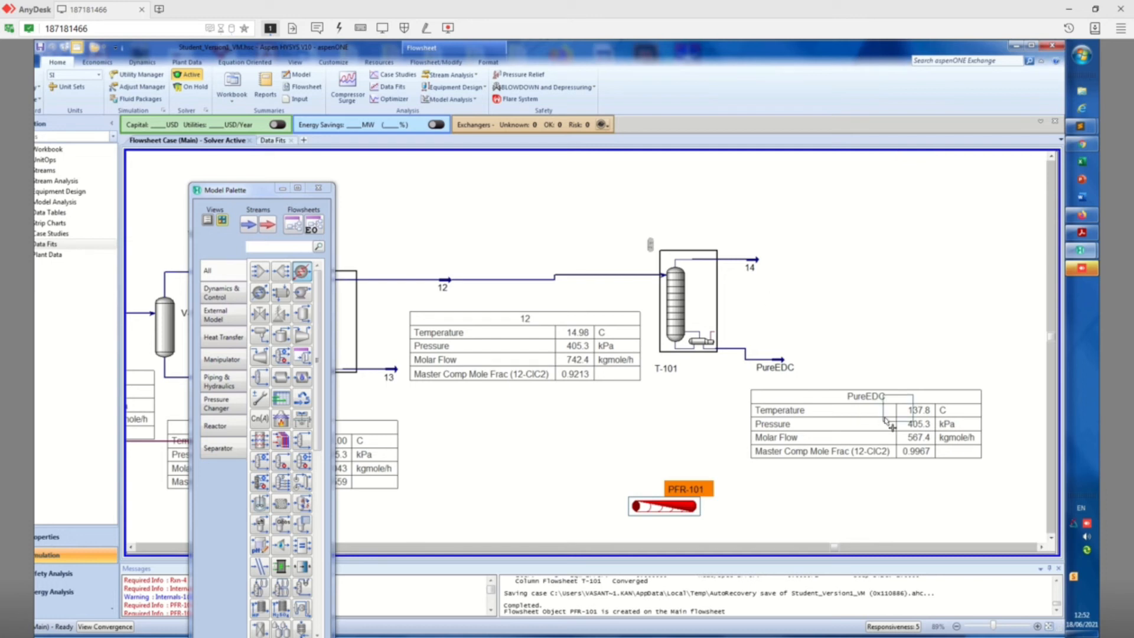
pyautogui.click(1051, 538)
pyautogui.click(1051, 538)
pyautogui.click(1051, 538)
pyautogui.click(1052, 538)
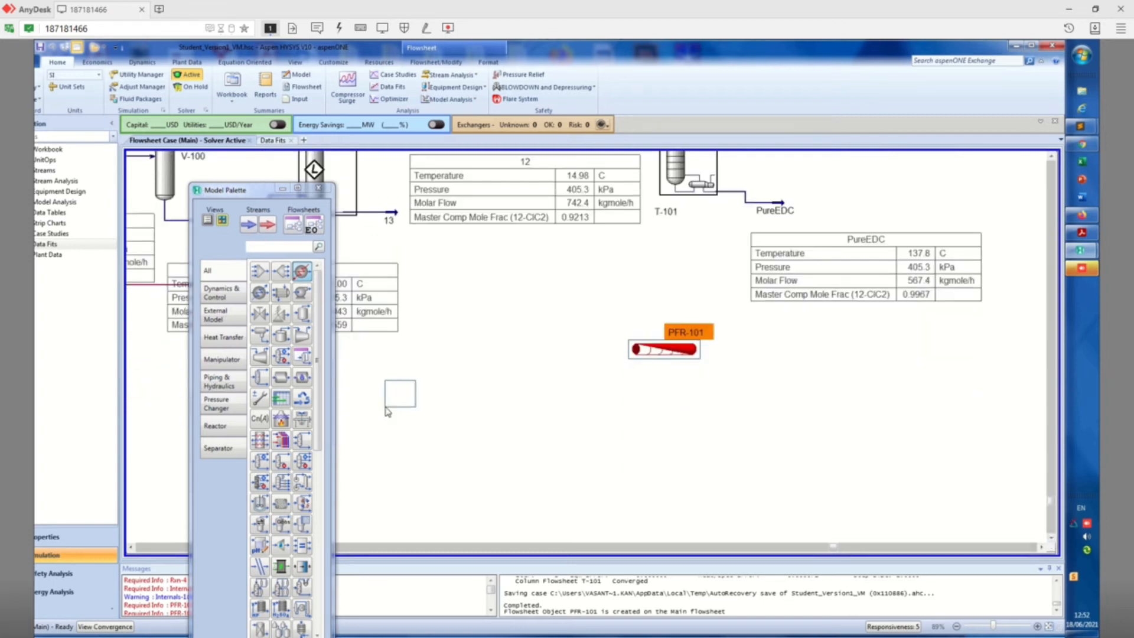
pyautogui.click(387, 411)
pyautogui.doubleClick(401, 406)
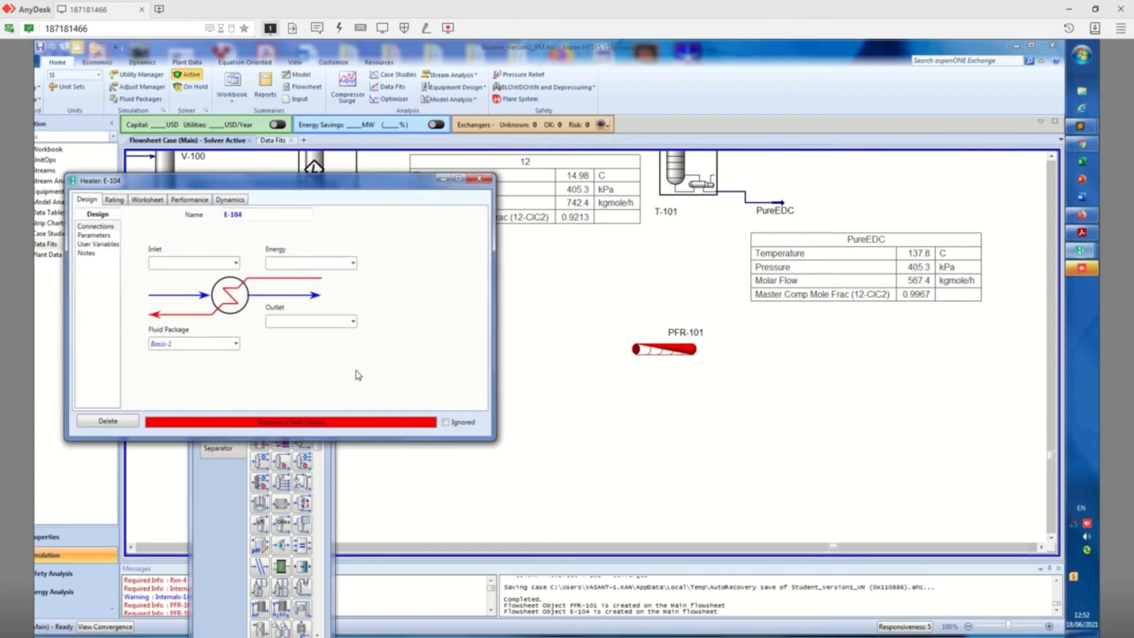
# Connect the new heater with PureEDC as its inlet stream and 15 as its outlet stream
pyautogui.click(236, 263)
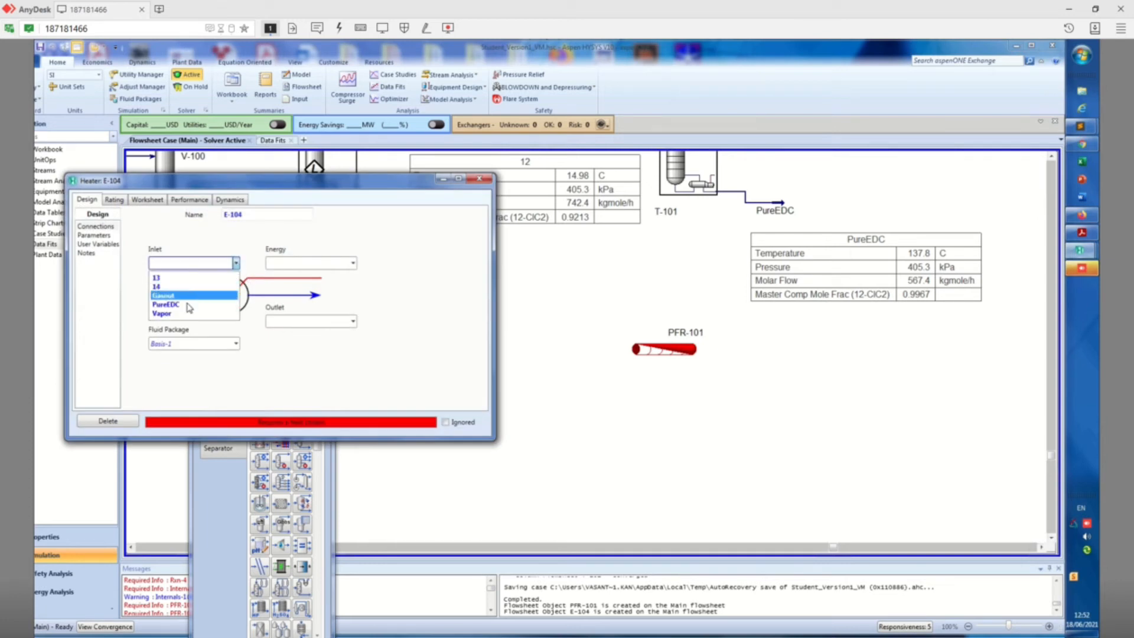
pyautogui.click(189, 297)
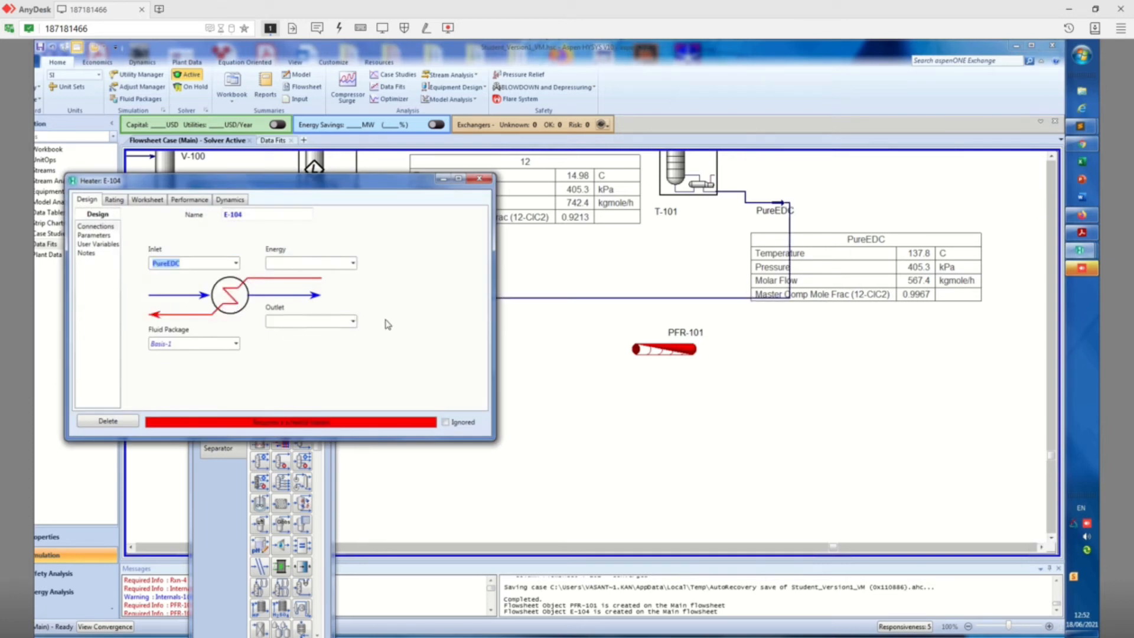
pyautogui.click(325, 324)
pyautogui.write('15')
pyautogui.click(1051, 158)
pyautogui.click(1052, 158)
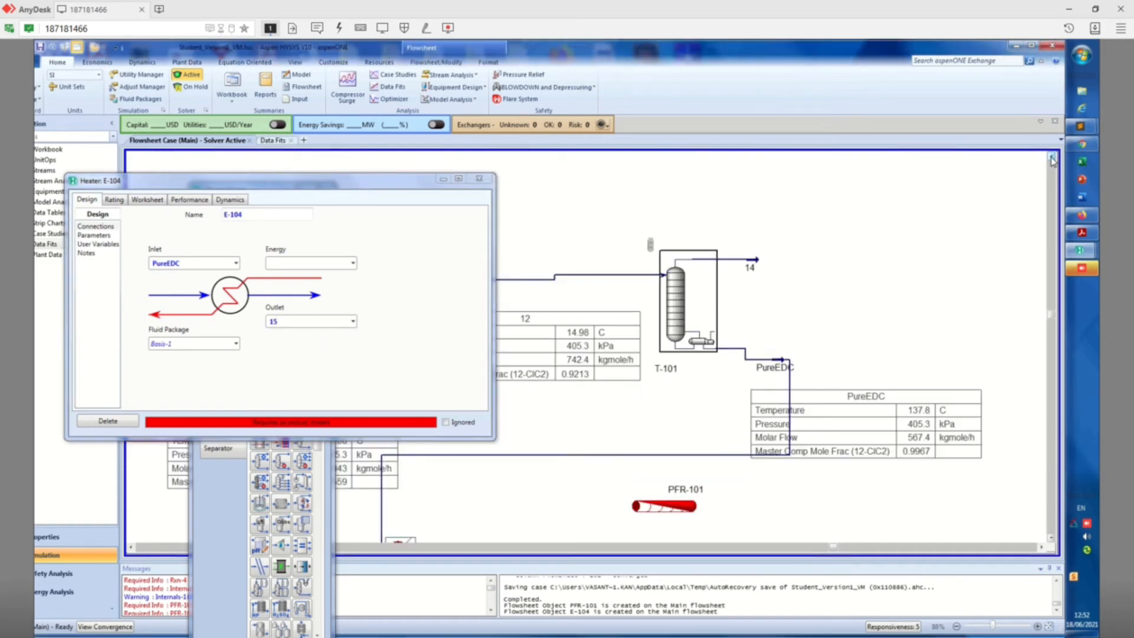
pyautogui.doubleClick(292, 321)
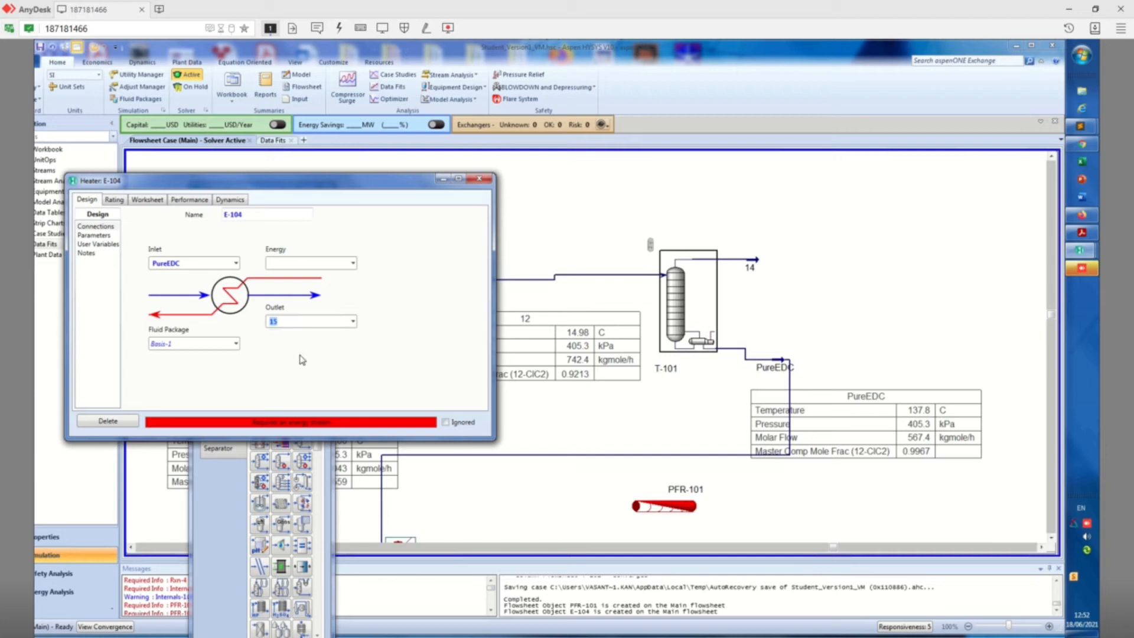
# Try to attach Qe9 and Qe10 as the energy stream of heater E-104
pyautogui.click(287, 263)
pyautogui.write('Q')
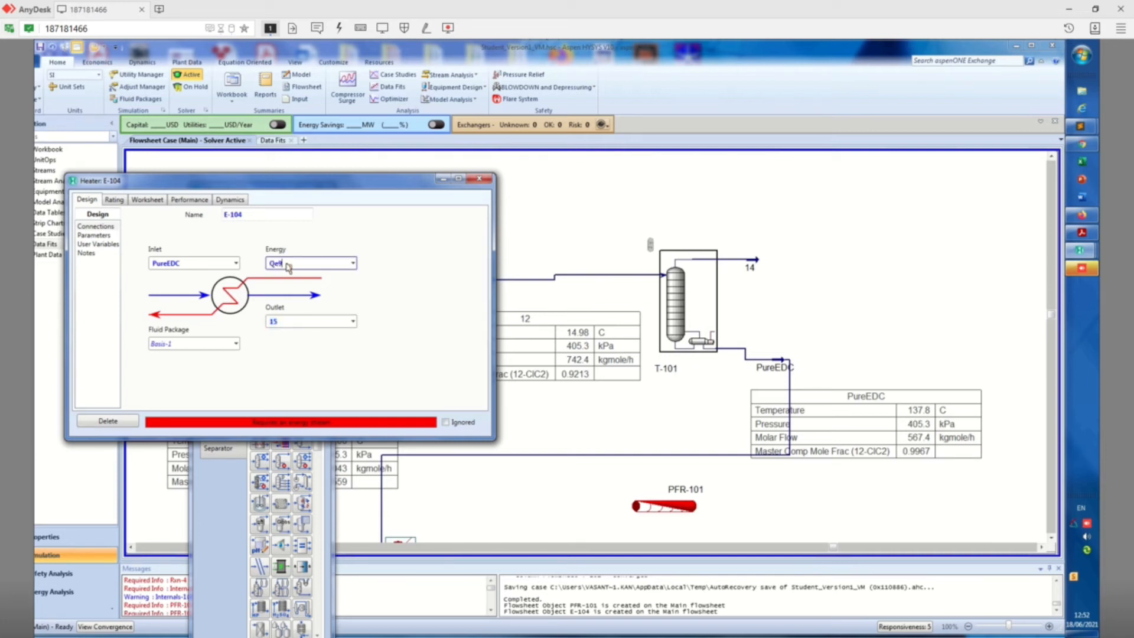
pyautogui.write('e9')
pyautogui.press('Return')
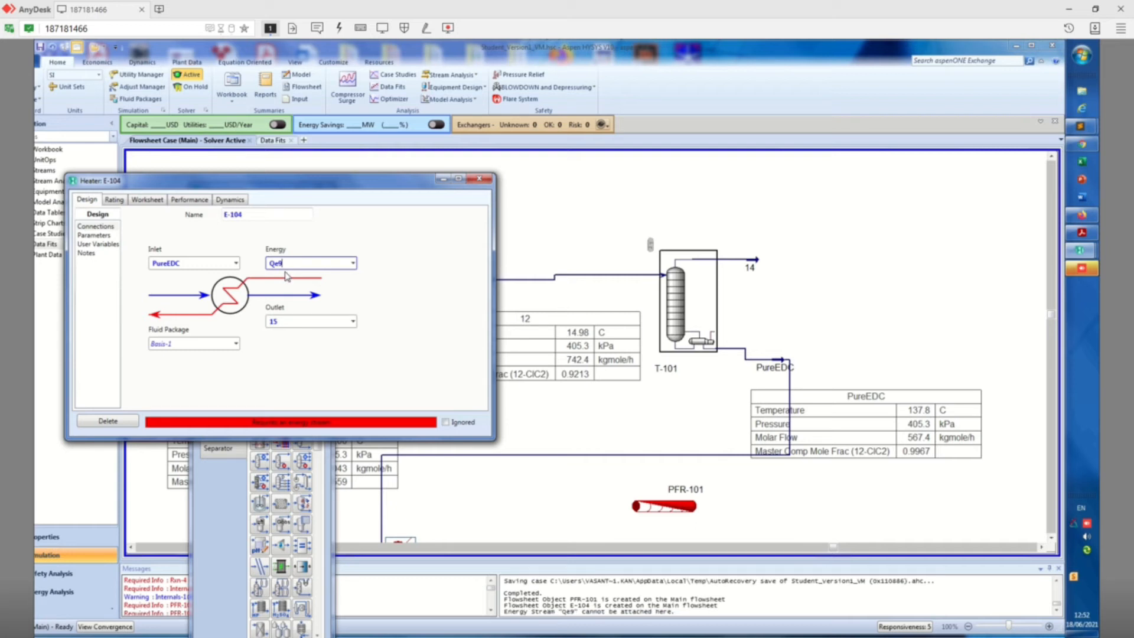
pyautogui.click(296, 268)
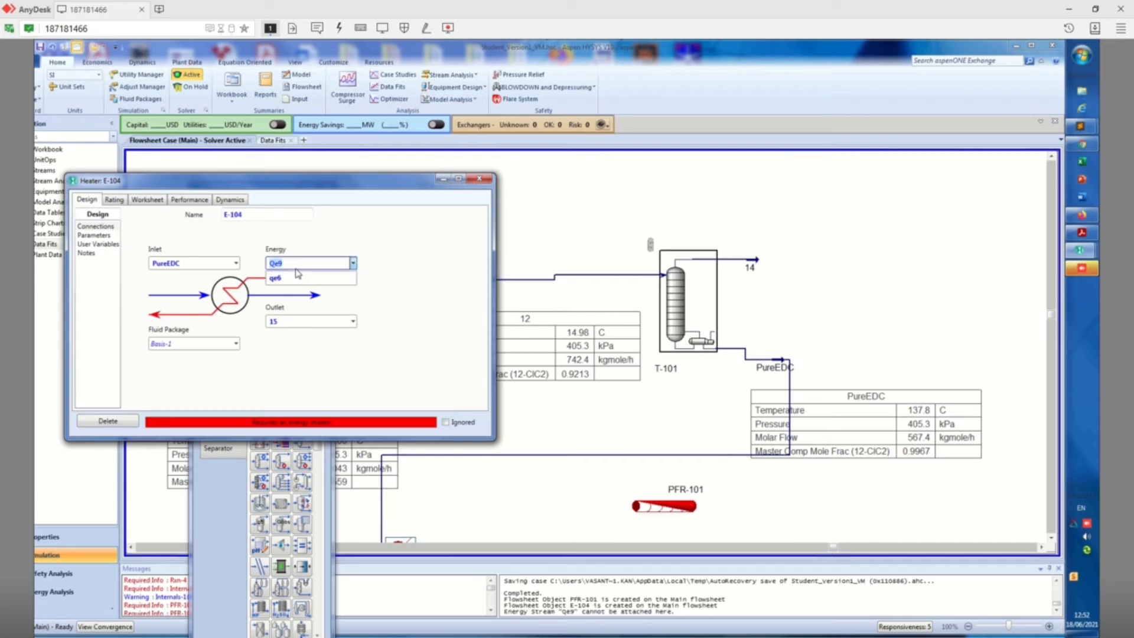
pyautogui.click(296, 269)
pyautogui.click(299, 266)
pyautogui.write('10')
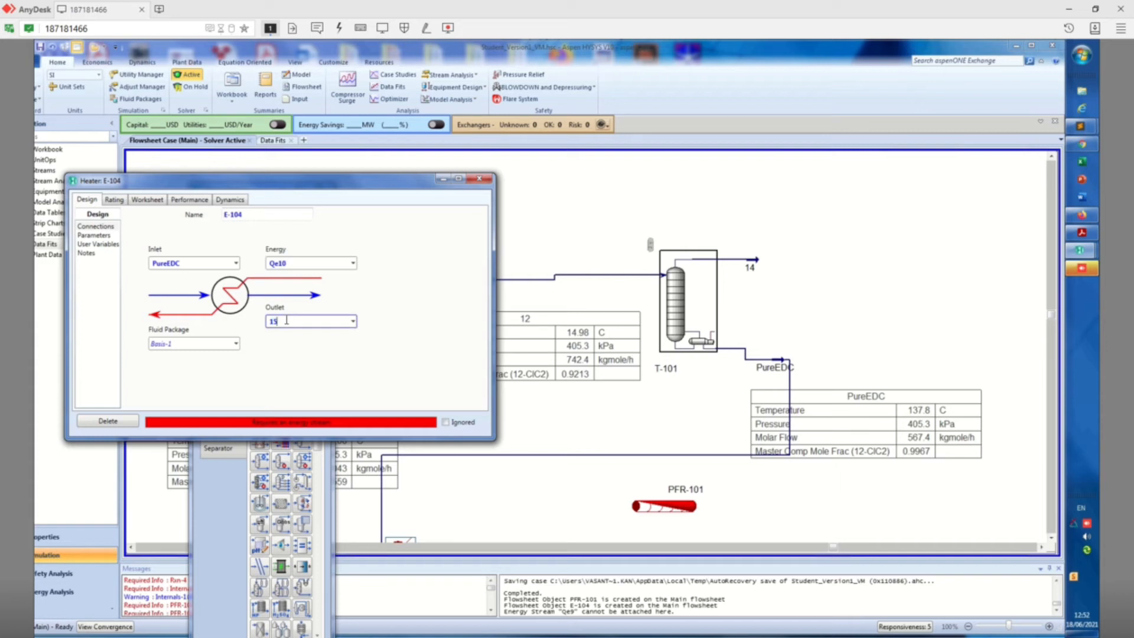
pyautogui.click(582, 452)
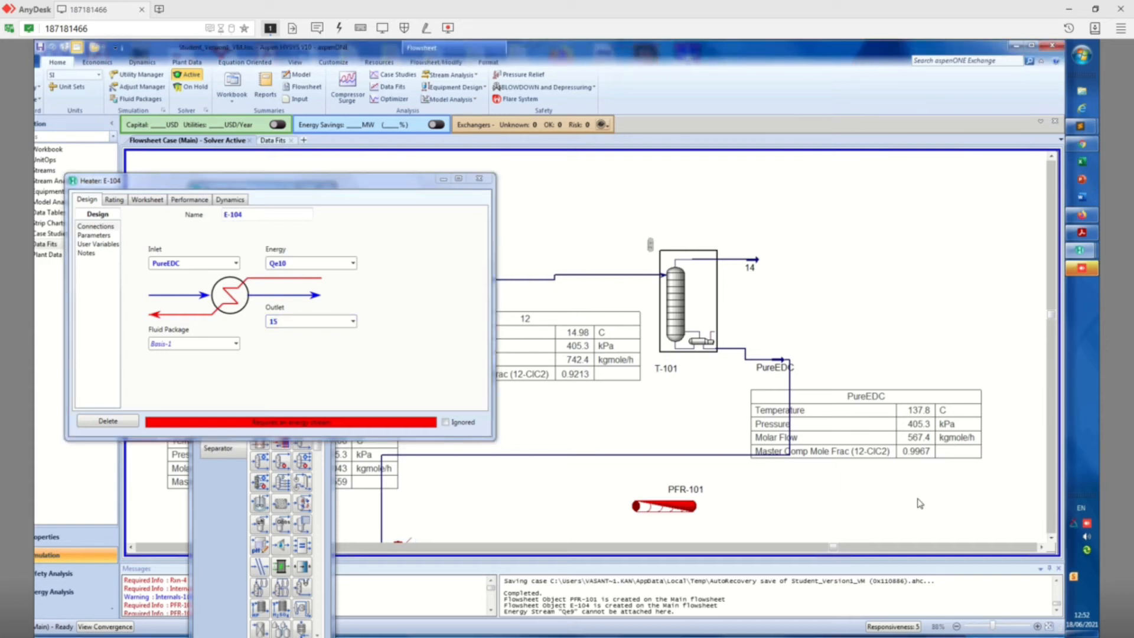
pyautogui.click(1051, 538)
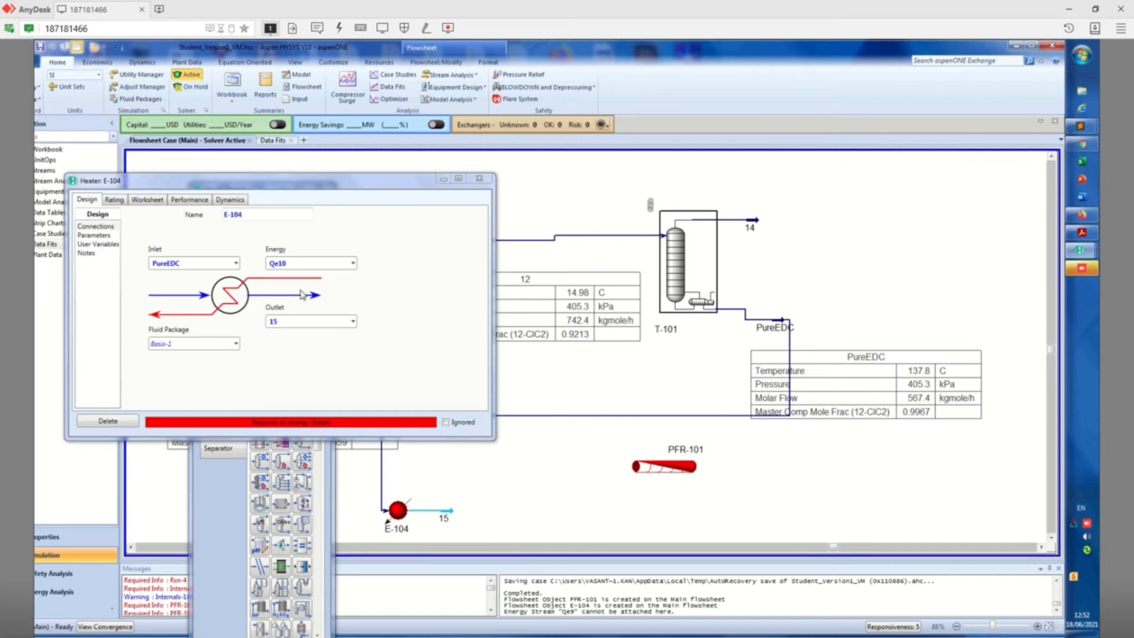
# Try to attach Qev1 as the energy stream of heater E-104 and close the heater's window
pyautogui.click(280, 324)
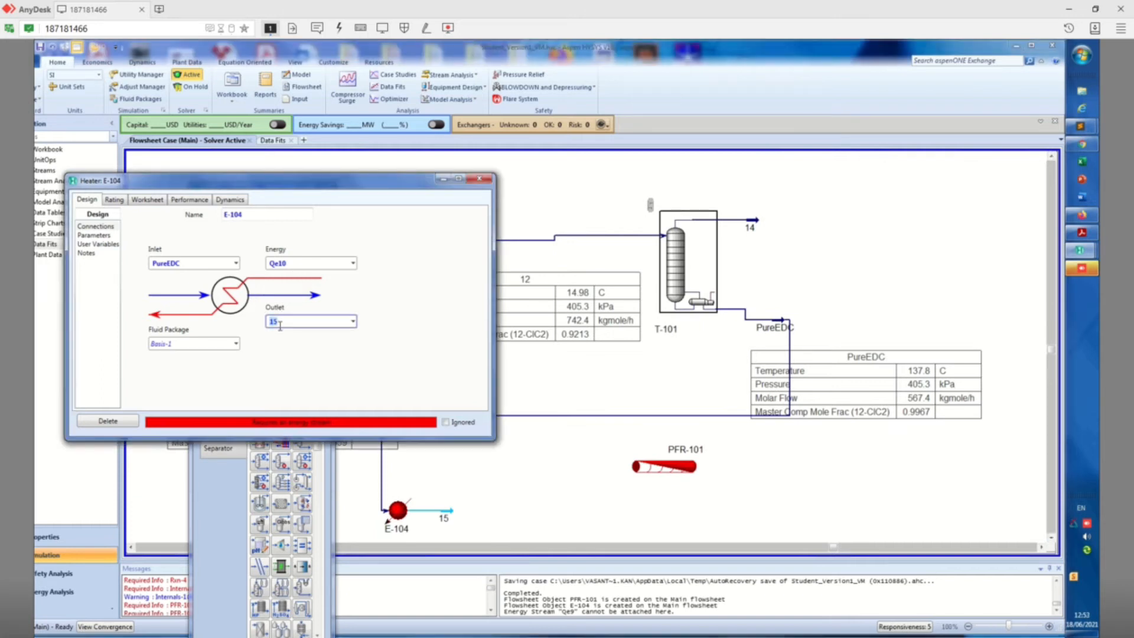
pyautogui.click(294, 264)
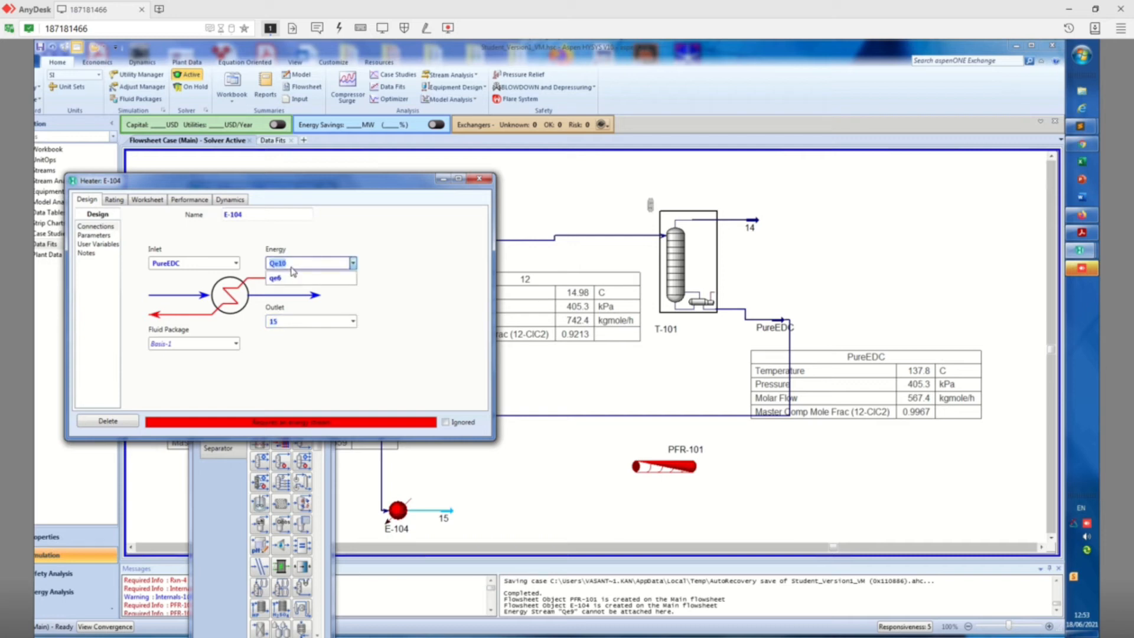
pyautogui.press('Tab')
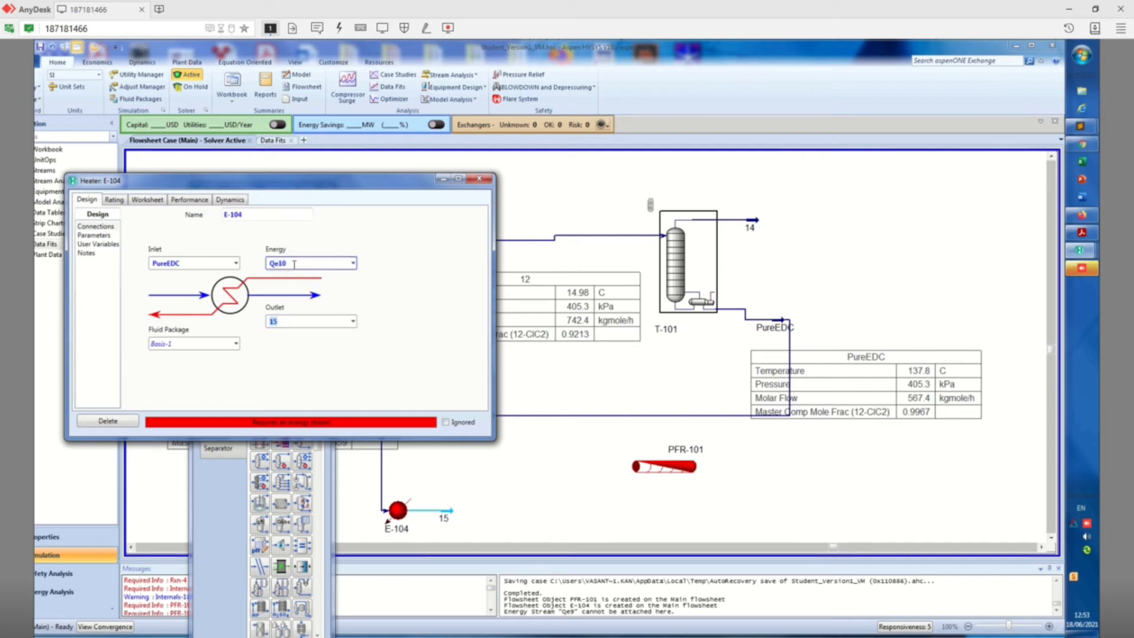
pyautogui.click(295, 264)
pyautogui.write('Qe')
pyautogui.press('Return')
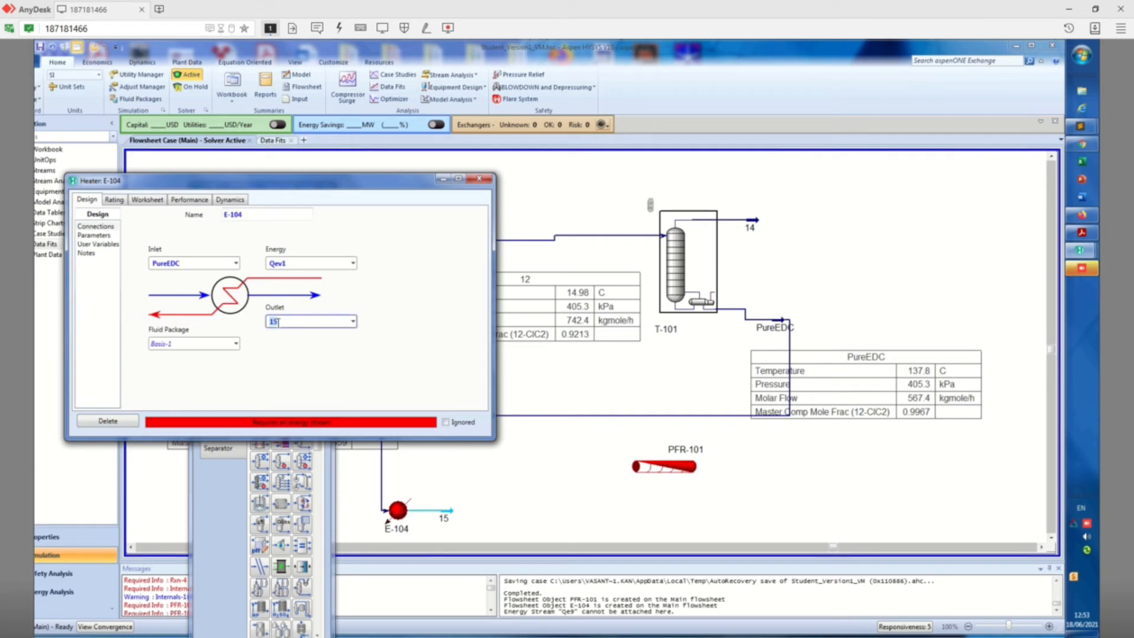
pyautogui.click(190, 264)
pyautogui.click(479, 179)
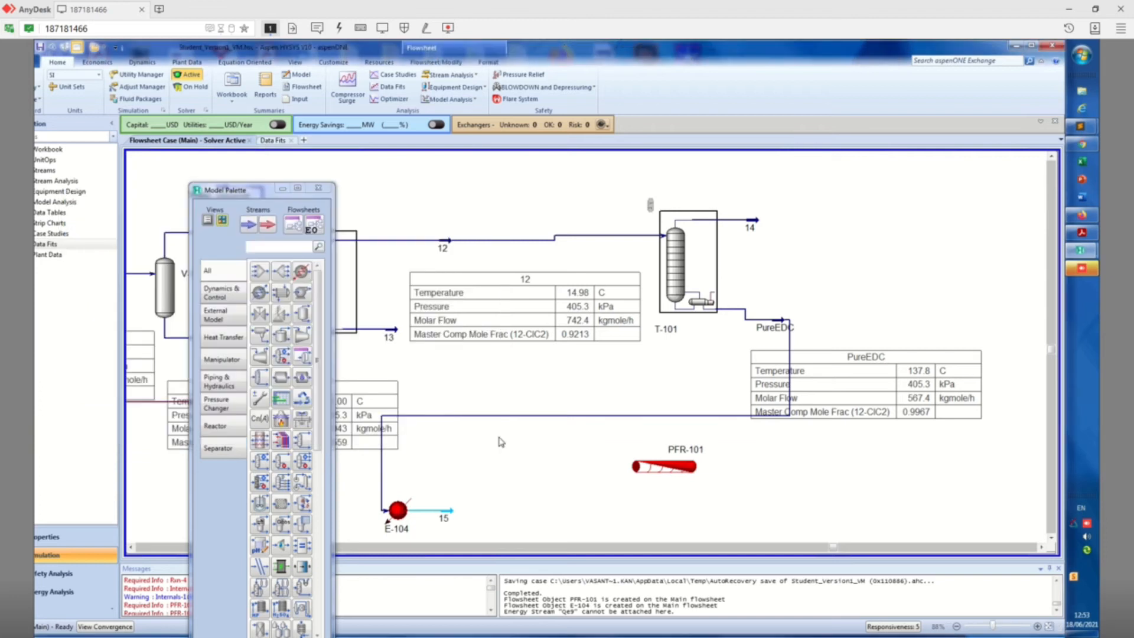
pyautogui.doubleClick(447, 511)
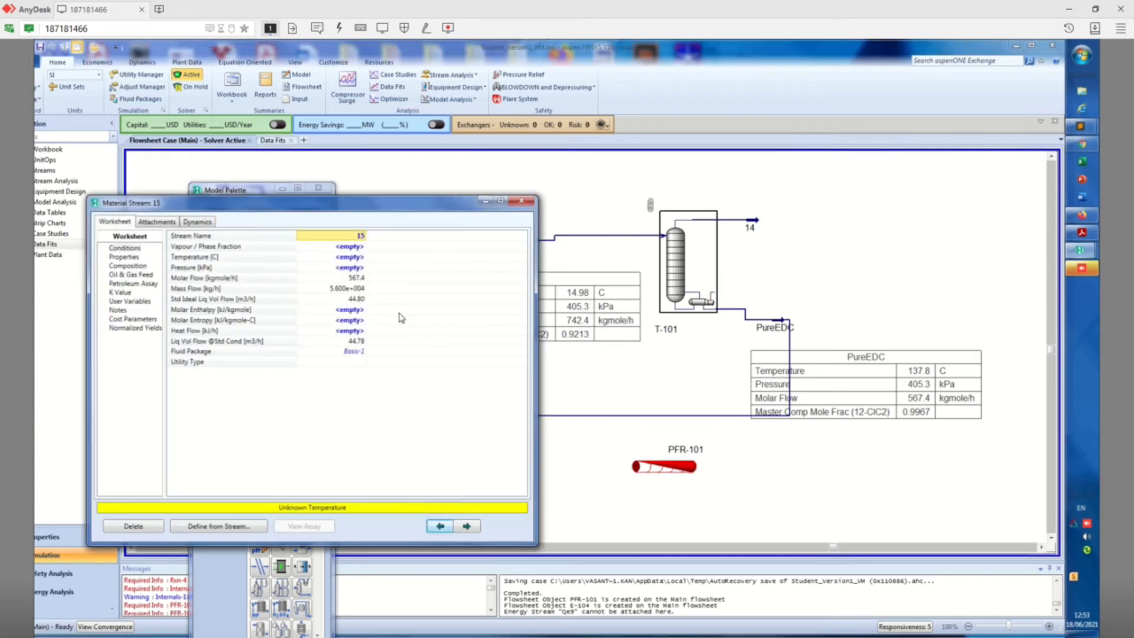
pyautogui.click(342, 267)
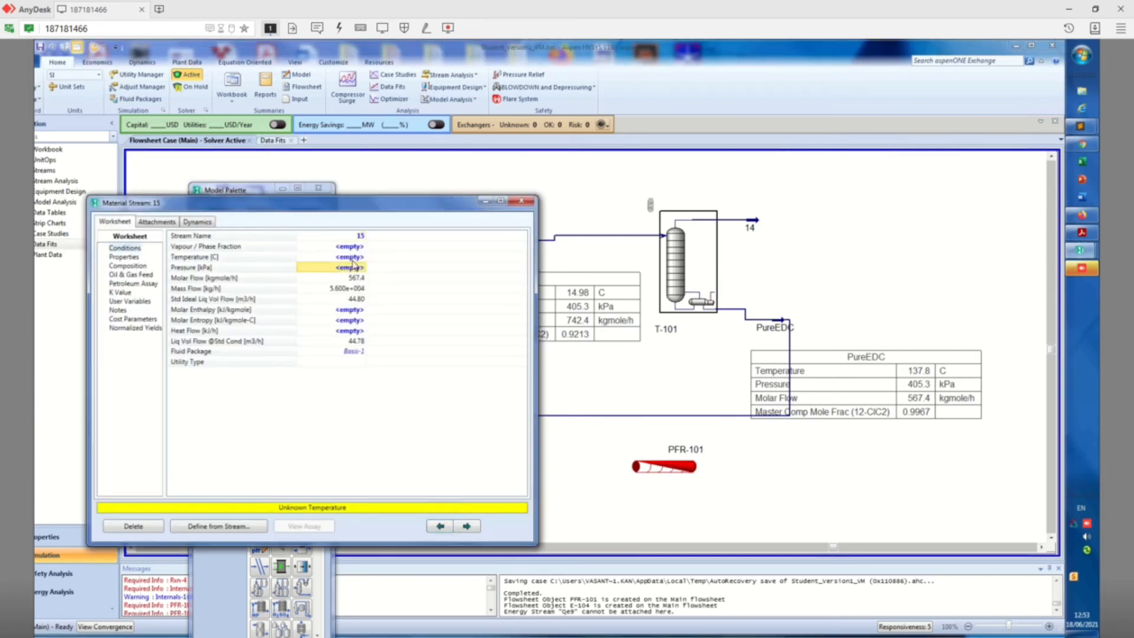
pyautogui.click(354, 259)
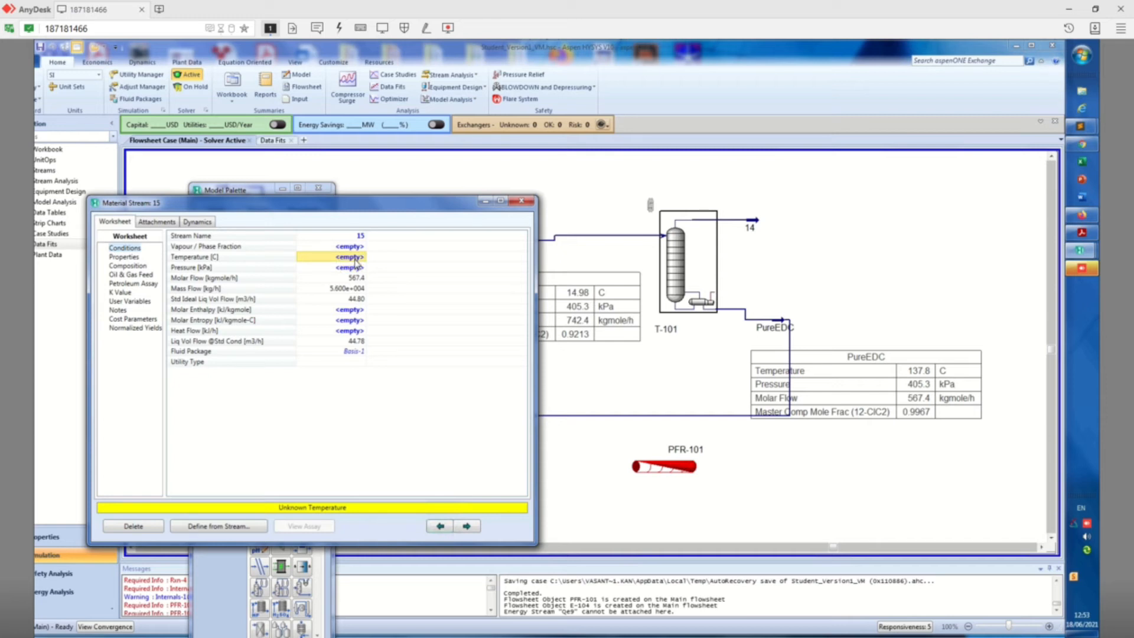
pyautogui.click(522, 202)
# Attach energy stream qv1 to heater E-104, close the heater's window, and rearrange qv1 and the heater so qv1 sits above stream 15
pyautogui.click(398, 520)
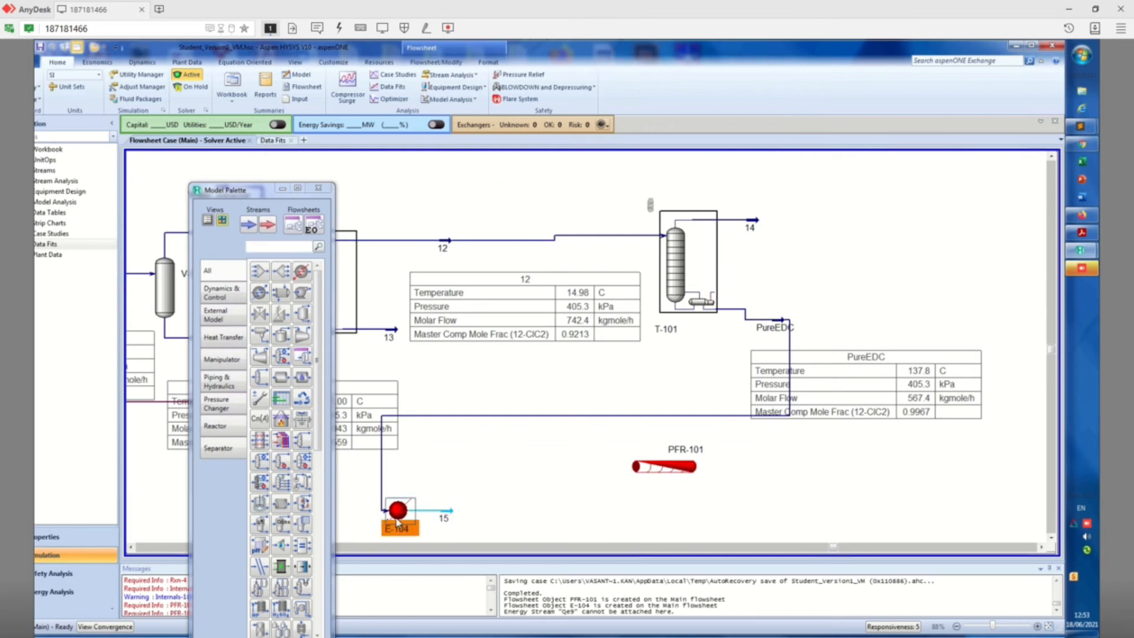
pyautogui.doubleClick(398, 520)
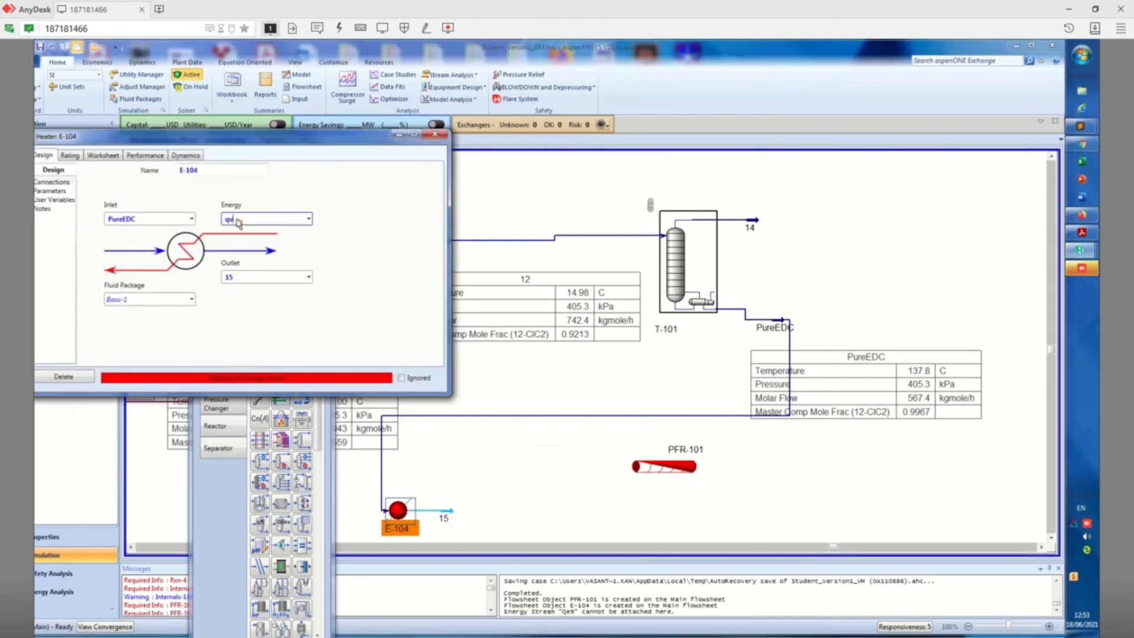
pyautogui.press('Return')
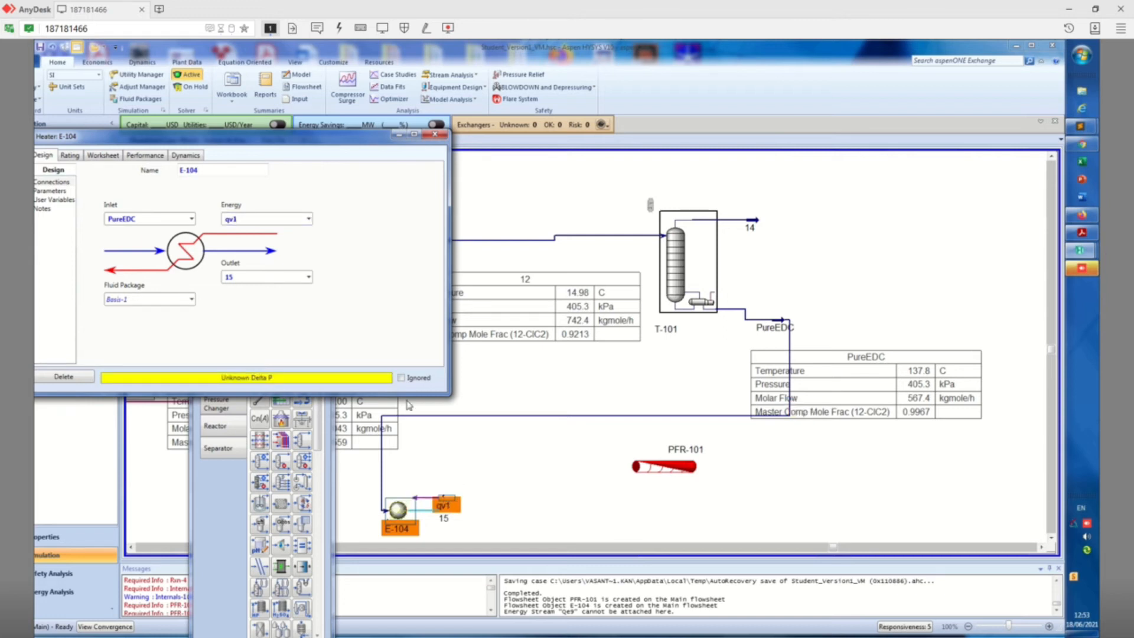
pyautogui.click(435, 134)
pyautogui.moveTo(445, 502); pyautogui.dragTo(449, 465)
pyautogui.click(456, 485)
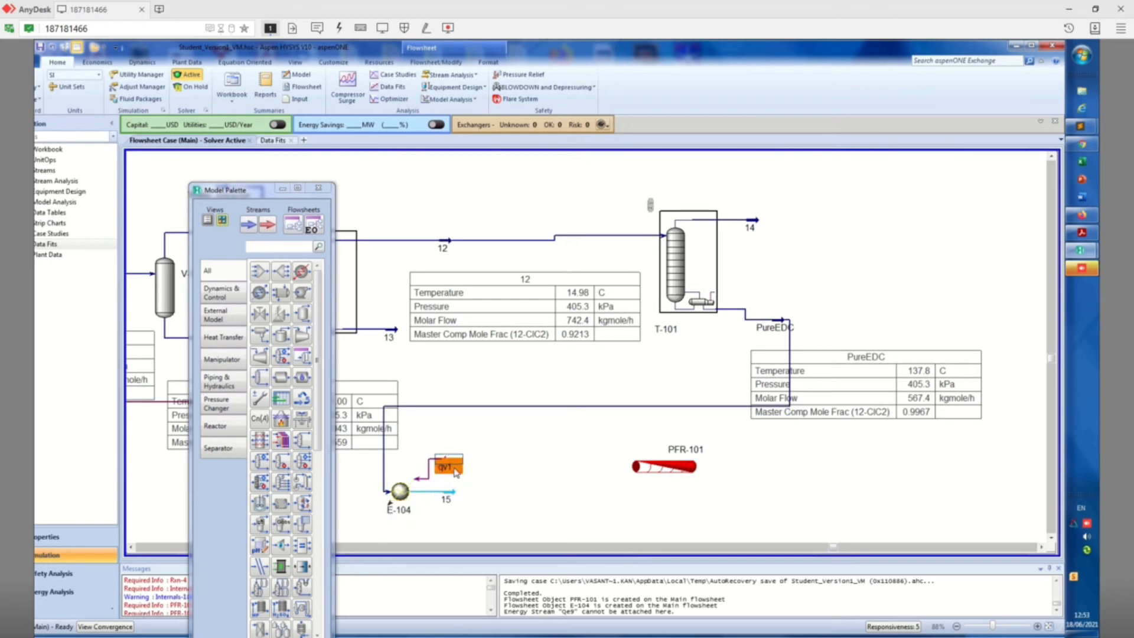
# Set the temperature of heater outlet stream 15 to 500 °C
pyautogui.doubleClick(448, 495)
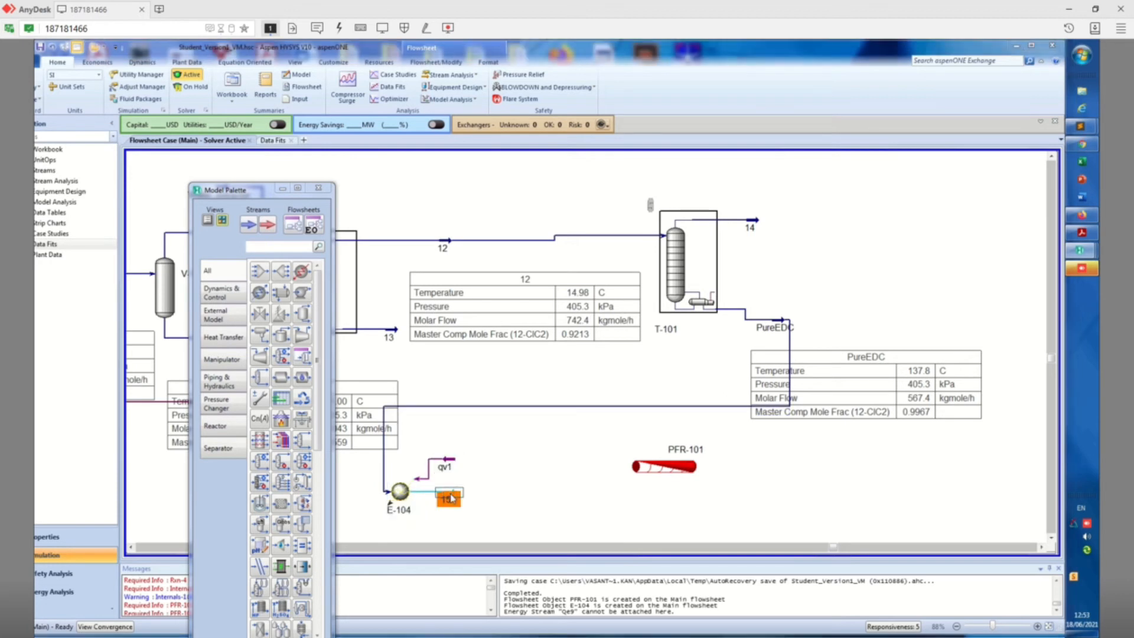
pyautogui.click(305, 213)
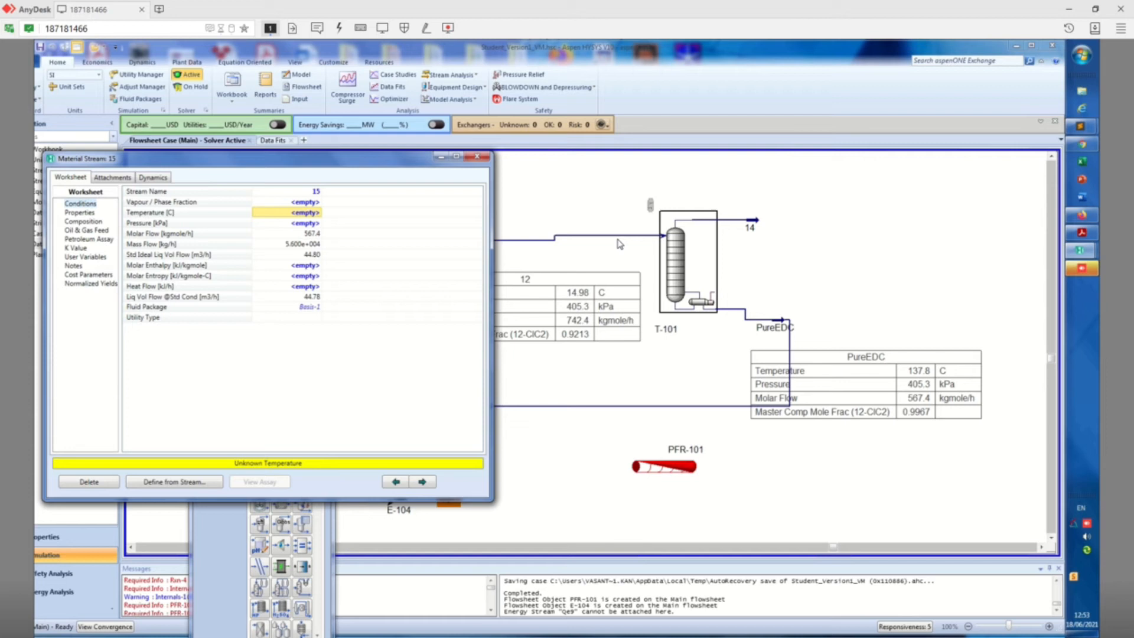
pyautogui.write('500')
pyautogui.press('Return')
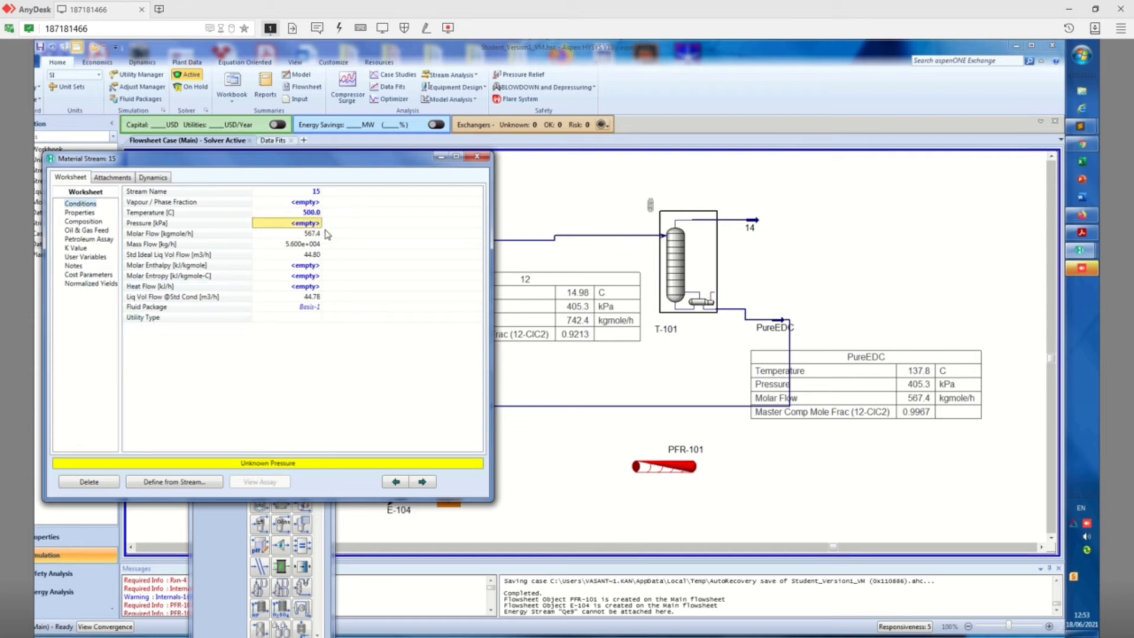
# Set the pressure drop of heater E-104 to 0 kPa and close the stream 15 and heater windows
pyautogui.click(478, 157)
pyautogui.doubleClick(407, 493)
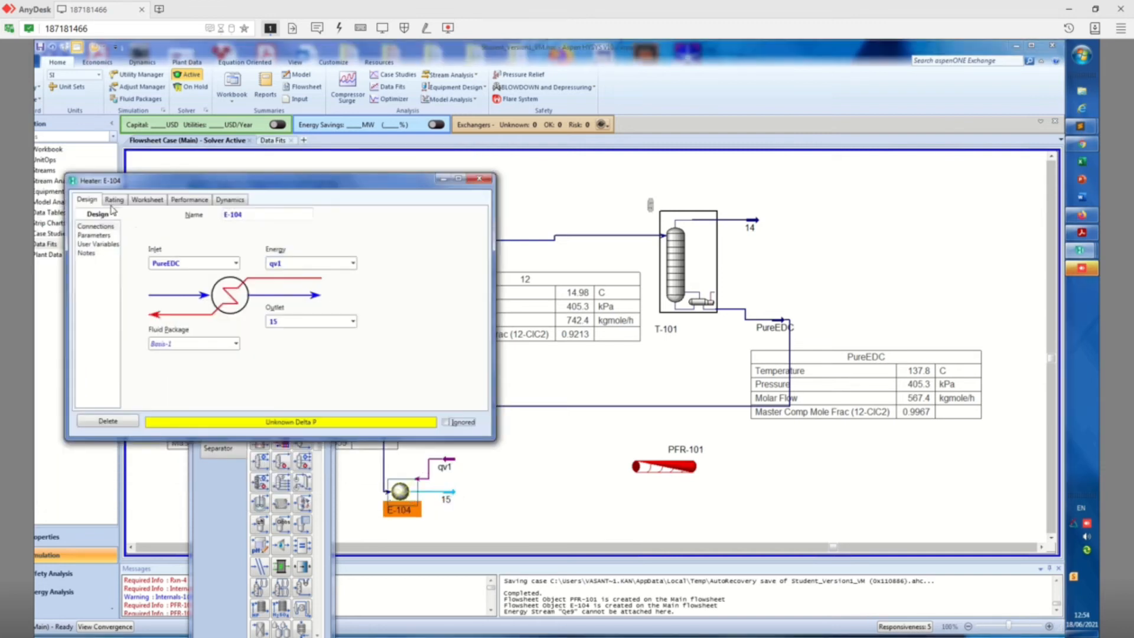
pyautogui.click(102, 236)
pyautogui.click(179, 232)
pyautogui.write('0')
pyautogui.press('Return')
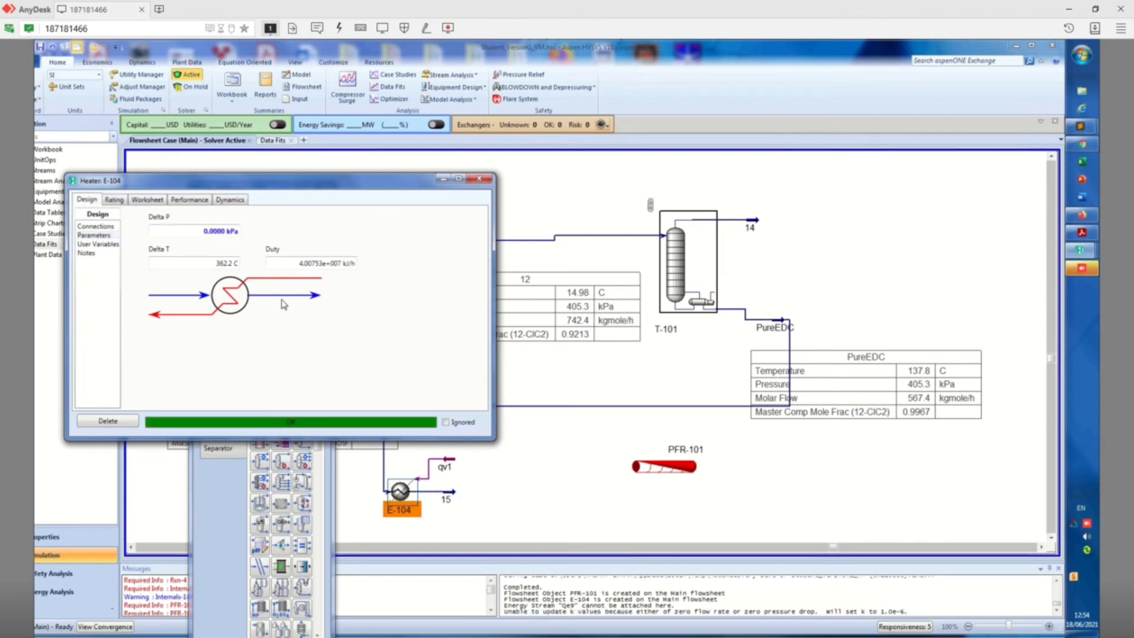
pyautogui.click(479, 178)
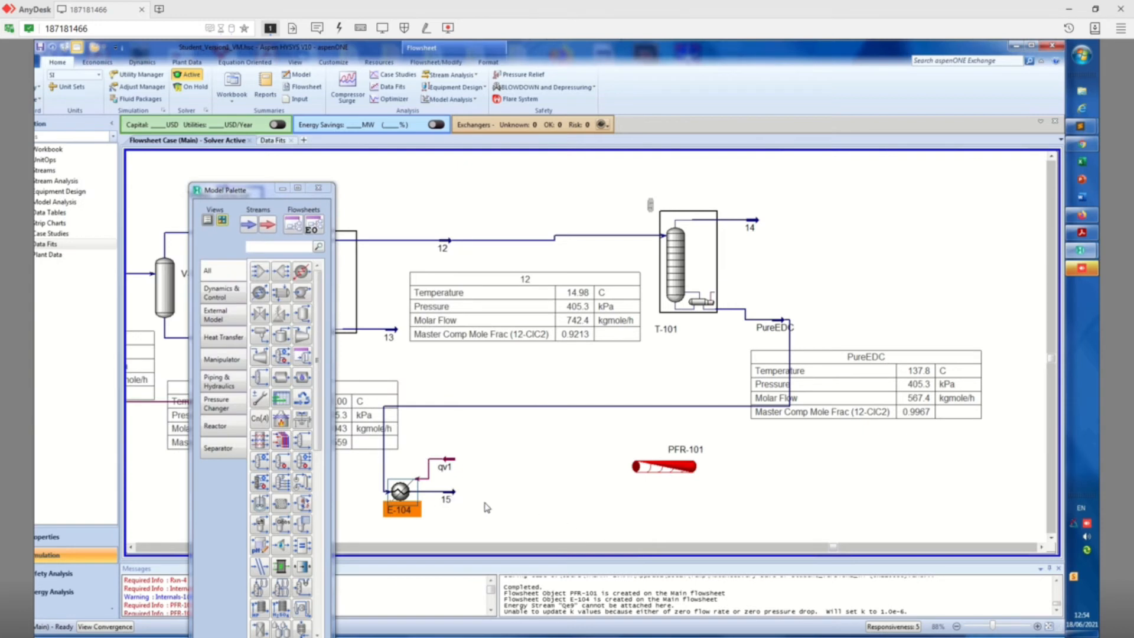
# Place a compressor on the flowsheet just after stream 15, ahead of reactor PFR-101
pyautogui.moveTo(449, 494)
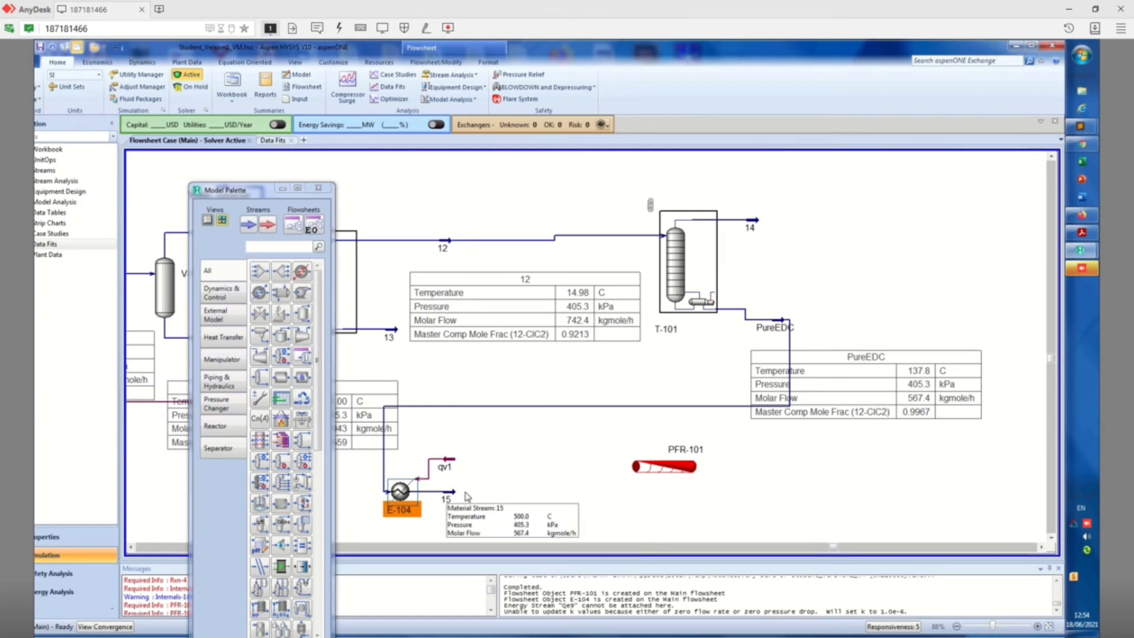
pyautogui.click(652, 469)
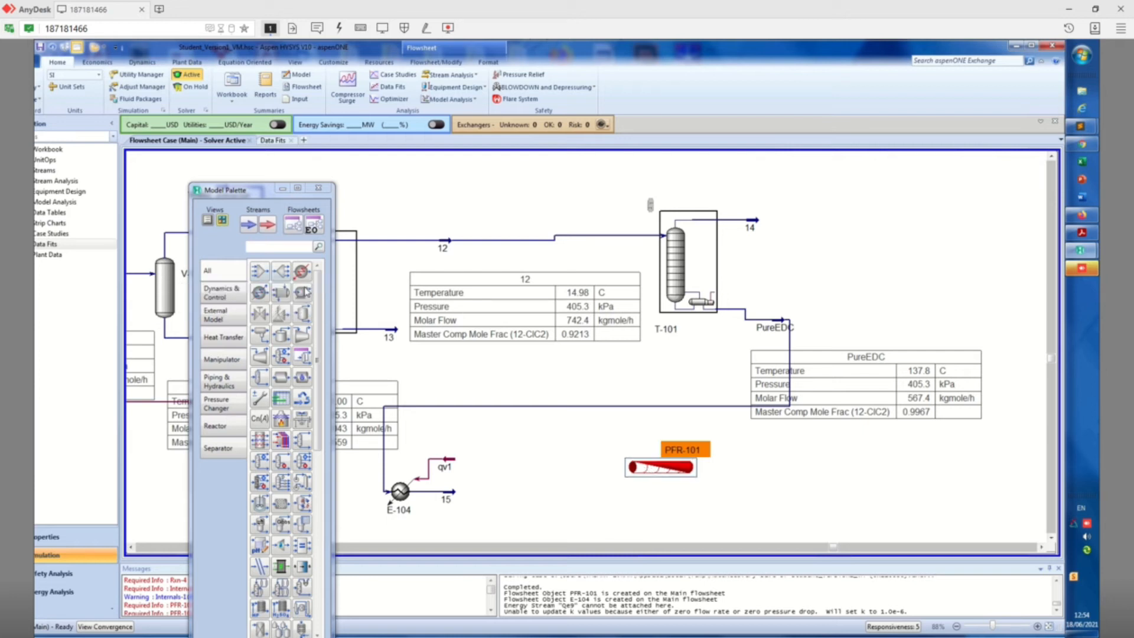
pyautogui.click(302, 294)
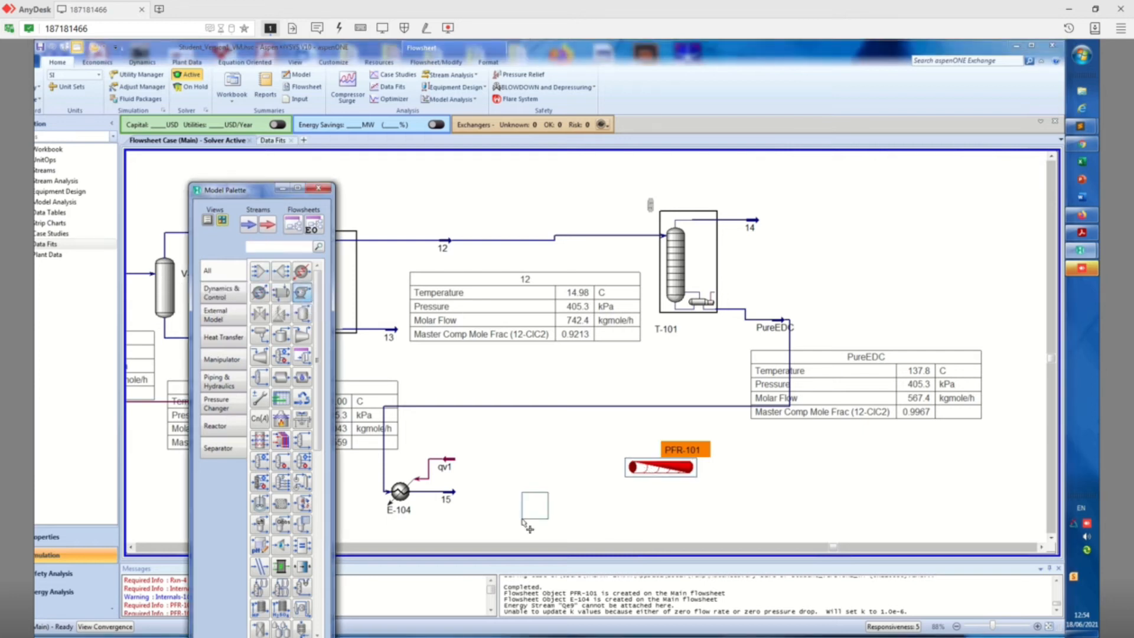
pyautogui.click(303, 334)
pyautogui.click(481, 495)
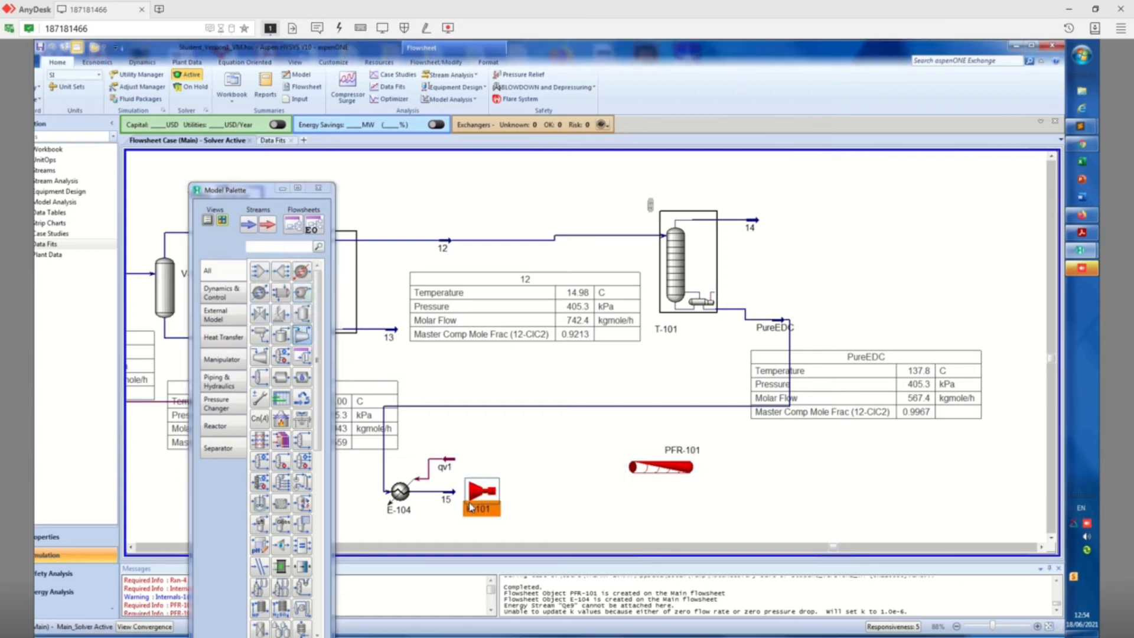
# Connect compressor K-101 with stream 15 as inlet, stream 16 as outlet and Qv2 as energy stream, and close its window
pyautogui.click(246, 268)
pyautogui.click(167, 300)
pyautogui.click(372, 376)
pyautogui.write('16')
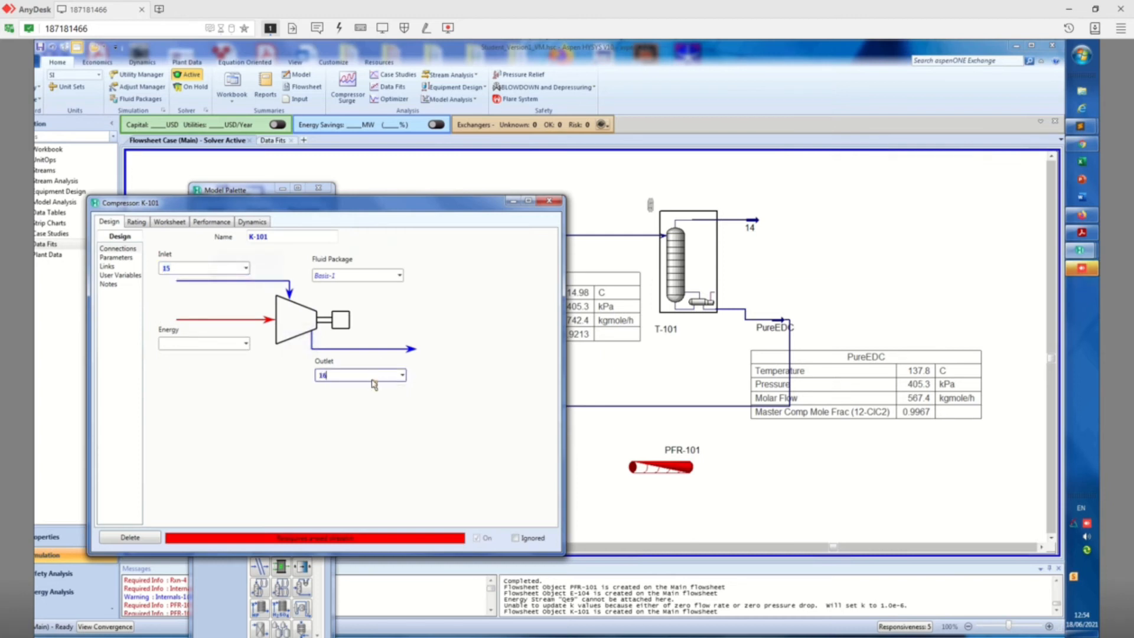
pyautogui.press('Return')
pyautogui.click(203, 343)
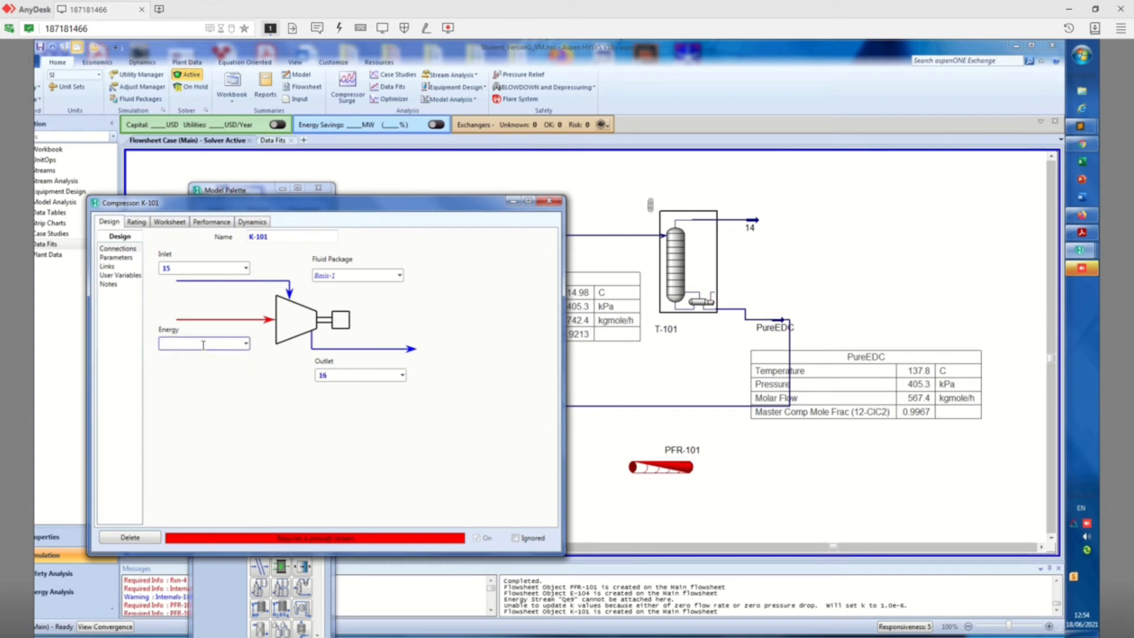
pyautogui.write('Qv2')
pyautogui.press('Return')
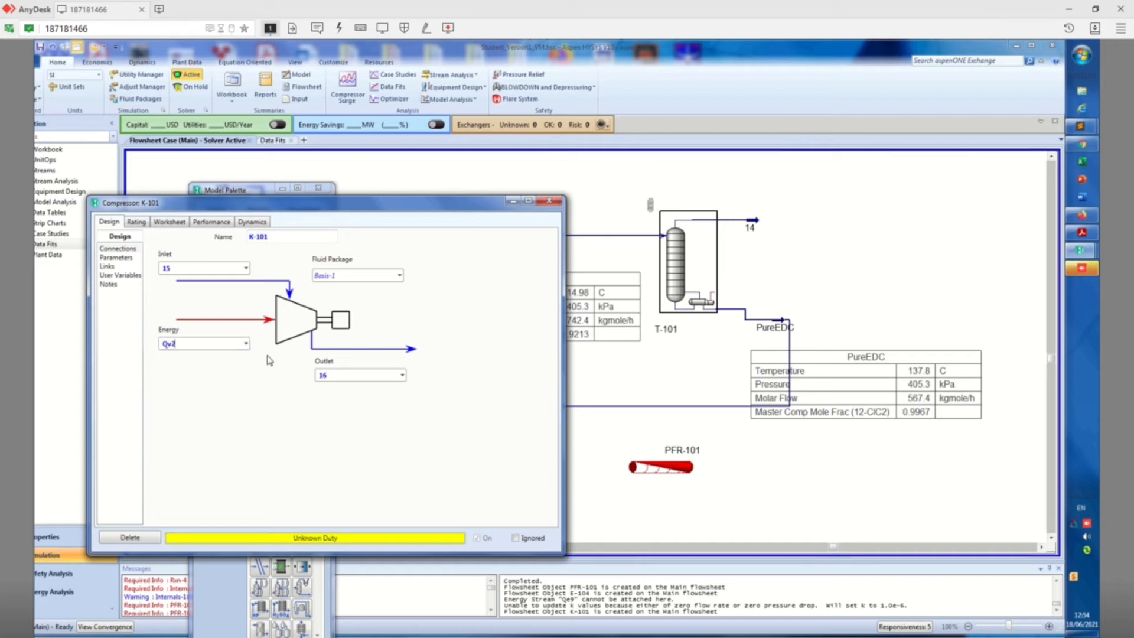
pyautogui.click(550, 201)
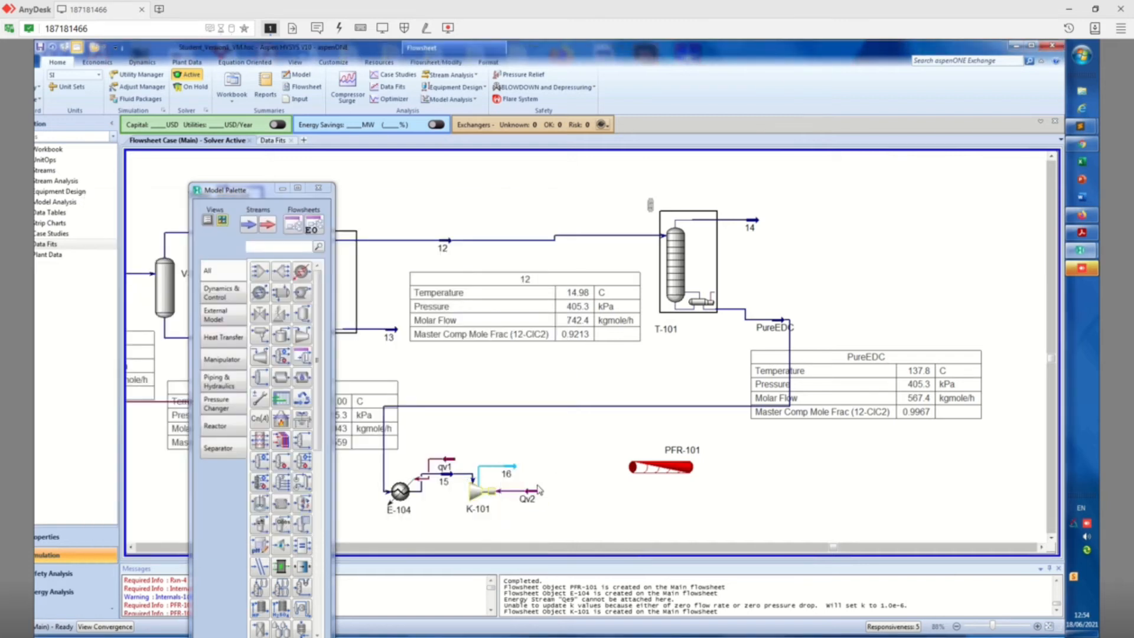
pyautogui.doubleClick(508, 472)
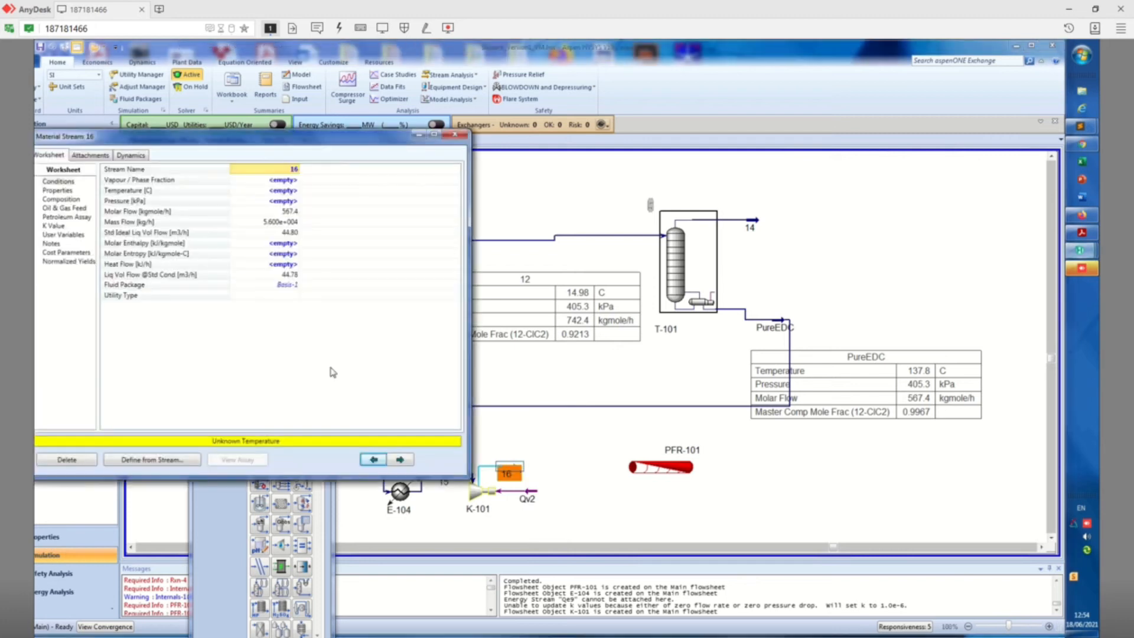
pyautogui.click(288, 191)
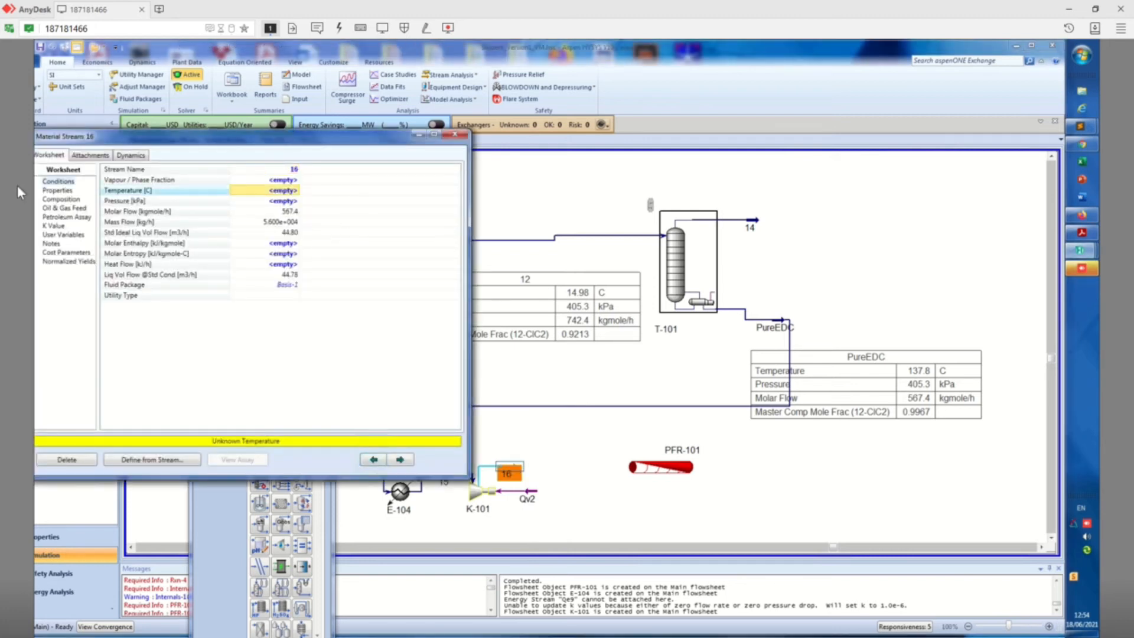
pyautogui.click(459, 137)
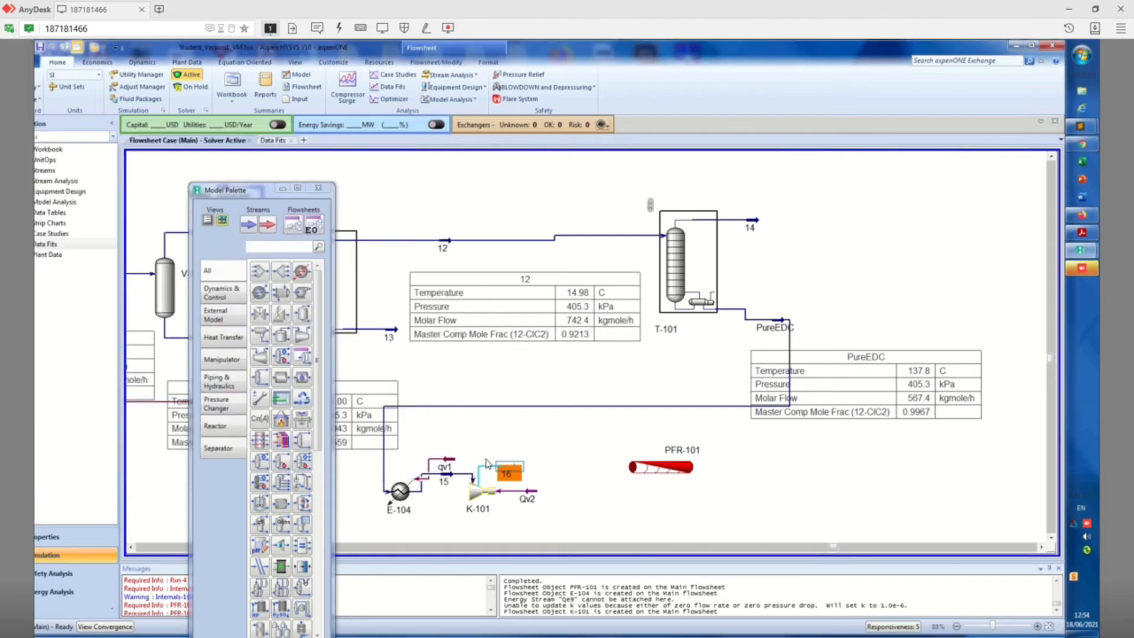
pyautogui.doubleClick(476, 493)
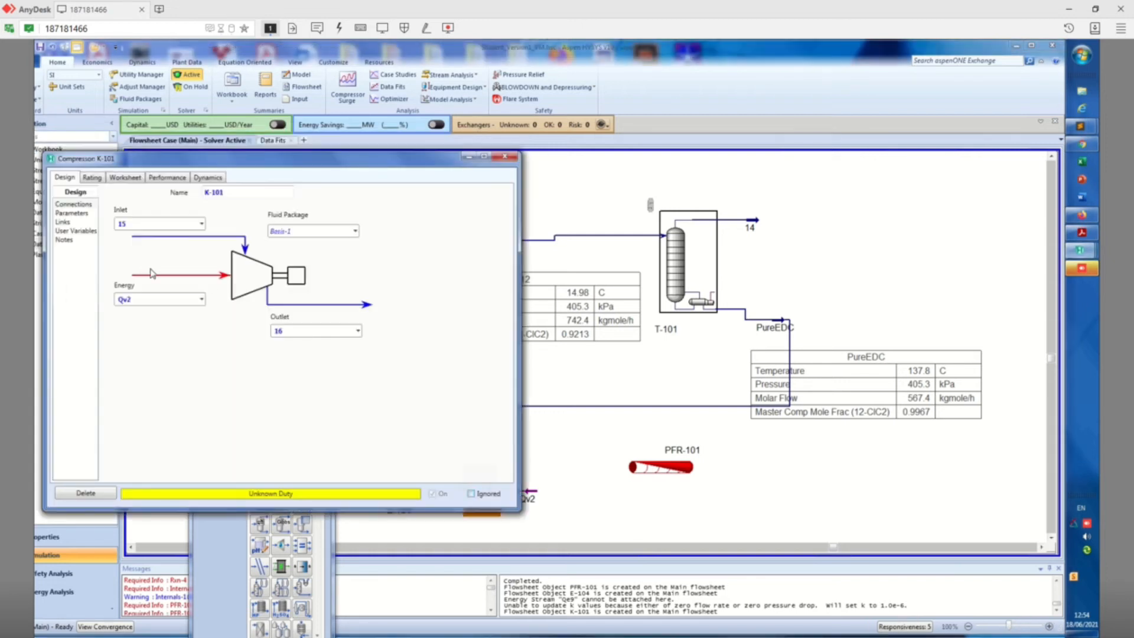
pyautogui.click(84, 216)
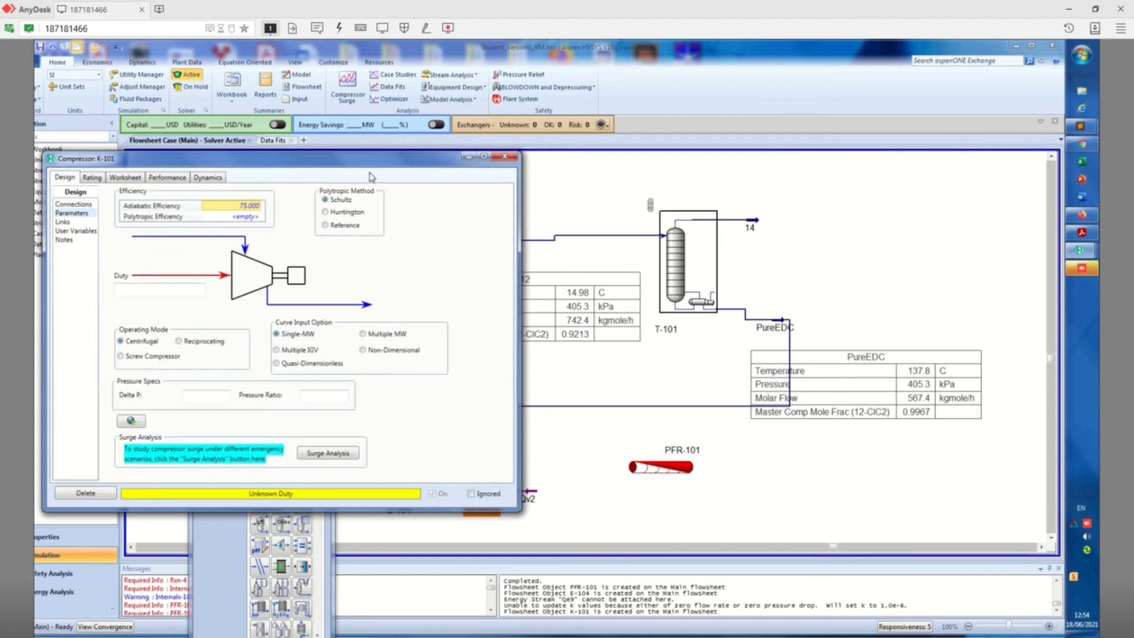
pyautogui.click(505, 156)
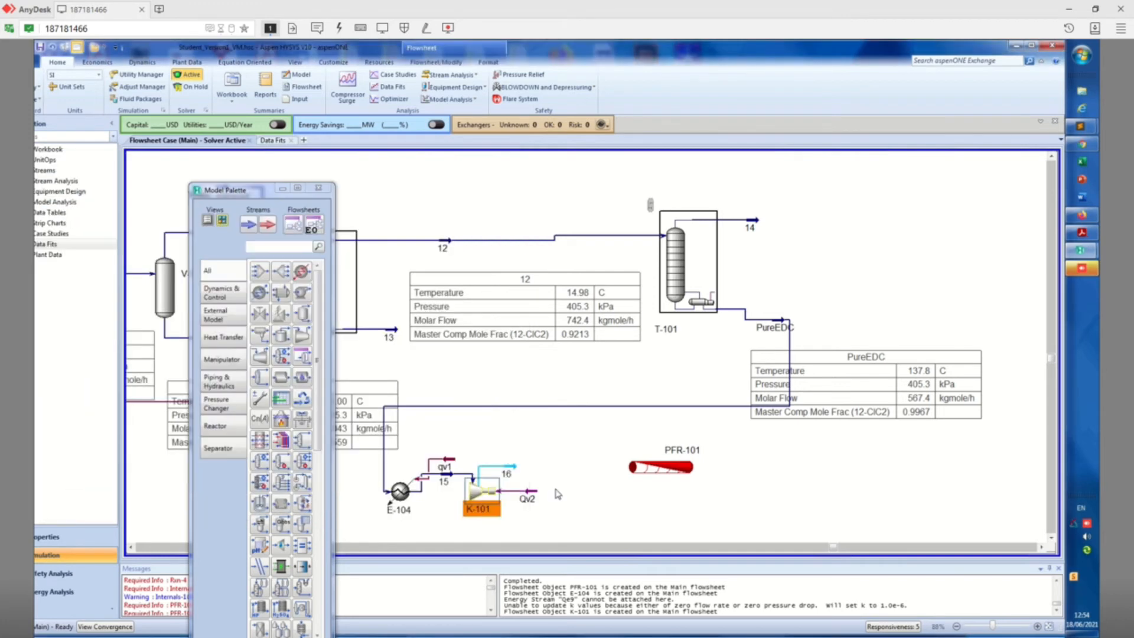
# Set the pressure of compressor outlet stream 16 to 20 atm and close the stream's window
pyautogui.doubleClick(516, 471)
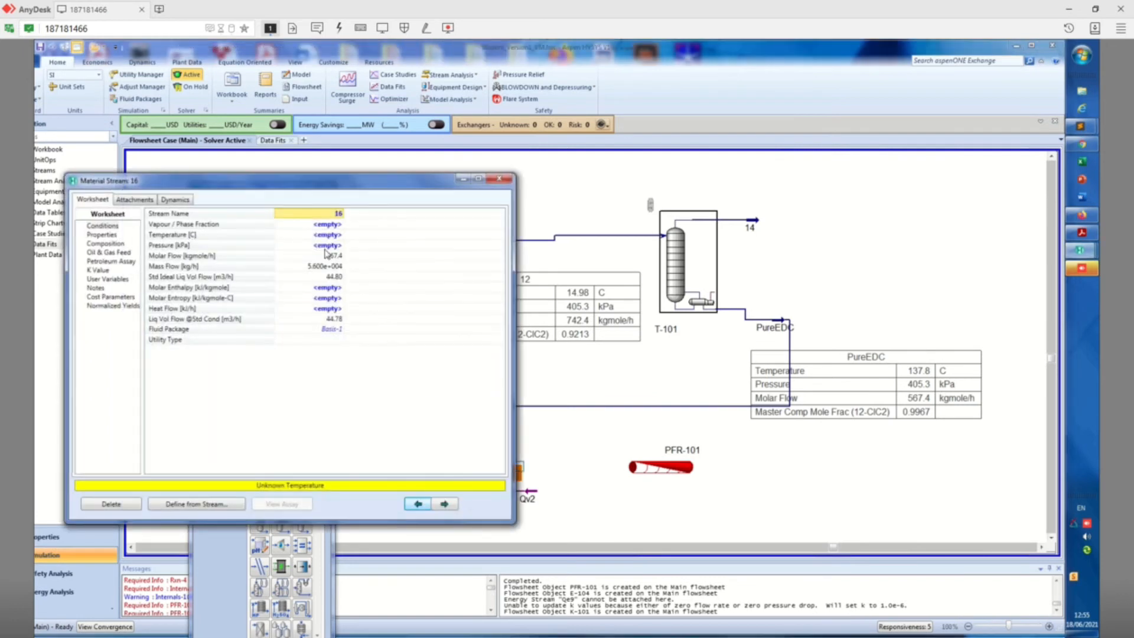
pyautogui.click(333, 246)
pyautogui.write('20')
pyautogui.click(401, 246)
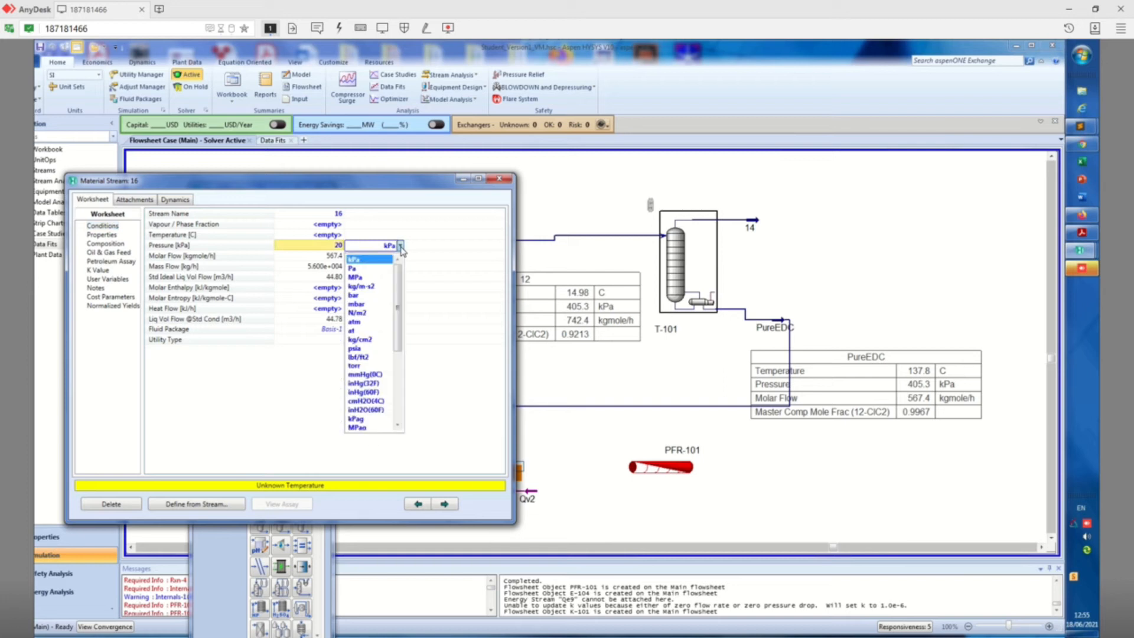
pyautogui.click(364, 323)
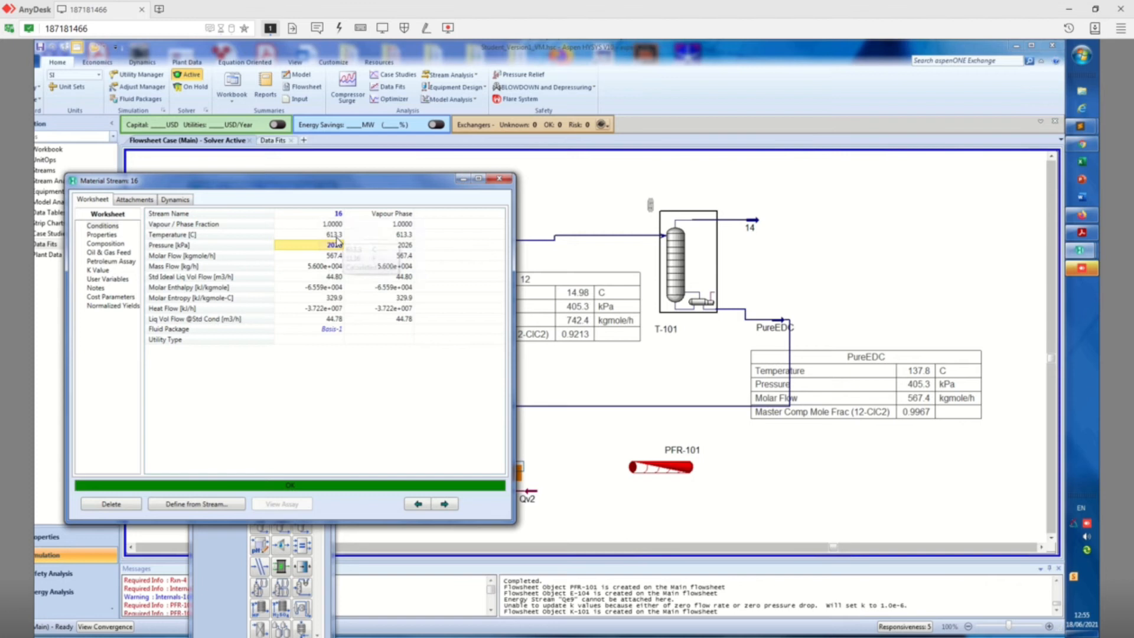
pyautogui.click(500, 179)
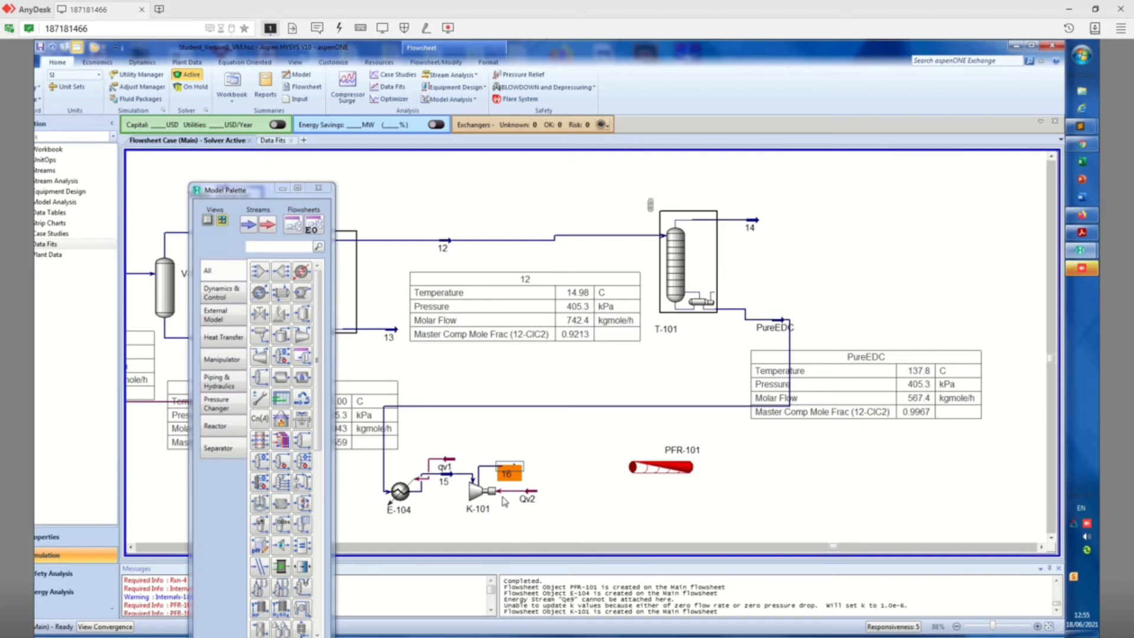
# Move reactor PFR-101 farther from compressor K-101 and place a second heater just after stream 16
pyautogui.moveTo(664, 469); pyautogui.dragTo(721, 469)
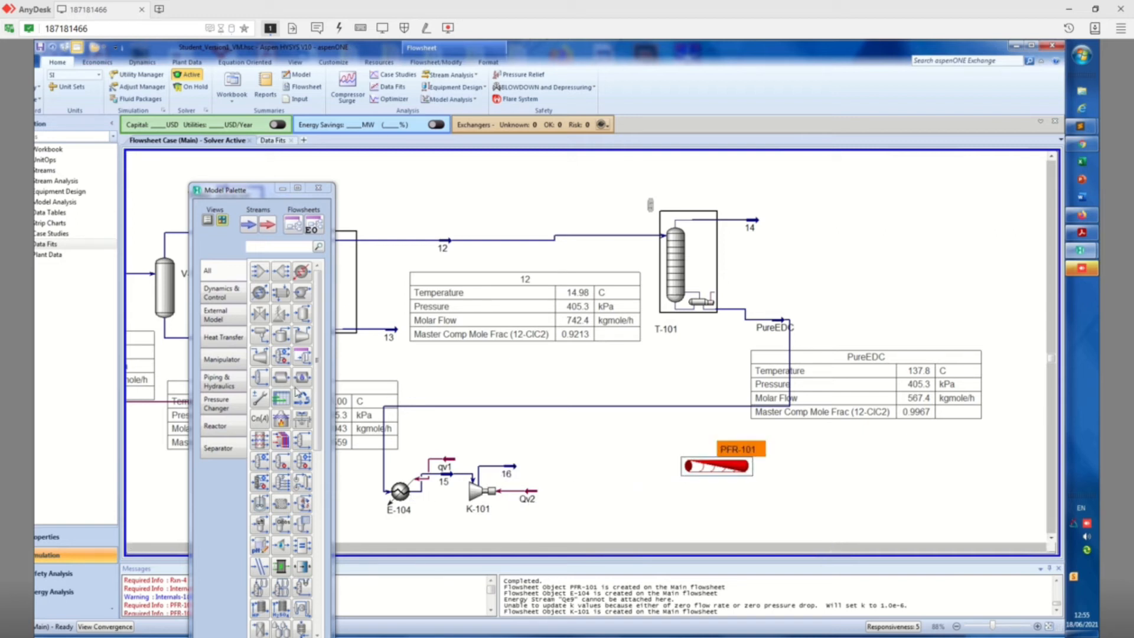
pyautogui.doubleClick(507, 472)
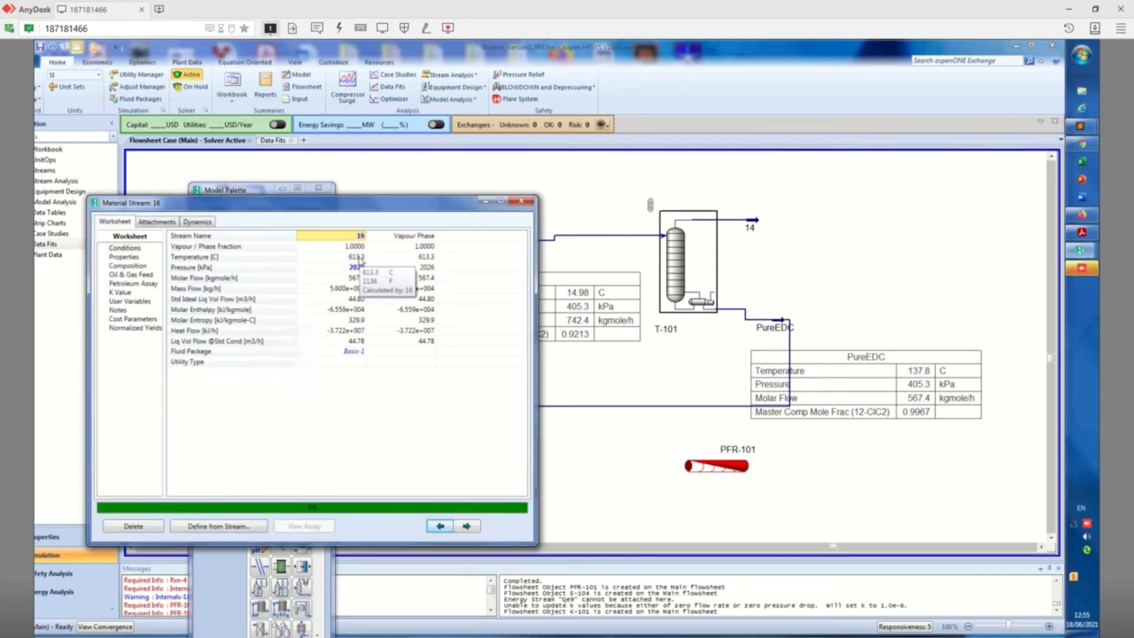
pyautogui.click(525, 203)
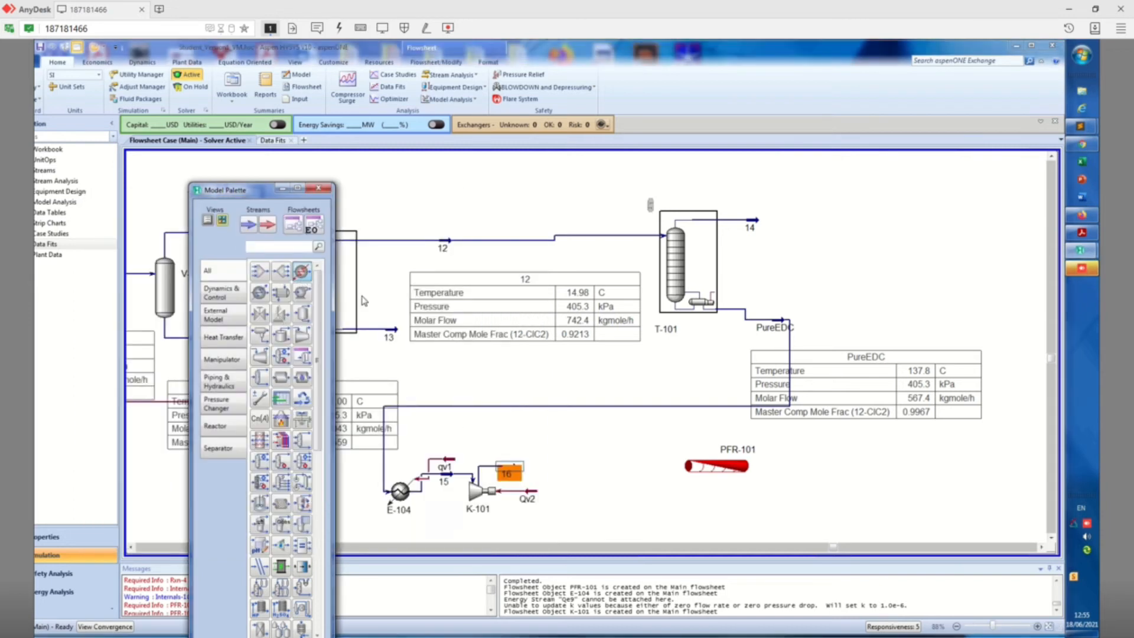
pyautogui.click(538, 481)
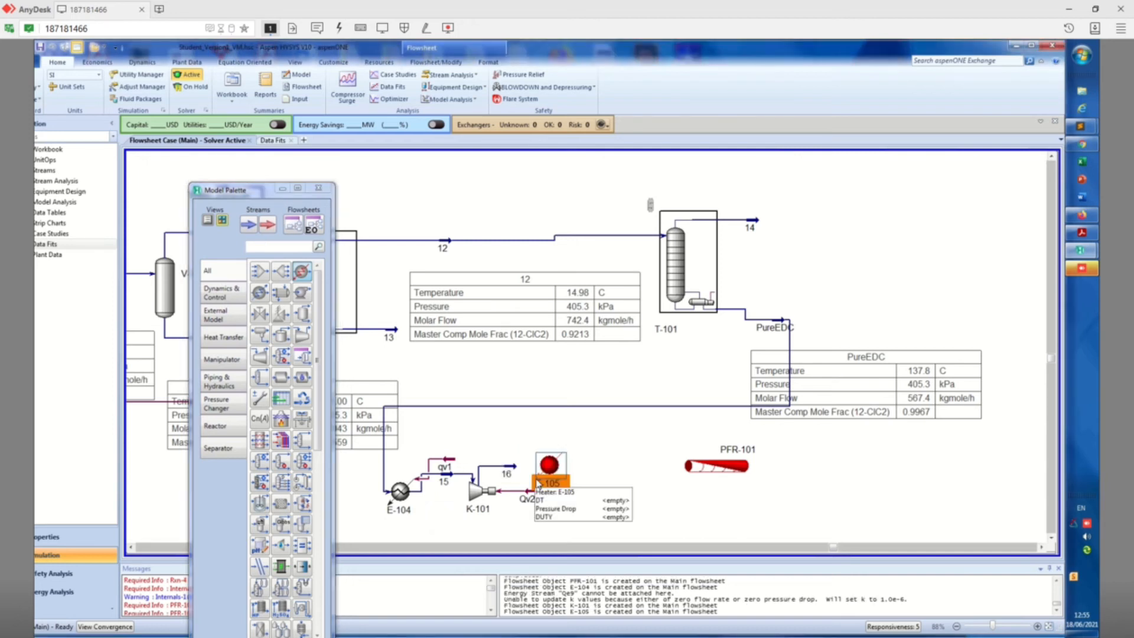
# Connect heater E-105 with stream 16 as inlet, stream 17 as outlet and Qv3 as energy stream
pyautogui.doubleClick(551, 470)
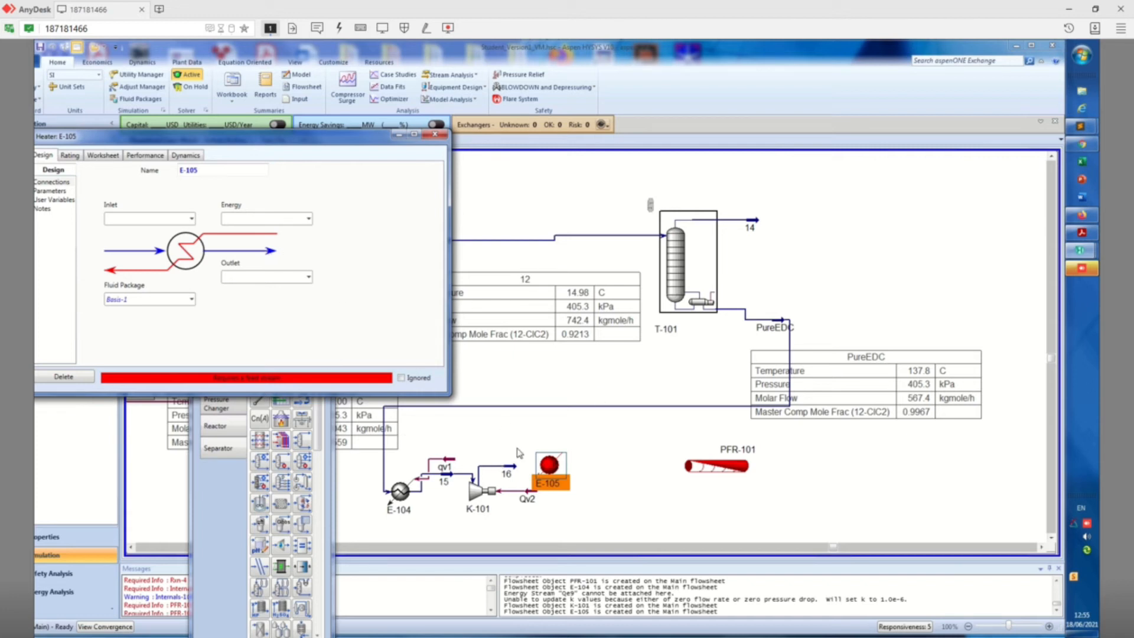
pyautogui.click(191, 219)
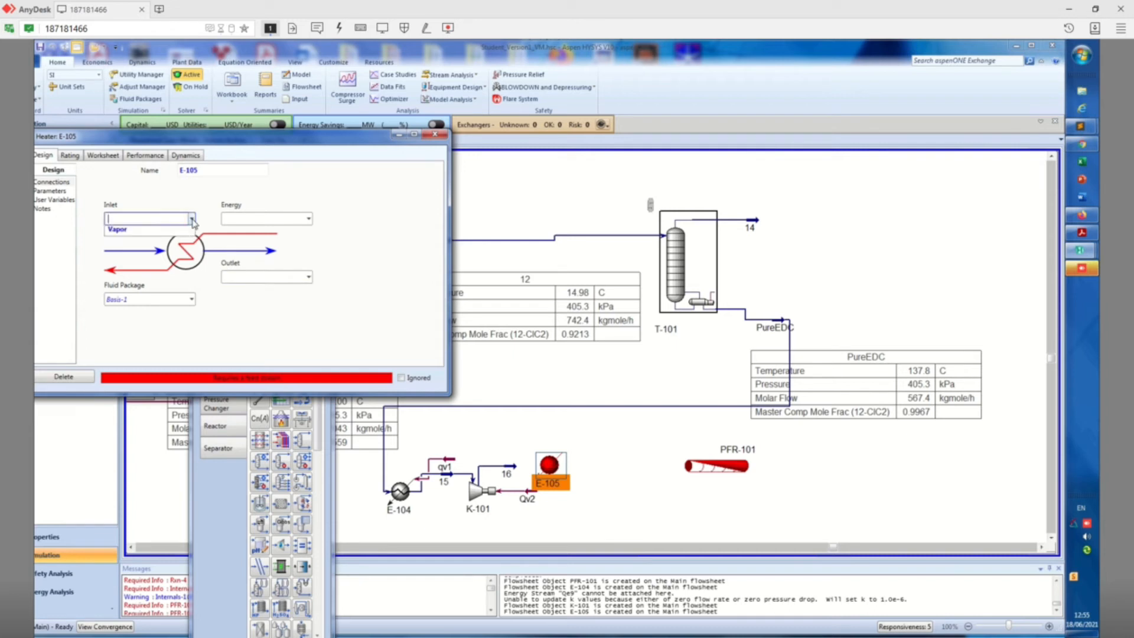
pyautogui.click(157, 251)
pyautogui.click(256, 277)
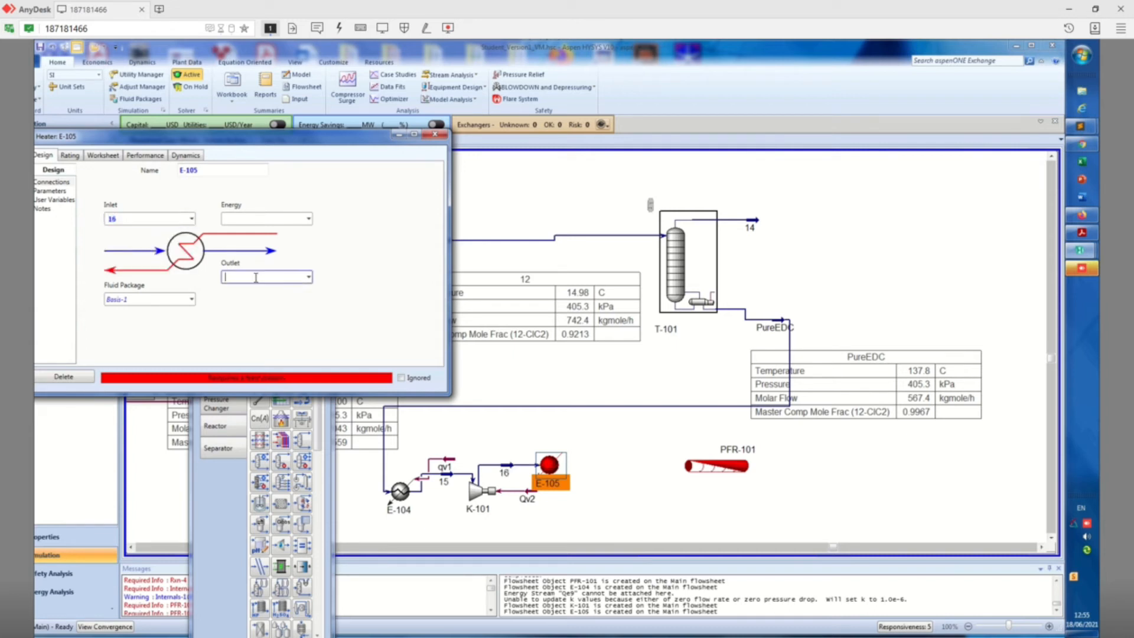
pyautogui.write('17')
pyautogui.click(252, 219)
pyautogui.write('Qv')
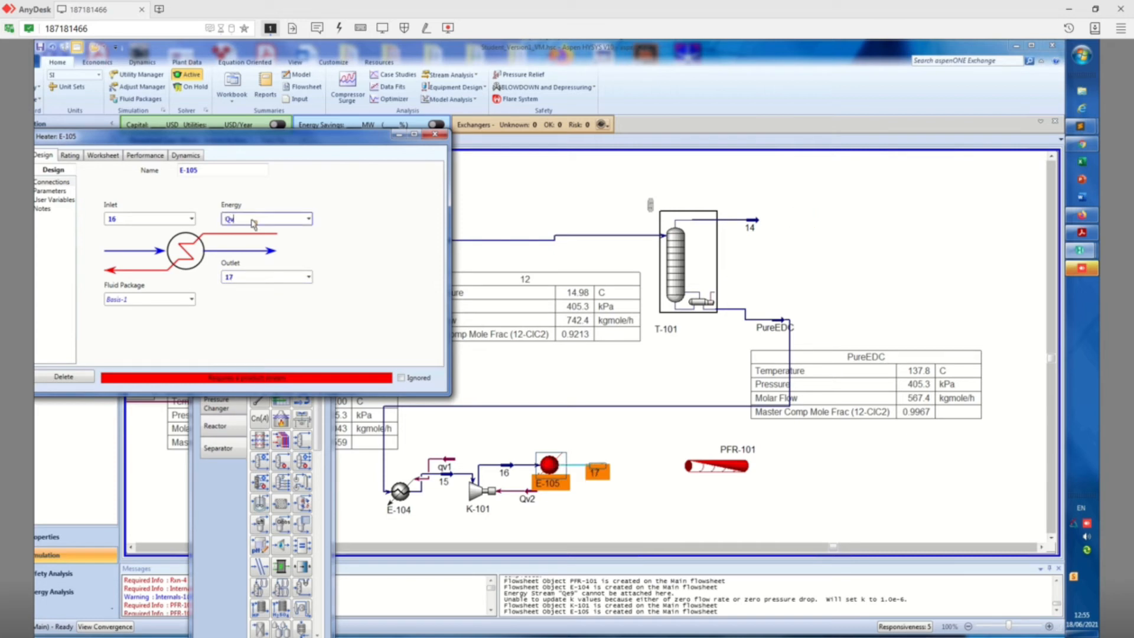
pyautogui.write('3')
pyautogui.press('Return')
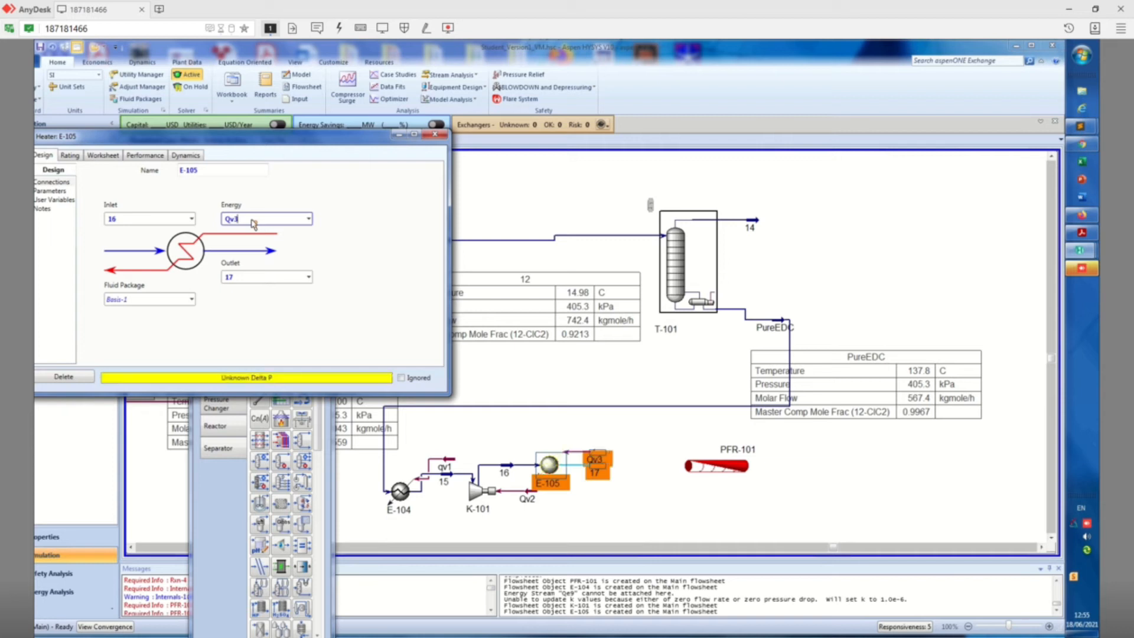
# Set the pressure drop of heater E-105 to 0 kPa and close the heater's window
pyautogui.moveTo(284, 142); pyautogui.dragTo(407, 143)
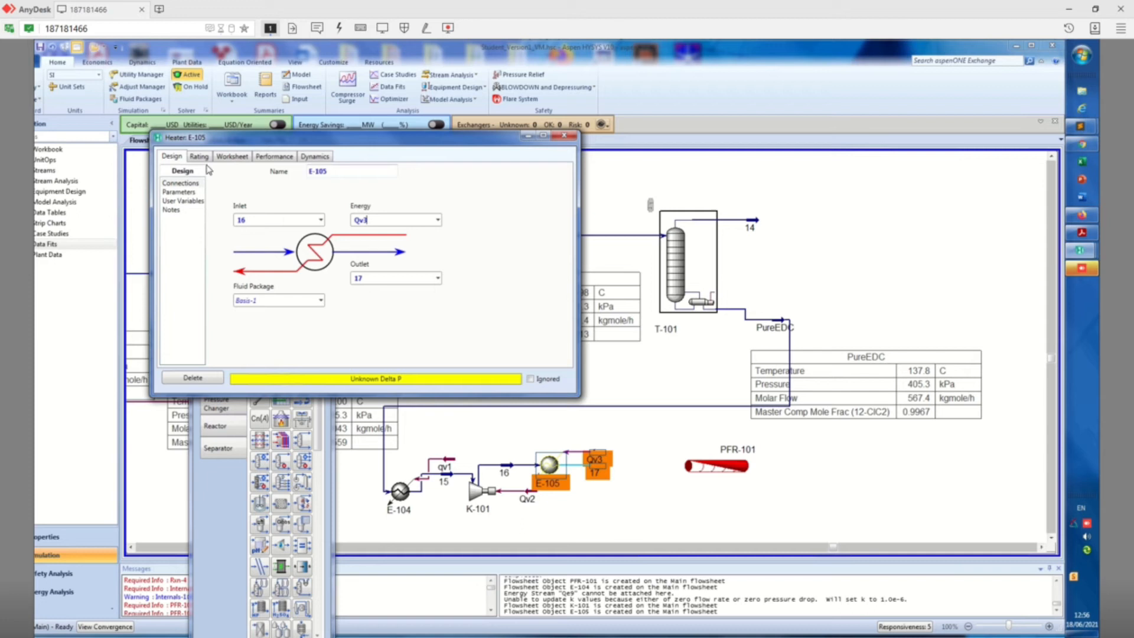
pyautogui.click(186, 192)
pyautogui.click(264, 189)
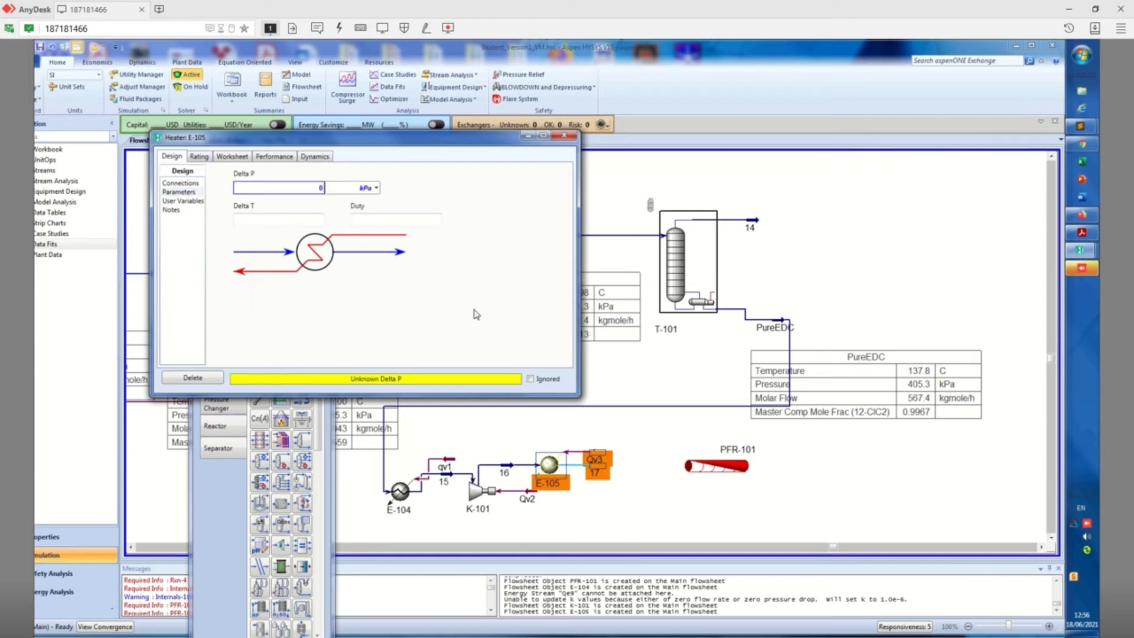
pyautogui.write('0')
pyautogui.press('Return')
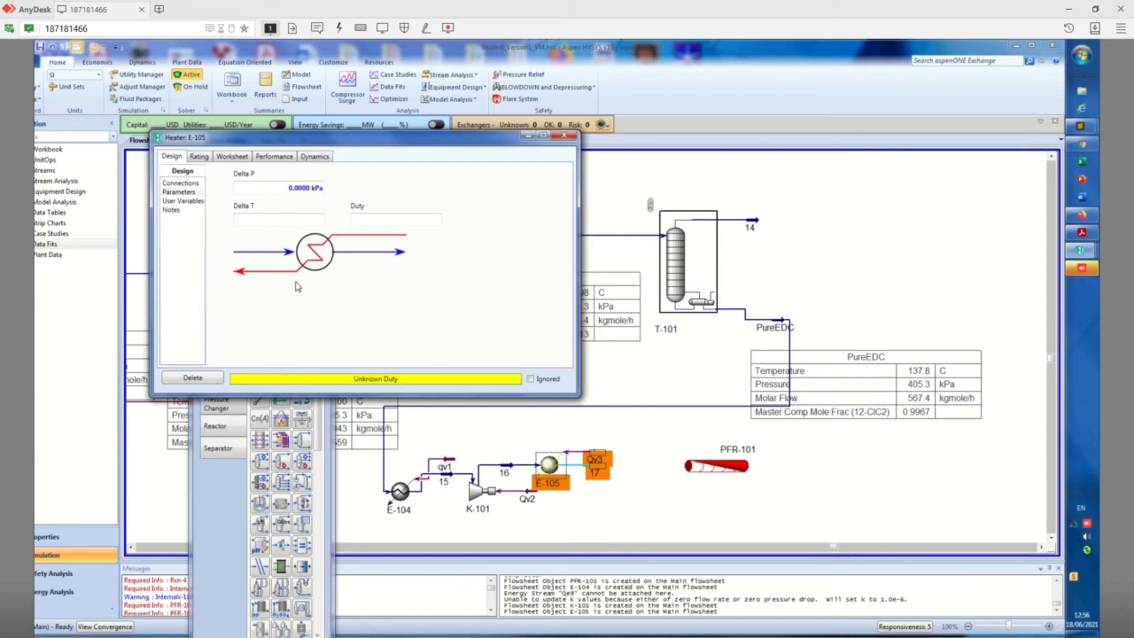
pyautogui.click(564, 135)
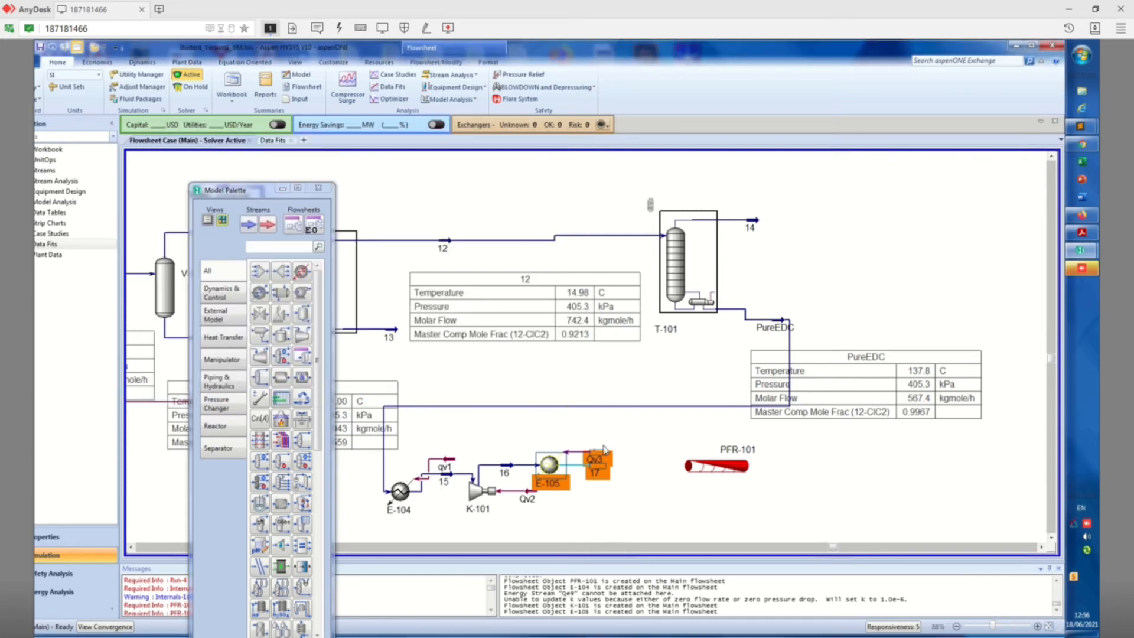
# Set the temperature of heater outlet stream 17 to 500 °C and close the stream's window
pyautogui.doubleClick(599, 471)
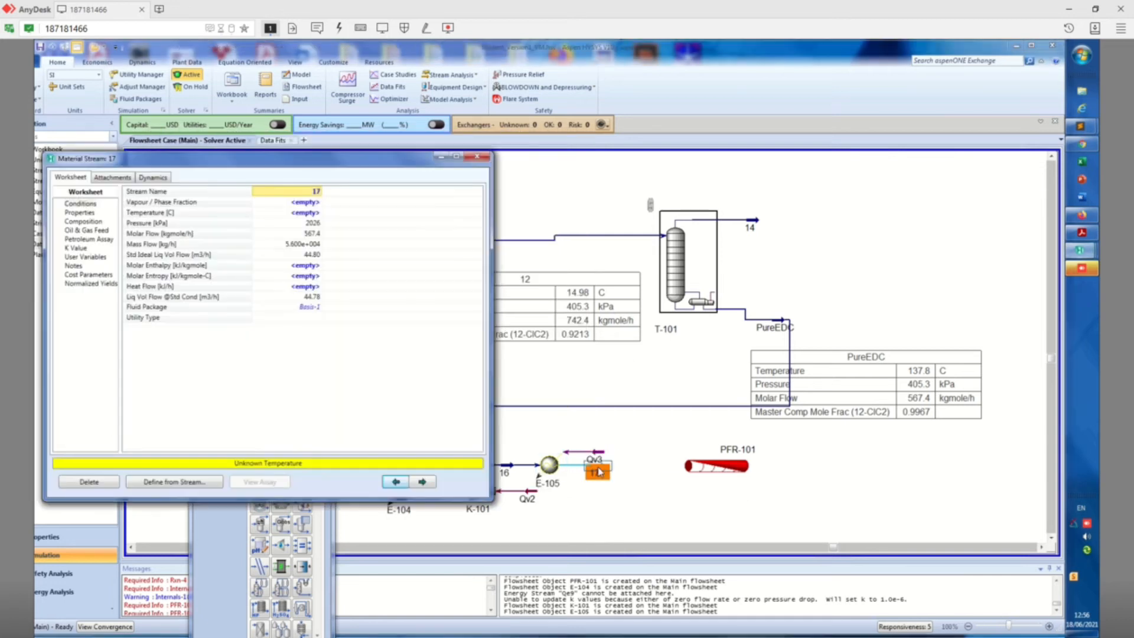
pyautogui.click(300, 213)
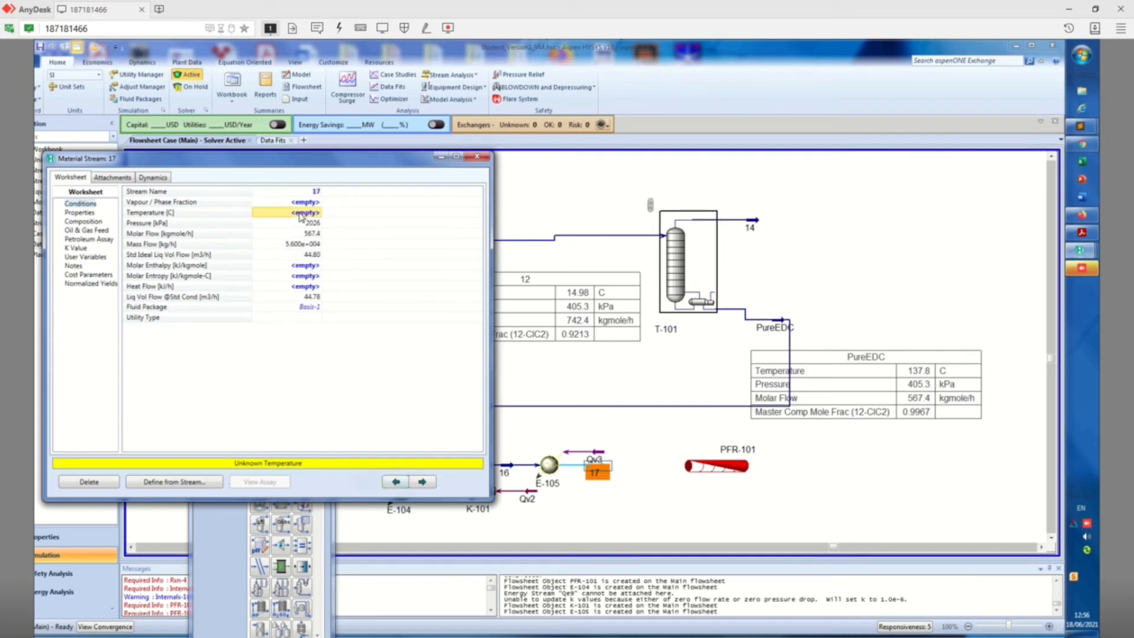
pyautogui.write('500')
pyautogui.press('Return')
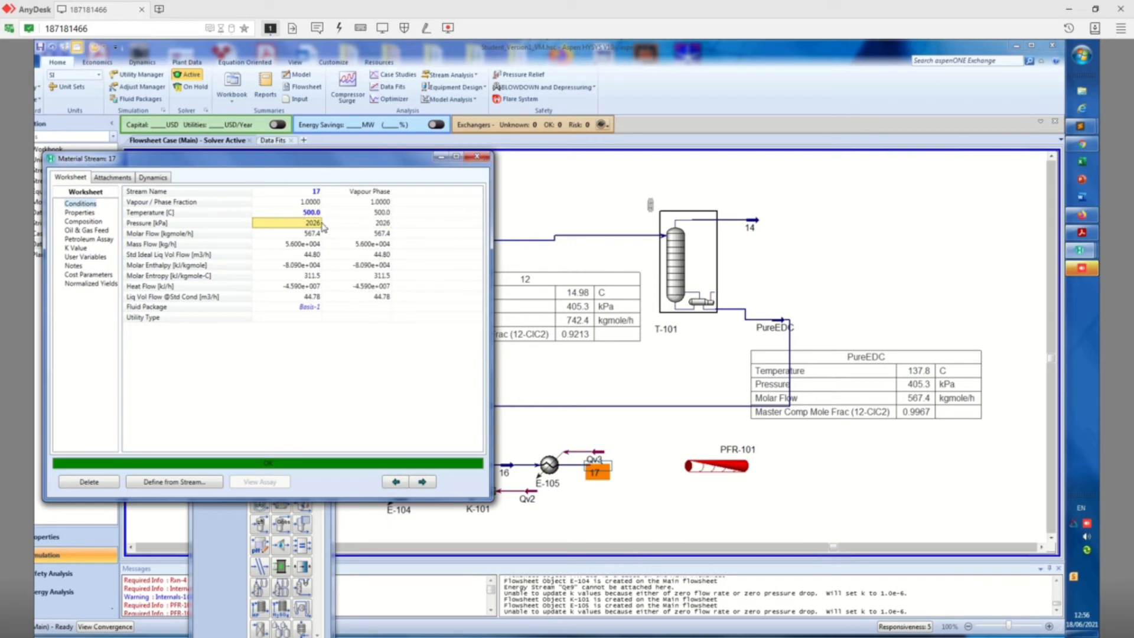
pyautogui.moveTo(306, 226)
pyautogui.click(477, 157)
pyautogui.click(654, 509)
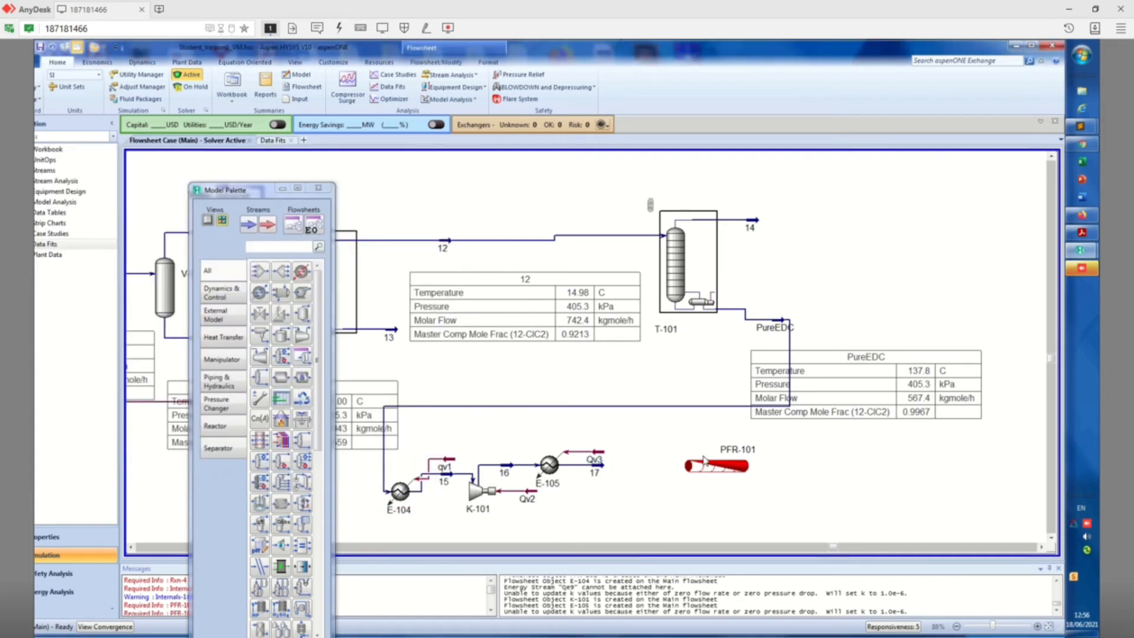
# Connect reactor PFR-101 with stream 17 as inlet and a new stream 18 as outlet
pyautogui.doubleClick(734, 466)
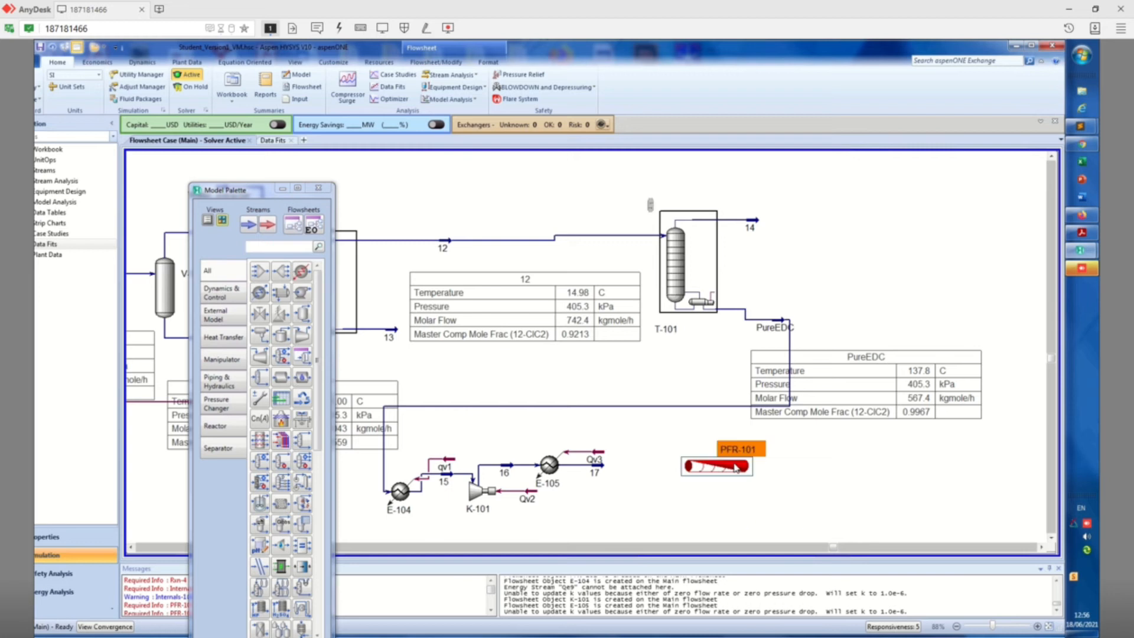
pyautogui.click(201, 251)
pyautogui.click(201, 251)
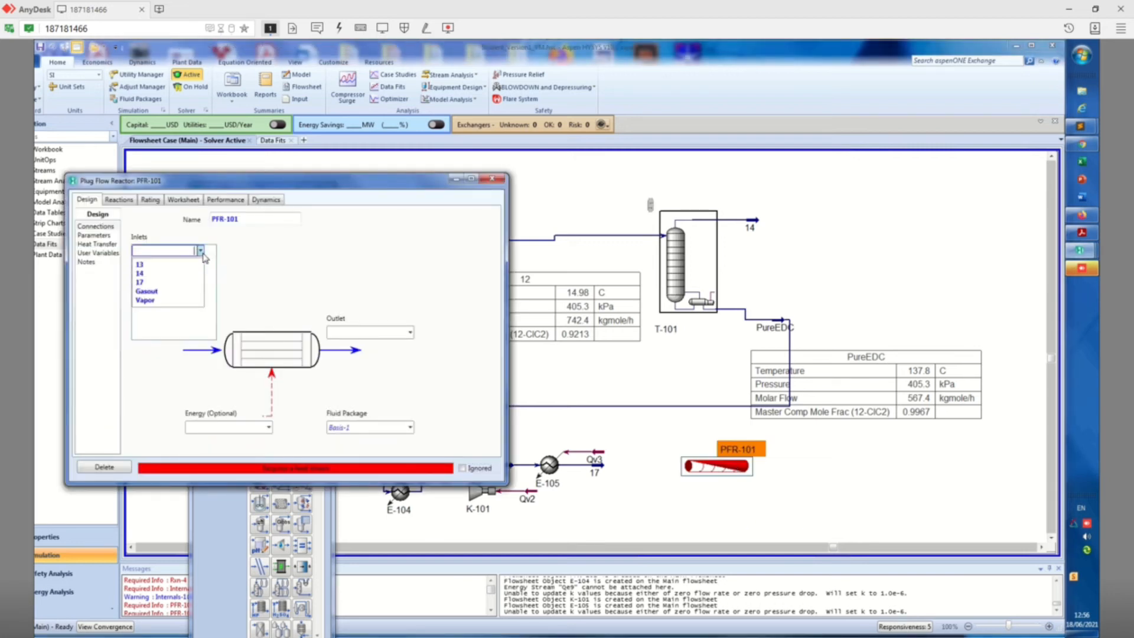
pyautogui.click(168, 283)
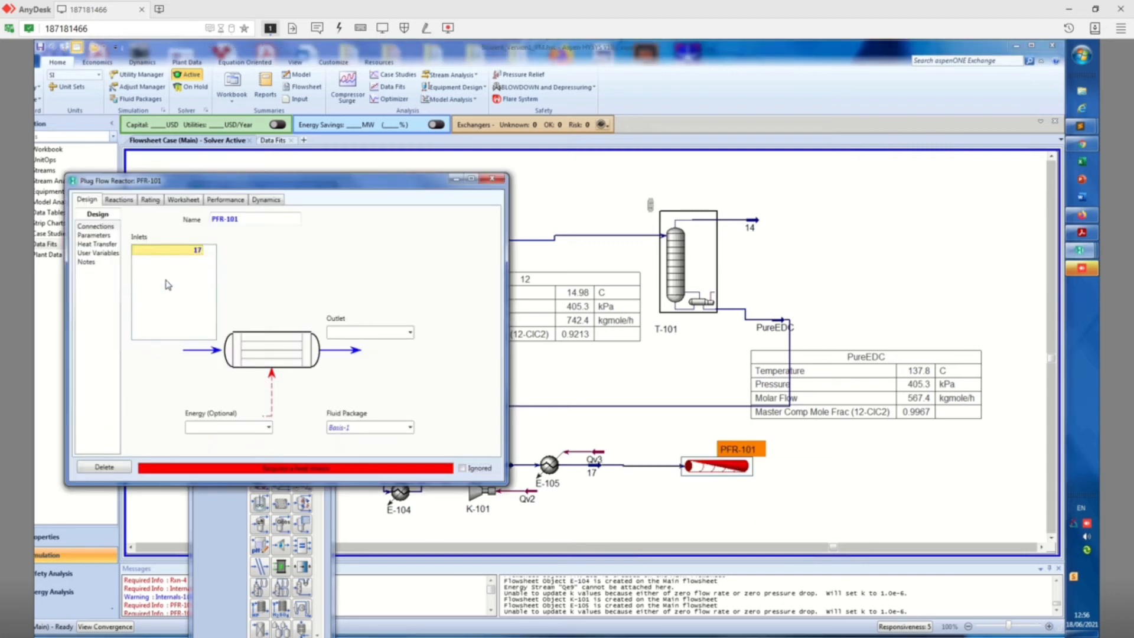
pyautogui.click(383, 336)
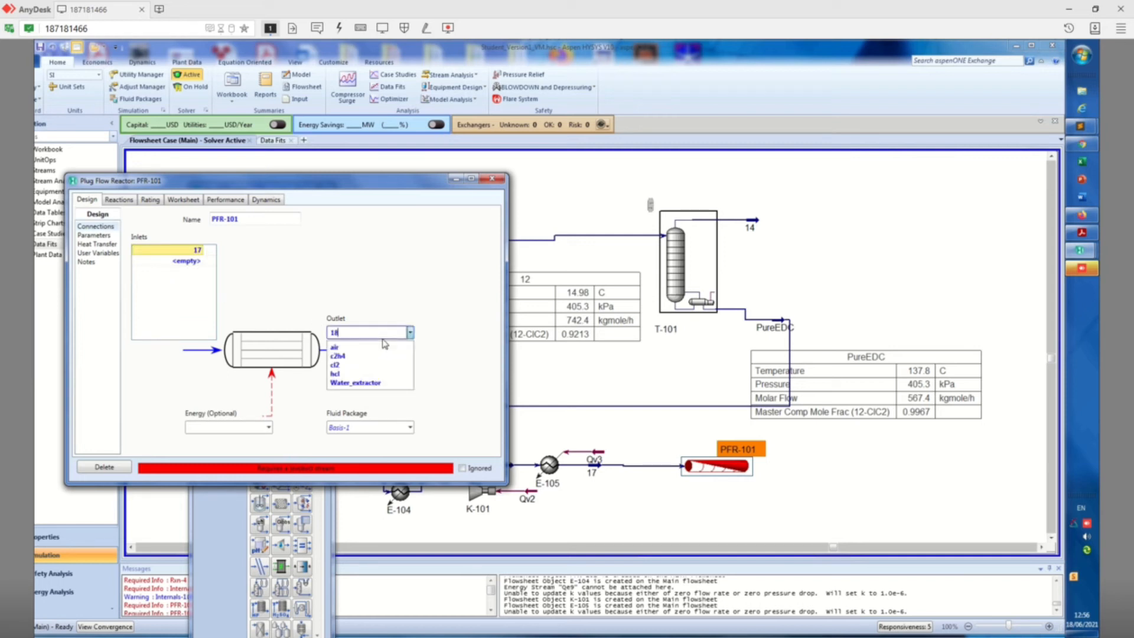
pyautogui.press('Return')
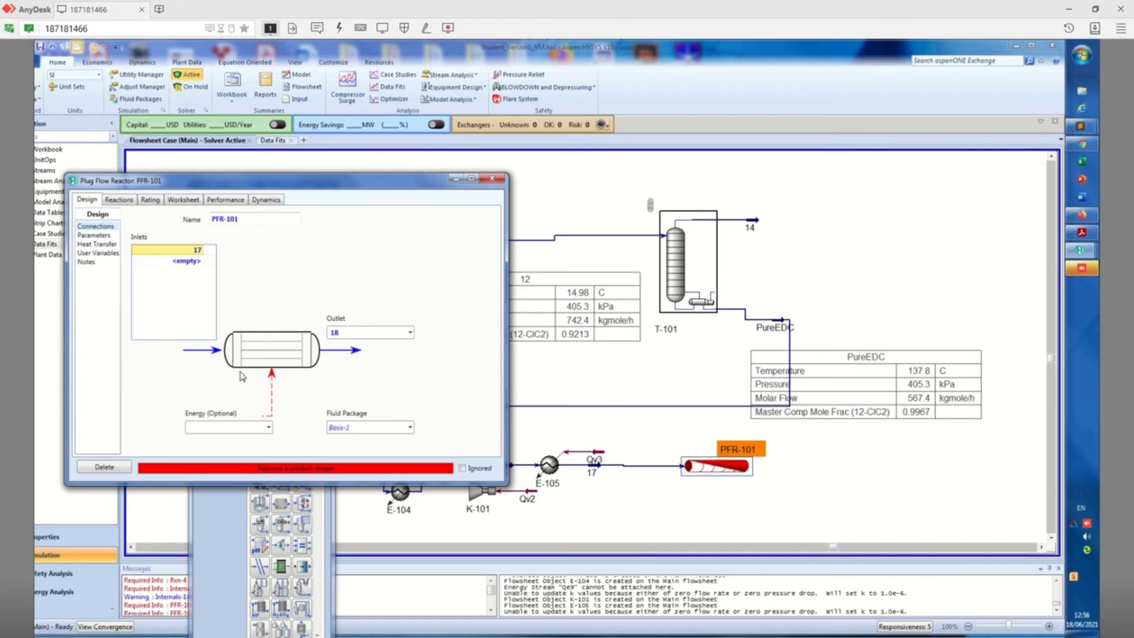
pyautogui.click(242, 428)
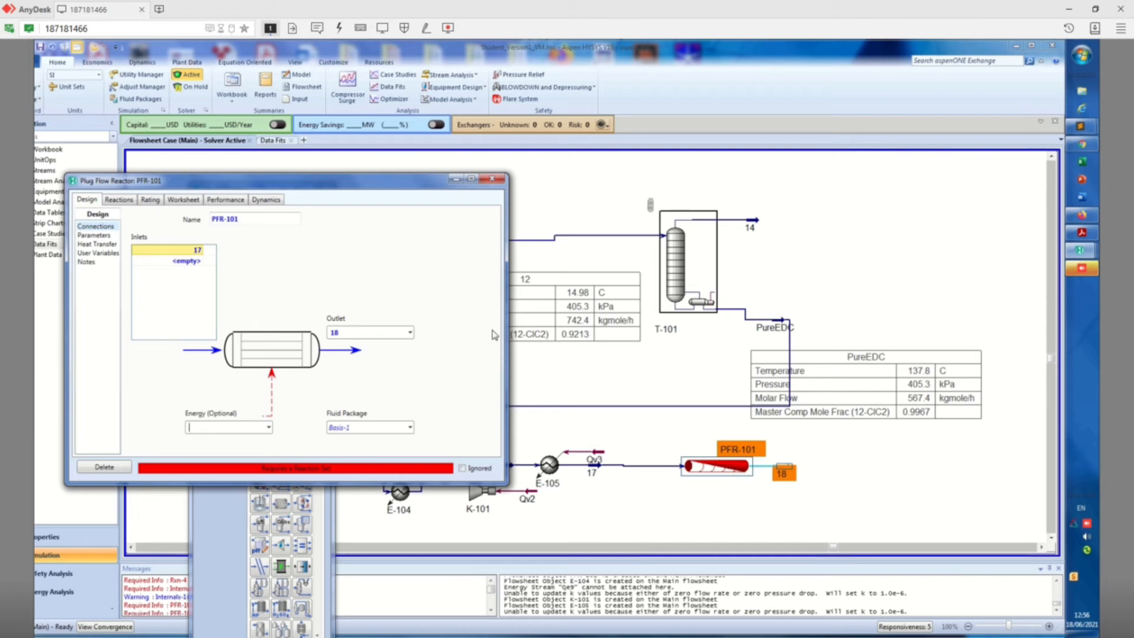
# Assign reaction set Set-1 to reactor PFR-101
pyautogui.click(105, 236)
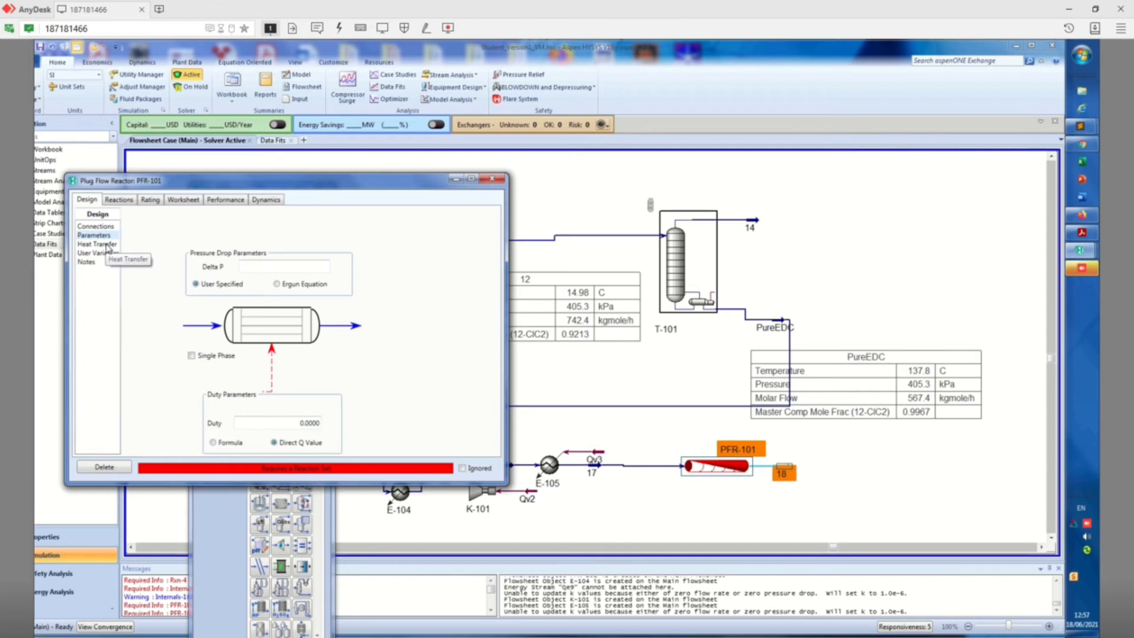
pyautogui.click(107, 245)
pyautogui.click(119, 201)
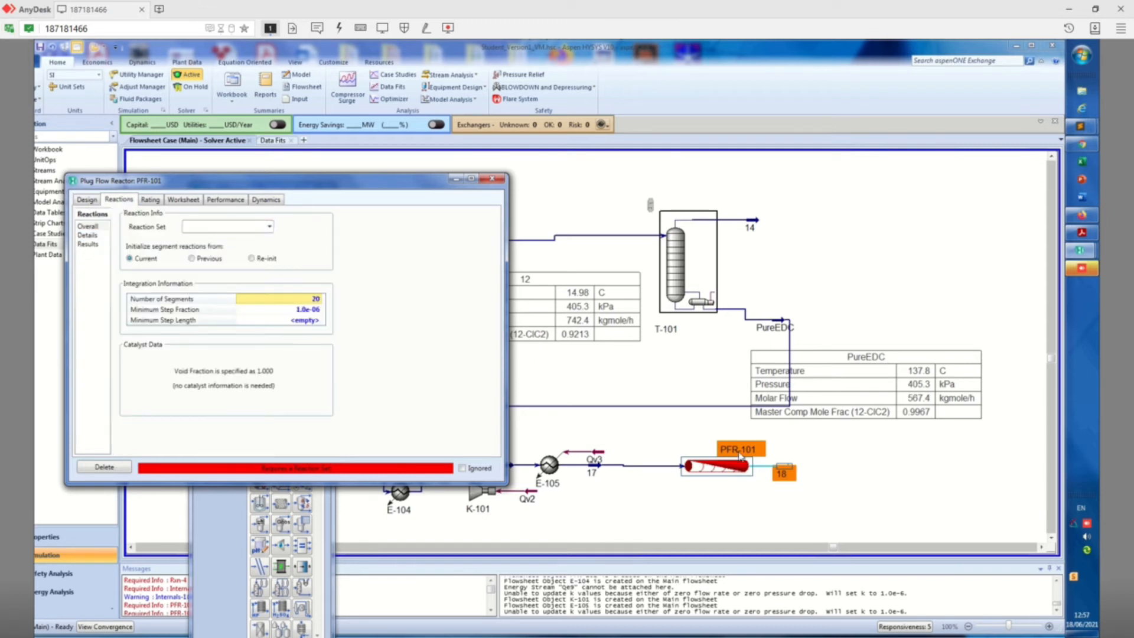
pyautogui.click(269, 227)
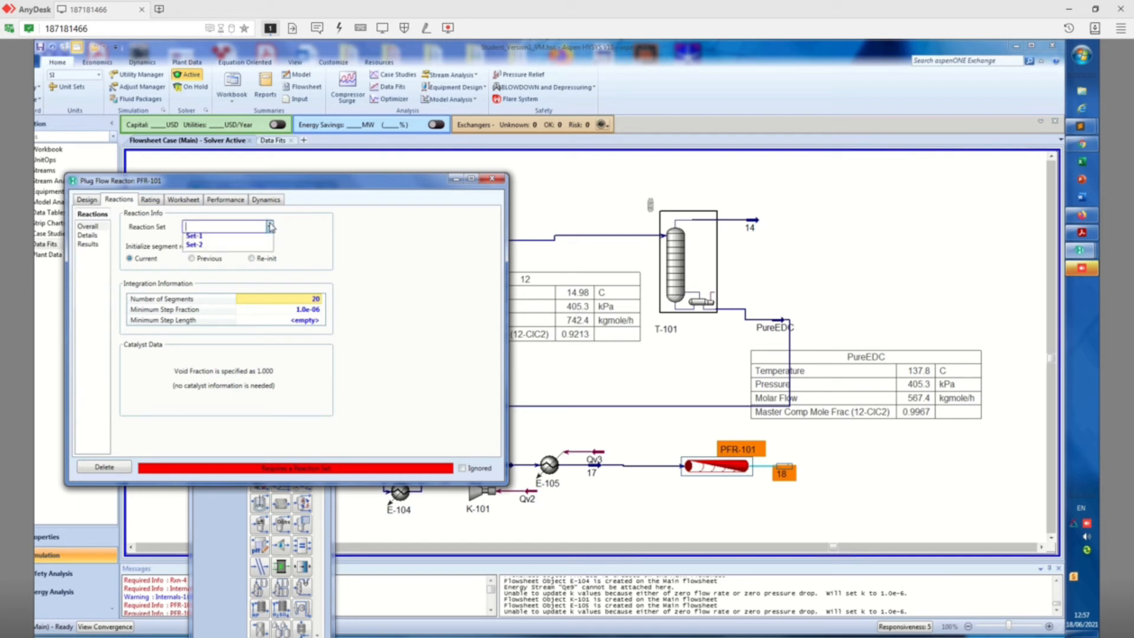
pyautogui.click(194, 235)
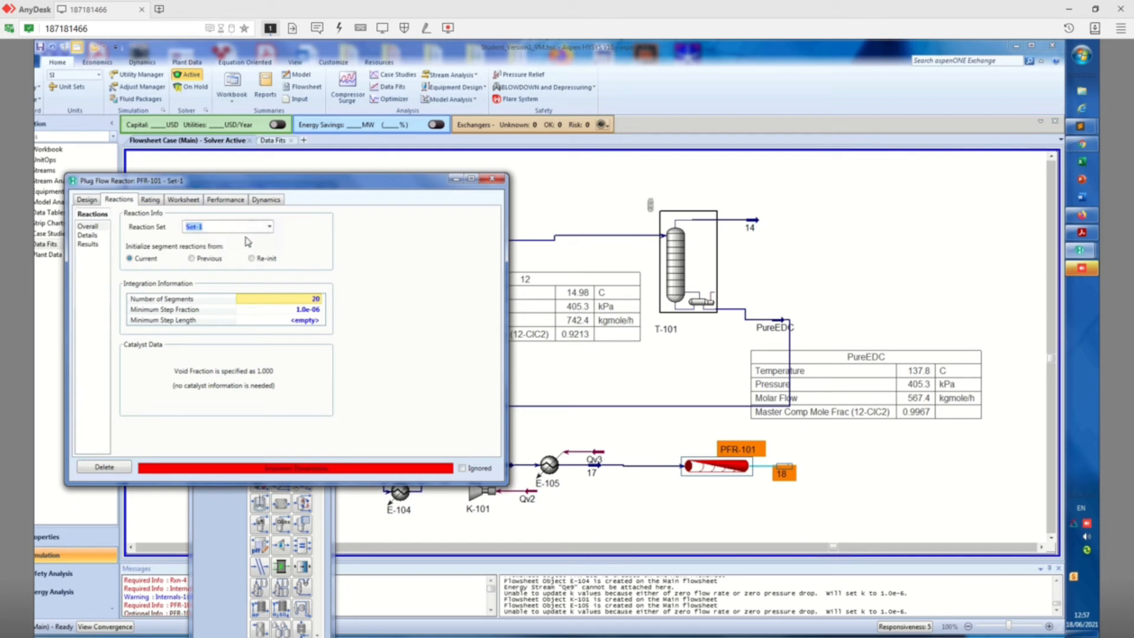
# Examine the stoichiometry of reaction Rxn-3 in the reaction details of PFR-101
pyautogui.click(88, 235)
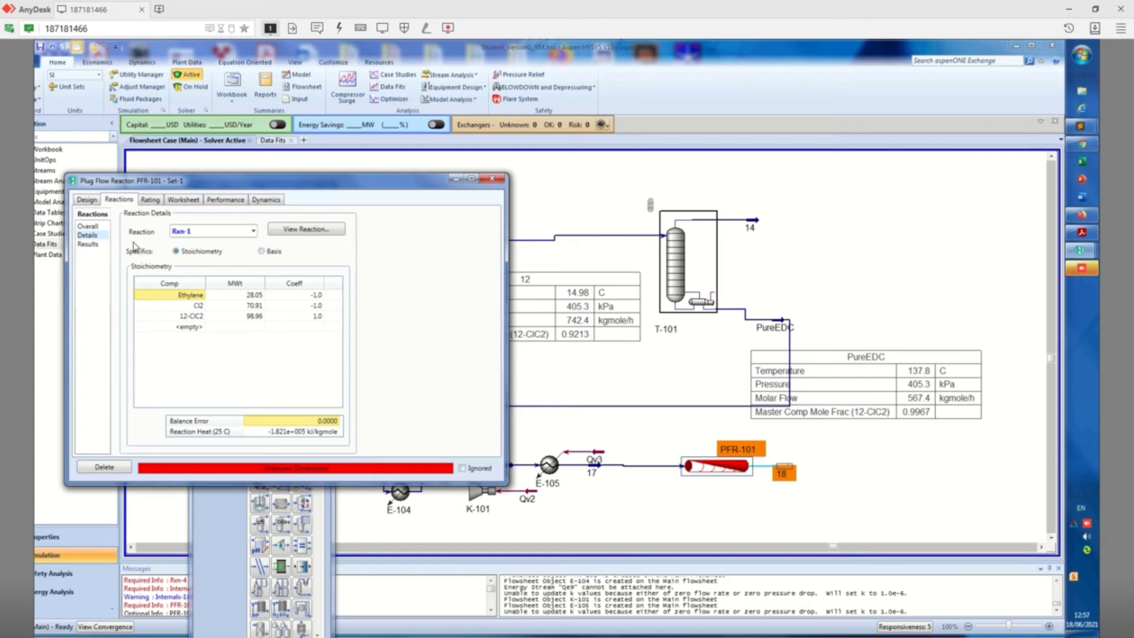
pyautogui.click(253, 231)
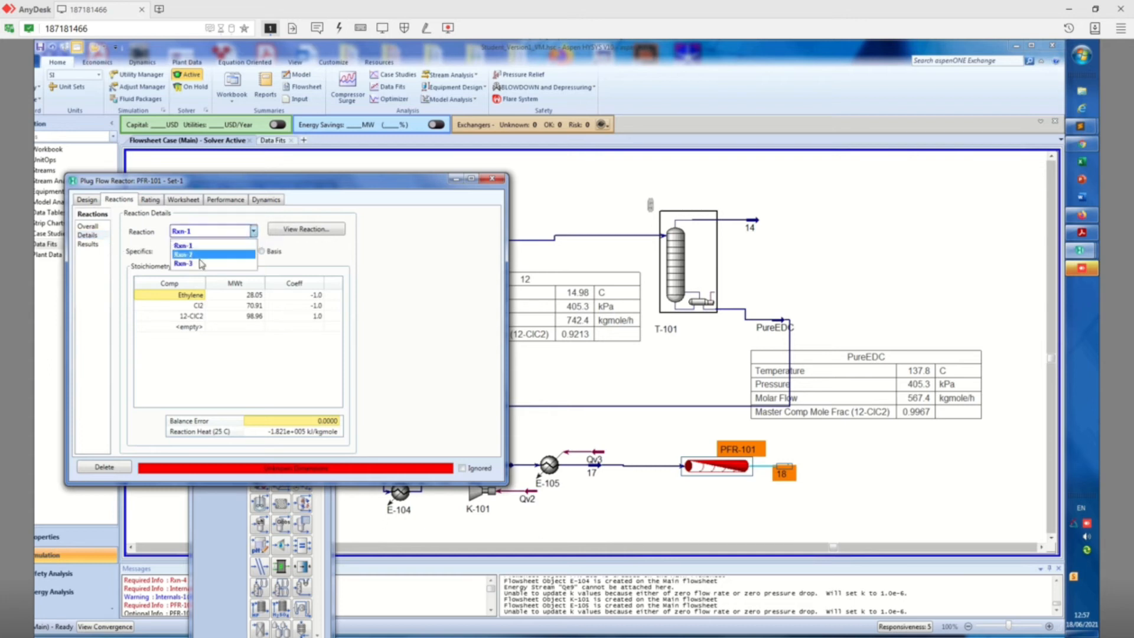
pyautogui.click(202, 264)
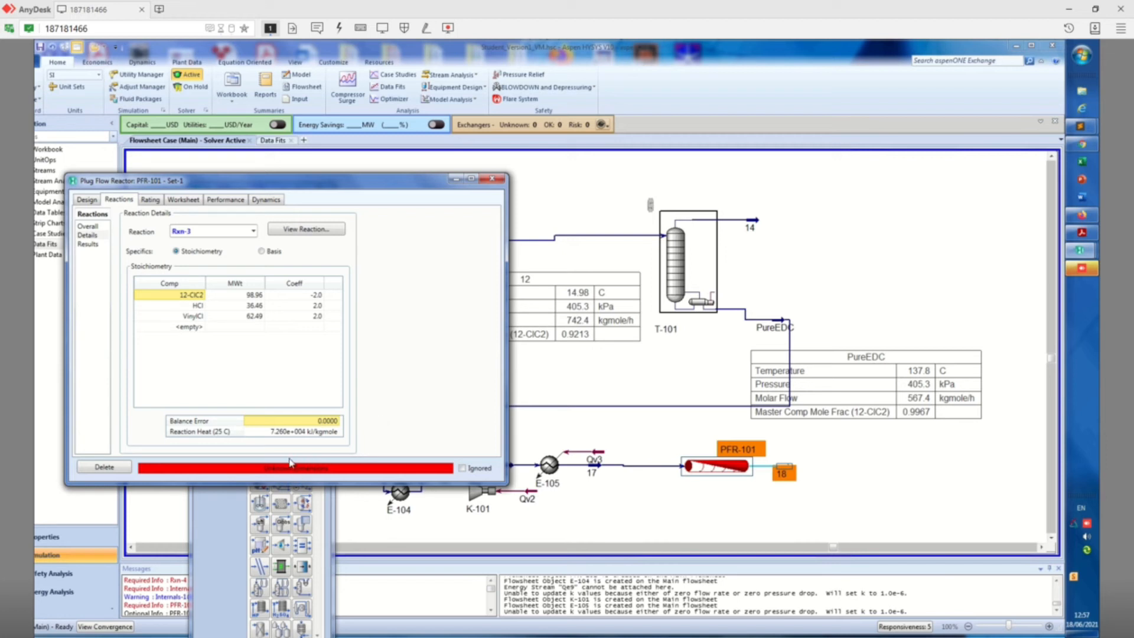
# Review the reaction results, stream conditions, performance, dynamics and design settings of PFR-101 for missing specifications
pyautogui.click(95, 245)
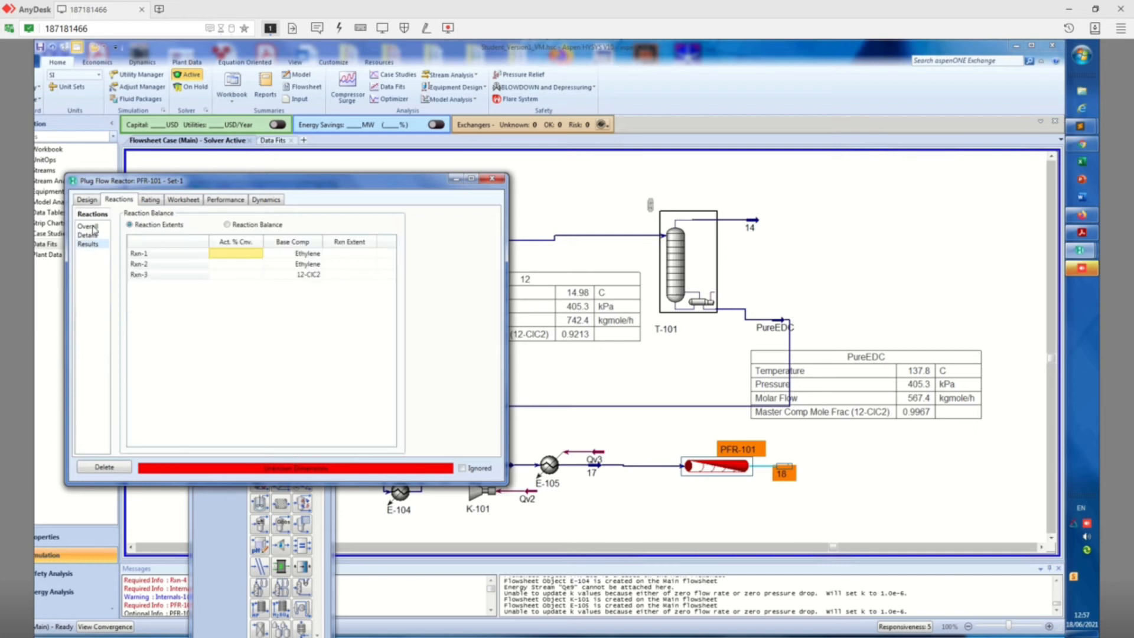
pyautogui.click(93, 227)
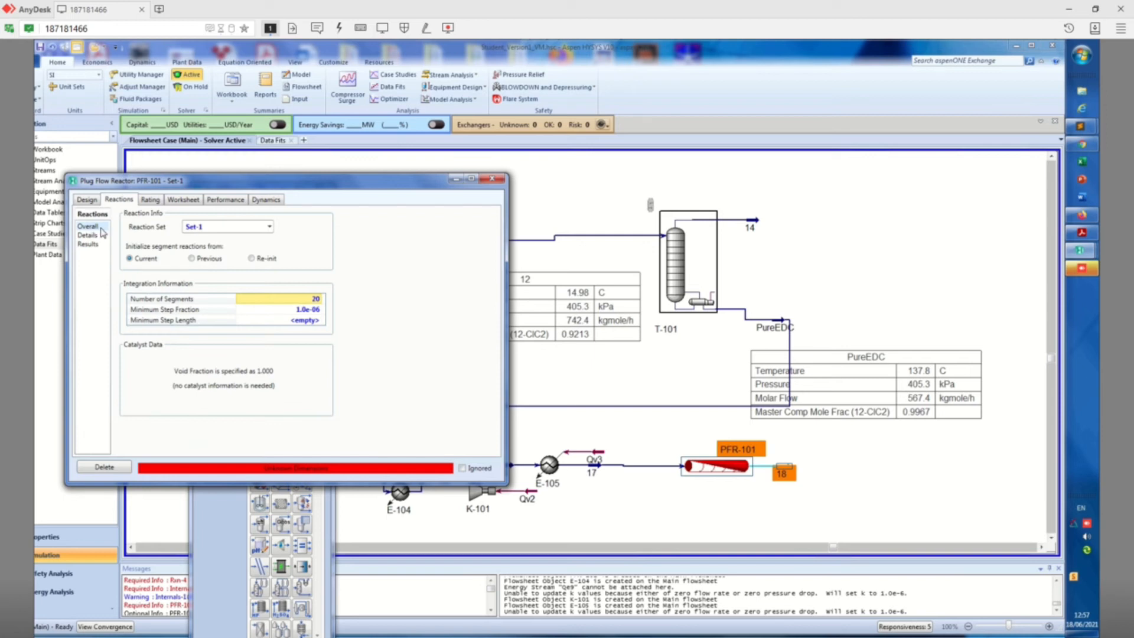
pyautogui.click(183, 203)
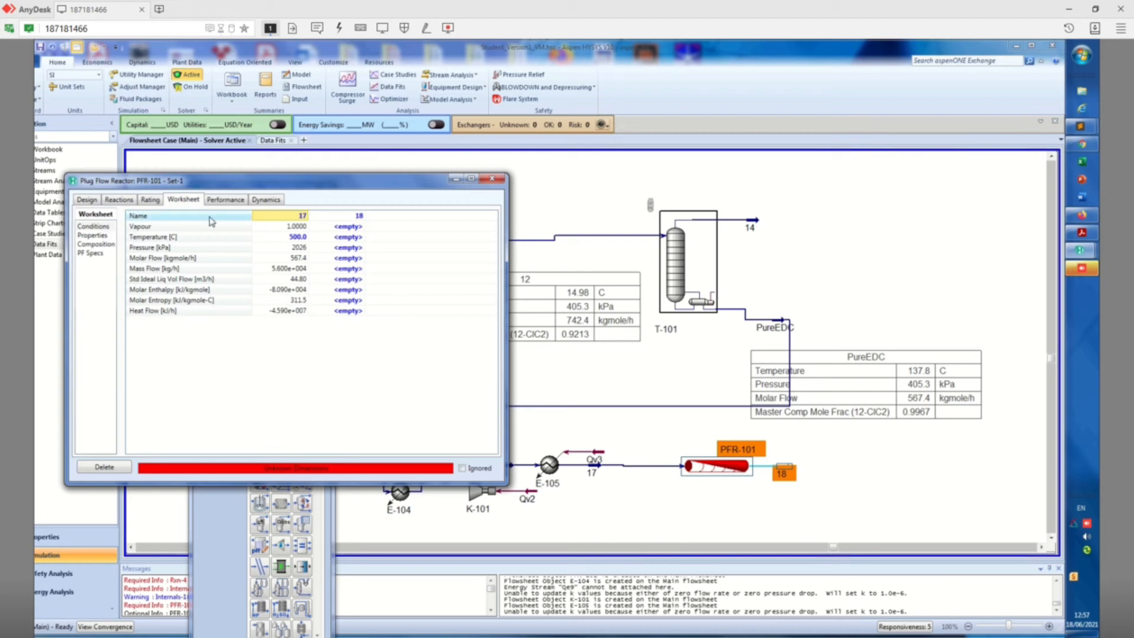
pyautogui.click(230, 201)
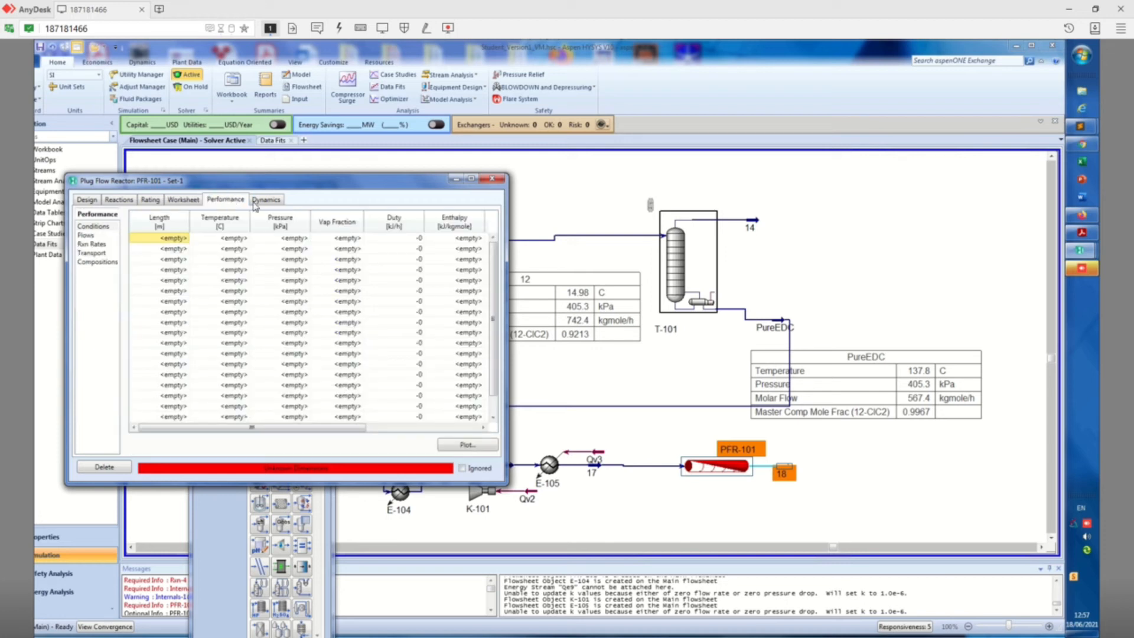
pyautogui.click(257, 205)
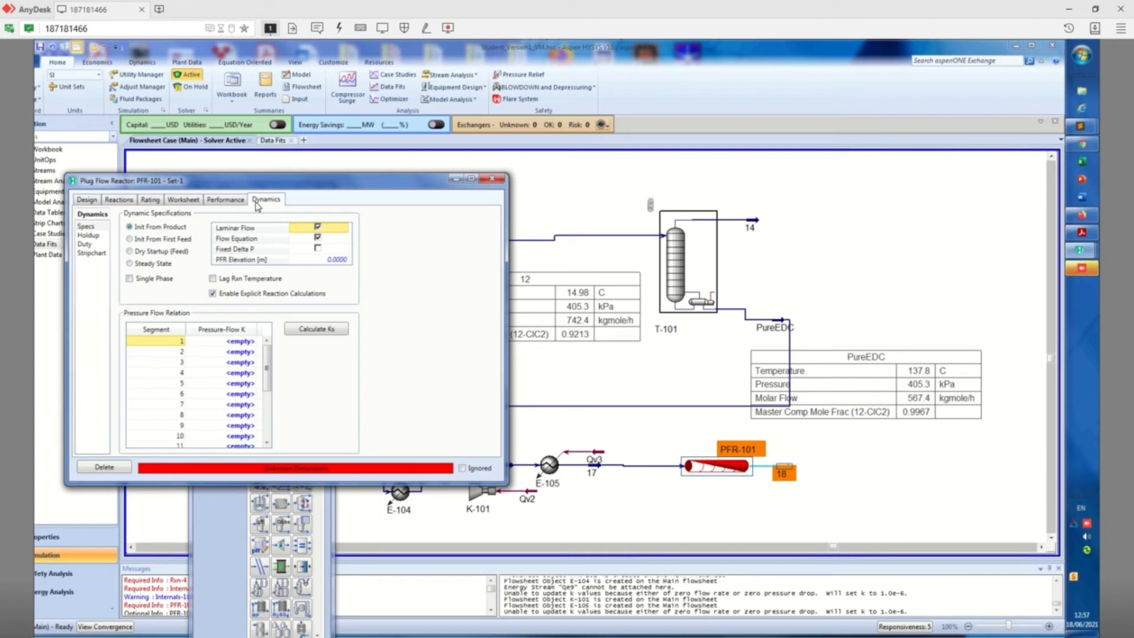
pyautogui.click(82, 200)
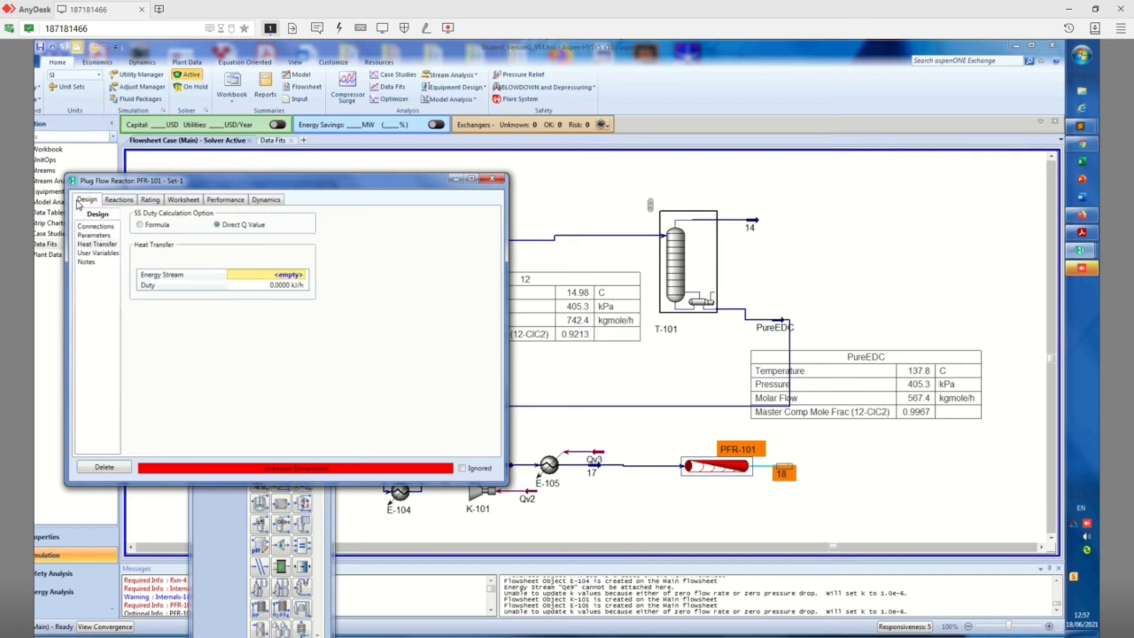
pyautogui.click(98, 226)
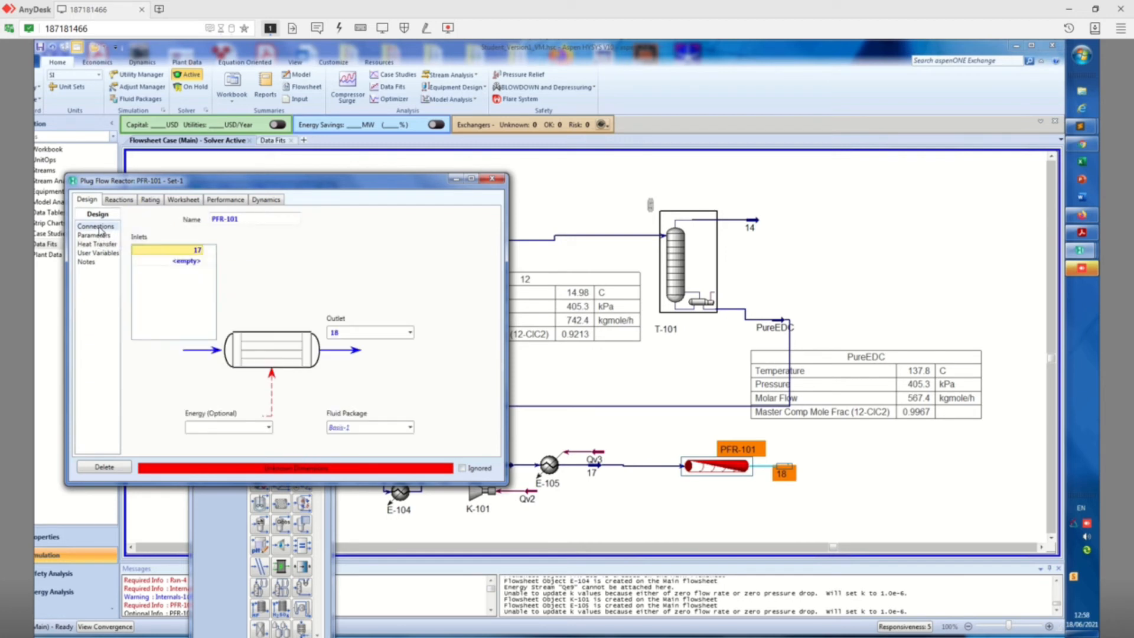
pyautogui.click(105, 236)
pyautogui.click(99, 253)
pyautogui.click(94, 262)
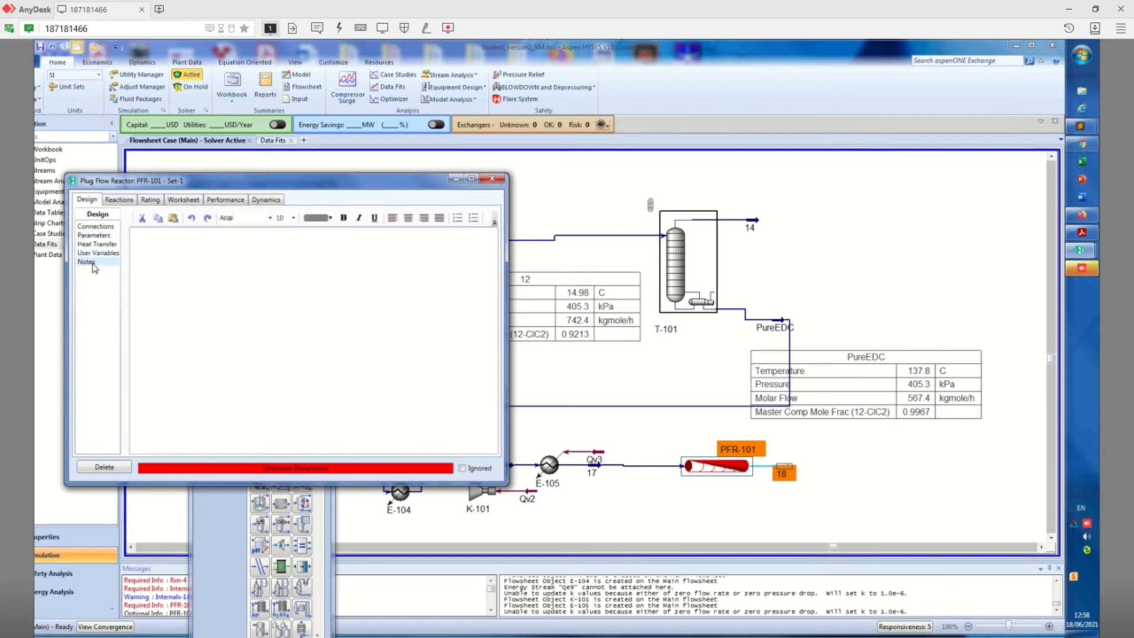
pyautogui.click(114, 228)
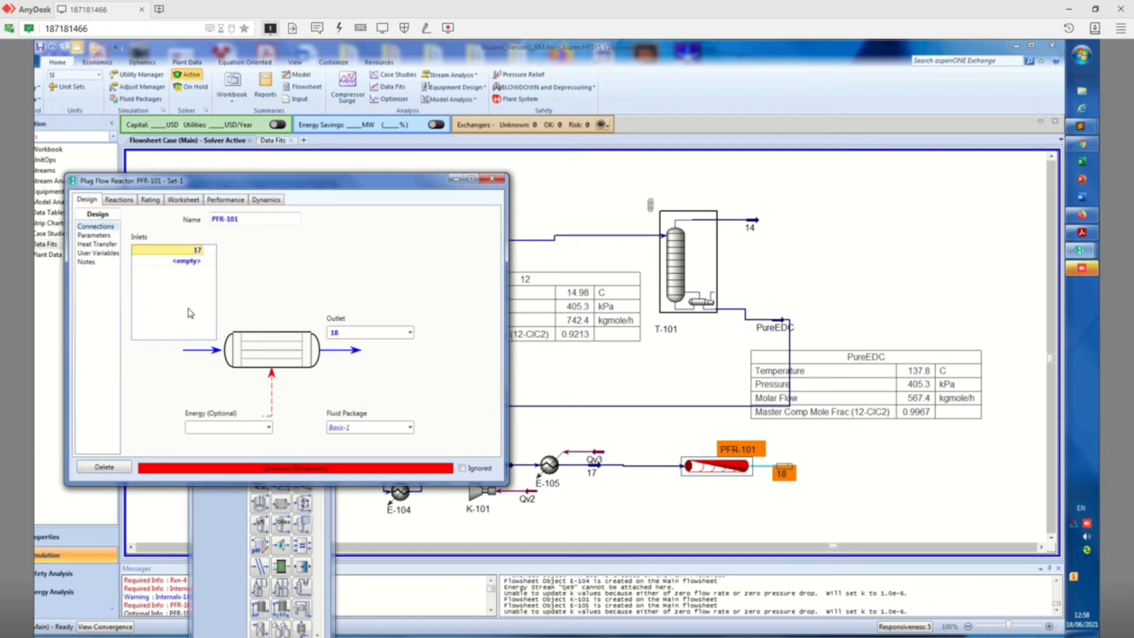
pyautogui.click(118, 201)
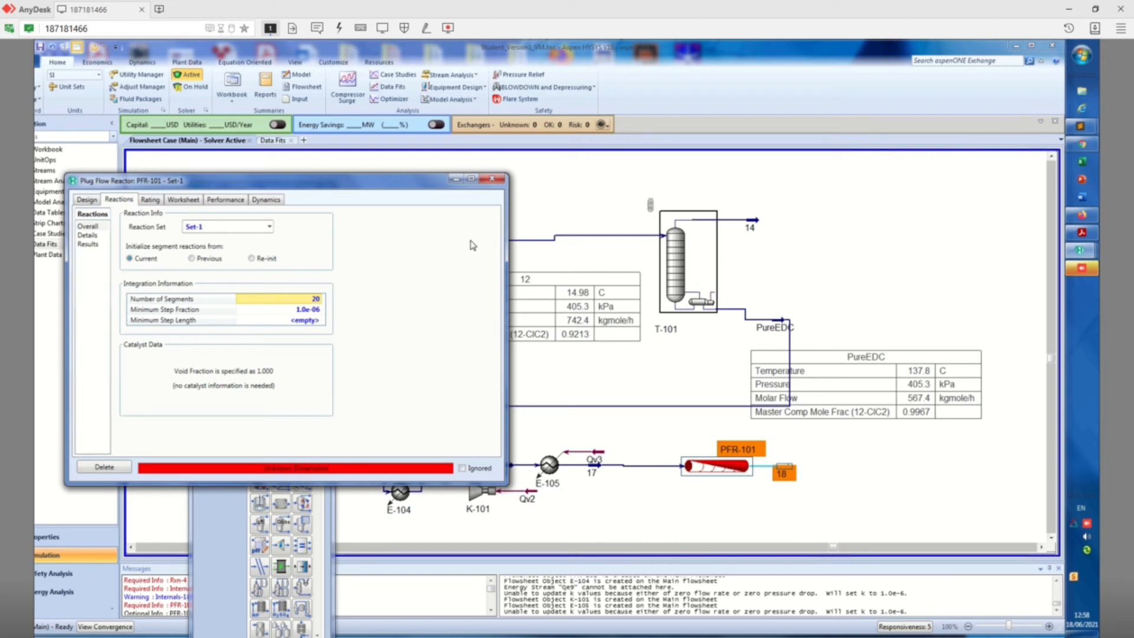
pyautogui.click(93, 238)
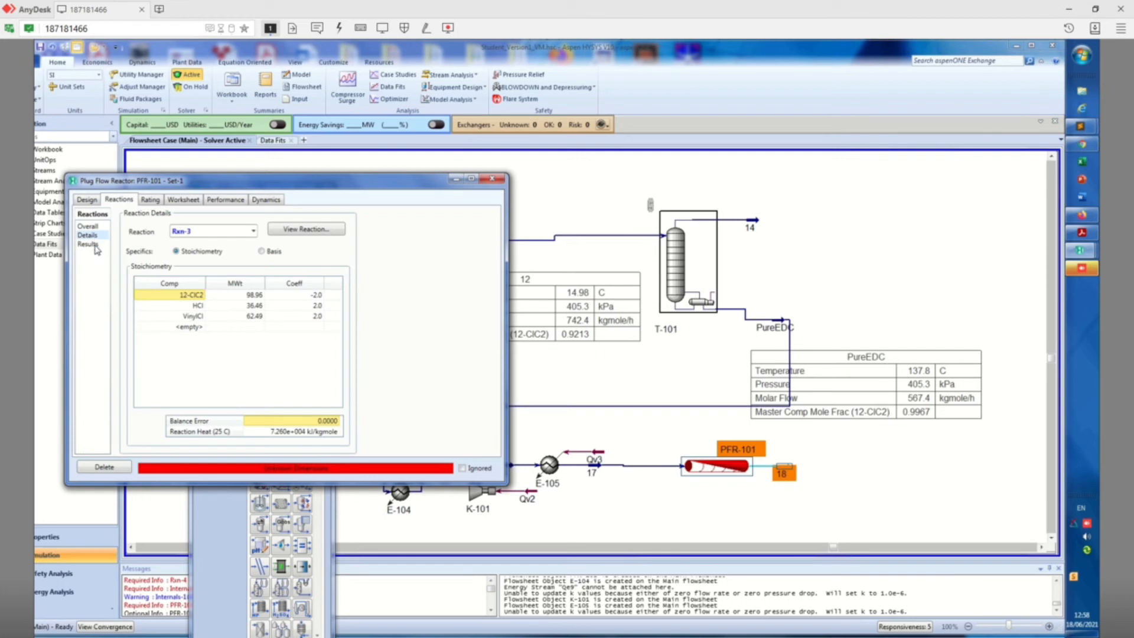
# Set the tube dimensions of PFR-101 to a total volume of 2000 m3 and a length of 250 m
pyautogui.click(149, 202)
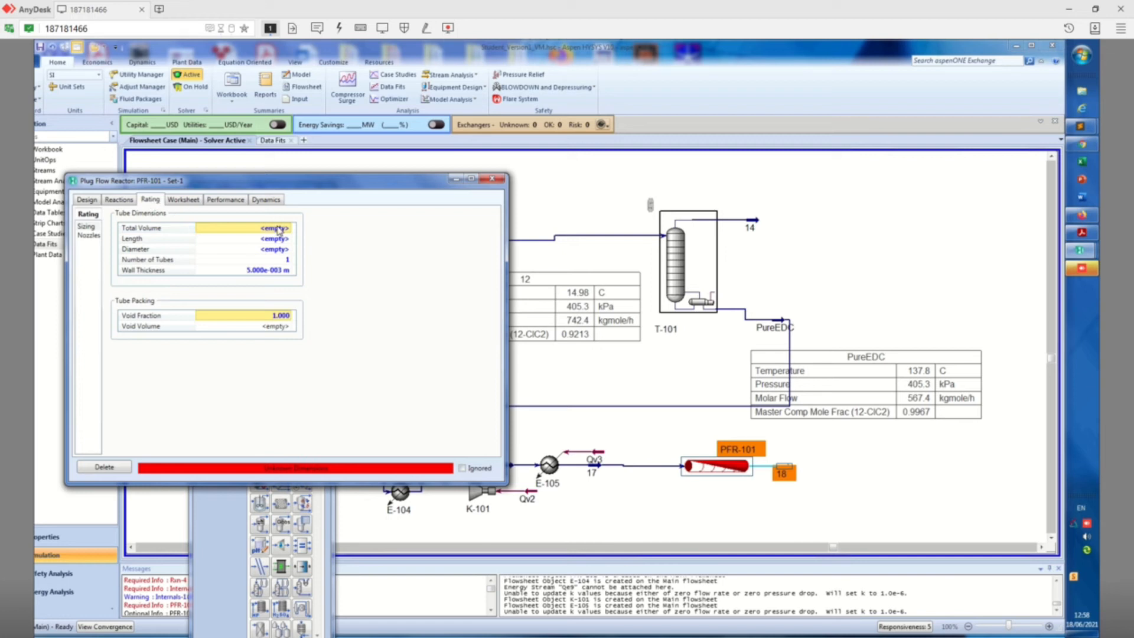
pyautogui.write('2000')
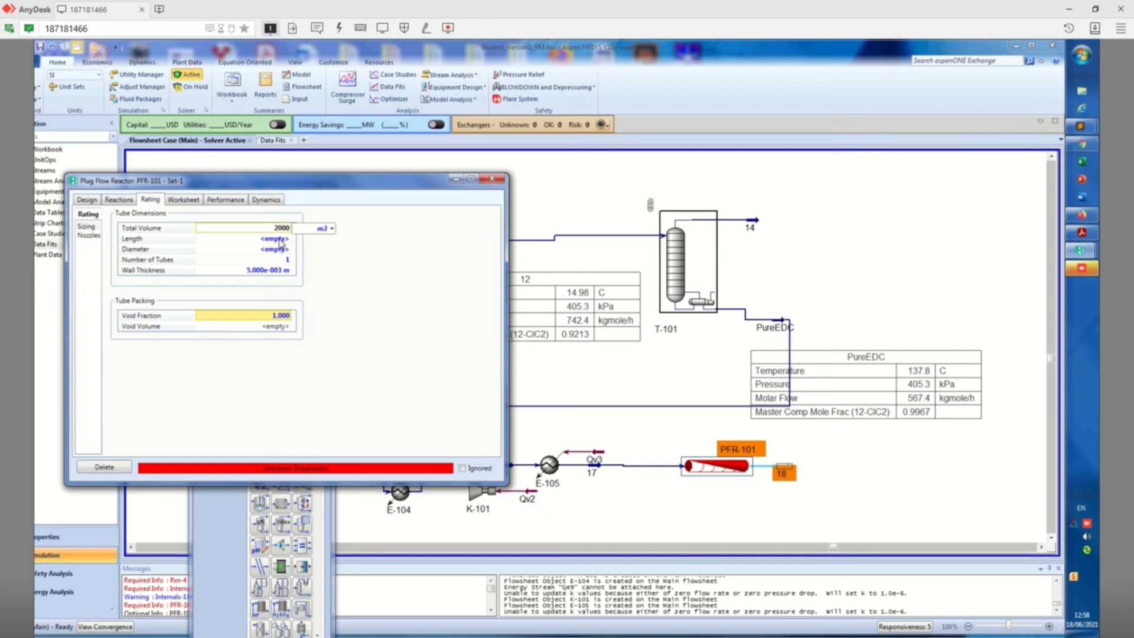
pyautogui.press('Return')
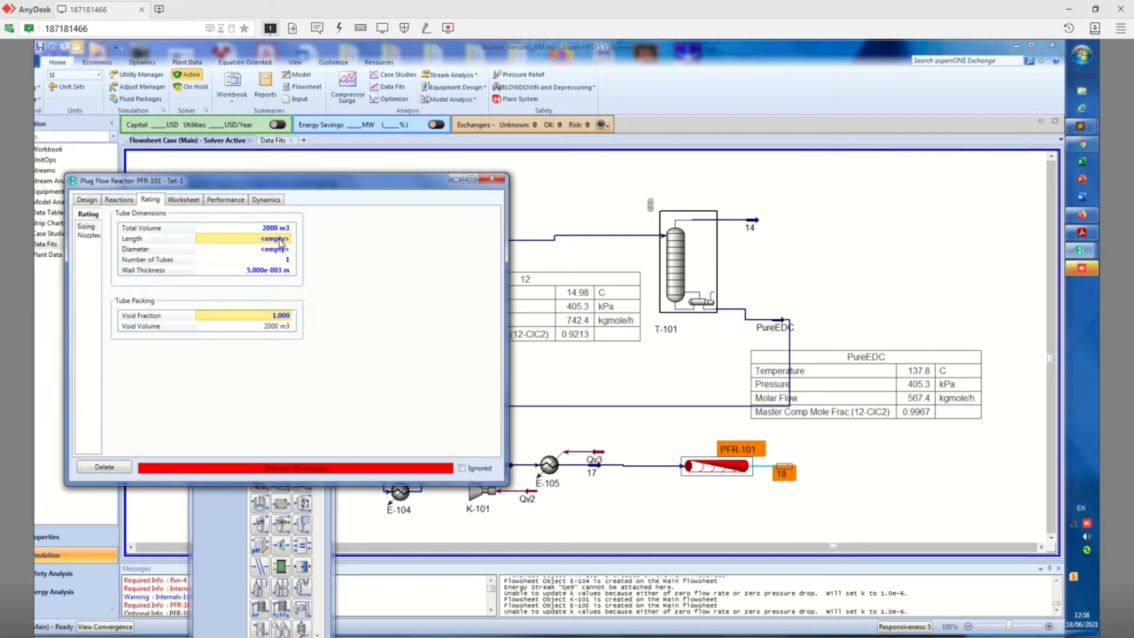
pyautogui.write('250')
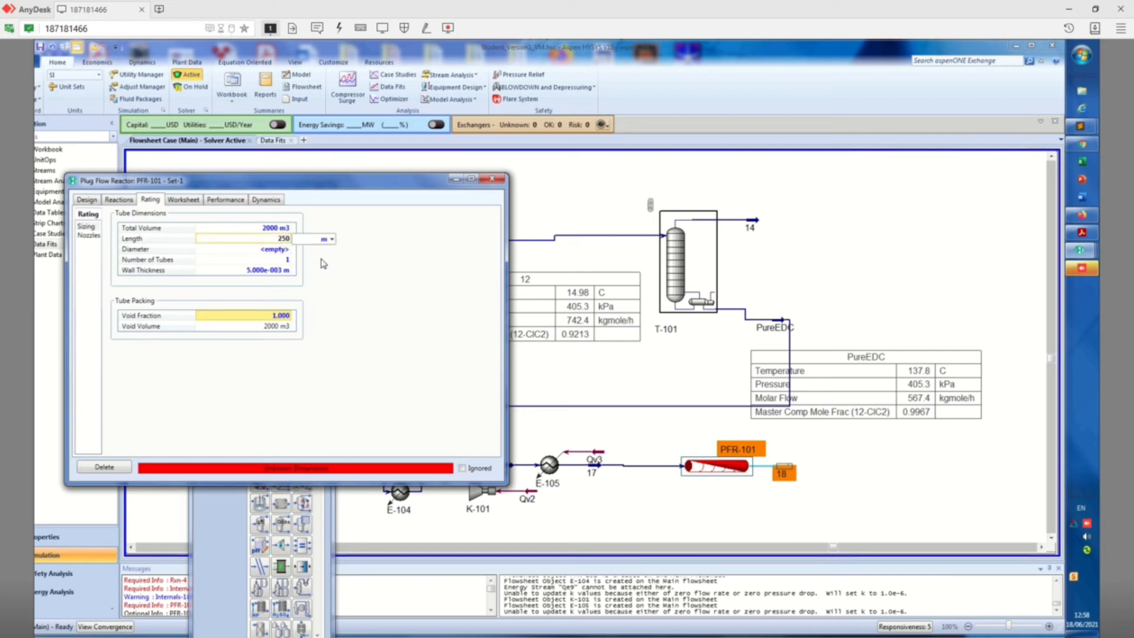
pyautogui.press('Return')
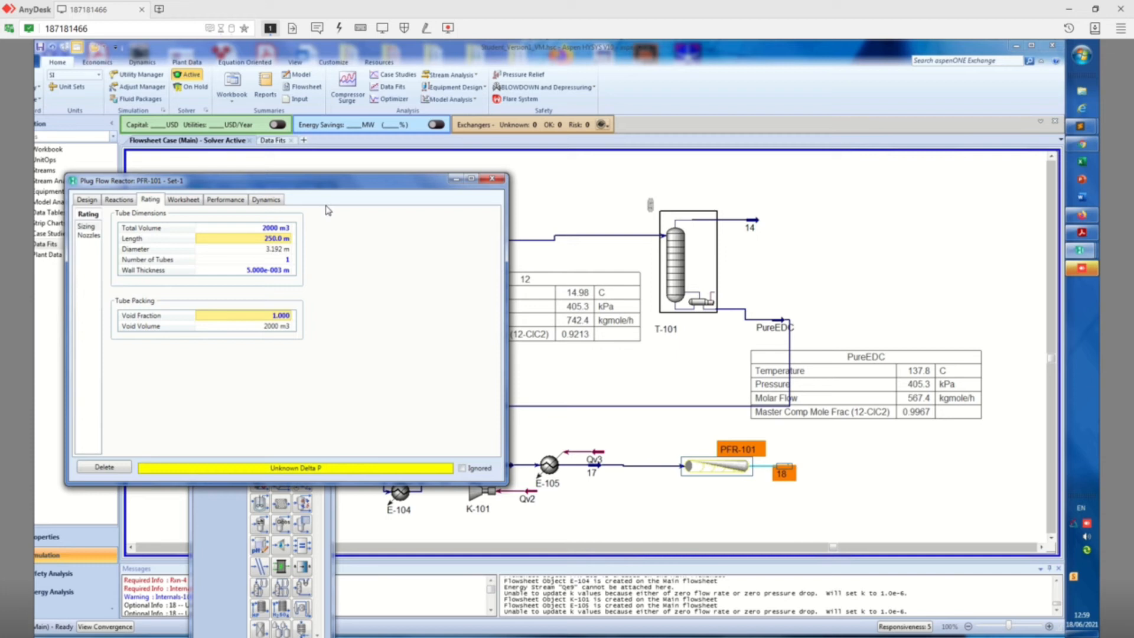
# Specify a user-defined pressure drop of 0 kPa for reactor PFR-101 and close its specification window
pyautogui.click(119, 201)
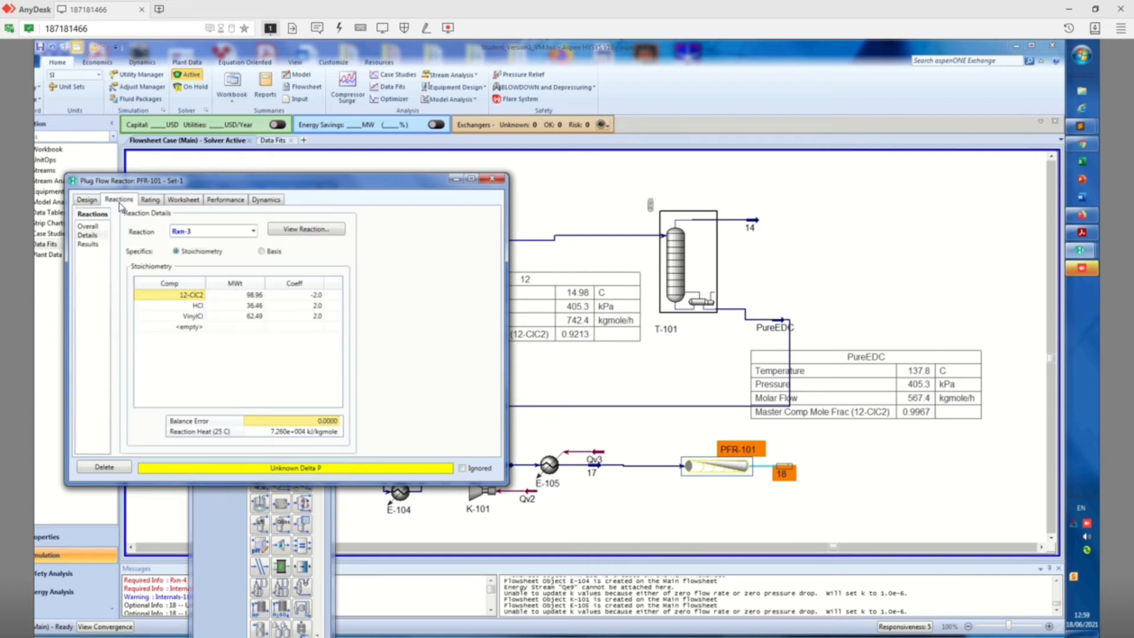
pyautogui.click(90, 200)
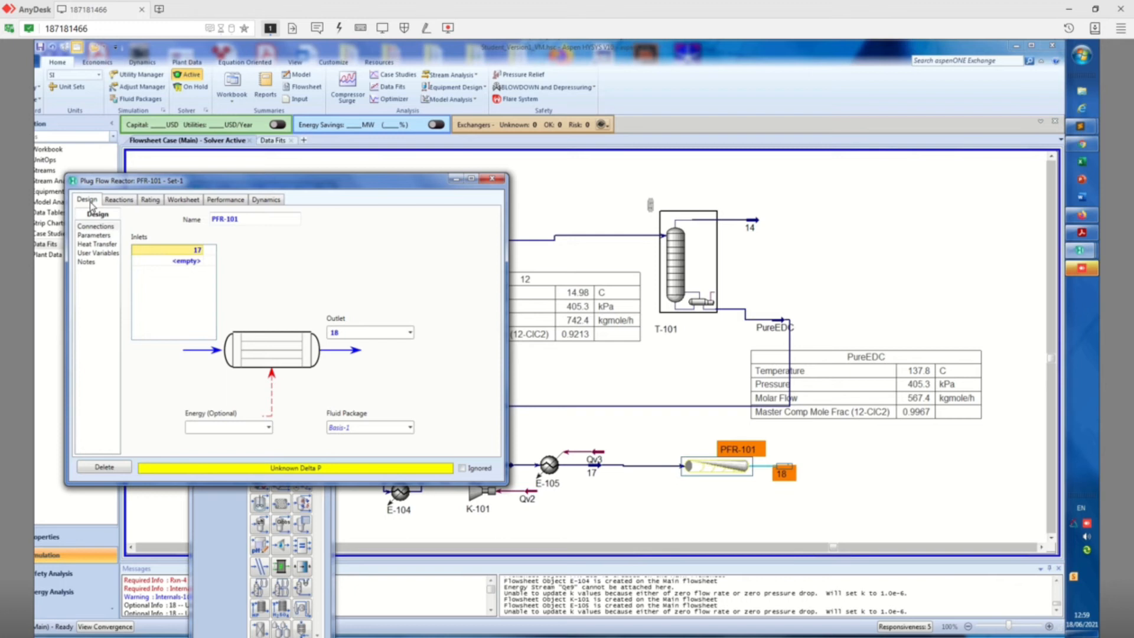
pyautogui.click(94, 235)
pyautogui.click(283, 267)
pyautogui.write('0')
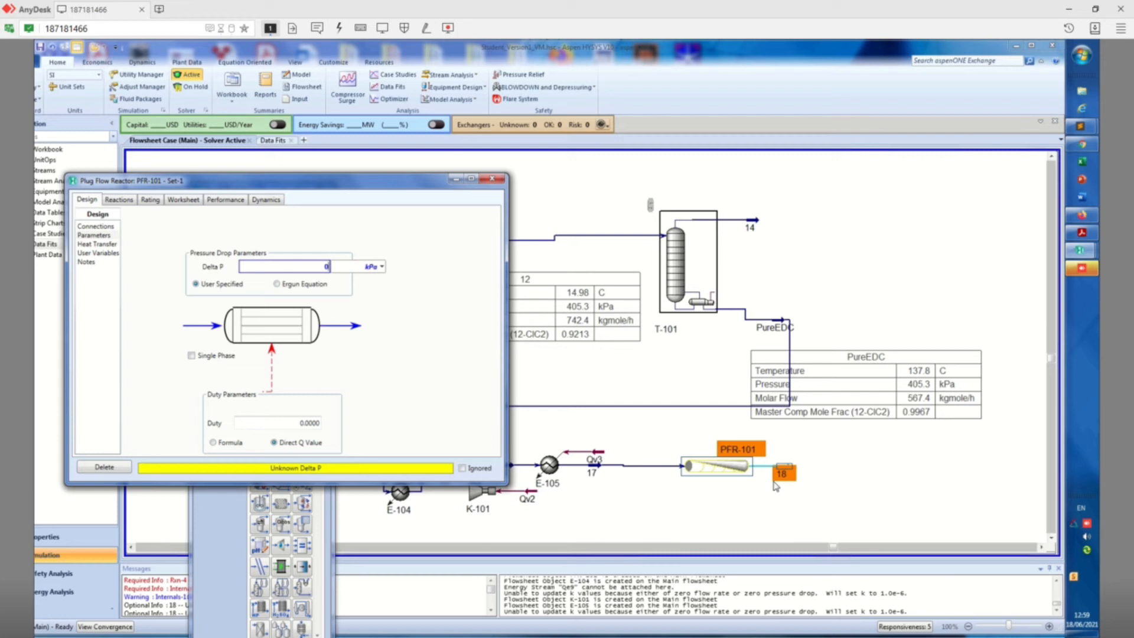
pyautogui.press('Return')
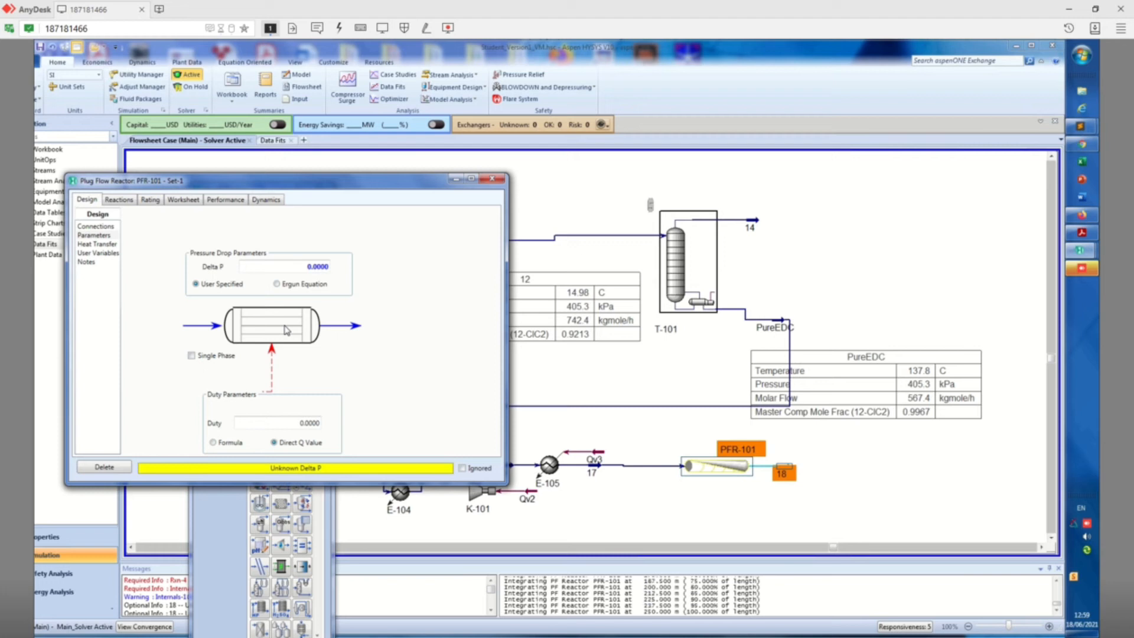
pyautogui.click(493, 180)
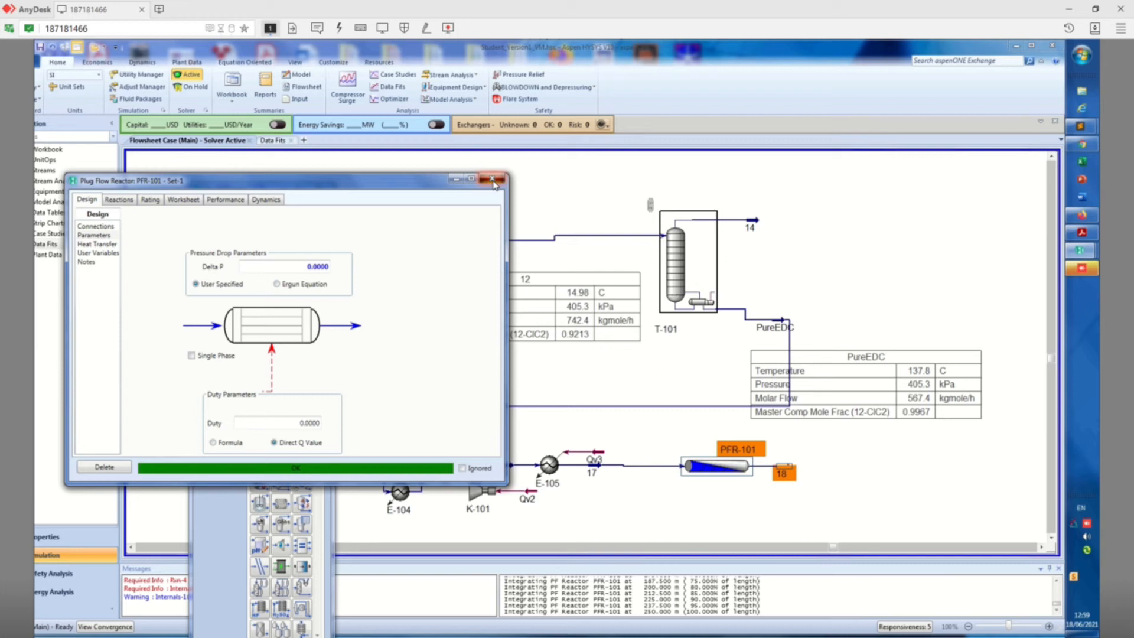
pyautogui.click(494, 182)
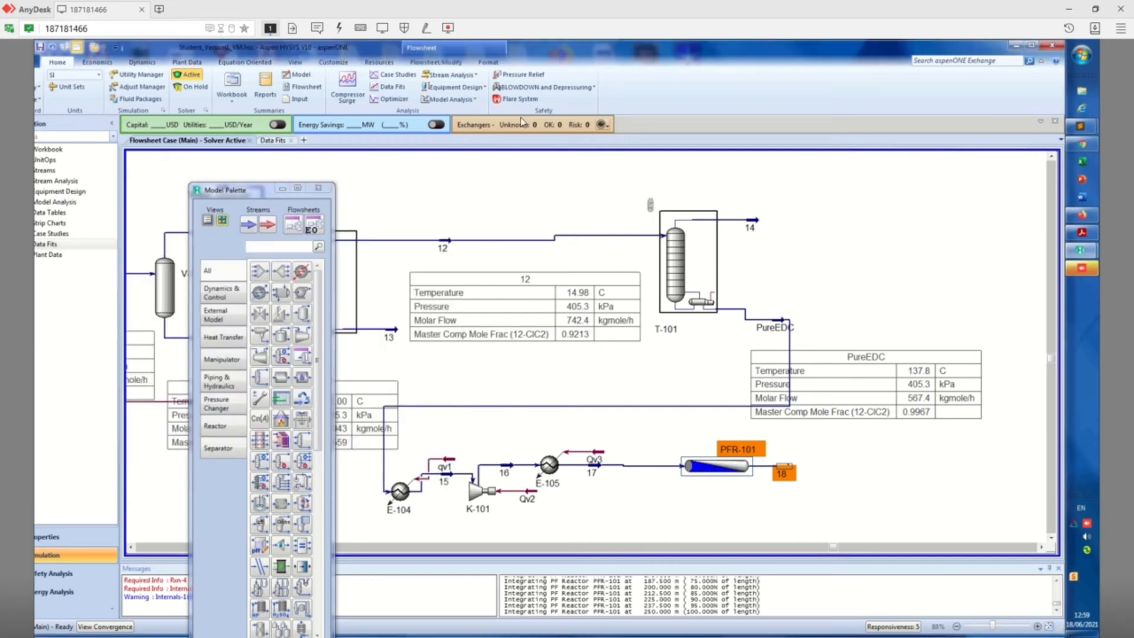
# Switch to the Aspen Hysys PowerPoint presentation and show the Pyrolysis step slide with the reaction kinetics
pyautogui.doubleClick(484, 3)
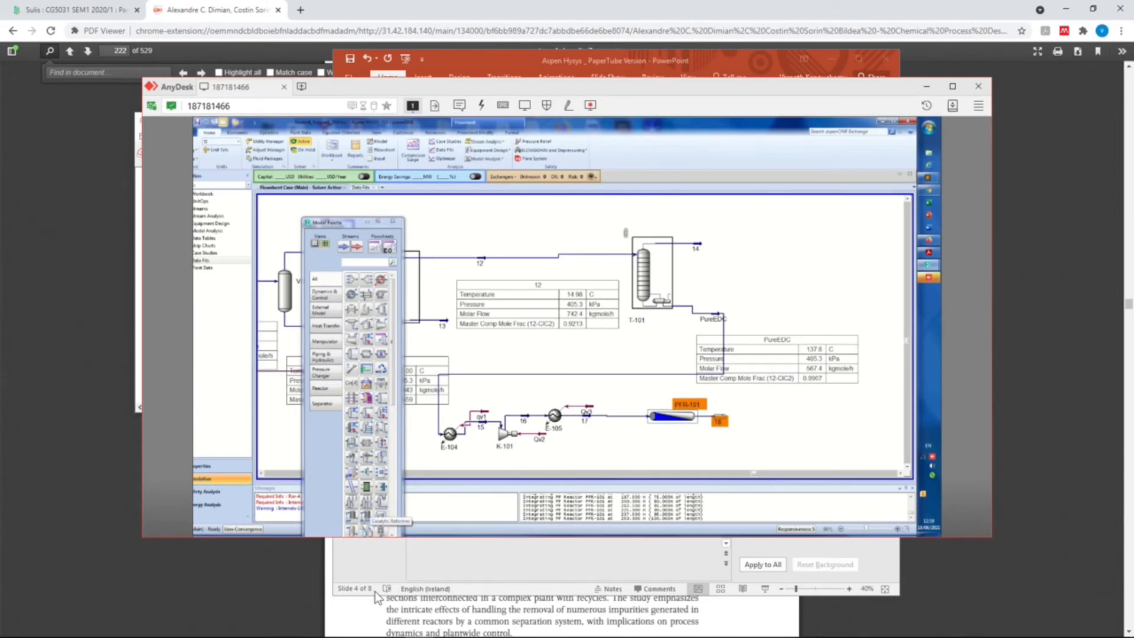
pyautogui.moveTo(444, 630)
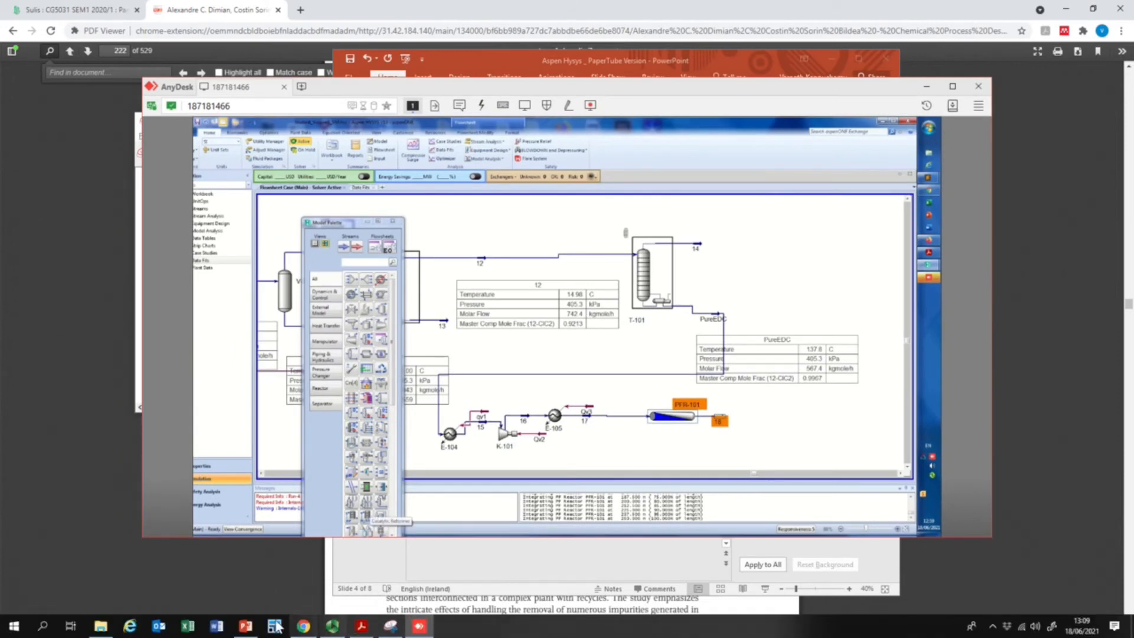
pyautogui.click(245, 626)
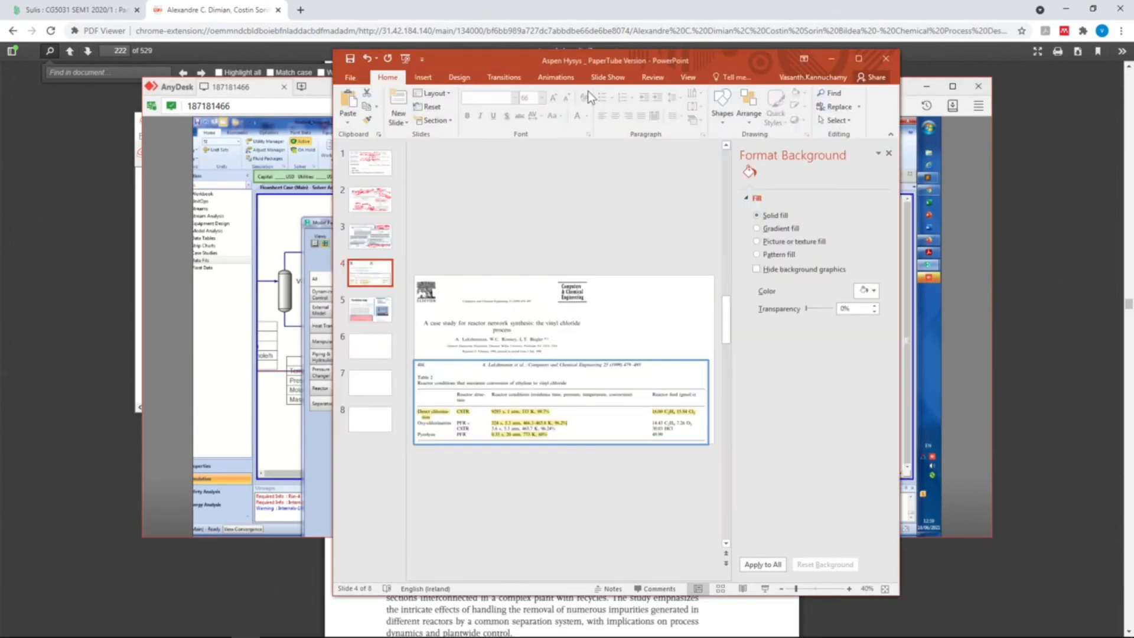
pyautogui.doubleClick(612, 61)
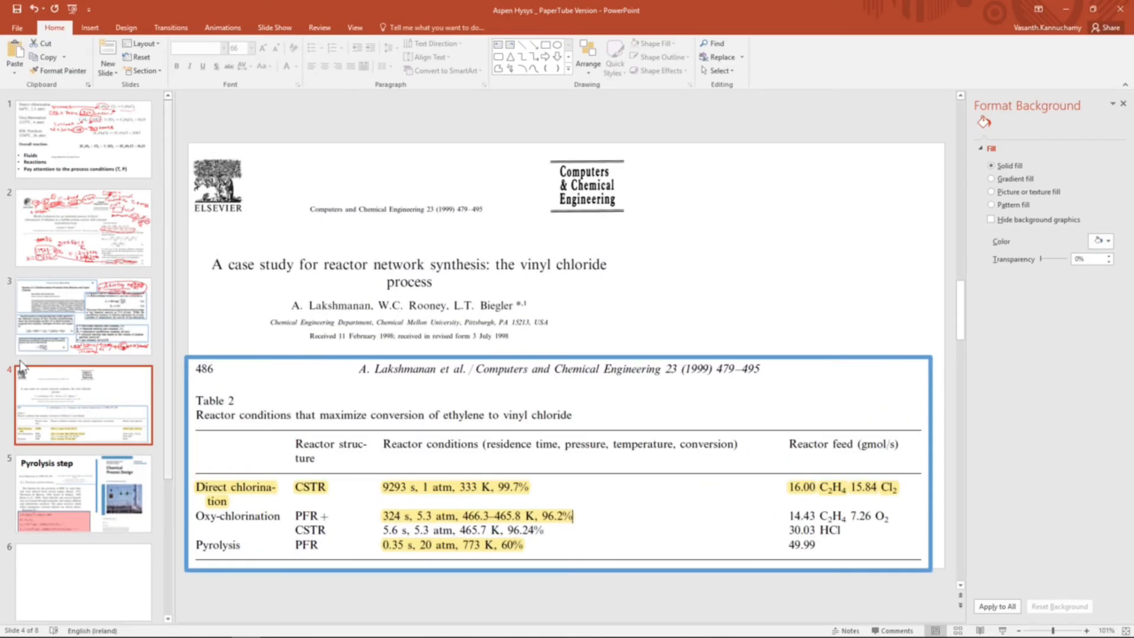
pyautogui.click(59, 487)
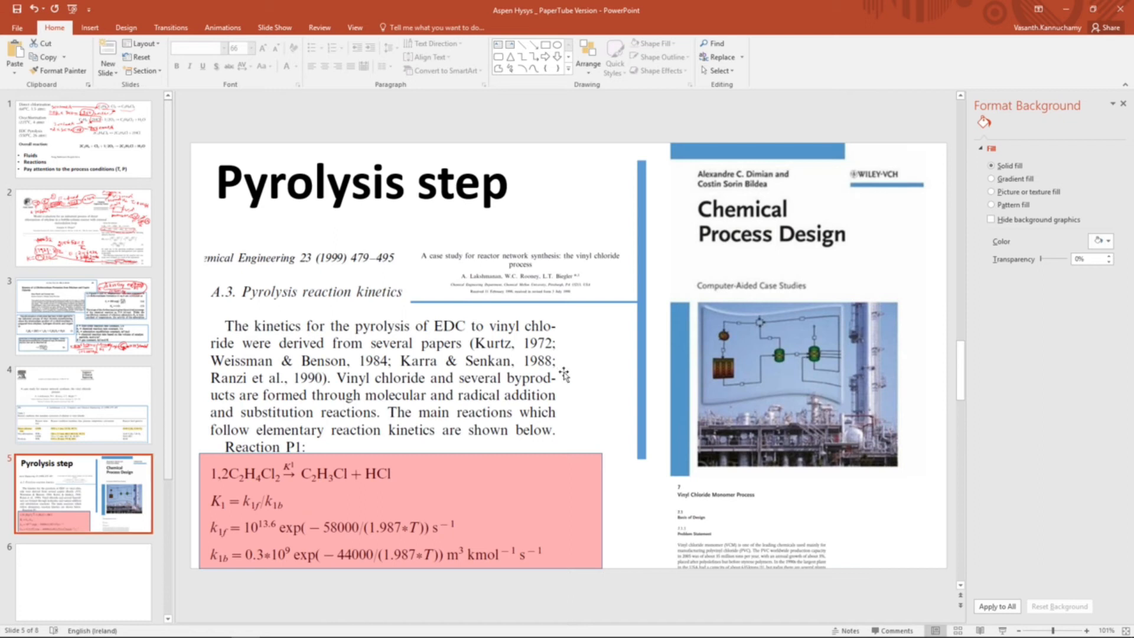
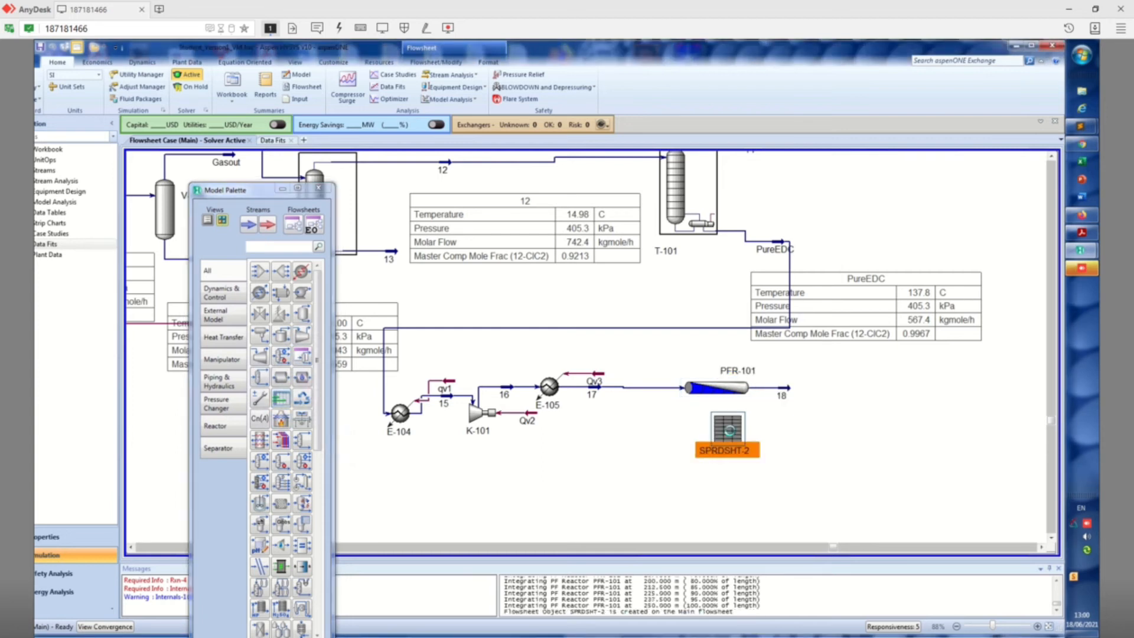
# In spreadsheet SPRDSHT-2, enter the labels Residence time of PFR, Flow rate, Volume and residence time in cells A1 to A4
pyautogui.doubleClick(728, 429)
pyautogui.click(236, 222)
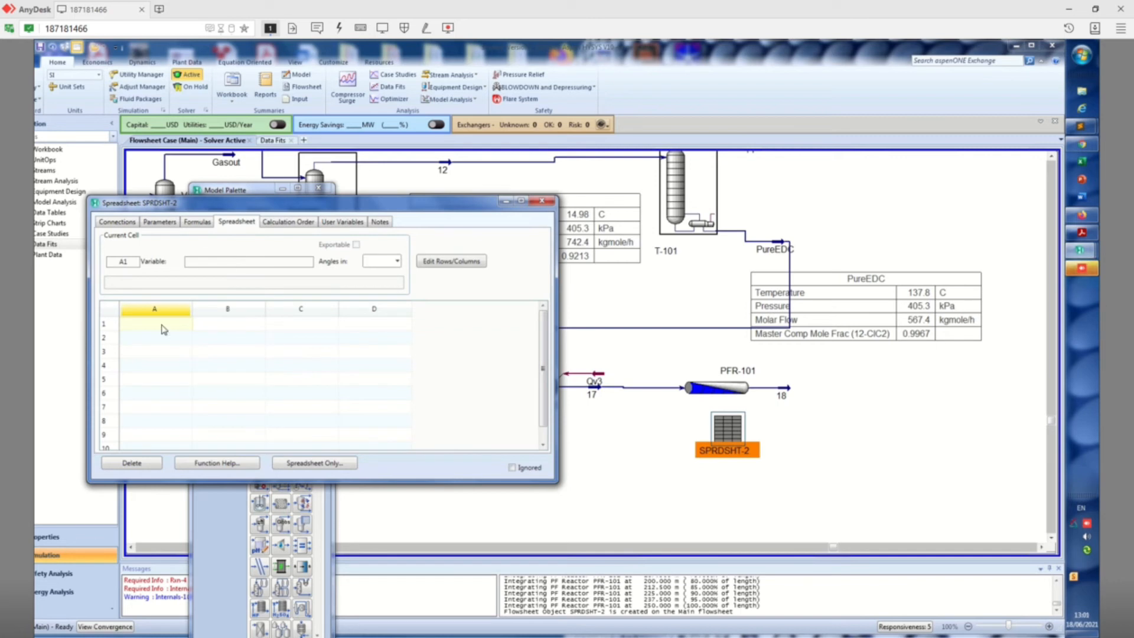
pyautogui.click(163, 329)
pyautogui.write('Residence time op')
pyautogui.press('BackSpace')
pyautogui.press('BackSpace')
pyautogui.press('BackSpace')
pyautogui.write('of PFR')
pyautogui.press('Return')
pyautogui.write('V')
pyautogui.press('Return')
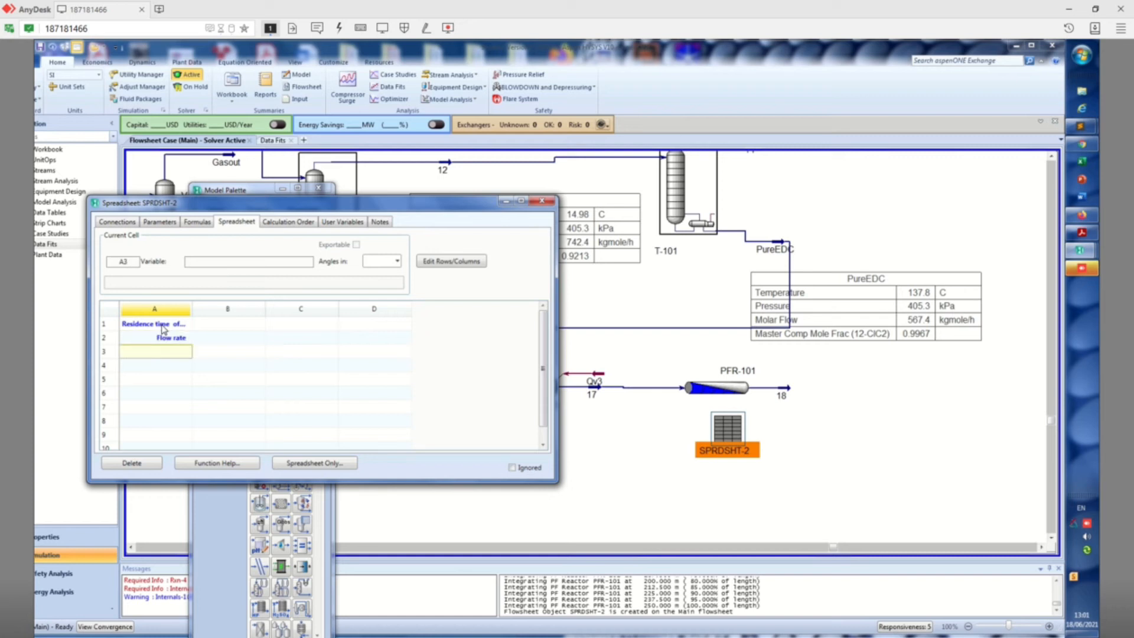
pyautogui.write('Volume')
pyautogui.press('Return')
pyautogui.write('tesidence time')
pyautogui.press('Return')
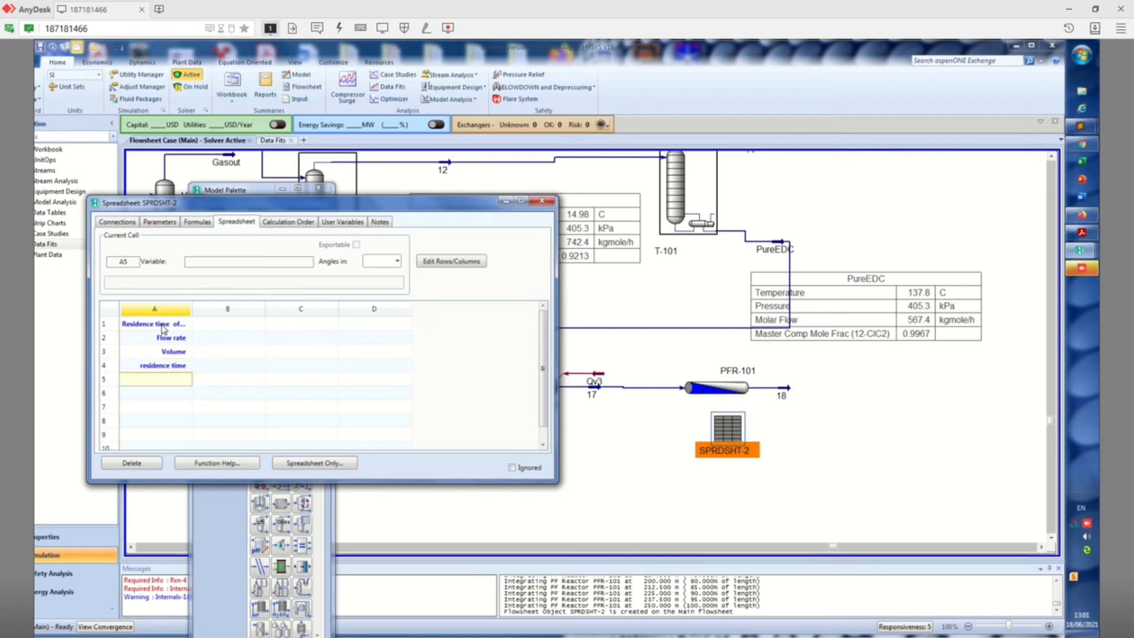
# Import the Actual Volume Flow of stream 17 into cell B2 beside the Flow rate label
pyautogui.click(215, 344)
pyautogui.rightClick(214, 344)
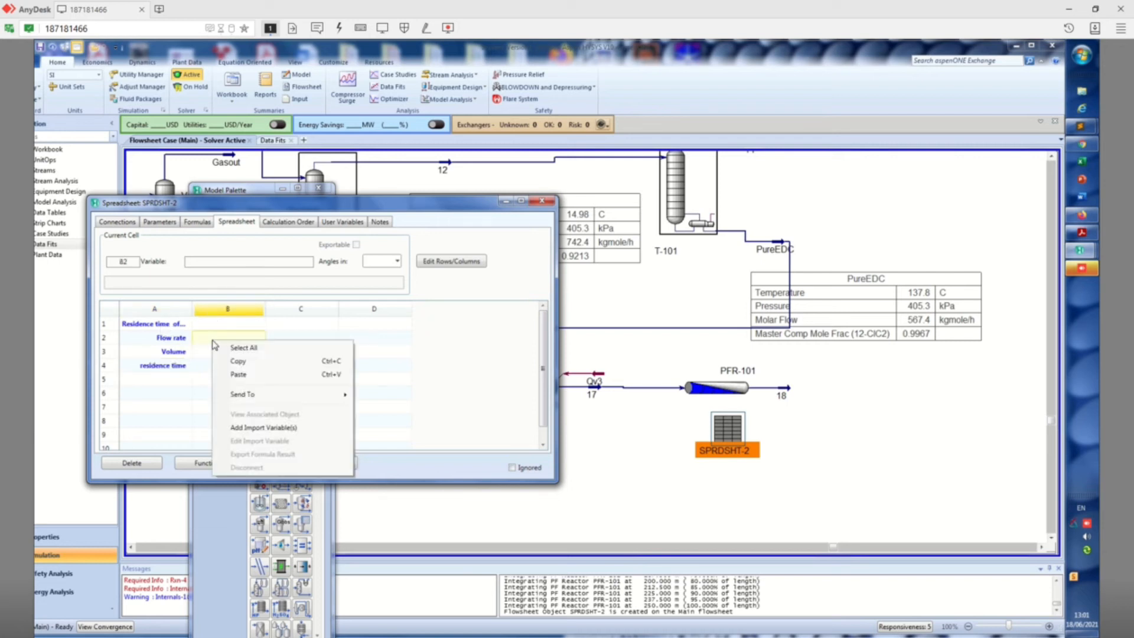
pyautogui.click(262, 427)
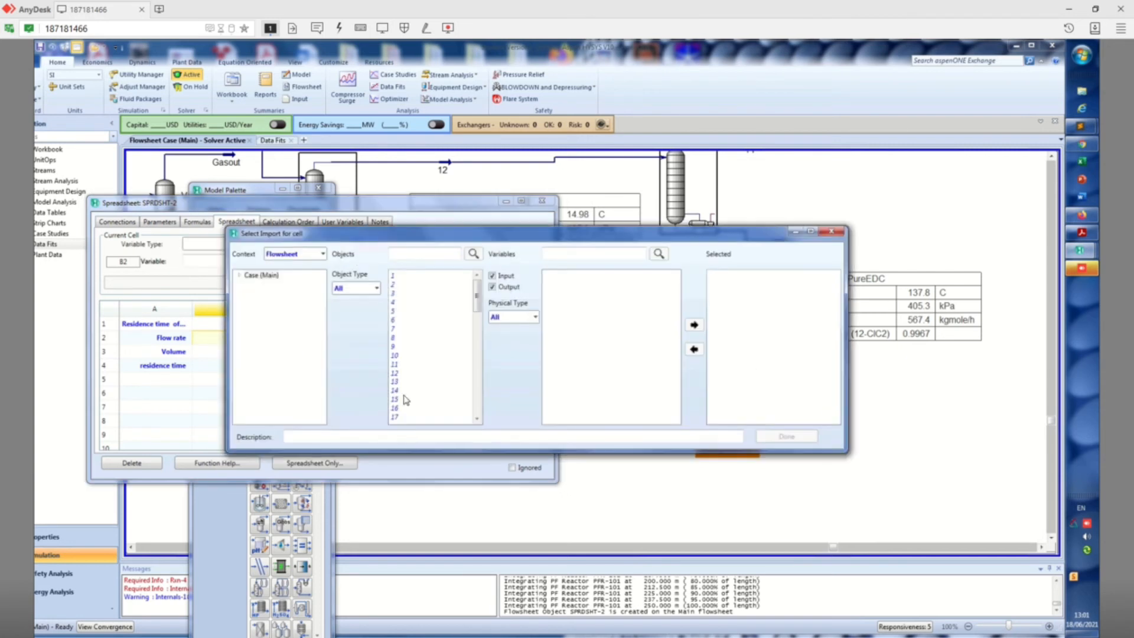
pyautogui.click(403, 417)
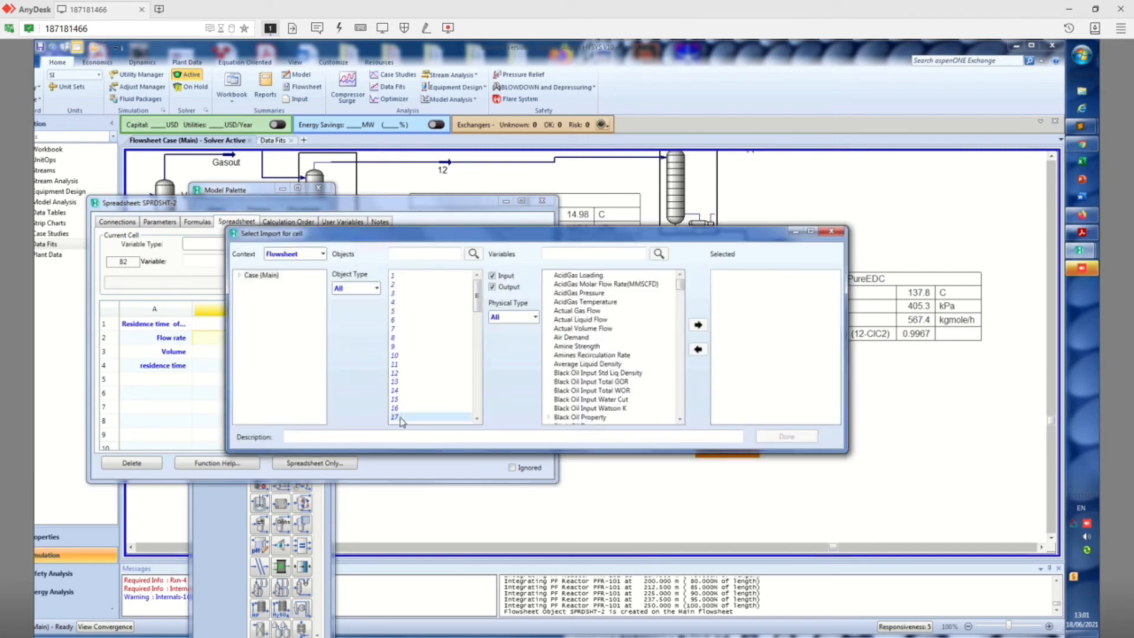
pyautogui.click(604, 328)
pyautogui.click(704, 327)
pyautogui.click(786, 437)
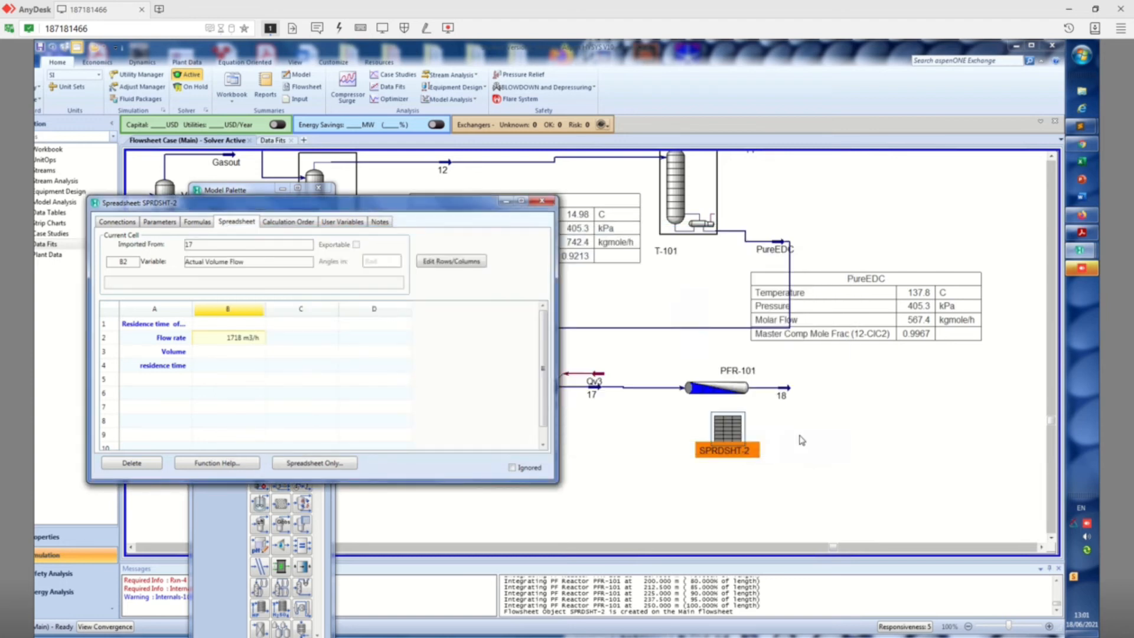
pyautogui.click(232, 350)
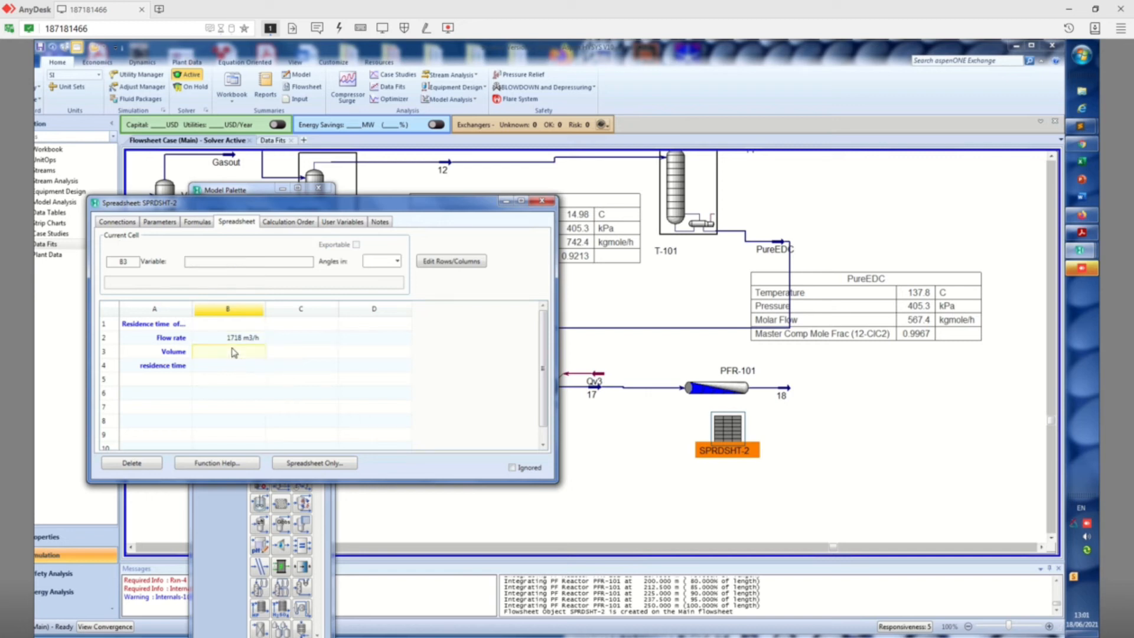
pyautogui.rightClick(233, 353)
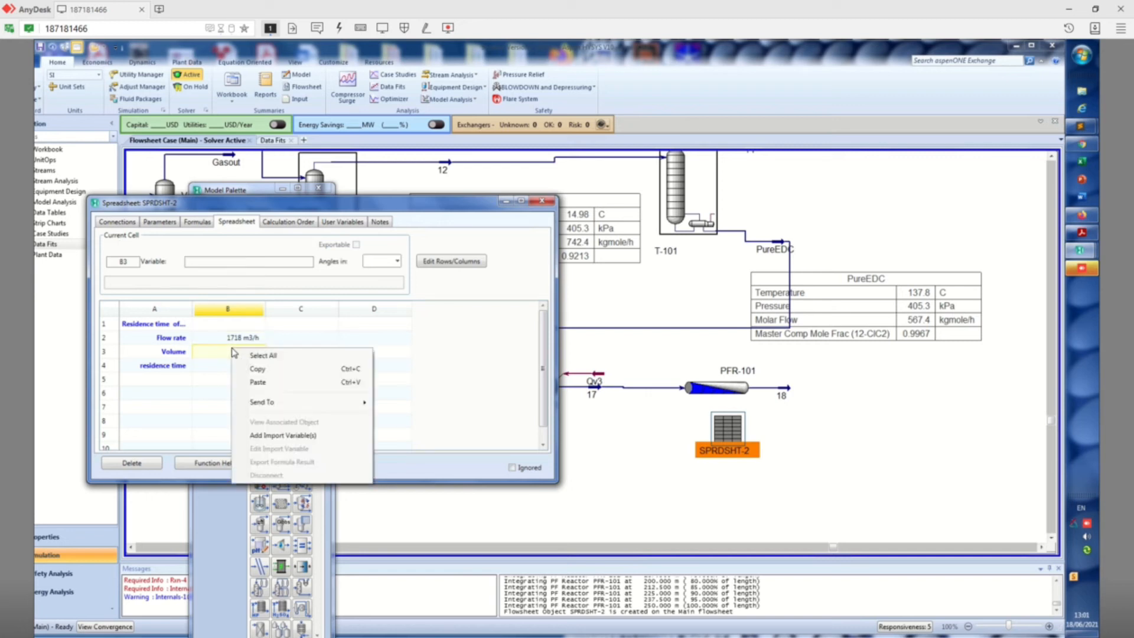
pyautogui.click(299, 440)
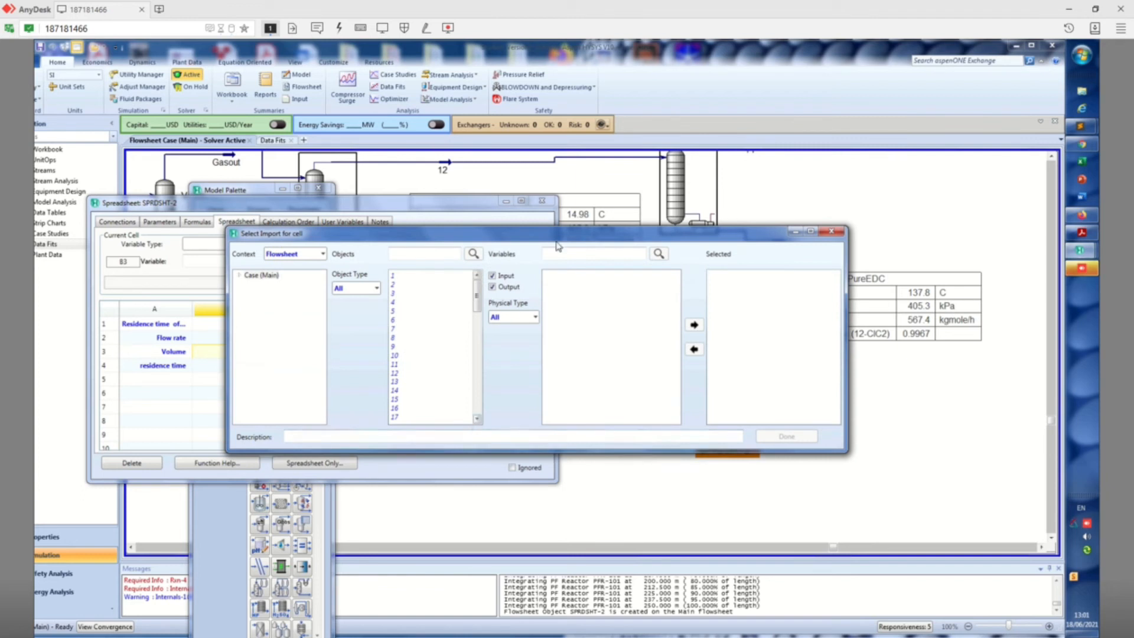
pyautogui.moveTo(570, 240); pyautogui.dragTo(495, 104)
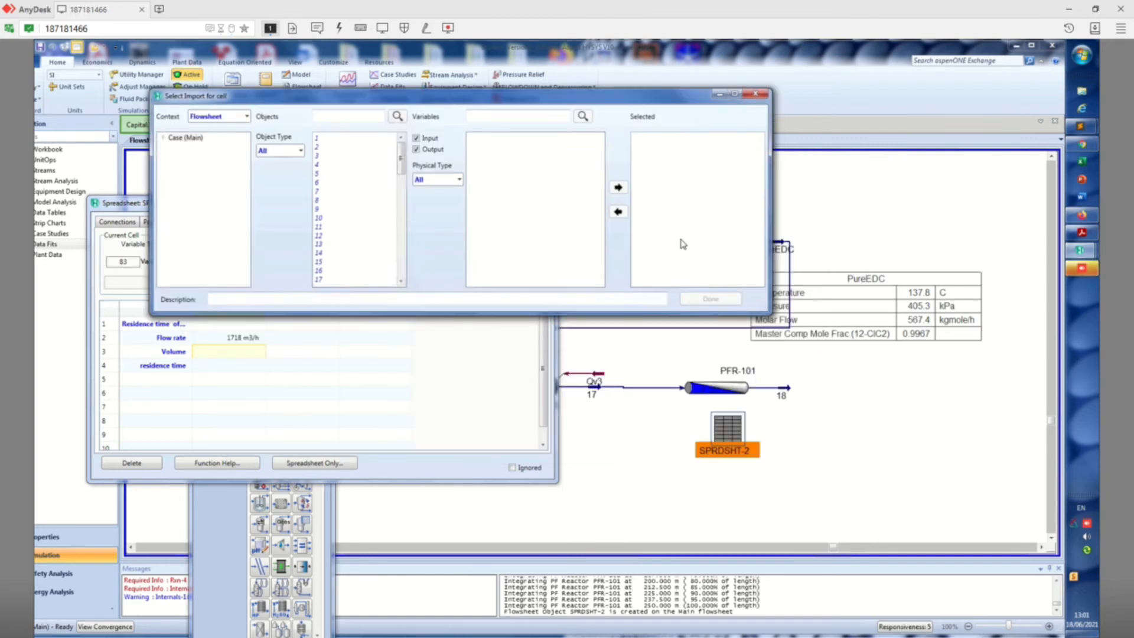
pyautogui.click(401, 265)
pyautogui.click(401, 265)
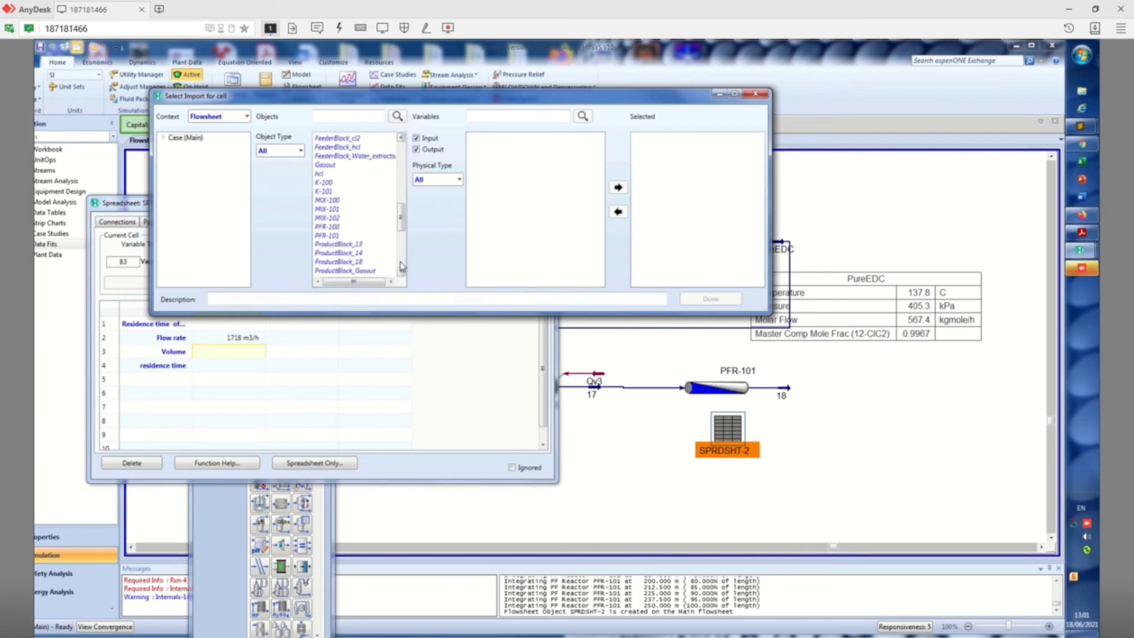
pyautogui.click(400, 263)
pyautogui.moveTo(402, 257); pyautogui.dragTo(407, 271)
pyautogui.scroll(5, 364, 227)
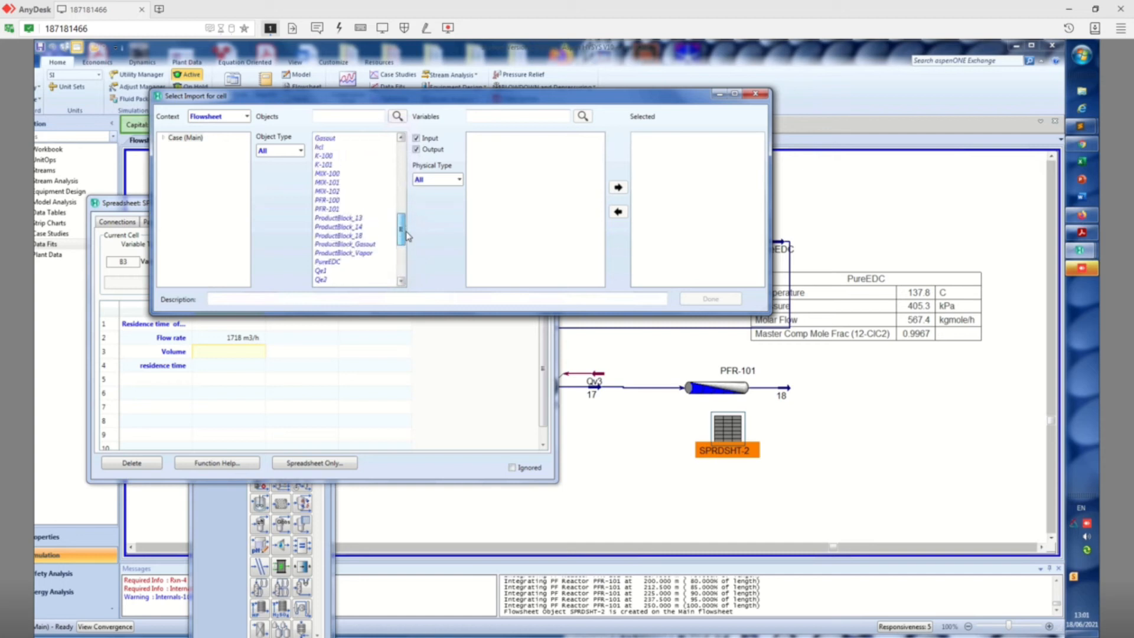
pyautogui.click(347, 209)
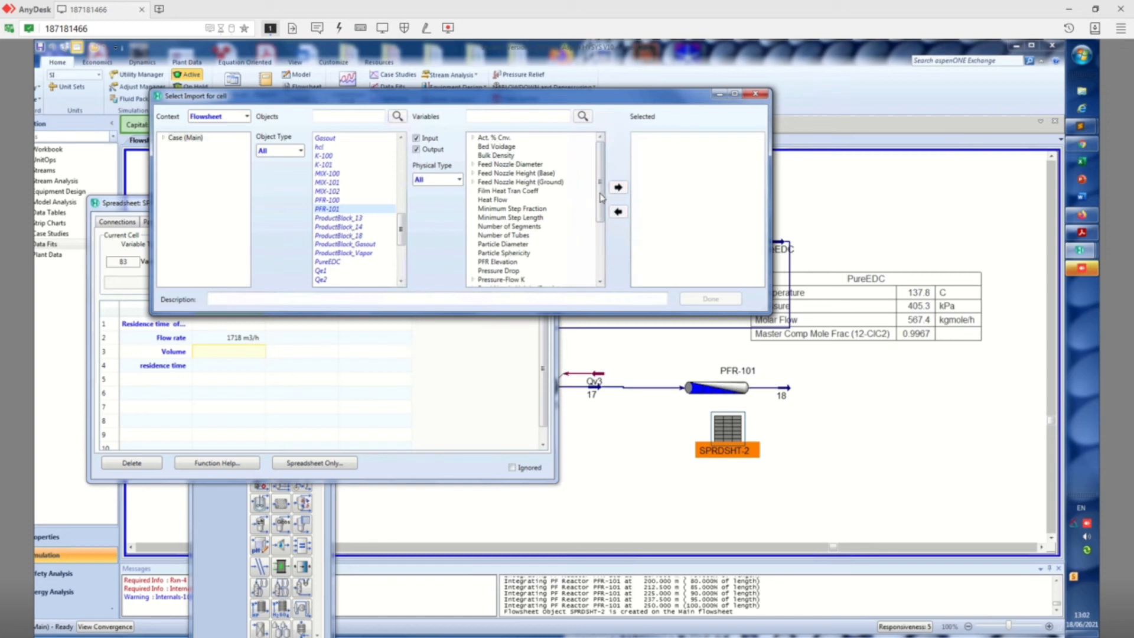
pyautogui.moveTo(601, 198); pyautogui.dragTo(601, 235)
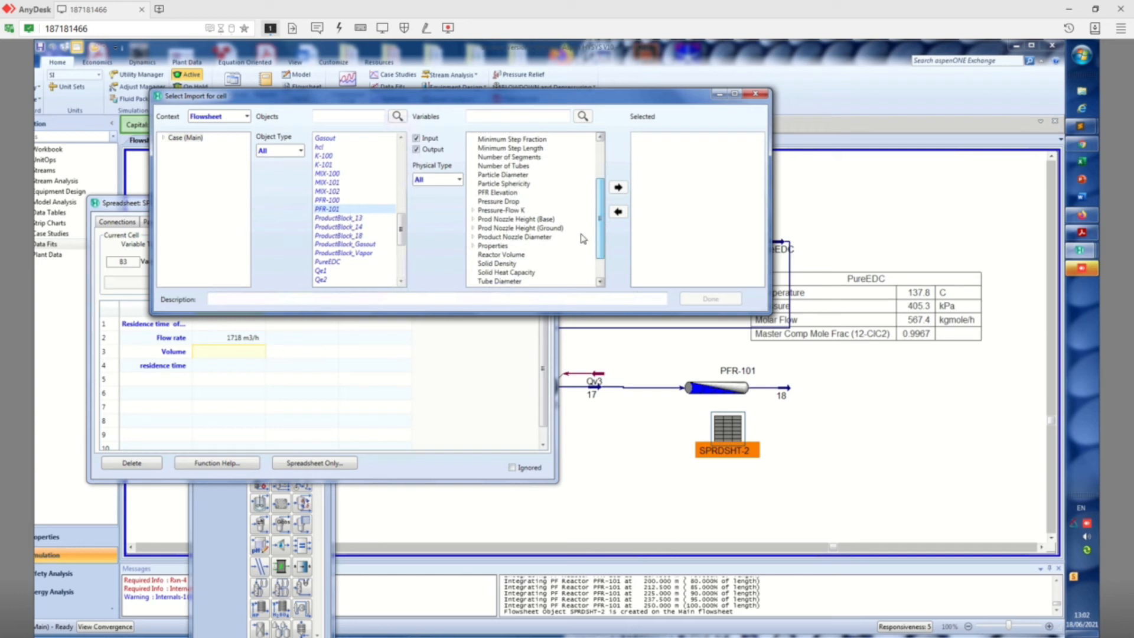
pyautogui.click(501, 254)
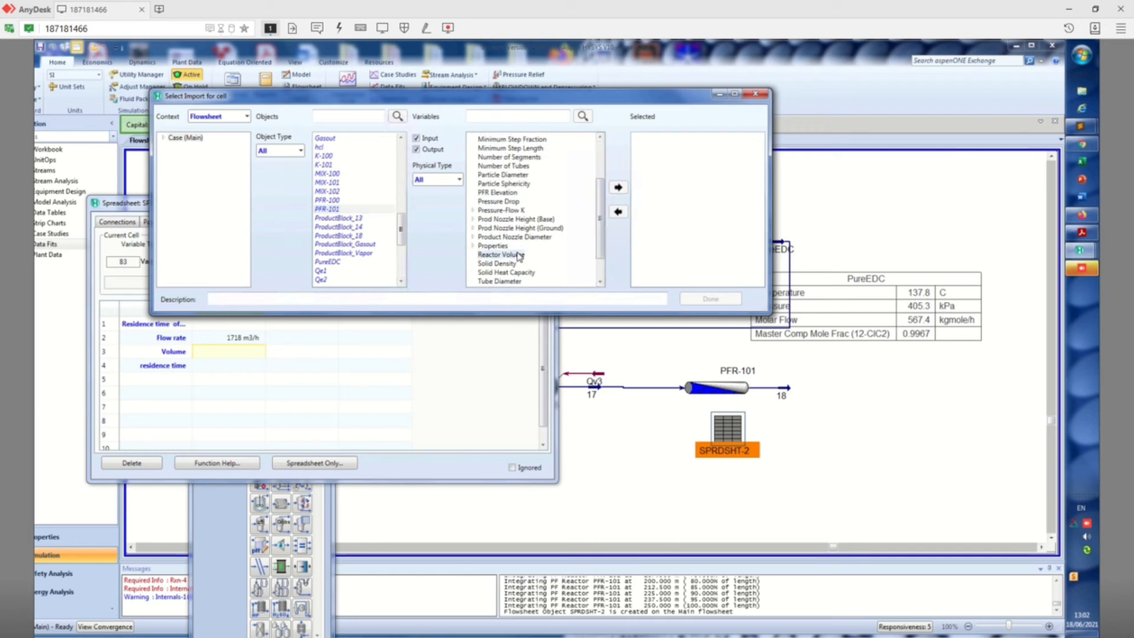
pyautogui.click(618, 188)
pyautogui.click(759, 98)
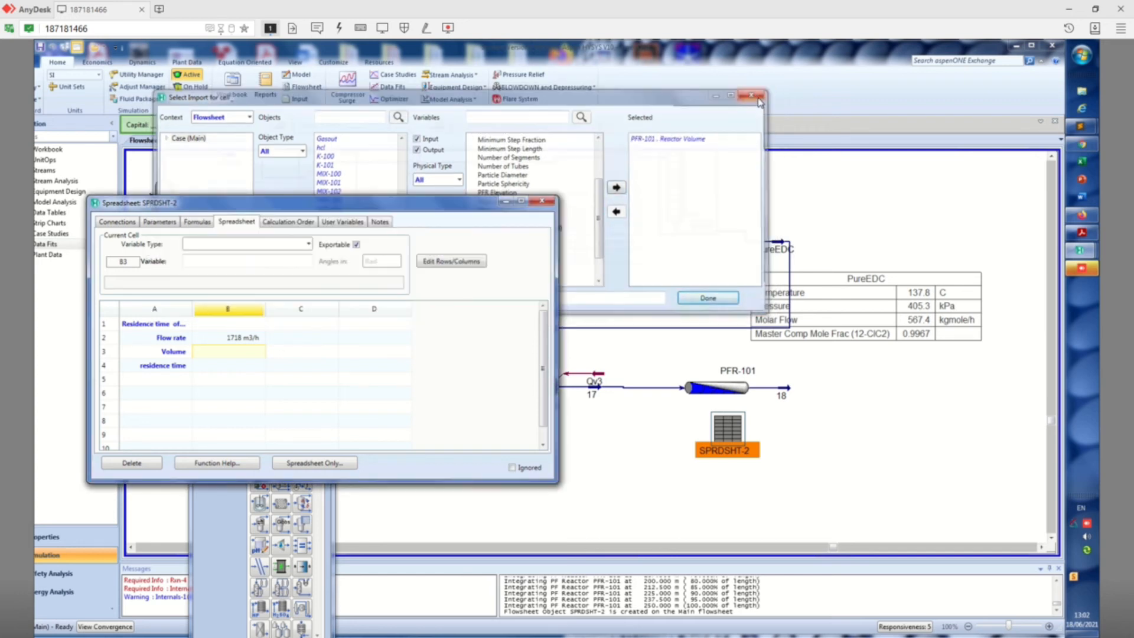
# Import the Reactor Volume of PFR-101 into cell B3 beside the Volume label
pyautogui.rightClick(246, 363)
pyautogui.click(300, 443)
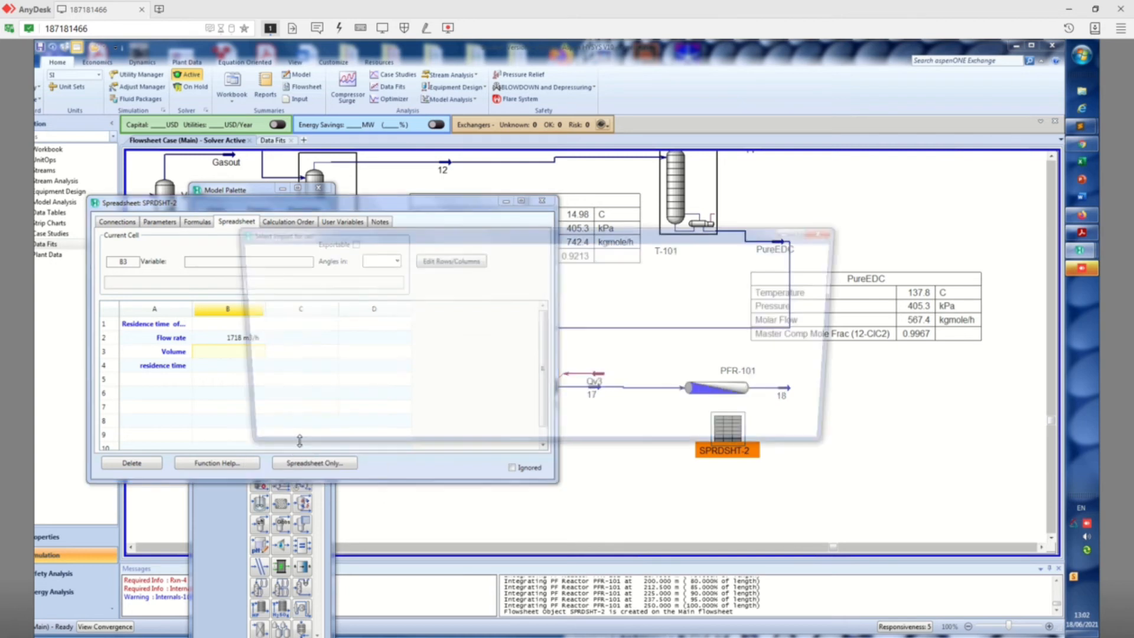
pyautogui.scroll(-5, 478, 406)
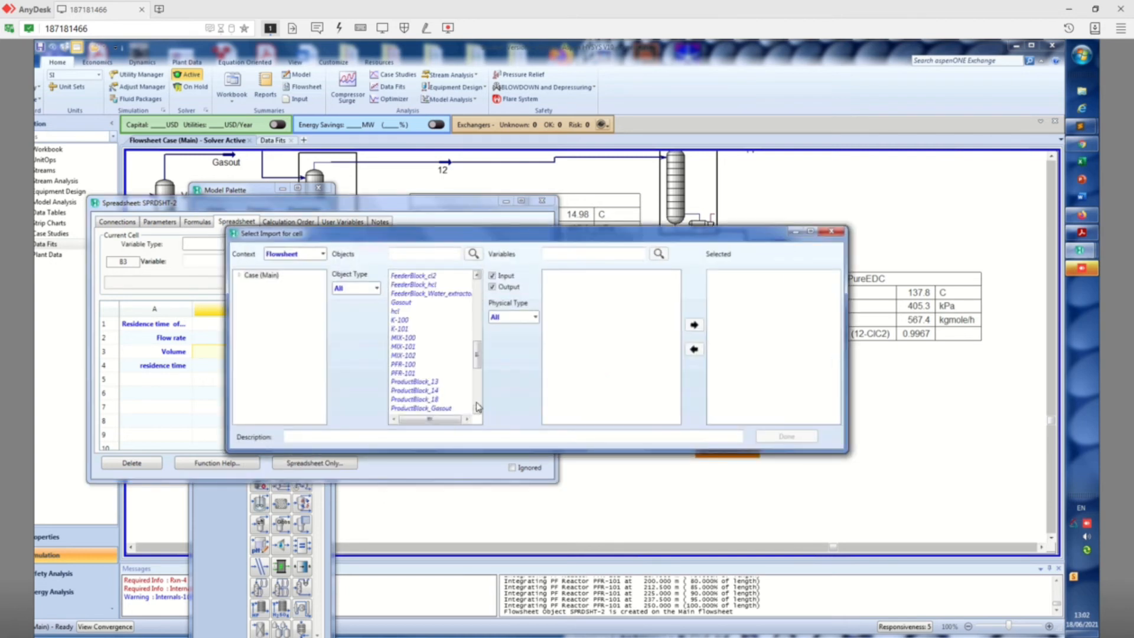
pyautogui.click(417, 373)
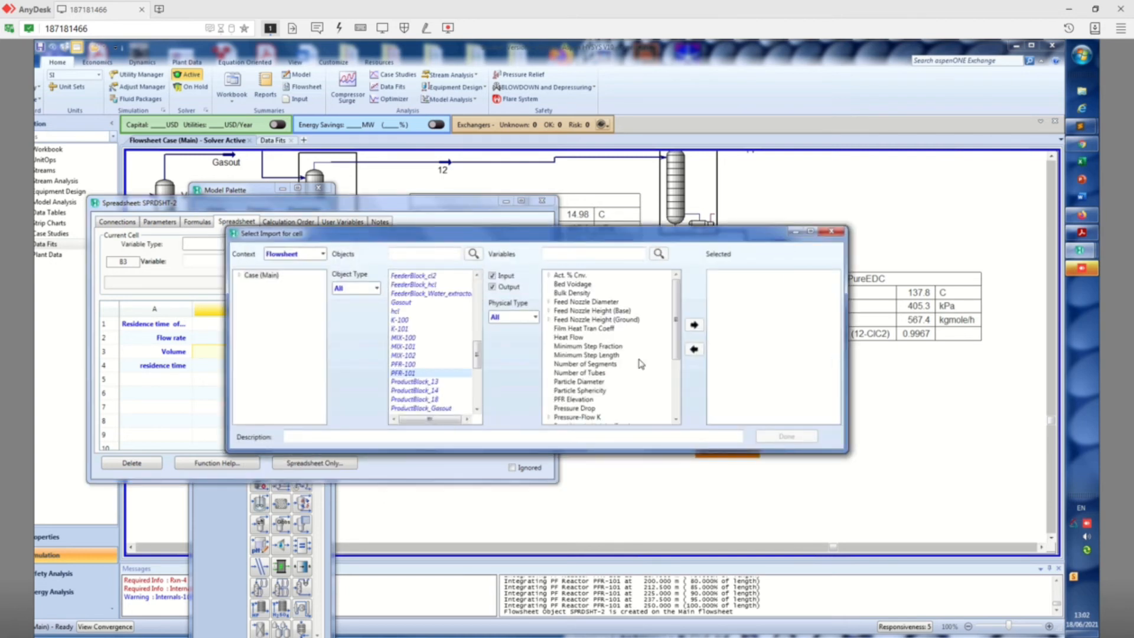
pyautogui.moveTo(677, 334); pyautogui.dragTo(679, 407)
pyautogui.click(601, 358)
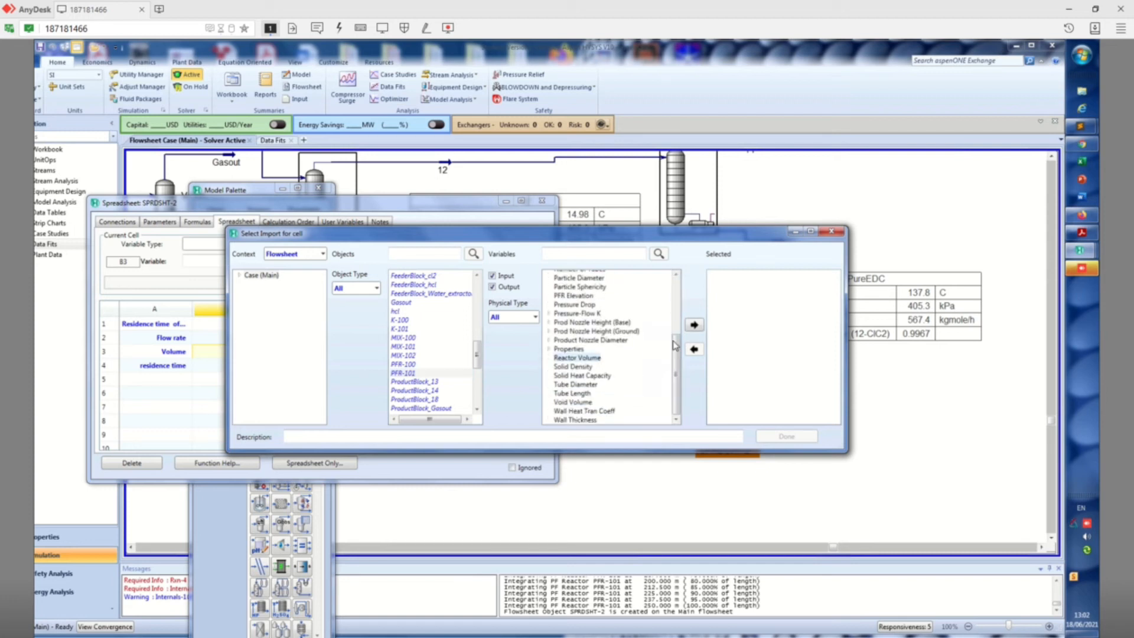
pyautogui.click(694, 324)
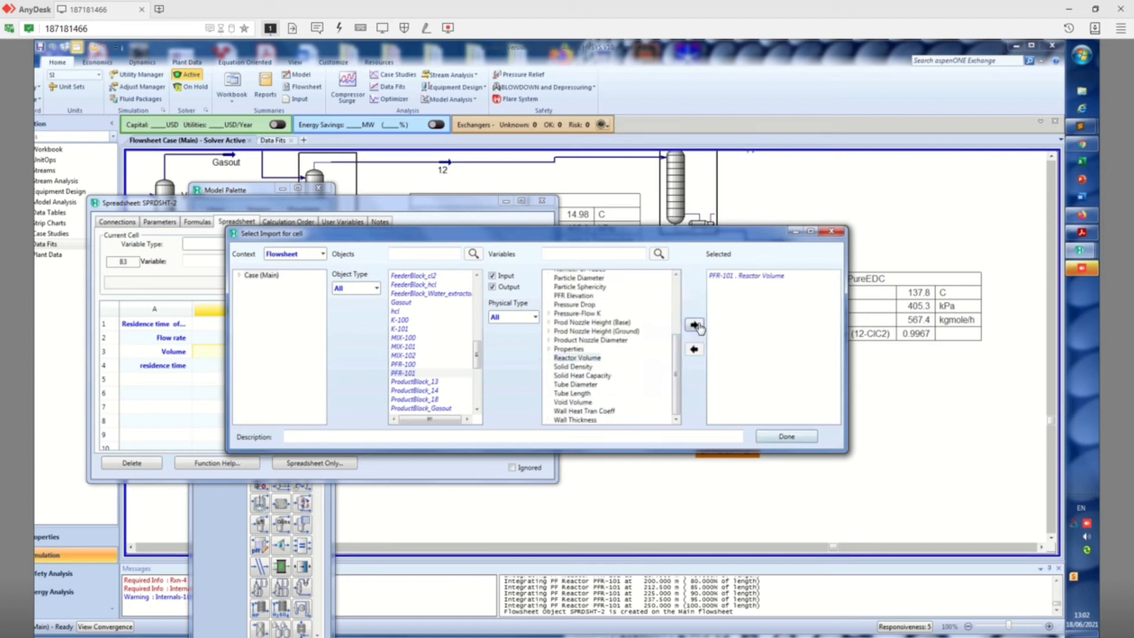
pyautogui.click(789, 437)
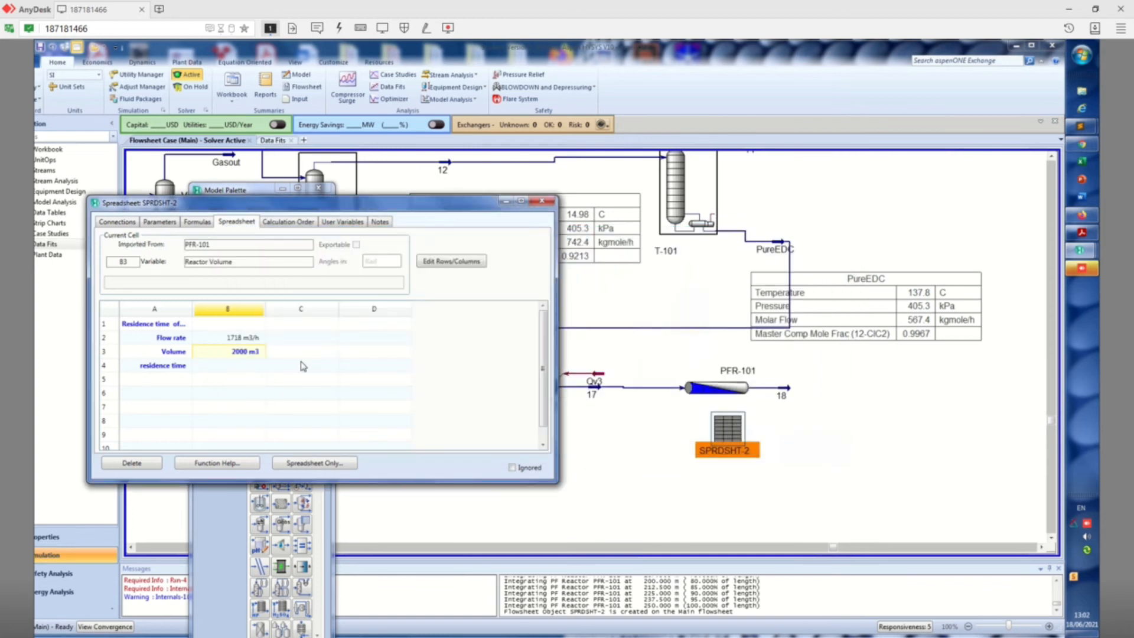
# Calculate the residence time in cell B4 with the formula =B3/B2 and close the spreadsheet window
pyautogui.click(253, 367)
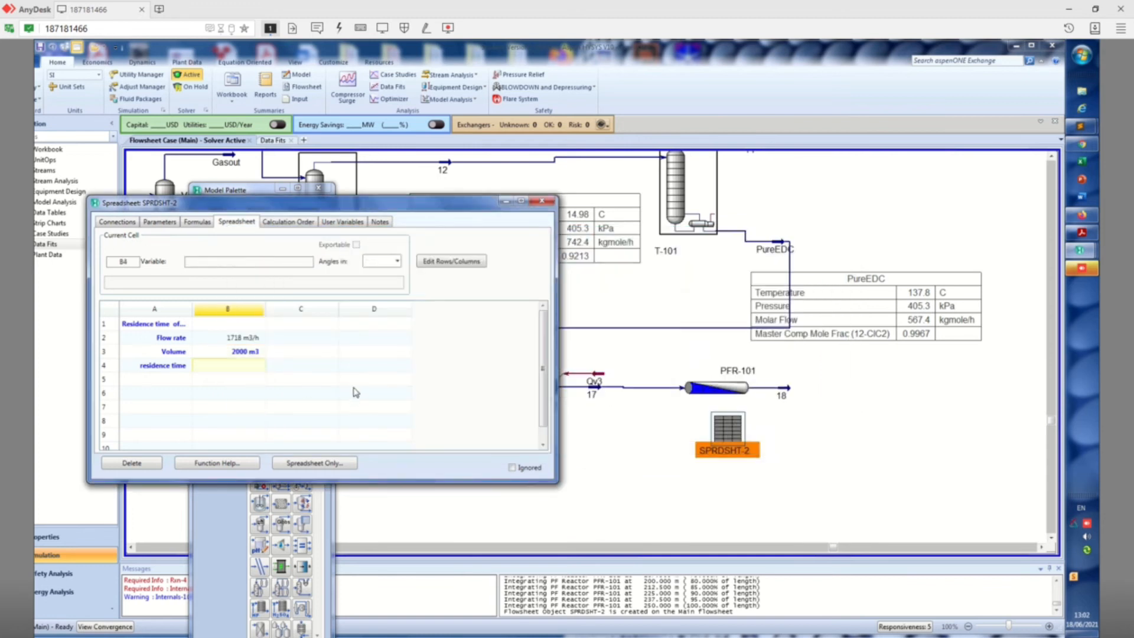
pyautogui.write('=')
pyautogui.click(243, 357)
pyautogui.click(243, 366)
pyautogui.doubleClick(243, 366)
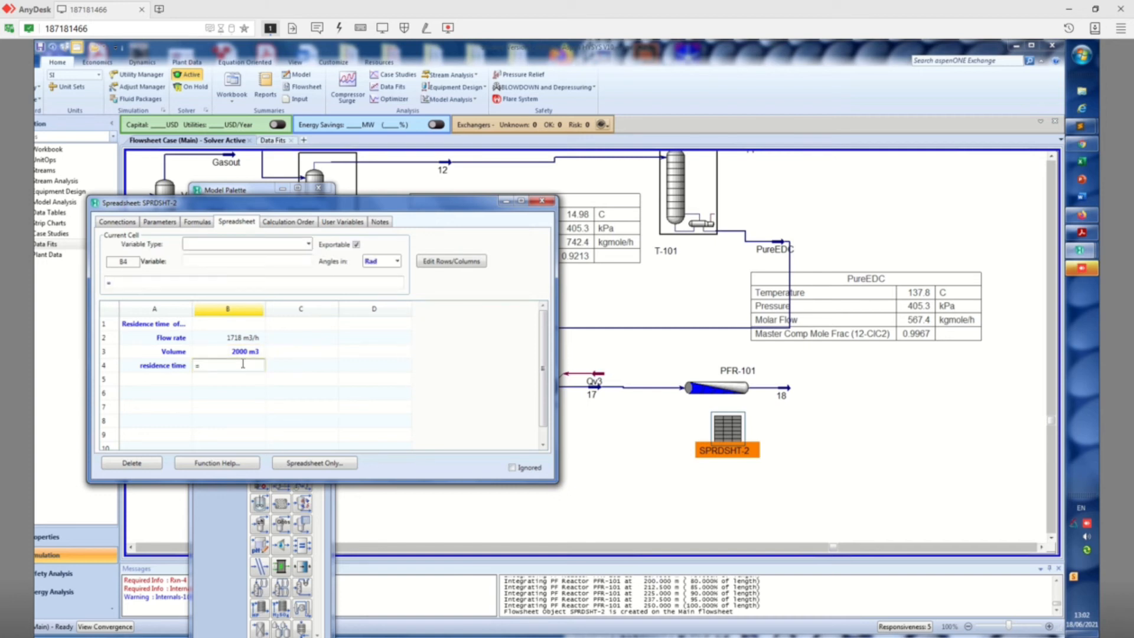
pyautogui.write('B3/b2')
pyautogui.press('Return')
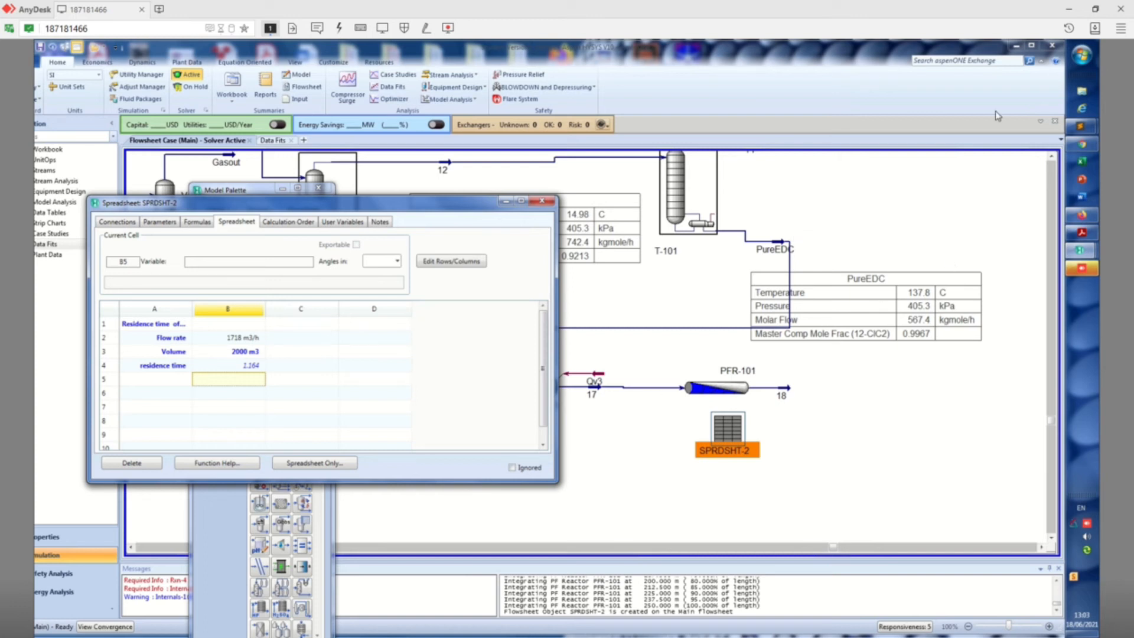
pyautogui.click(1030, 46)
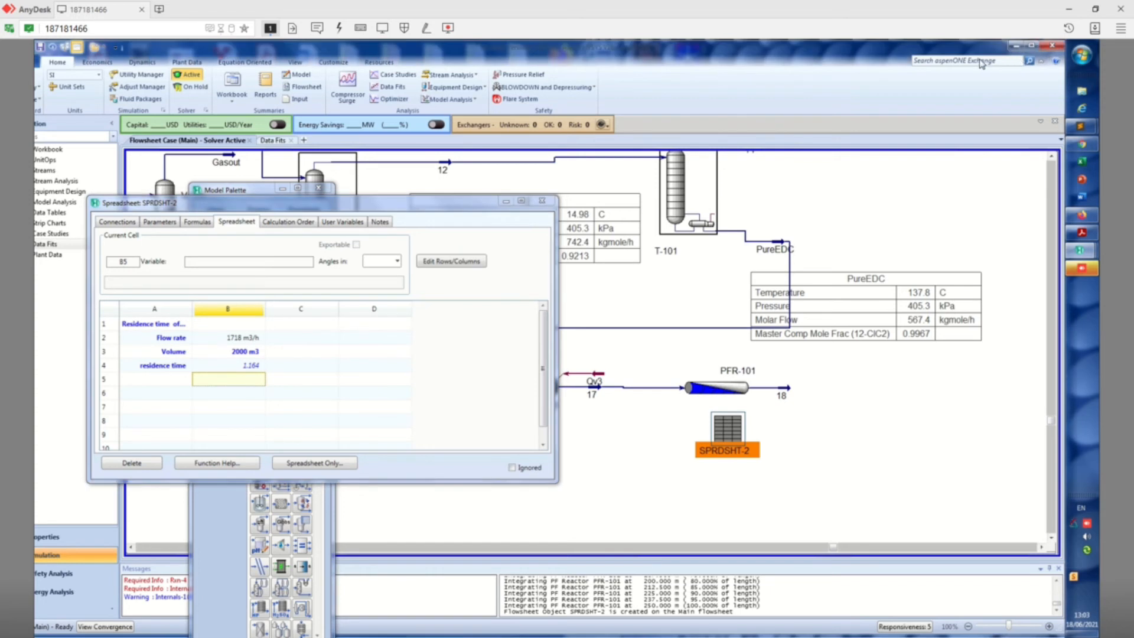
pyautogui.click(545, 203)
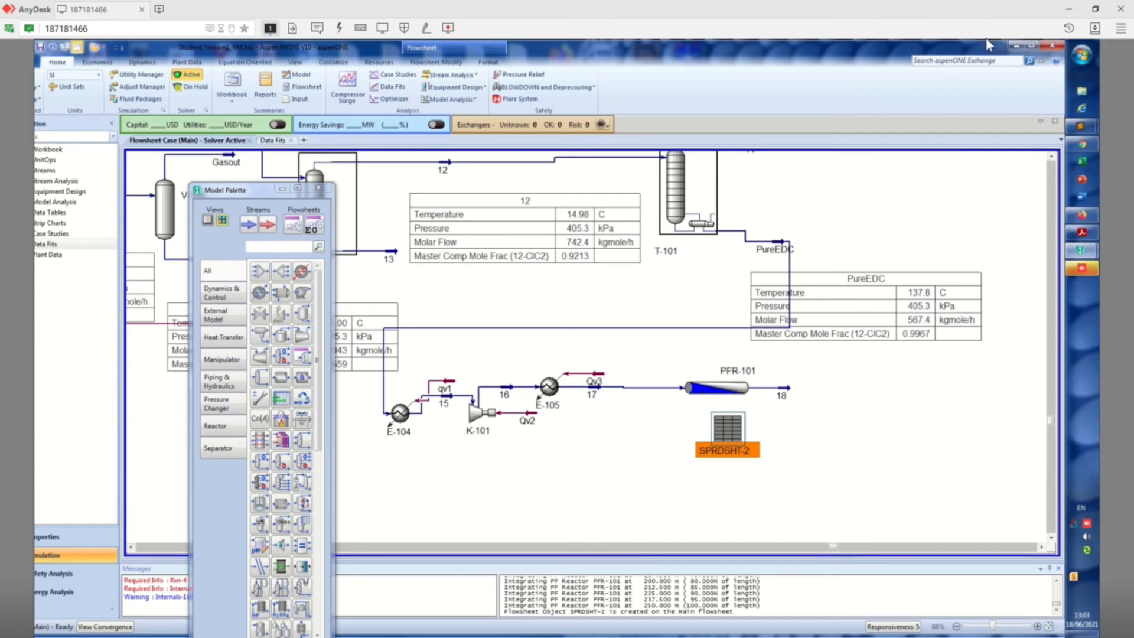
# Switch to the Aspen Hysys PowerPoint presentation and check the published pyrolysis PFR conditions in Table 2
pyautogui.click(1092, 10)
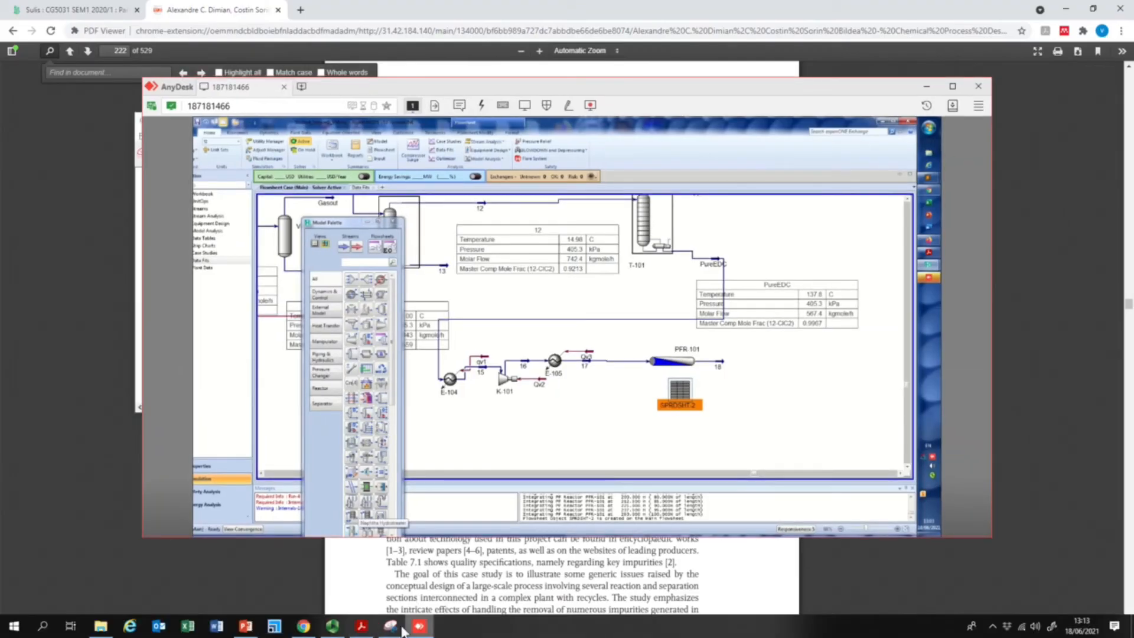
pyautogui.click(245, 625)
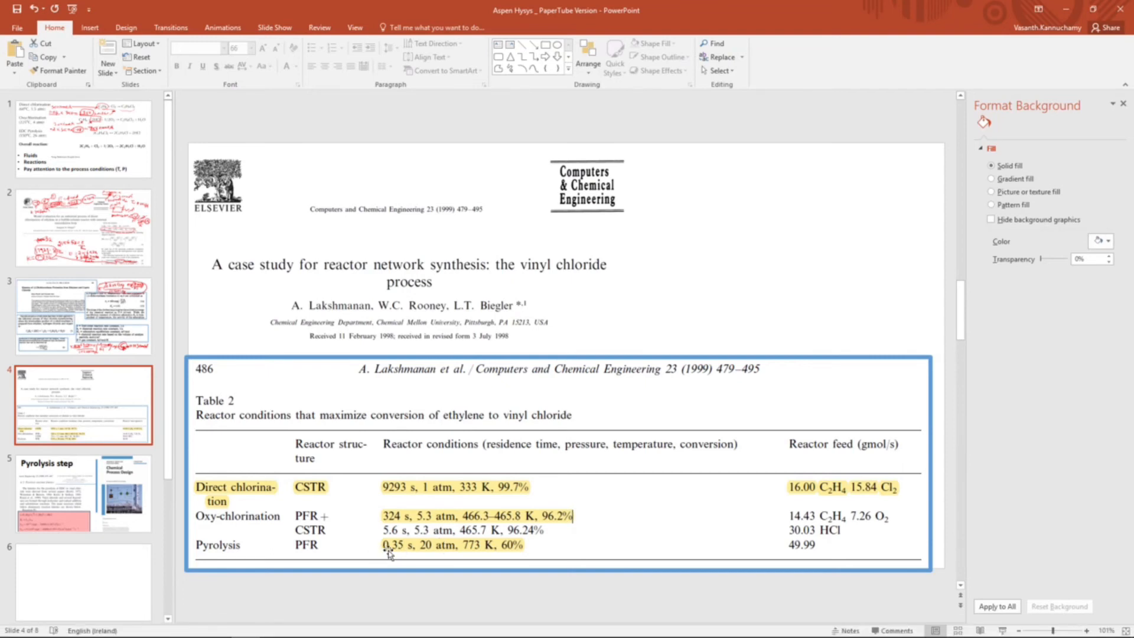
pyautogui.moveTo(381, 635)
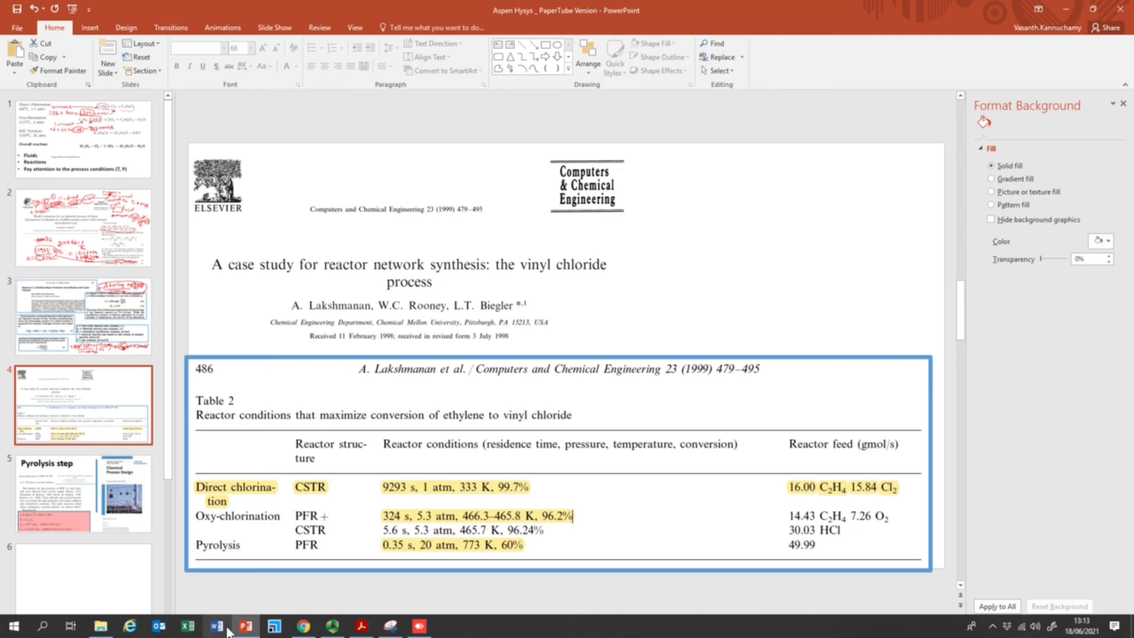
pyautogui.click(303, 626)
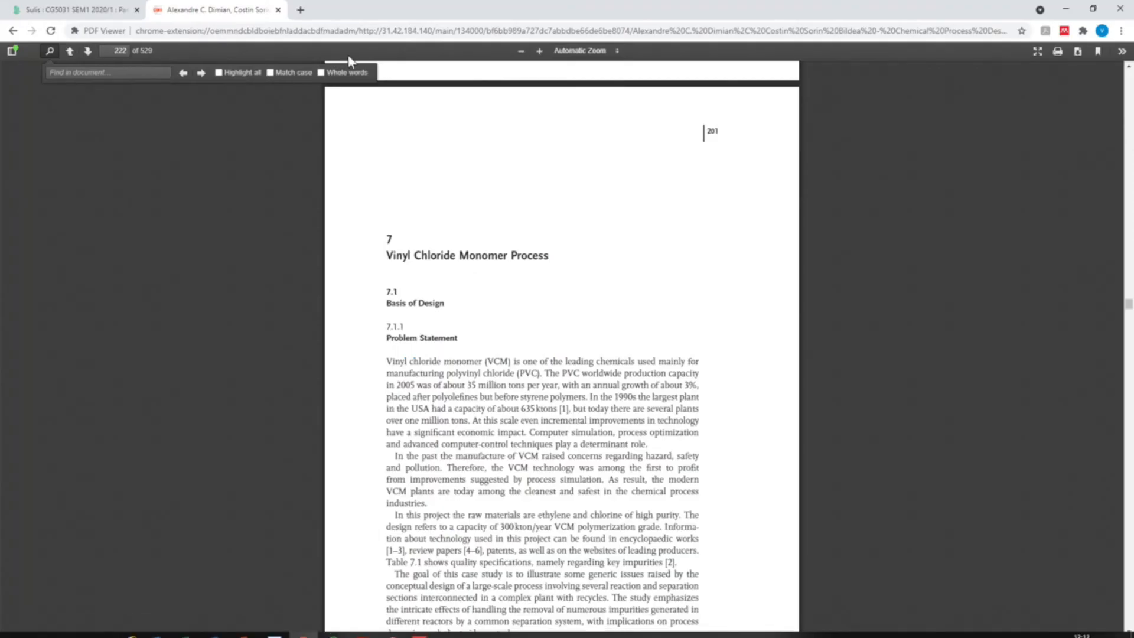
pyautogui.click(246, 625)
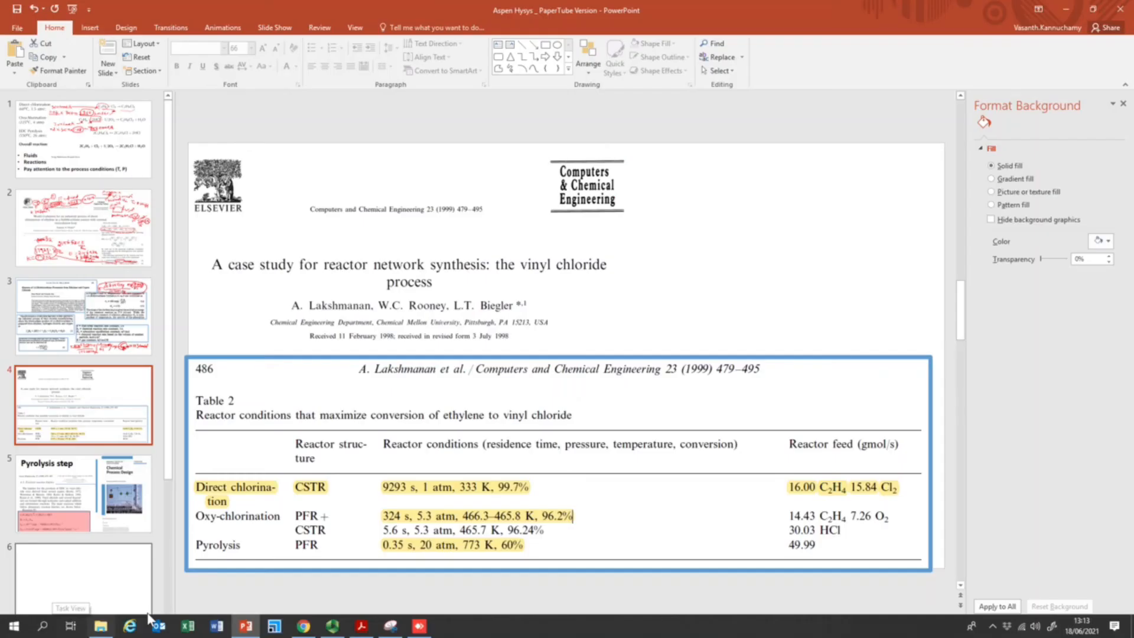
# Open a blank Excel workbook and enter the column headings h in cell A7 and s in cell B7
pyautogui.click(189, 627)
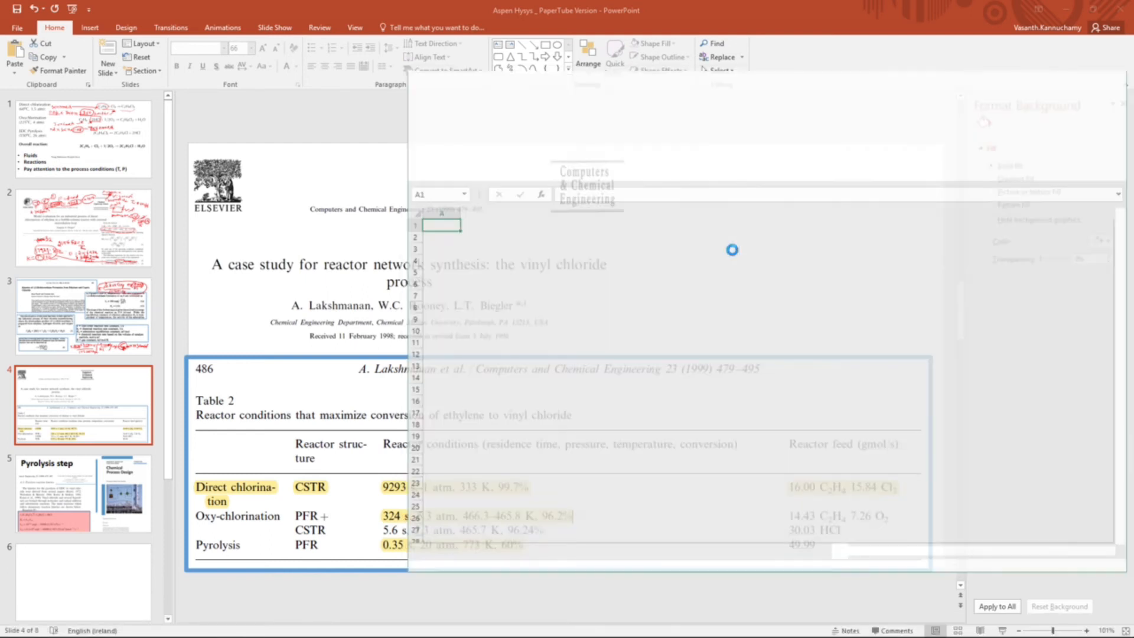
pyautogui.click(732, 248)
pyautogui.click(451, 297)
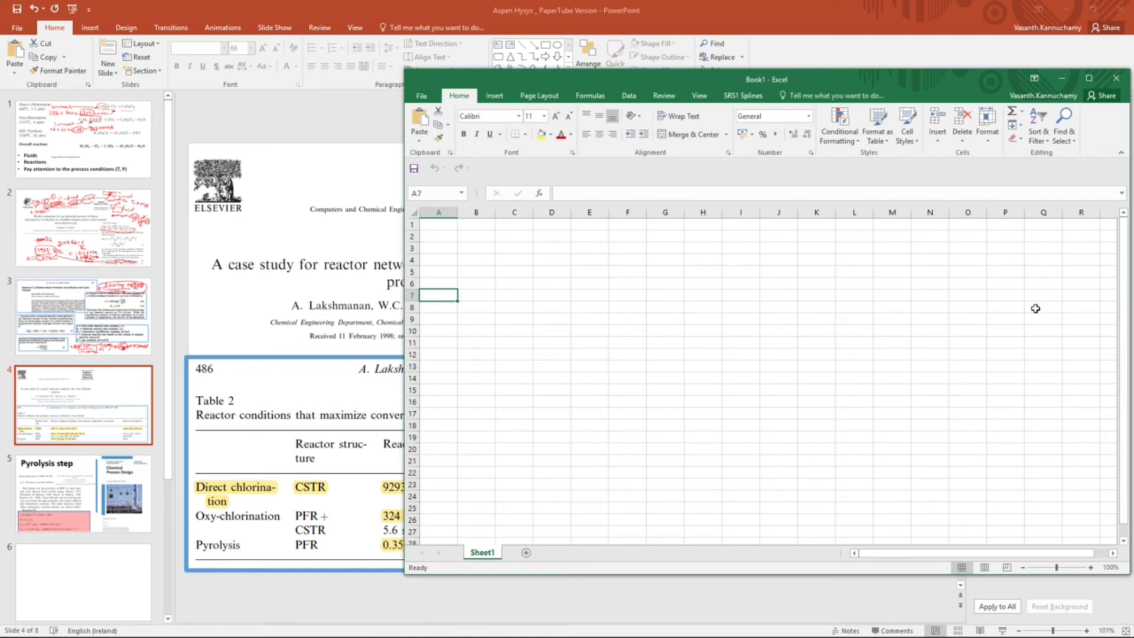
pyautogui.write('h')
pyautogui.press('Tab')
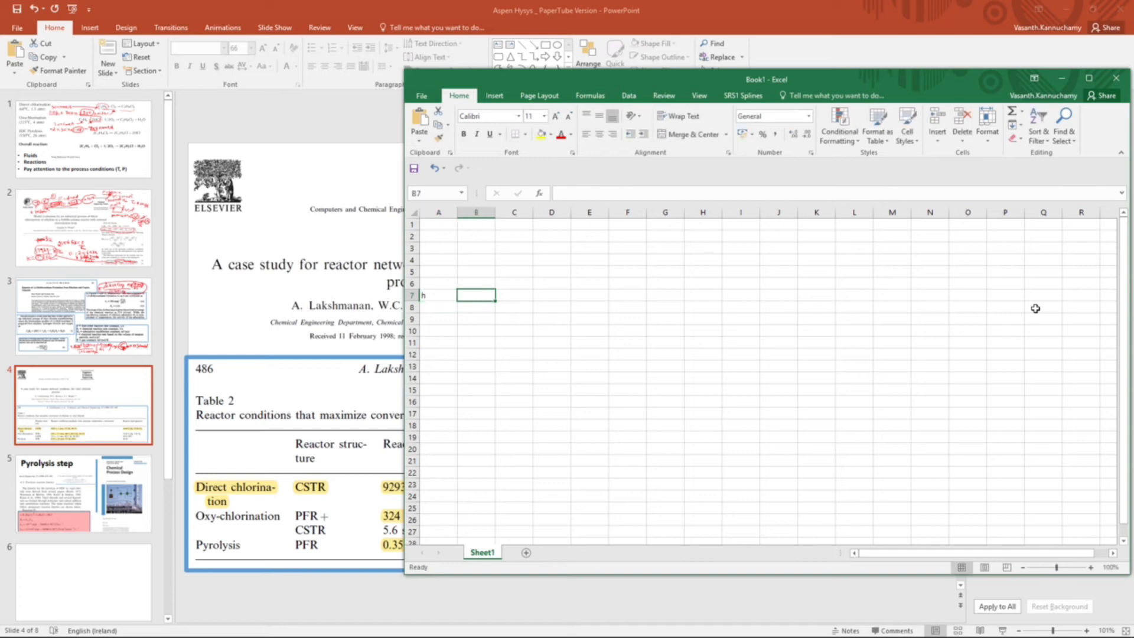
pyautogui.write('s')
pyautogui.press('Return')
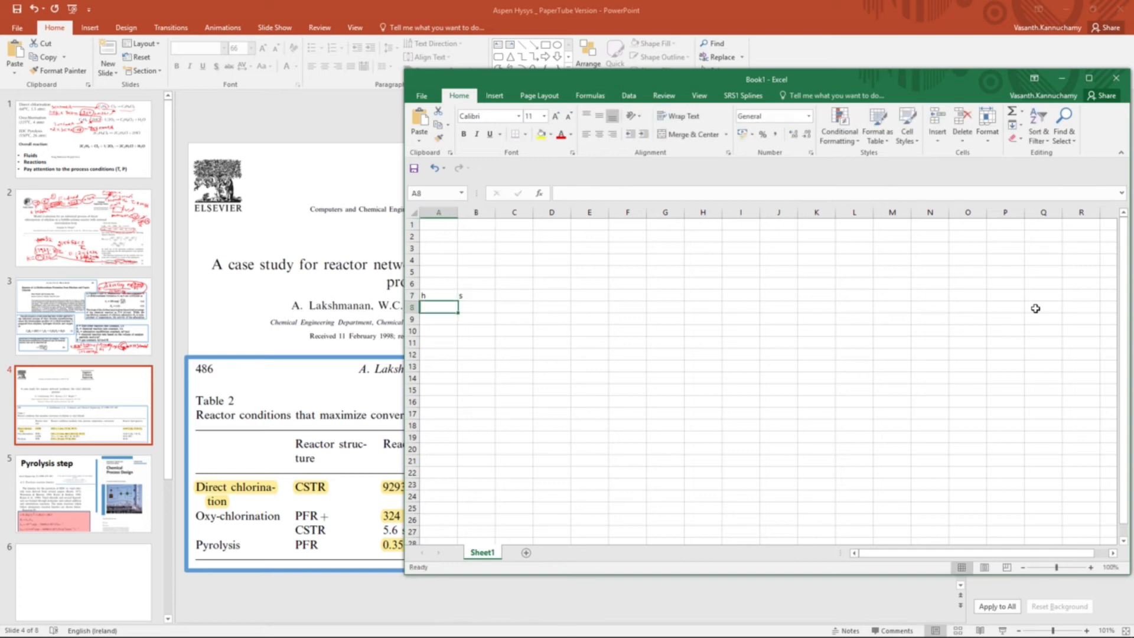
# Enter the hour-to-second equivalence below the headings, with 1 in cell A8 and =3600 in cell B8
pyautogui.write('1')
pyautogui.press('Tab')
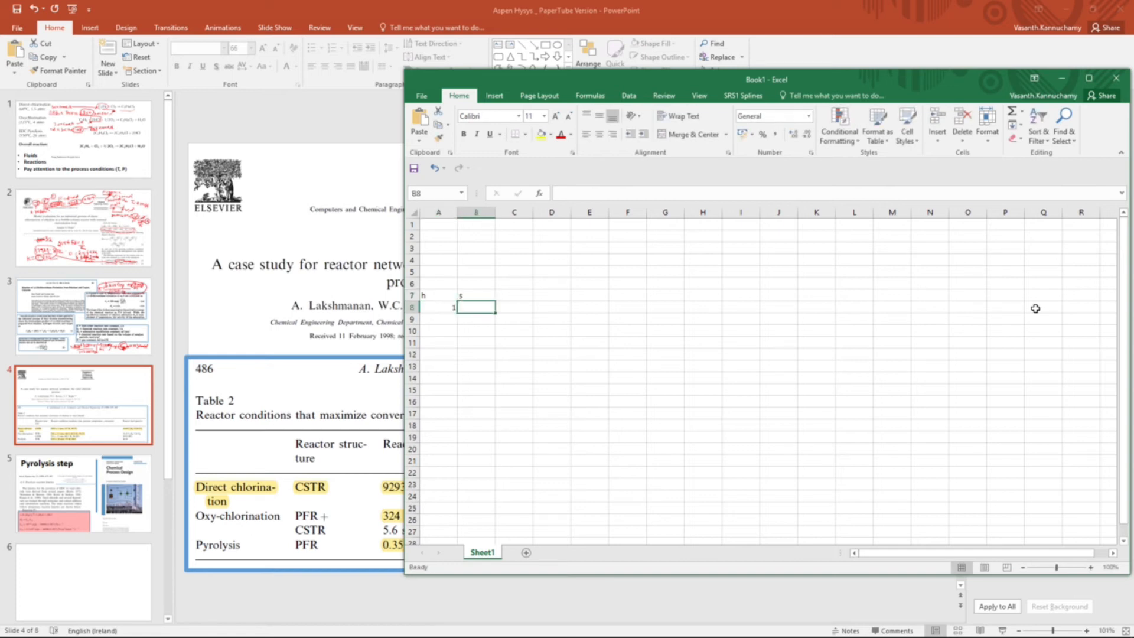
pyautogui.write('=3')
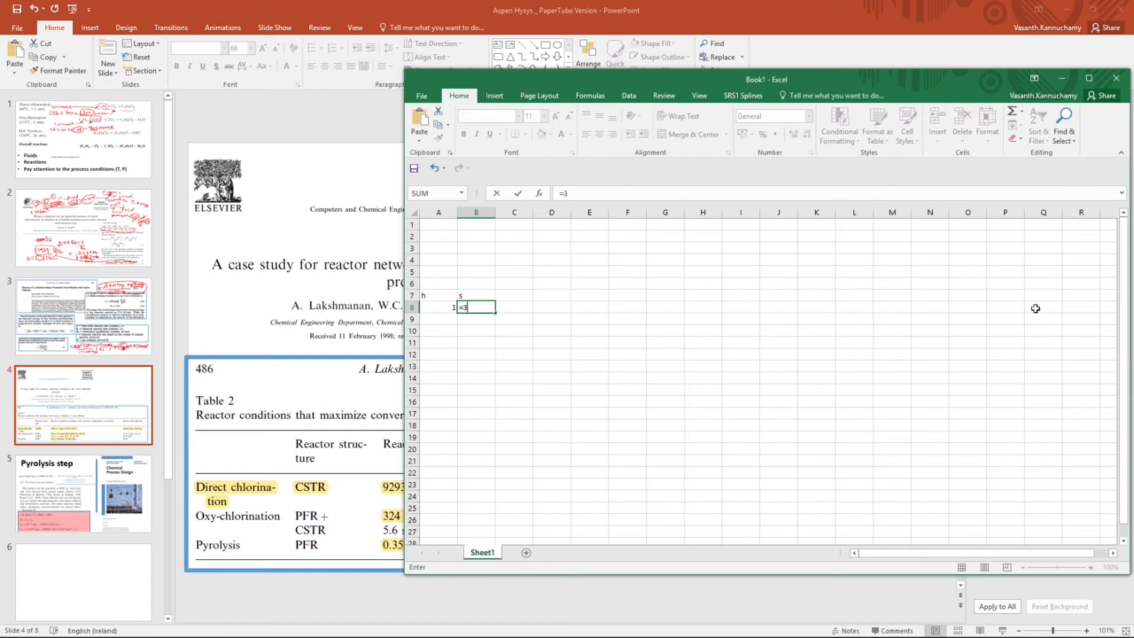
pyautogui.write('600')
pyautogui.press('Return')
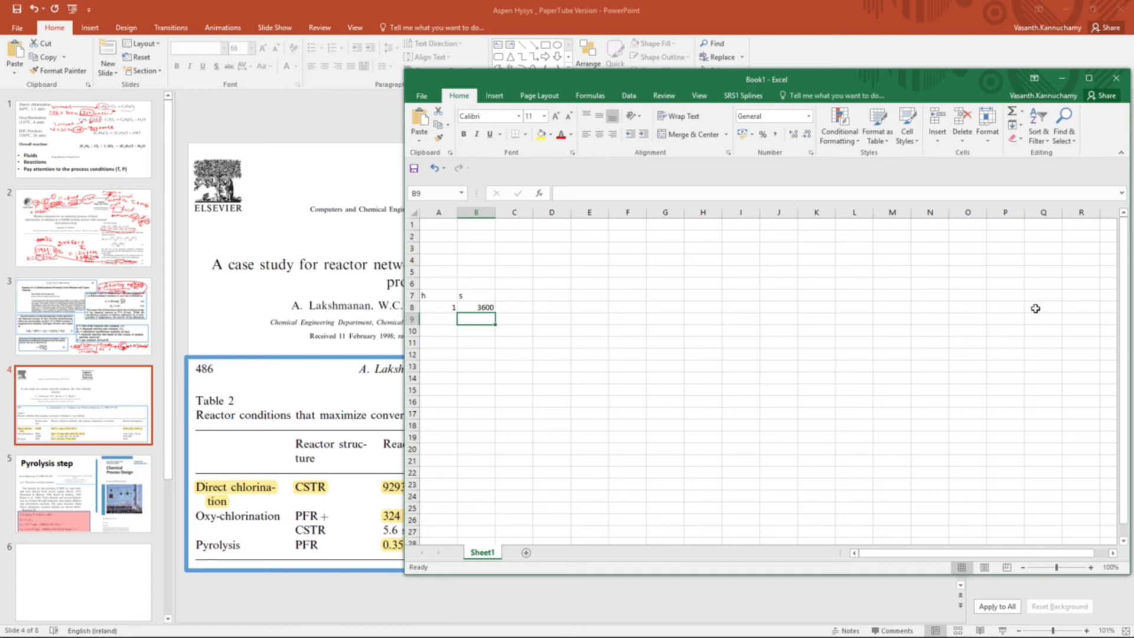
# Enter 0.35 in cell B9 and convert it to hours in cell A9 with the formula =A8*.35/3600
pyautogui.write('=')
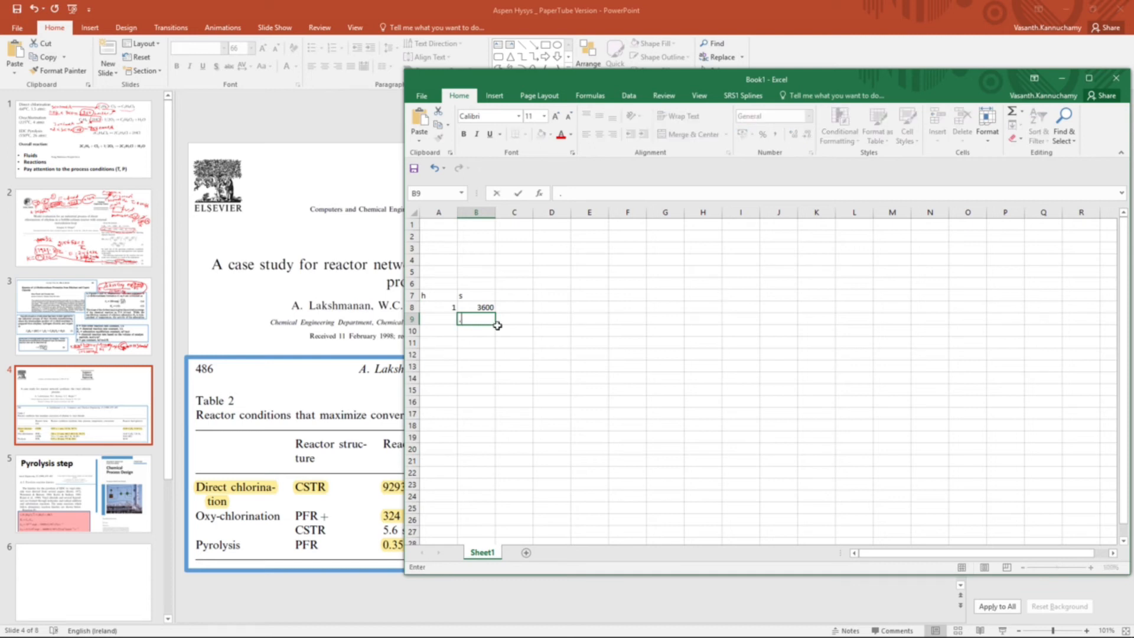
pyautogui.press('Left')
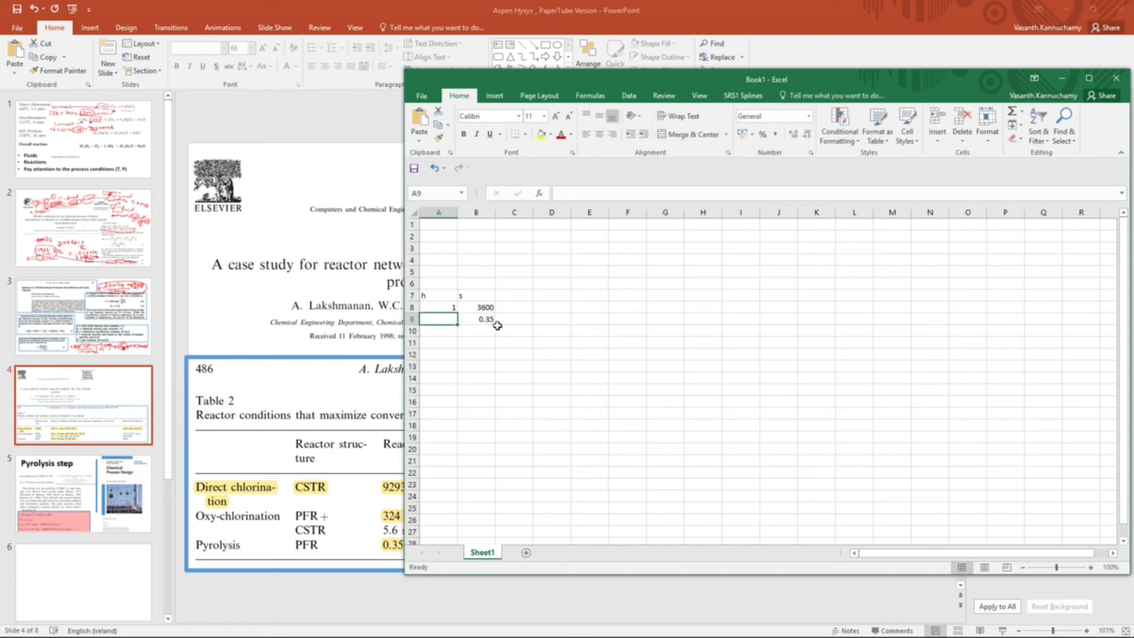
pyautogui.write('=')
pyautogui.press('Up')
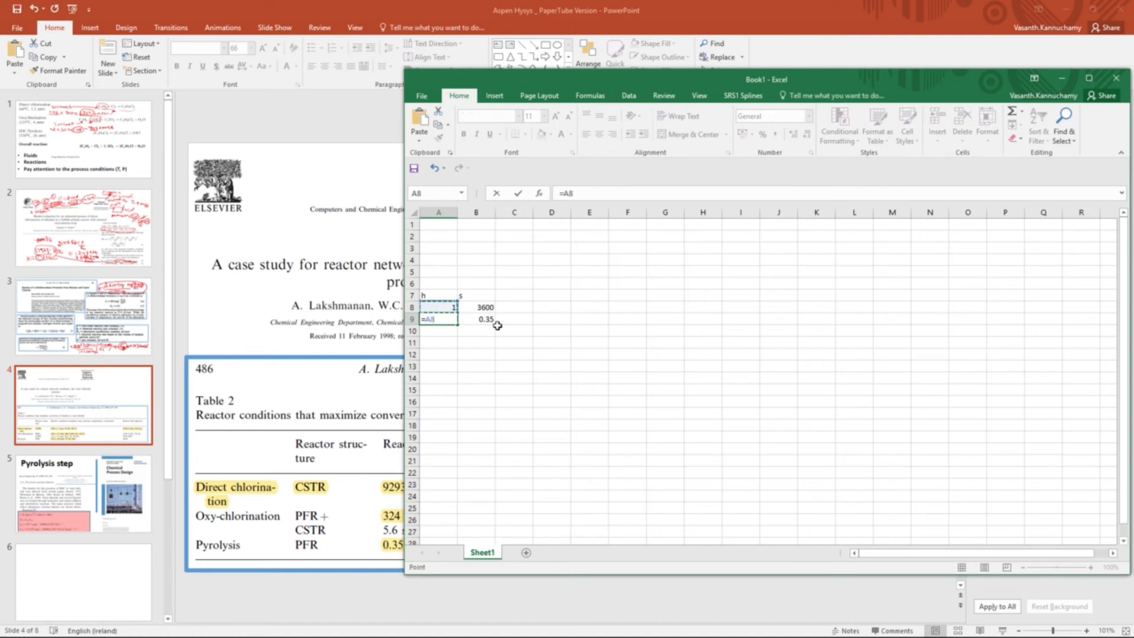
pyautogui.write('*.35/3600')
pyautogui.press('Return')
pyautogui.click(387, 549)
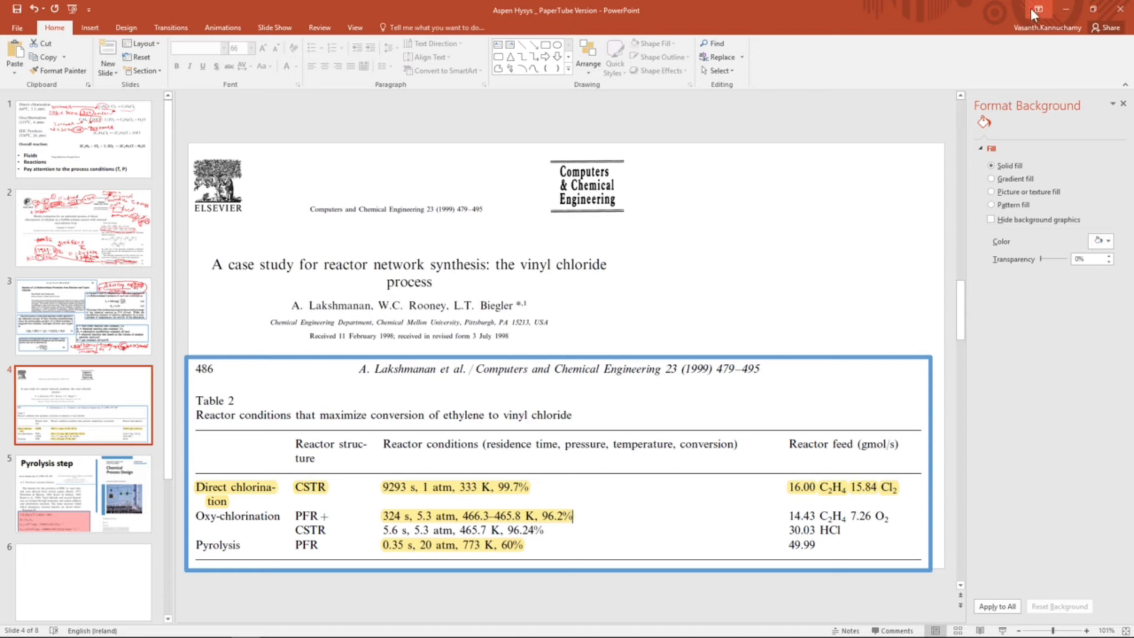
# Switch to the AnyDesk session with the HYSYS flowsheet and maximize its window
pyautogui.moveTo(392, 636)
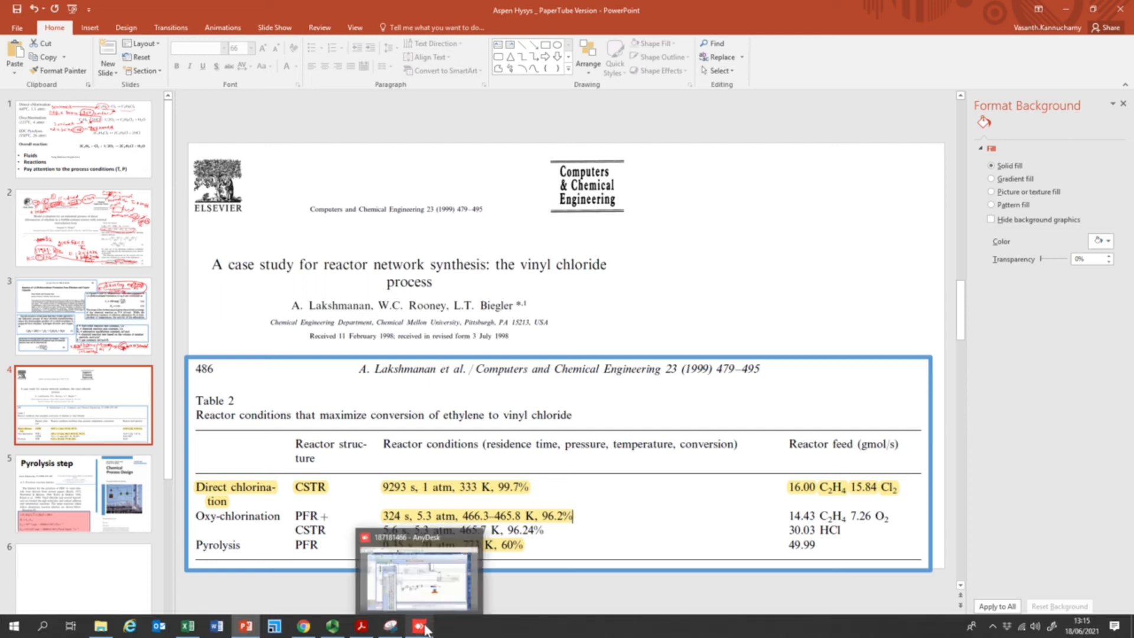
pyautogui.click(421, 626)
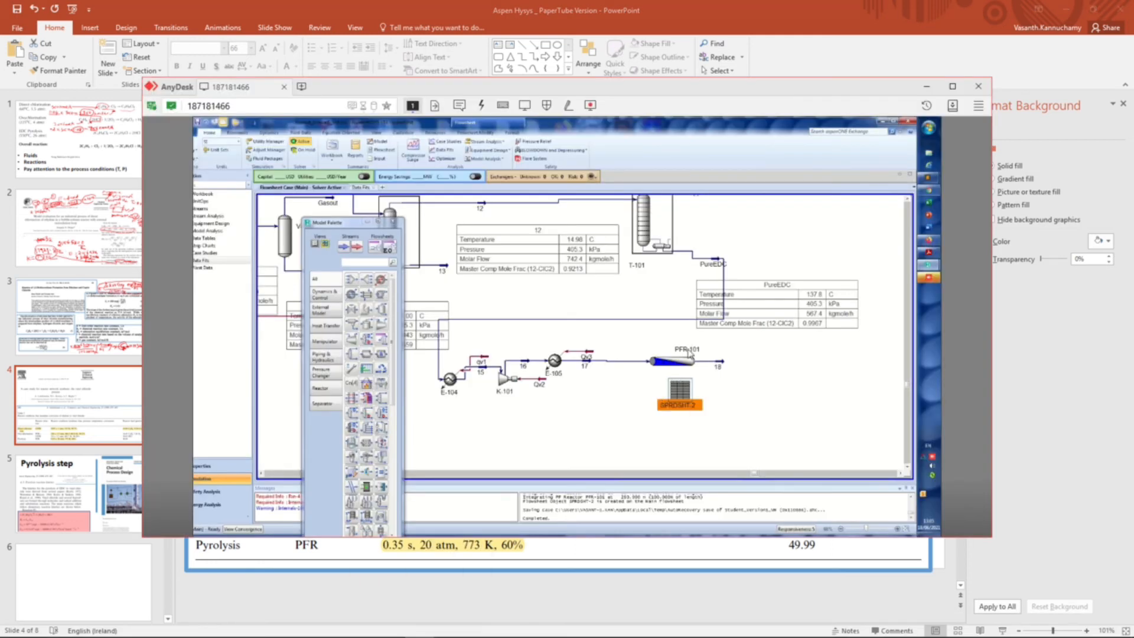
pyautogui.moveTo(688, 368)
pyautogui.click(952, 86)
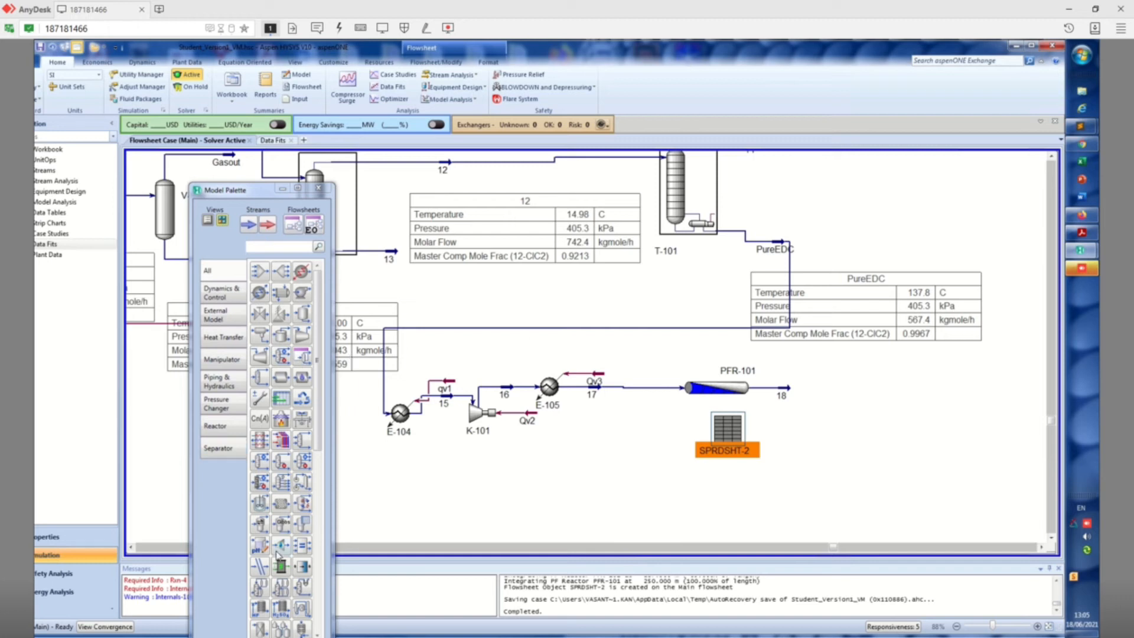
# Place an Adjust block on the flowsheet below PFR-101, beside SPRDSHT-2, and open its properties
pyautogui.click(266, 400)
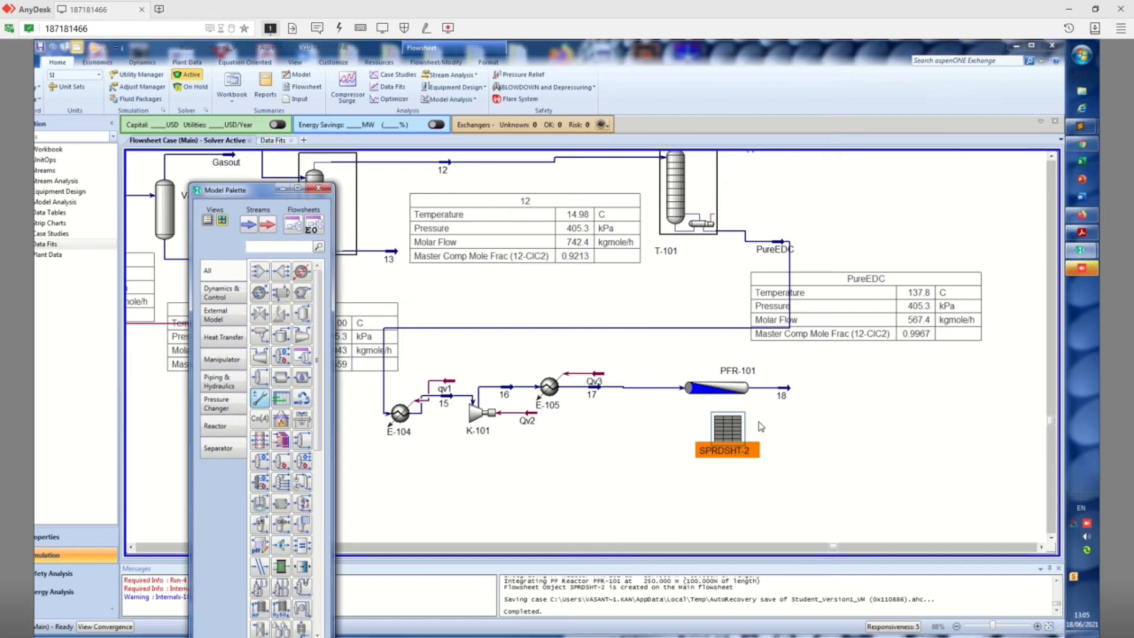
pyautogui.click(666, 447)
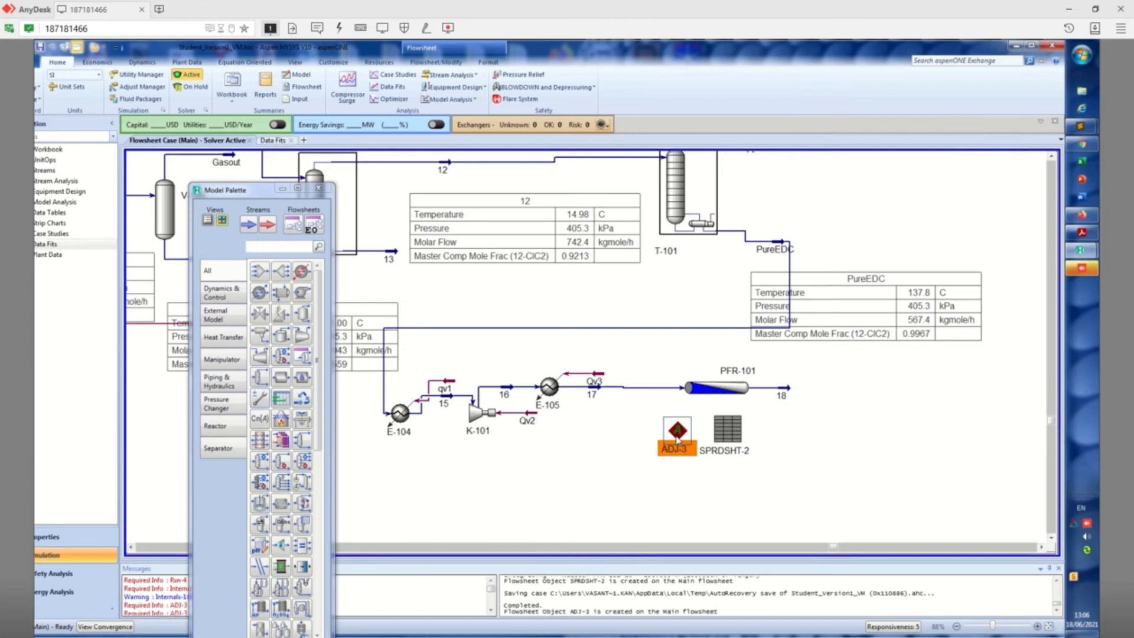
pyautogui.doubleClick(677, 440)
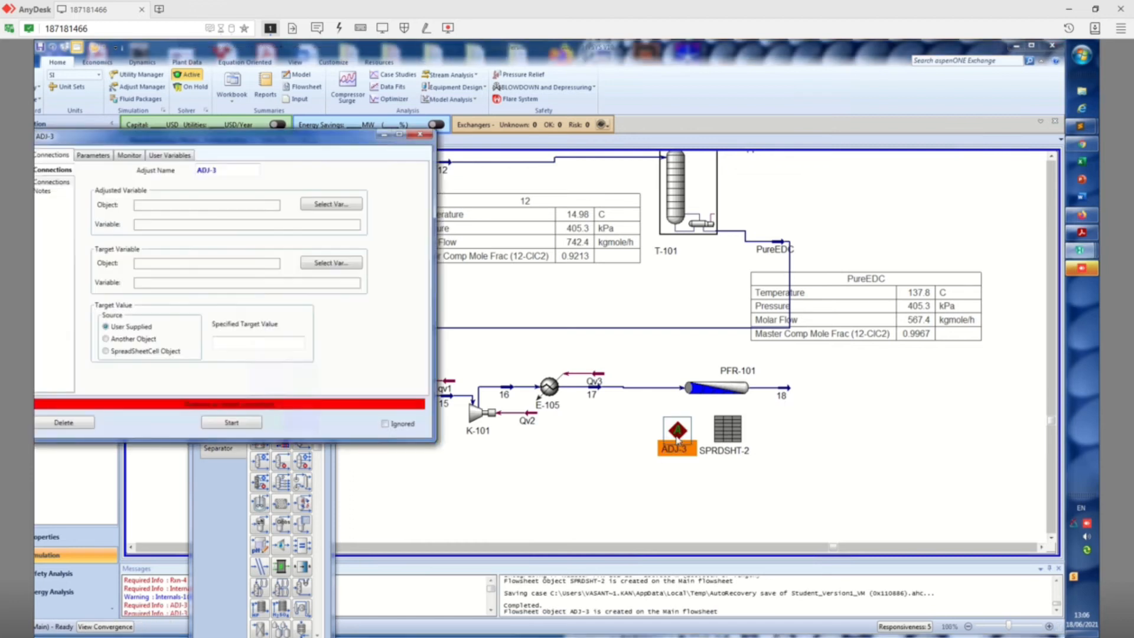
# Select the Reactor Volume of PFR-101 as the adjusted variable of ADJ-3
pyautogui.click(326, 207)
pyautogui.moveTo(604, 226); pyautogui.dragTo(522, 96)
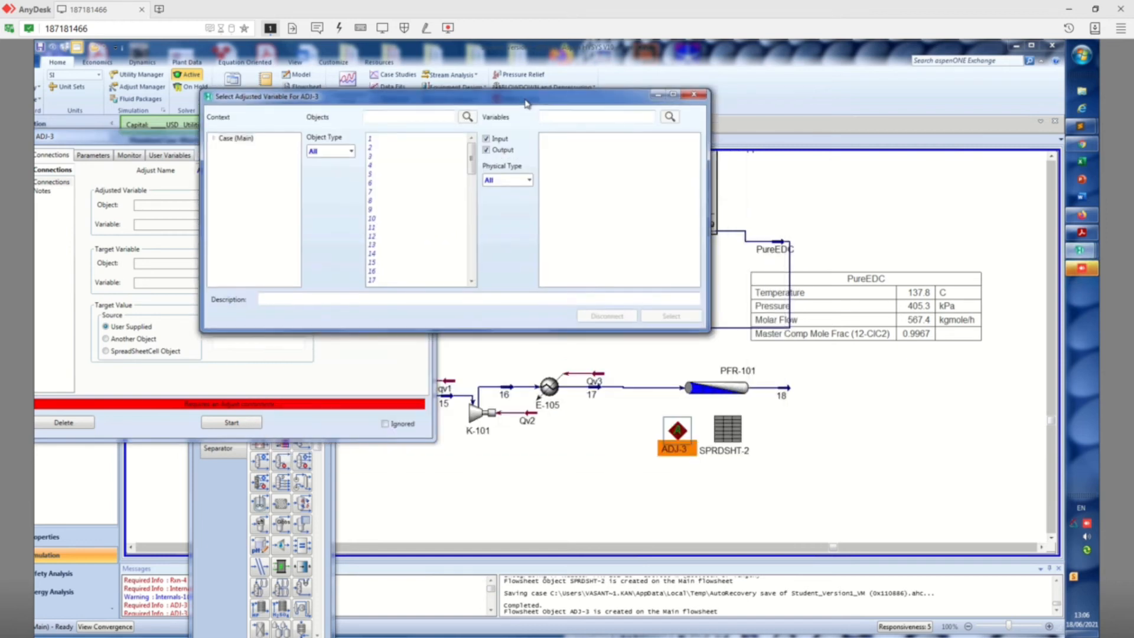
pyautogui.click(470, 273)
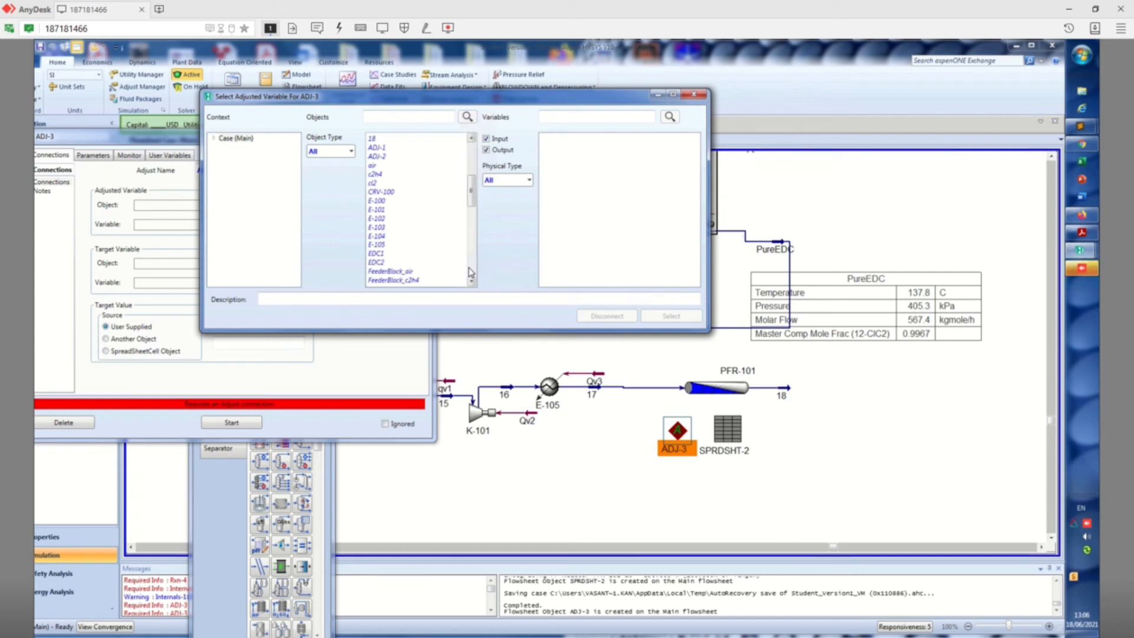
pyautogui.click(386, 237)
pyautogui.scroll(-6, 385, 225)
pyautogui.click(385, 183)
pyautogui.click(383, 175)
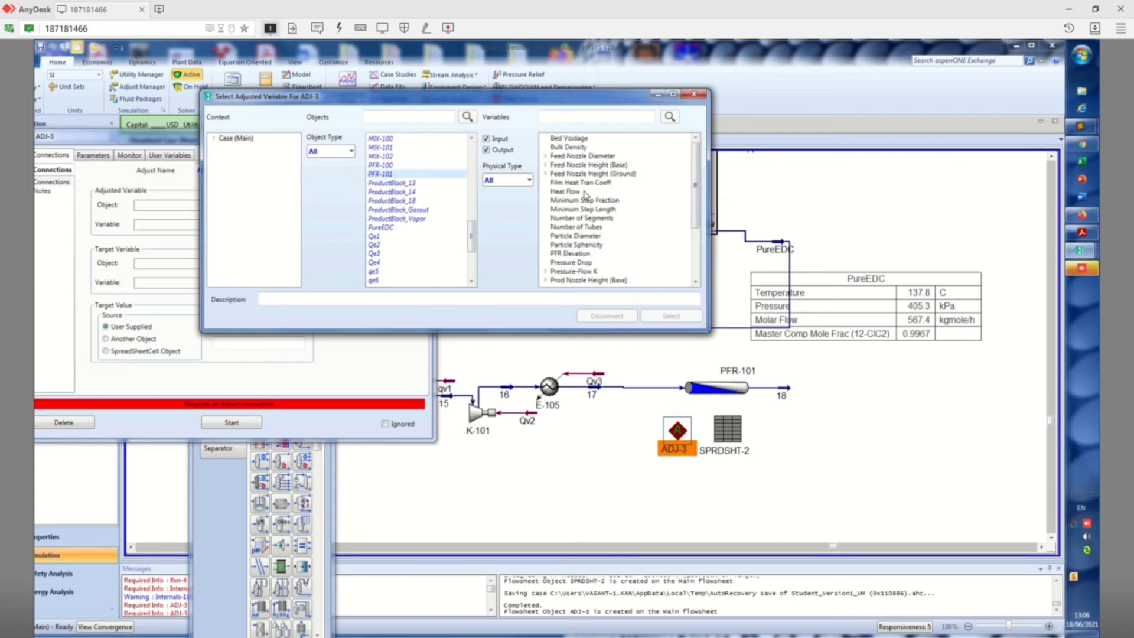
pyautogui.click(576, 245)
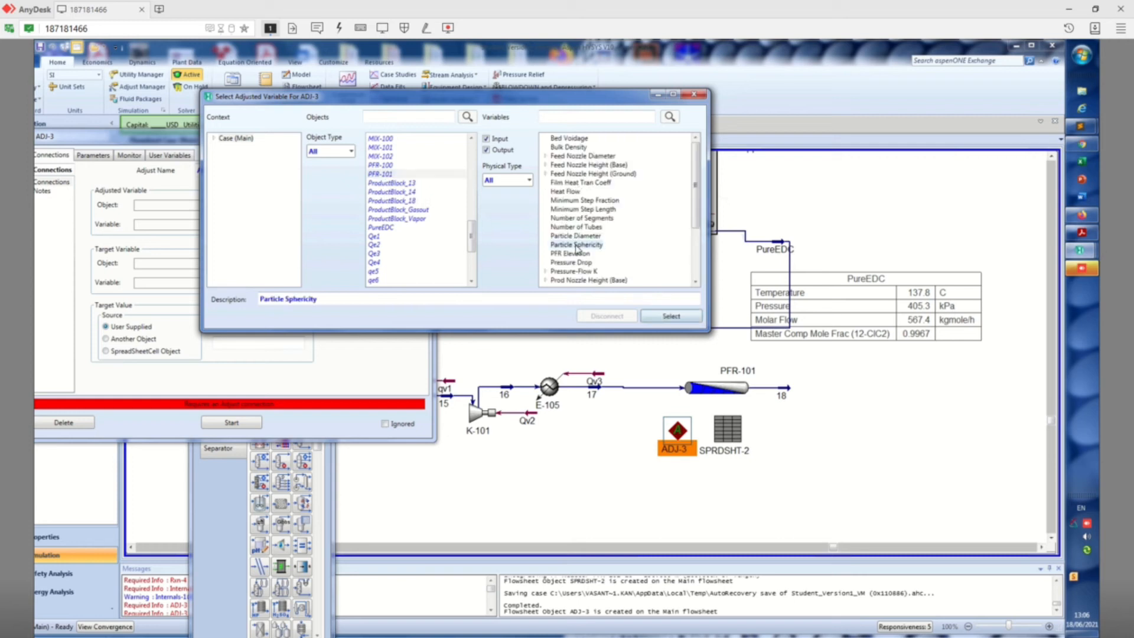
pyautogui.scroll(-3, 577, 248)
pyautogui.click(594, 221)
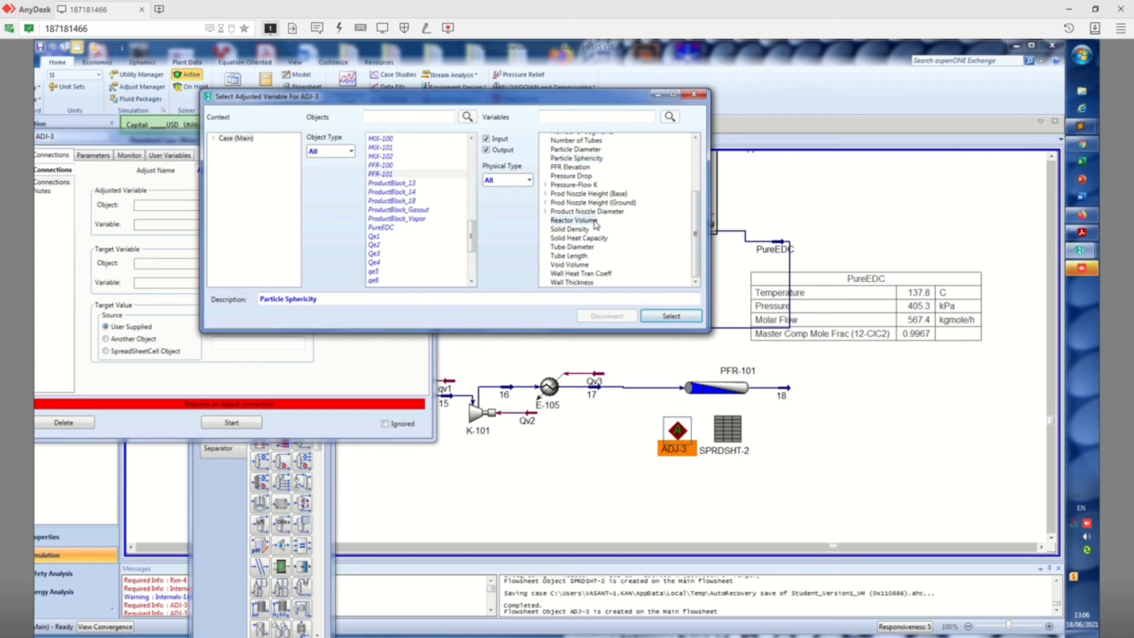
pyautogui.click(658, 318)
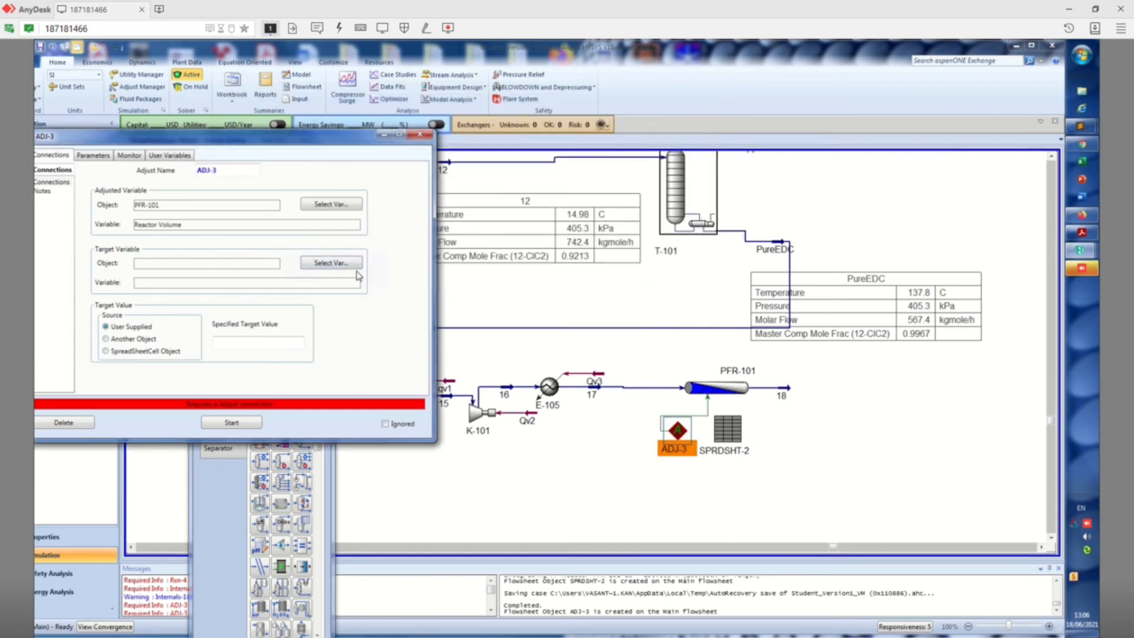
# Select cell B4 of SPRDSHT-2 as the target variable of ADJ-3
pyautogui.click(334, 264)
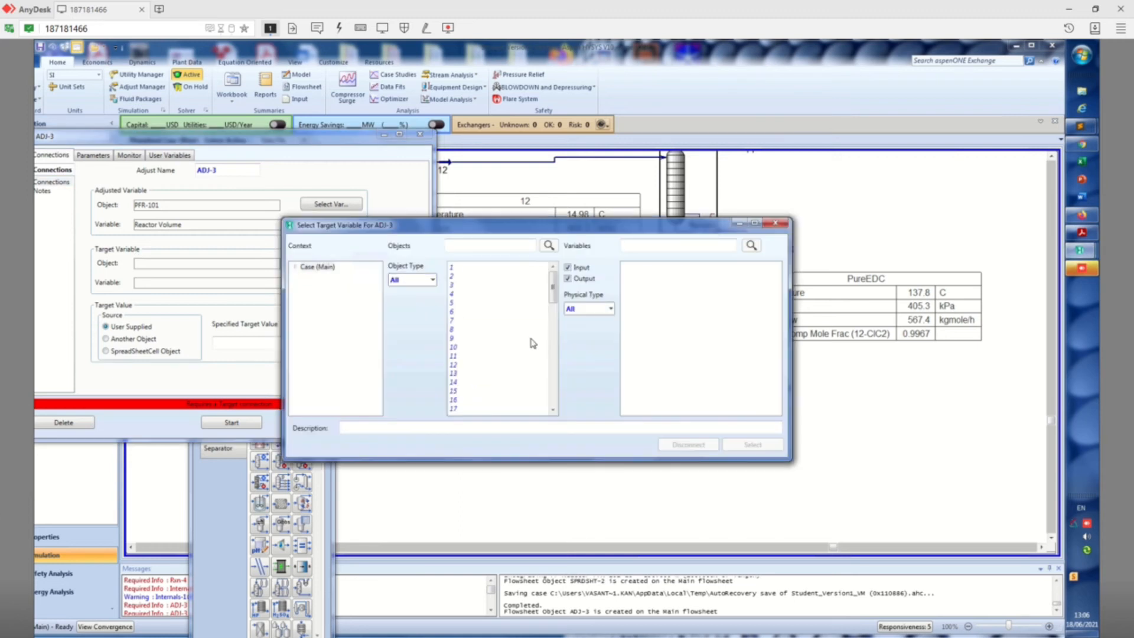
pyautogui.scroll(-10, 555, 406)
pyautogui.click(482, 373)
pyautogui.click(483, 382)
pyautogui.click(637, 320)
pyautogui.click(752, 444)
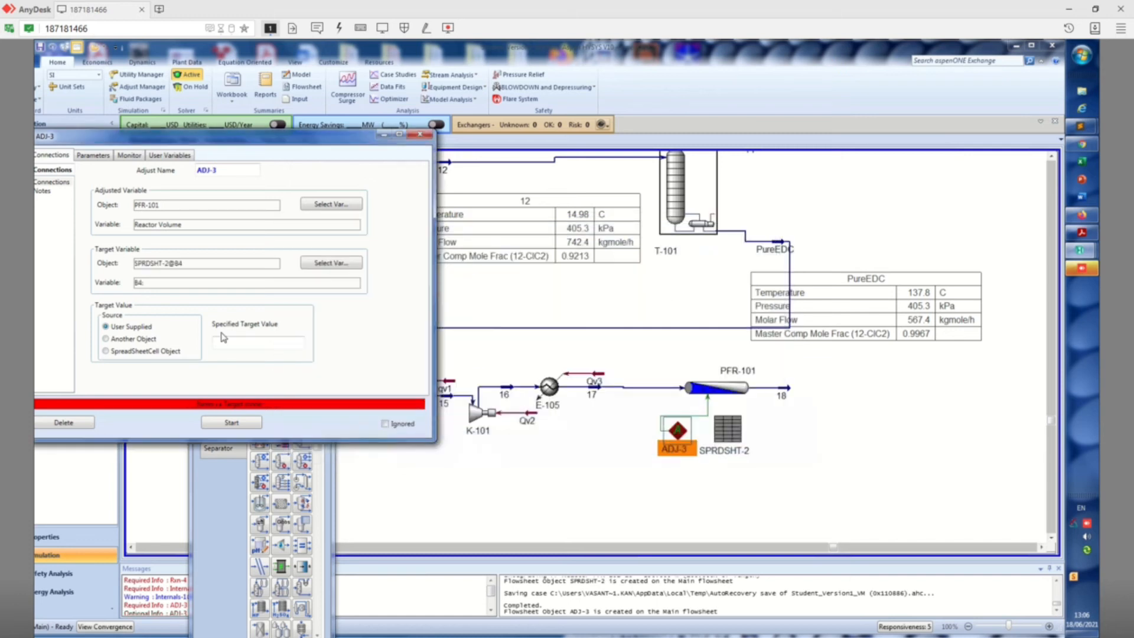
# Set the specified target value to 0.00009, run ADJ-3 with additional iterations and close its window
pyautogui.click(244, 344)
pyautogui.write('0.00009')
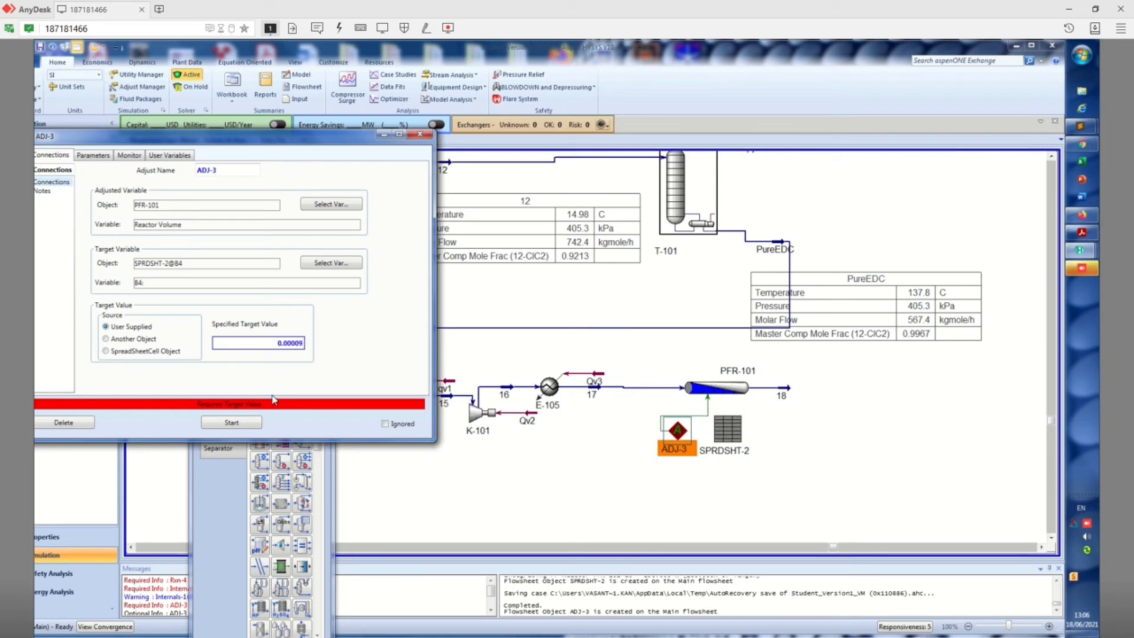
pyautogui.click(239, 422)
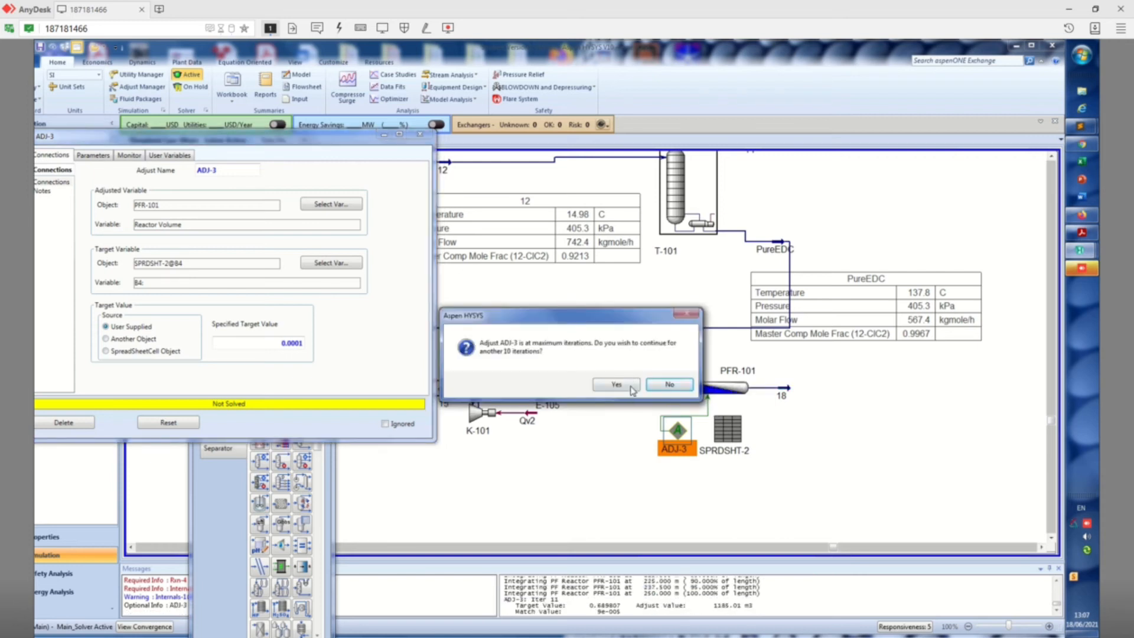
pyautogui.click(616, 385)
pyautogui.click(631, 389)
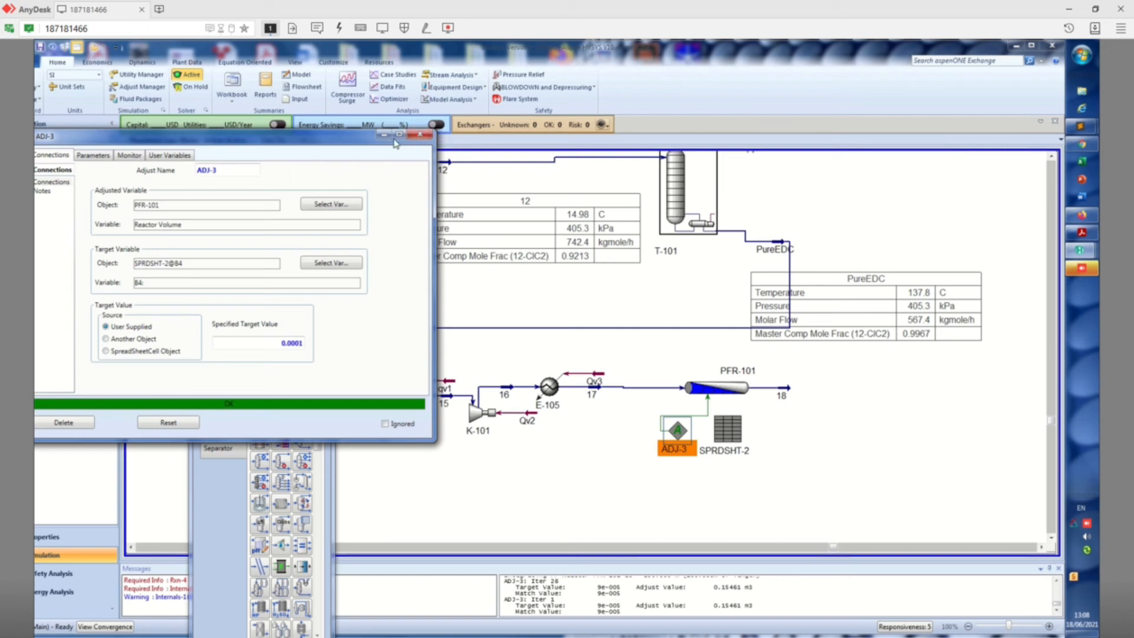
pyautogui.moveTo(355, 140); pyautogui.dragTo(483, 119)
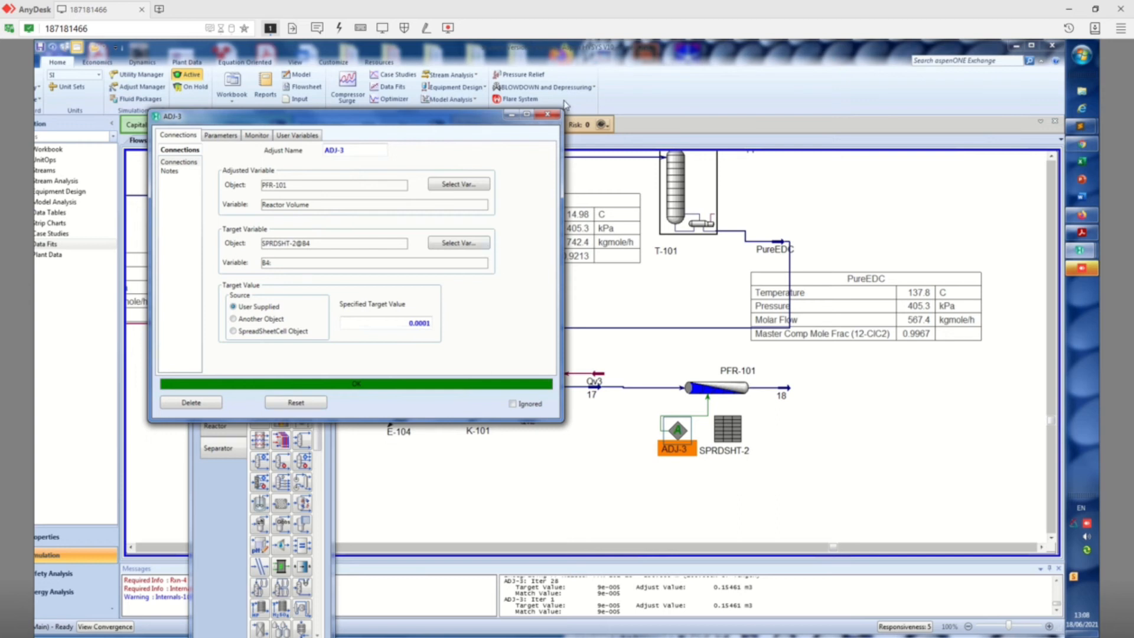
pyautogui.click(548, 114)
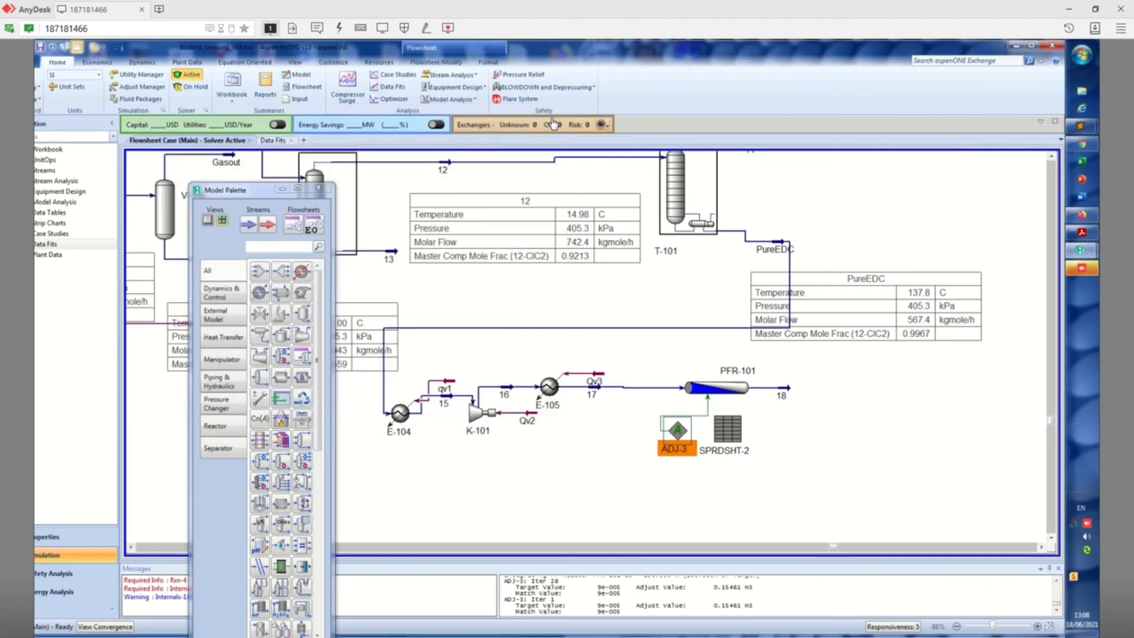
pyautogui.click(876, 461)
# Show the property table of stream 17 and place it below K-101 and E-105 on the flowsheet
pyautogui.moveTo(593, 395)
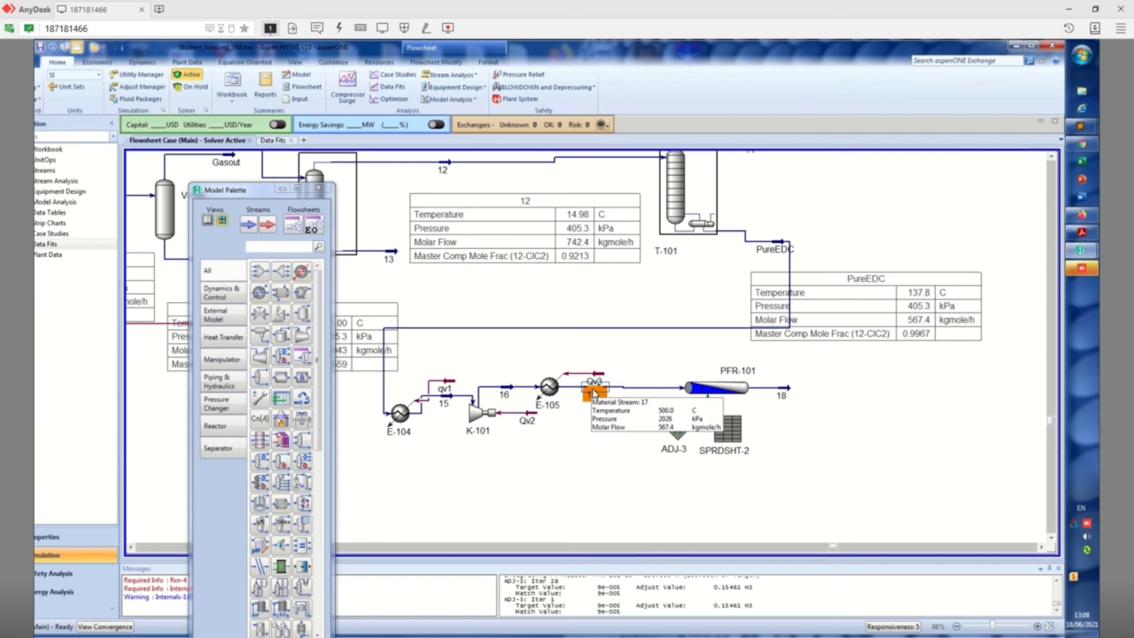
pyautogui.rightClick(594, 395)
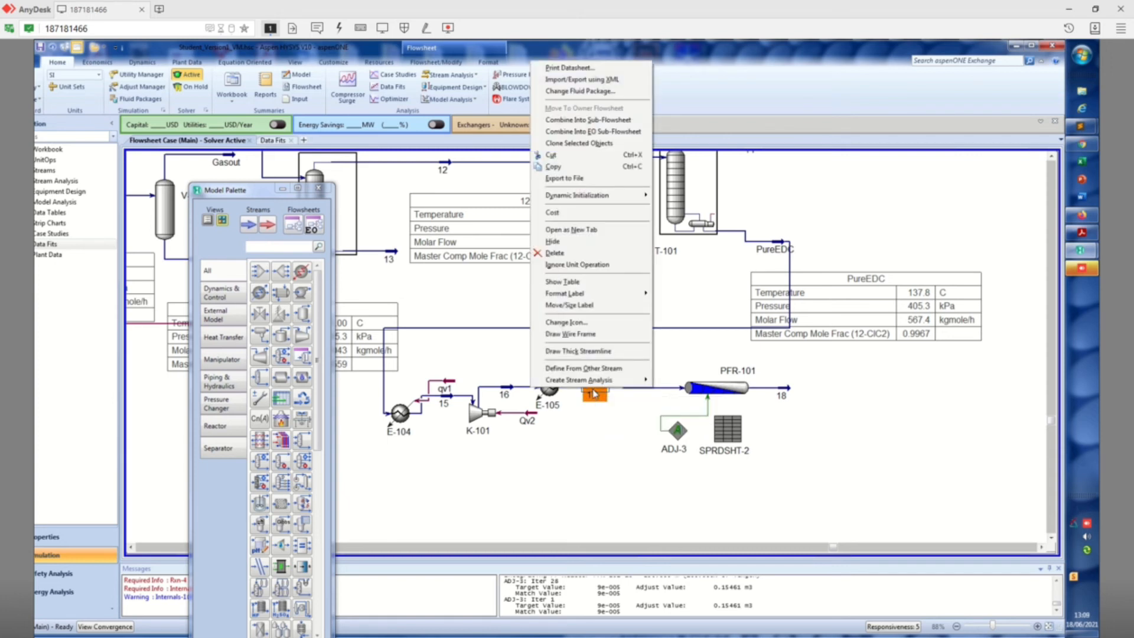
pyautogui.click(602, 284)
pyautogui.moveTo(644, 438); pyautogui.dragTo(564, 505)
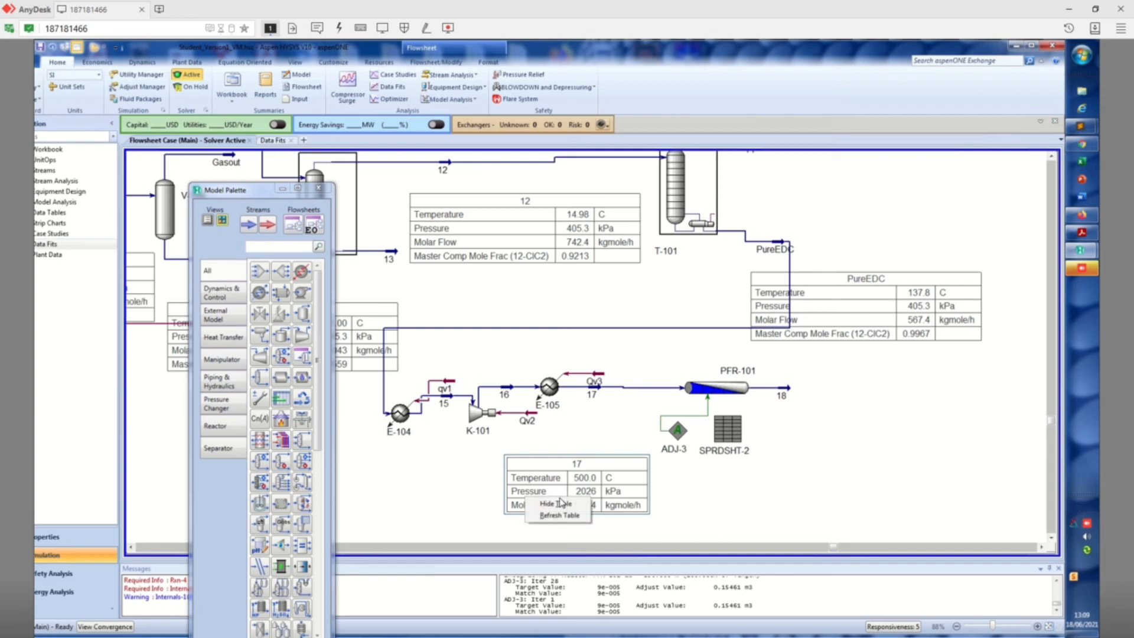
# Add the 12-ClC2 master component mole fraction to the property table of stream 17 and close the table settings
pyautogui.doubleClick(614, 463)
pyautogui.click(588, 294)
pyautogui.click(387, 306)
pyautogui.click(390, 402)
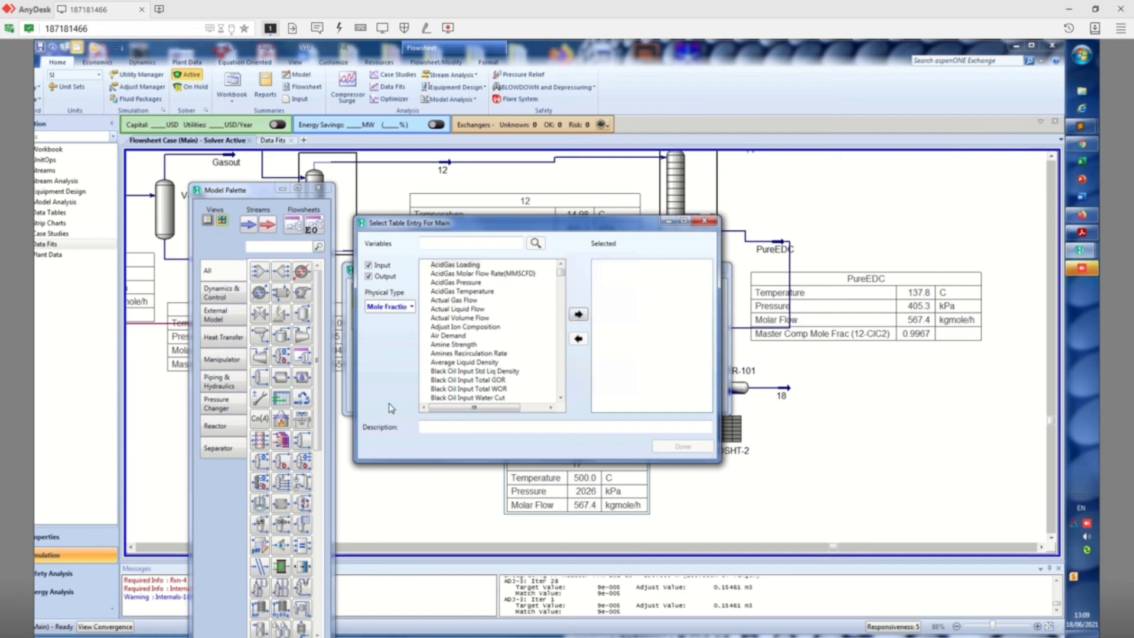
pyautogui.click(425, 265)
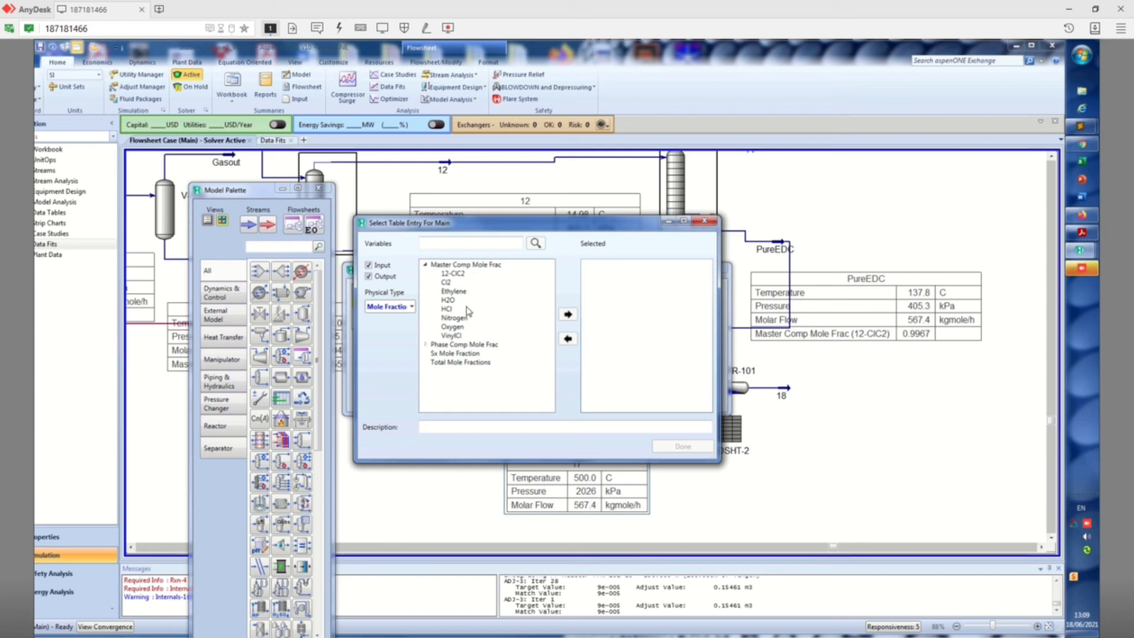
pyautogui.click(454, 274)
pyautogui.click(567, 315)
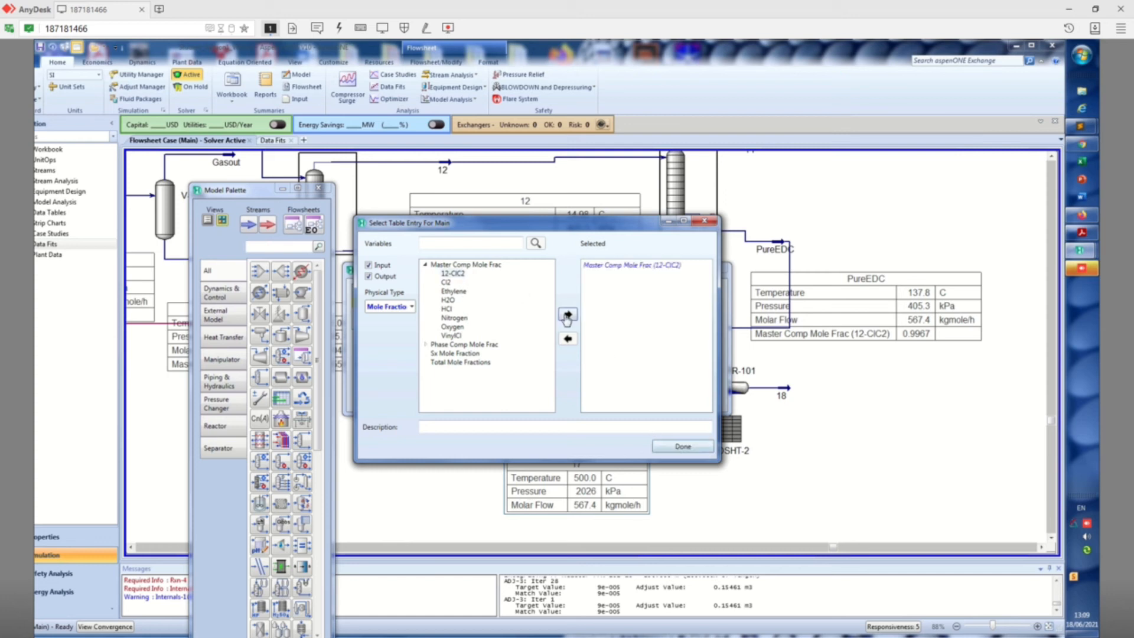
pyautogui.click(683, 446)
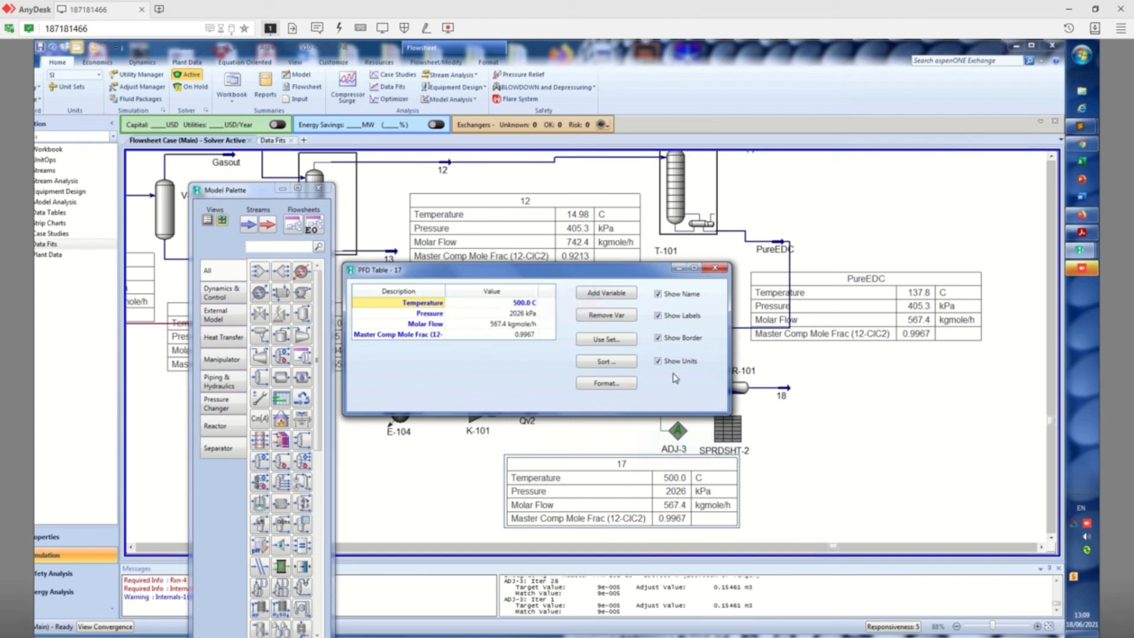
pyautogui.click(717, 270)
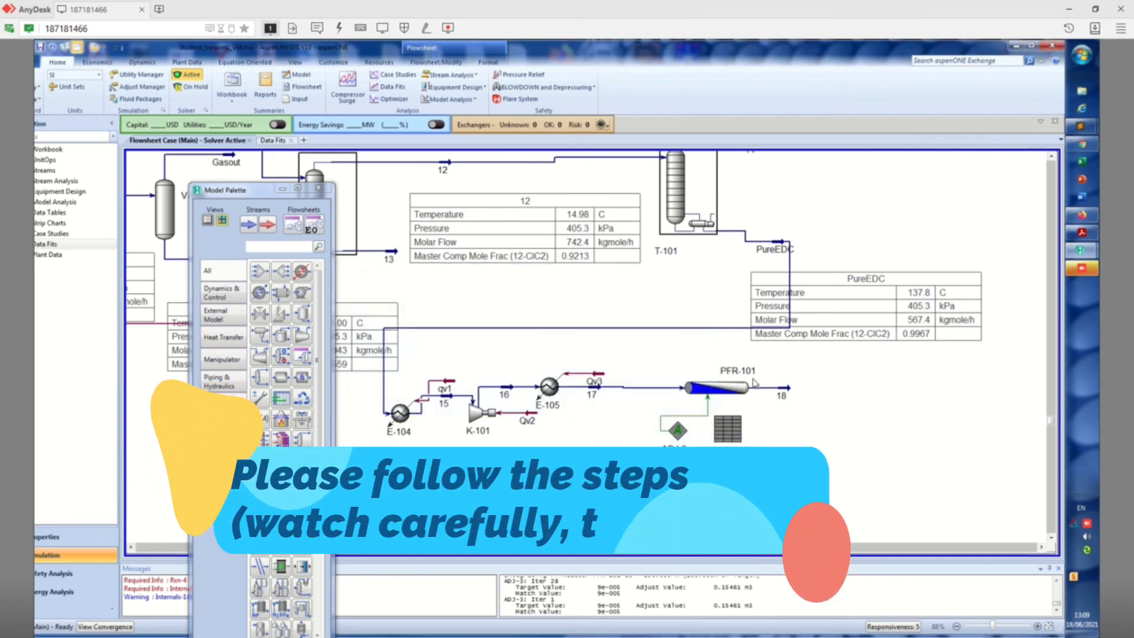
# Show the property table of stream 18 and place it just below the stream on the flowsheet
pyautogui.click(794, 394)
pyautogui.rightClick(793, 394)
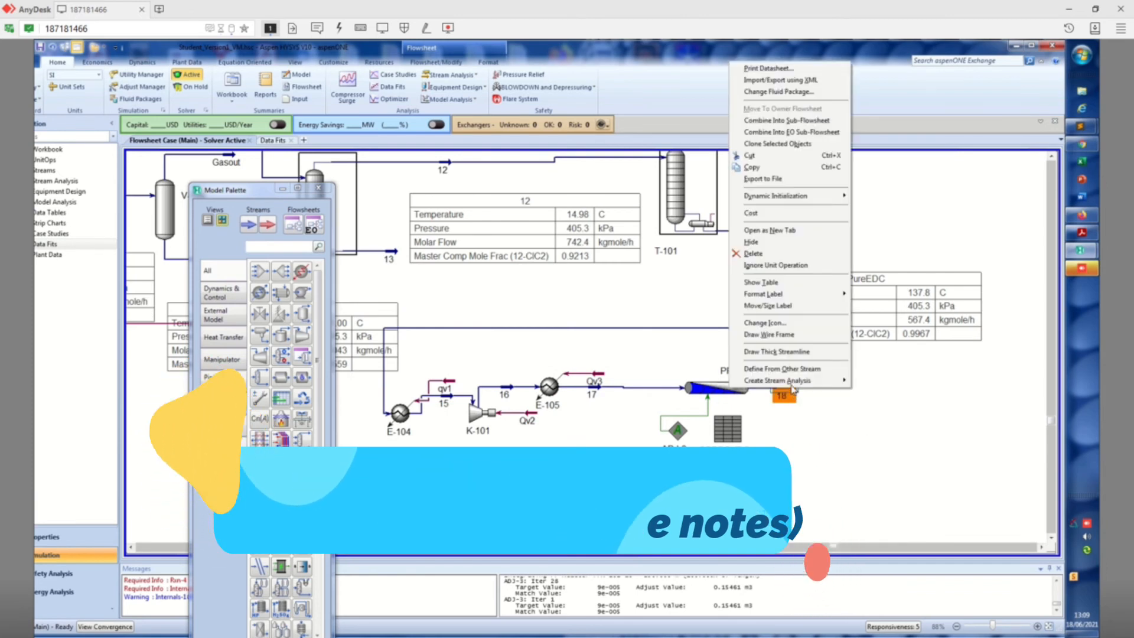
pyautogui.click(797, 288)
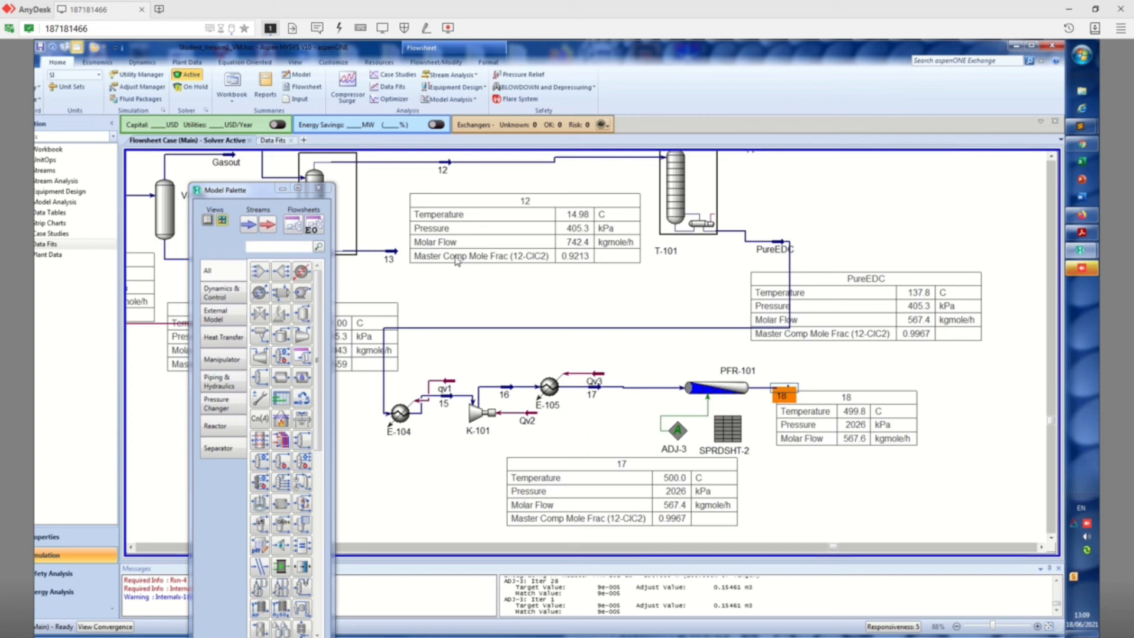
pyautogui.moveTo(849, 429); pyautogui.dragTo(843, 473)
# Add the master component mole fractions of 12-ClC2, VinylCl and HCl to the property table of stream 18
pyautogui.doubleClick(857, 468)
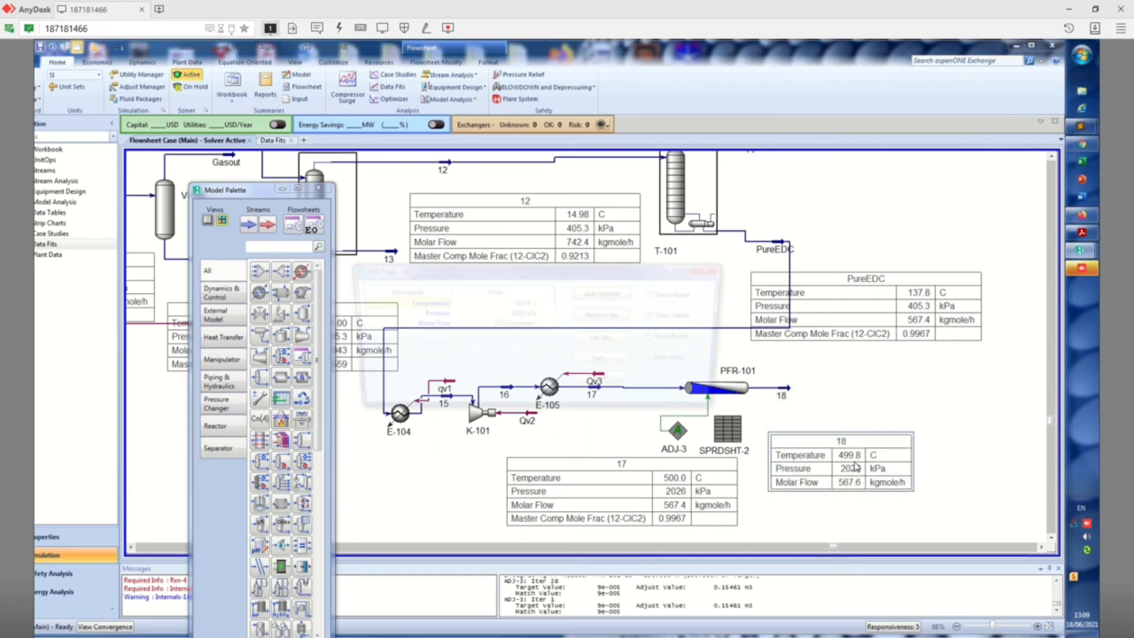
pyautogui.click(620, 300)
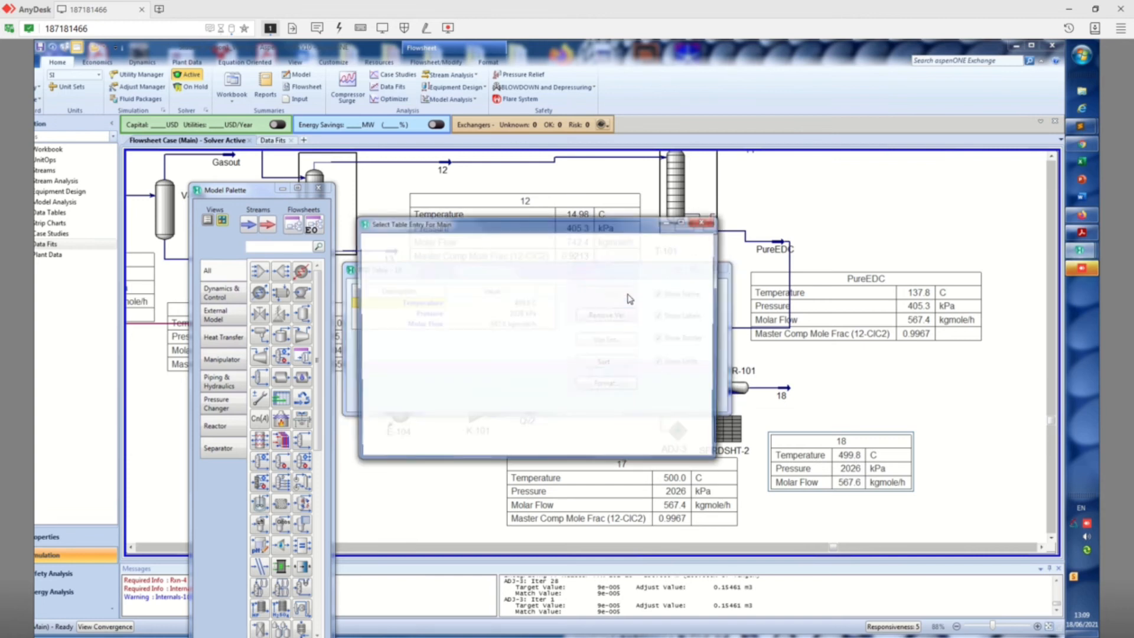
pyautogui.click(413, 306)
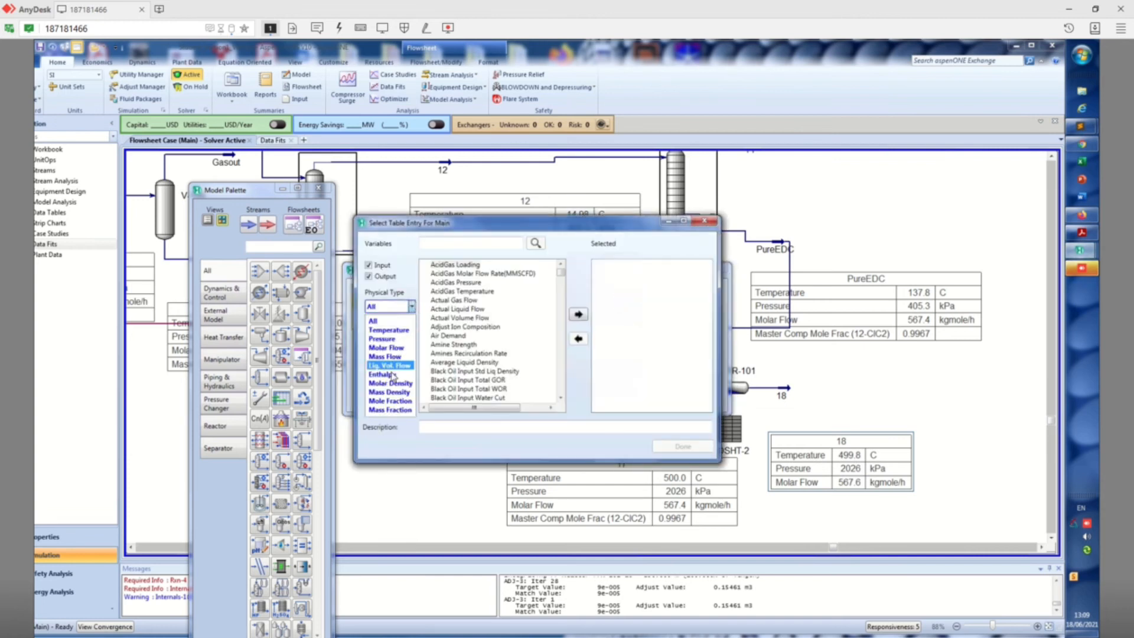
pyautogui.click(403, 401)
pyautogui.click(426, 266)
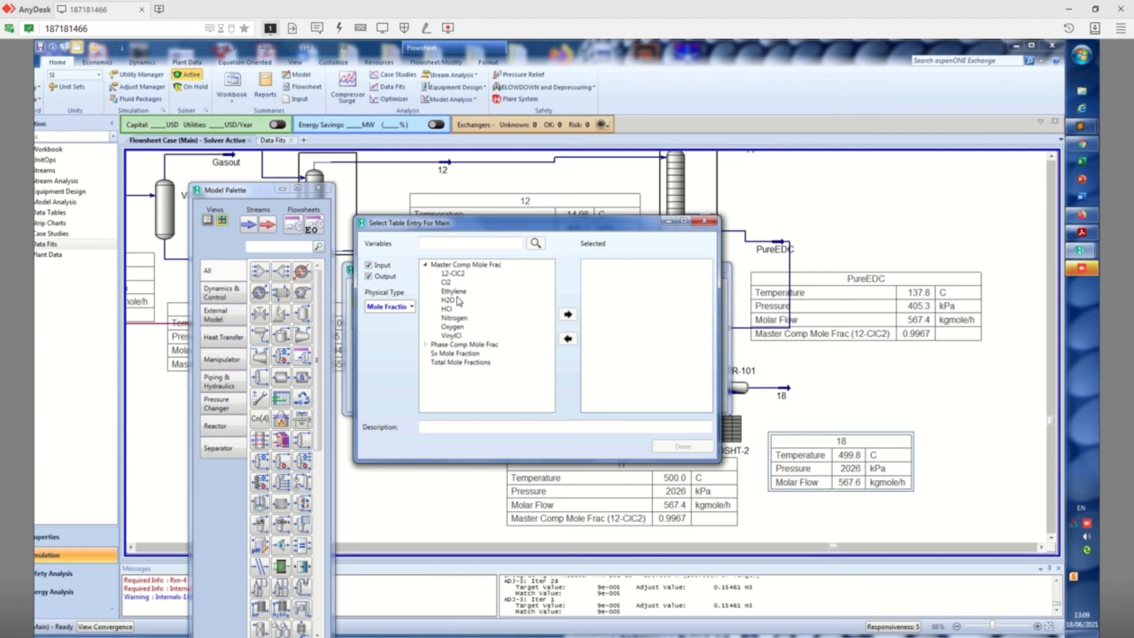
pyautogui.click(460, 274)
pyautogui.click(568, 315)
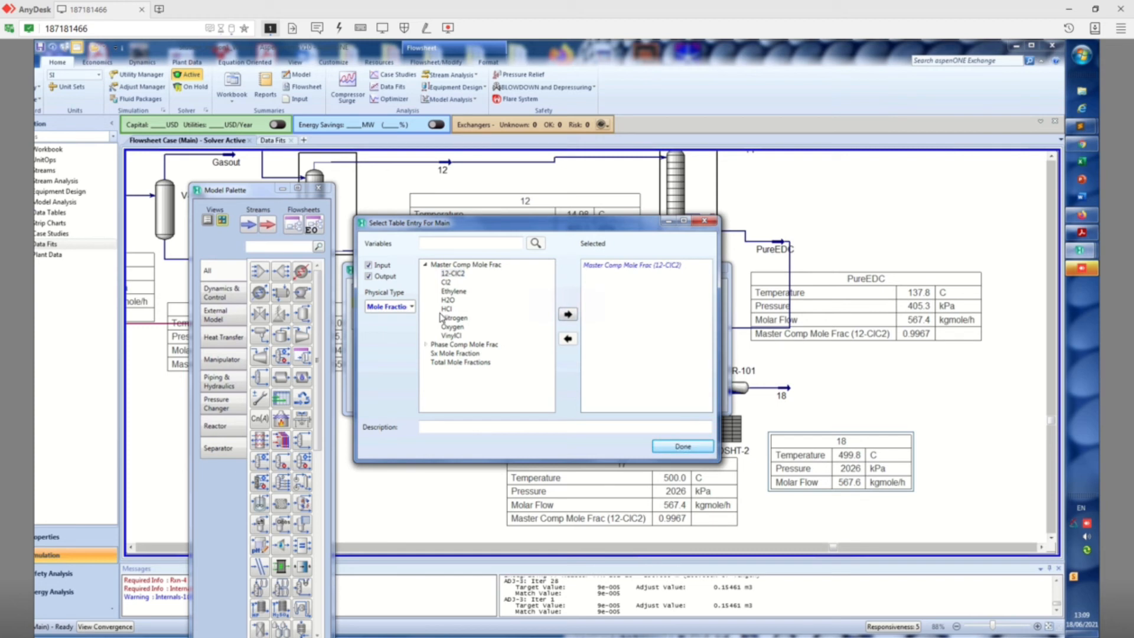
pyautogui.click(454, 335)
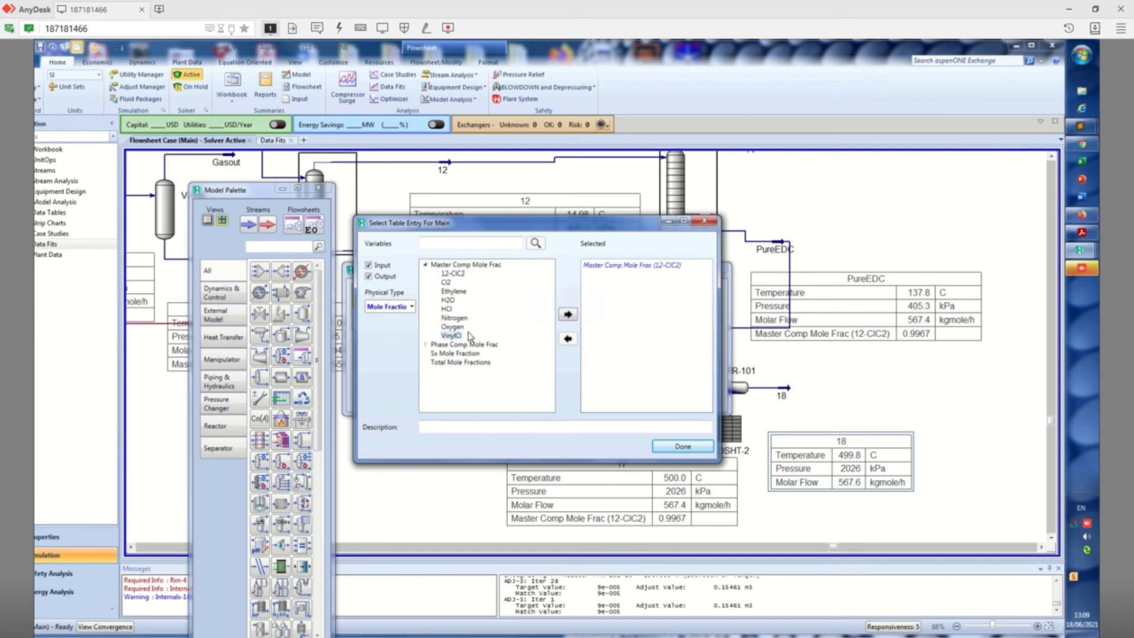
pyautogui.click(568, 315)
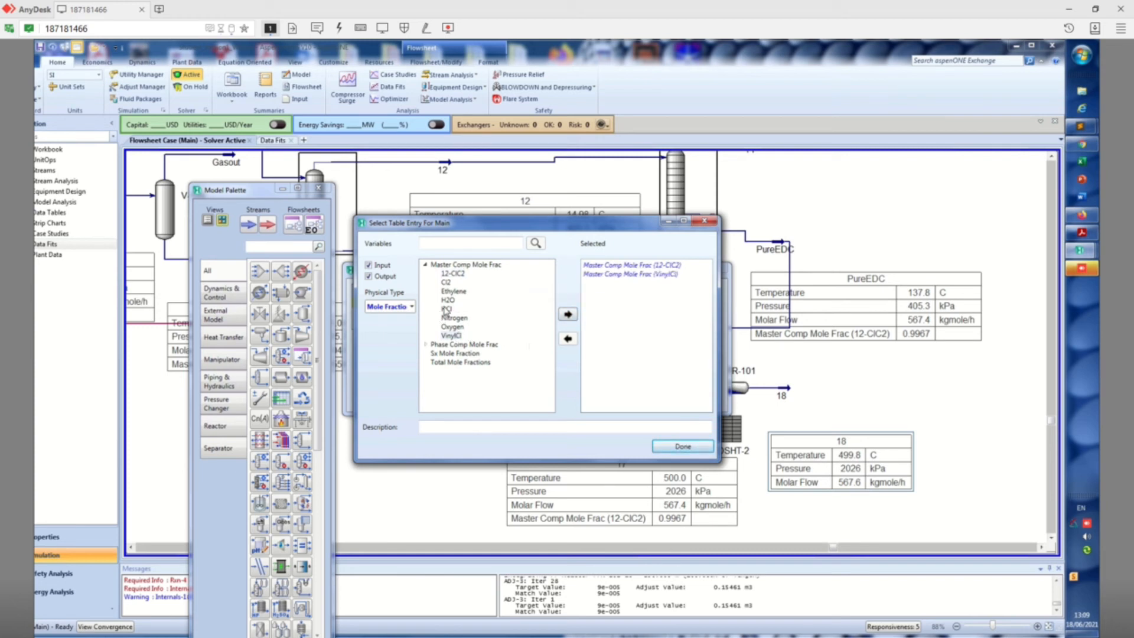
pyautogui.click(569, 314)
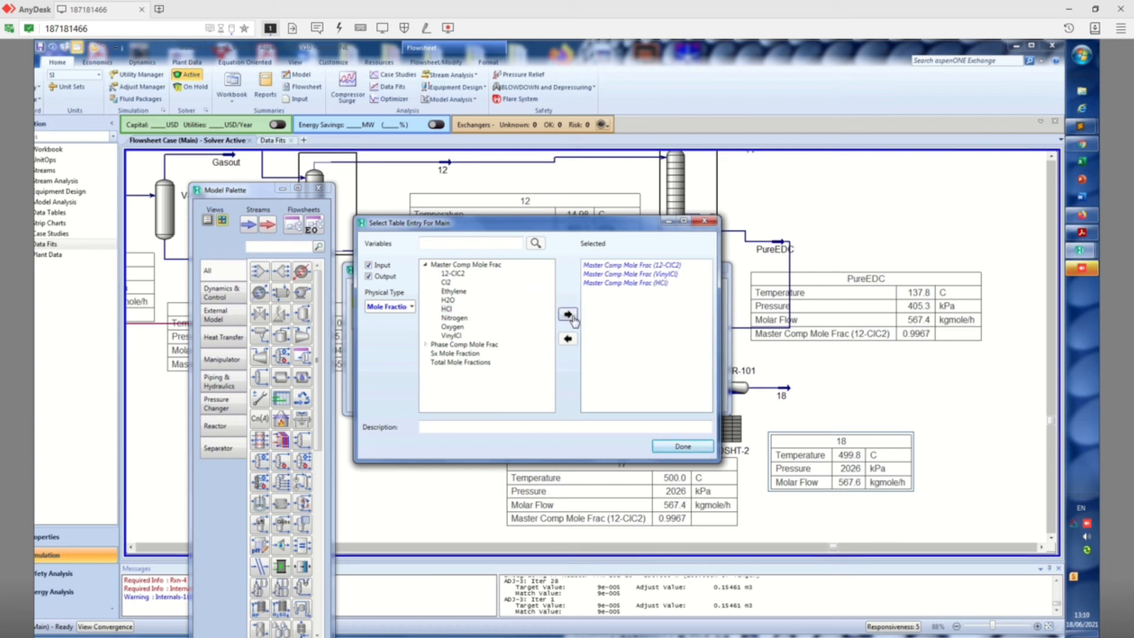
pyautogui.click(675, 450)
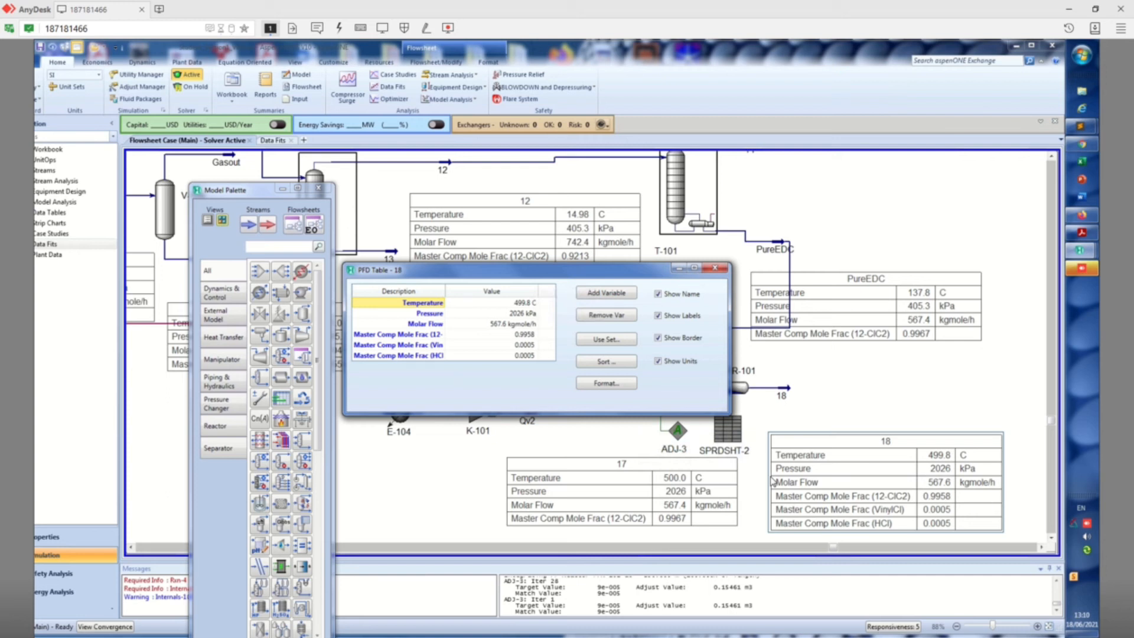
pyautogui.click(715, 268)
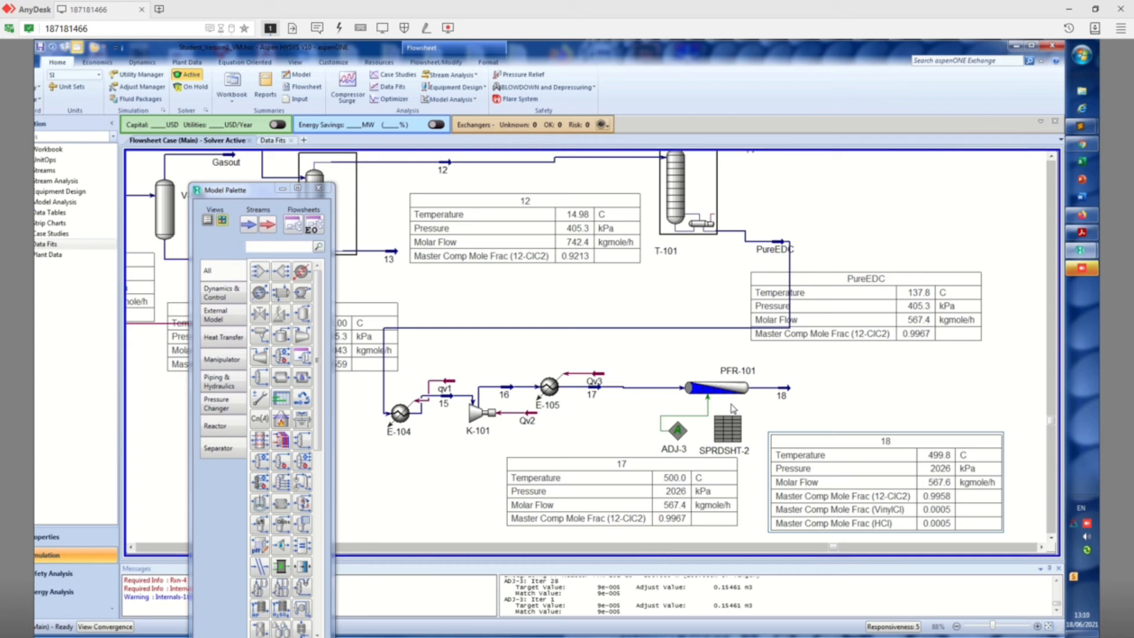
# Set the specified target value of ADJ-3 to 0.1, reset the adjustment so it solves again and close its window
pyautogui.doubleClick(679, 431)
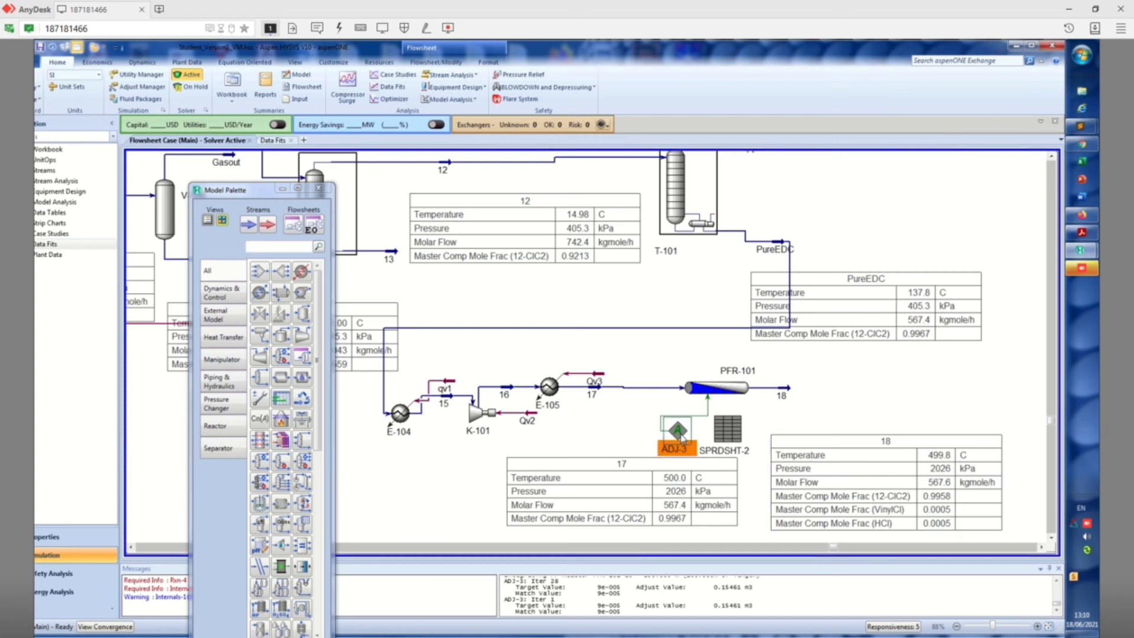
pyautogui.click(307, 364)
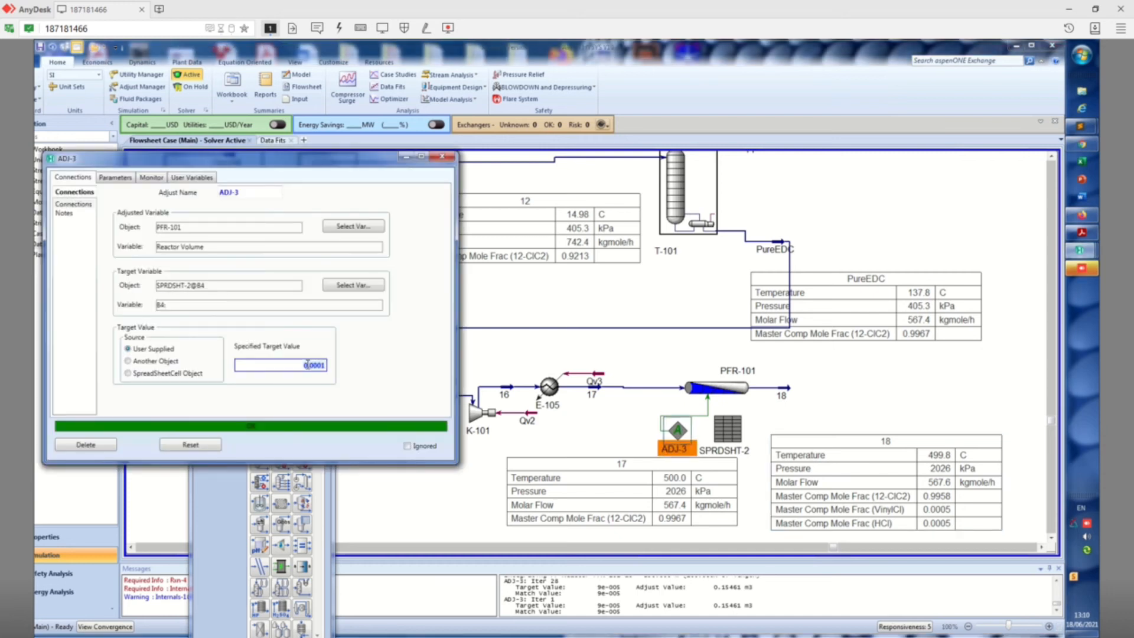
pyautogui.write('0.')
pyautogui.click(210, 449)
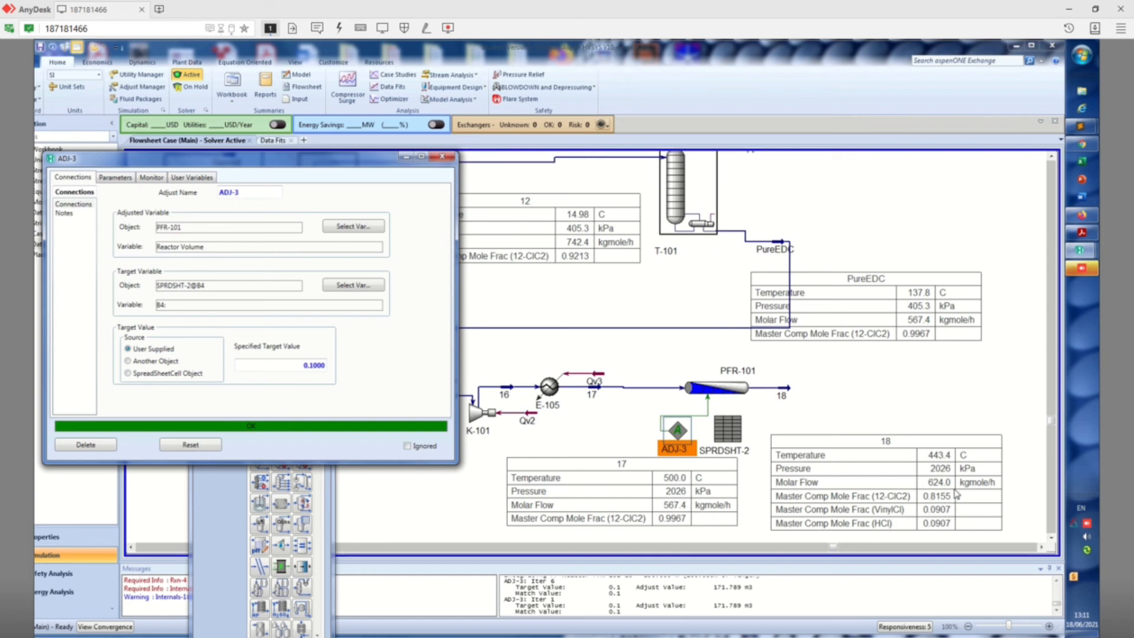
pyautogui.click(438, 157)
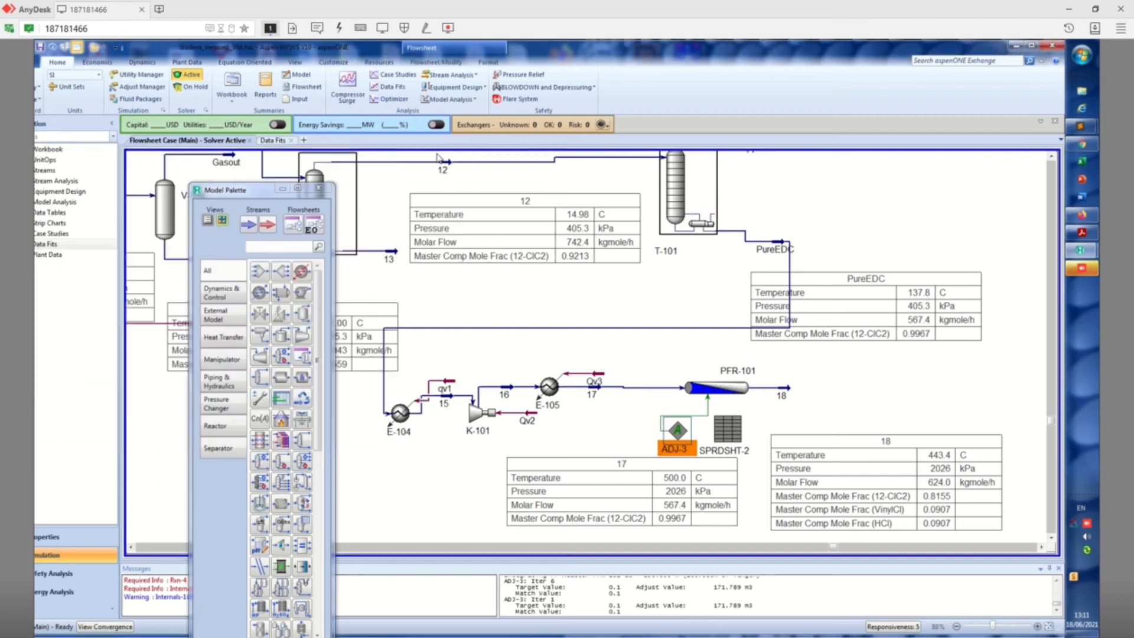
pyautogui.doubleClick(606, 389)
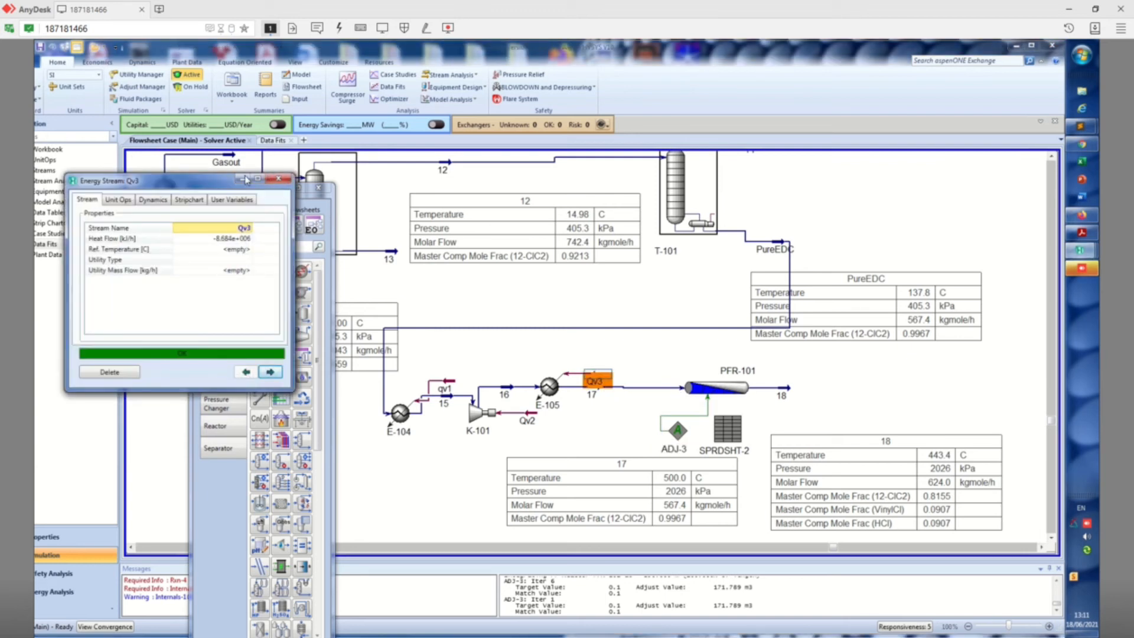
pyautogui.click(280, 178)
pyautogui.click(615, 404)
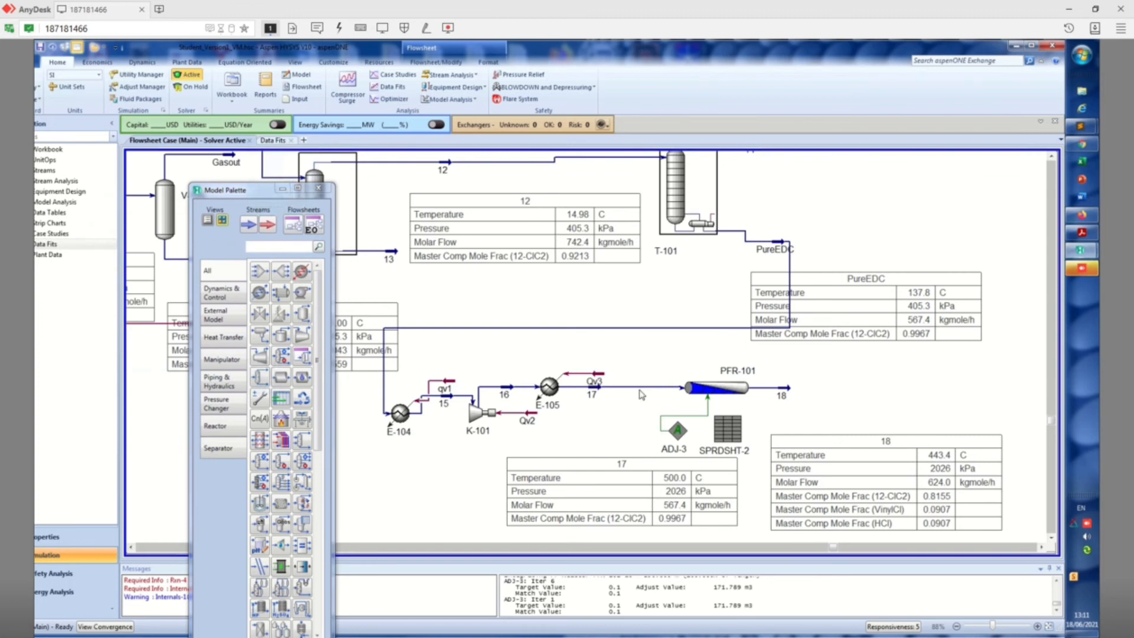
# Set the temperature of stream 17 to 550 °C, let the reactor solve and close the stream window
pyautogui.doubleClick(635, 388)
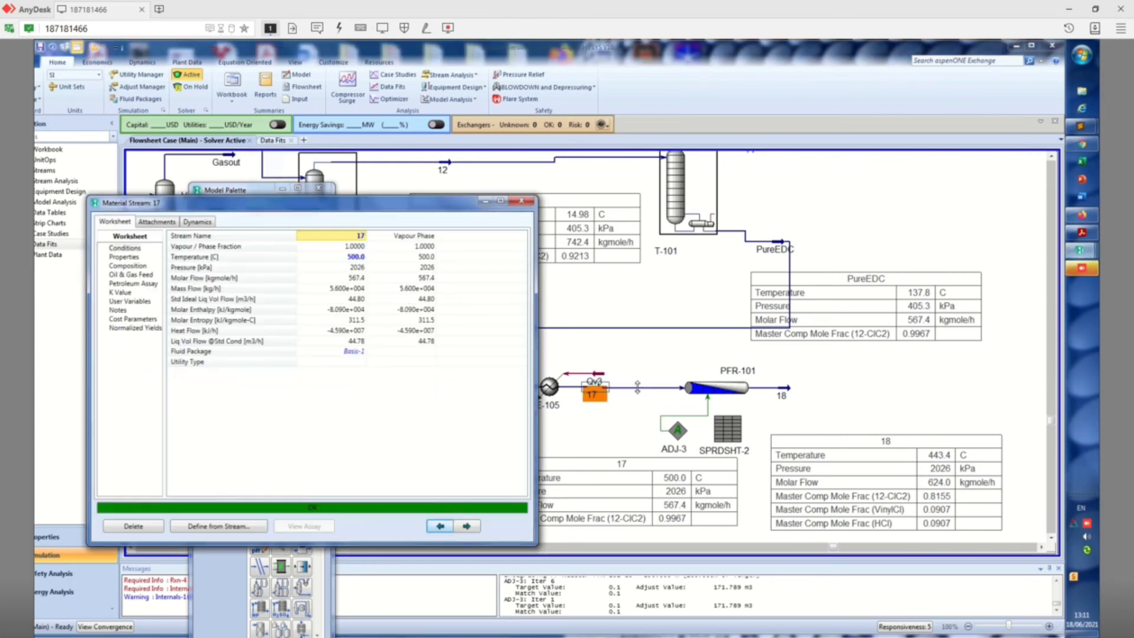
pyautogui.click(356, 257)
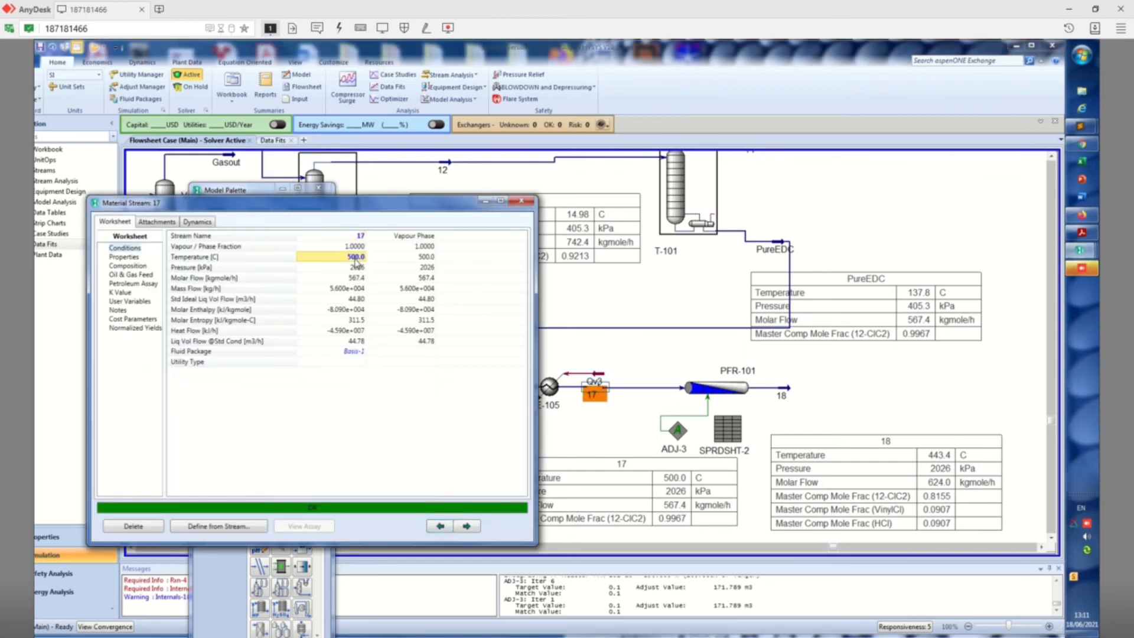
pyautogui.write('550')
pyautogui.press('Return')
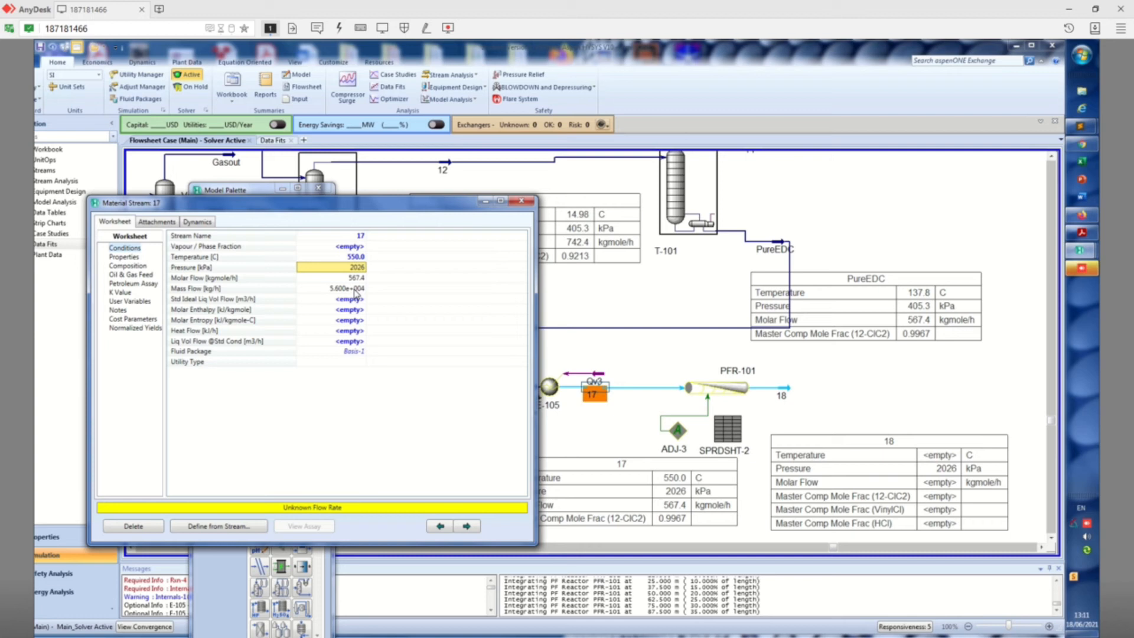
pyautogui.moveTo(356, 294)
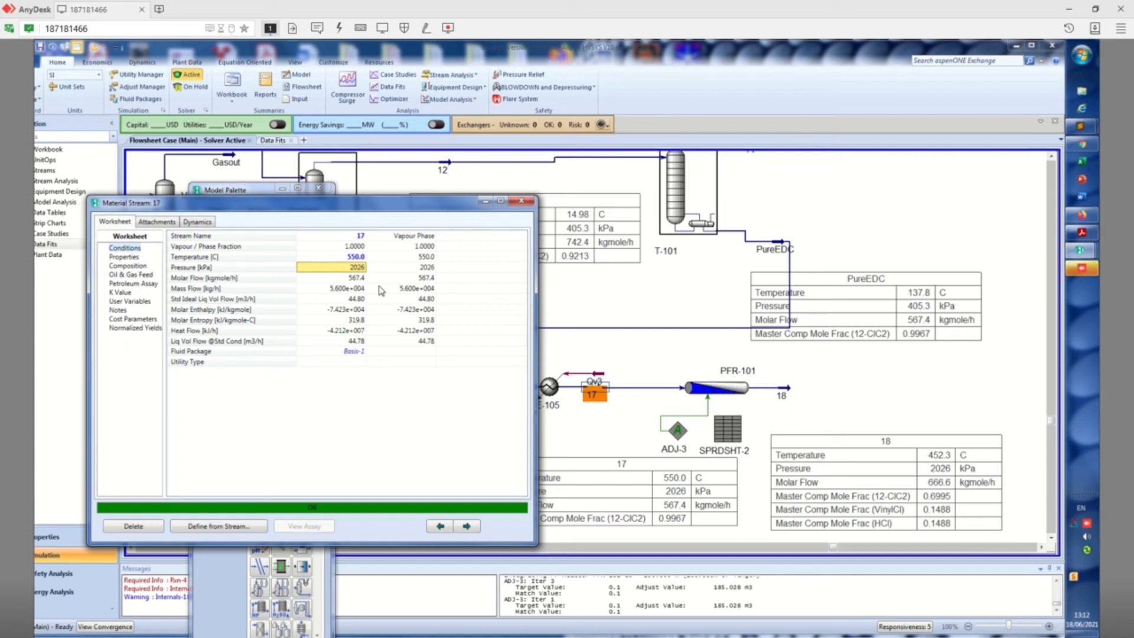
pyautogui.moveTo(350, 271)
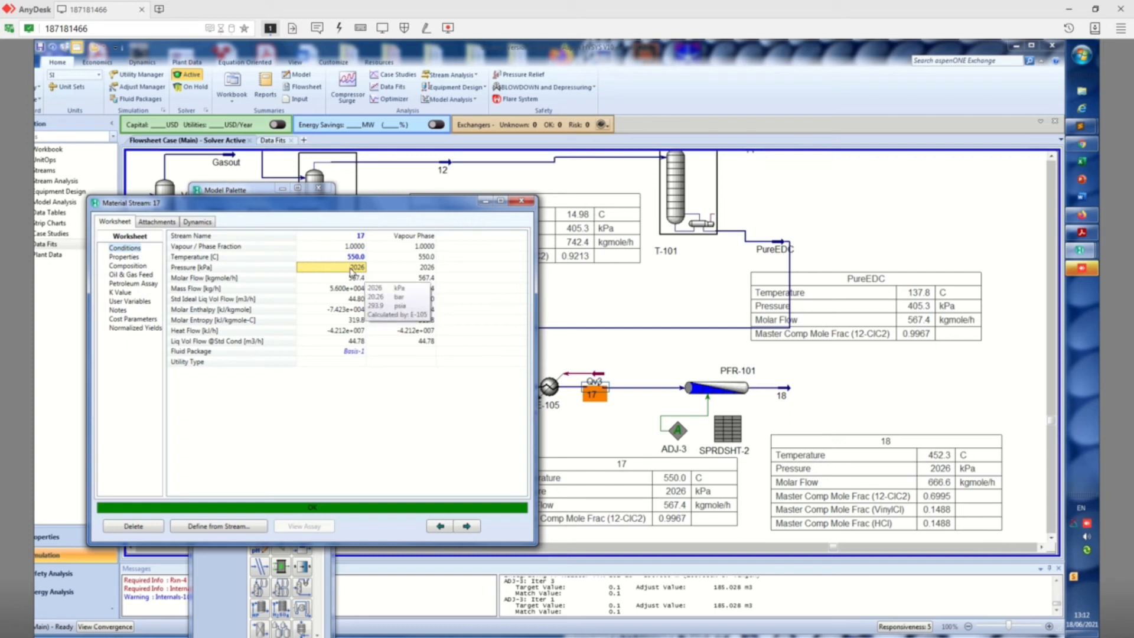
pyautogui.click(521, 201)
# Set the pressure of stream 16 to 26 atm, close its window and let the flowsheet solve
pyautogui.click(512, 393)
pyautogui.doubleClick(514, 391)
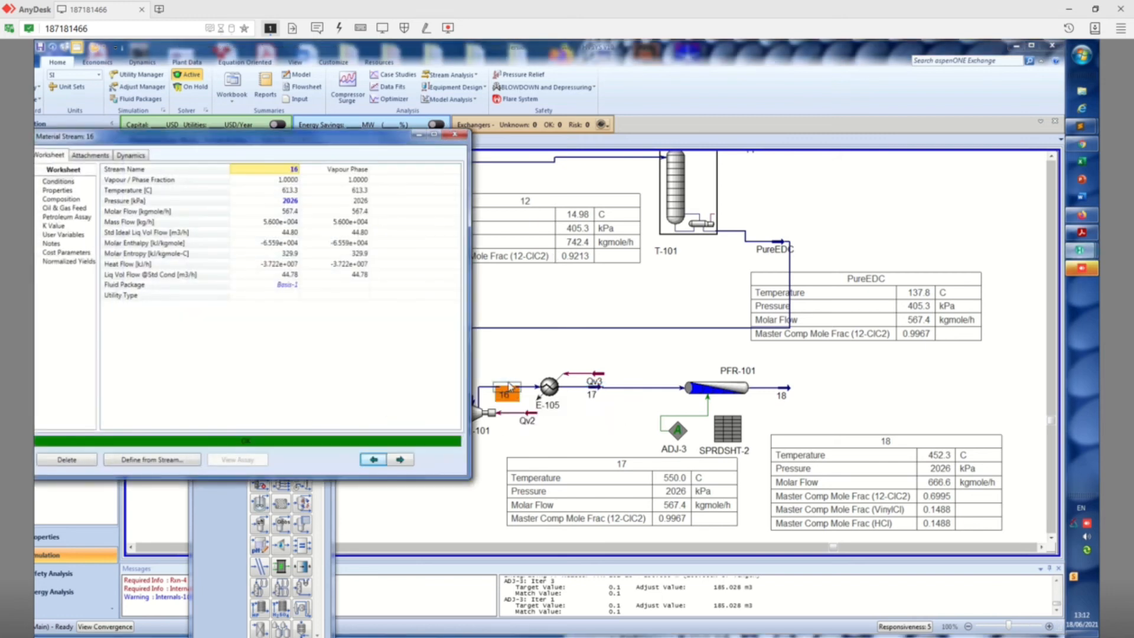
pyautogui.click(279, 205)
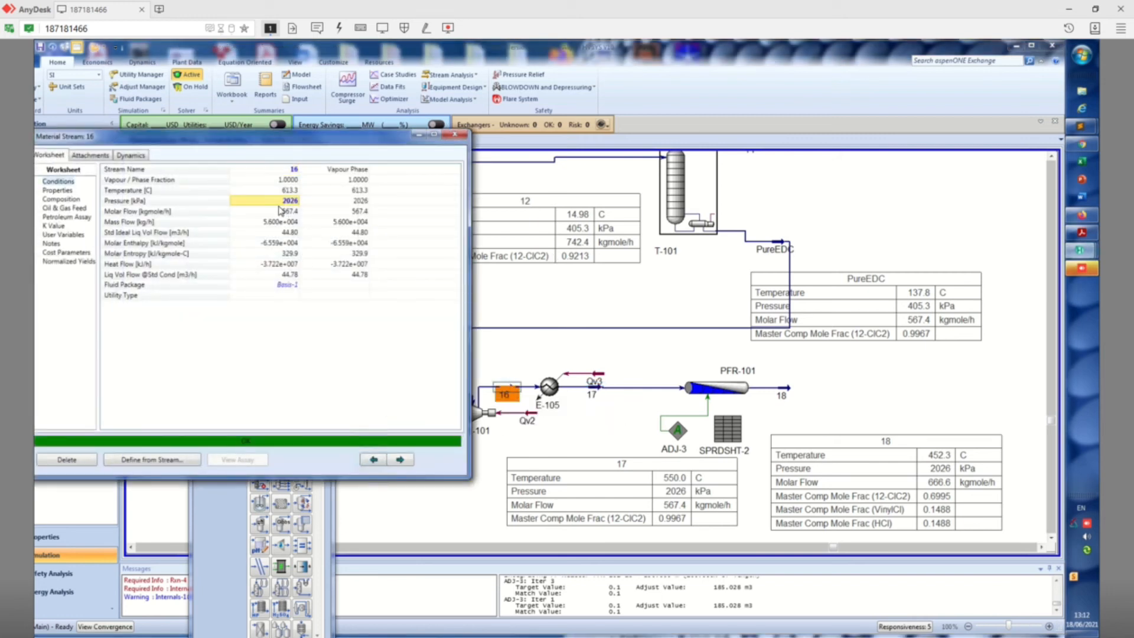
pyautogui.write('2')
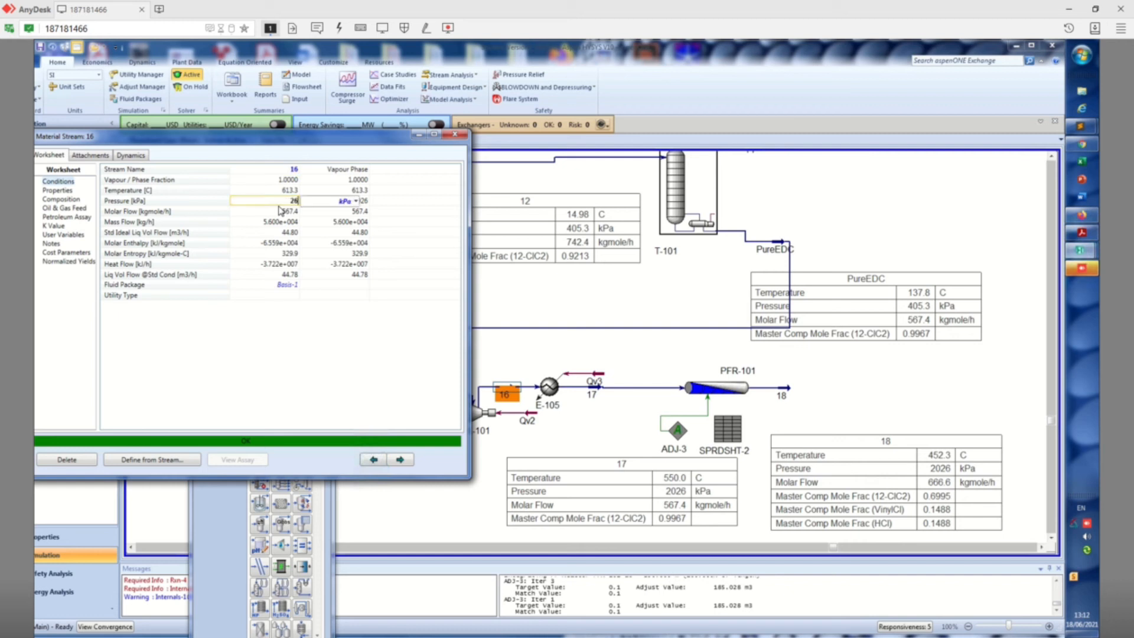
pyautogui.click(356, 202)
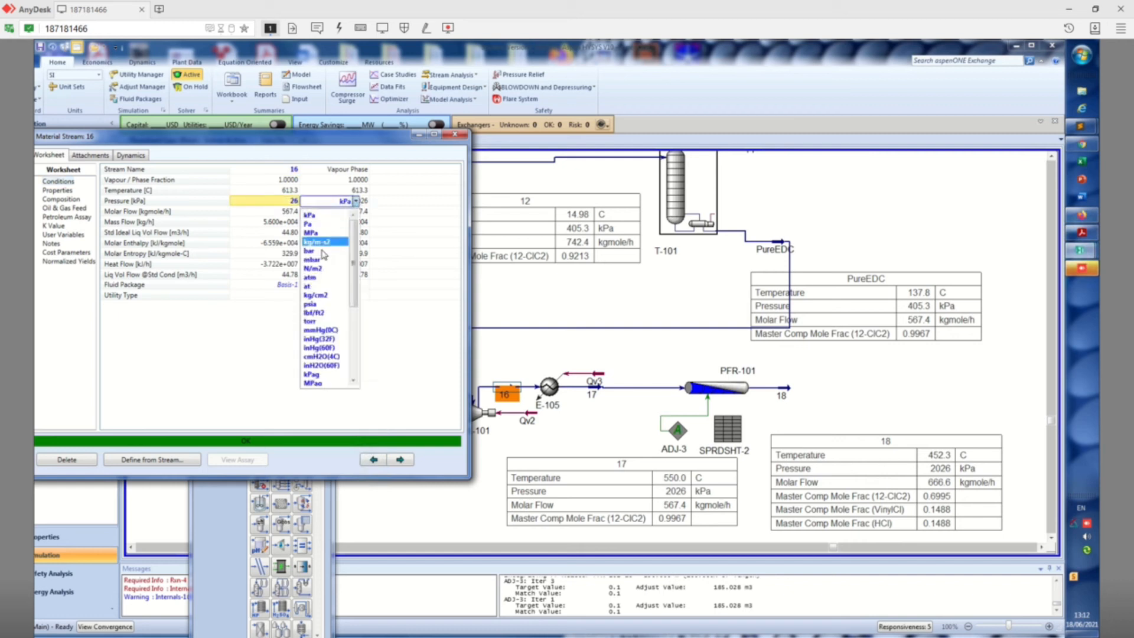
pyautogui.click(311, 278)
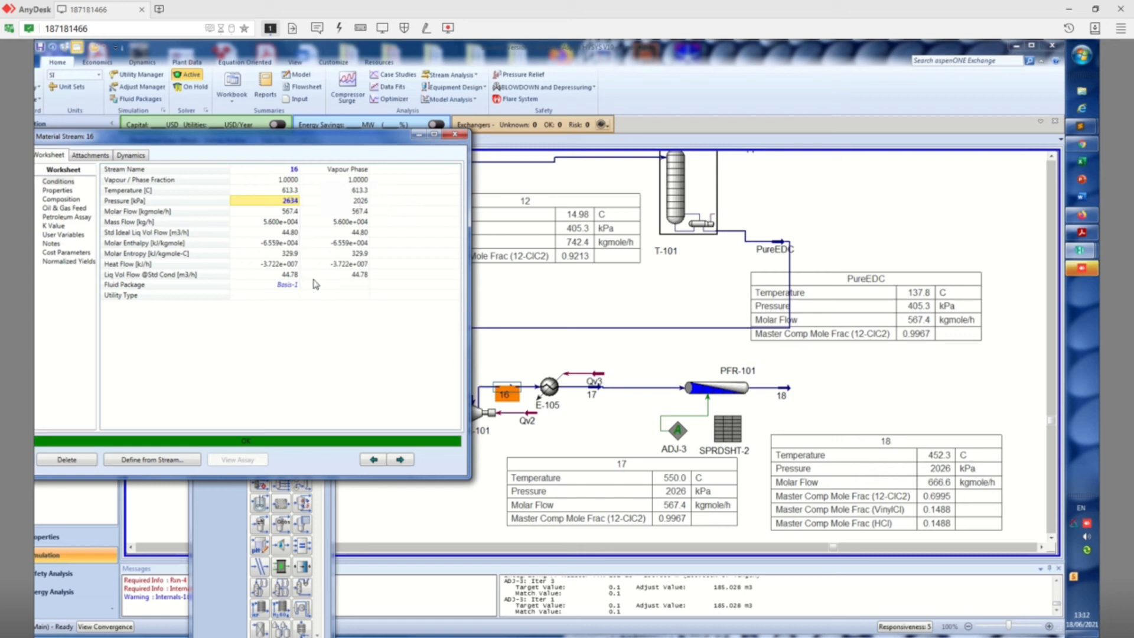
pyautogui.click(454, 137)
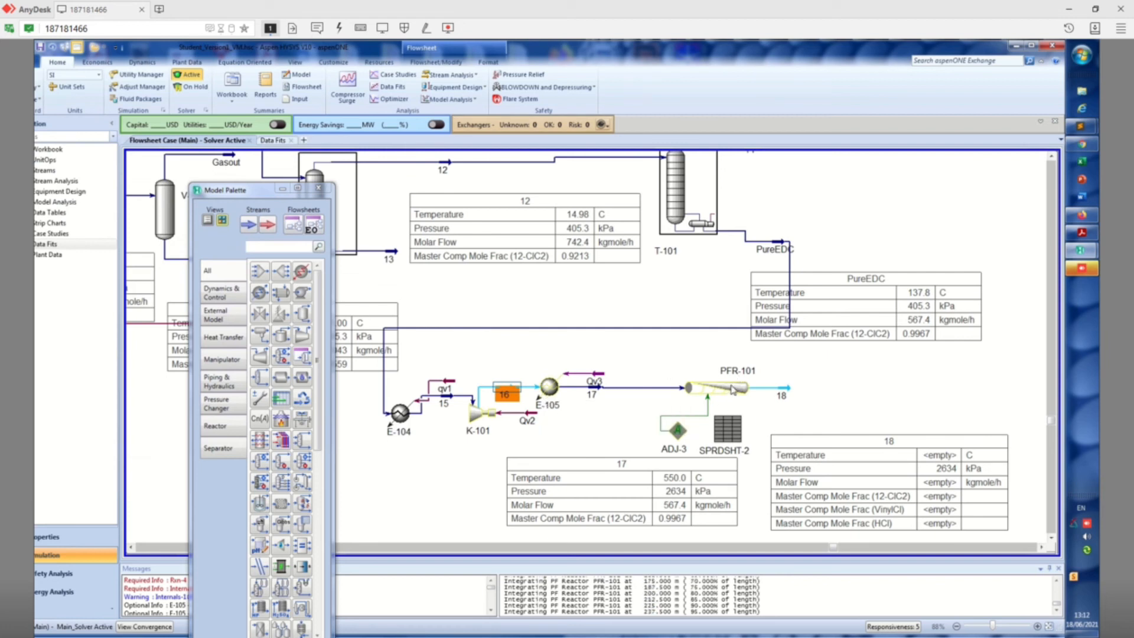
pyautogui.moveTo(732, 388)
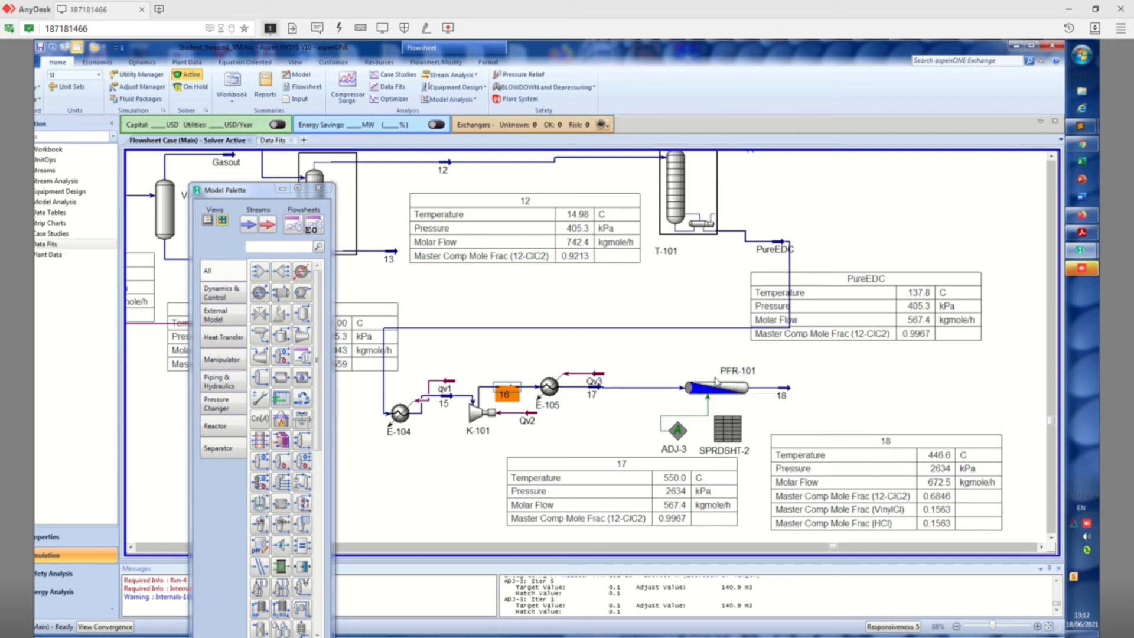
# Set the specified target value of ADJ-3 to 0.5, reset the adjustment so it solves again and close its window
pyautogui.moveTo(734, 387)
pyautogui.doubleClick(677, 431)
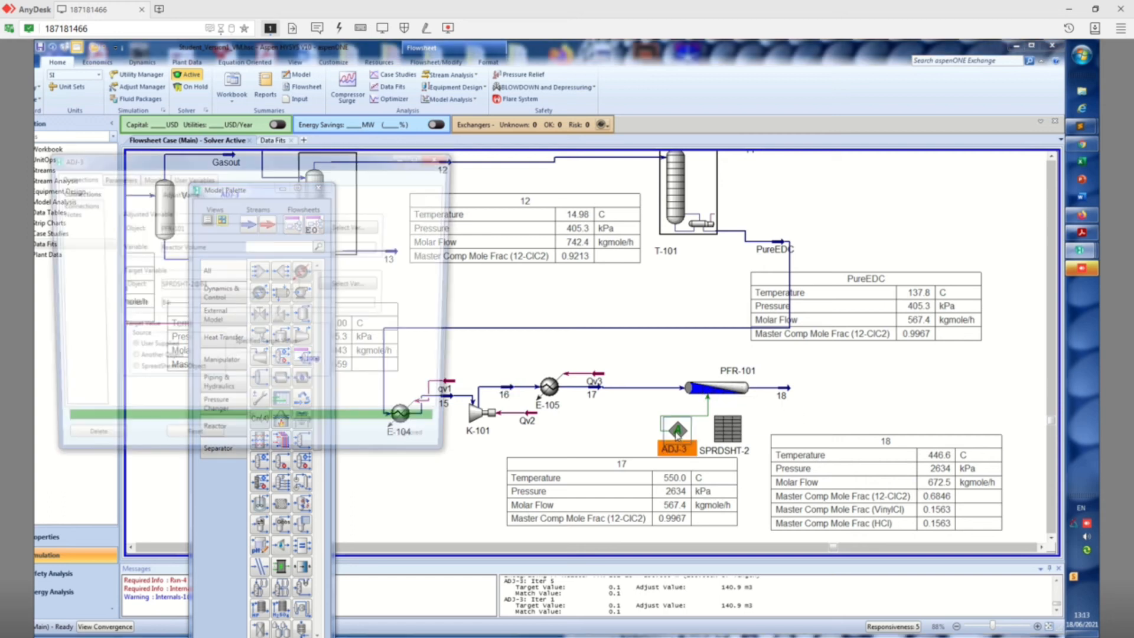
pyautogui.click(319, 365)
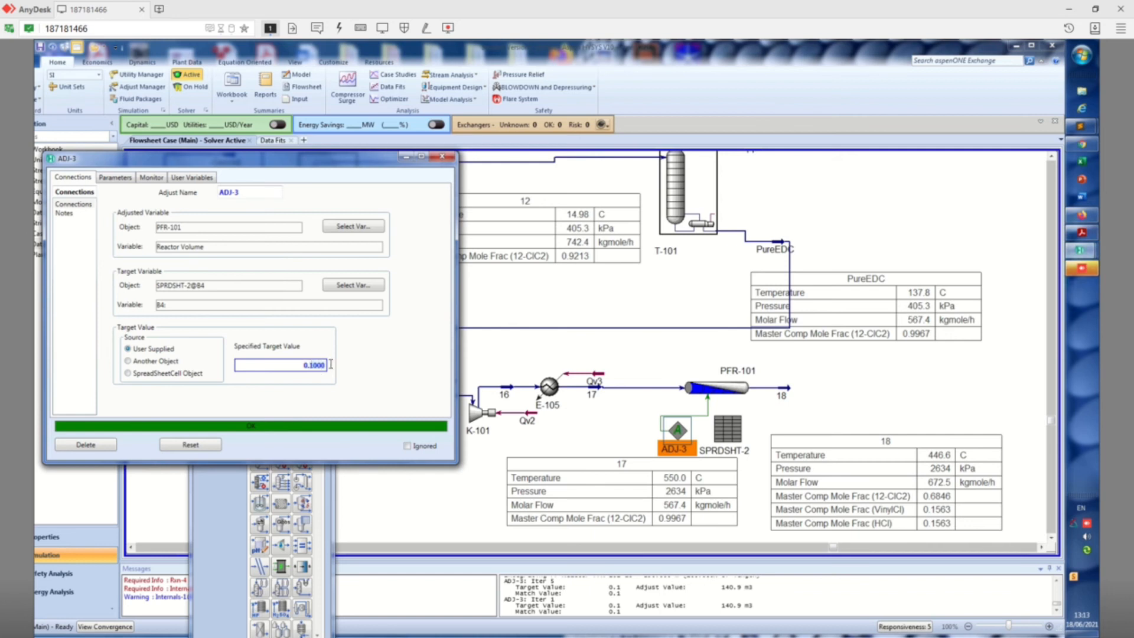
pyautogui.write('0.5')
pyautogui.click(207, 446)
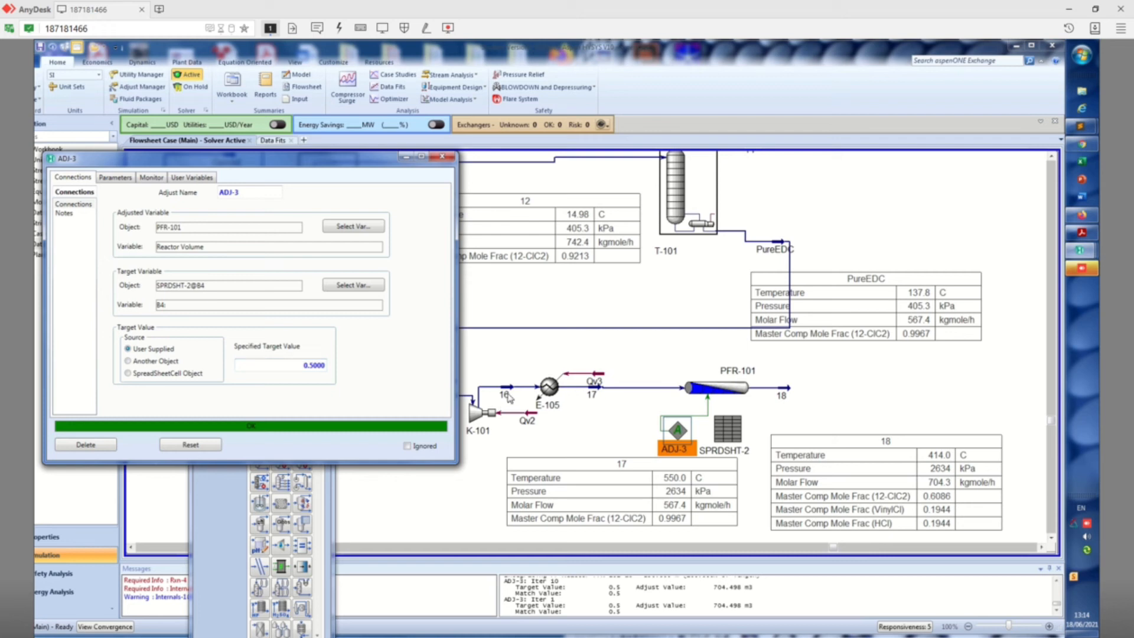
pyautogui.doubleClick(594, 393)
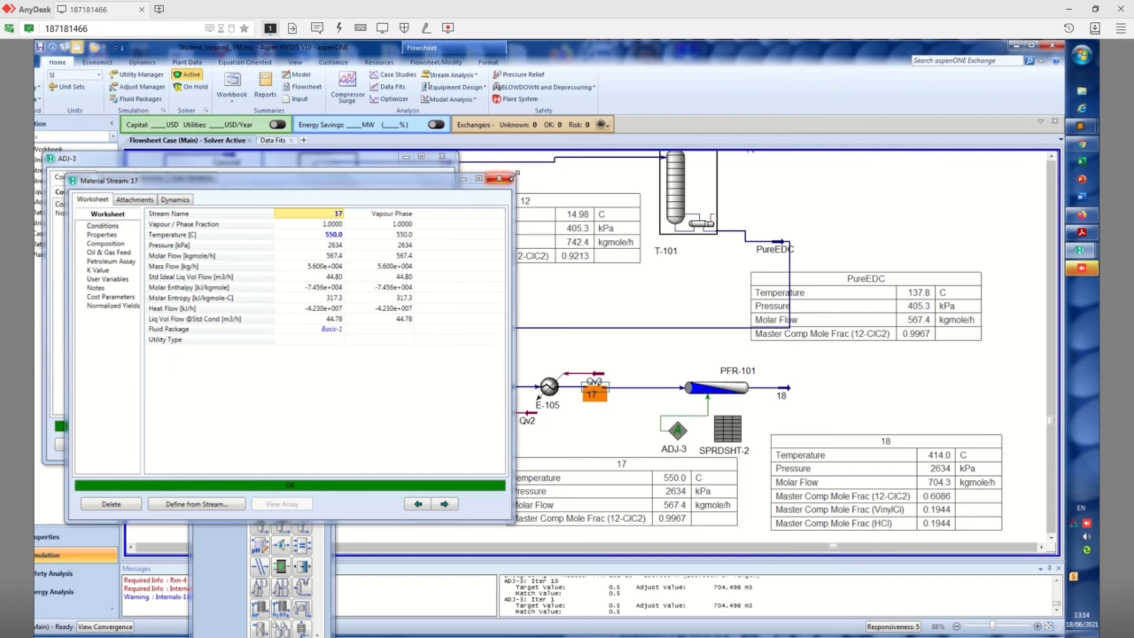
pyautogui.click(499, 178)
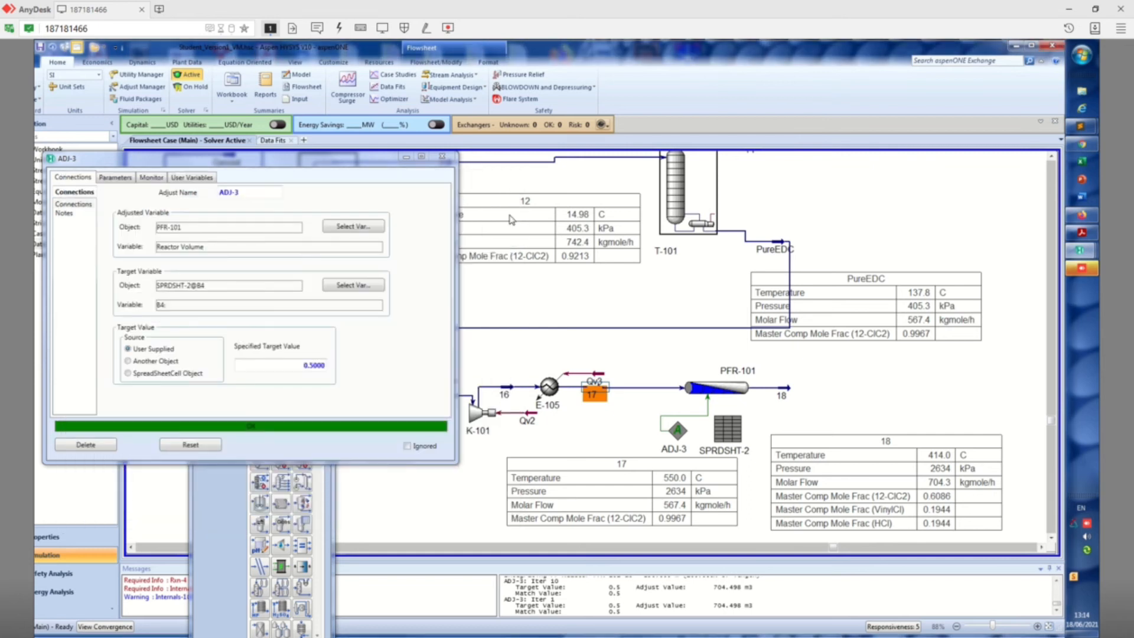
pyautogui.click(442, 156)
# Set the pressure of stream 16 to 30 bar, let the flowsheet solve and close the stream window
pyautogui.doubleClick(512, 393)
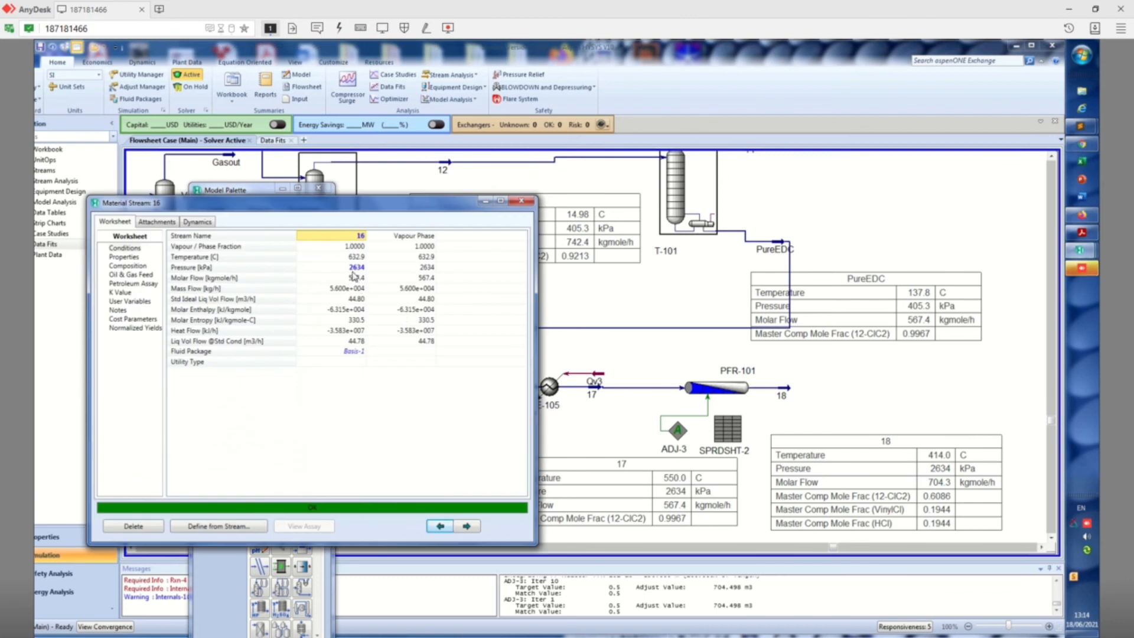
pyautogui.click(356, 268)
pyautogui.write('30')
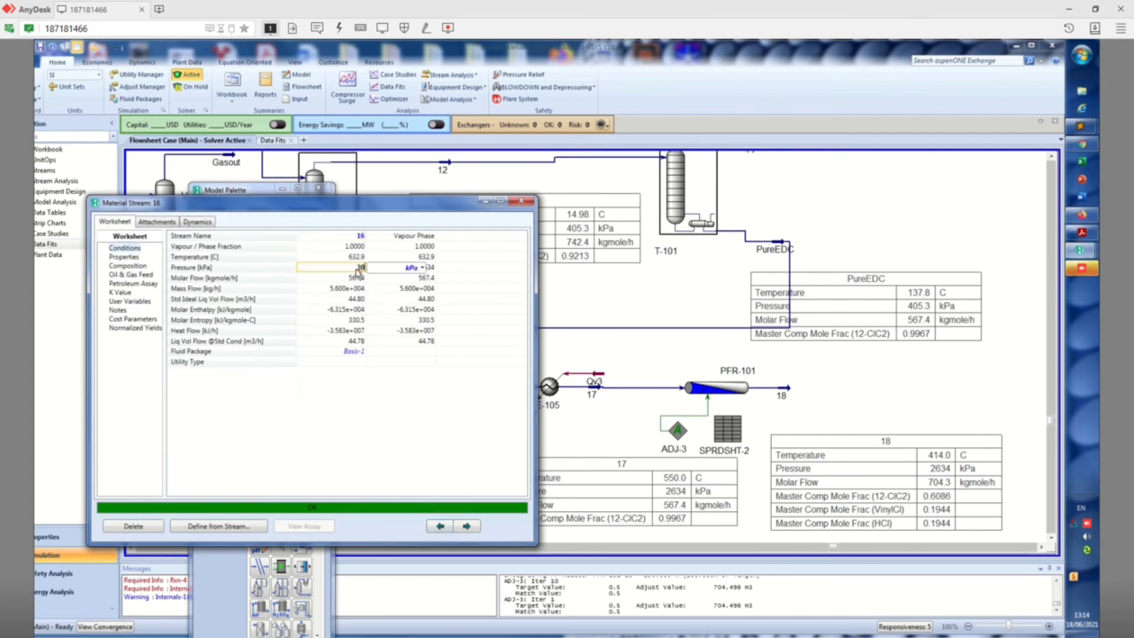
pyautogui.click(423, 268)
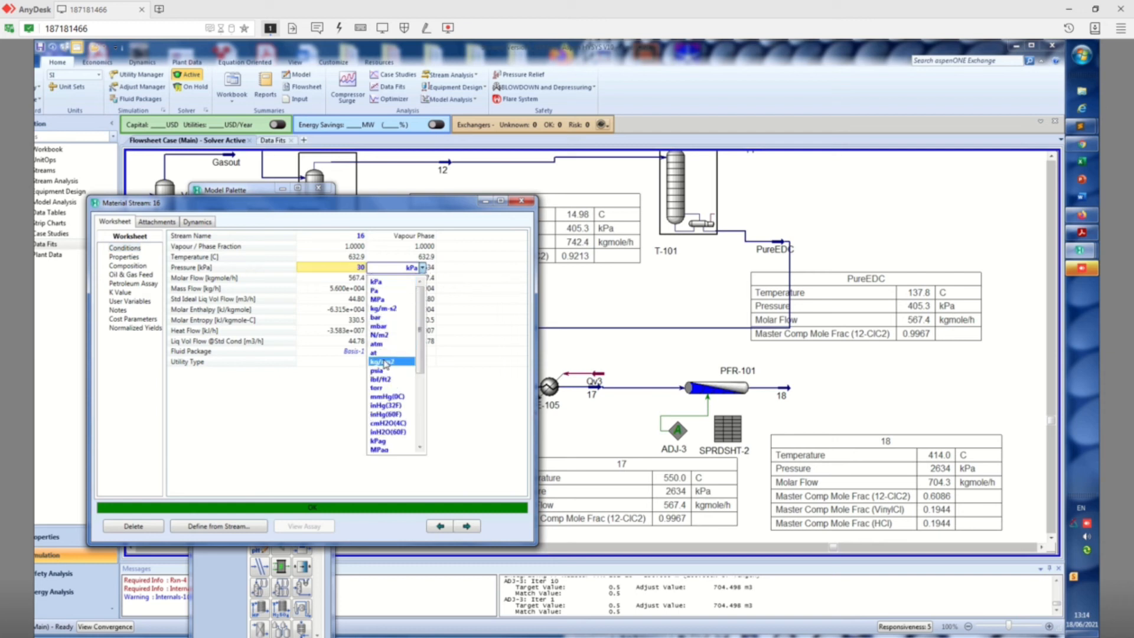
pyautogui.click(381, 318)
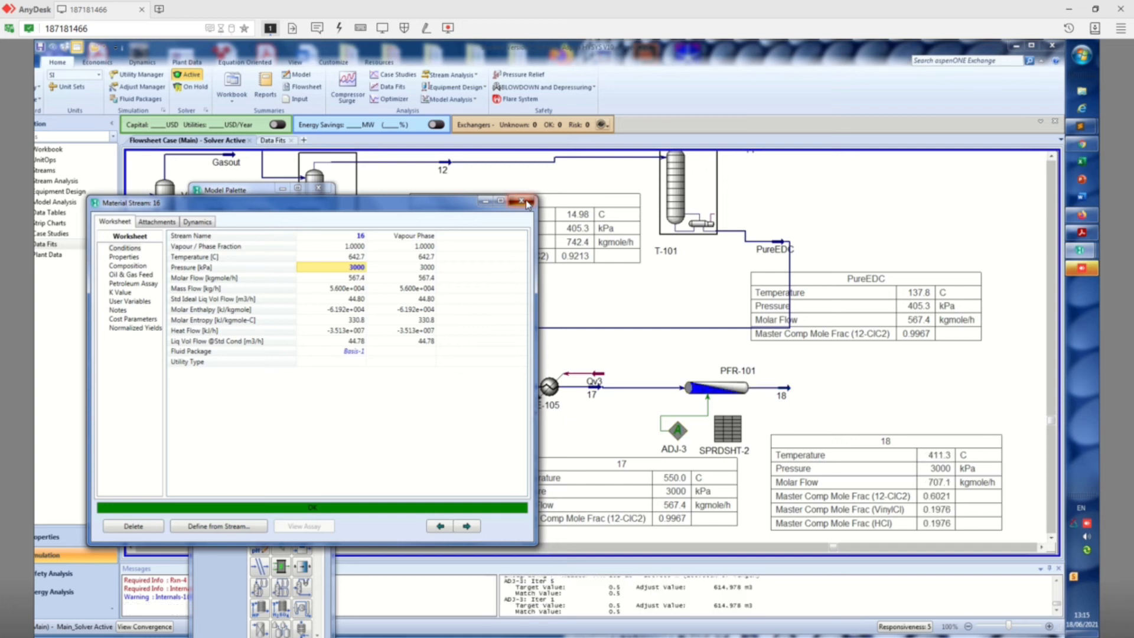
pyautogui.click(526, 203)
# Move stream 18 farther away from the outlet of reactor PFR-101 on the flowsheet
pyautogui.click(789, 394)
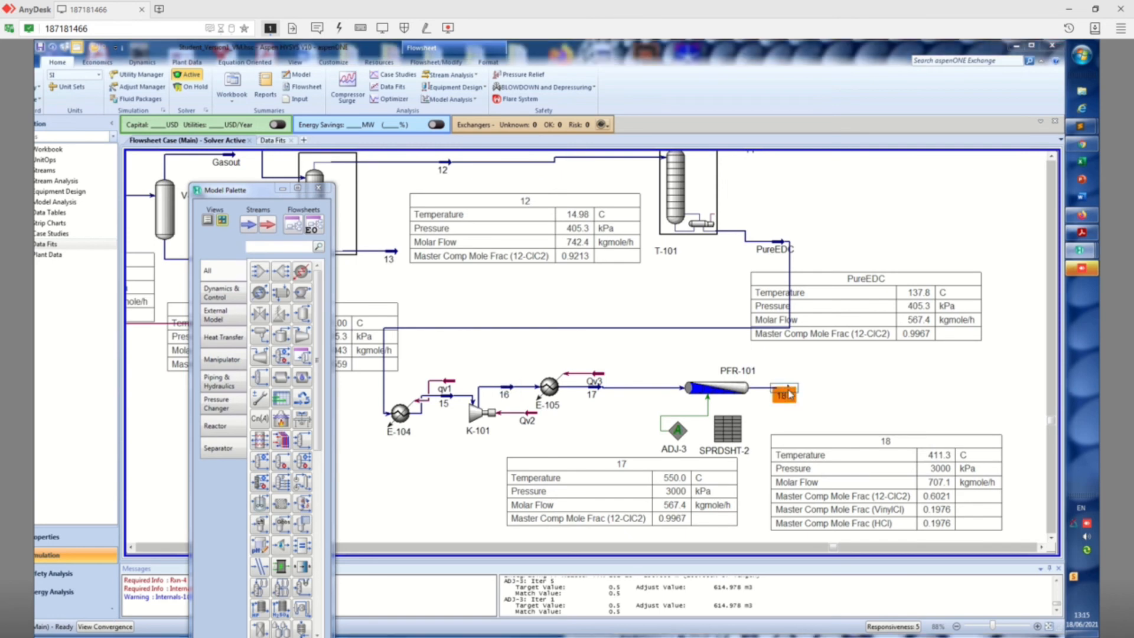
pyautogui.doubleClick(788, 391)
pyautogui.click(456, 140)
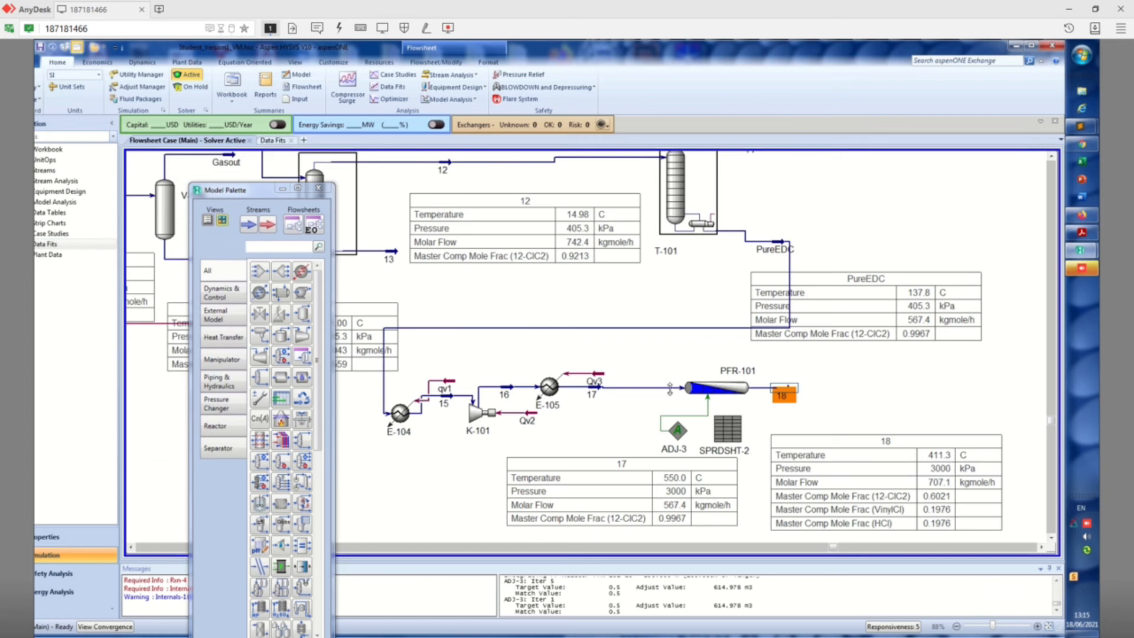
pyautogui.click(836, 417)
pyautogui.moveTo(787, 393); pyautogui.dragTo(835, 394)
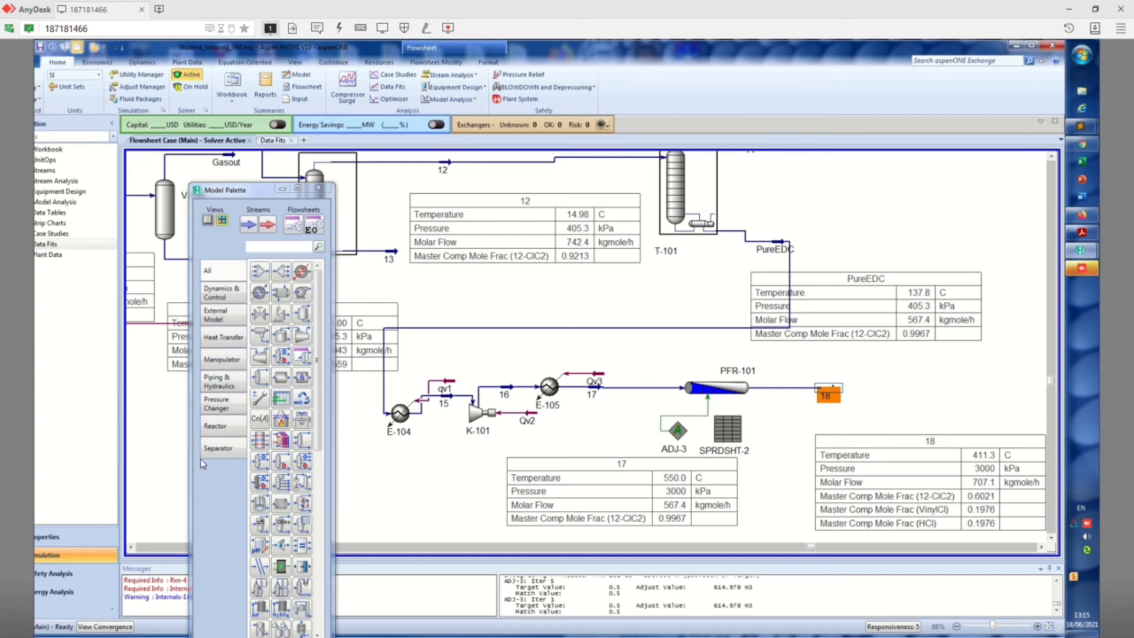
# Place a Set operation beside ADJ-3 and assign the temperature of stream 17 as its target variable
pyautogui.click(260, 421)
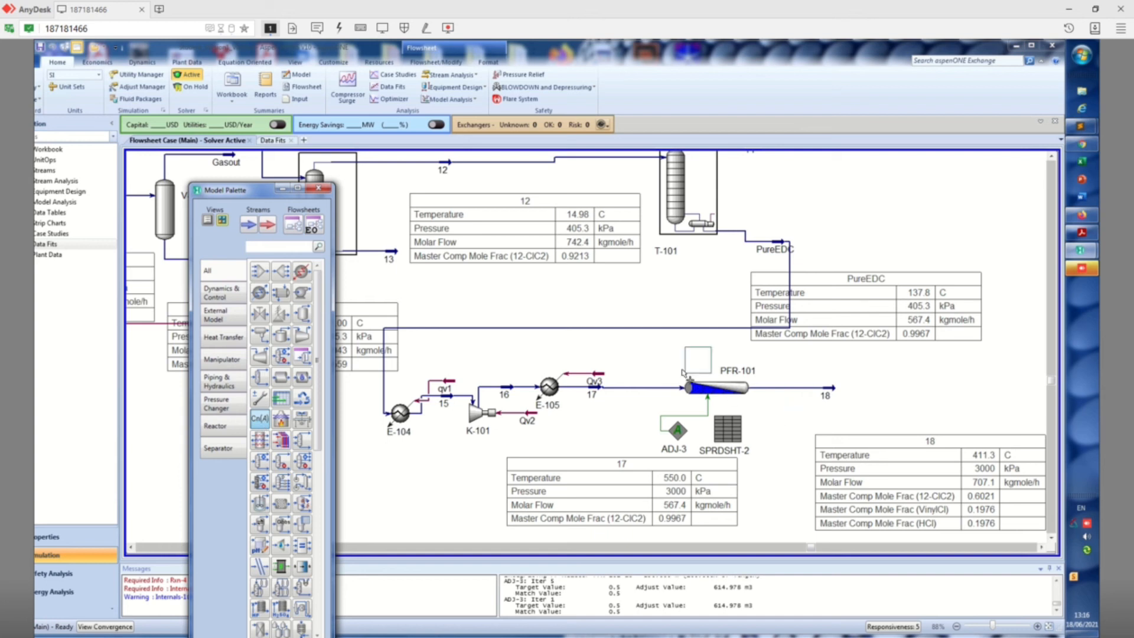
pyautogui.click(623, 441)
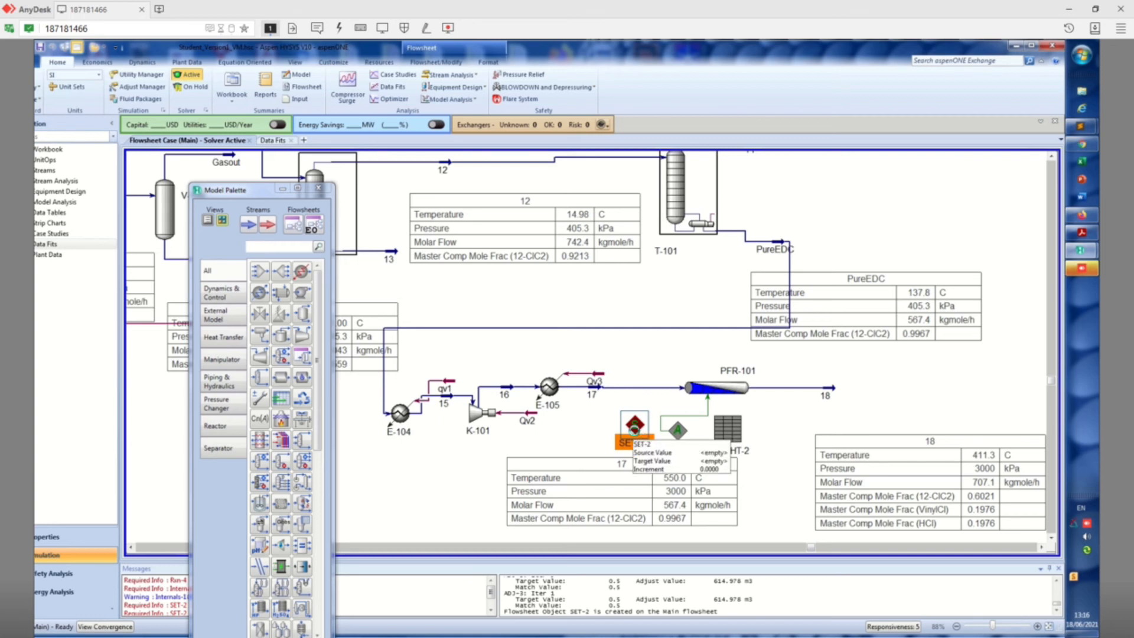
pyautogui.doubleClick(635, 427)
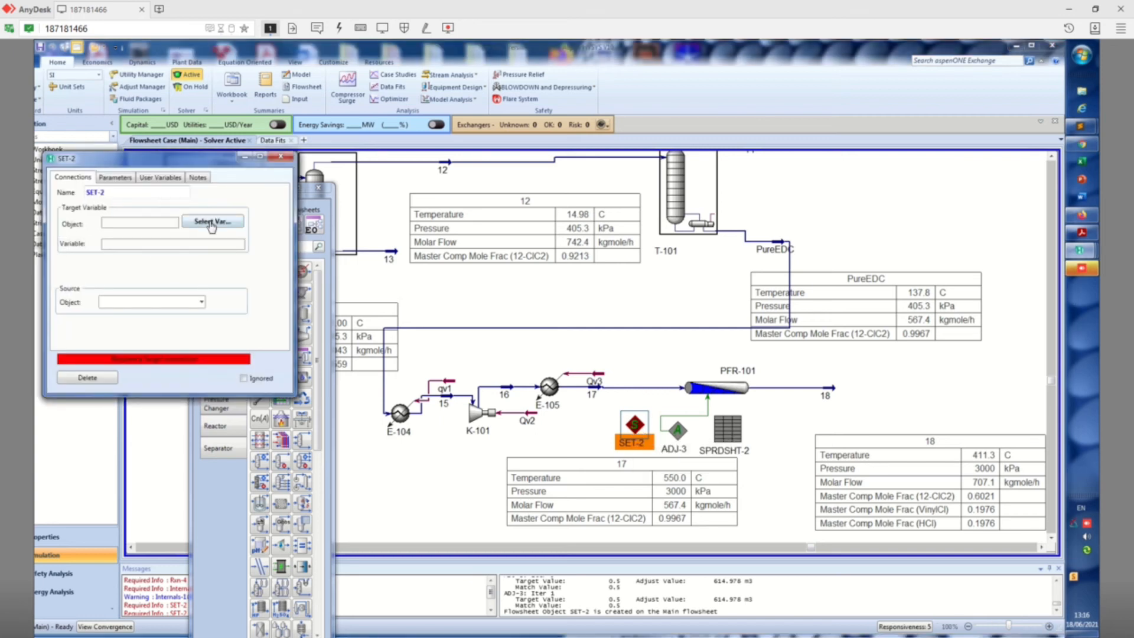
pyautogui.click(211, 224)
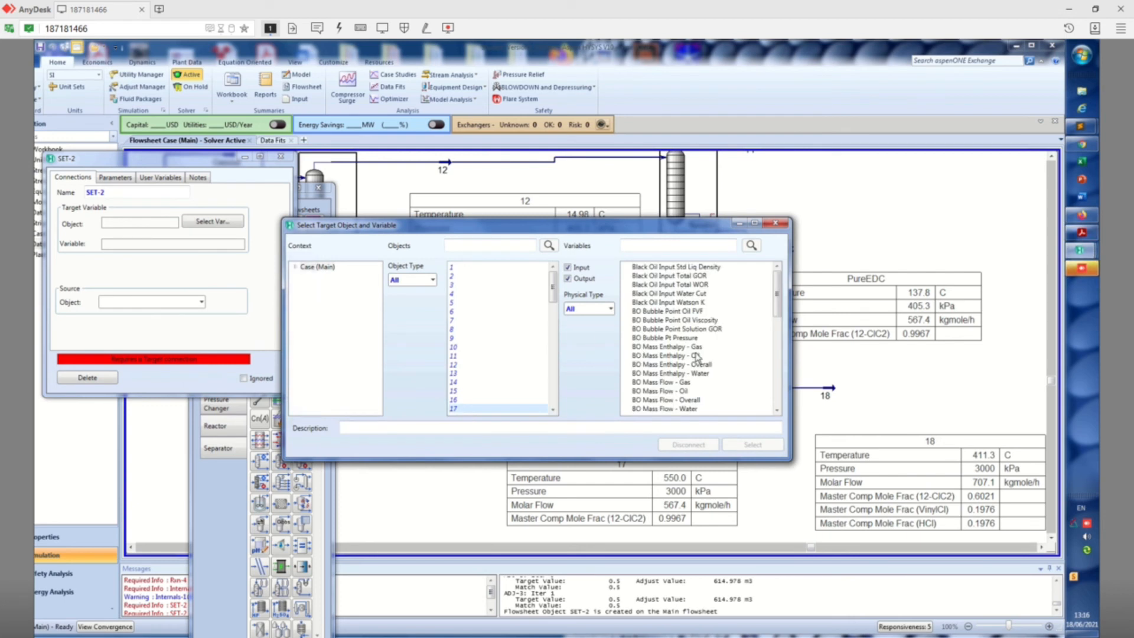
pyautogui.click(603, 309)
pyautogui.click(592, 335)
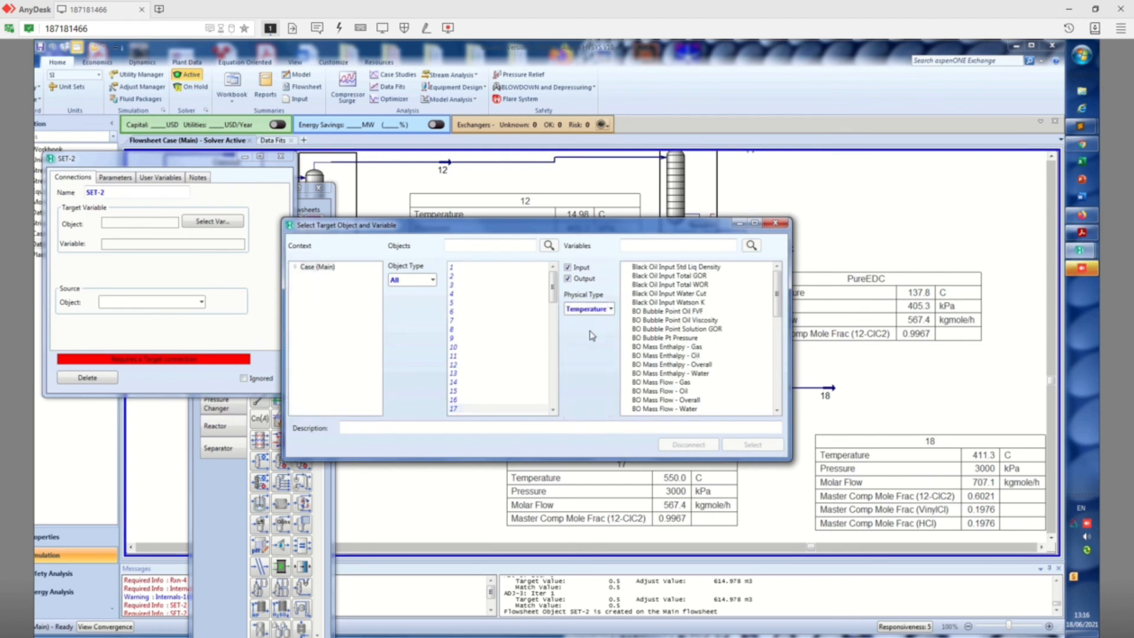
pyautogui.click(648, 267)
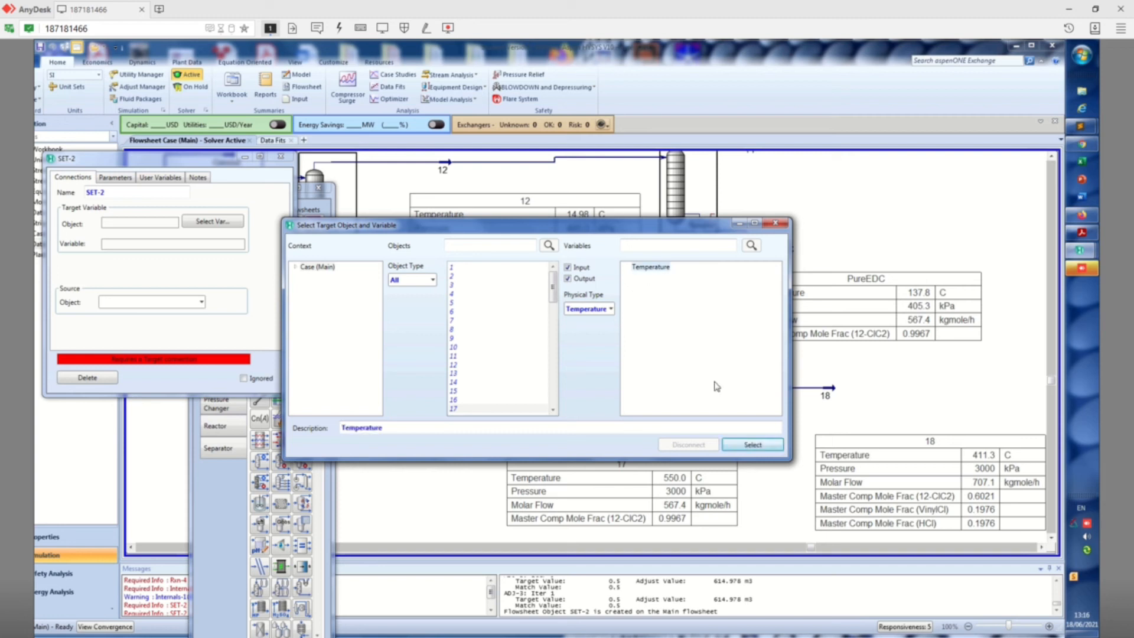
pyautogui.click(752, 445)
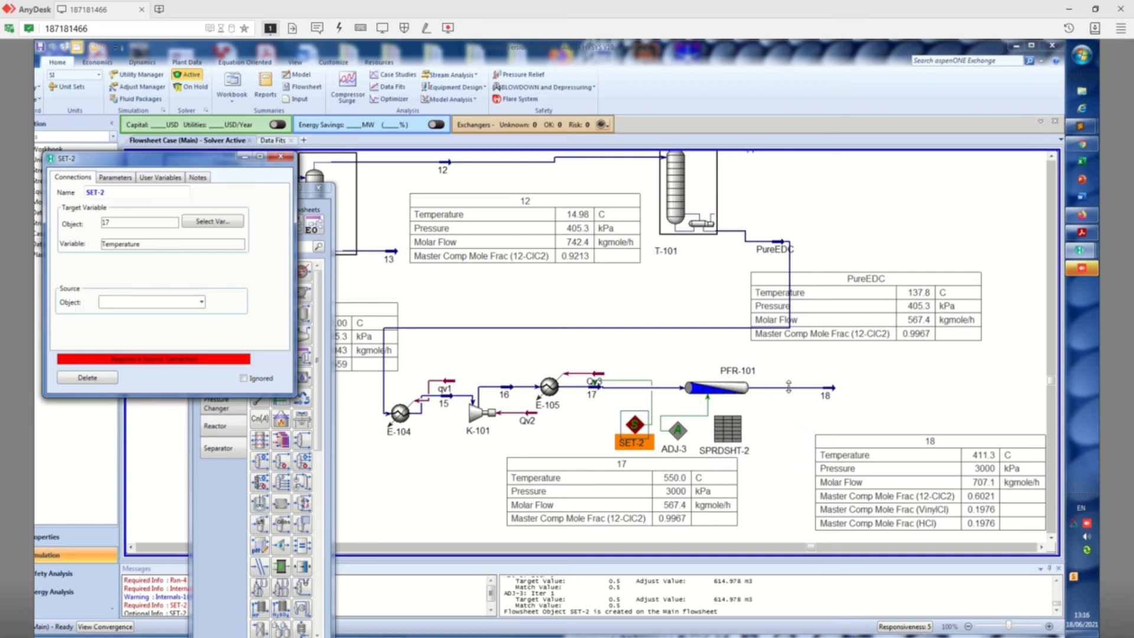
# Assign stream 18 as the source object of SET-2, close its window and try to reactivate the solver
pyautogui.click(201, 302)
pyautogui.click(248, 284)
pyautogui.click(201, 302)
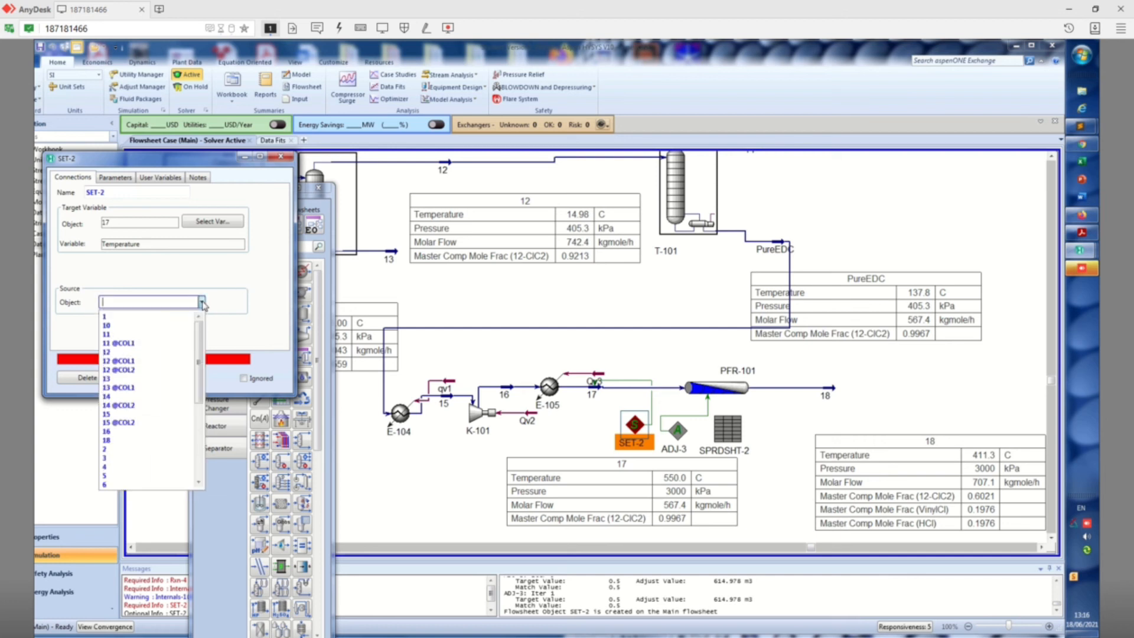
pyautogui.click(129, 444)
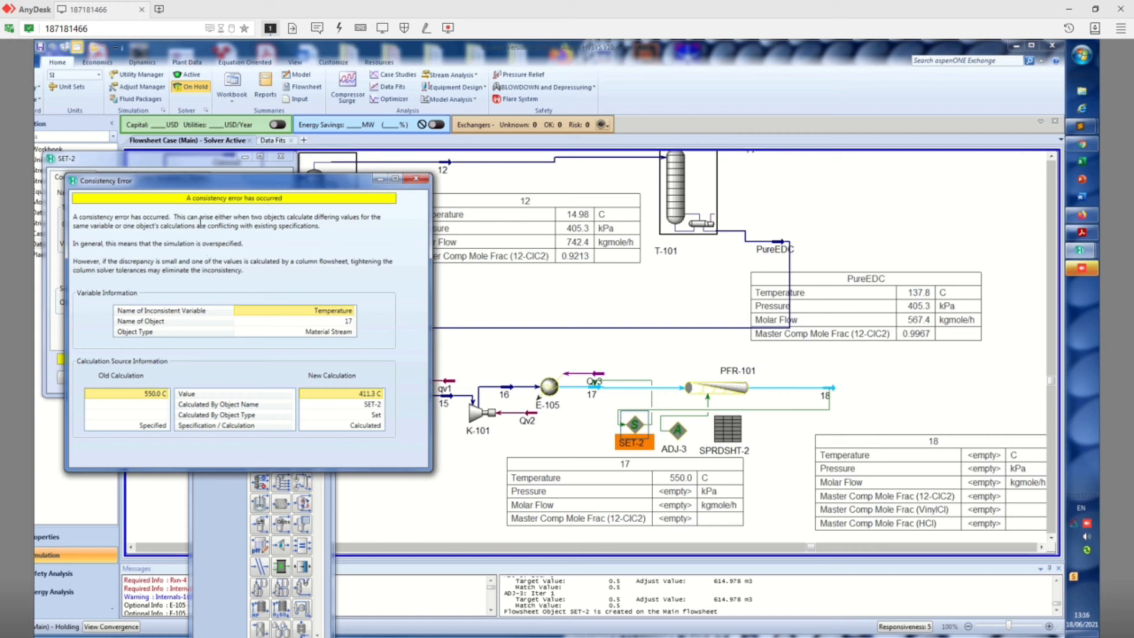
pyautogui.click(416, 178)
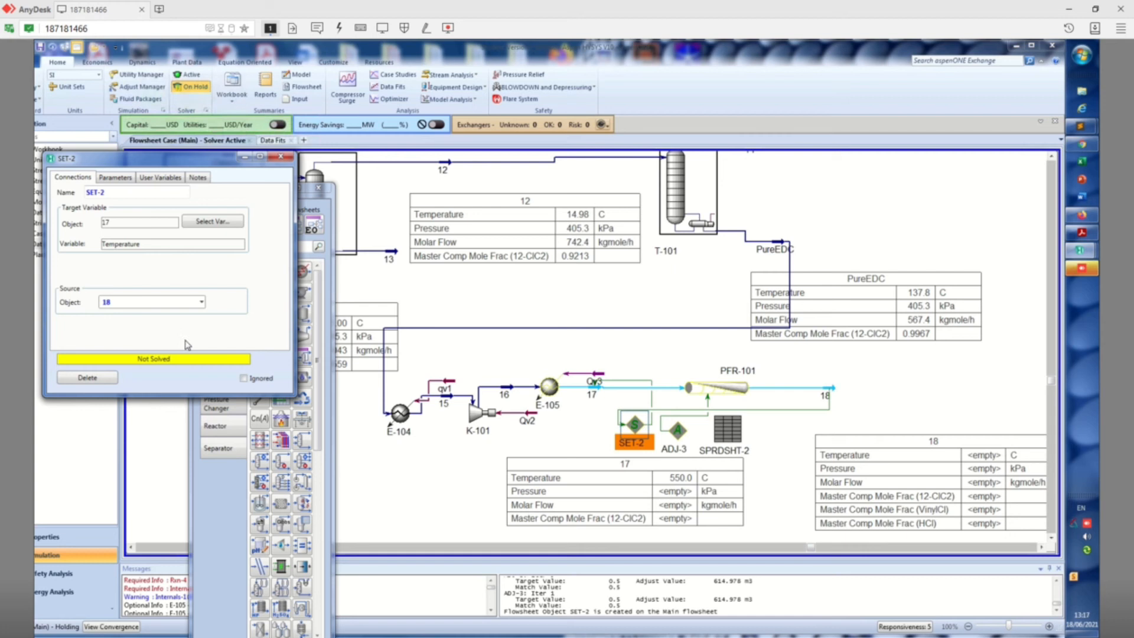
pyautogui.click(281, 157)
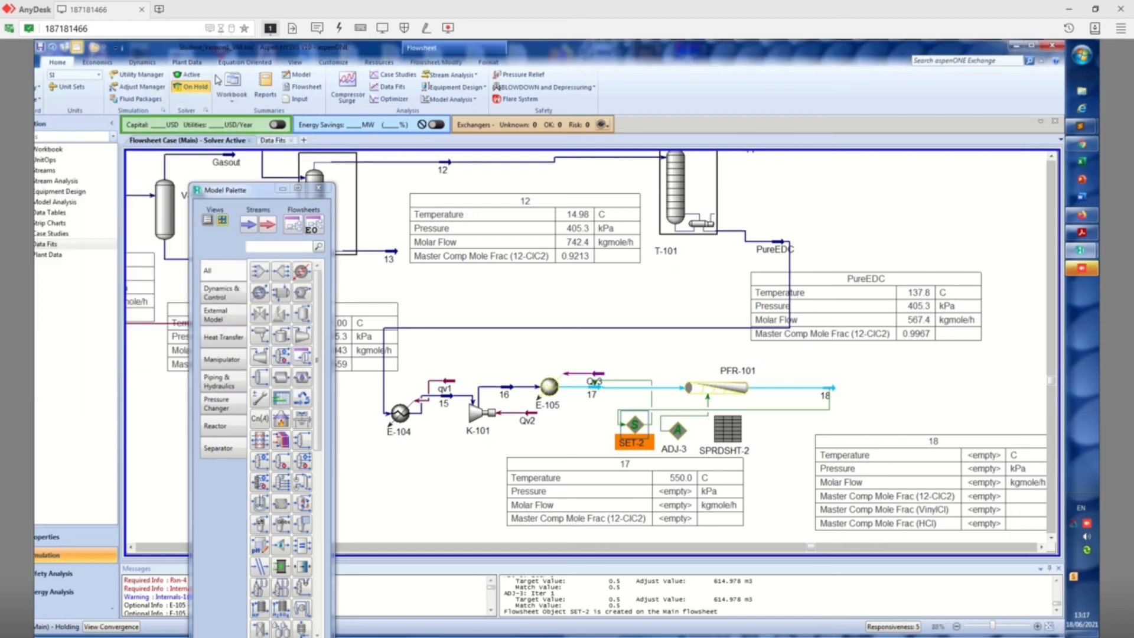
pyautogui.click(189, 75)
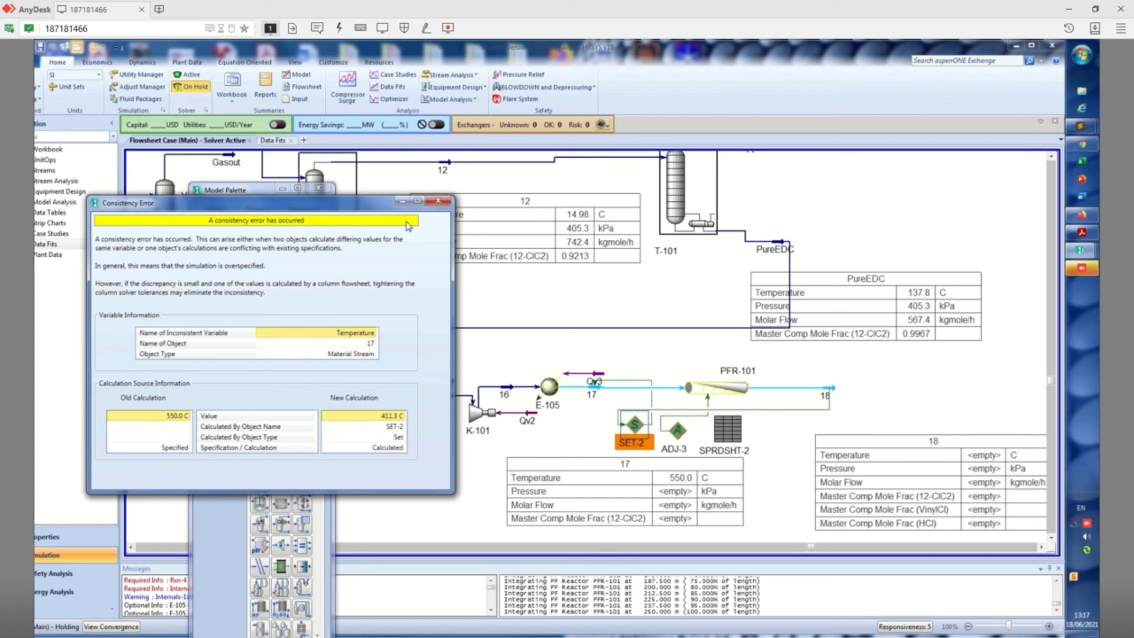
pyautogui.click(439, 201)
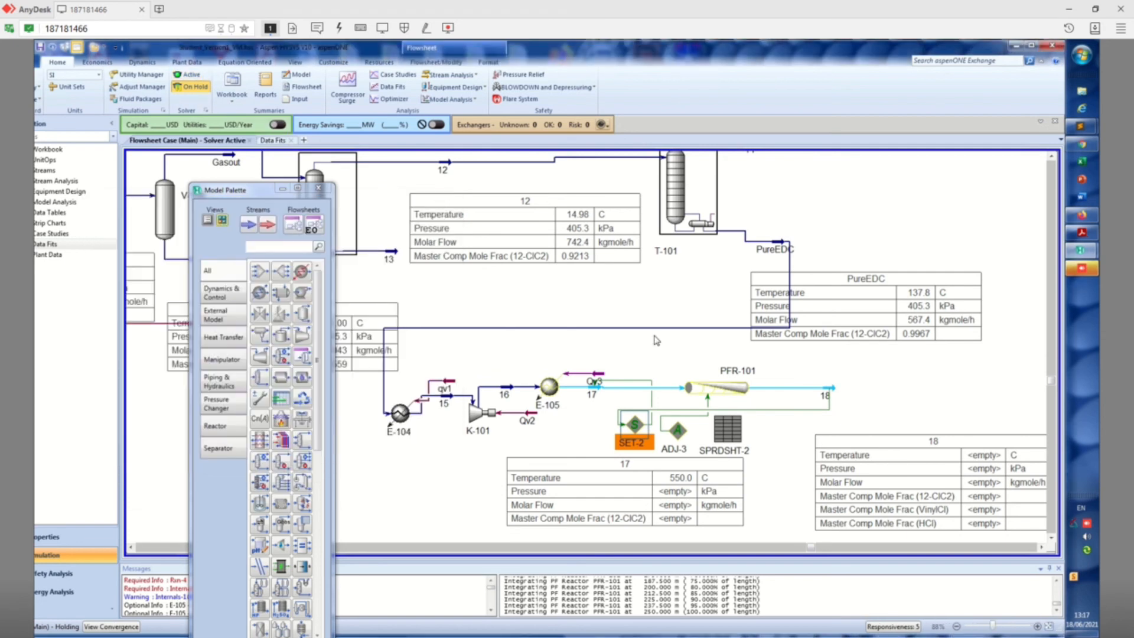
# Delete the SET-2 operation from the flowsheet and reactivate the solver
pyautogui.moveTo(635, 431)
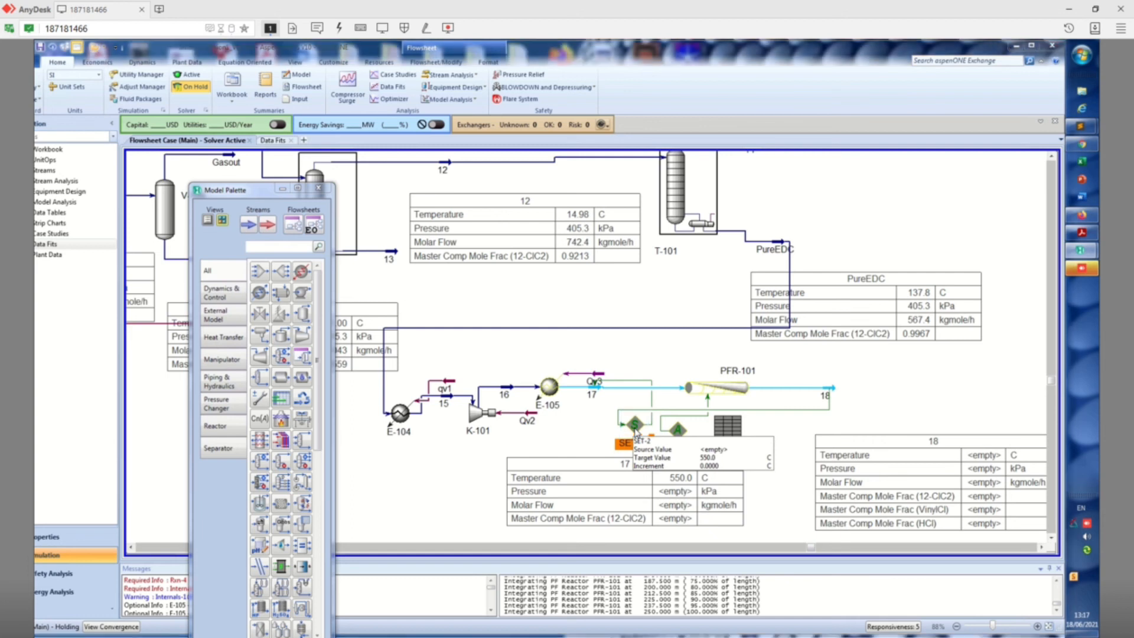
pyautogui.press('Delete')
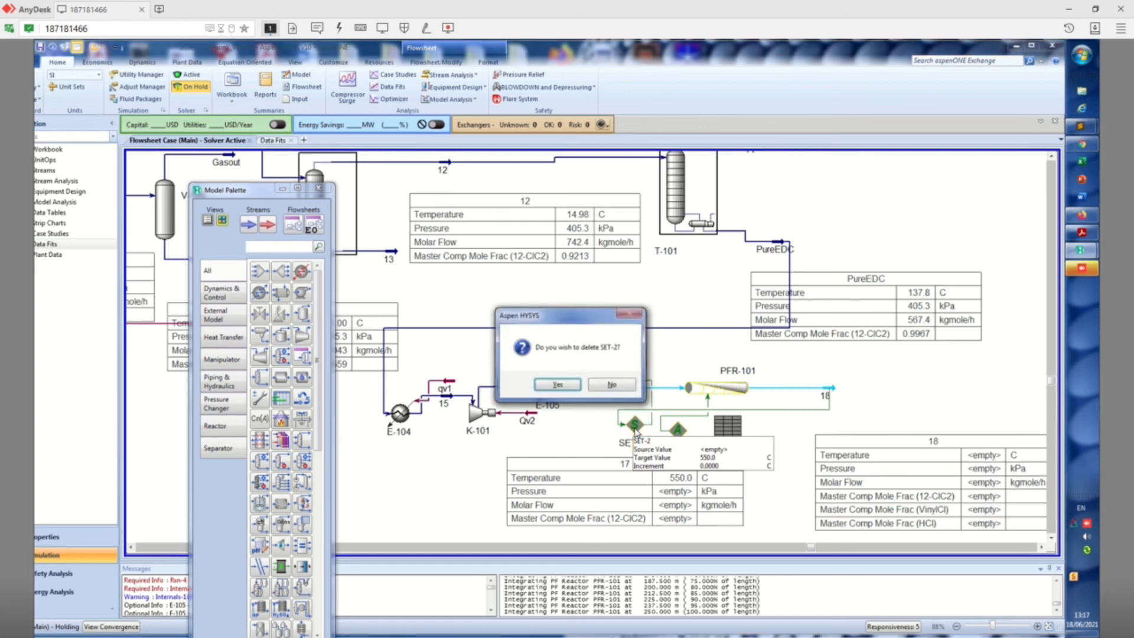
pyautogui.click(569, 385)
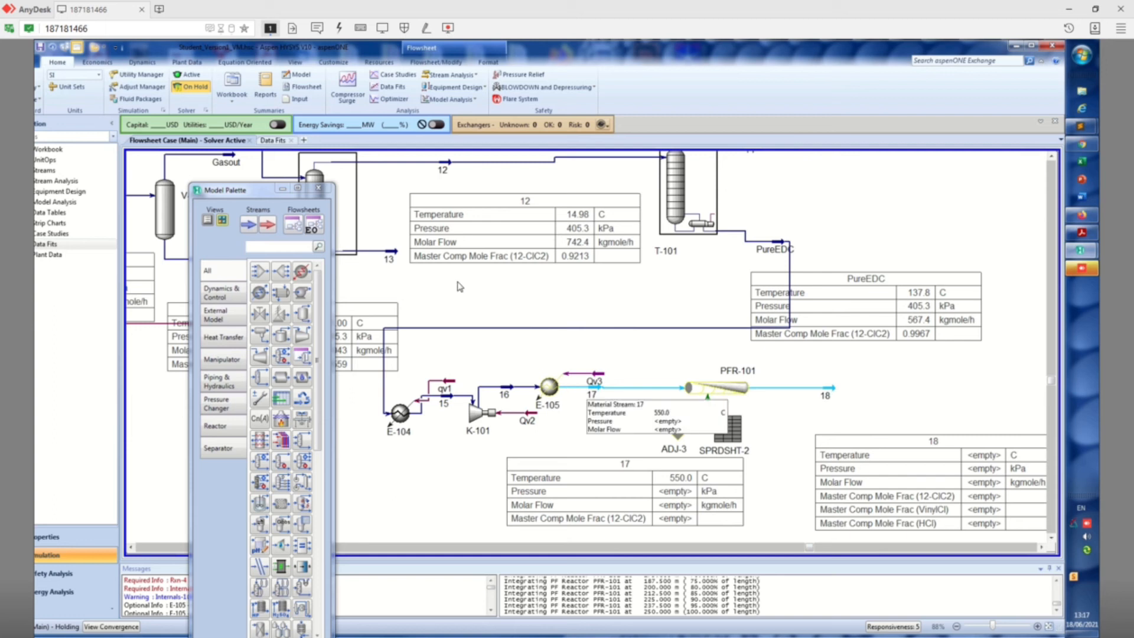
pyautogui.click(187, 77)
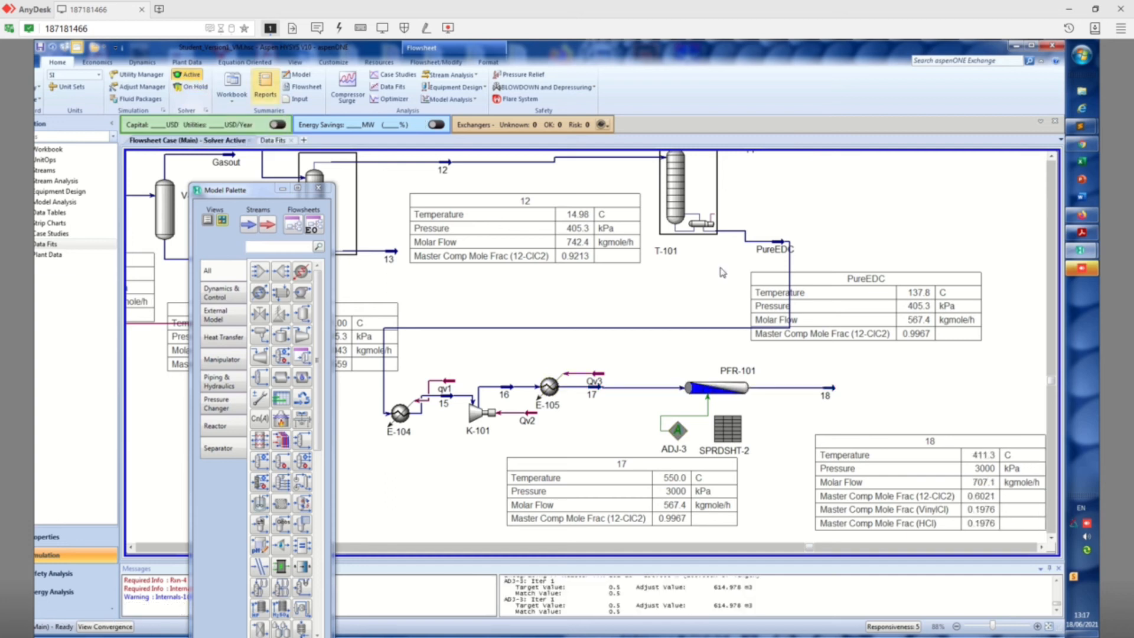
# Attach a new energy stream qV5 to reactor PFR-101 and close the reactor window
pyautogui.doubleClick(732, 389)
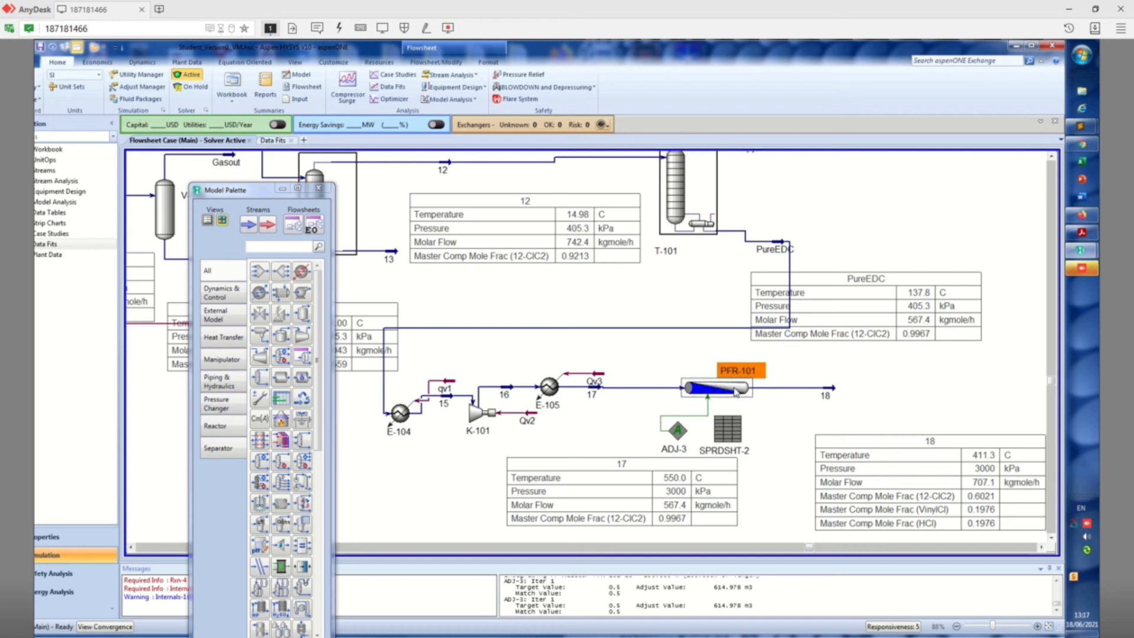
pyautogui.click(189, 385)
pyautogui.write('q')
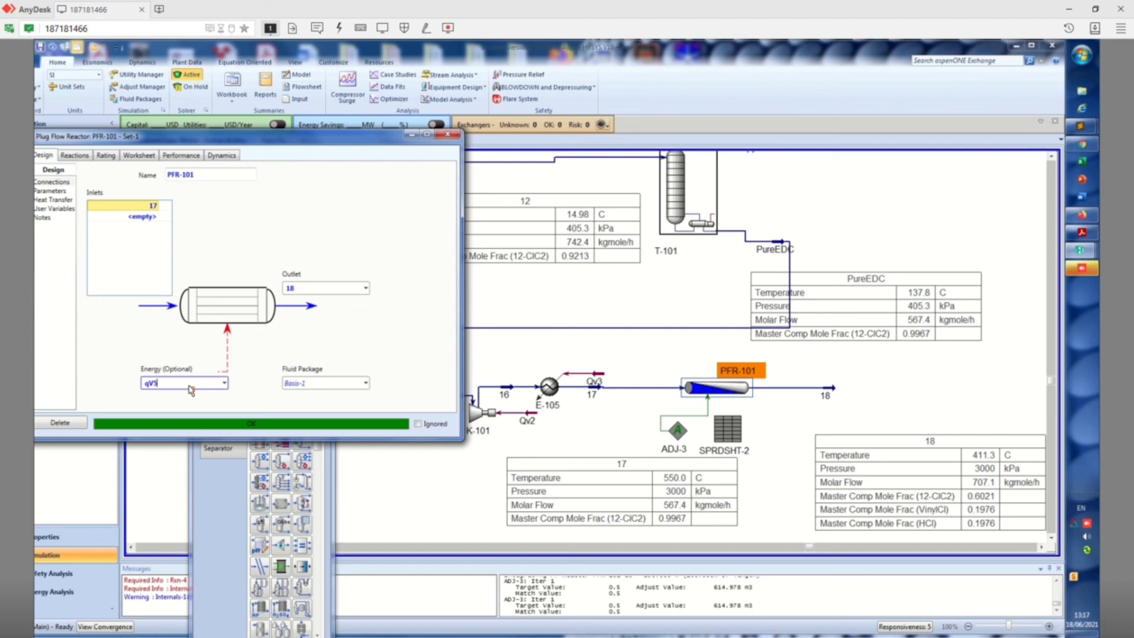
pyautogui.write('V5')
pyautogui.press('Return')
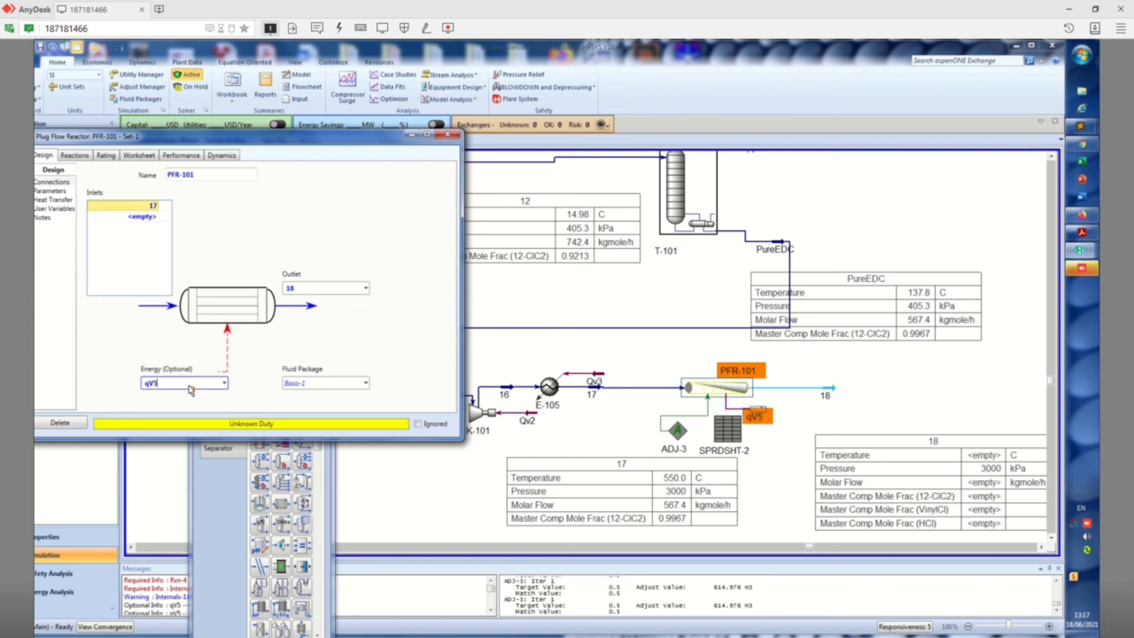
pyautogui.moveTo(287, 144); pyautogui.dragTo(416, 147)
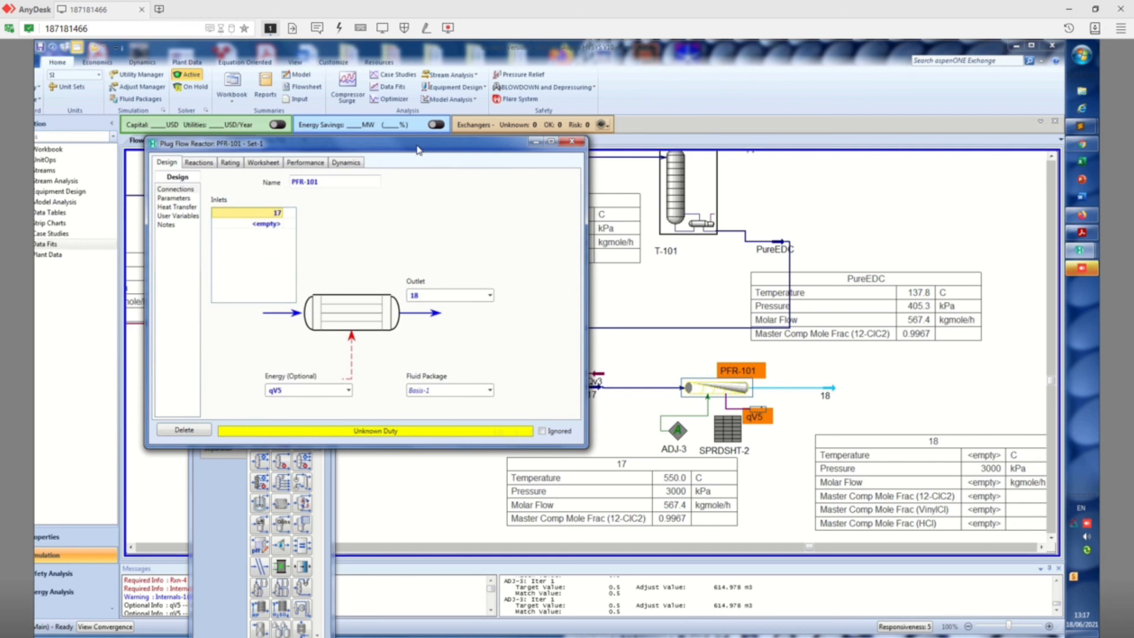
pyautogui.click(572, 141)
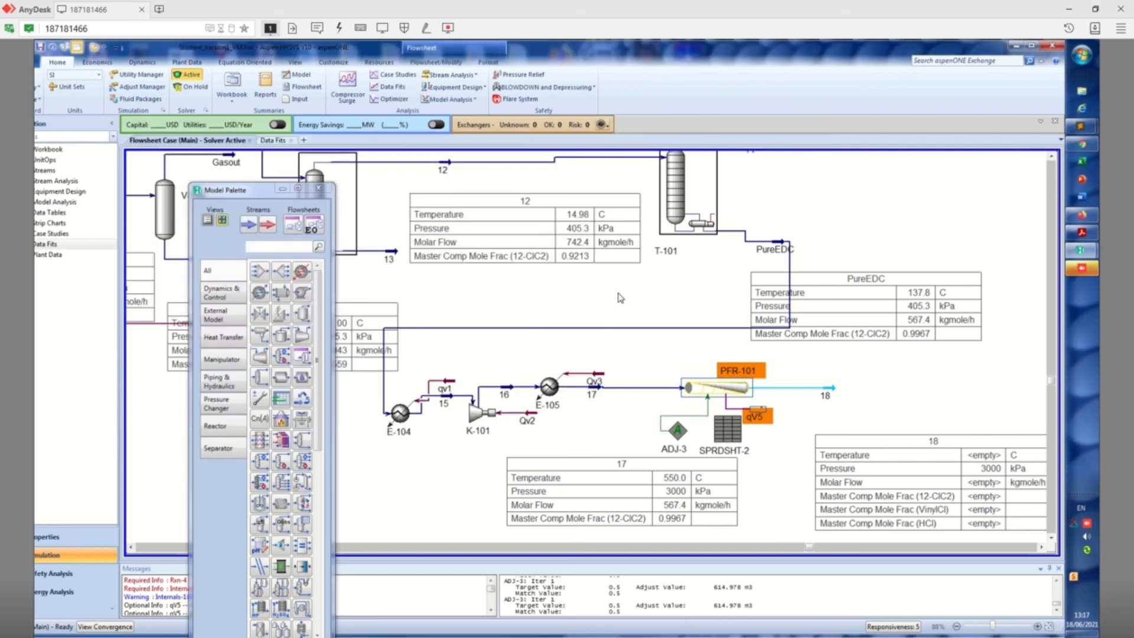
# Set the temperature of outlet stream 18 to 550 °C and close the stream's window
pyautogui.click(797, 394)
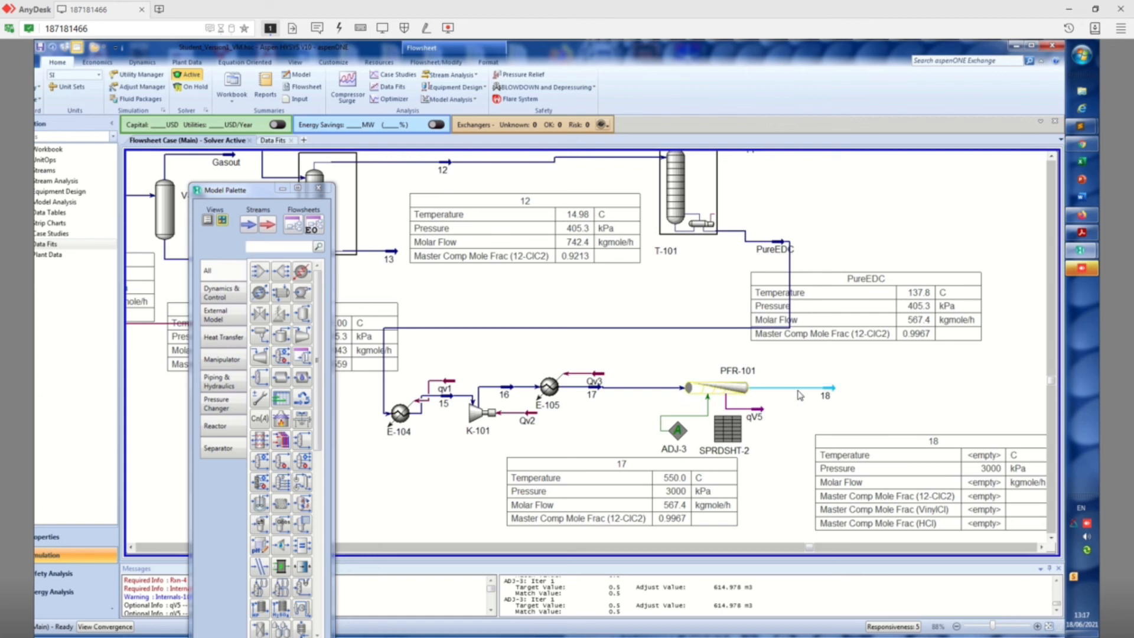
pyautogui.doubleClick(825, 394)
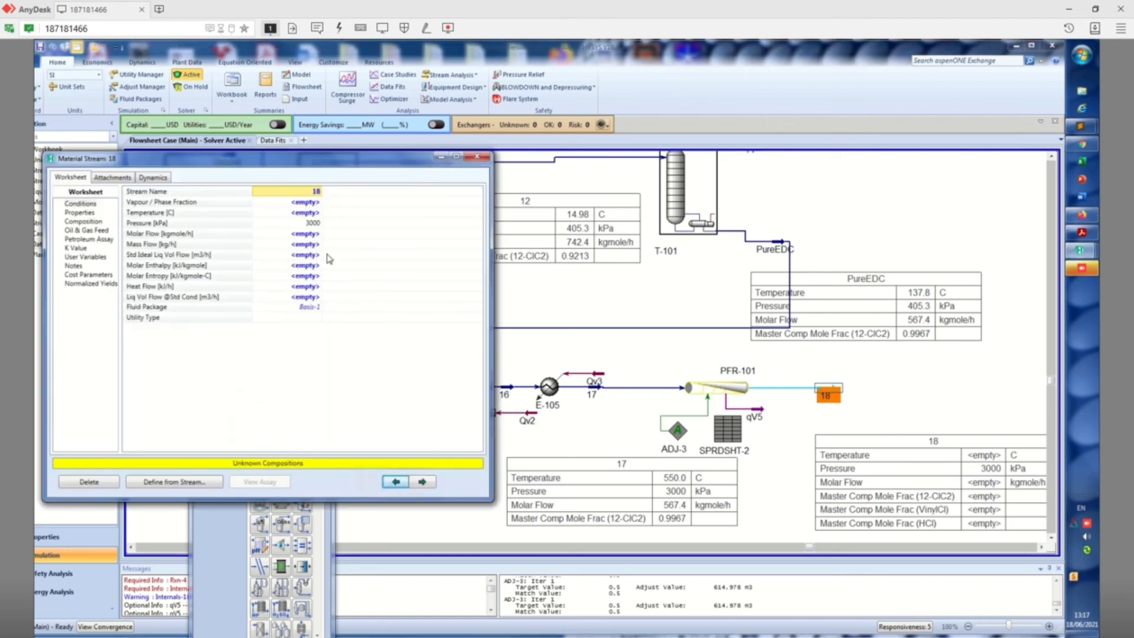
pyautogui.click(307, 216)
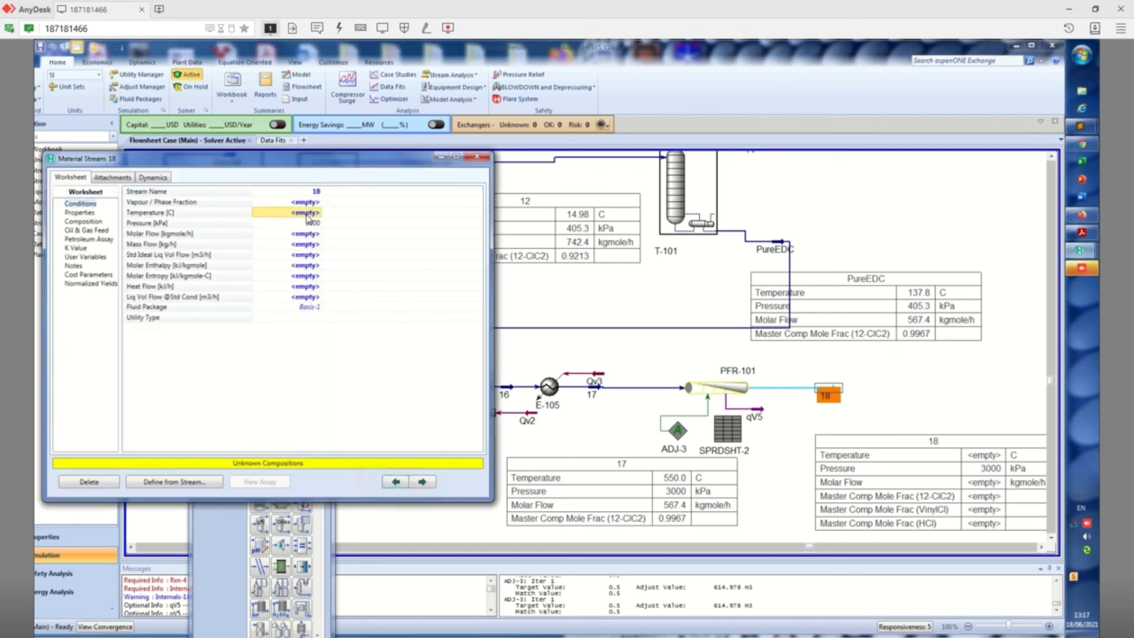
pyautogui.write('5')
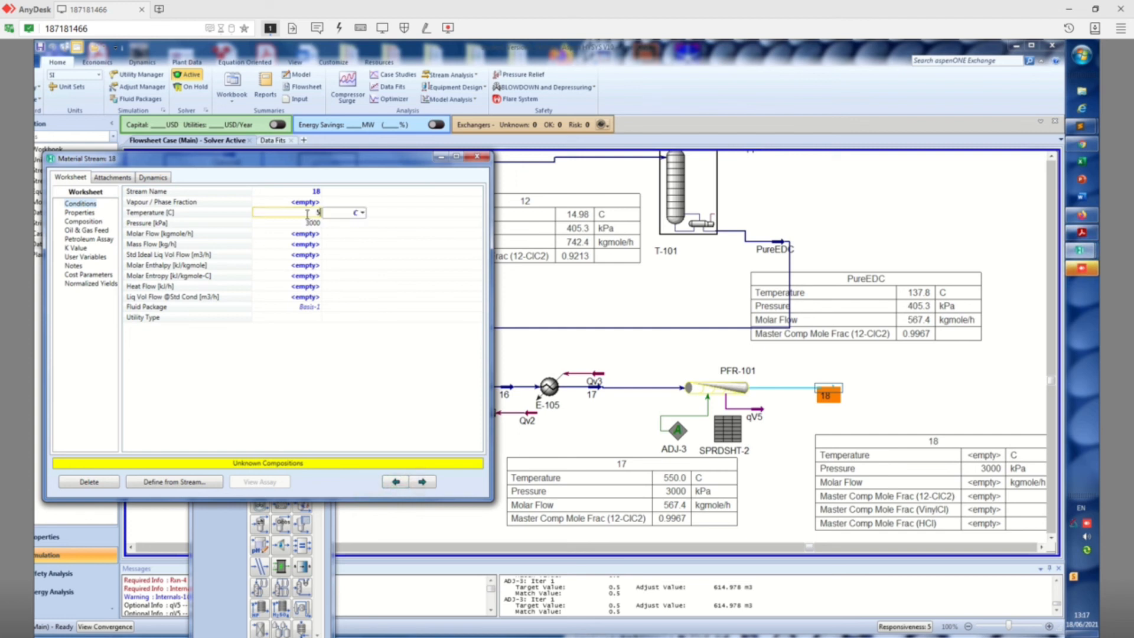
pyautogui.press('Return')
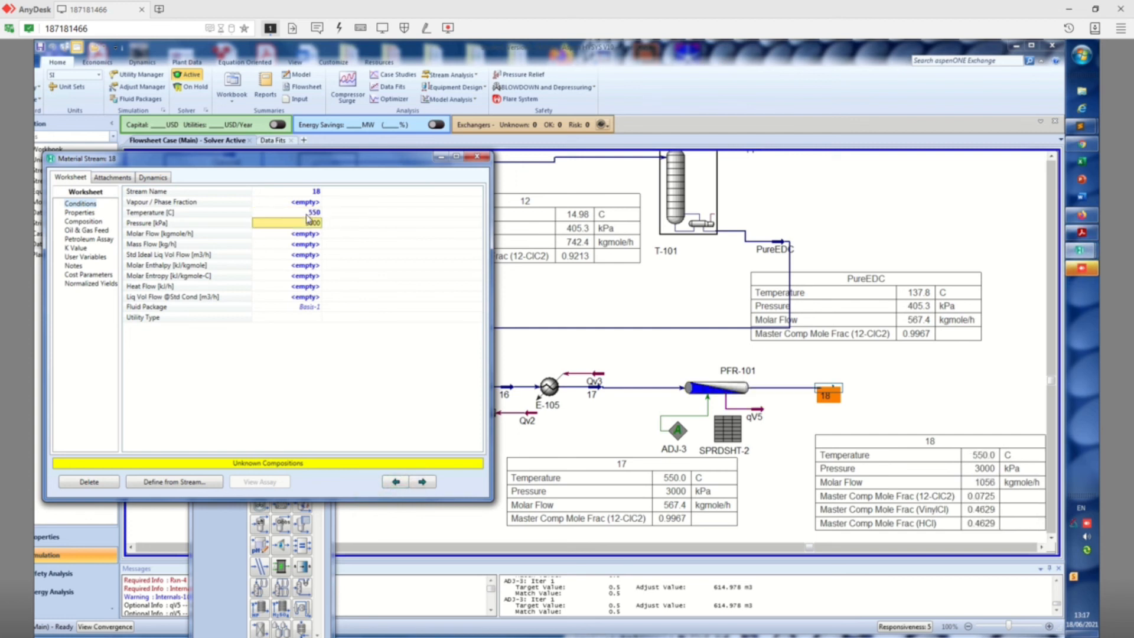
pyautogui.click(477, 157)
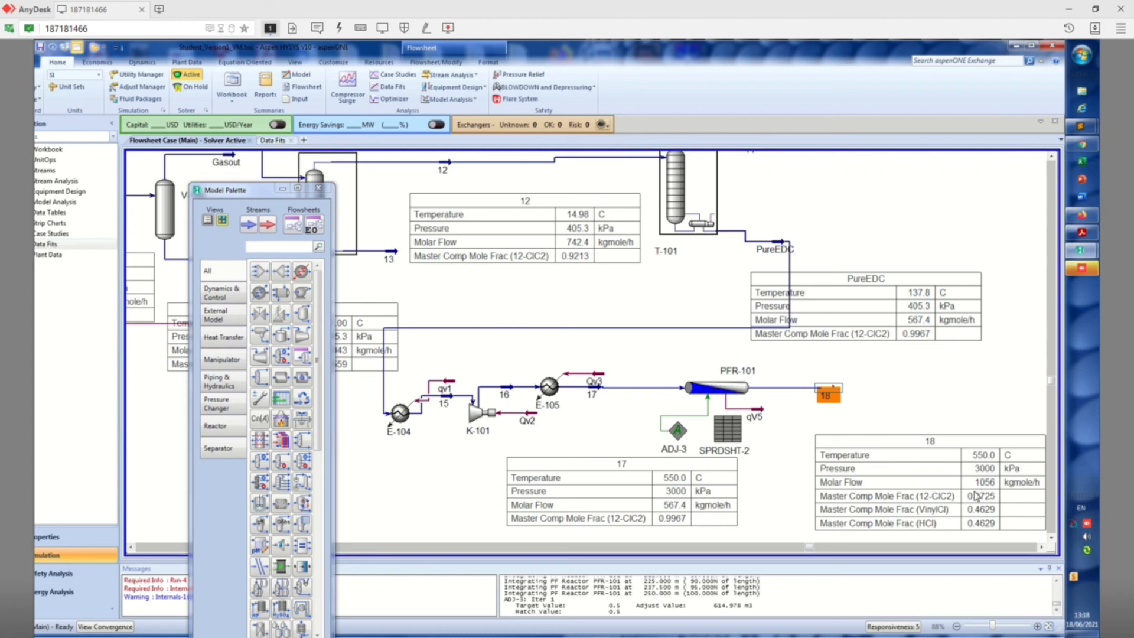
# Open ADJ-3 and set its specified target value to 0.2
pyautogui.doubleClick(678, 433)
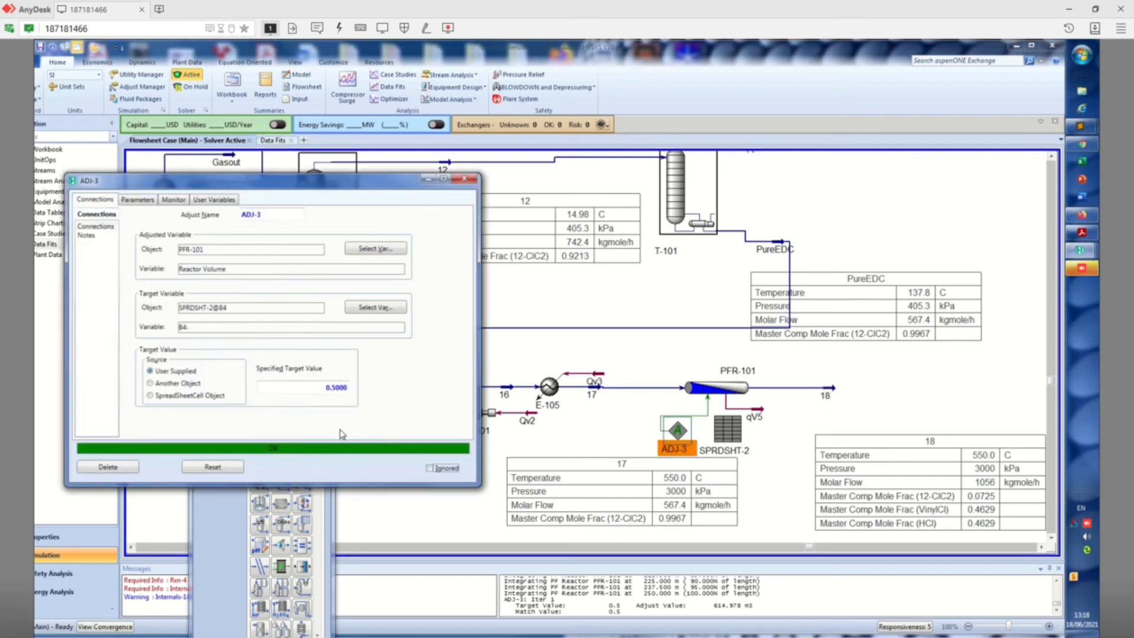
pyautogui.click(337, 389)
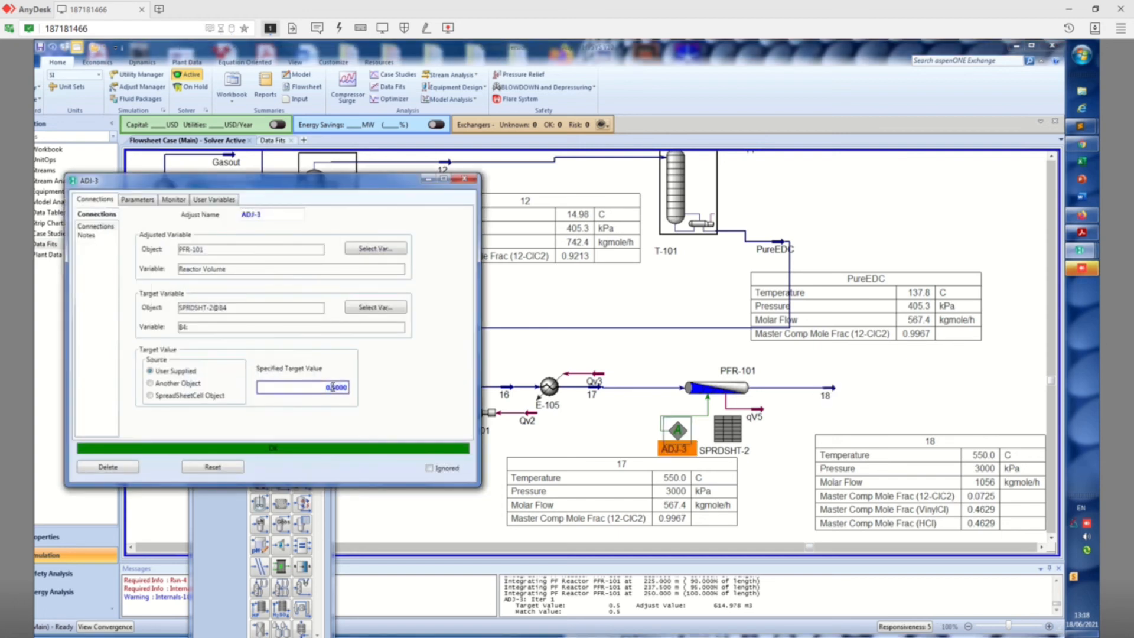
pyautogui.write('0.1')
pyautogui.press('Return')
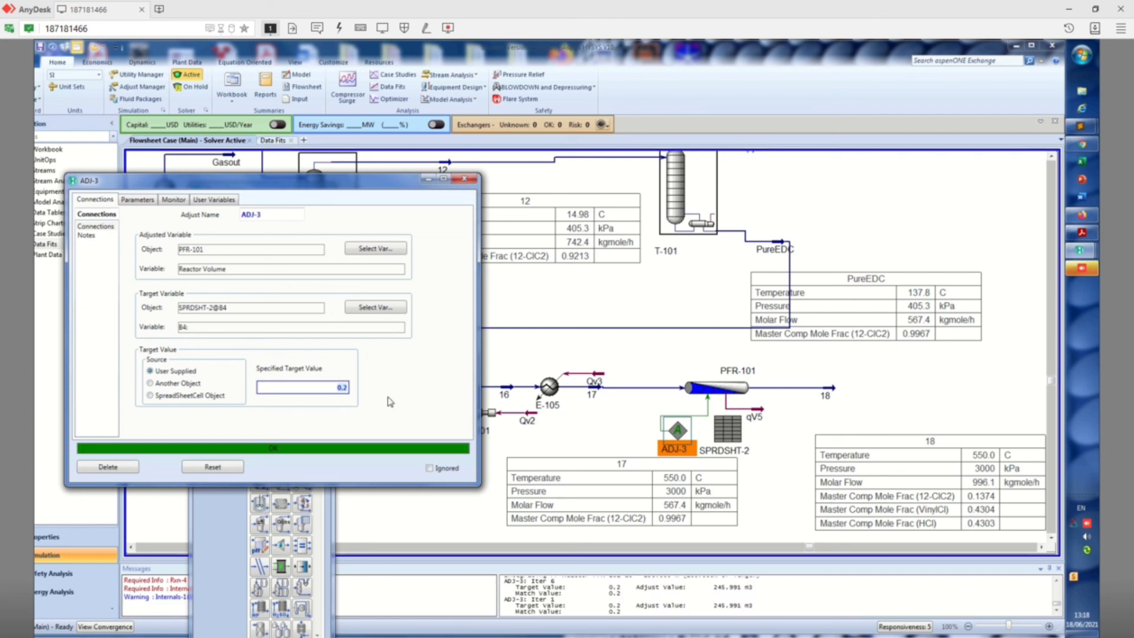
# Test specified target values of 0.3 and 0.6 in ADJ-3
pyautogui.write('0.3')
pyautogui.press('Return')
pyautogui.write('0.6')
pyautogui.press('Return')
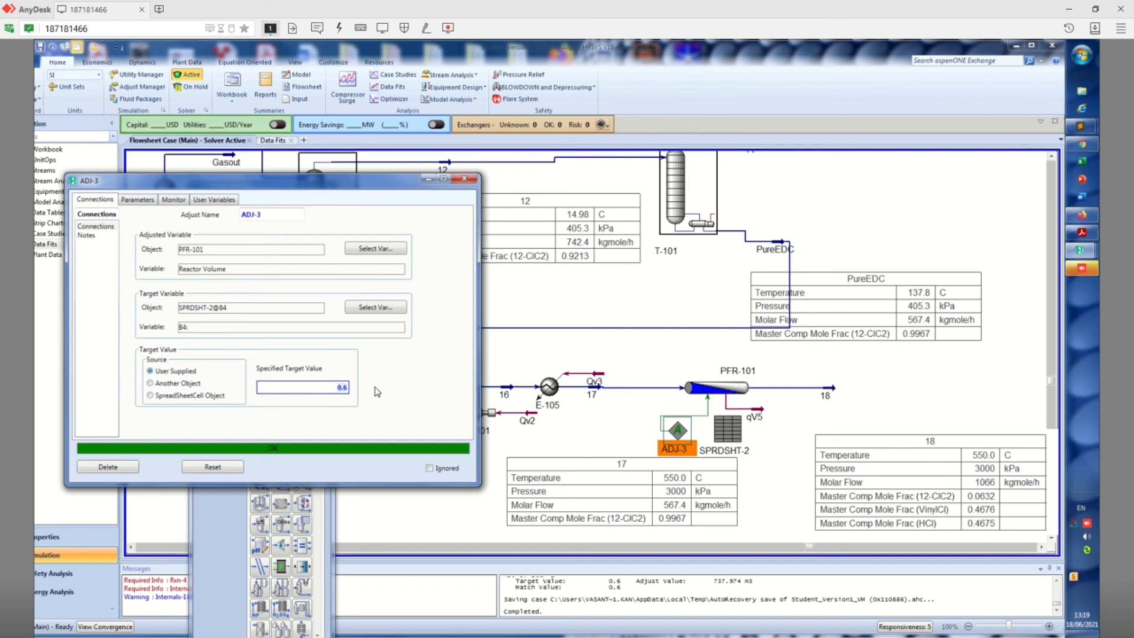
# Set the specified target value of ADJ-3 to 0.5 and close its window
pyautogui.write('0.5')
pyautogui.press('Return')
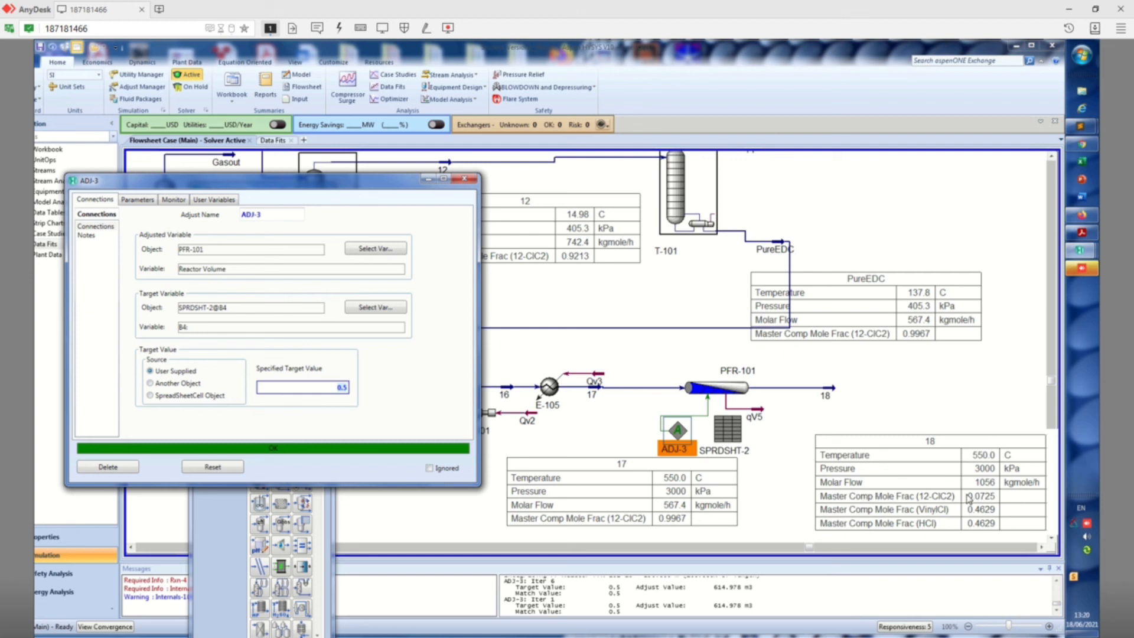
pyautogui.click(473, 179)
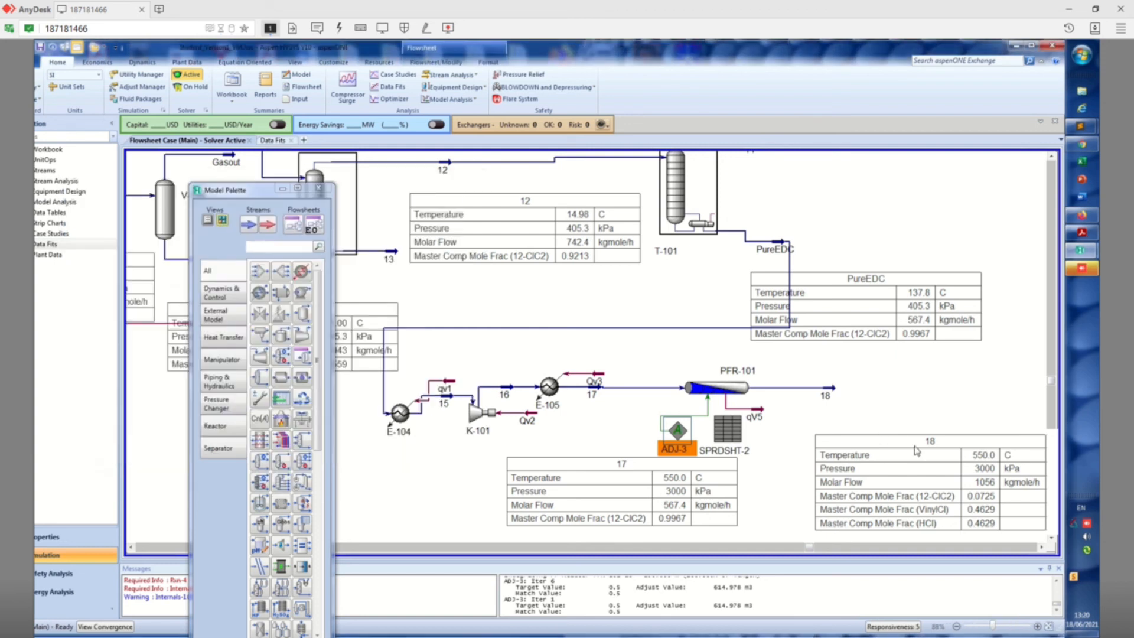
# Move the stream 18 property table slightly down and to the left on the flowsheet
pyautogui.moveTo(834, 395)
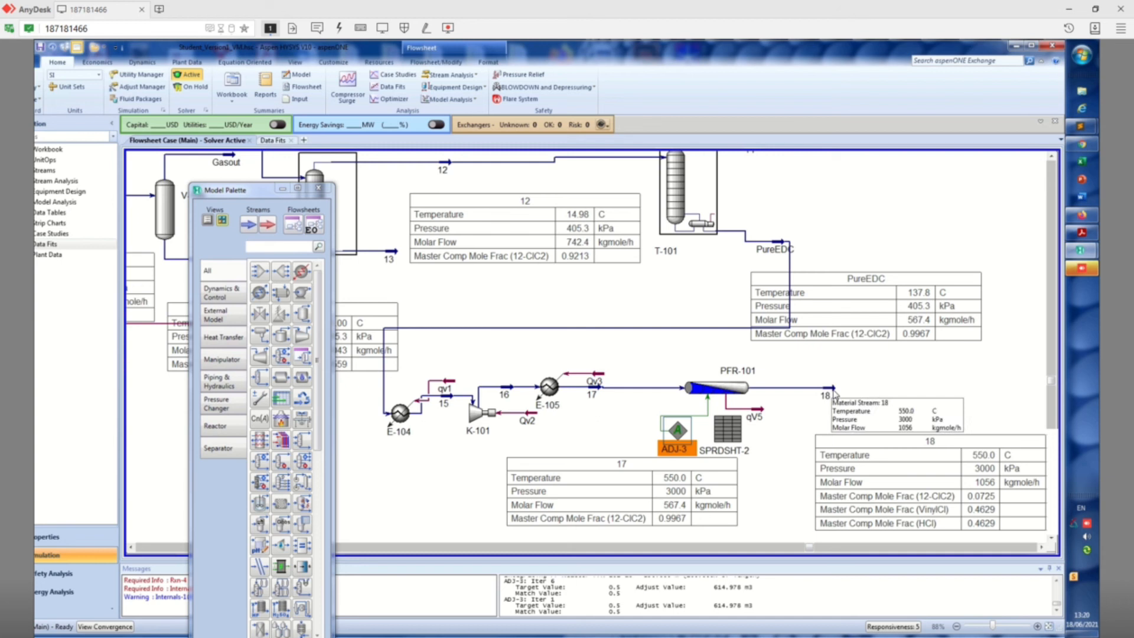
pyautogui.click(949, 452)
pyautogui.moveTo(950, 452); pyautogui.dragTo(932, 460)
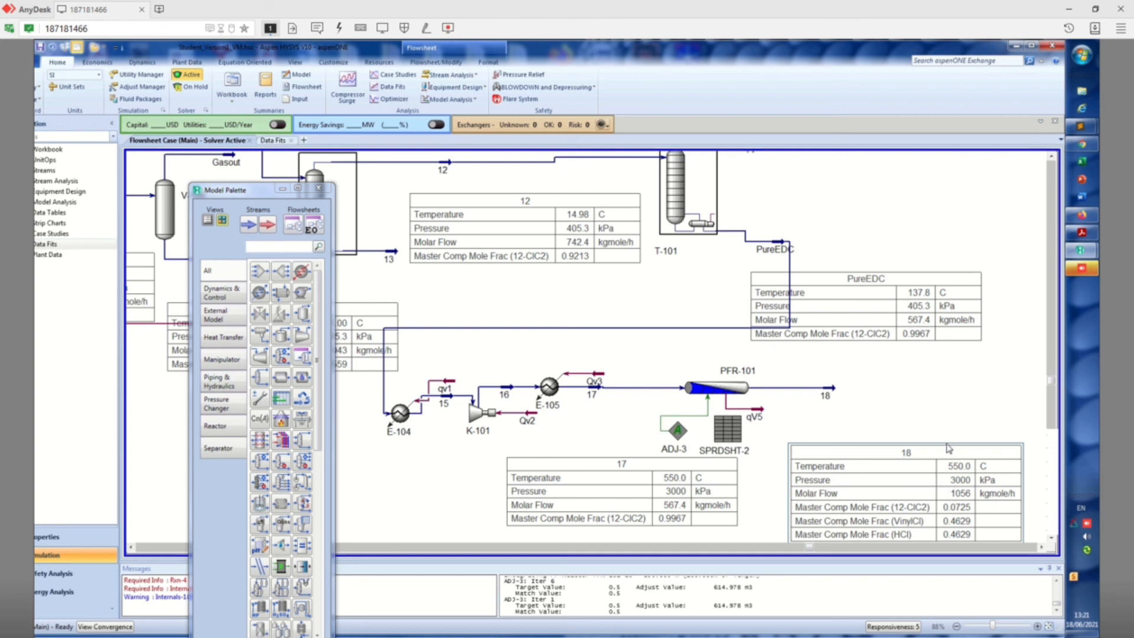
# Reopen ADJ-3 and set its specified target value to 0.1
pyautogui.doubleClick(678, 431)
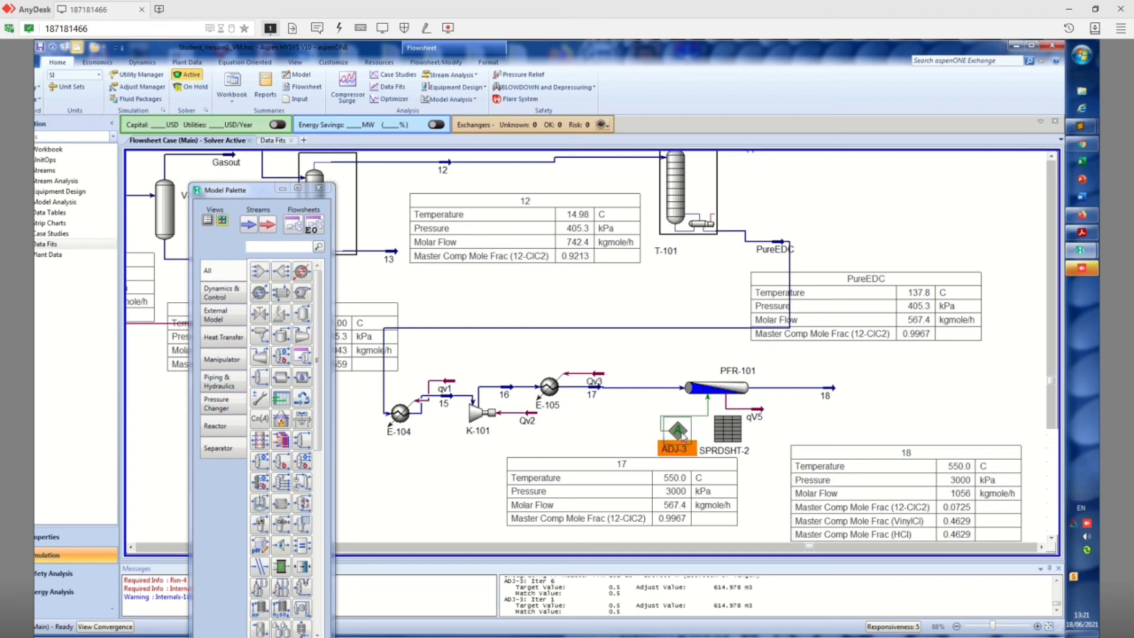
pyautogui.click(357, 410)
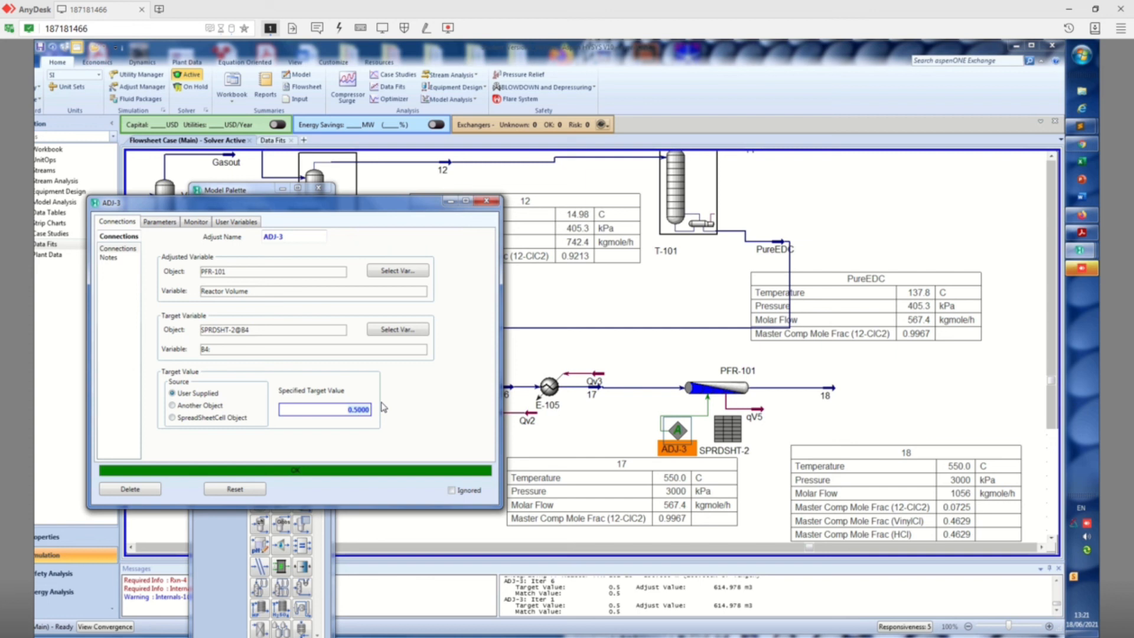
pyautogui.write('0.1')
pyautogui.press('Return')
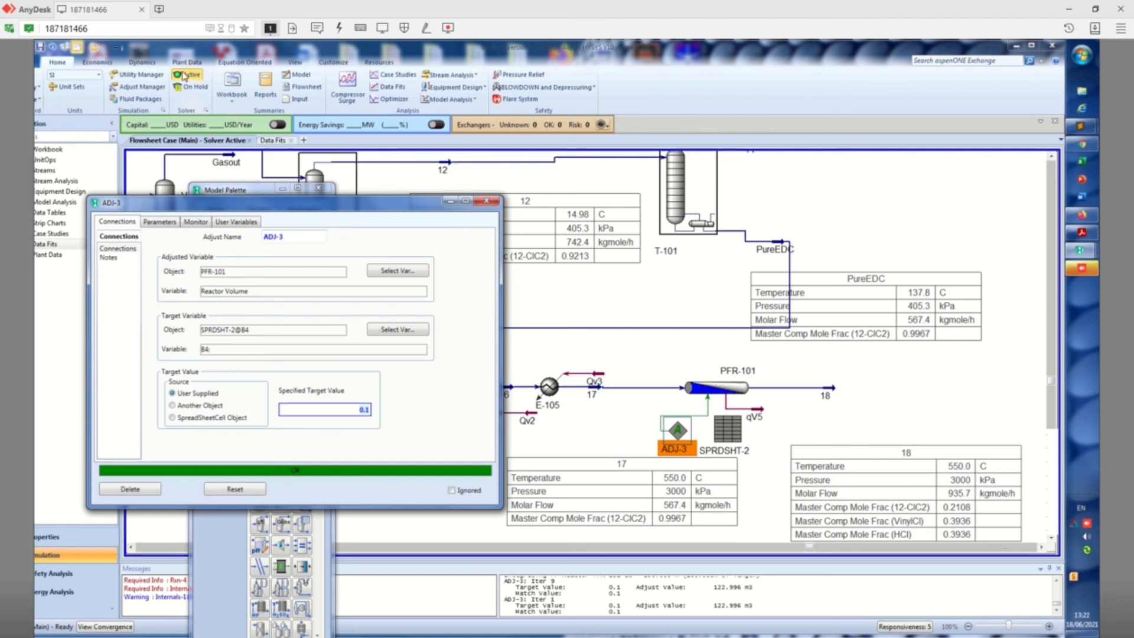
# Reset the ADJ-3 operation
pyautogui.click(1052, 538)
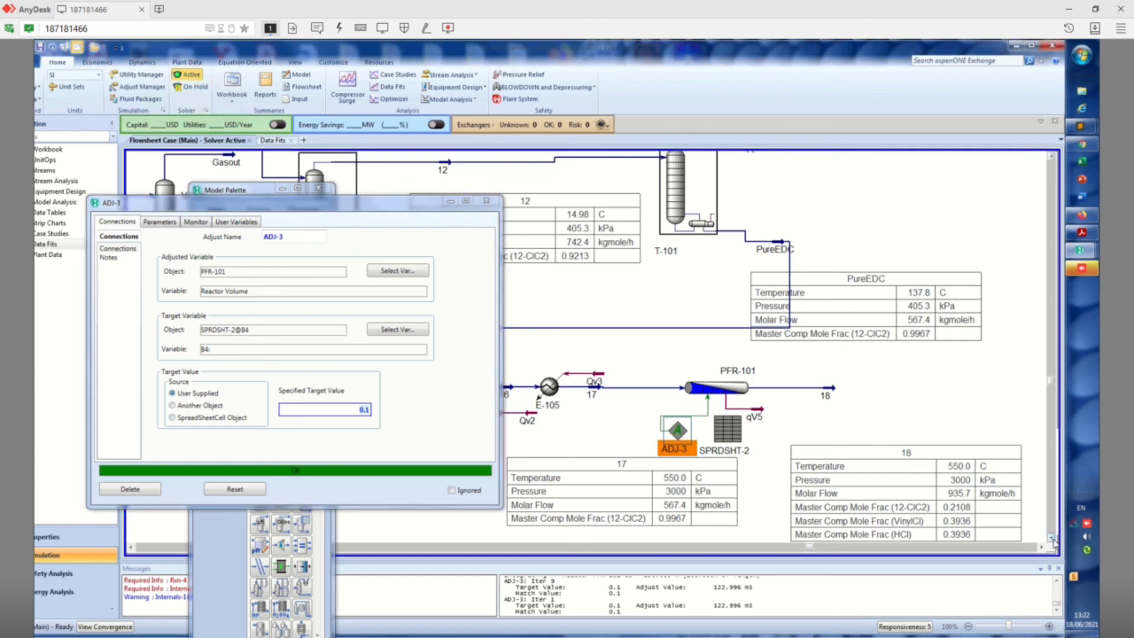
pyautogui.click(366, 411)
pyautogui.click(251, 490)
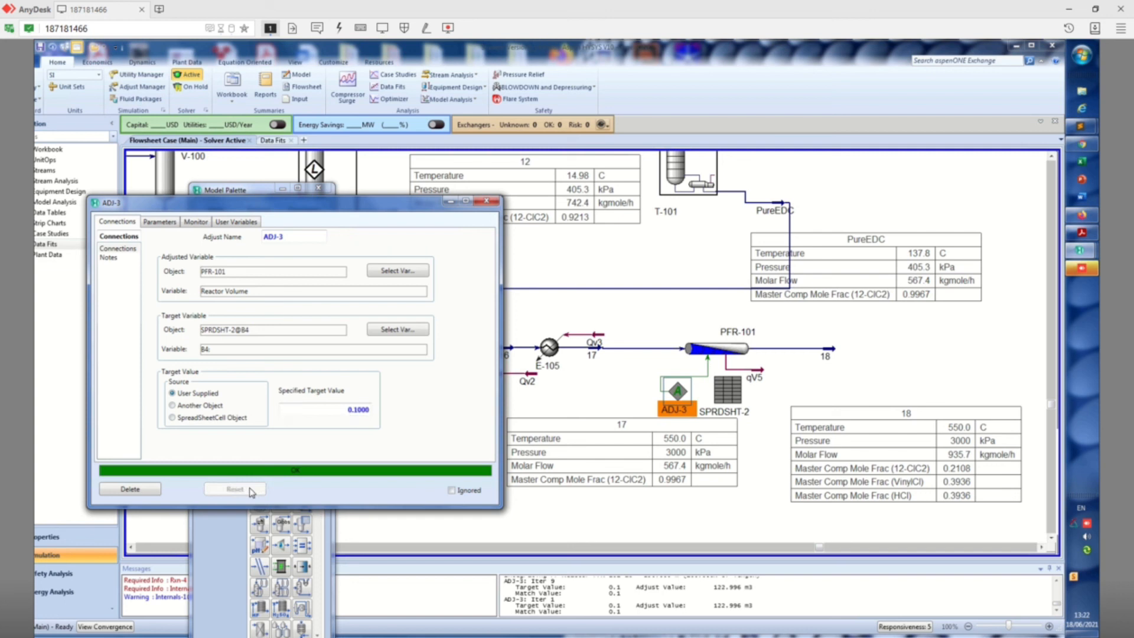
# Set the specified target value of ADJ-3 to 0.2 and shrink the remote desktop window
pyautogui.click(356, 412)
pyautogui.write('0.')
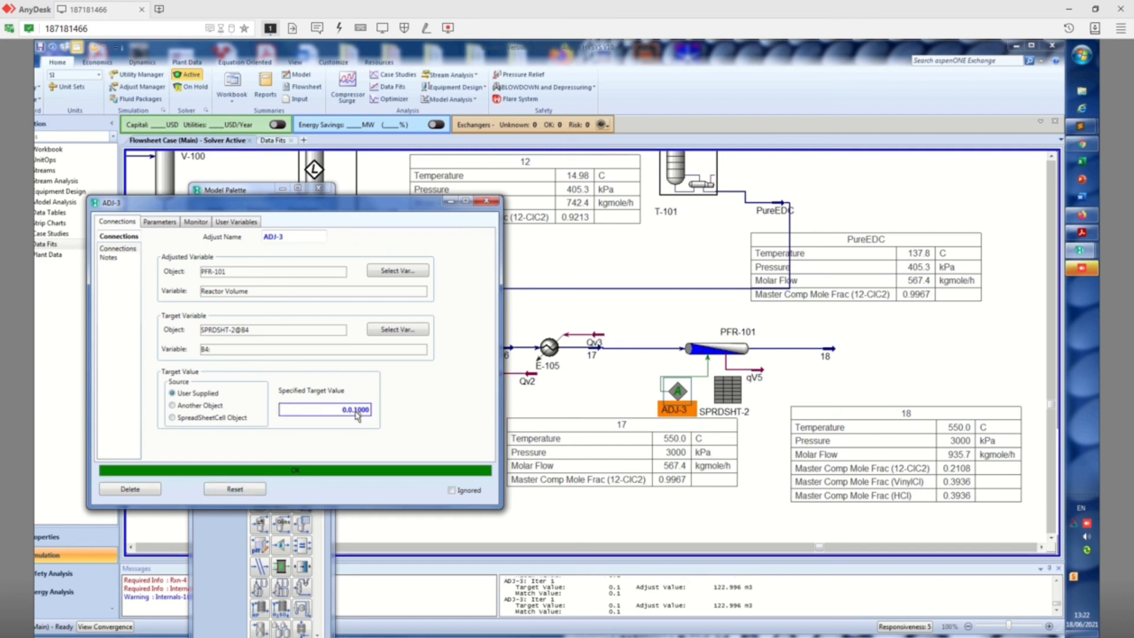
pyautogui.press('BackSpace')
pyautogui.press('BackSpace')
pyautogui.press('BackSpace')
pyautogui.press('BackSpace')
pyautogui.press('BackSpace')
pyautogui.press('BackSpace')
pyautogui.press('BackSpace')
pyautogui.write('0.2')
pyautogui.press('Return')
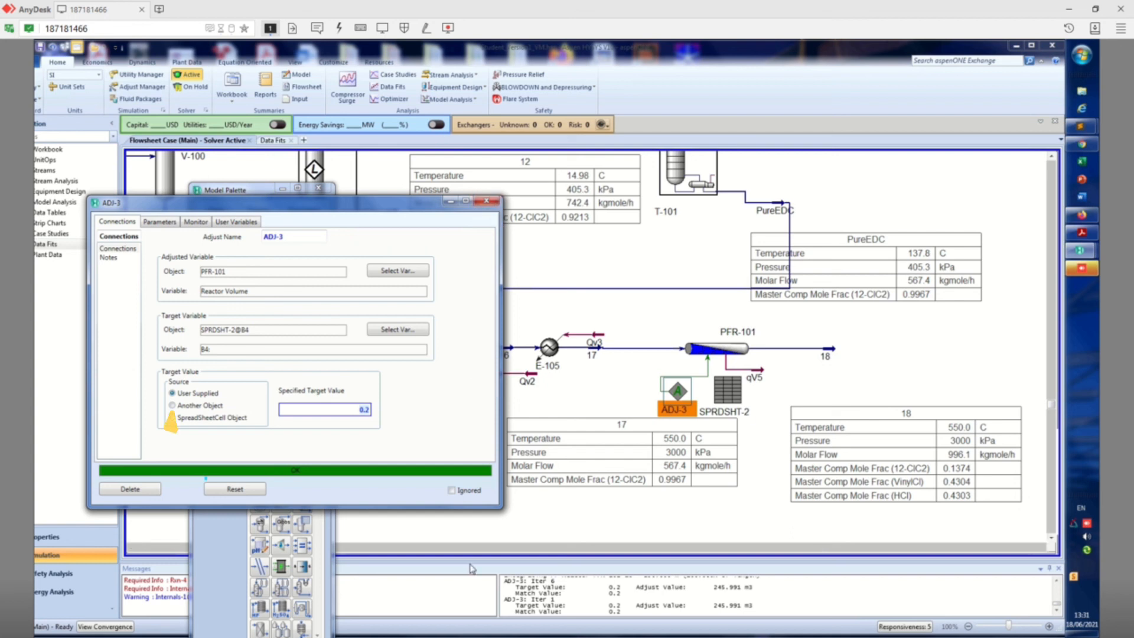
pyautogui.click(1096, 9)
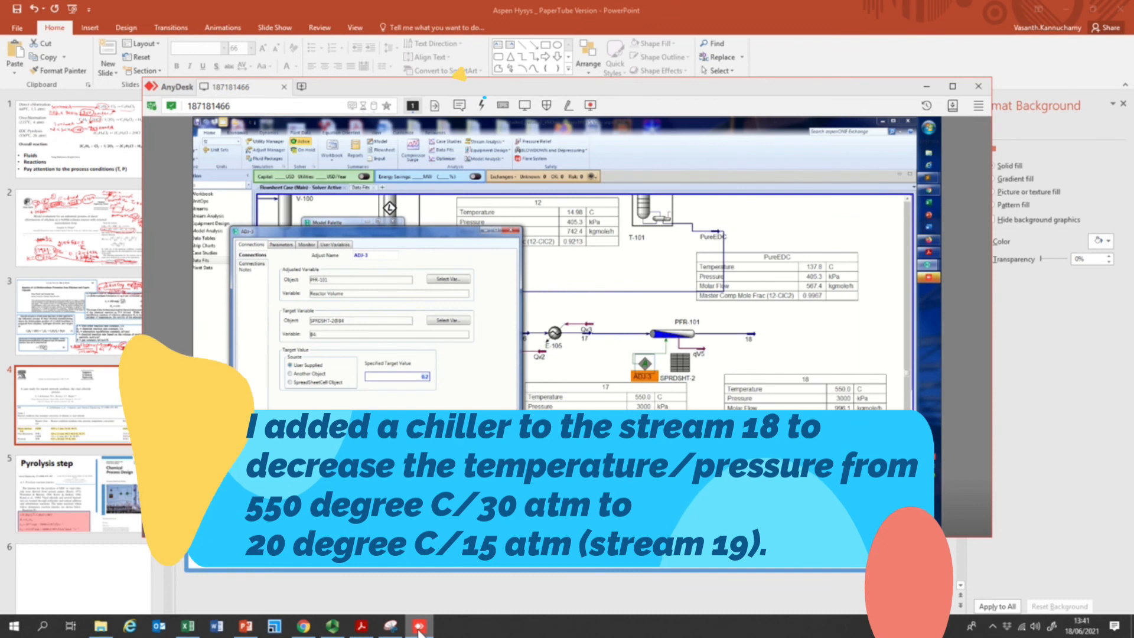